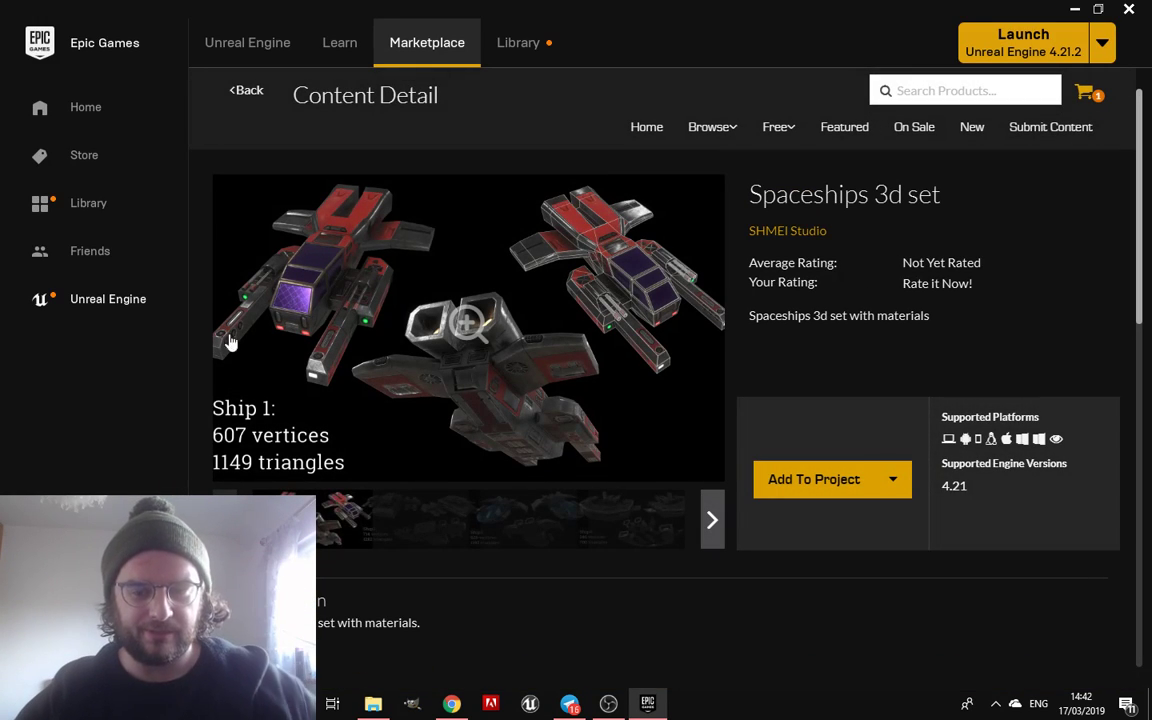
Launch Unreal Engine 4.21.2, minimize the launcher, and pick SpaceSim in the Project Browser
left_click(1018, 50)
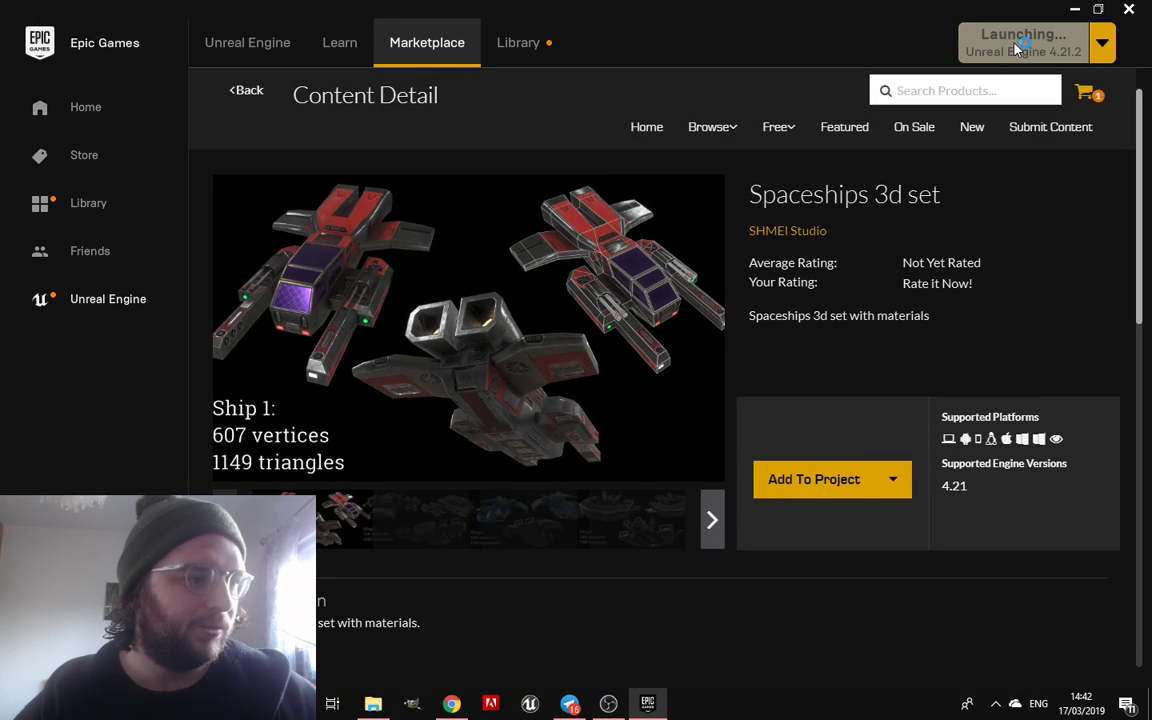
left_click(1076, 9)
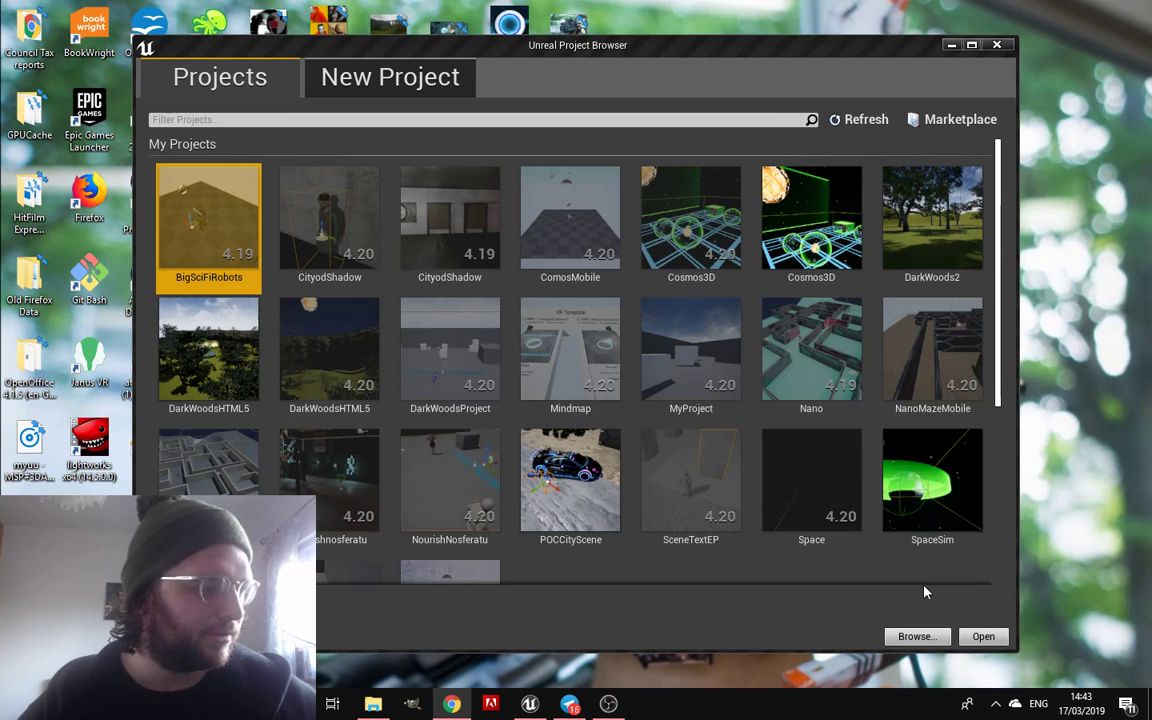
scroll(895, 472, "down", 1)
scroll(895, 472, "down", 2)
left_click(915, 425)
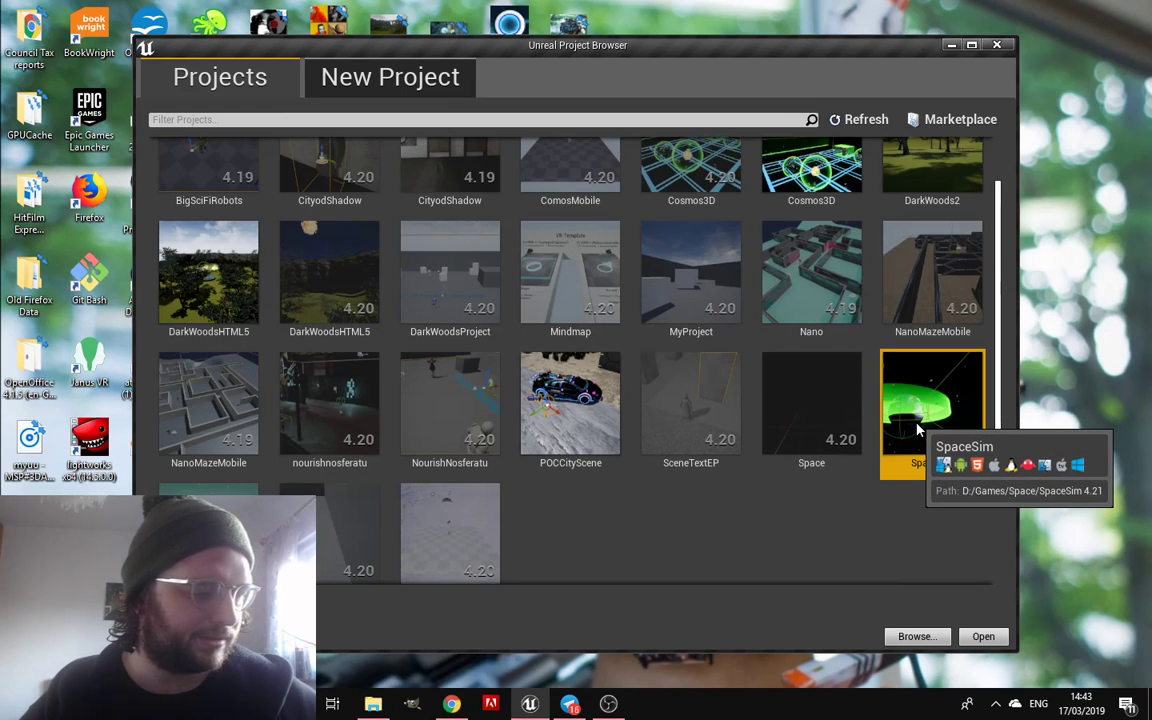
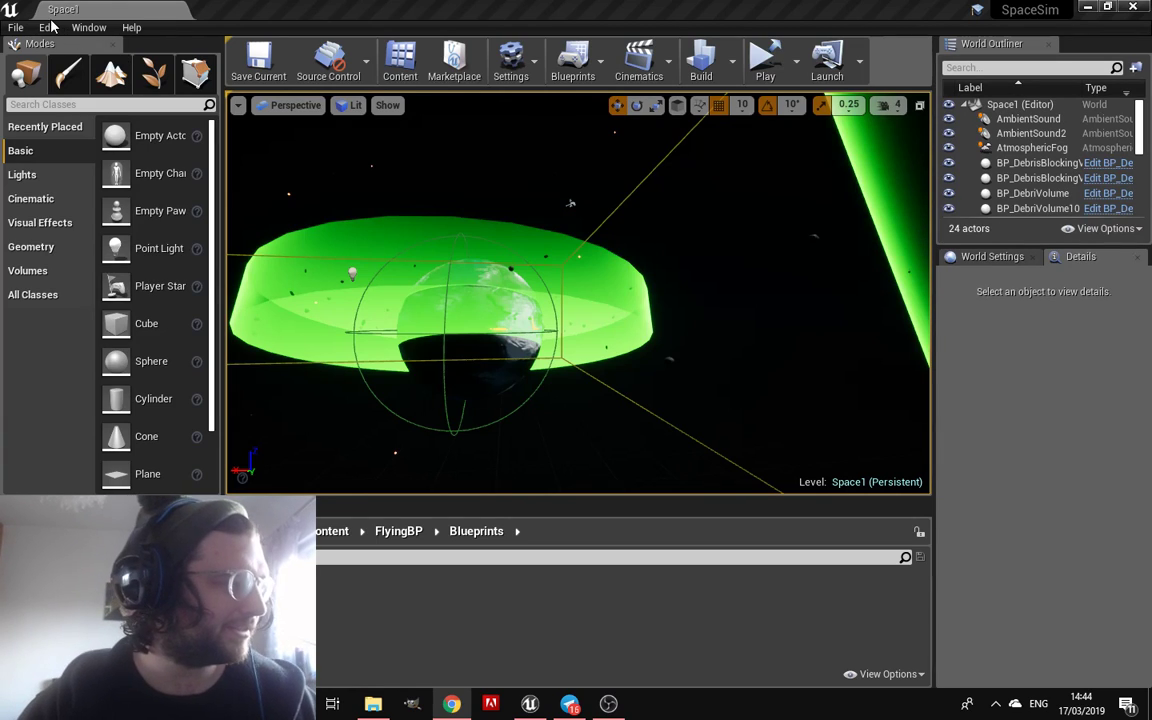
Open the AlphaCentai map from File > Open Level
left_click(16, 27)
left_click(46, 80)
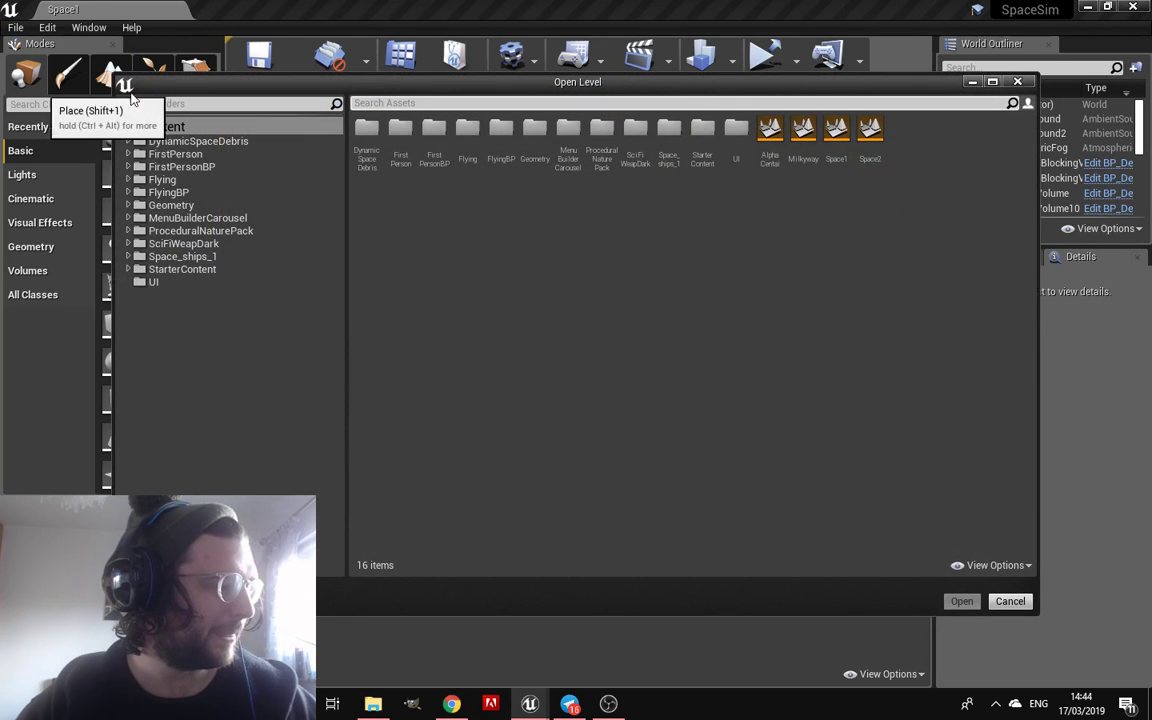
double_click(771, 142)
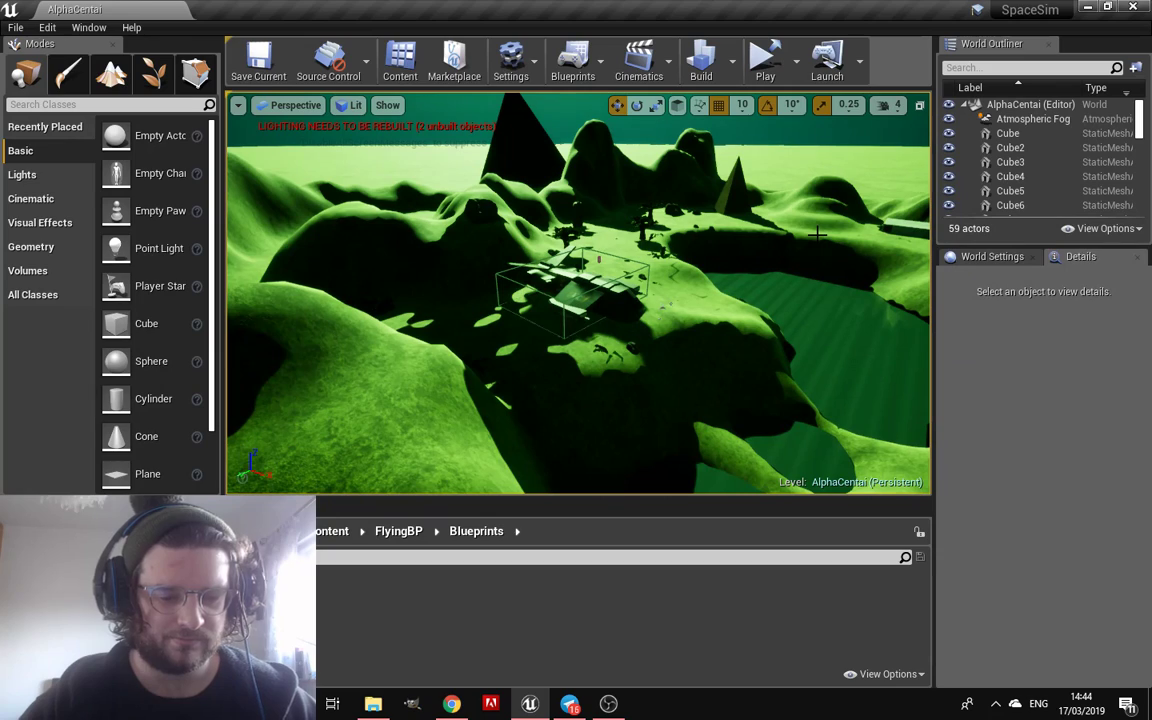
Turn the viewport toward the spaceship and fly past it over the tree-covered hills
mouse_move(758, 291)
right_mouse_down()
mouse_move(850, 300)
mouse_move(800, 300)
right_mouse_up()
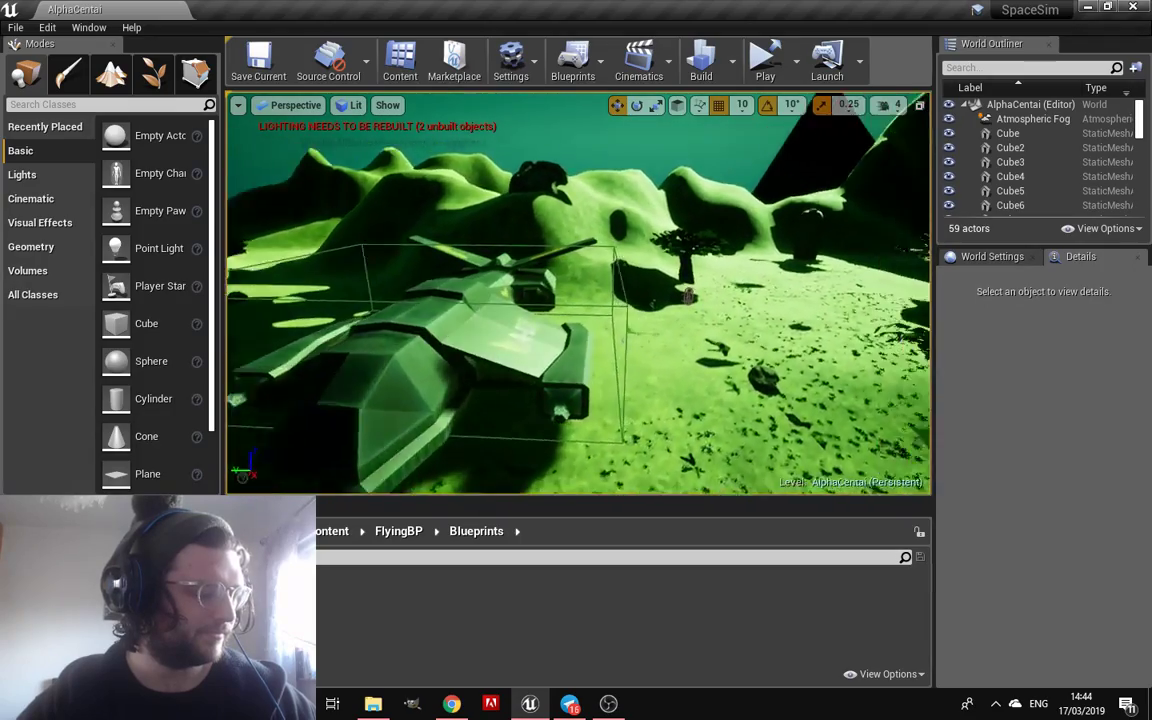
mouse_move(800, 300)
right_mouse_down()
mouse_move(760, 300)
mouse_move(818, 122)
right_mouse_up()
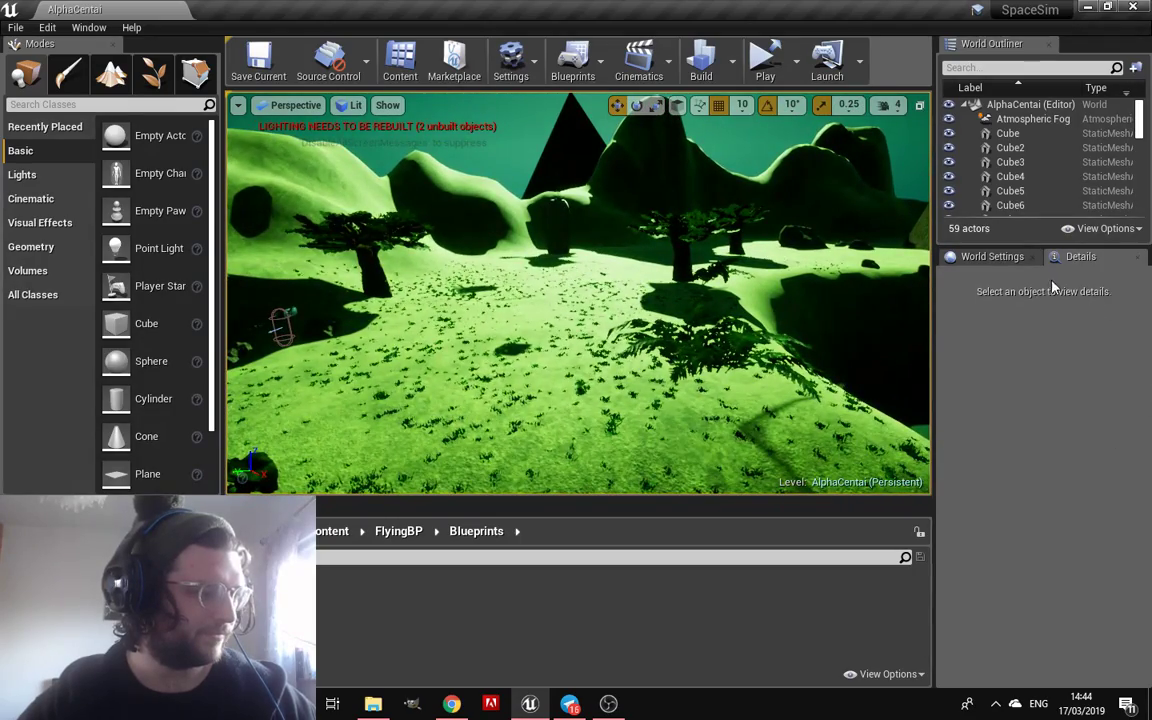
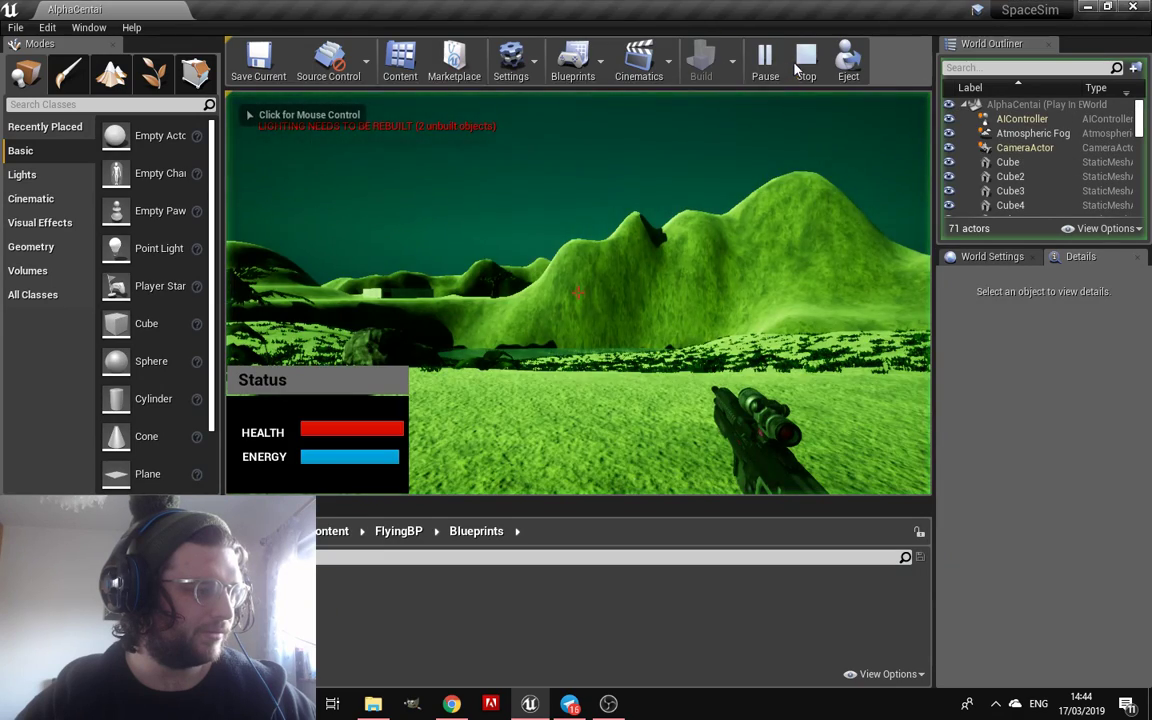
Run a quick play test of the level, stop it, and dismiss the Message Log
left_click(517, 244)
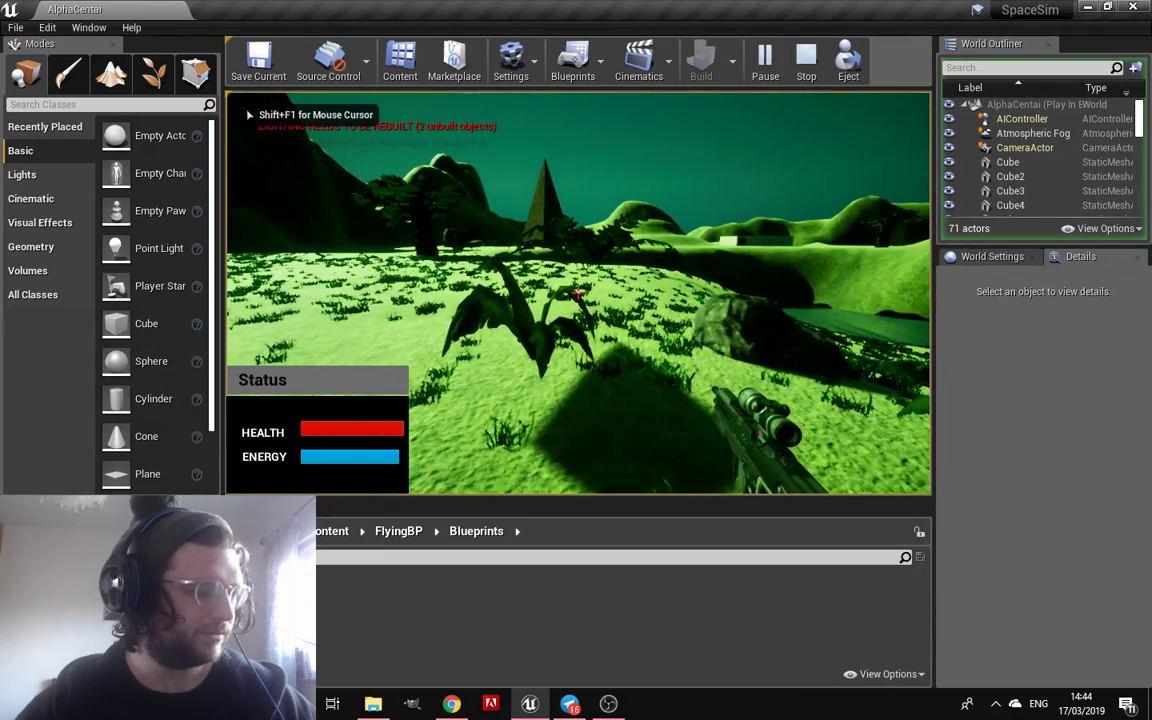
key("Escape")
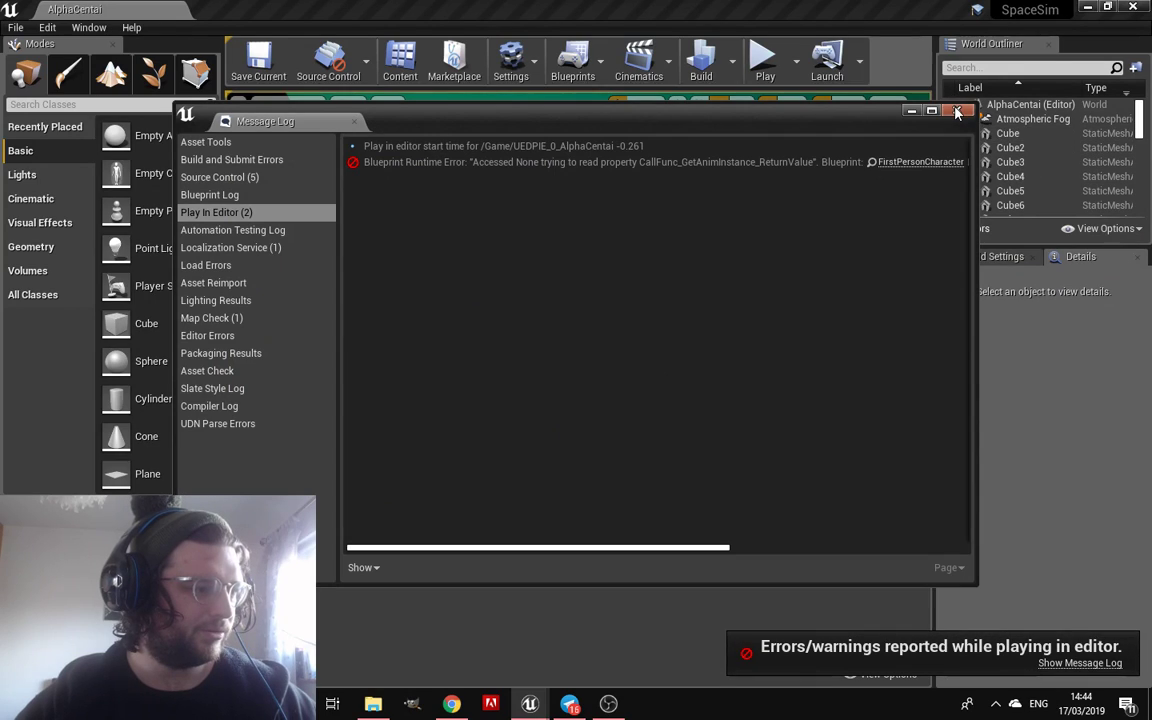
left_click(955, 112)
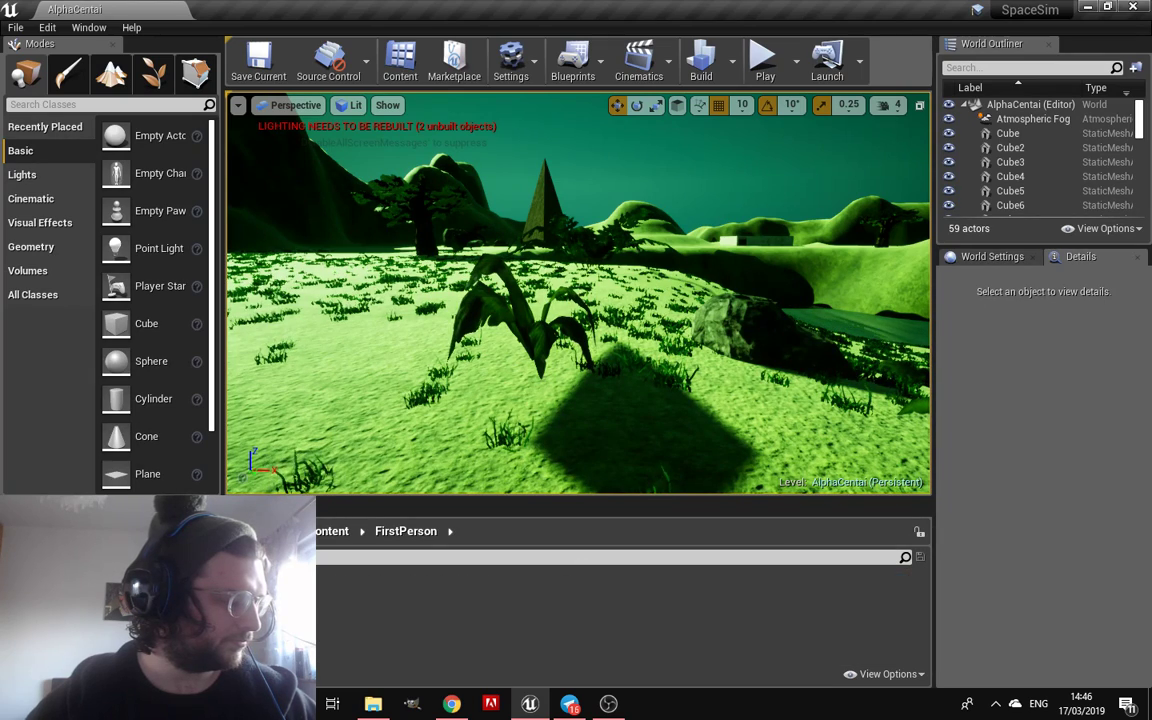
Open the FirstPersonCharacter blueprint from Content > FirstPersonBP > Blueprints
left_click(332, 531)
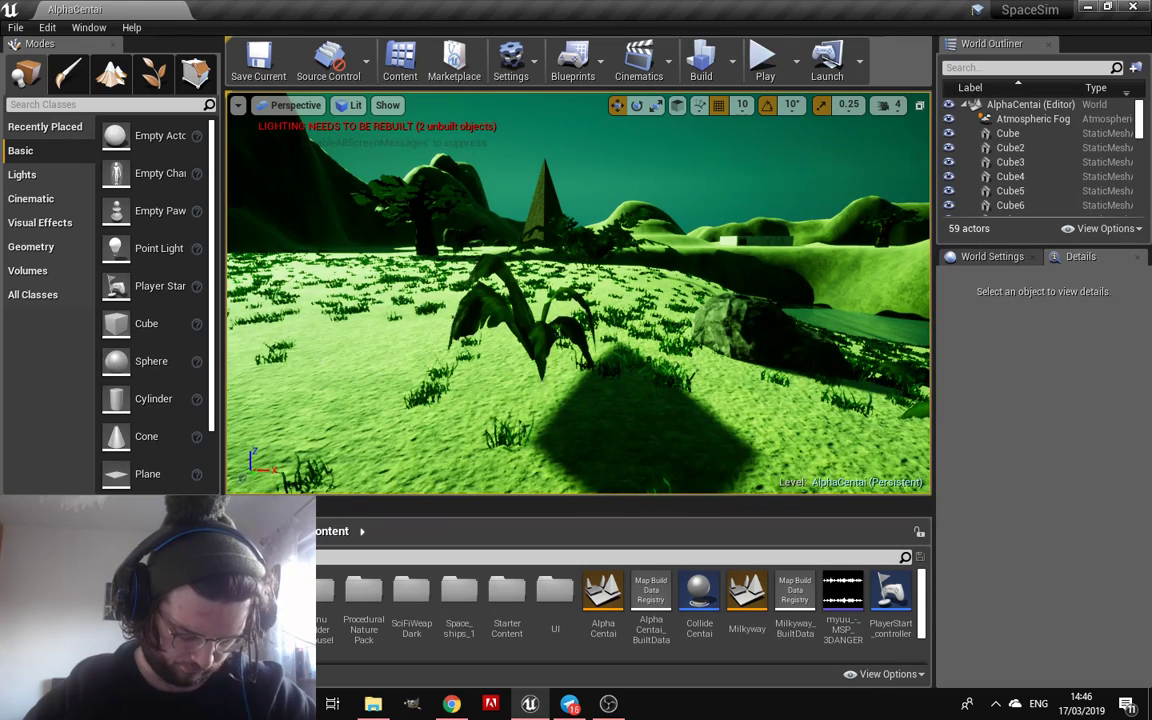
double_click(219, 595)
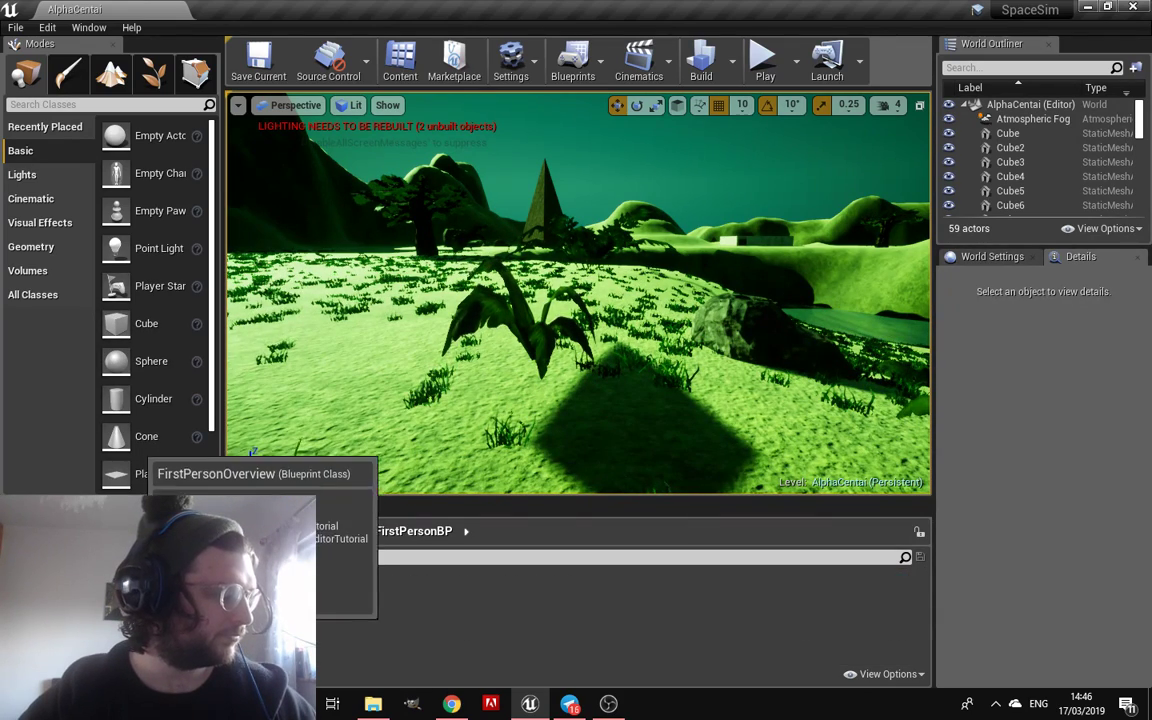
double_click(219, 595)
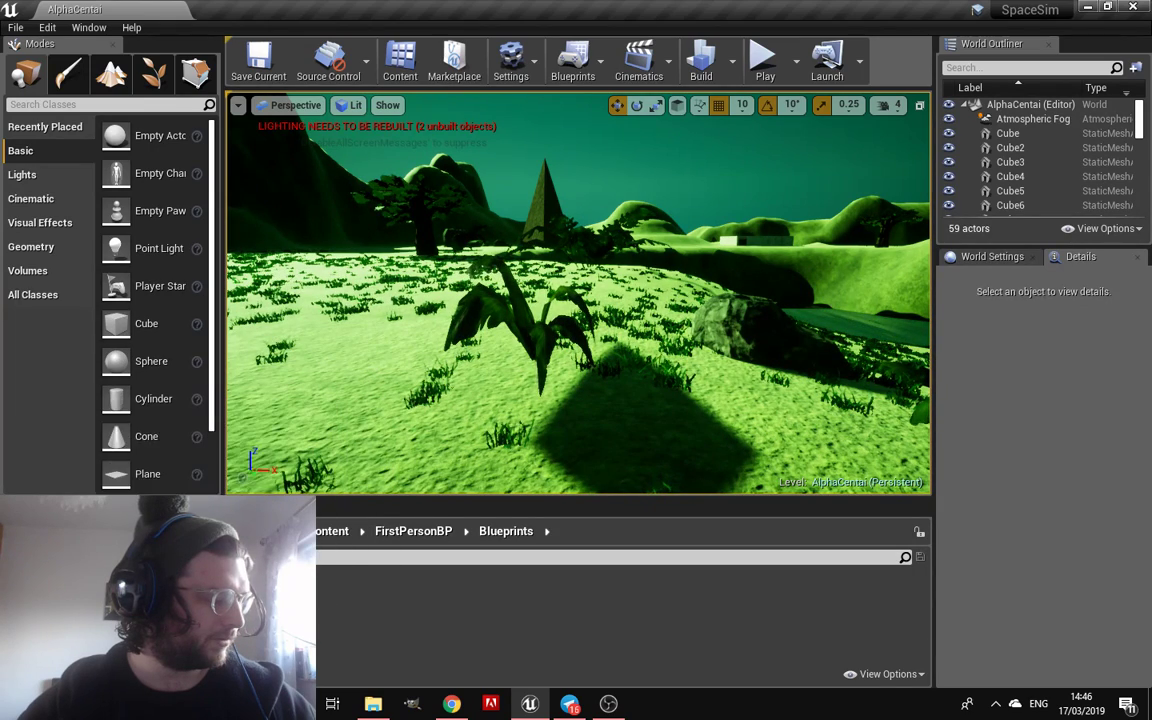
double_click(200, 600)
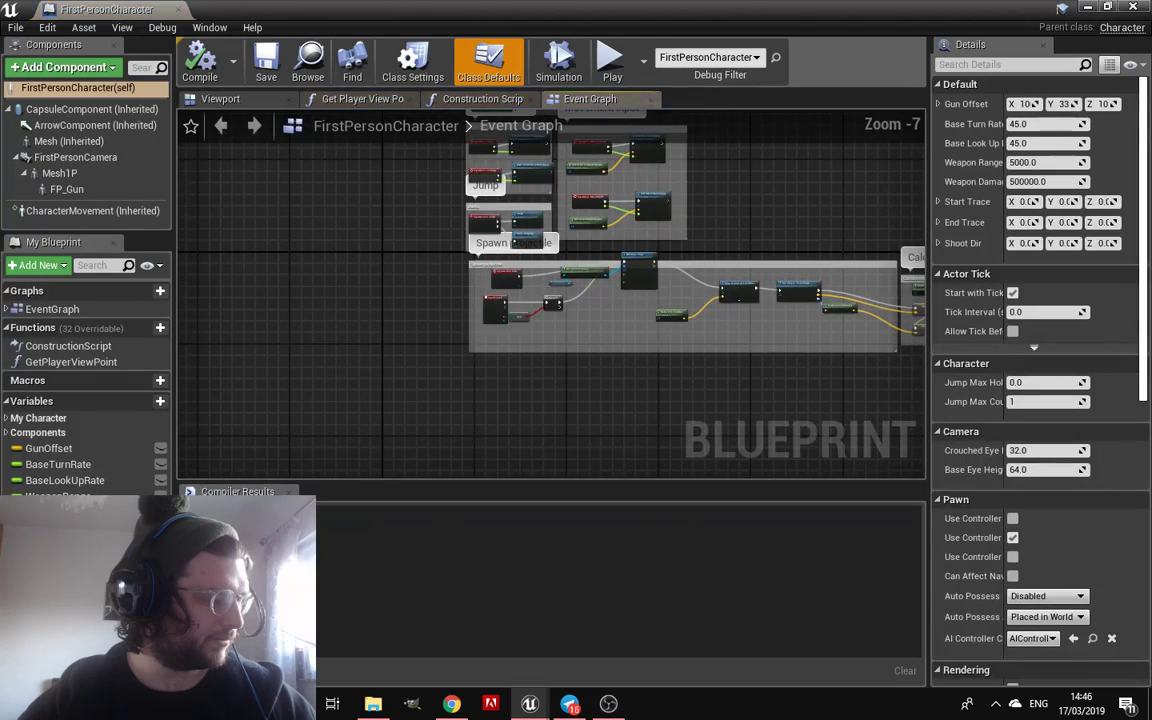
Bring the Spawn projectile nodes into view in the Event Graph
scroll(680, 328, "up", 3)
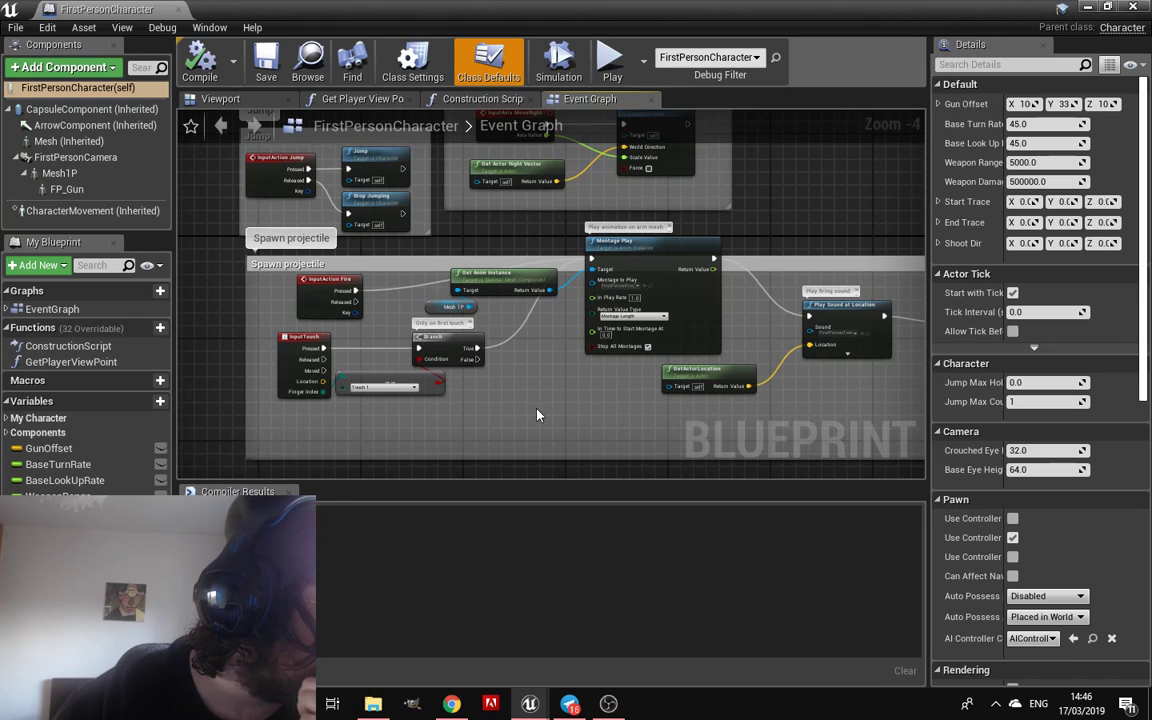
right_click_drag(537, 409, 451, 429)
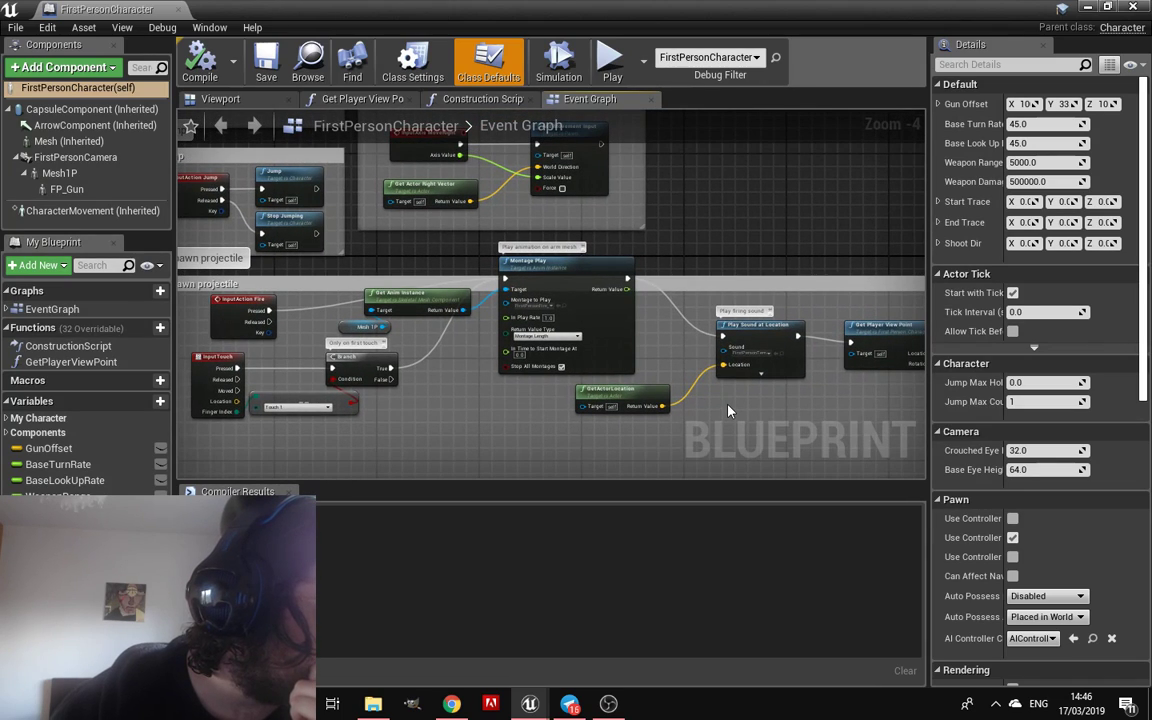
right_click_drag(786, 411, 811, 409)
scroll(572, 300, "up", 3)
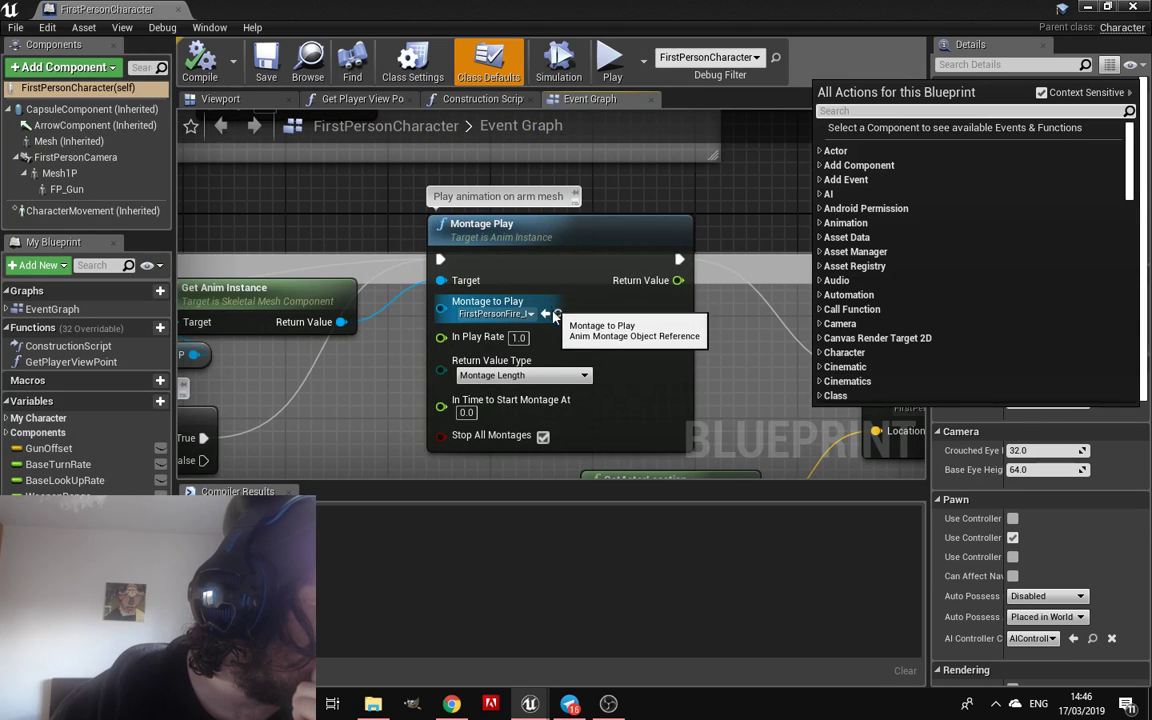
scroll(556, 316, "down", 4)
scroll(578, 311, "up", 4)
left_click(652, 184)
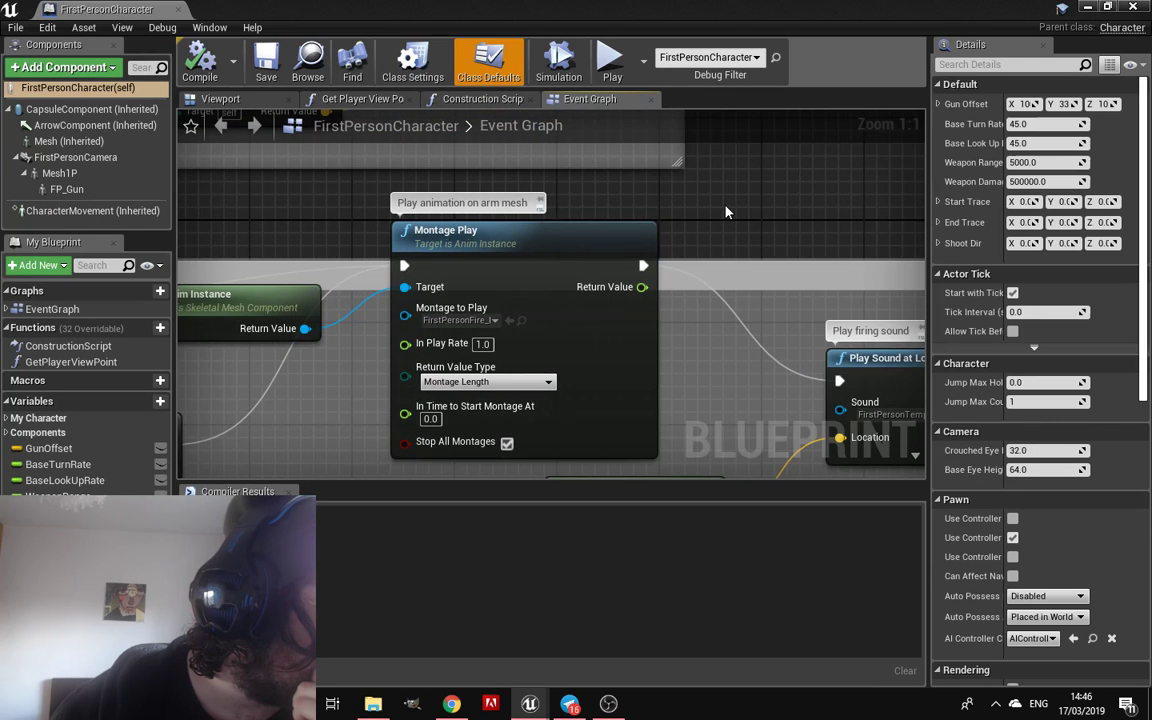
scroll(655, 290, "down", 4)
scroll(679, 306, "up", 4)
Survey the trace-shot logic, Weapon Range math, LineTraceByChannel, Deal With Impact and Stick input, then return to Spawn projectile
right_click_drag(679, 306, 398, 202)
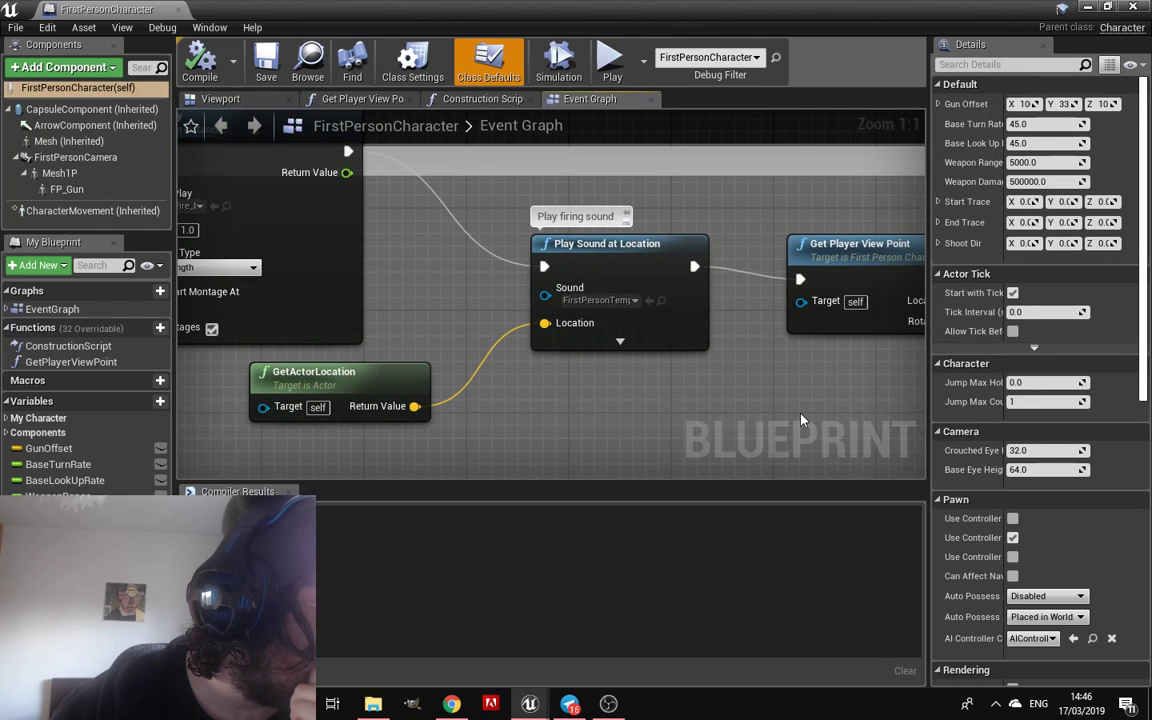
right_click_drag(720, 372, 467, 388)
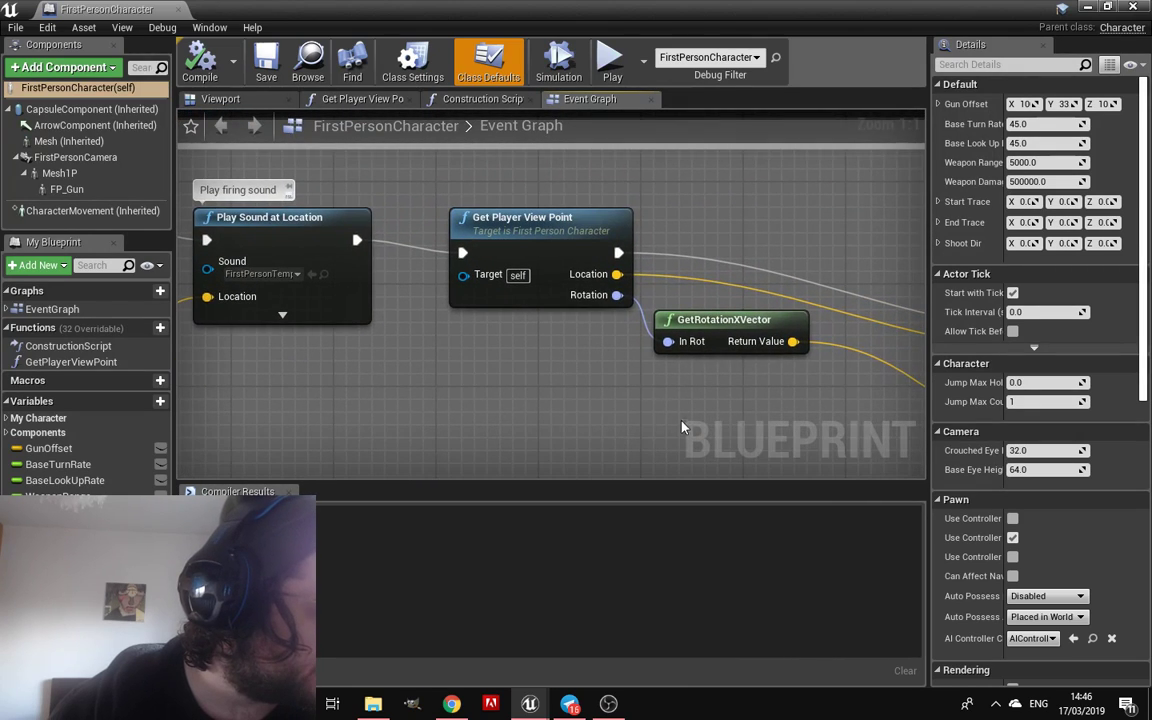
right_click_drag(613, 378, 540, 383)
right_click_drag(806, 350, 475, 335)
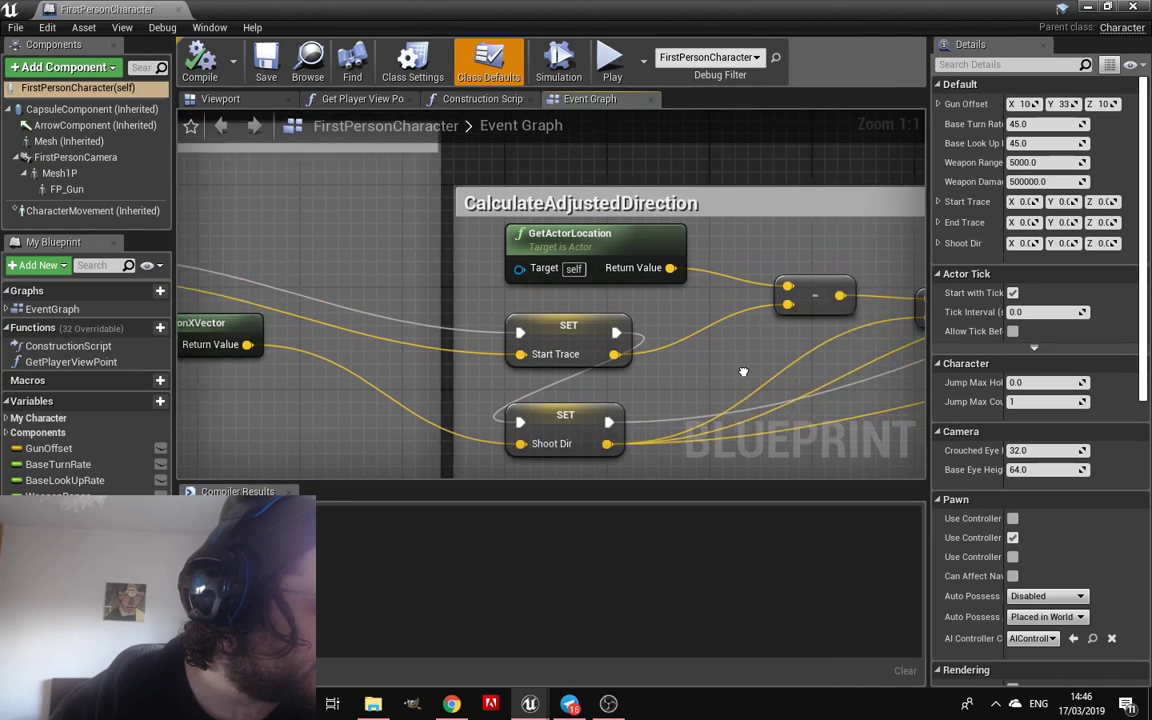
right_click_drag(775, 265, 250, 320)
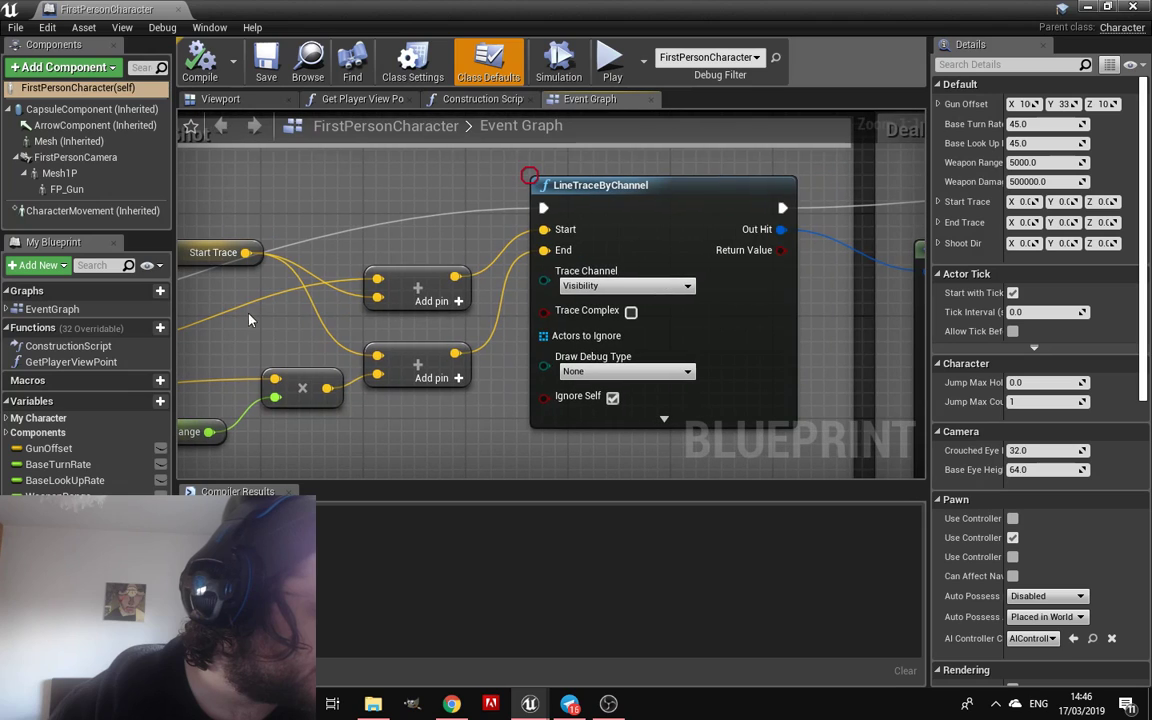
scroll(614, 257, "down", 3)
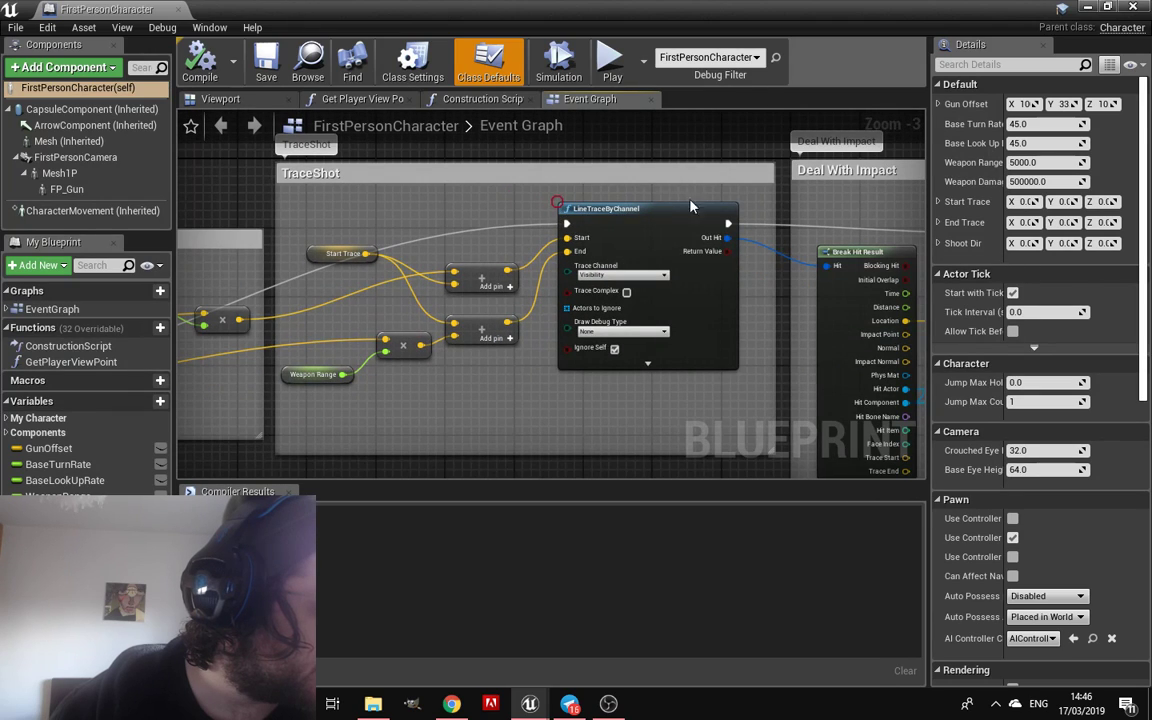
scroll(690, 207, "down", 4)
mouse_move(720, 252)
right_mouse_down()
mouse_move(780, 350)
mouse_move(498, 192)
mouse_move(751, 342)
mouse_move(764, 289)
right_mouse_up()
scroll(498, 192, "up", 2)
mouse_move(698, 178)
right_mouse_down()
mouse_move(844, 375)
mouse_move(733, 134)
right_mouse_up()
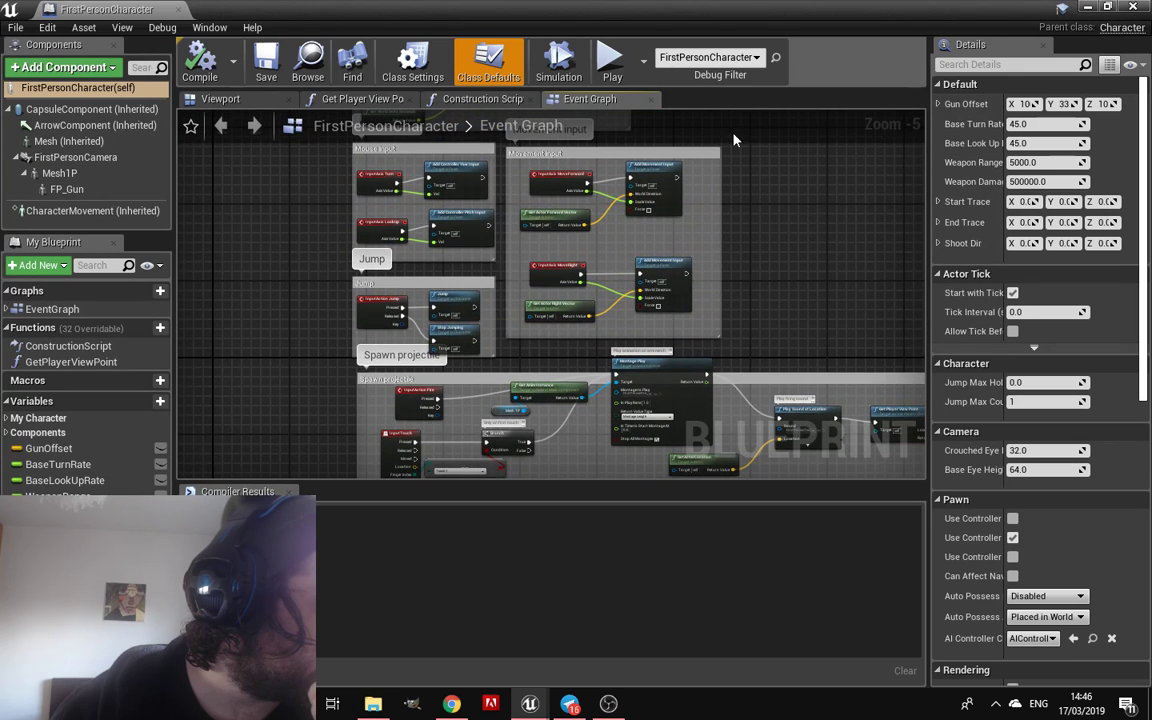
right_click_drag(699, 268, 571, 65)
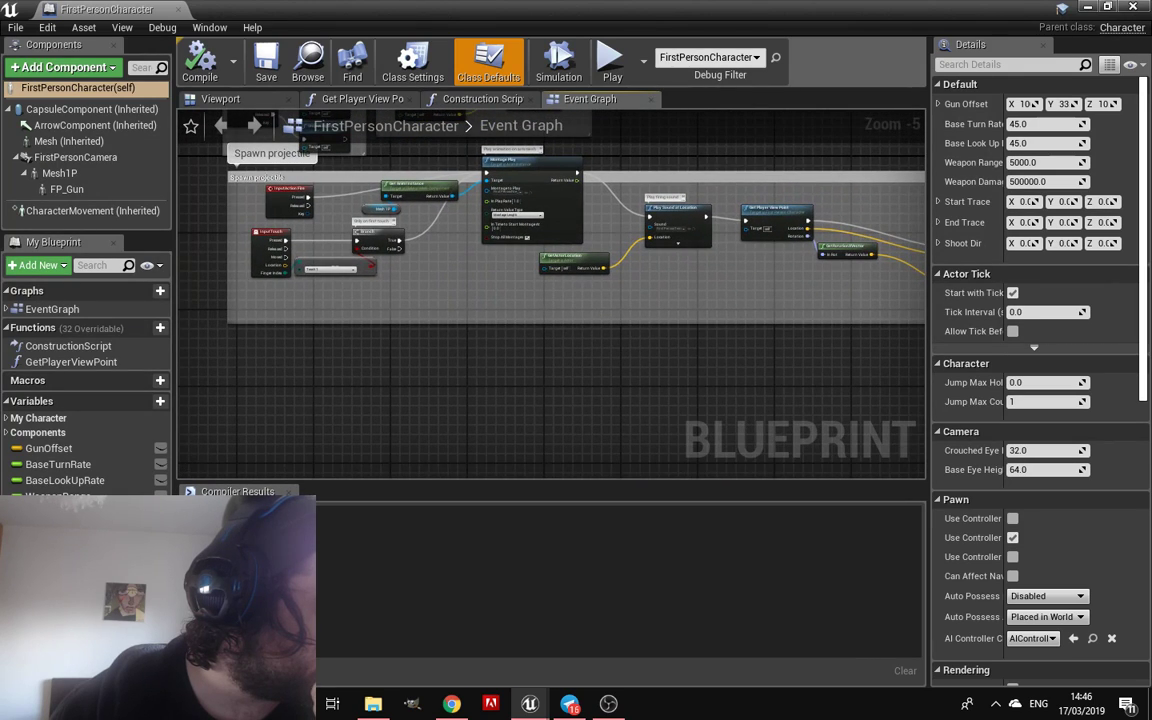
Show the character in the Viewport and select FP_Gun to see its assault-rifle mesh and material
left_click(267, 98)
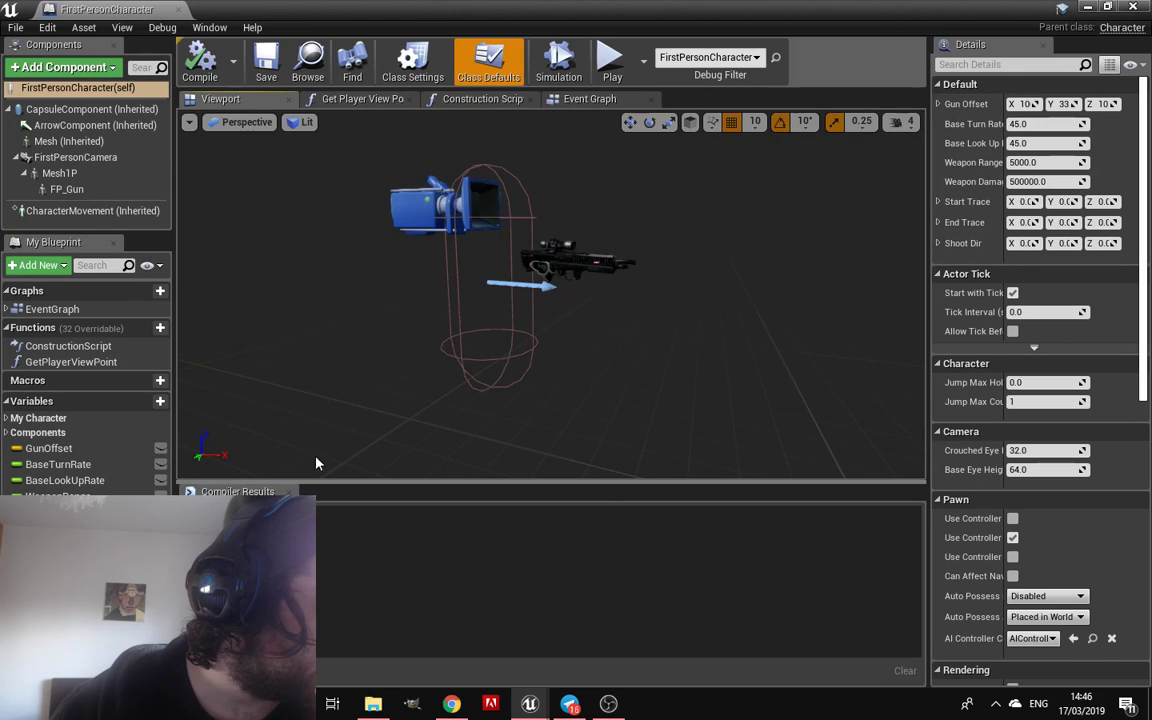
left_click(548, 275)
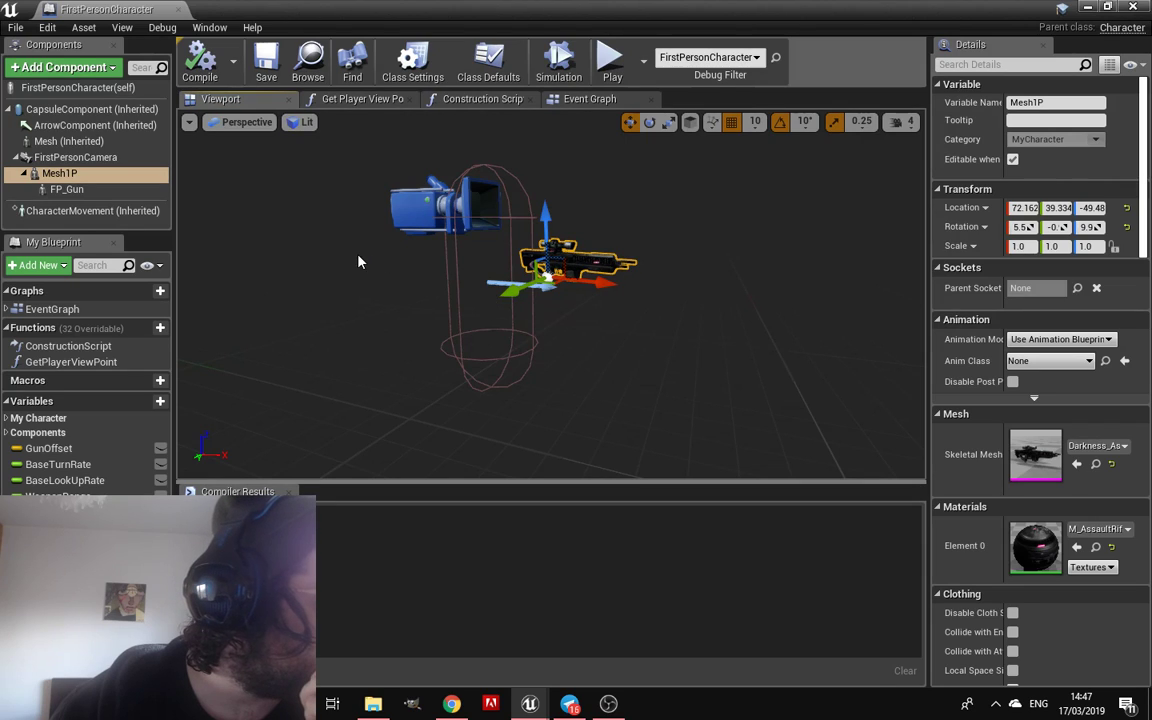
left_click(137, 192)
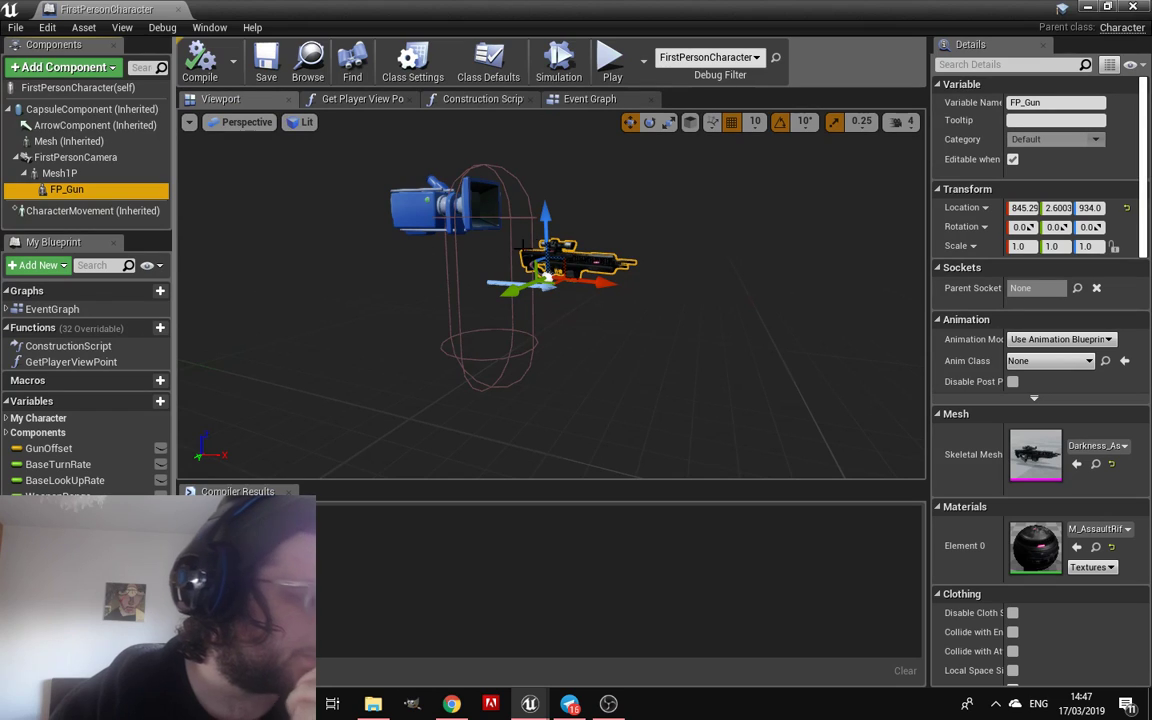
scroll(1097, 325, "down", 1)
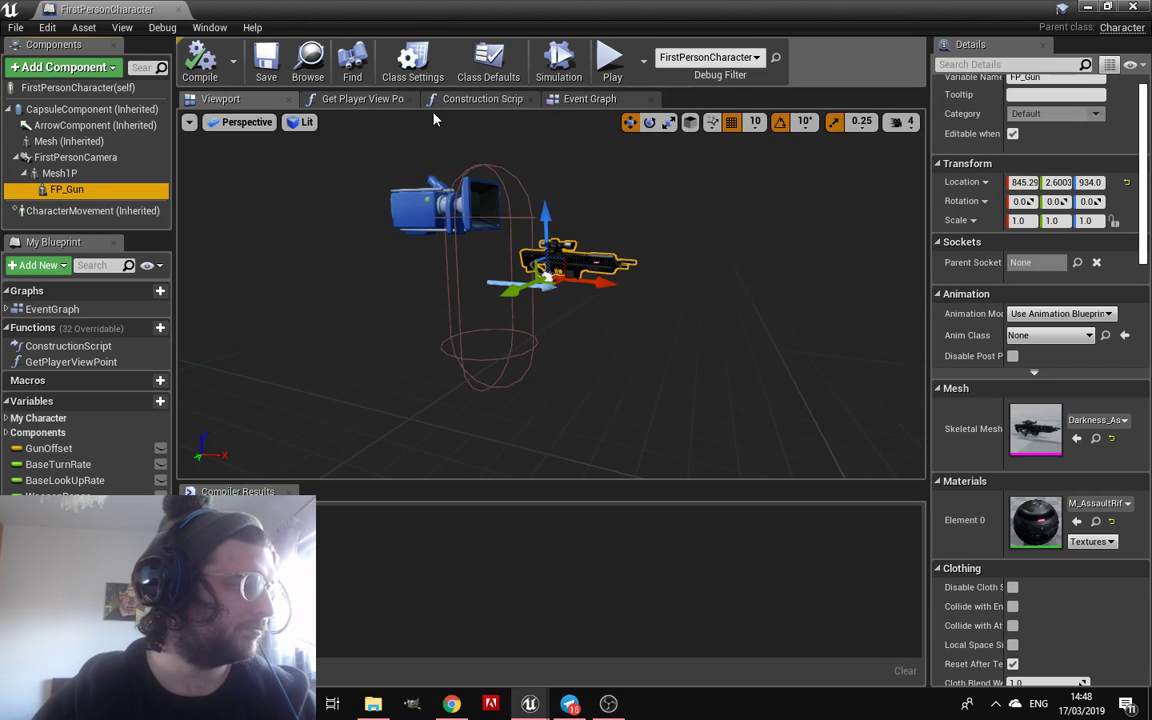
left_click(590, 99)
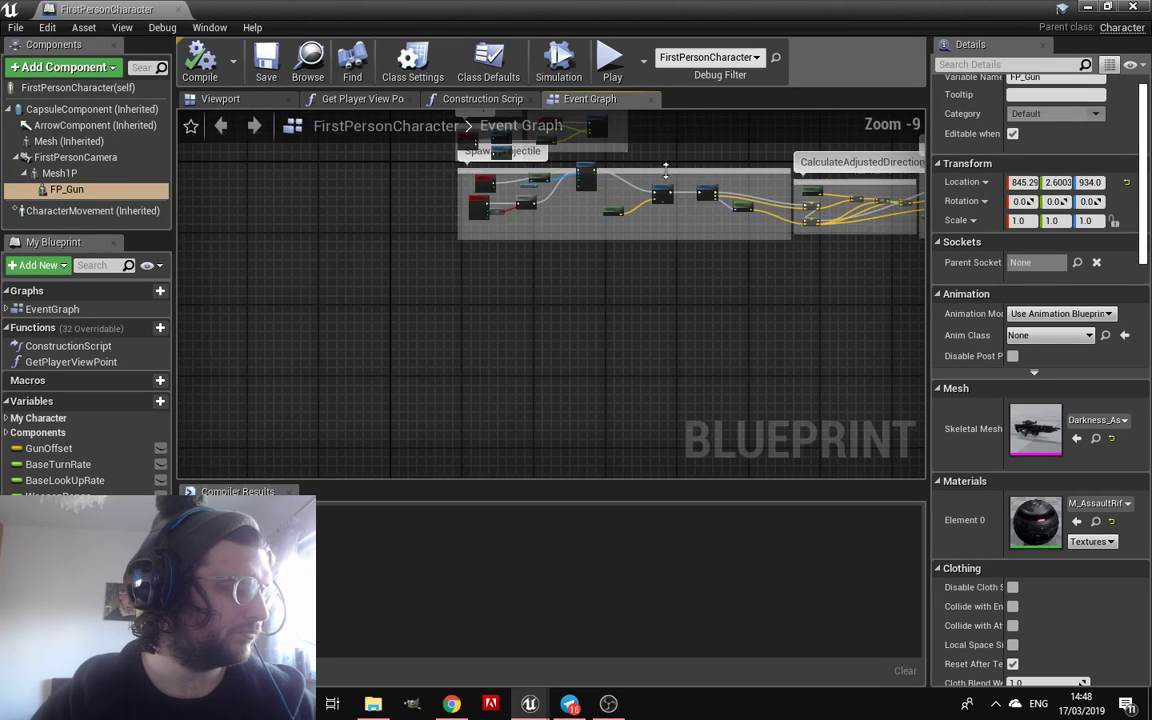
scroll(665, 170, "up", 4)
mouse_move(700, 160)
right_mouse_down()
mouse_move(839, 232)
mouse_move(560, 262)
mouse_move(581, 229)
mouse_move(329, 285)
mouse_move(322, 274)
mouse_move(246, 274)
right_mouse_up()
scroll(560, 266, "up", 4)
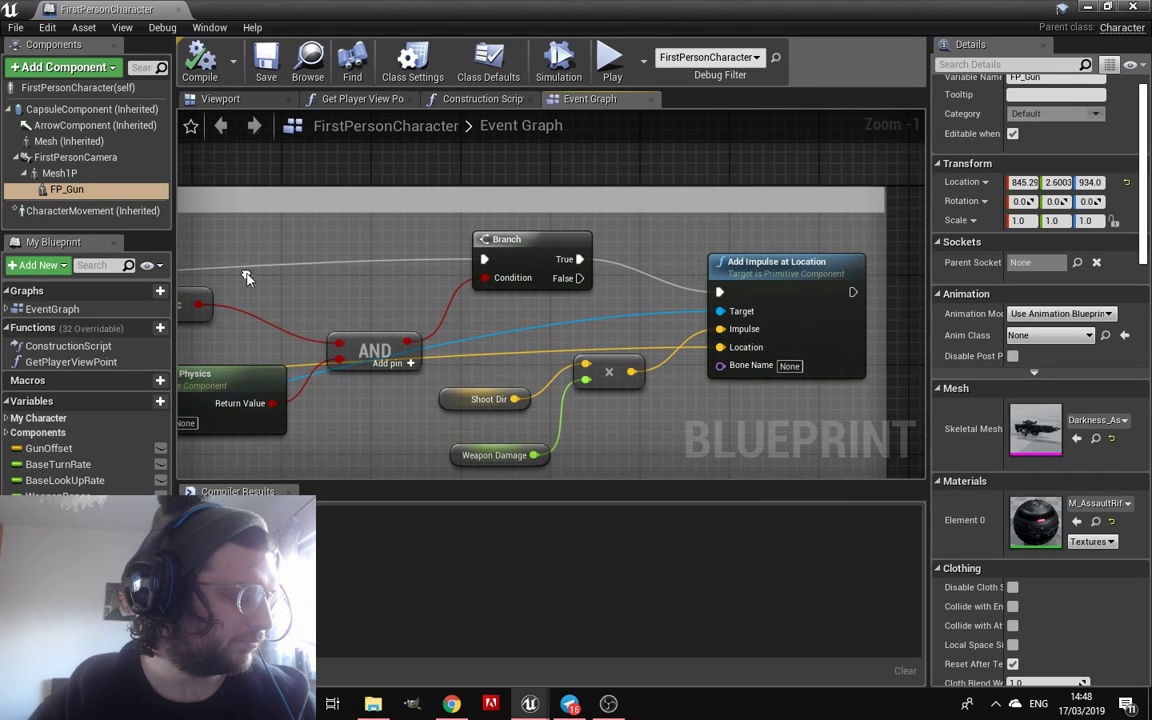
right_click_drag(846, 306, 647, 325)
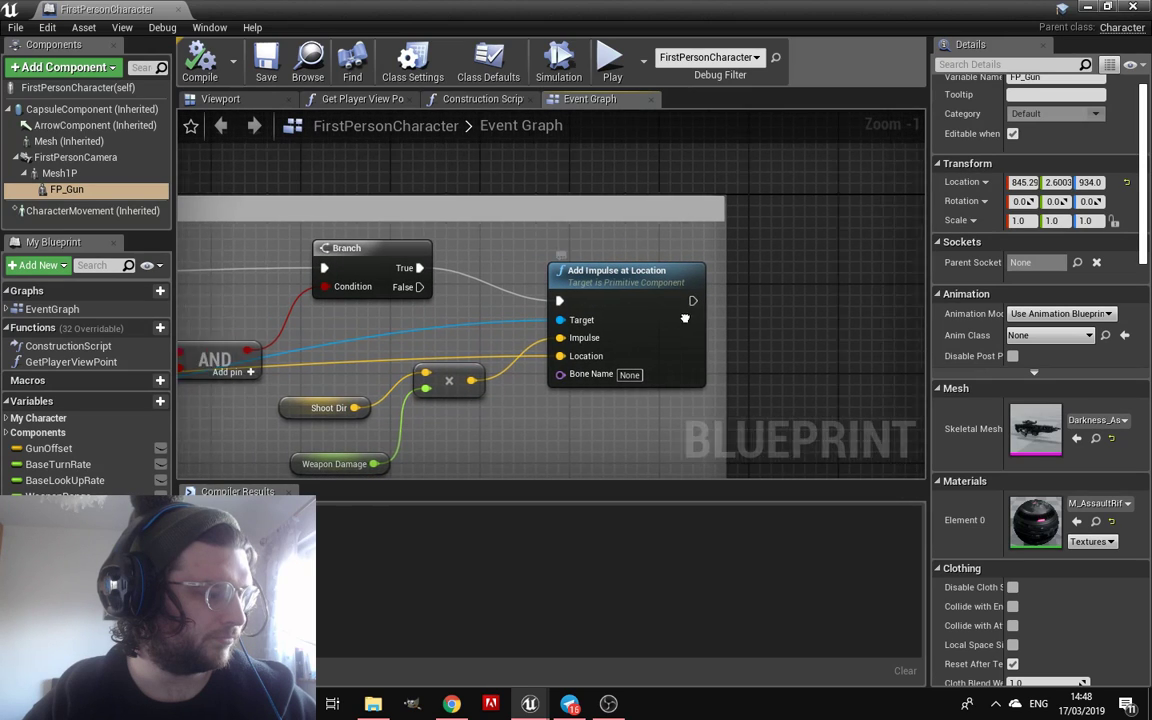
right_click_drag(647, 325, 1102, 270)
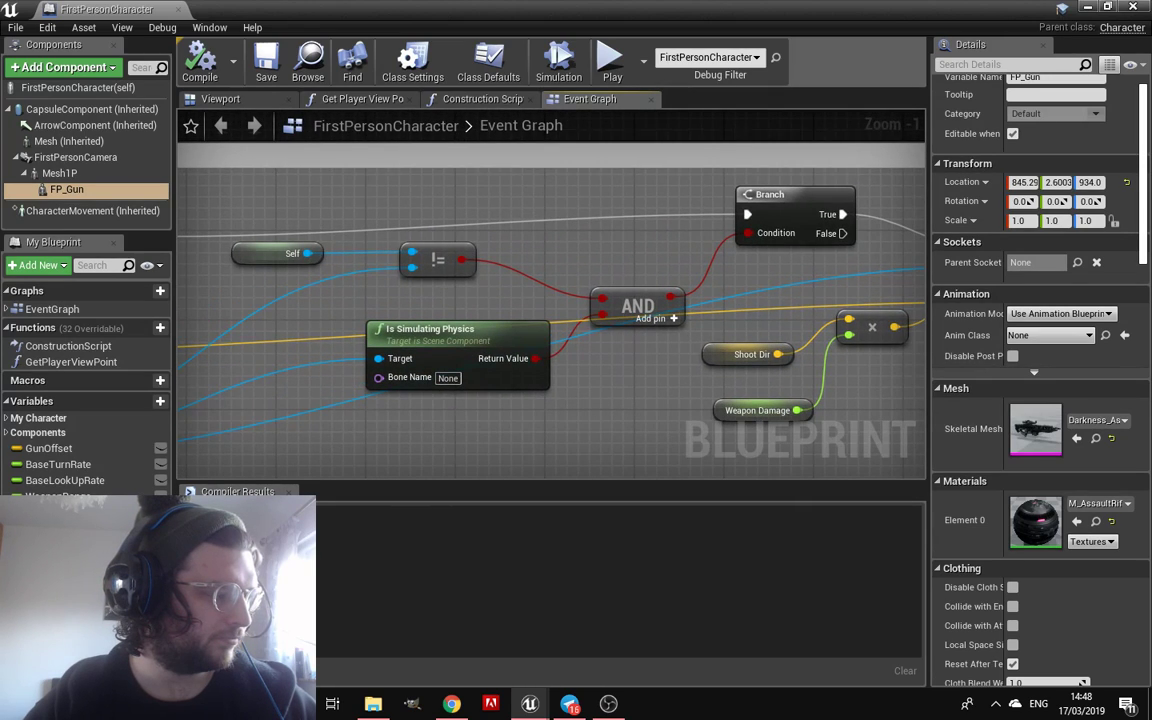
right_click_drag(600, 330, 324, 349)
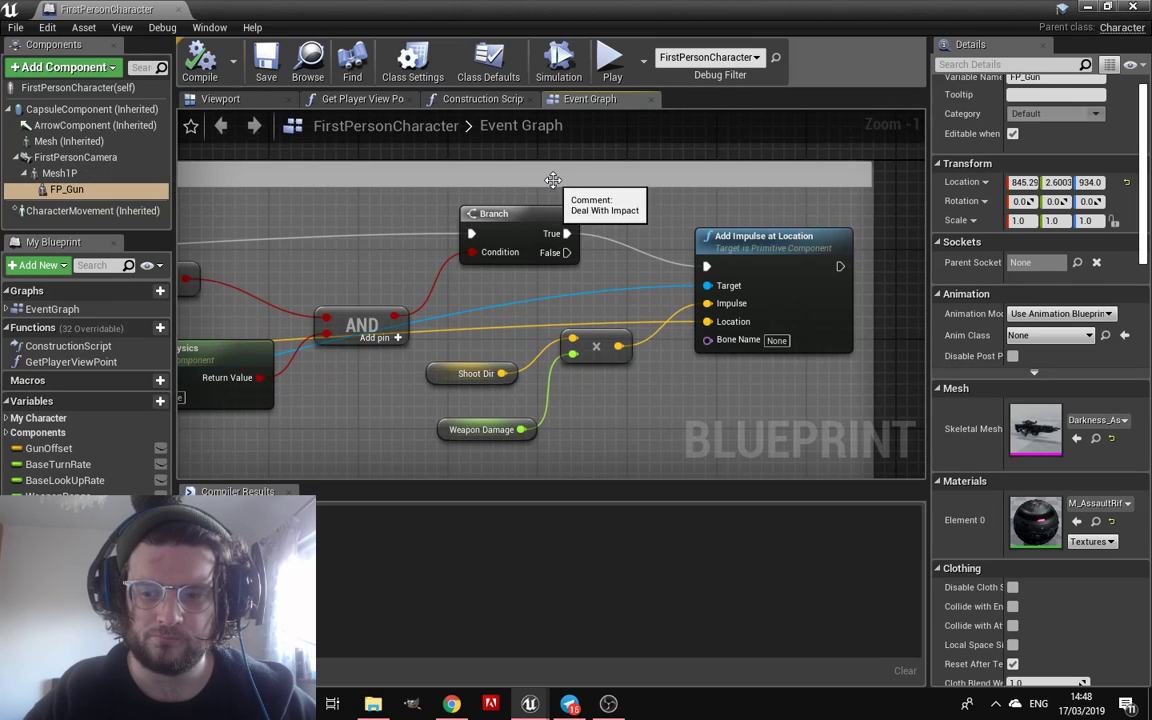
Add a Spawn Emitter at Location node beside Add Impulse at Location, leaving its template unset
right_click(895, 262)
type("spawn")
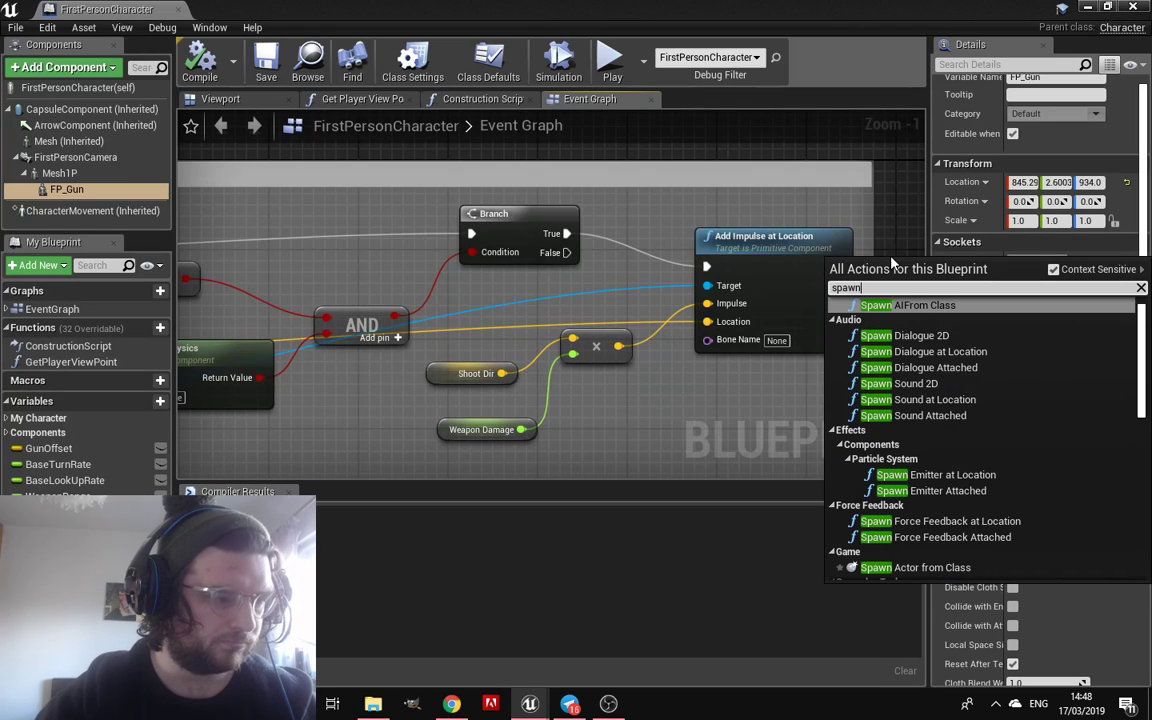
left_click(938, 482)
right_click_drag(888, 308, 668, 285)
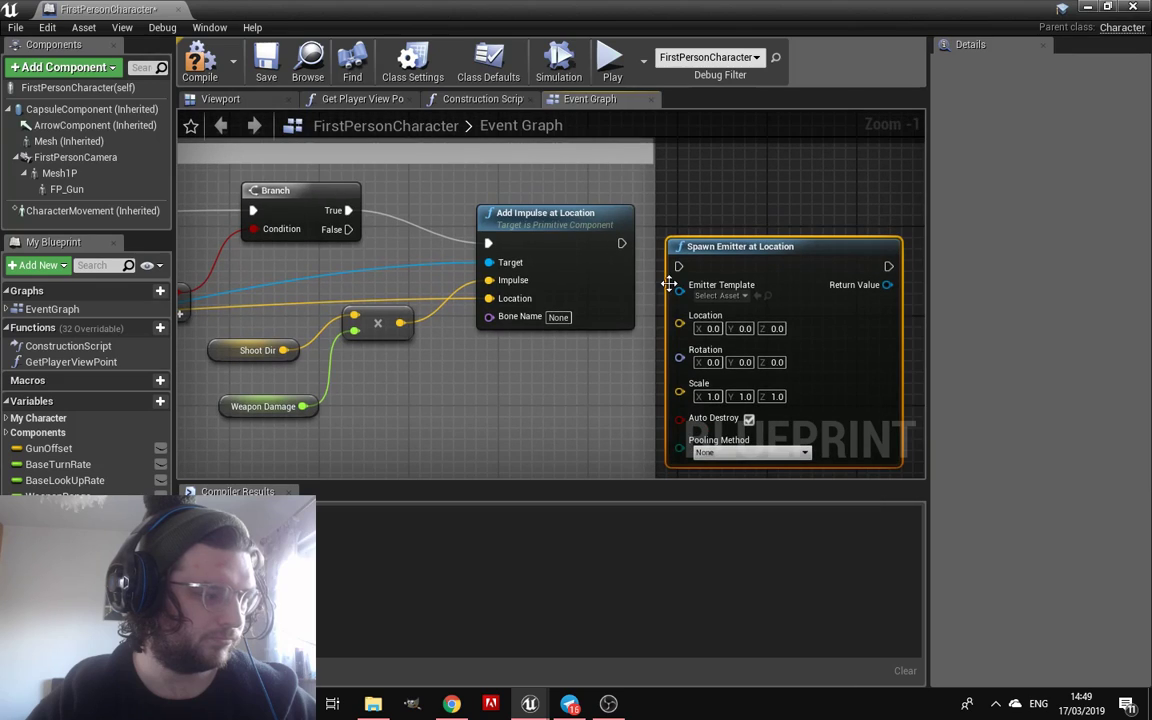
left_click(707, 297)
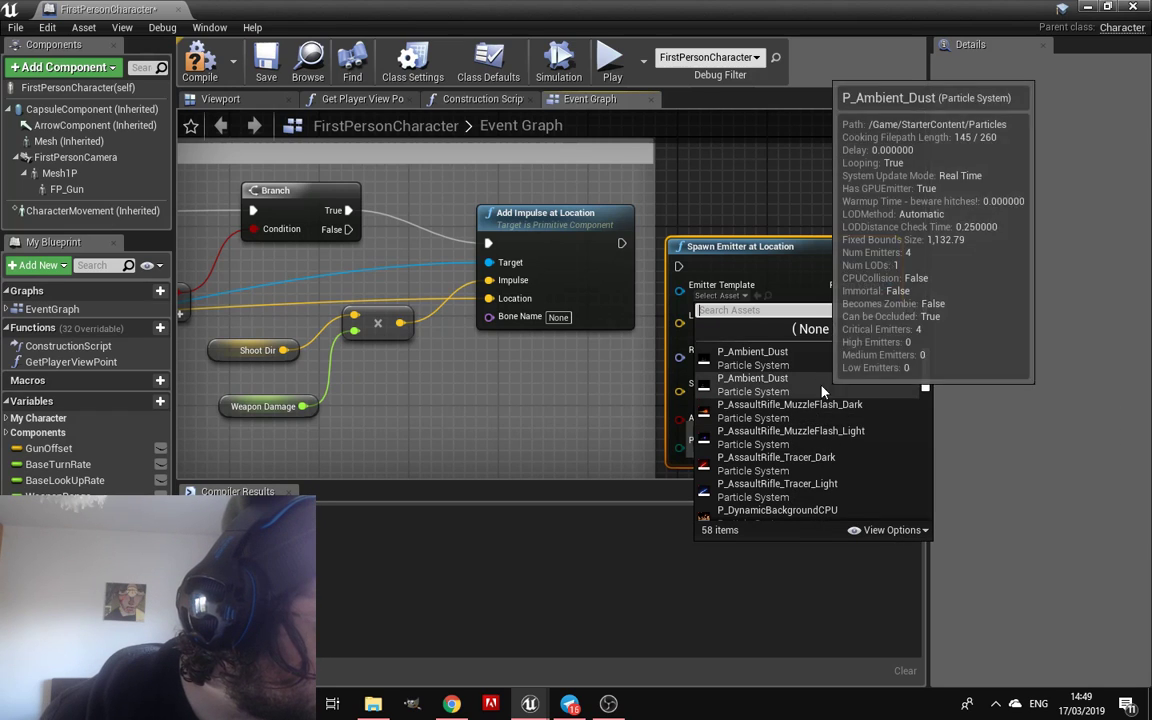
key("Escape")
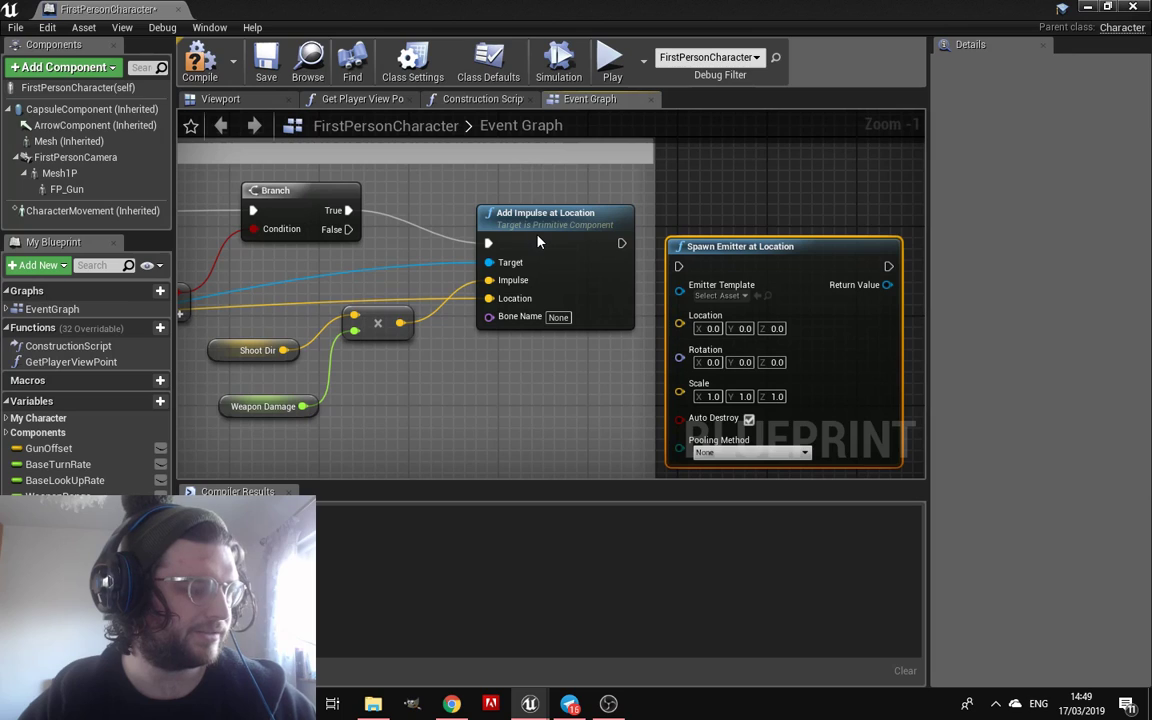
Make Spawn Emitter at Location execute after Add Impulse at Location, then compile
left_click(484, 101)
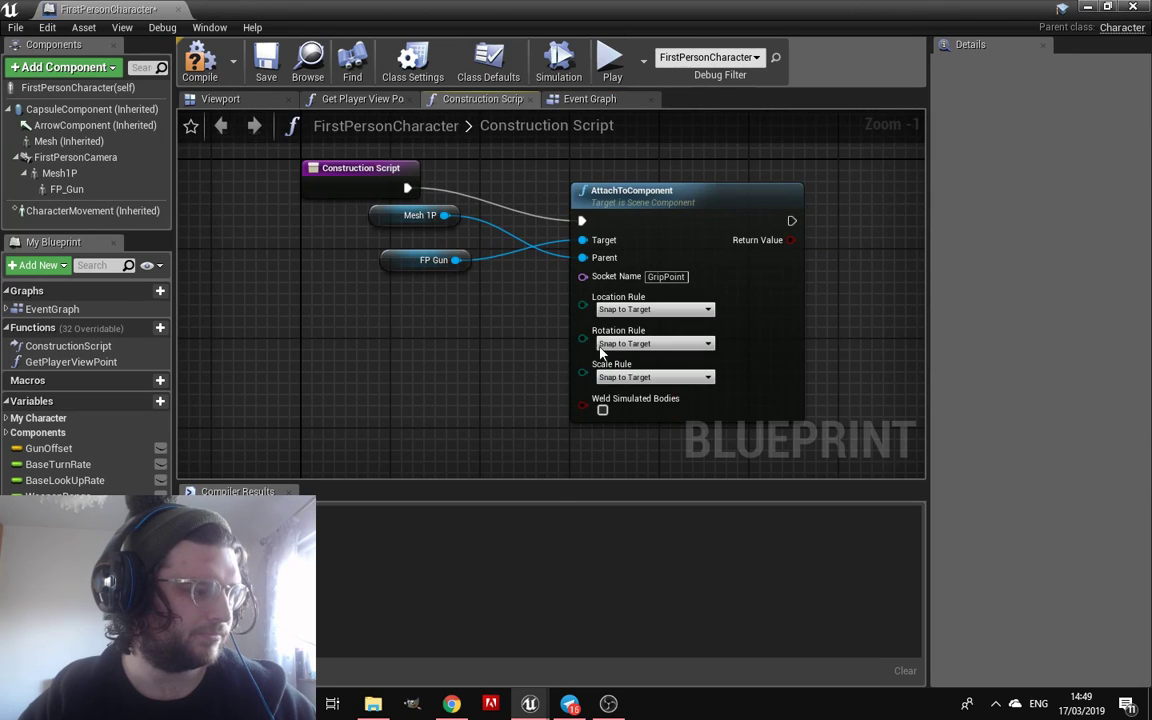
left_click(588, 99)
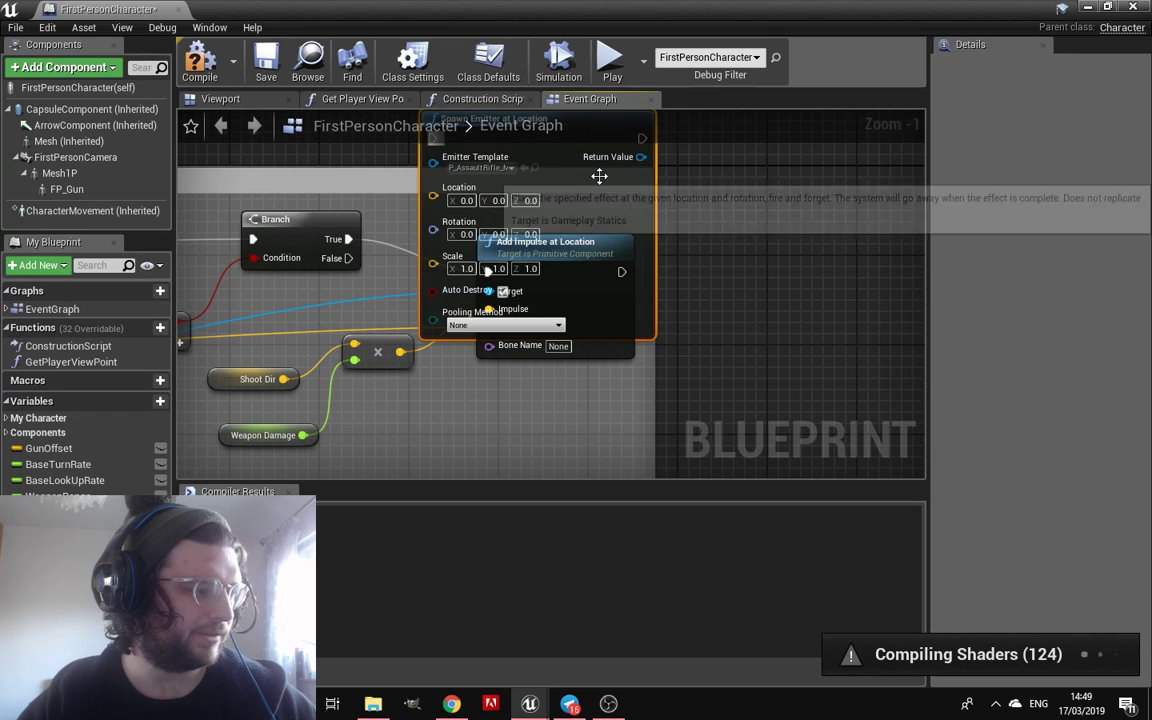
right_click_drag(651, 233, 632, 291)
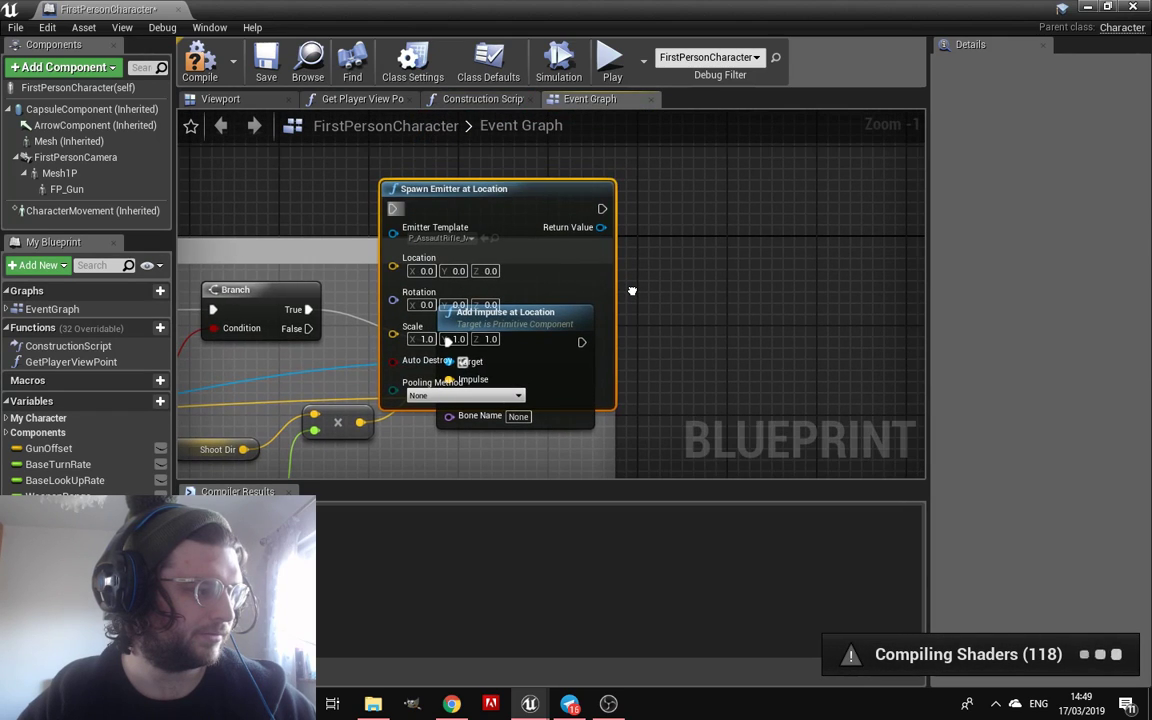
left_click_drag(576, 198, 856, 281)
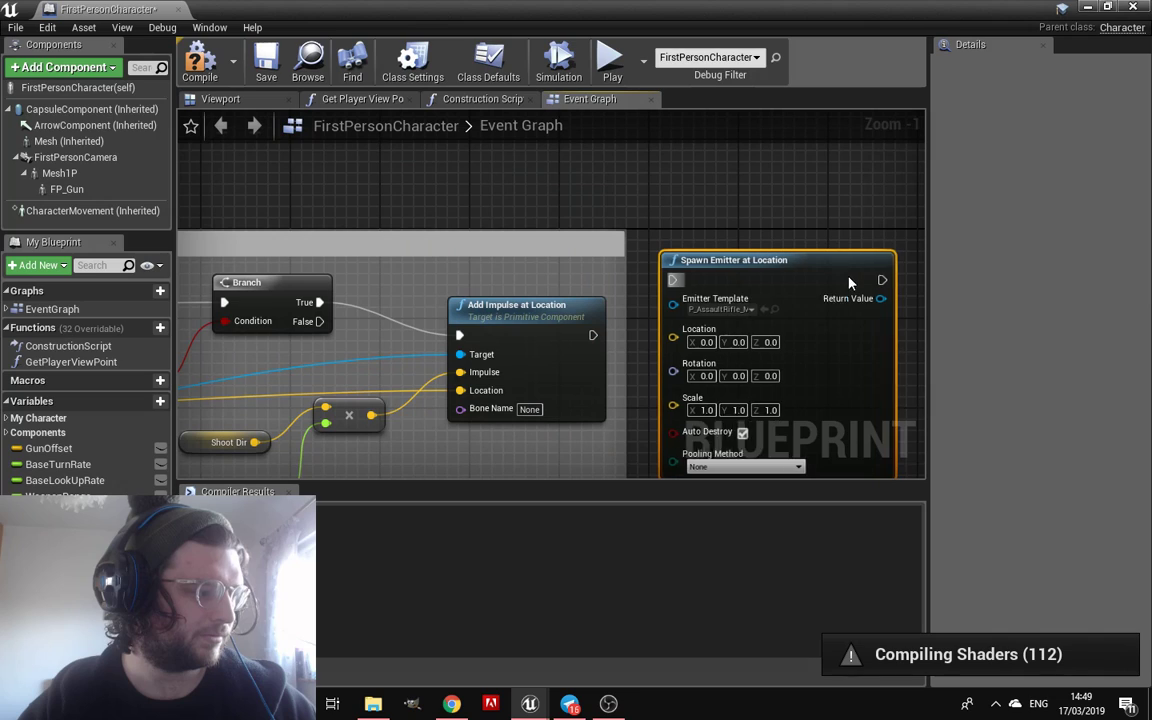
left_click_drag(674, 291, 675, 300)
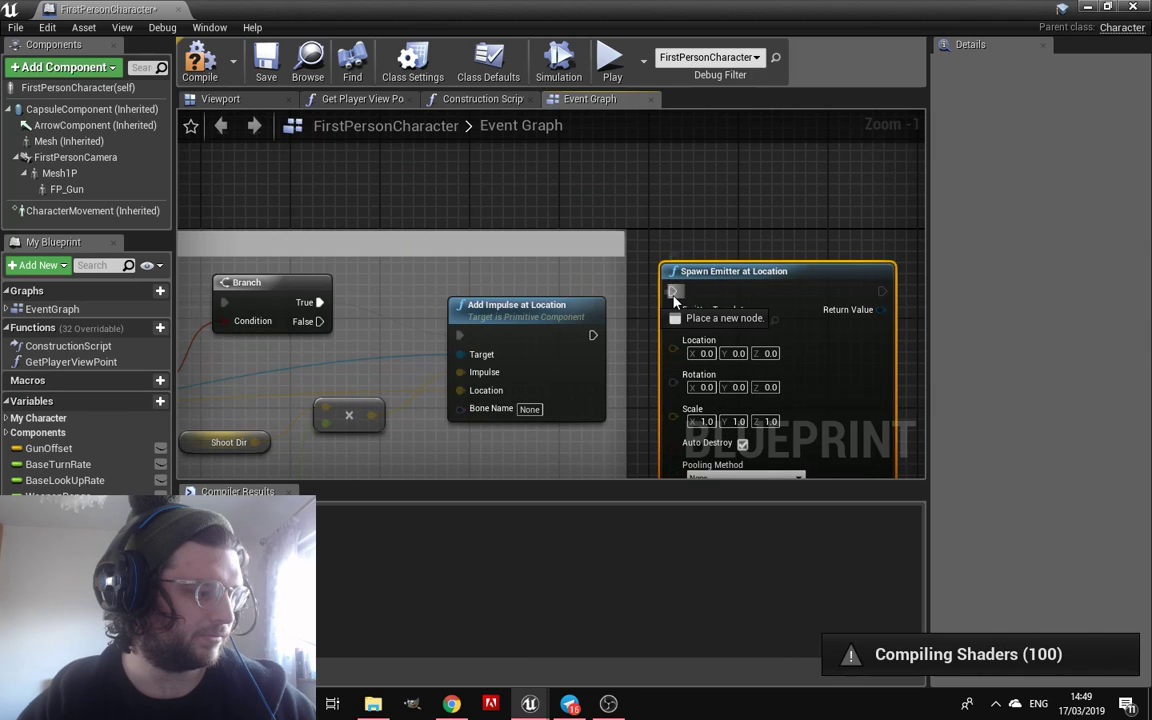
left_click_drag(603, 344, 591, 336)
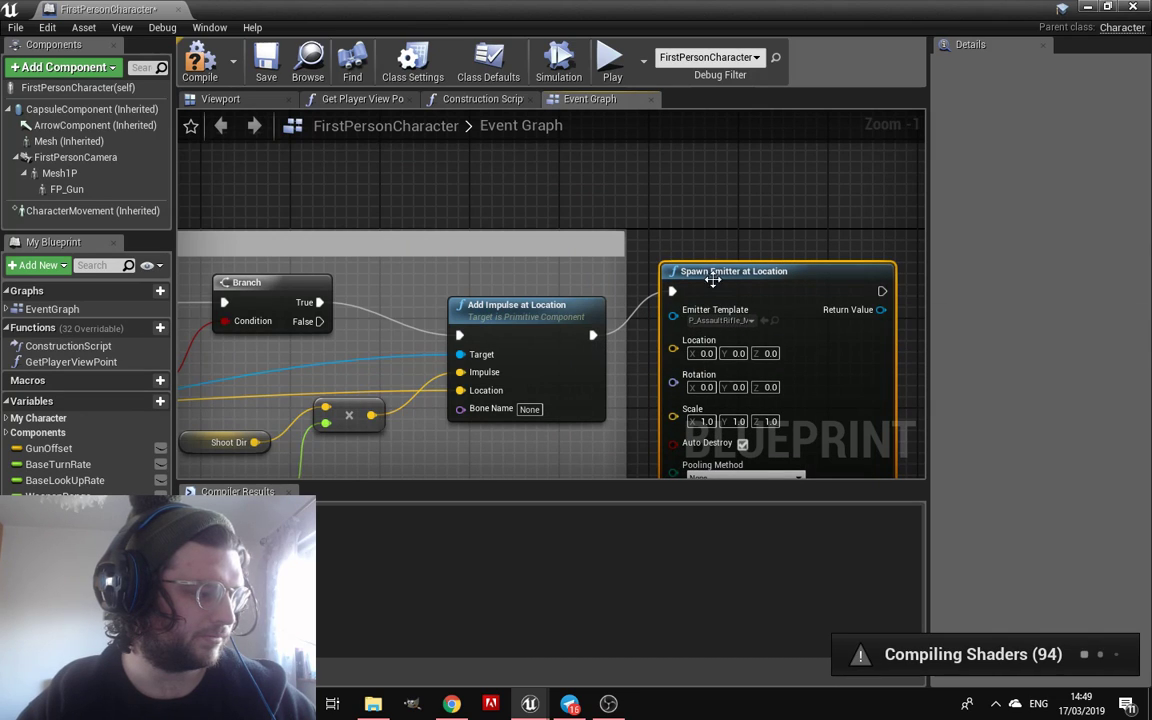
right_click_drag(712, 280, 707, 210)
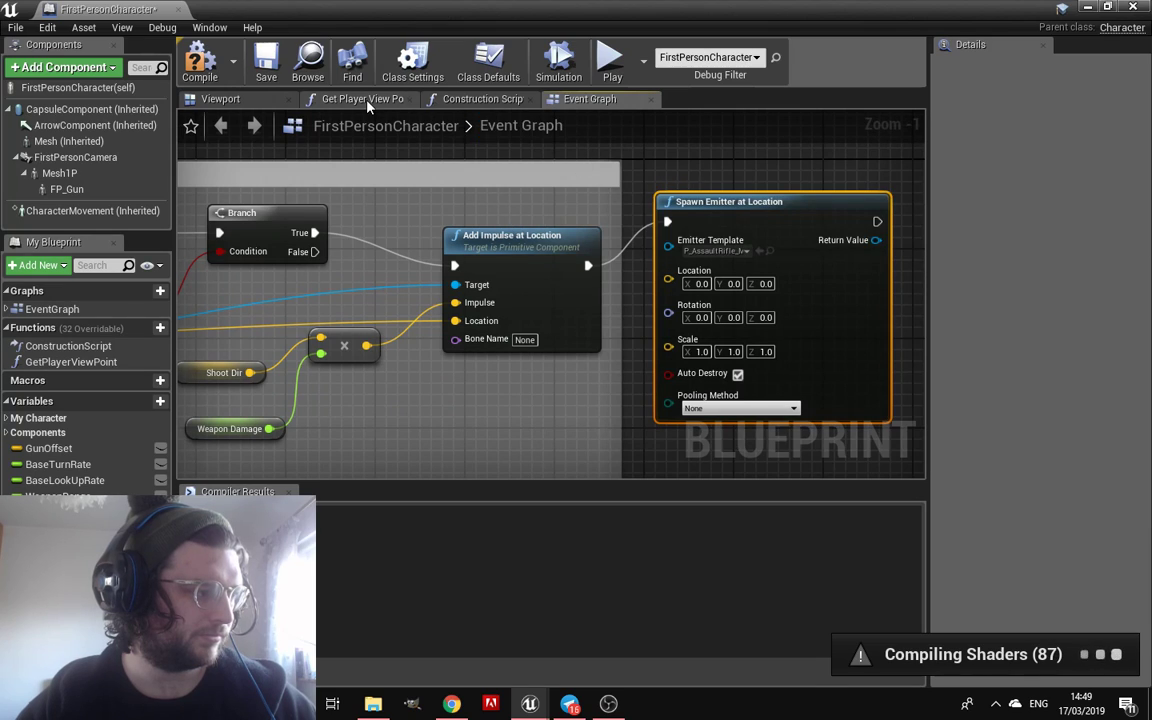
left_click(214, 76)
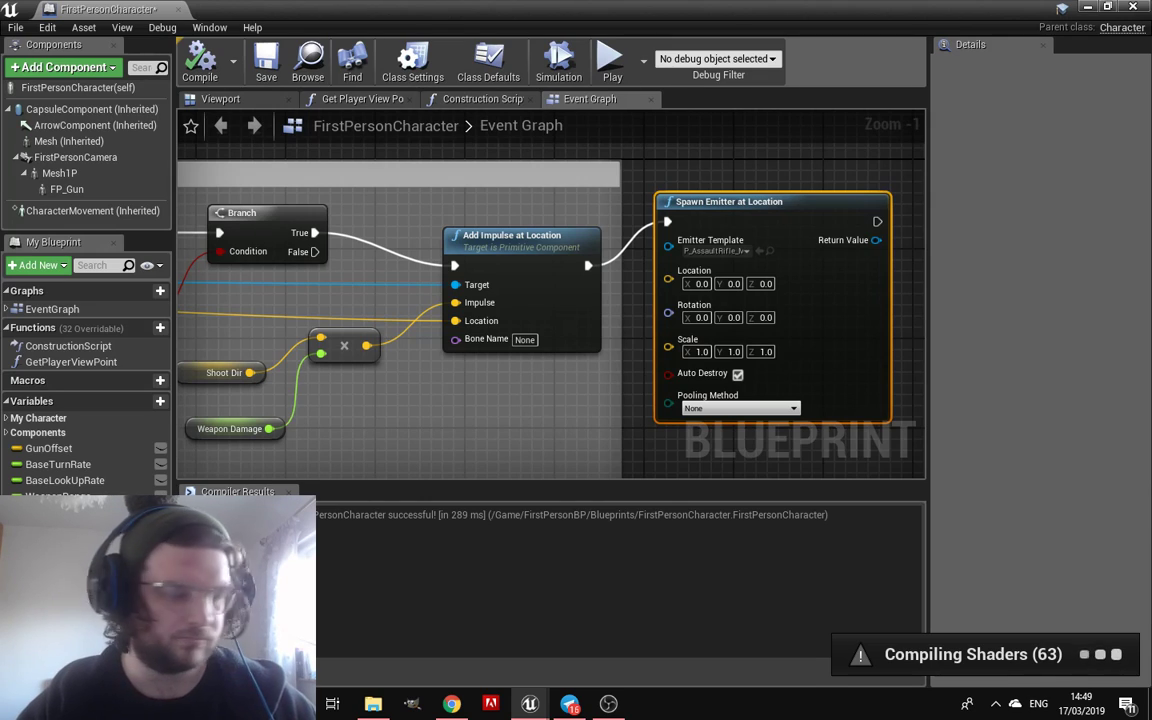
Wire Break Hit Result's Location into Spawn Emitter at Location's Location input
mouse_move(574, 422)
right_mouse_down()
mouse_move(231, 360)
mouse_move(467, 343)
mouse_move(301, 327)
right_mouse_up()
scroll(268, 370, "down", 1)
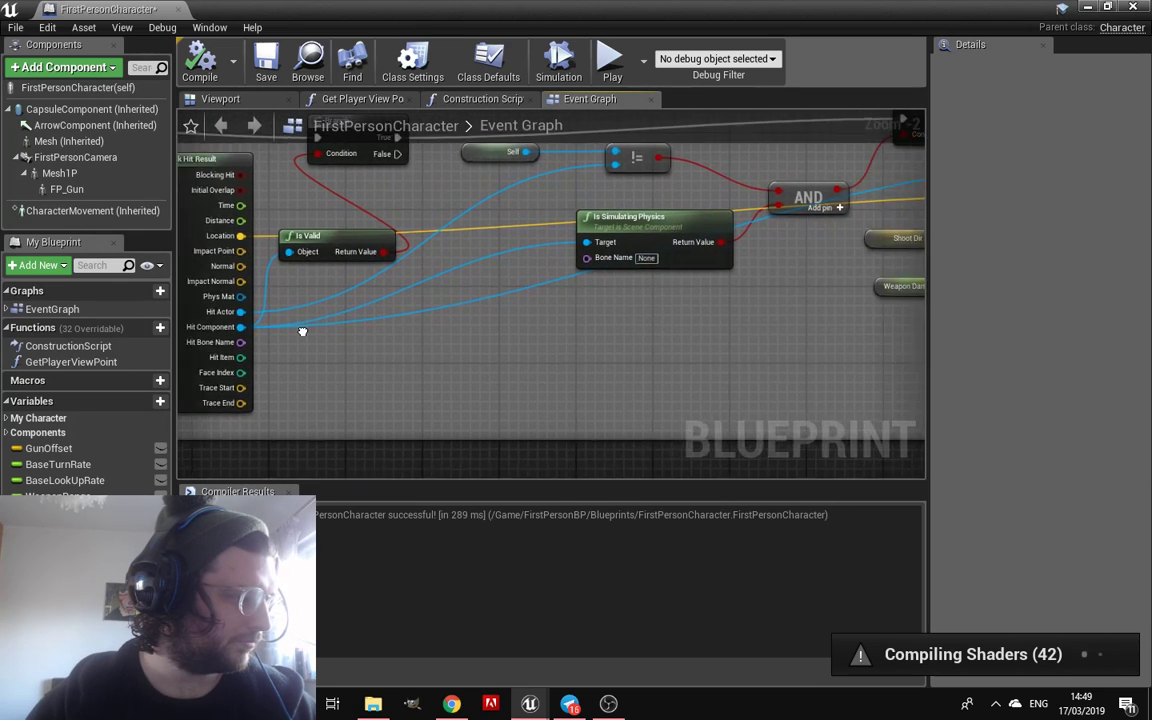
scroll(514, 302, "down", 2)
mouse_move(514, 302)
right_mouse_down()
mouse_move(241, 370)
mouse_move(191, 370)
right_mouse_up()
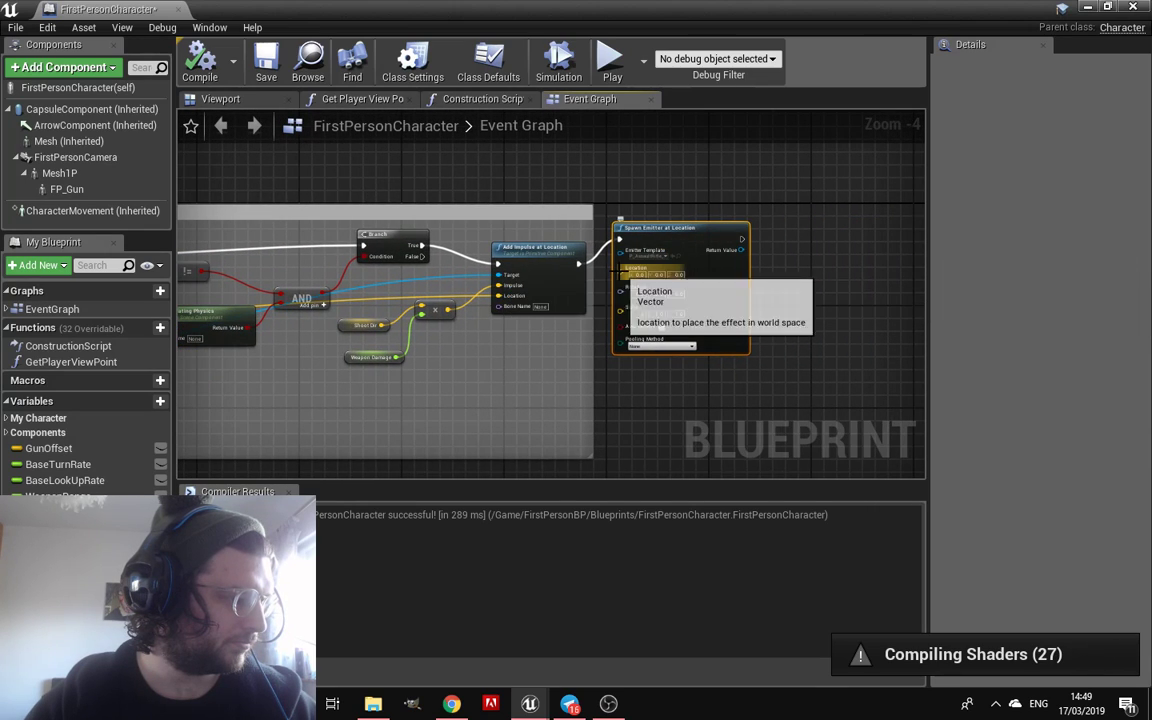
scroll(557, 297, "up", 2)
right_click_drag(554, 321, 781, 288)
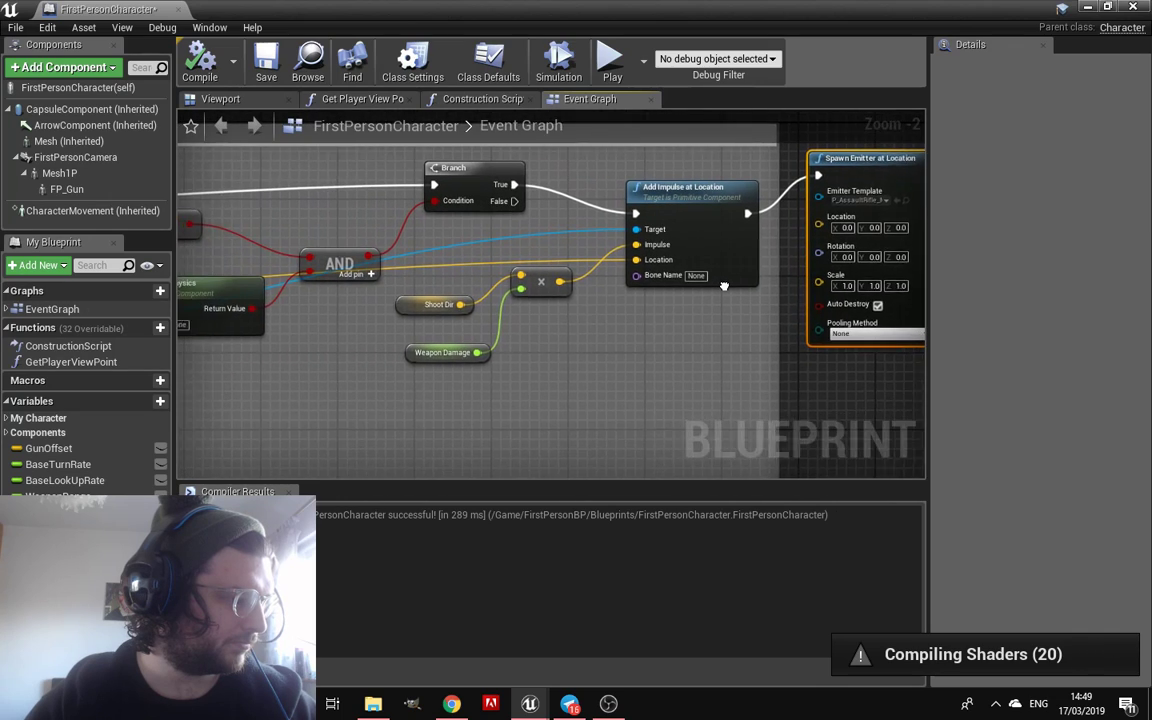
scroll(648, 327, "down", 4)
scroll(650, 330, "up", 2)
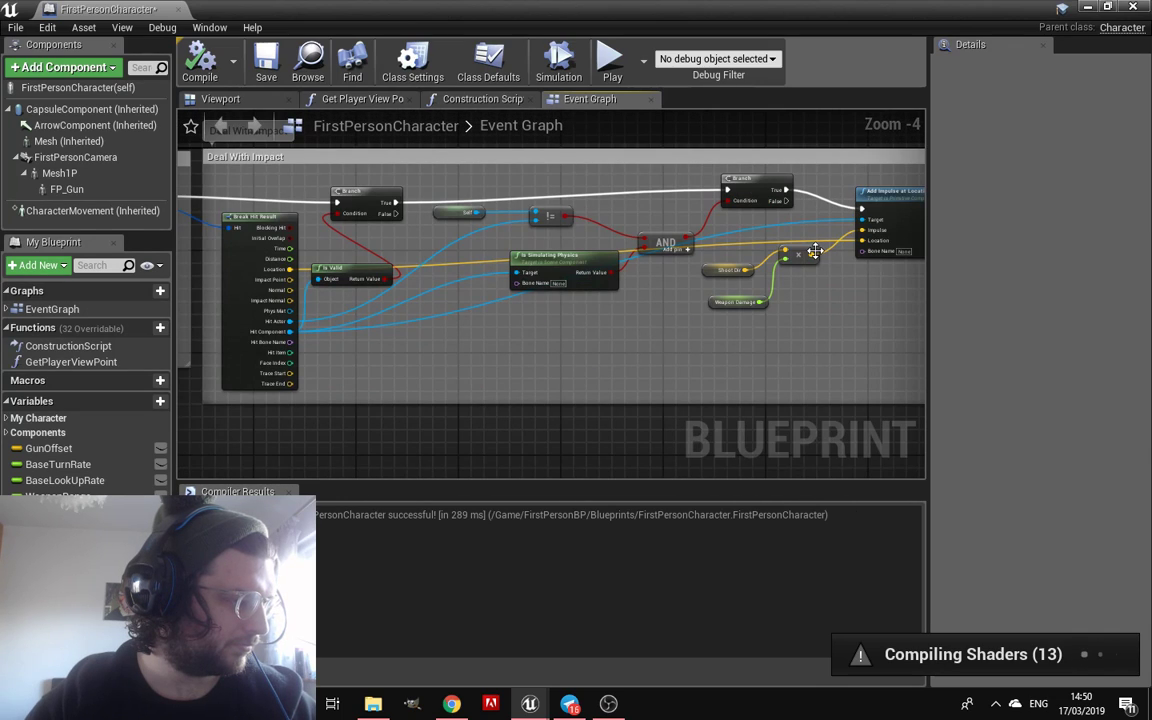
right_click_drag(810, 259, 703, 287)
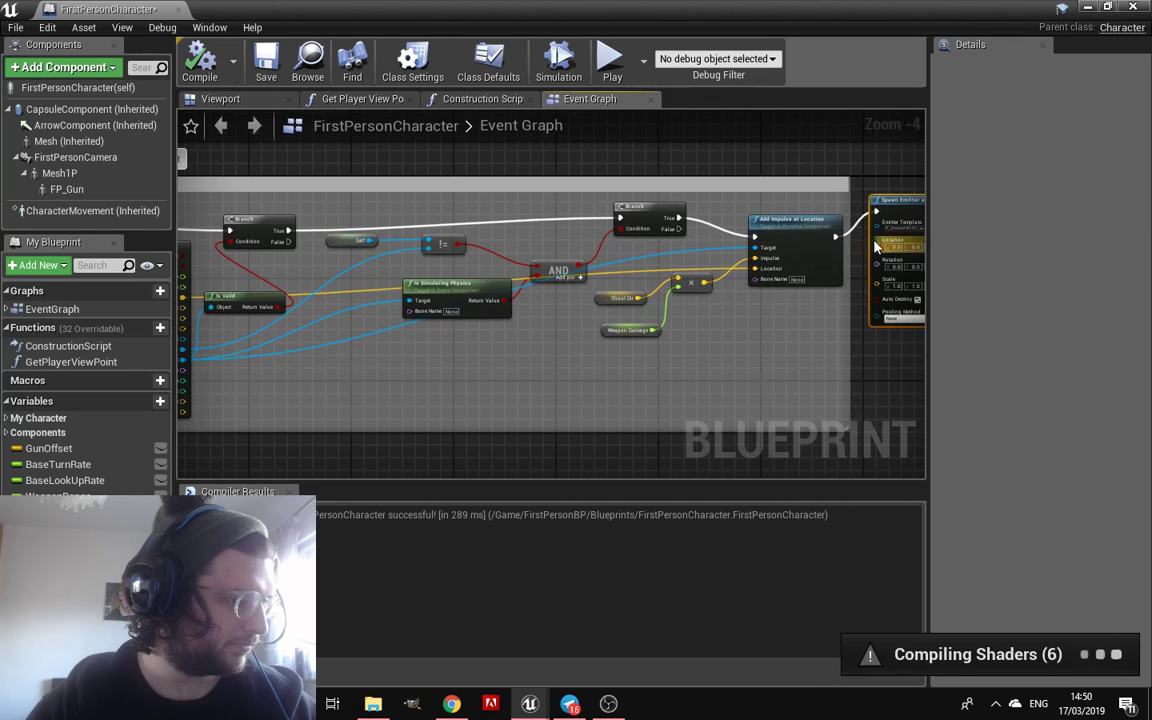
left_click_drag(876, 246, 638, 336)
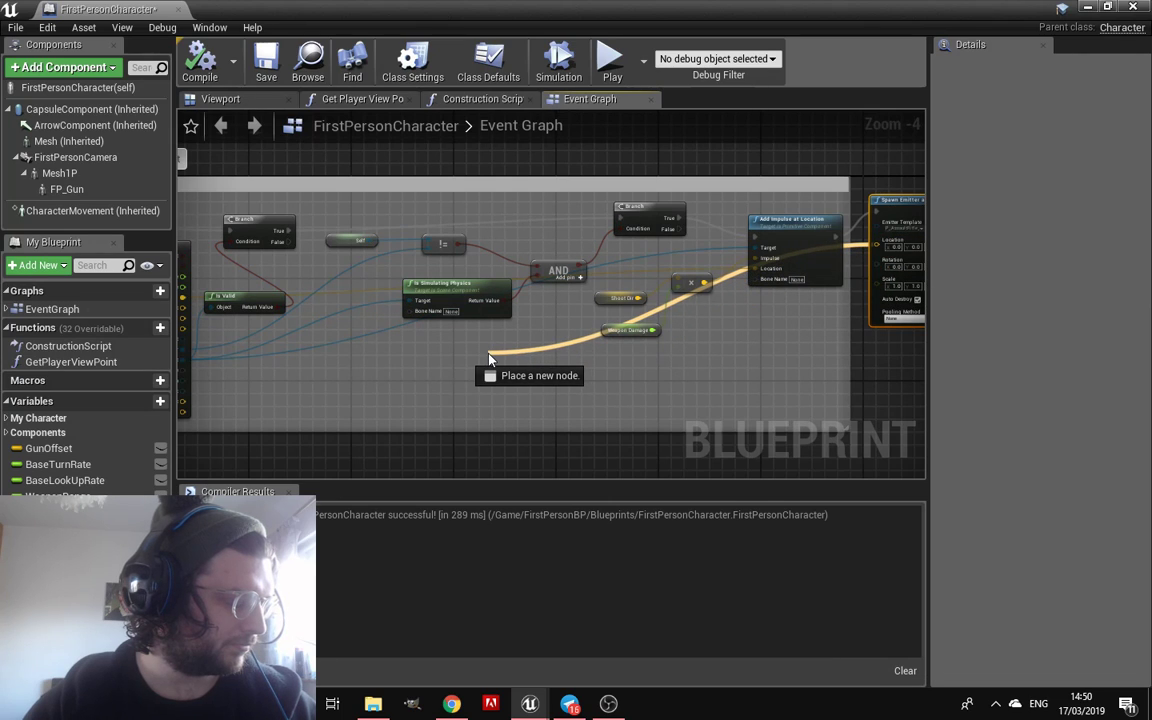
left_click_drag(471, 355, 460, 305)
right_click_drag(589, 357, 378, 337)
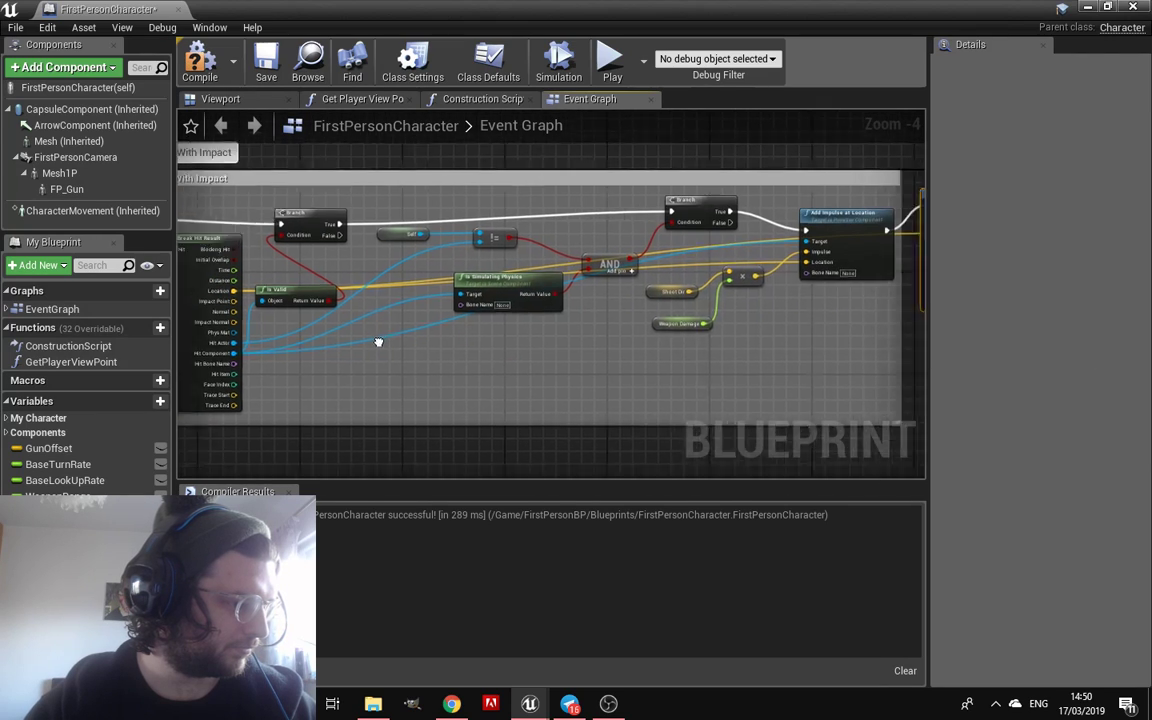
Compile the FirstPersonCharacter blueprint and close it to return to the AlphaCentai level
left_click(192, 70)
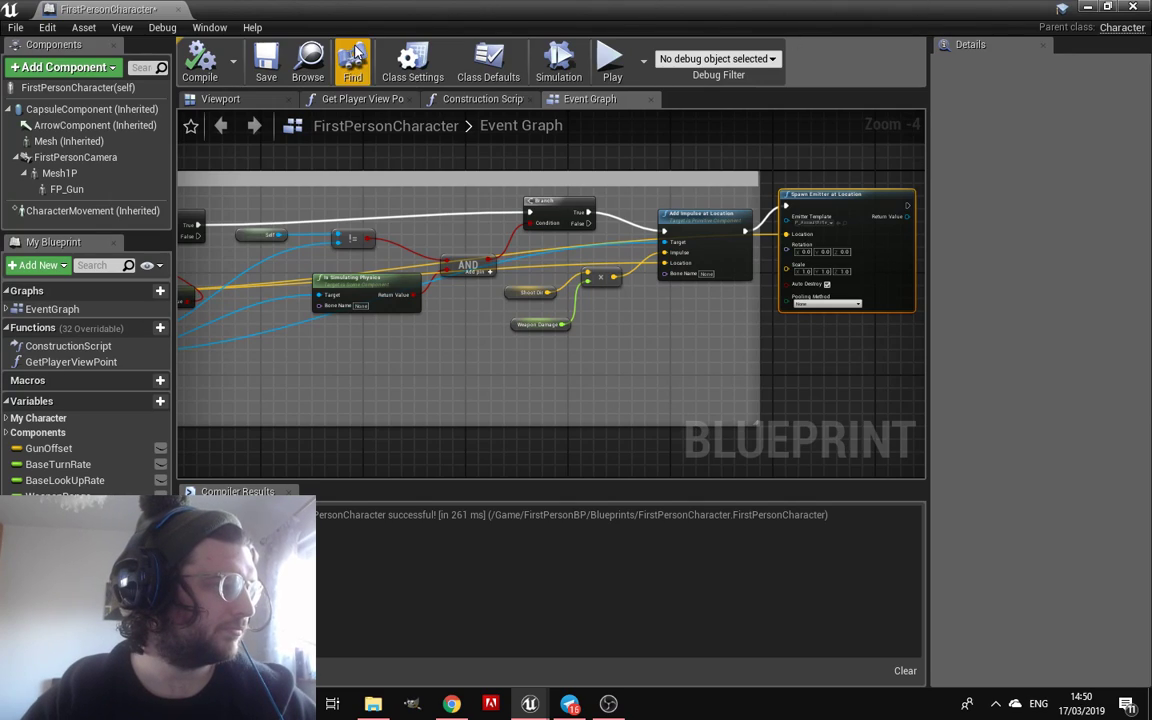
left_click(178, 10)
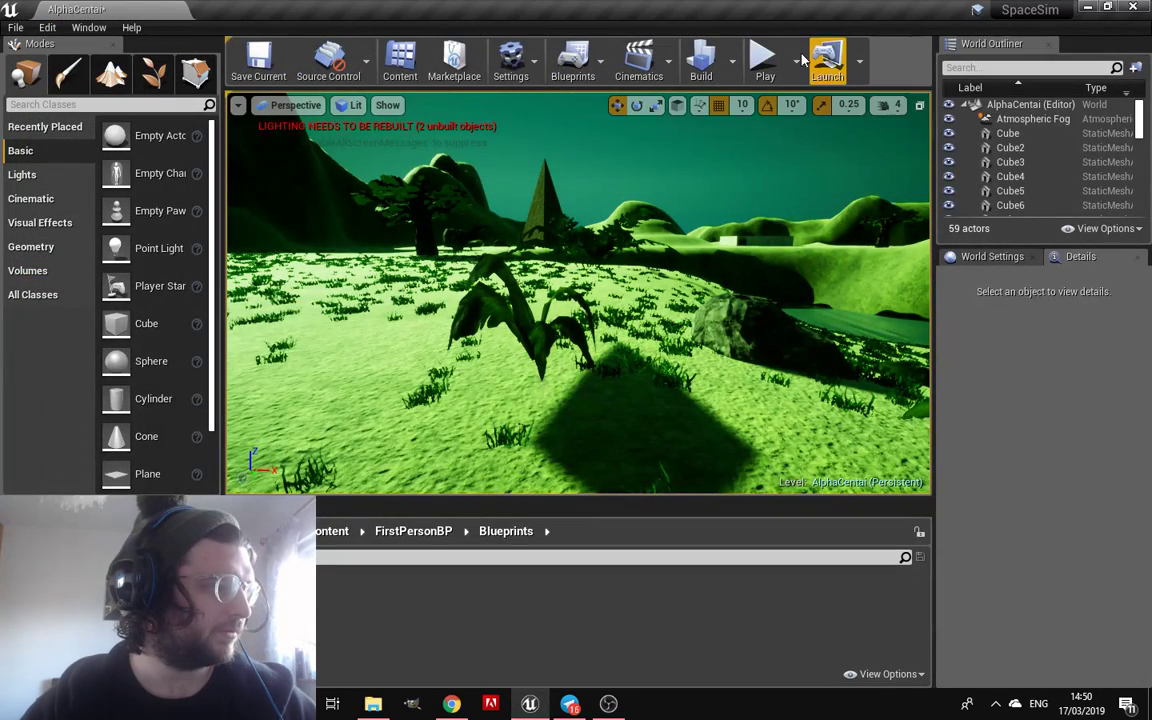
Play-test walking toward the tree, then jump from the Accessed None error to the Event Graph
left_click(765, 62)
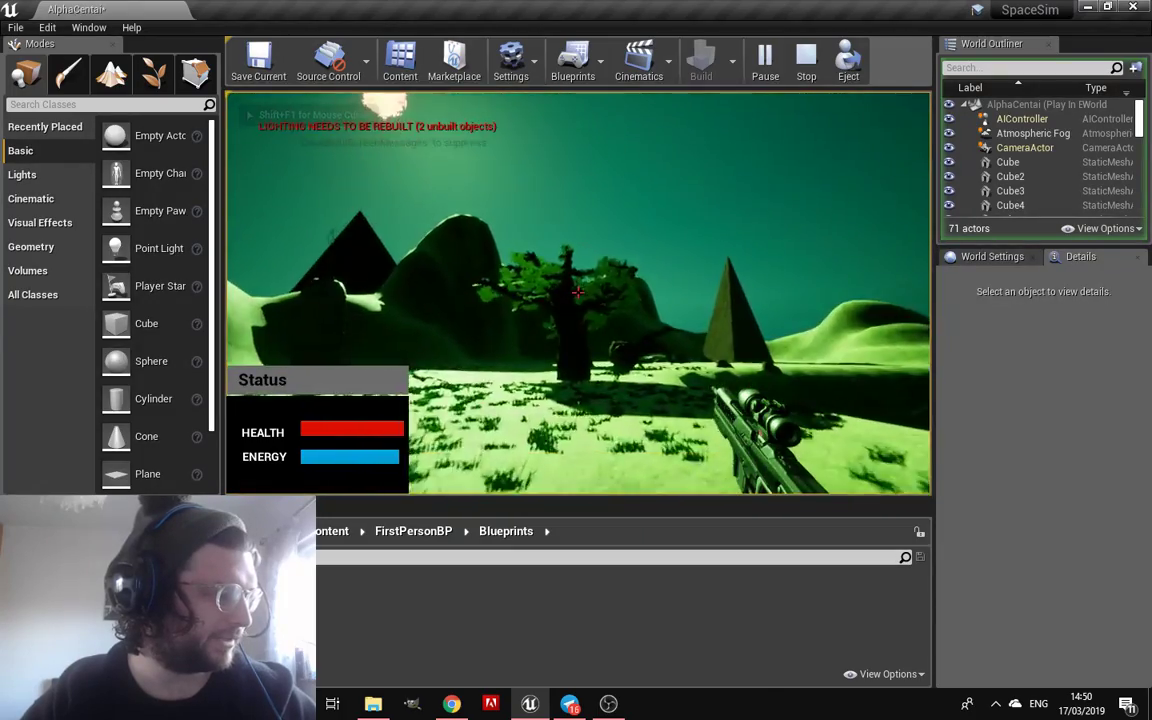
key("w")
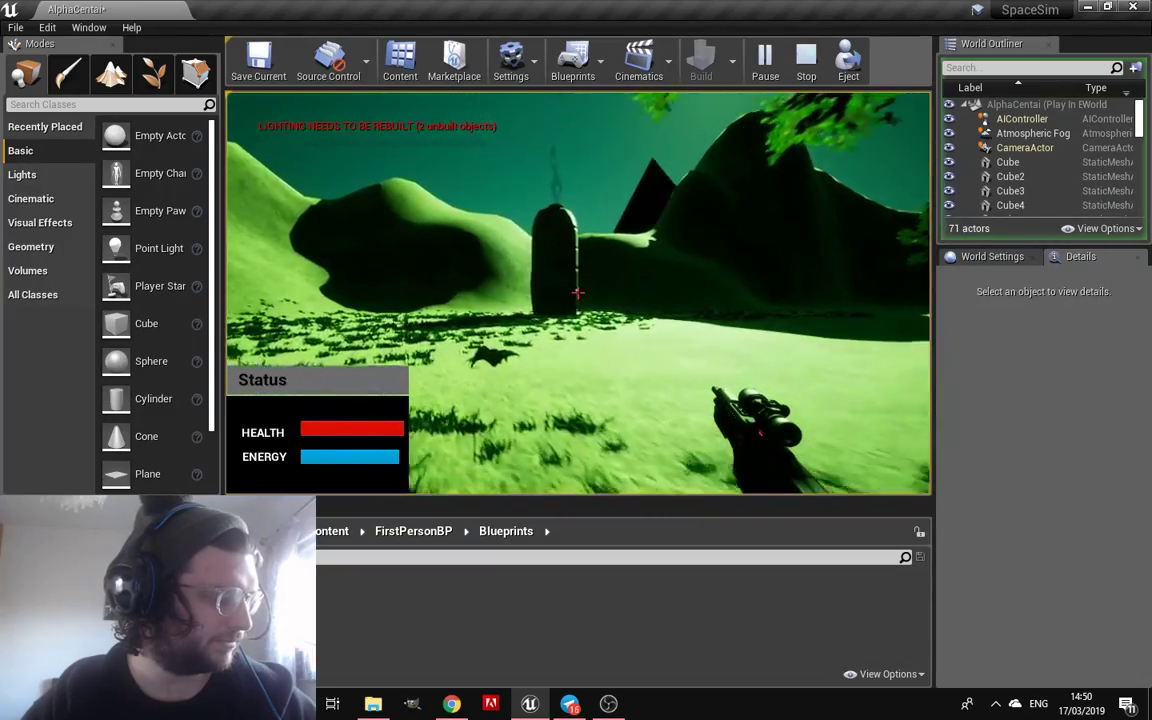
key("Escape")
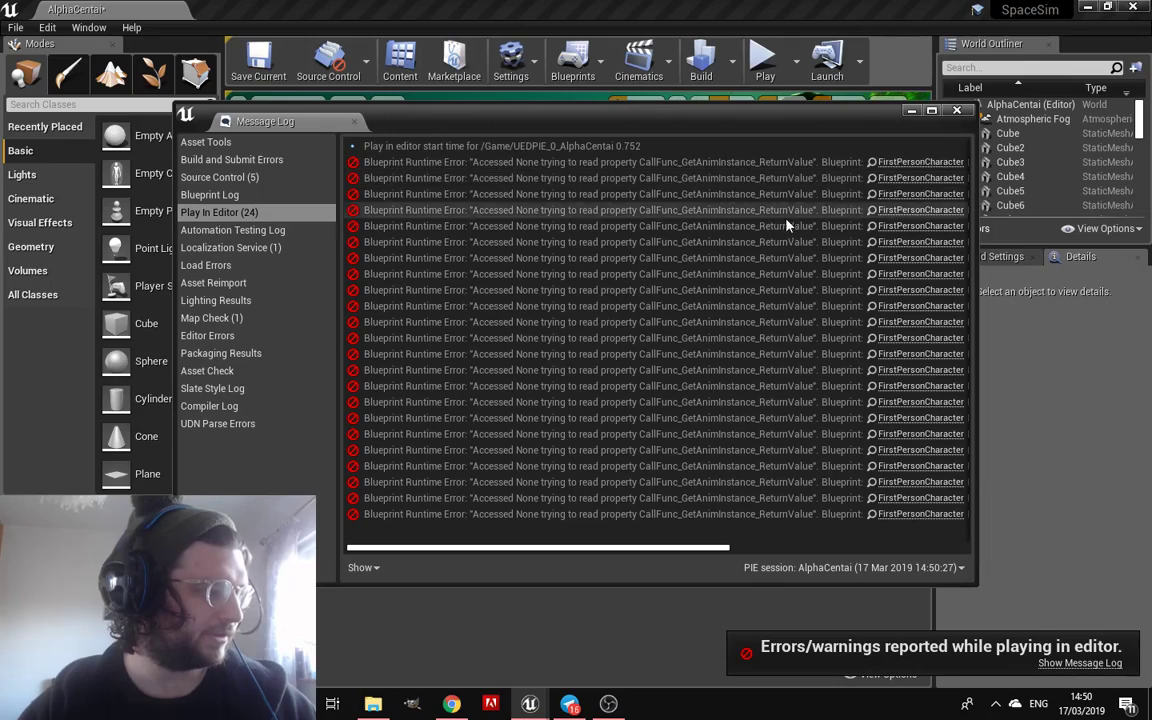
scroll(887, 240, "right", 10)
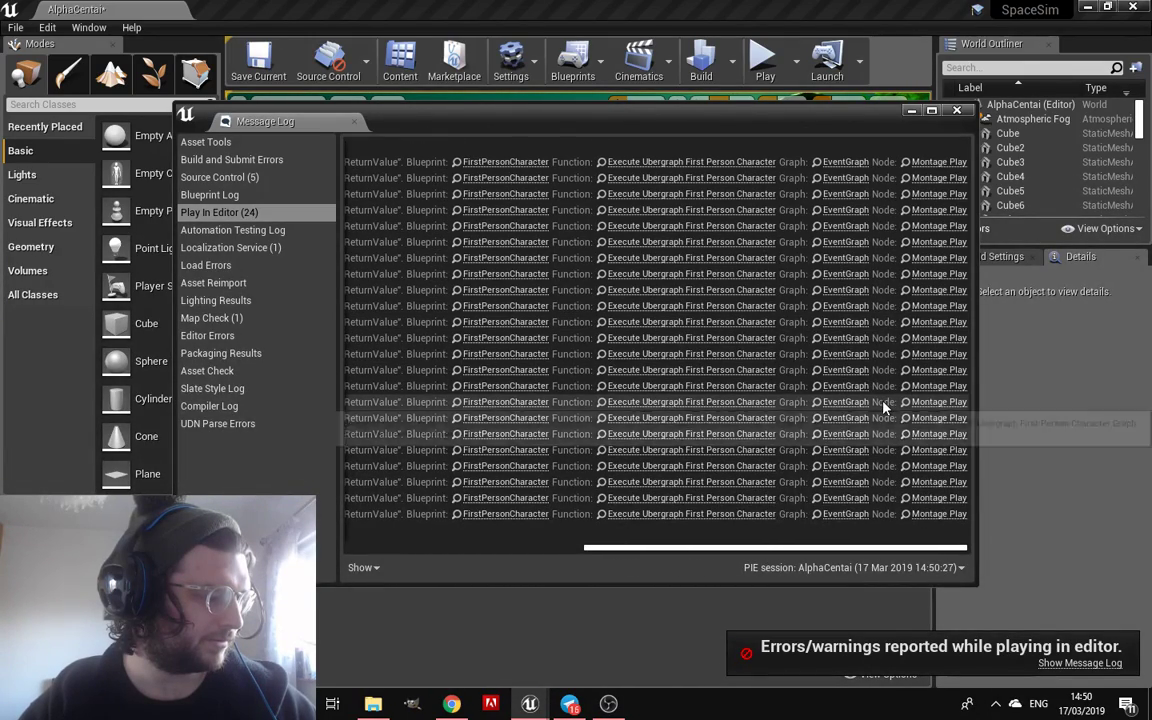
left_click(750, 403)
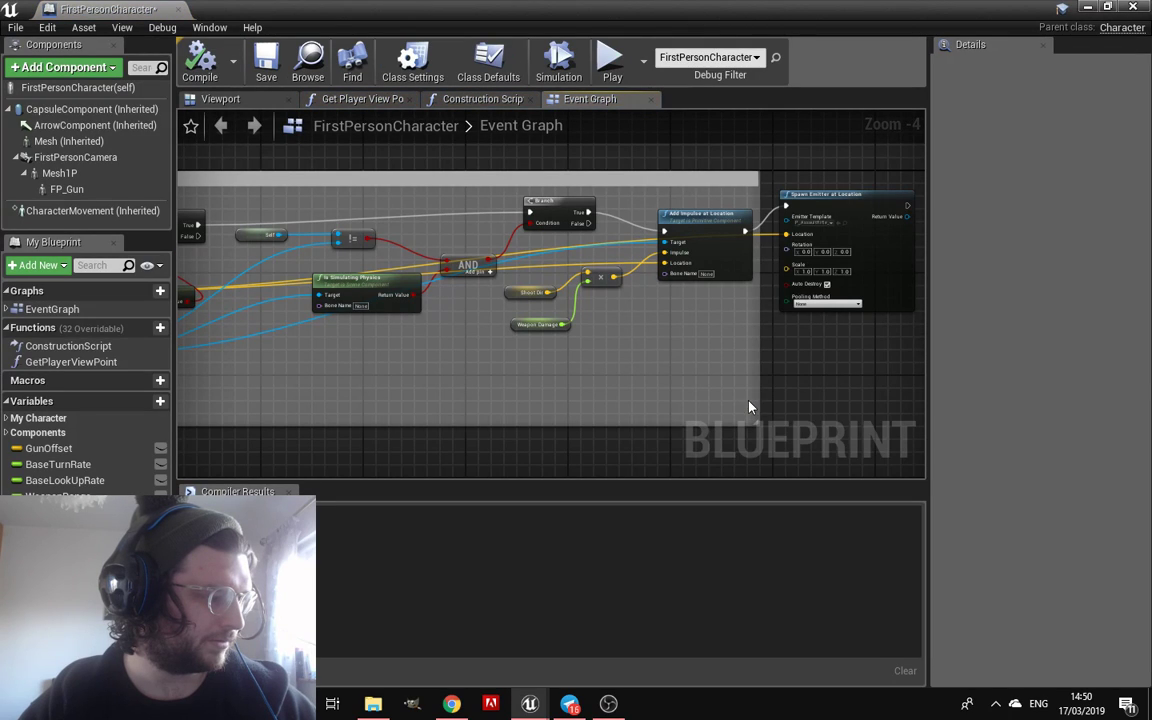
Reposition Add Impulse at Location neatly between Branch and Spawn Emitter at Location
scroll(670, 240, "down", 1)
scroll(730, 230, "up", 2)
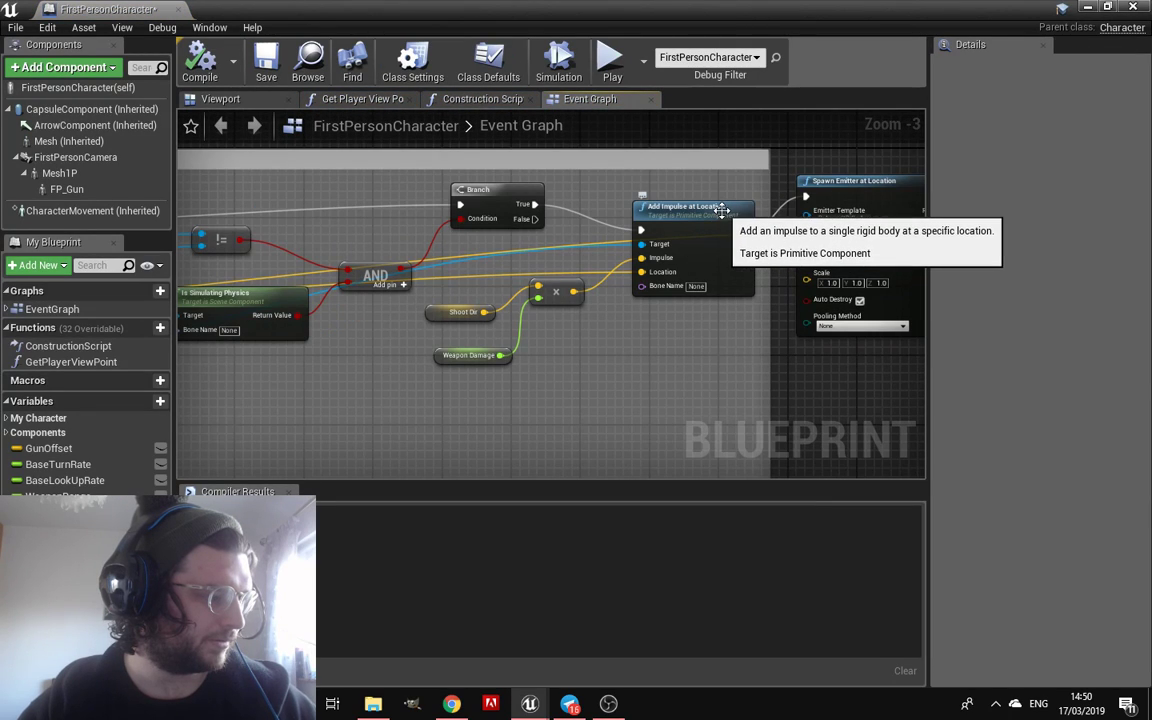
left_click_drag(733, 215, 733, 340)
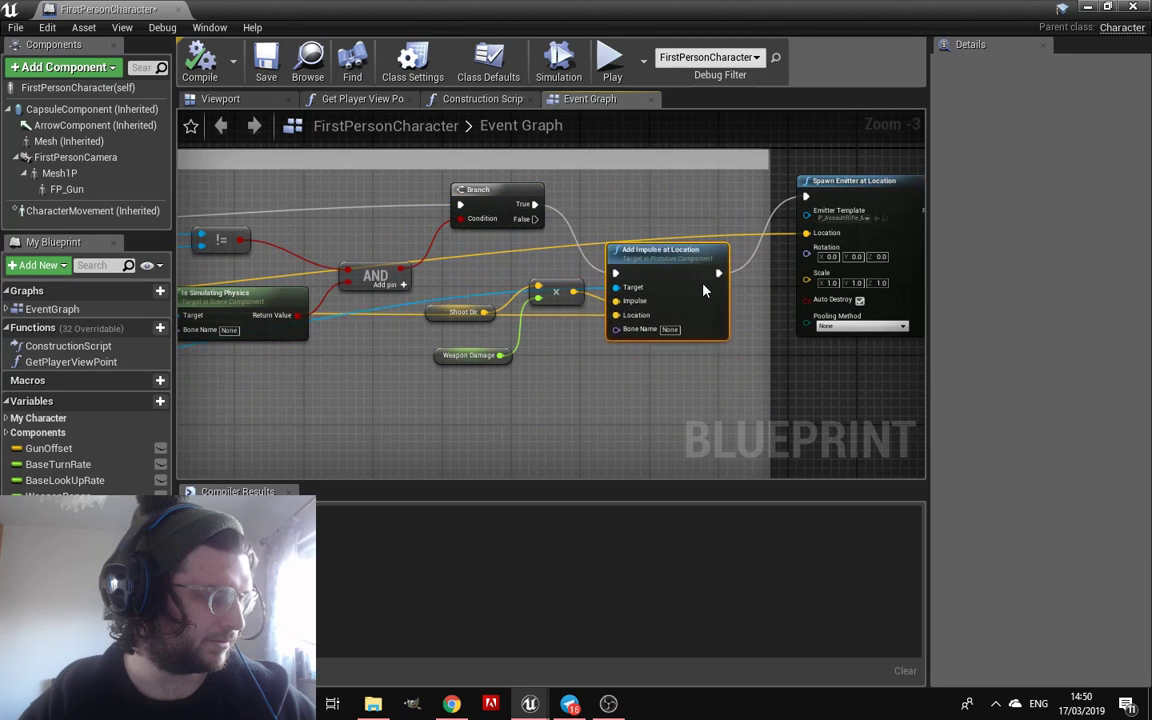
scroll(700, 330, "down", 5)
scroll(690, 325, "up", 4)
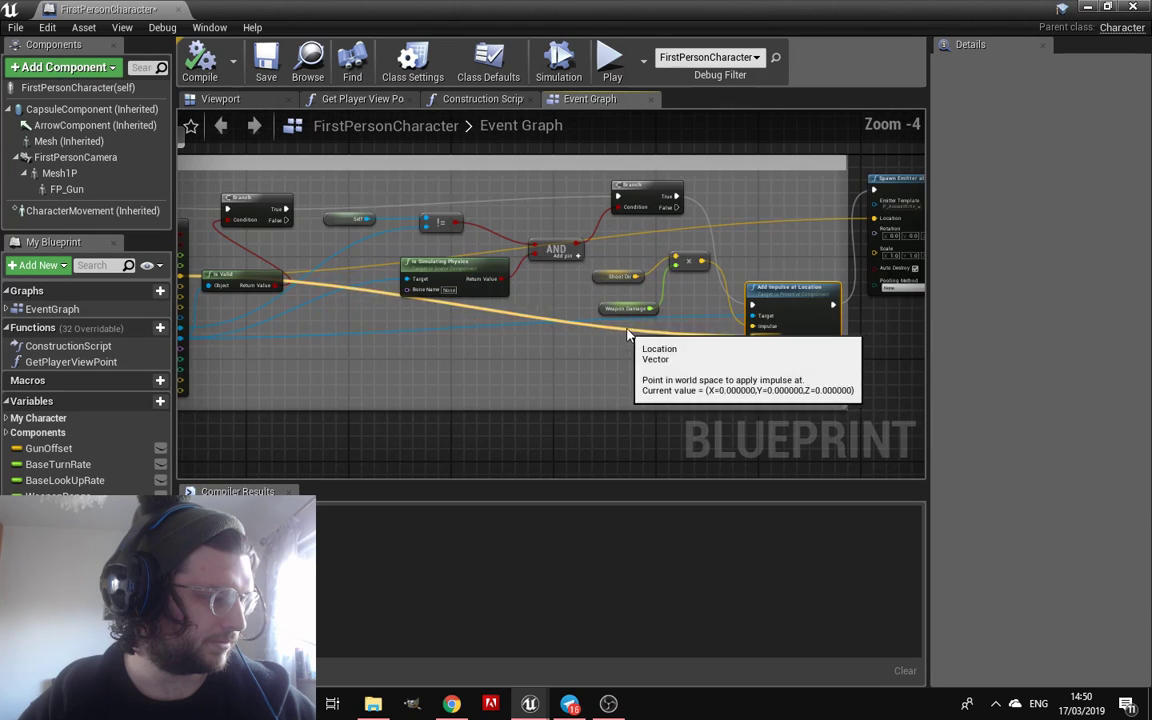
mouse_move(703, 322)
right_mouse_down()
mouse_move(800, 298)
mouse_move(697, 254)
mouse_move(671, 276)
right_mouse_up()
scroll(697, 254, "up", 2)
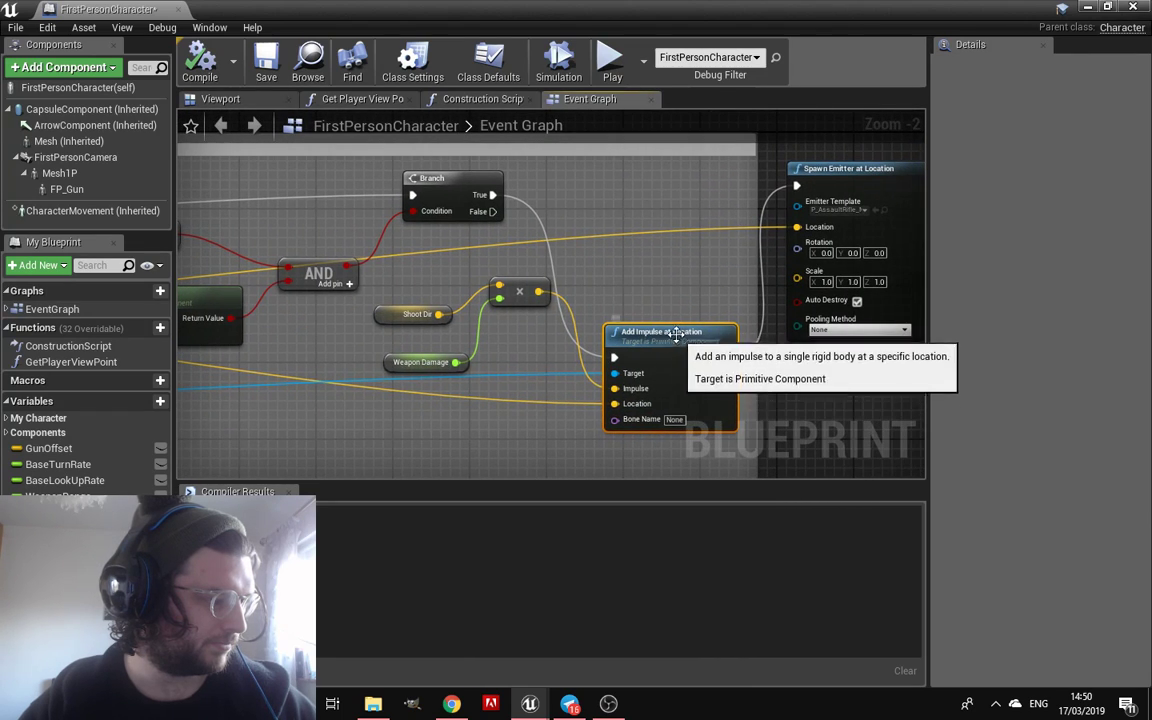
left_click_drag(677, 333, 667, 277)
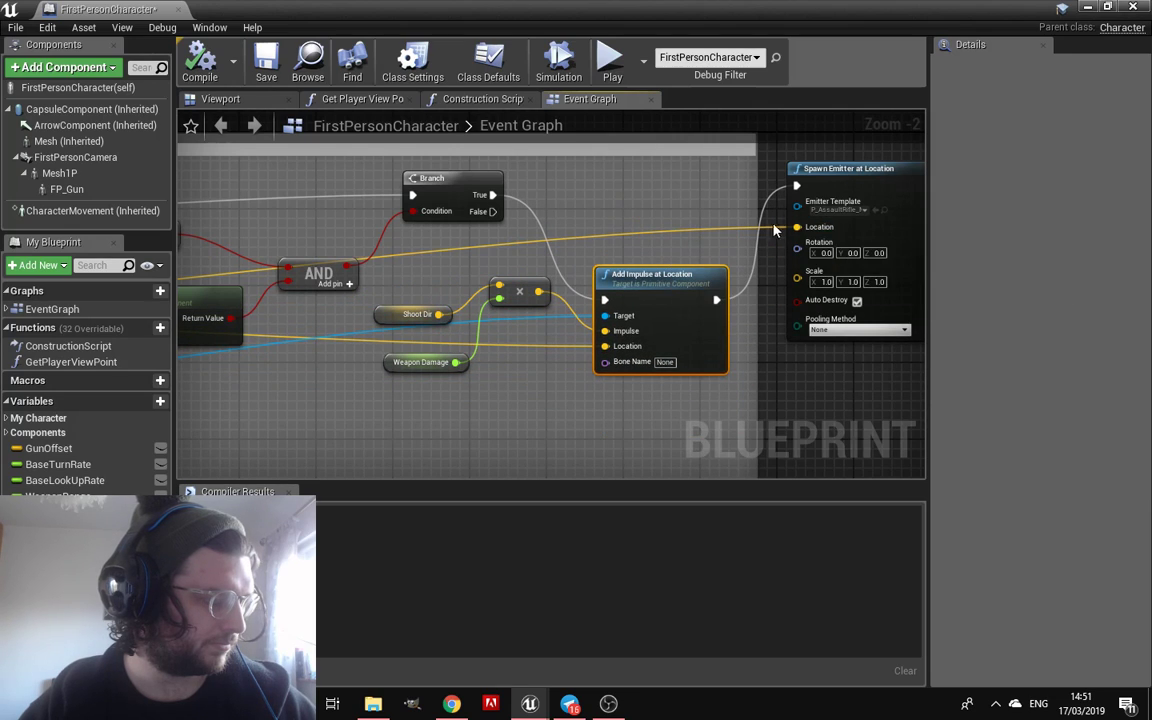
right_click_drag(790, 218, 691, 241)
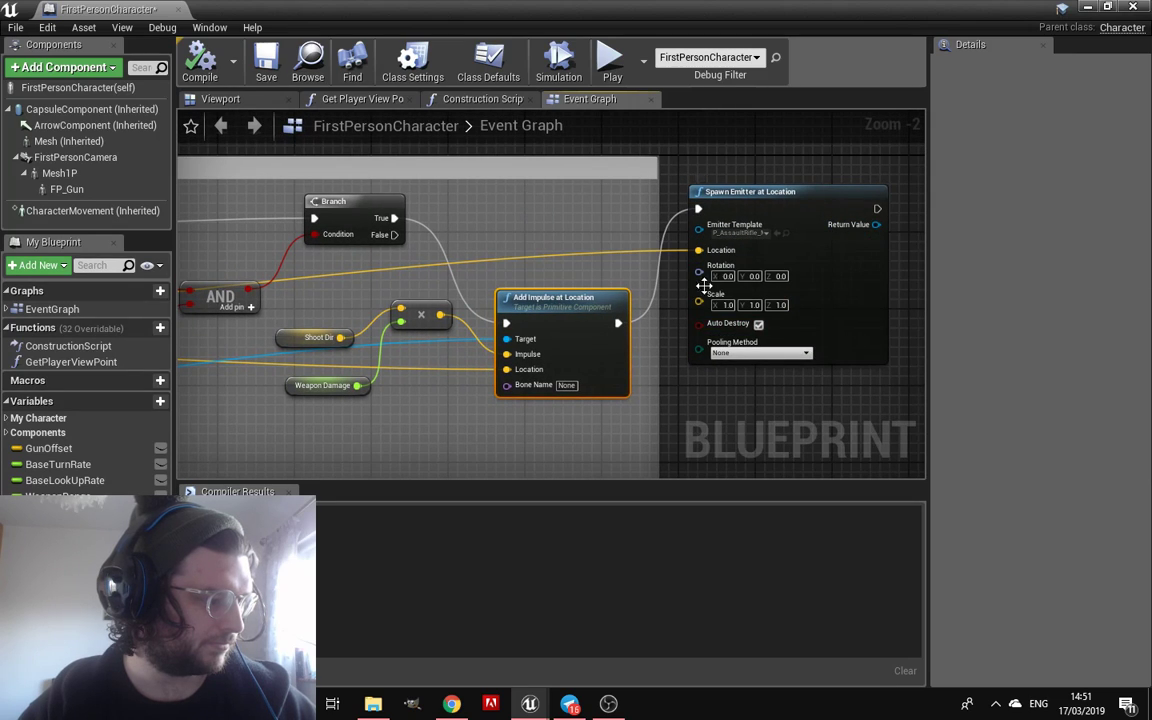
Set Spawn Emitter at Location's Emitter Template to P_AssaultRifle_MuzzleFlash_Light
left_click(740, 232)
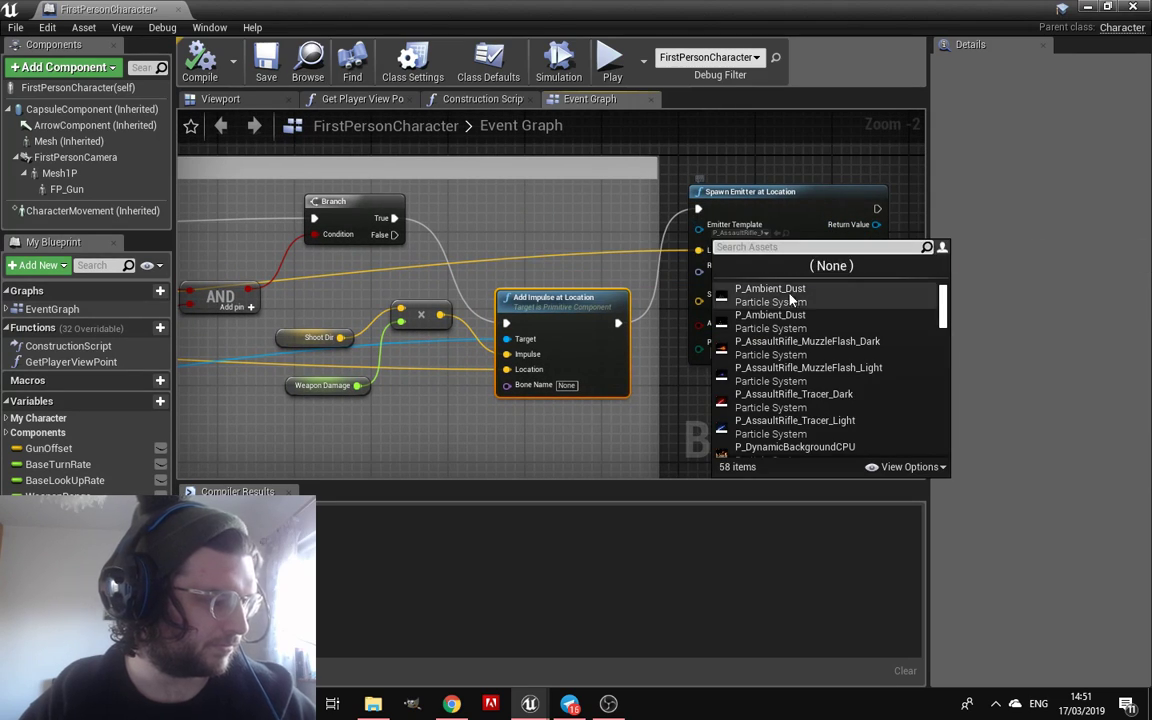
scroll(830, 420, "down", 1)
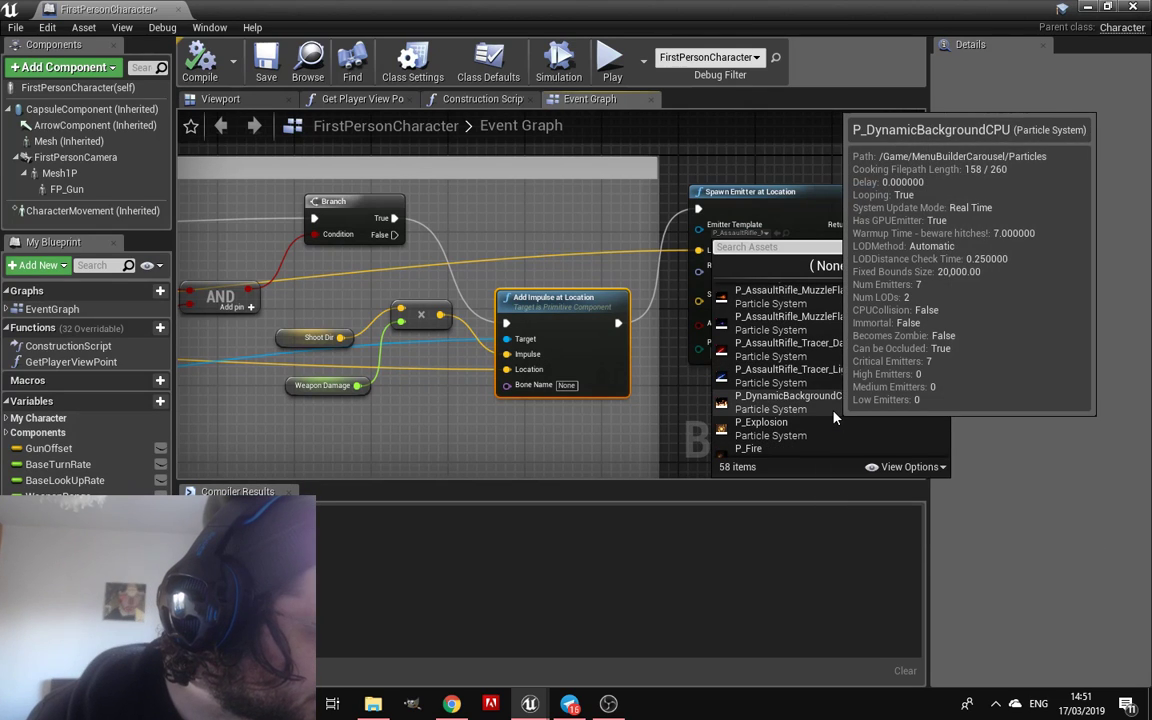
scroll(832, 410, "down", 1)
scroll(828, 390, "down", 1)
scroll(822, 370, "up", 3)
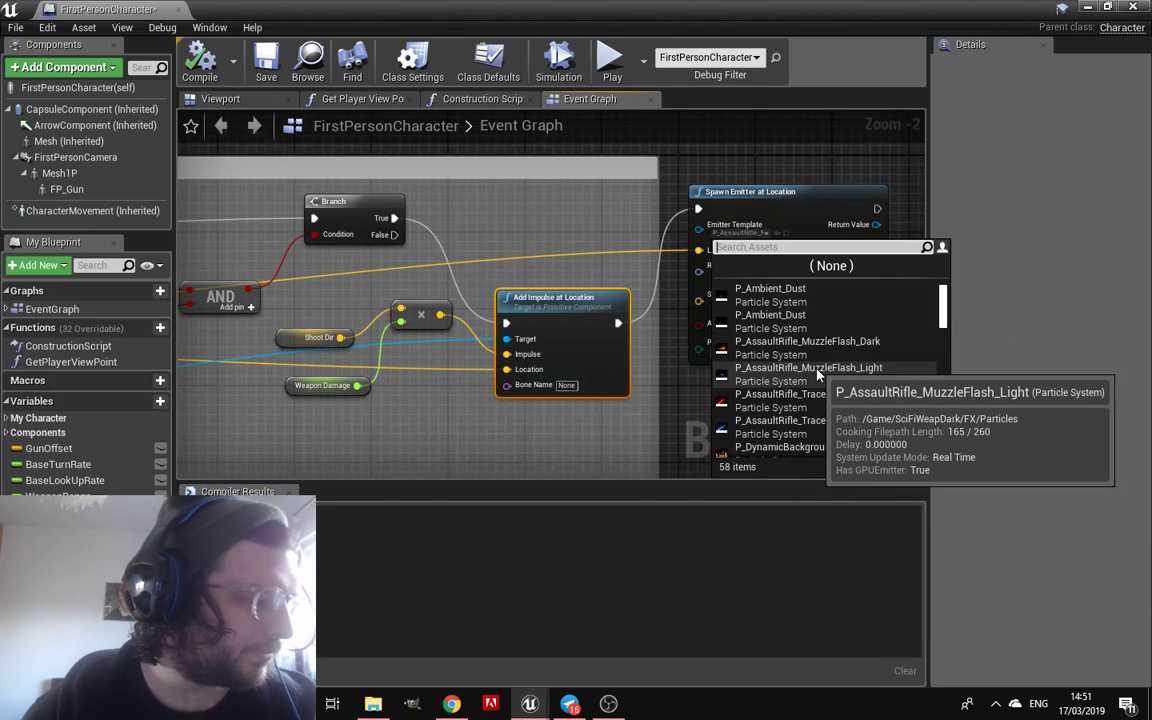
left_click(817, 370)
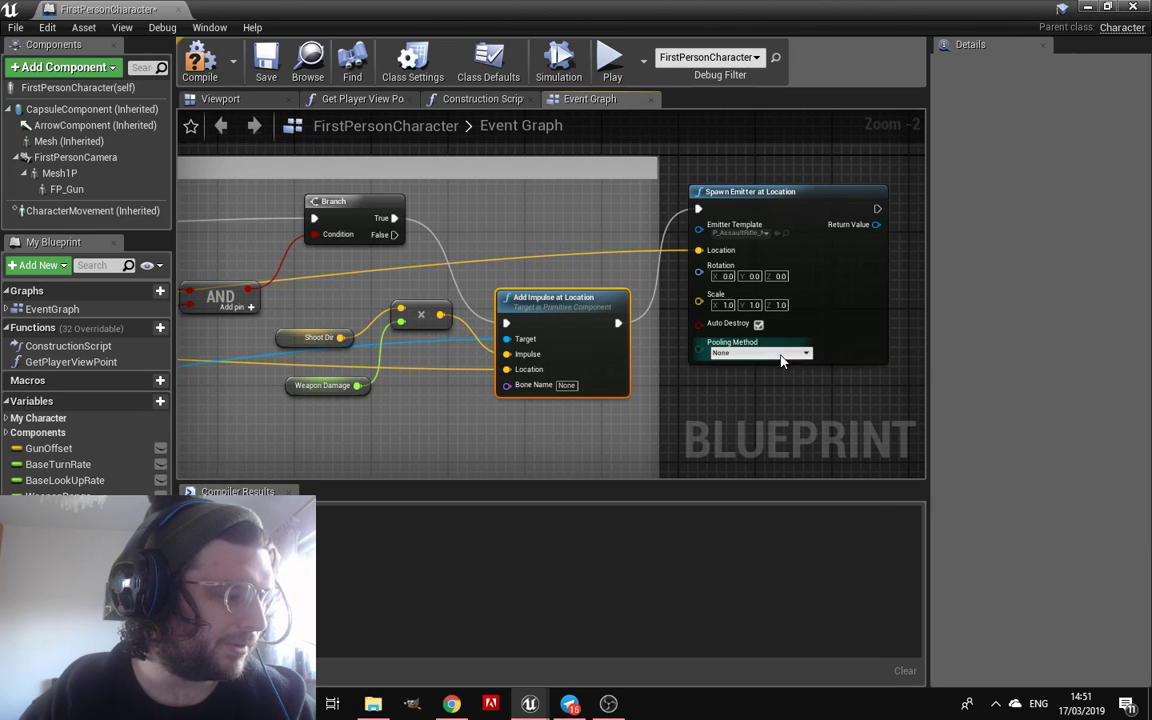
Compile and close the FirstPersonCharacter blueprint, and dismiss the Message Log
left_click(200, 60)
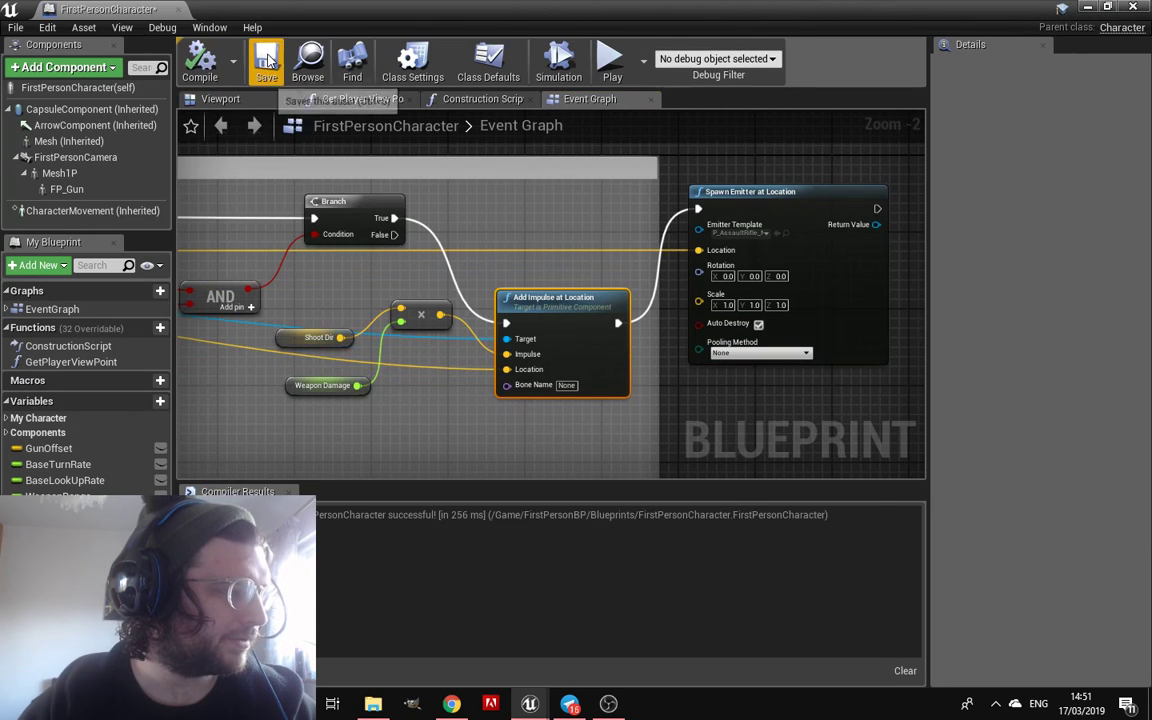
left_click(180, 10)
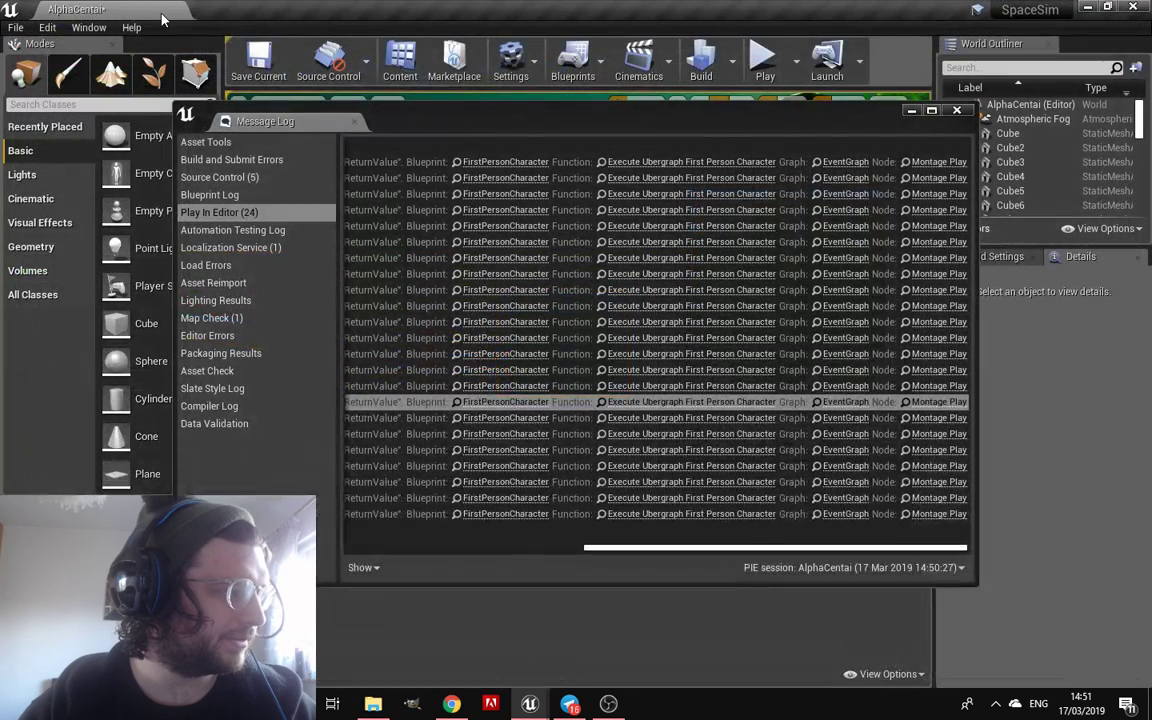
left_click(956, 110)
Play-test the AlphaCentai level briefly, then start a full level build
left_click(763, 62)
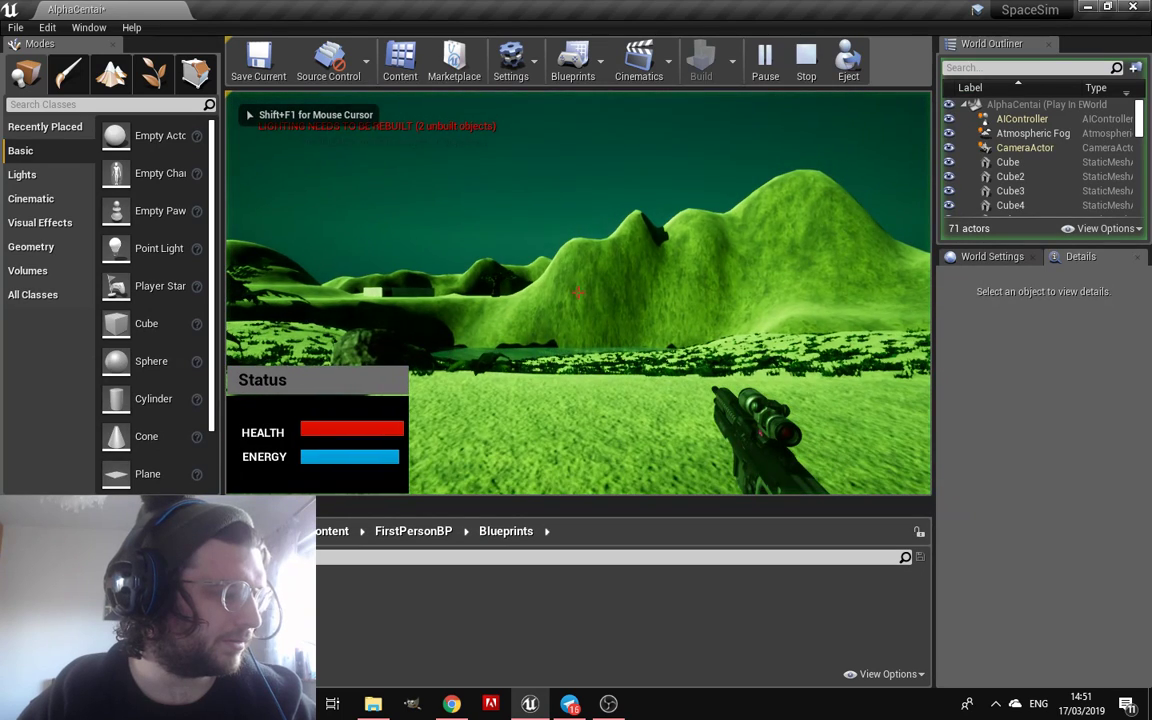
key("Escape")
left_click(700, 60)
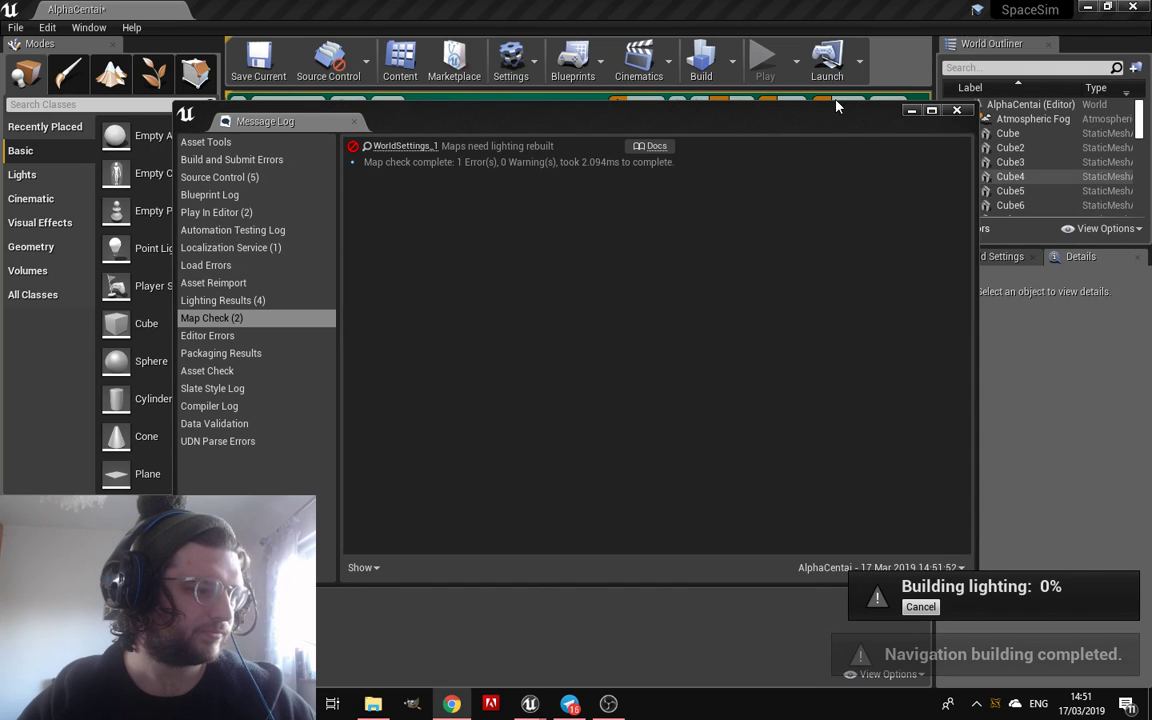
Close the Message Log and fly over the AlphaCentai terrain, past the pyramids, to the rocks by the wall
left_click(957, 111)
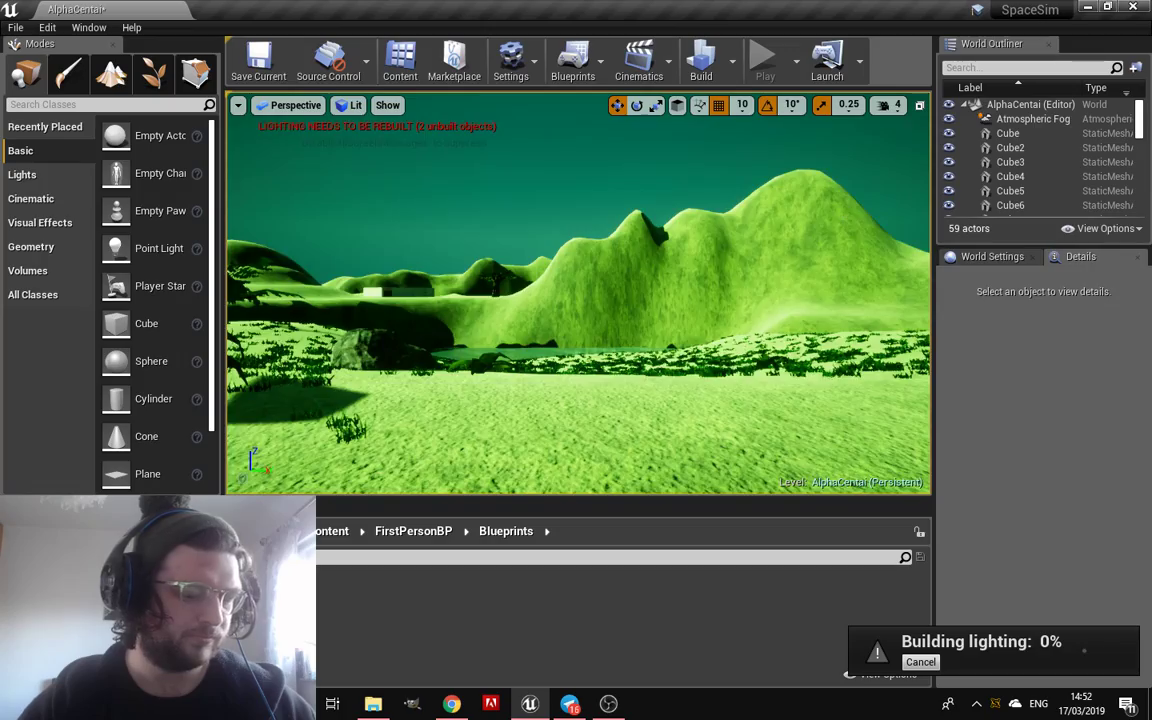
right_click_drag(578, 300, 578, 300)
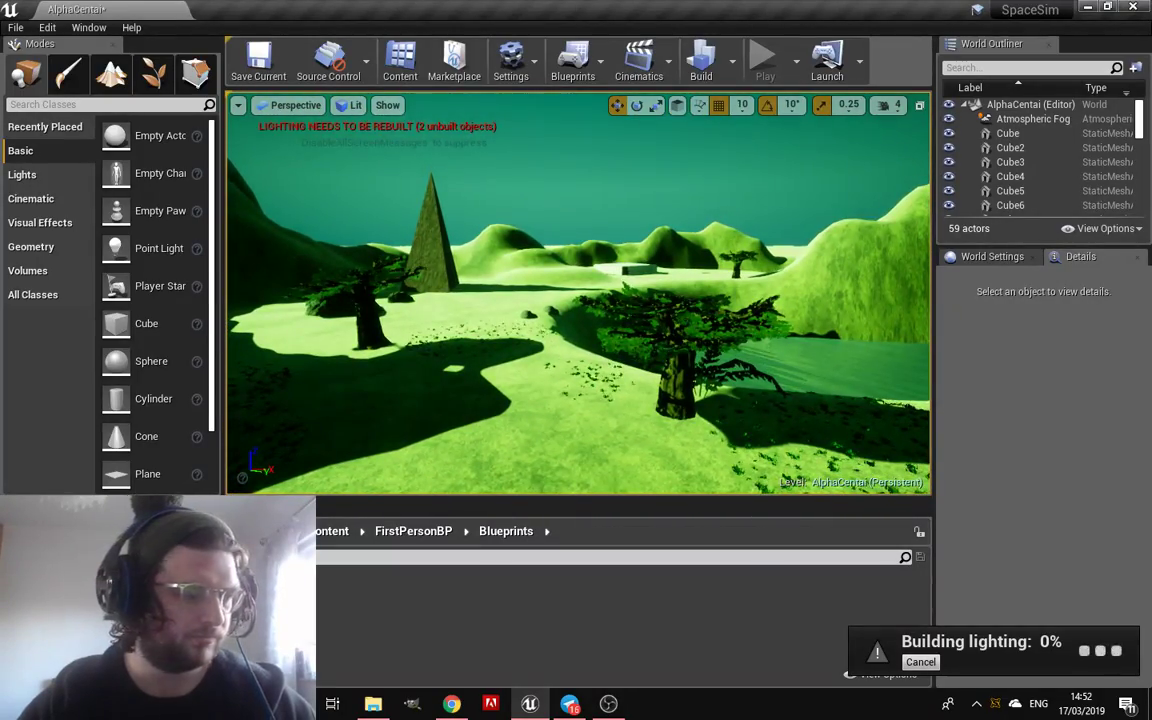
right_click_drag(578, 300, 600, 306)
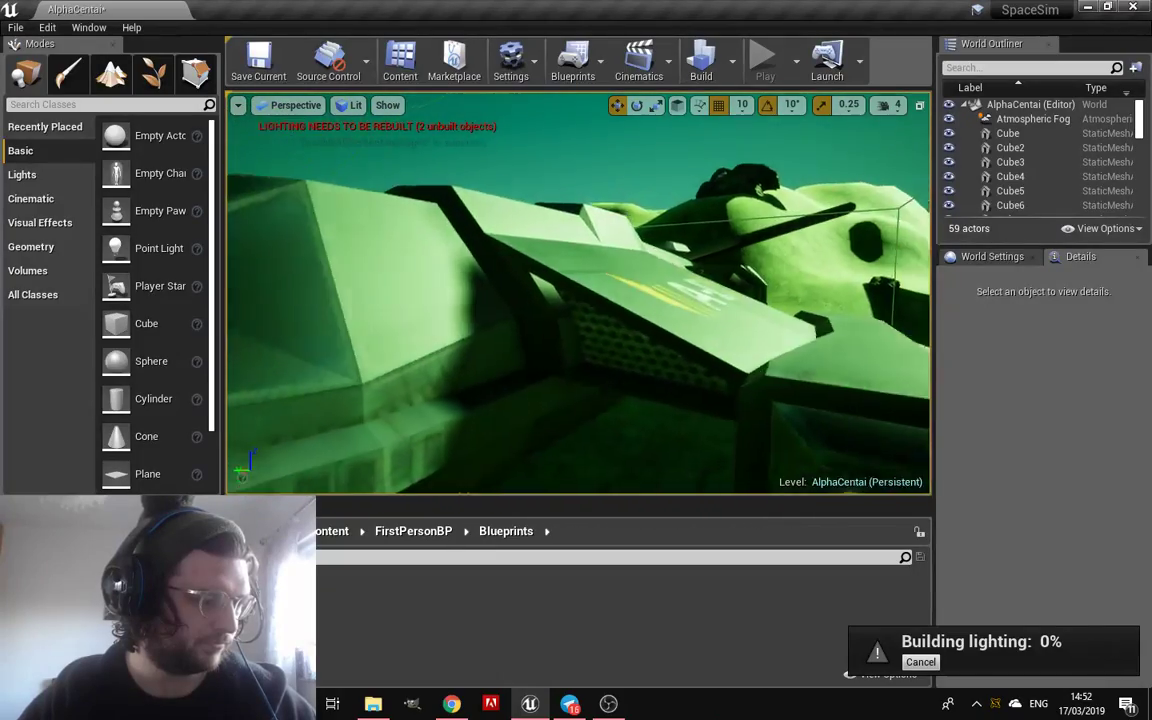
right_click_drag(600, 306, 600, 306)
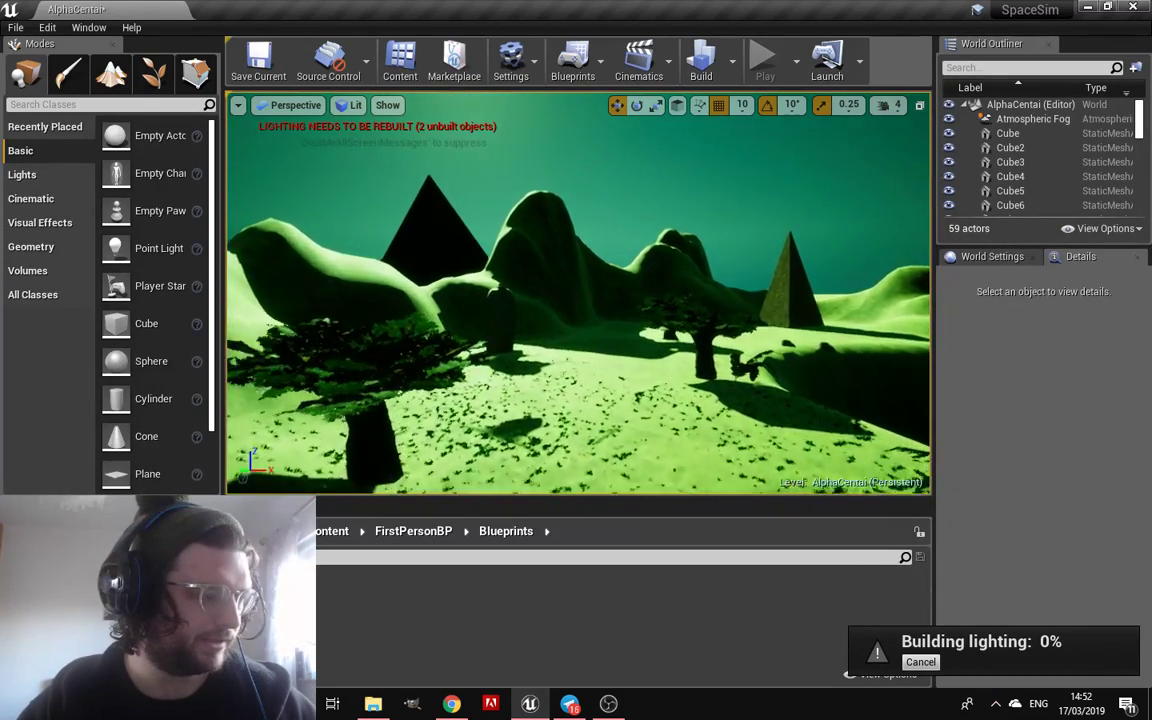
right_click_drag(600, 306, 600, 306)
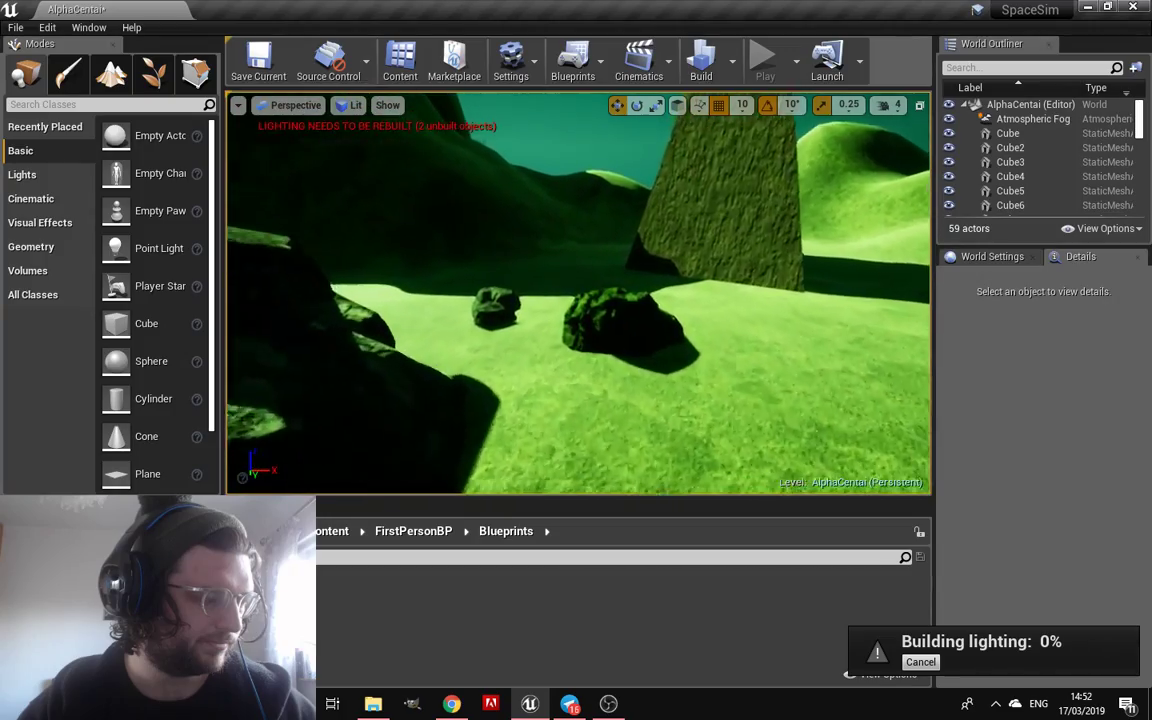
right_click_drag(578, 300, 560, 290)
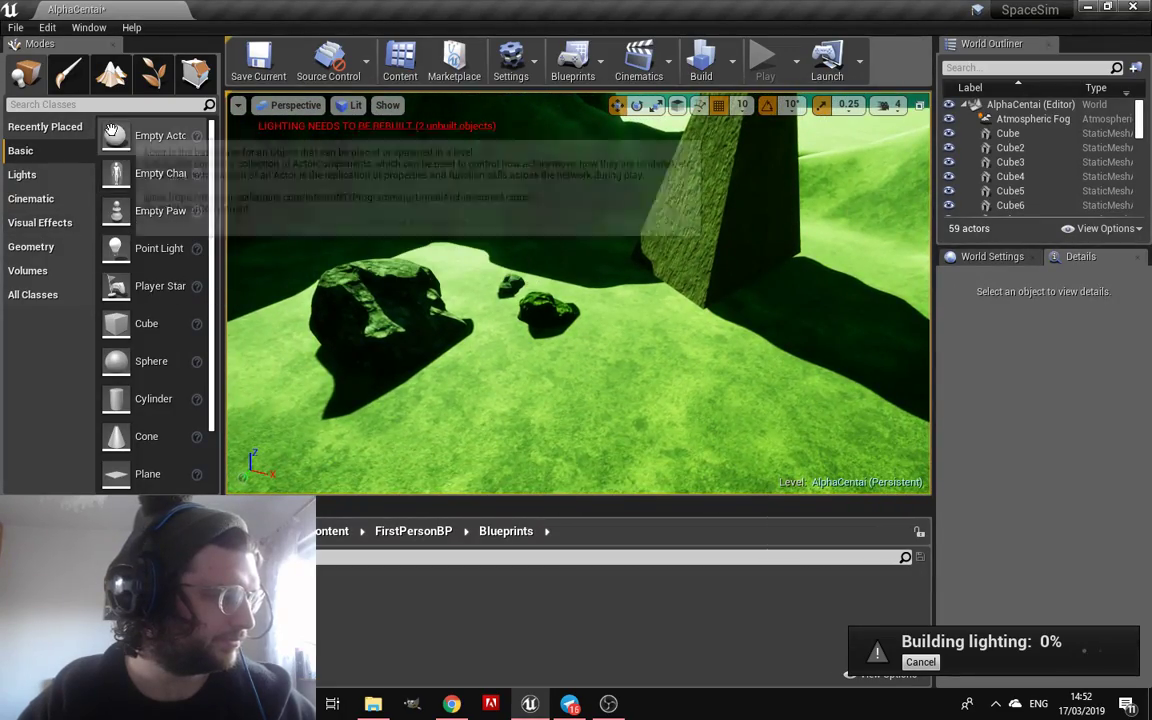
In Foliage mode, paint grass near the rocks, the hill beside the pyramid, and the hillside
left_click(153, 73)
left_click_drag(596, 433, 794, 365)
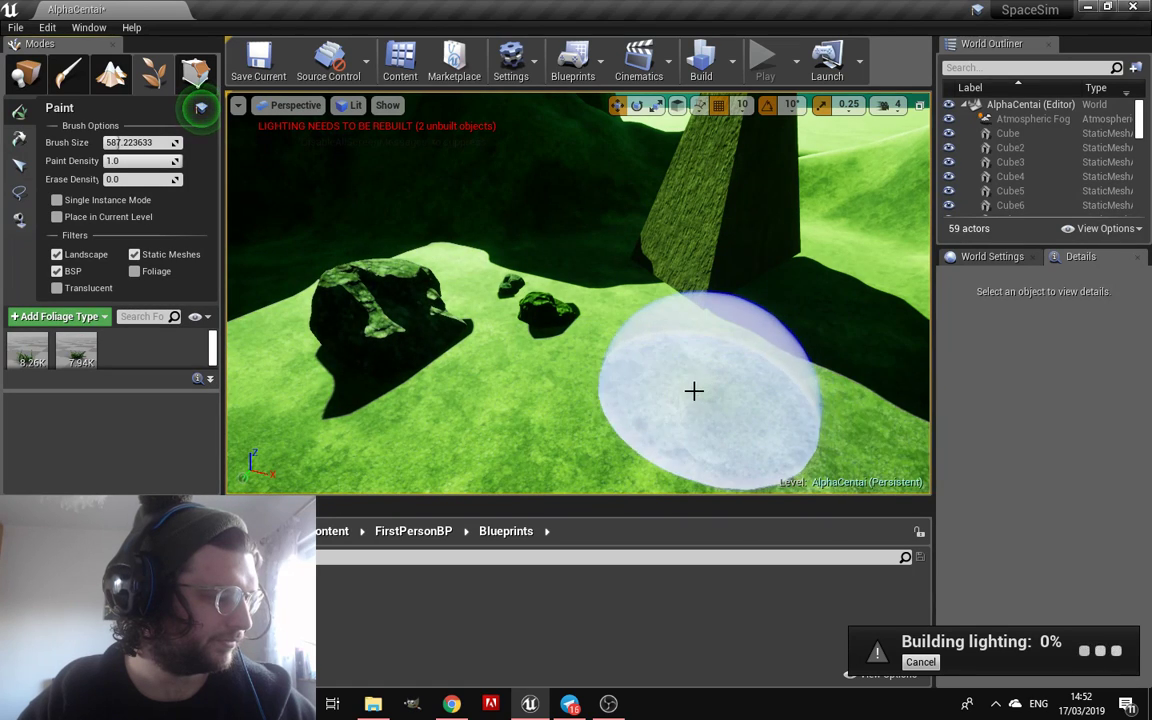
right_click_drag(794, 365, 754, 337)
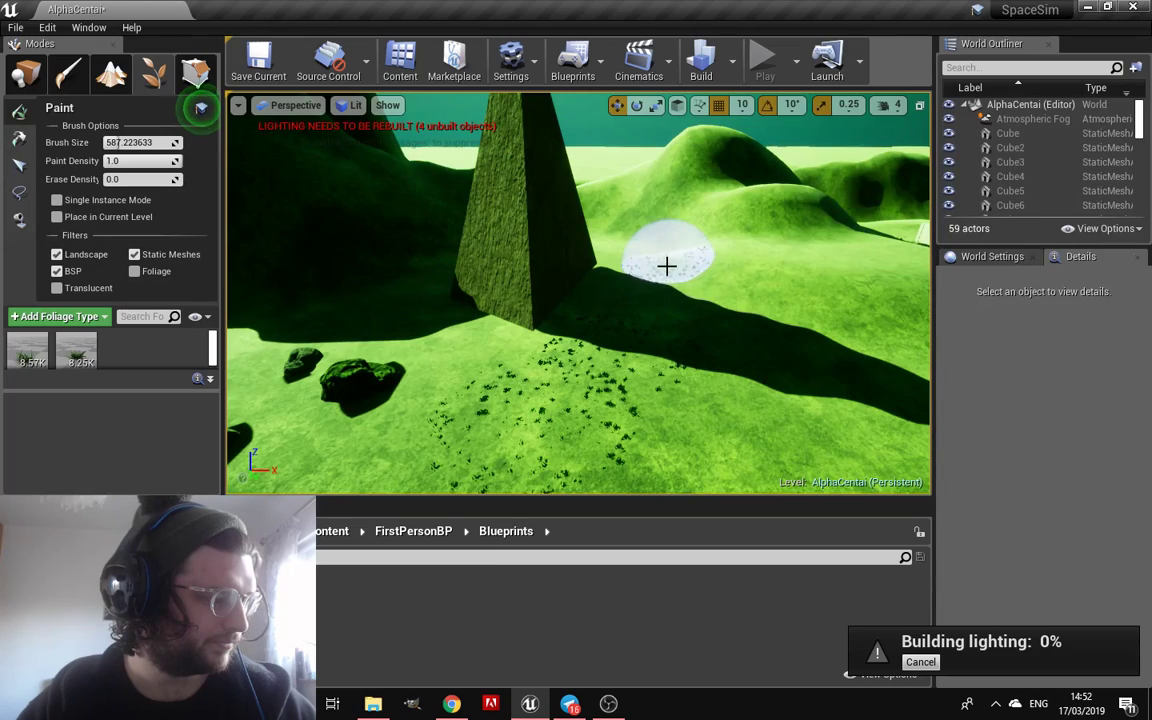
left_click_drag(666, 266, 730, 420)
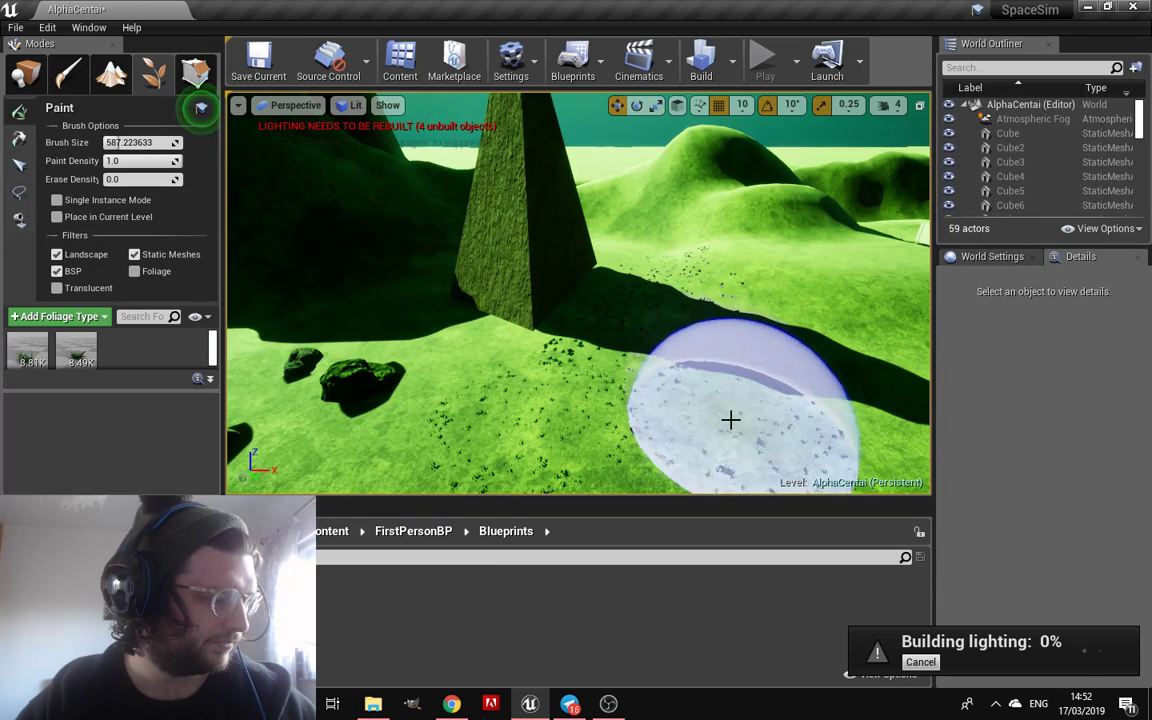
mouse_move(645, 411)
right_mouse_down()
mouse_move(560, 405)
mouse_move(554, 338)
right_mouse_up()
left_click_drag(554, 338, 447, 378)
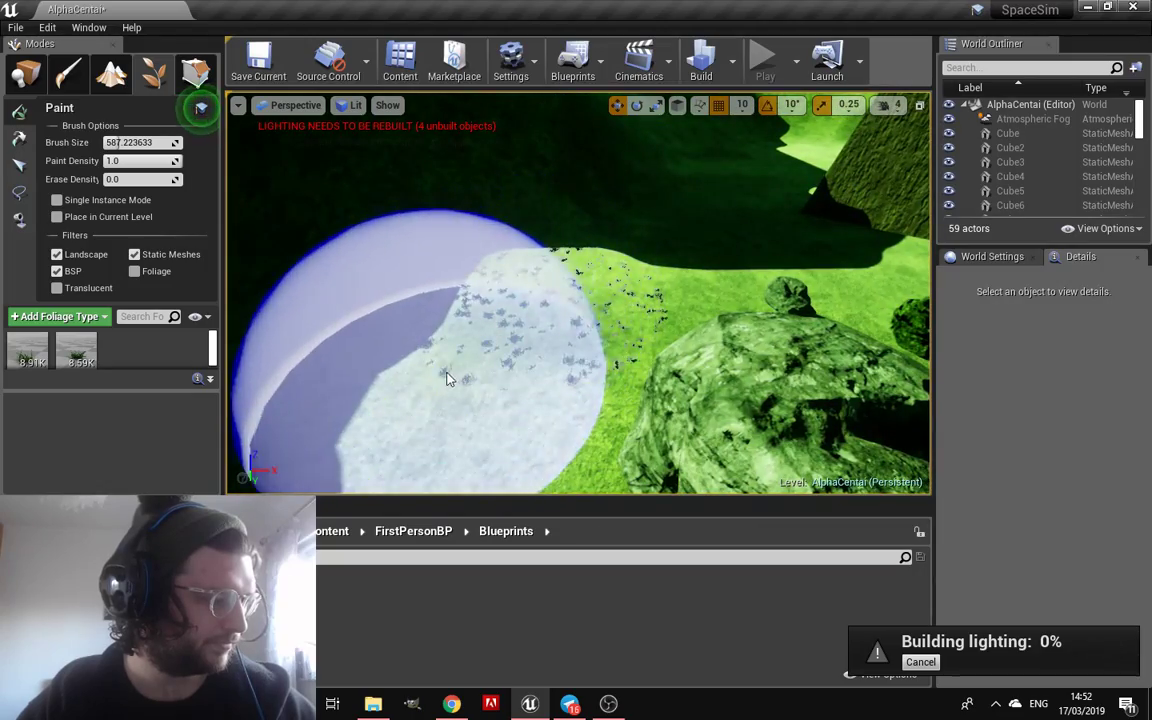
right_click_drag(447, 378, 400, 355)
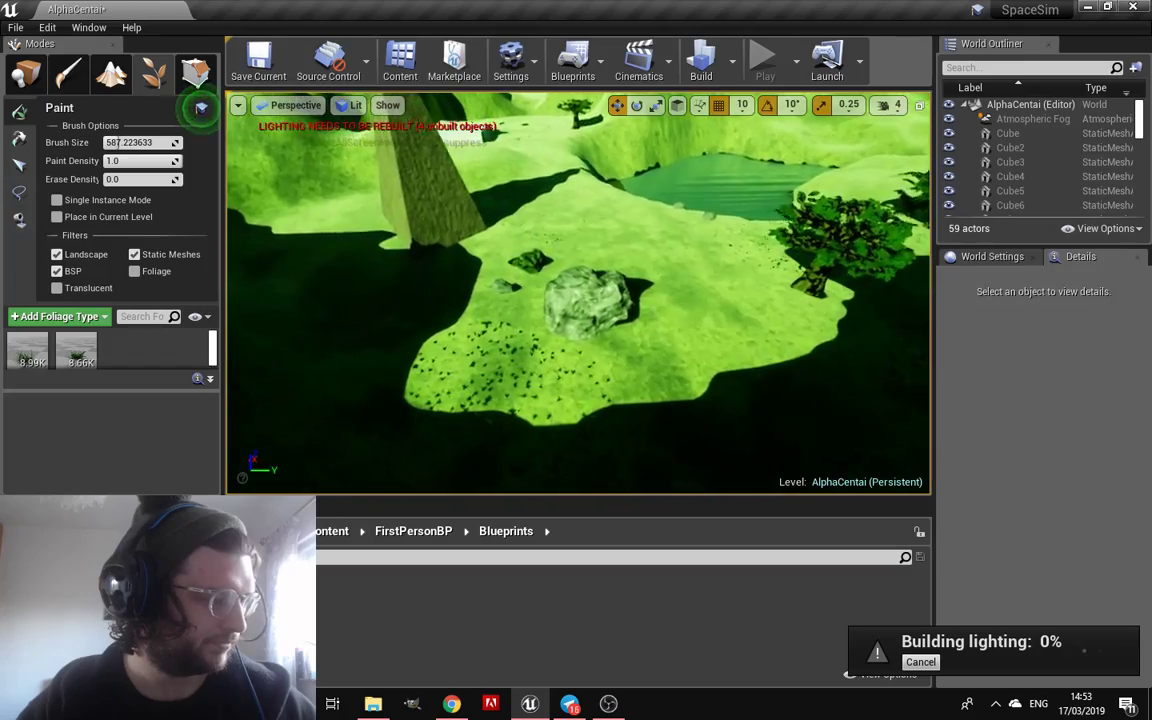
right_click_drag(400, 355, 460, 426)
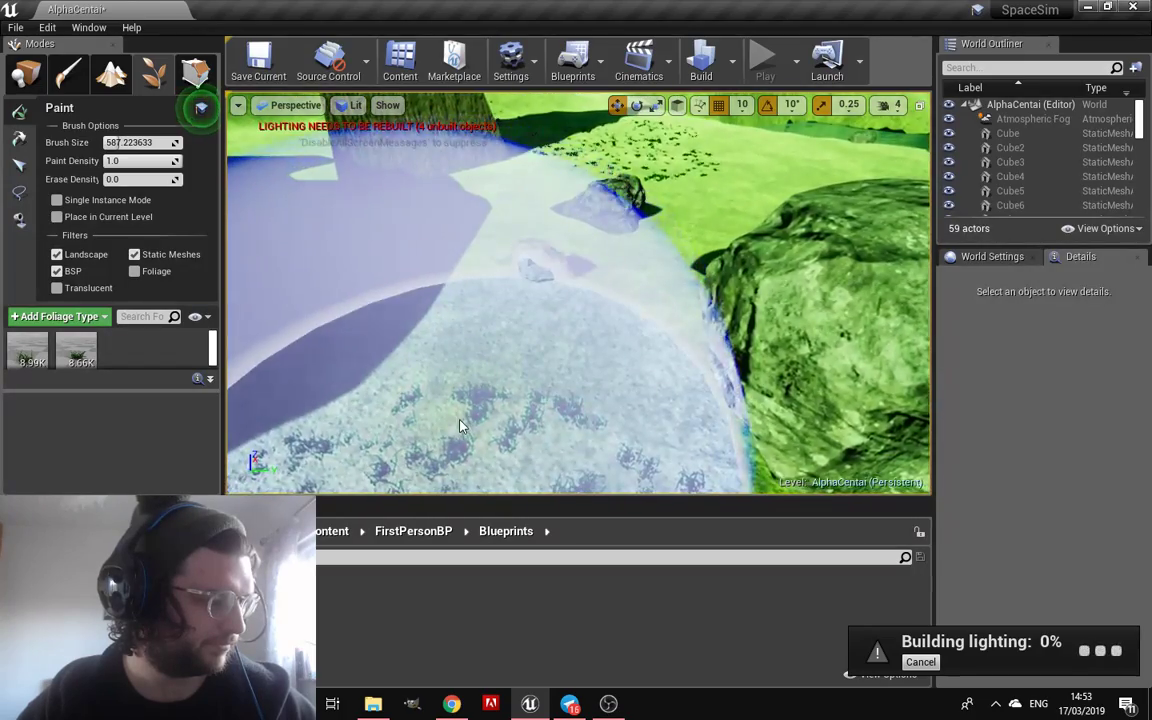
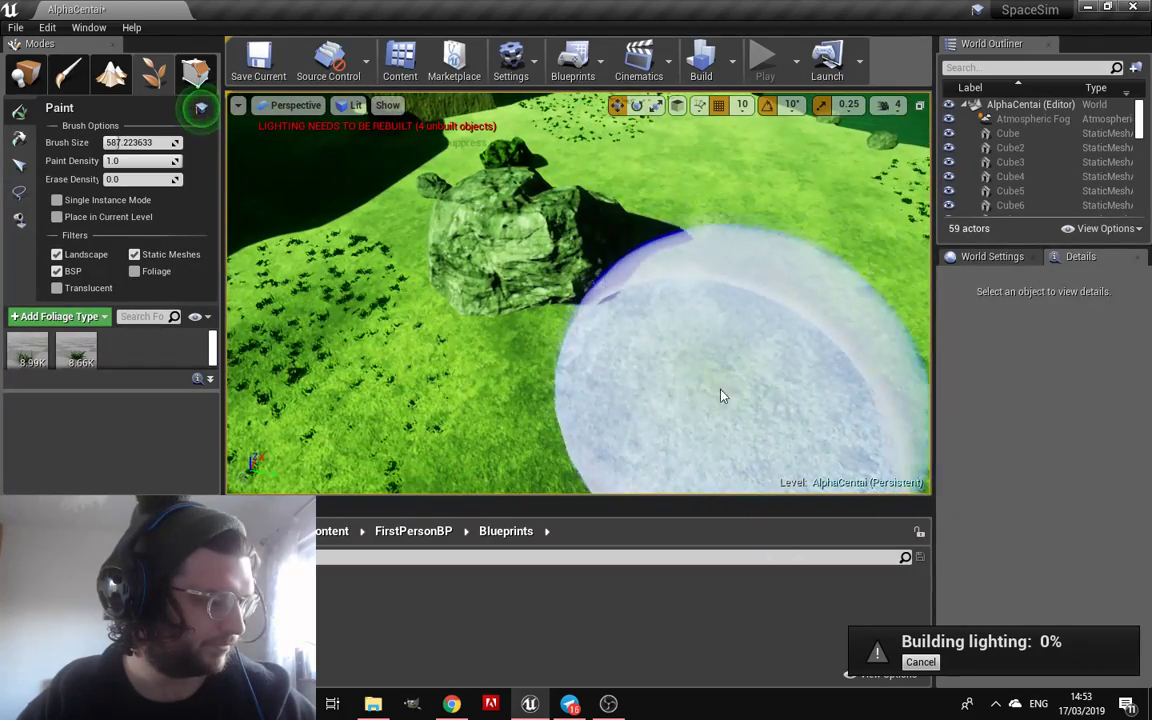
Paint more grass foliage around the rock, raising the counts to about 9.18K and 8.85K
left_click_drag(723, 396, 770, 340)
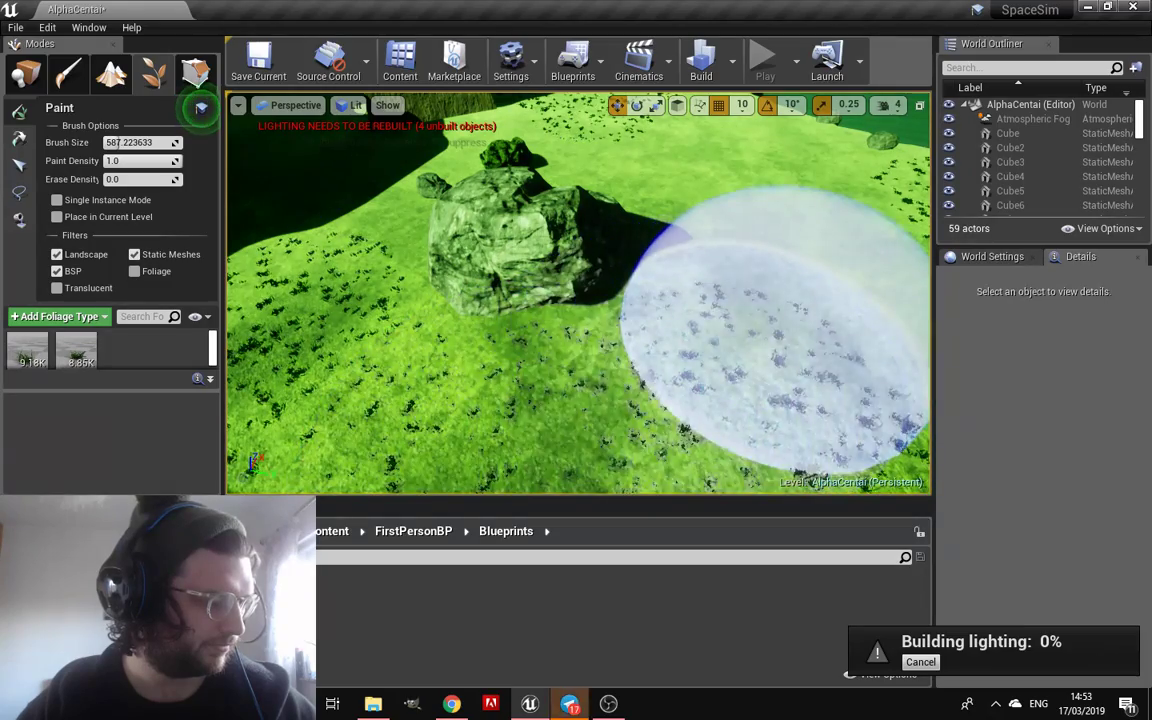
mouse_move(770, 340)
right_mouse_down()
mouse_move(761, 329)
mouse_move(300, 360)
right_mouse_up()
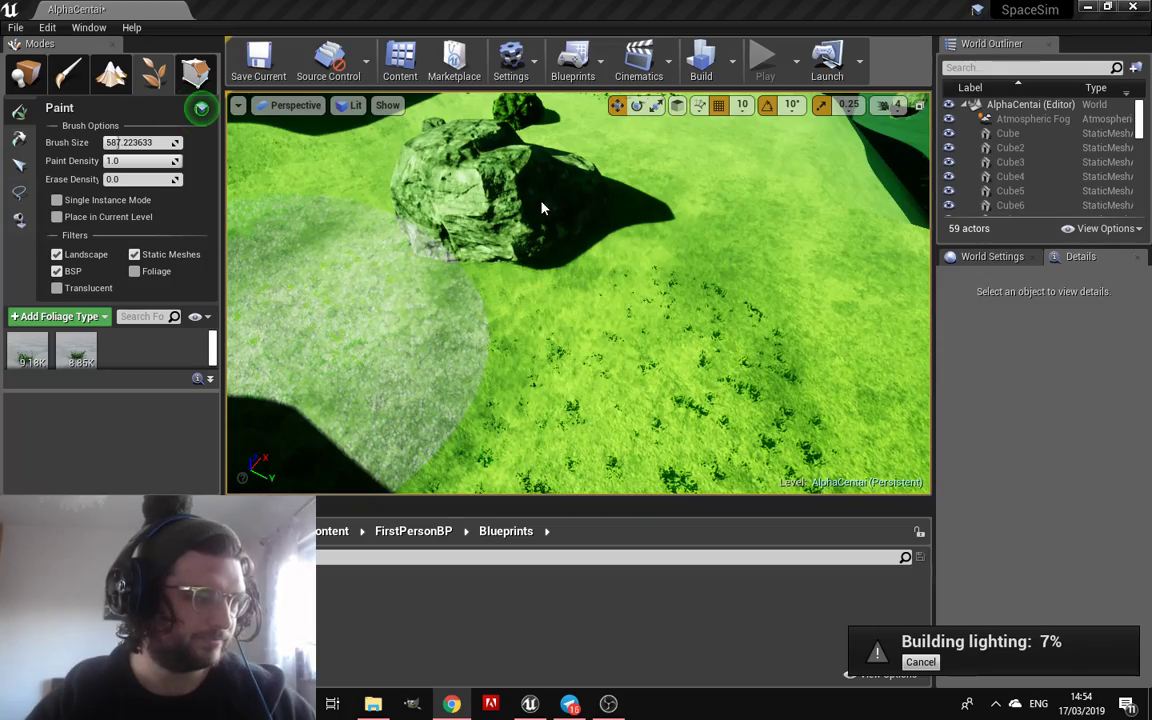
Fly the camera over the grass toward the trees, then return the Content Browser to FirstPersonBP
mouse_move(541, 208)
right_mouse_down()
mouse_move(480, 230)
mouse_move(560, 240)
mouse_move(455, 407)
right_mouse_up()
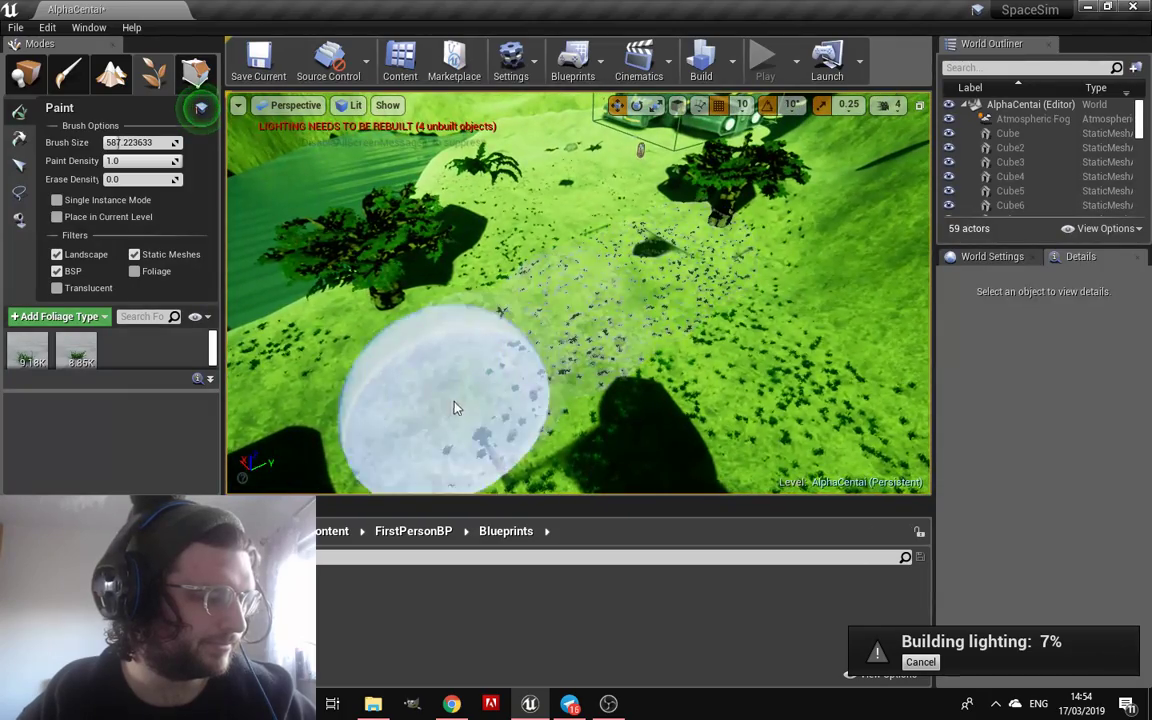
right_click_drag(437, 393, 437, 393)
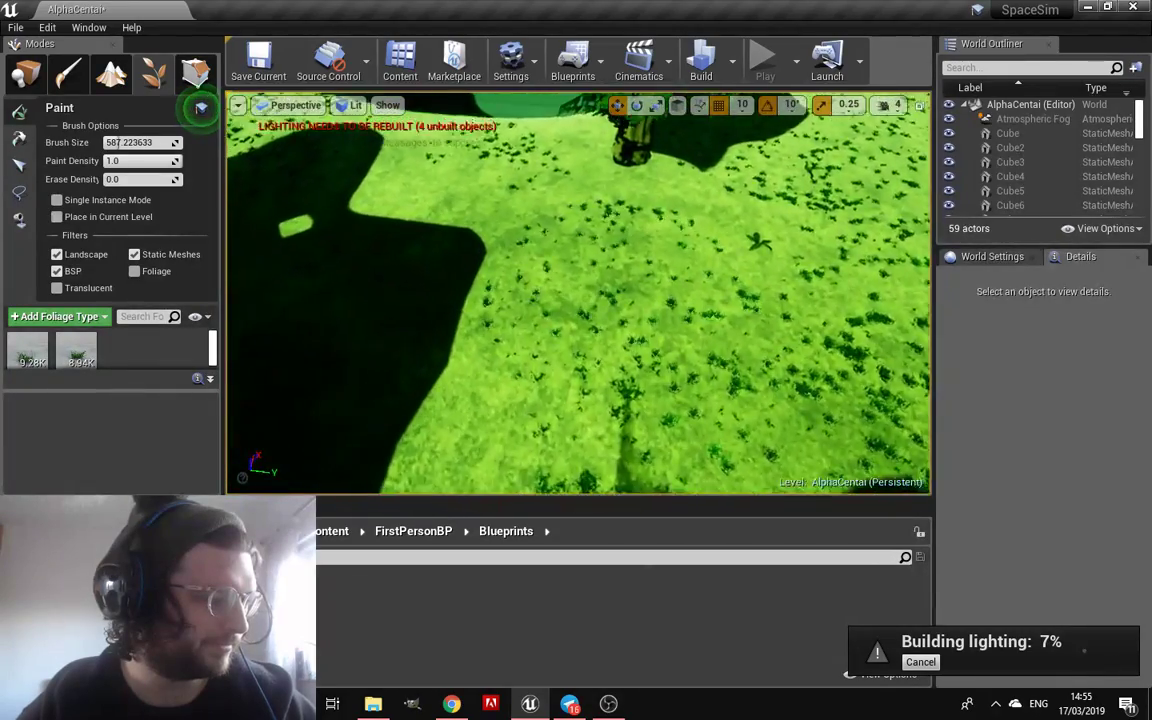
right_click_drag(615, 320, 554, 288)
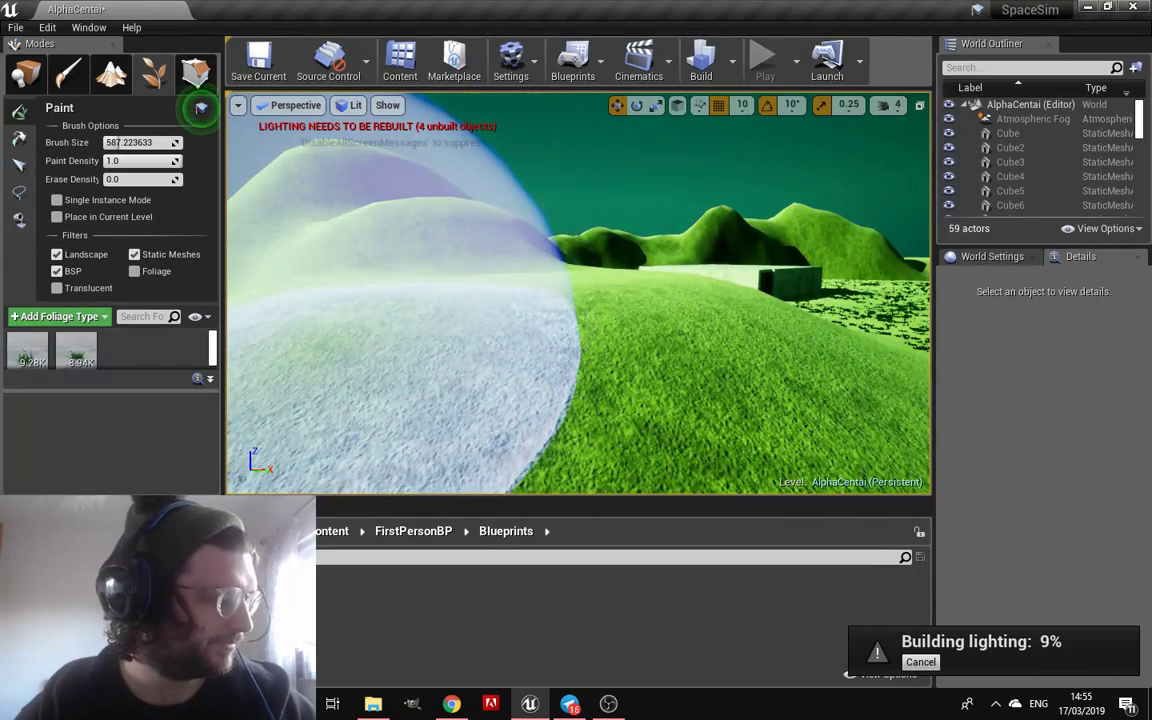
left_click(413, 531)
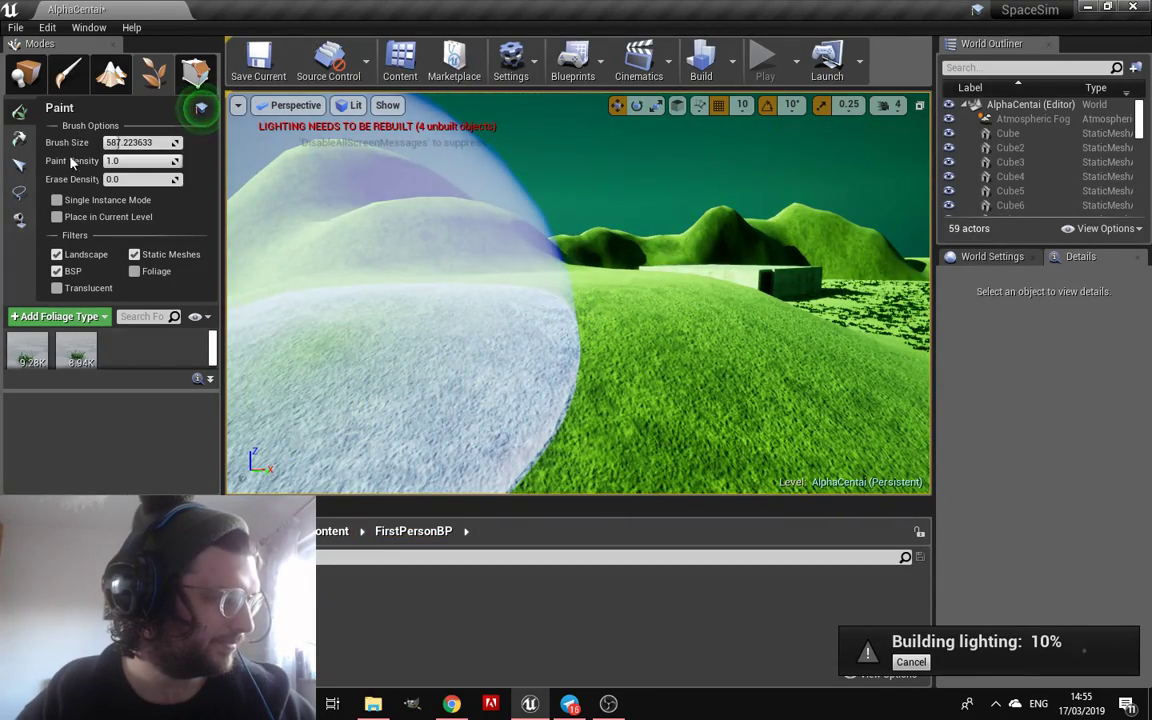
In Place mode, browse to Content > ProceduralNaturePack > Meshes > trees_w_roots
key("shift+1")
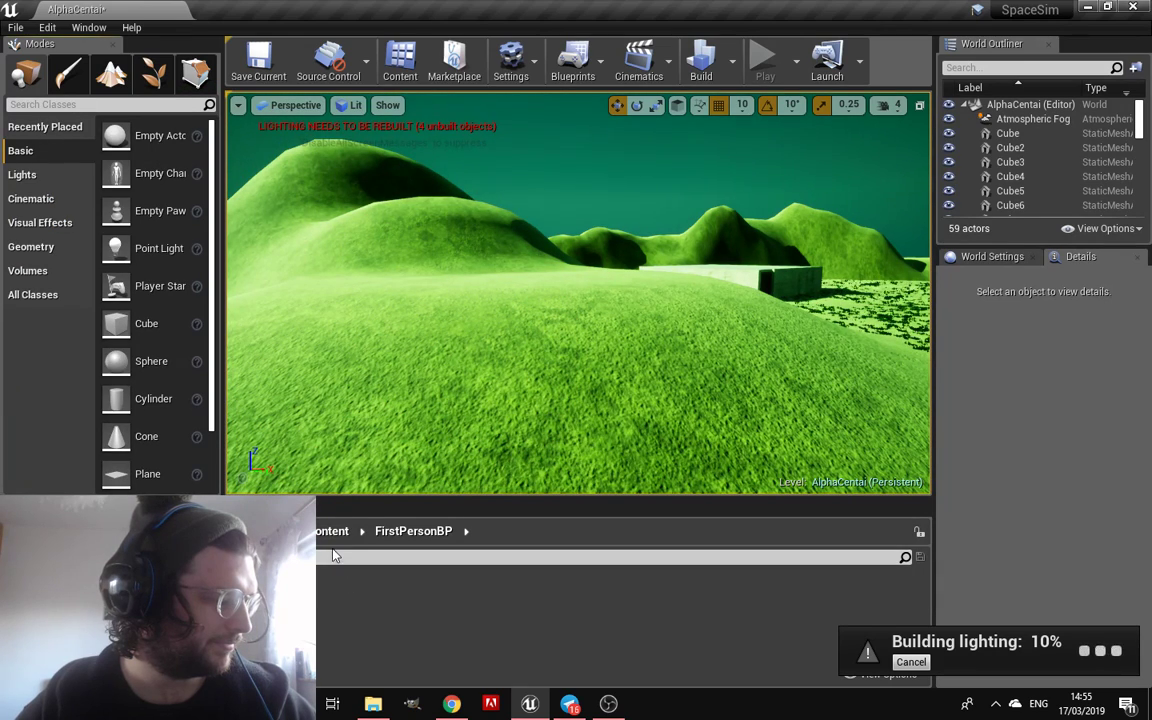
left_click(334, 531)
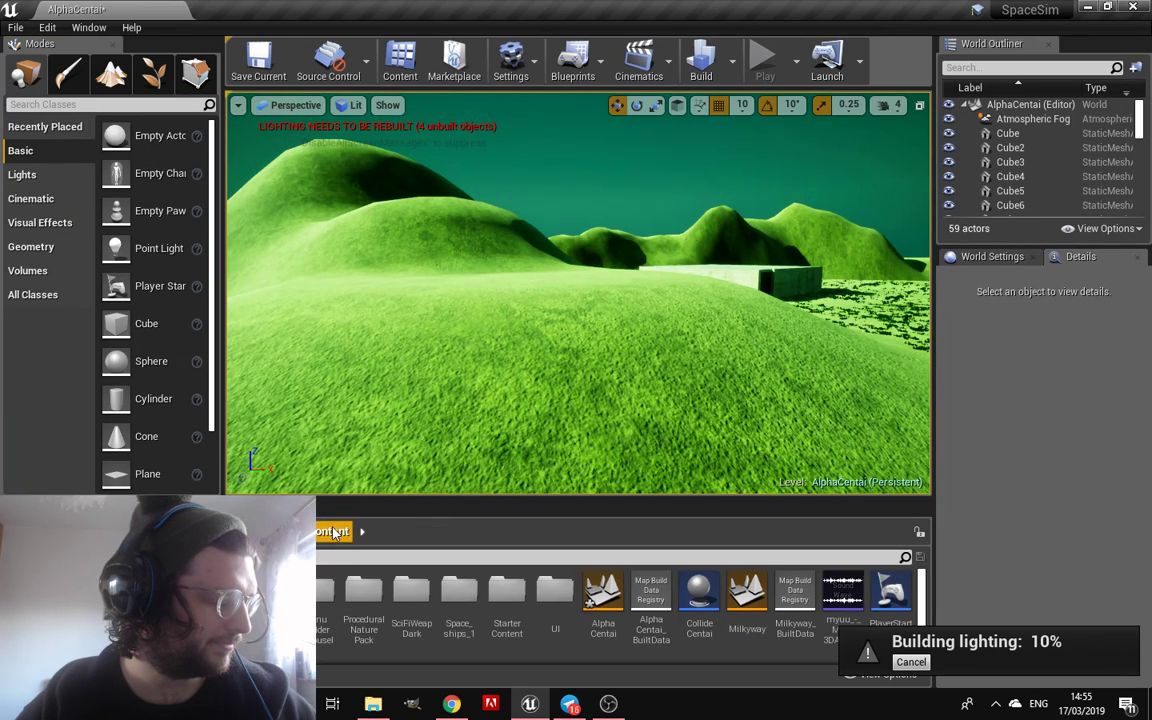
double_click(363, 600)
double_click(362, 595)
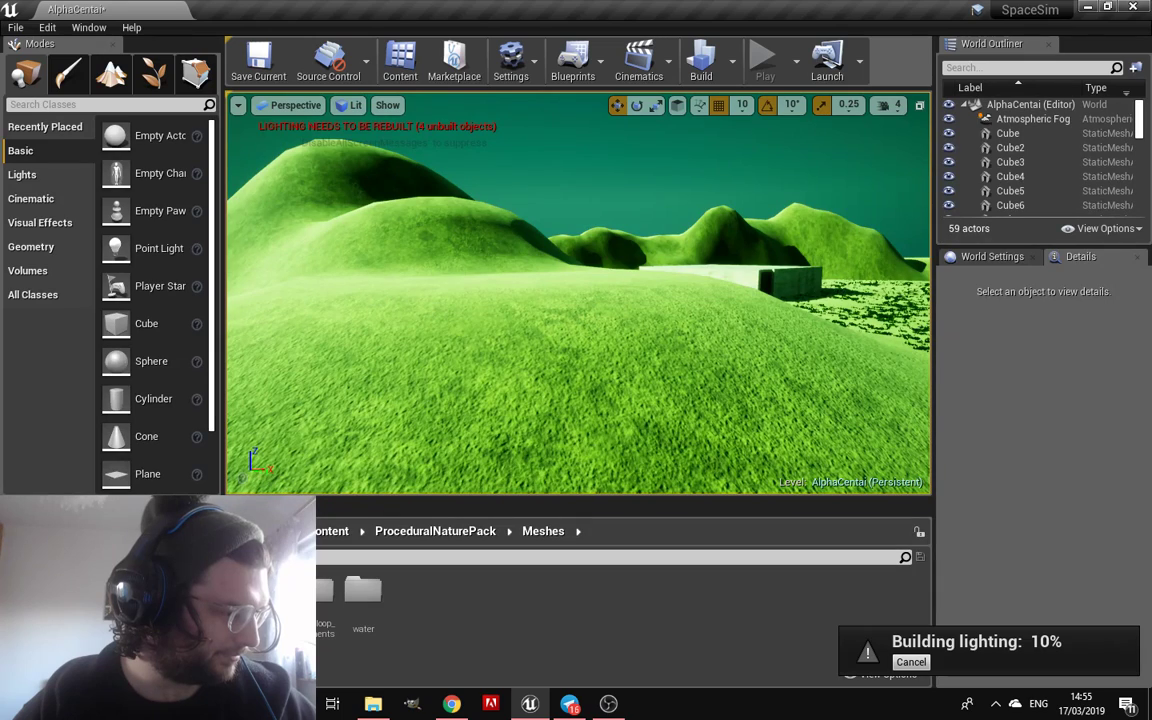
double_click(300, 595)
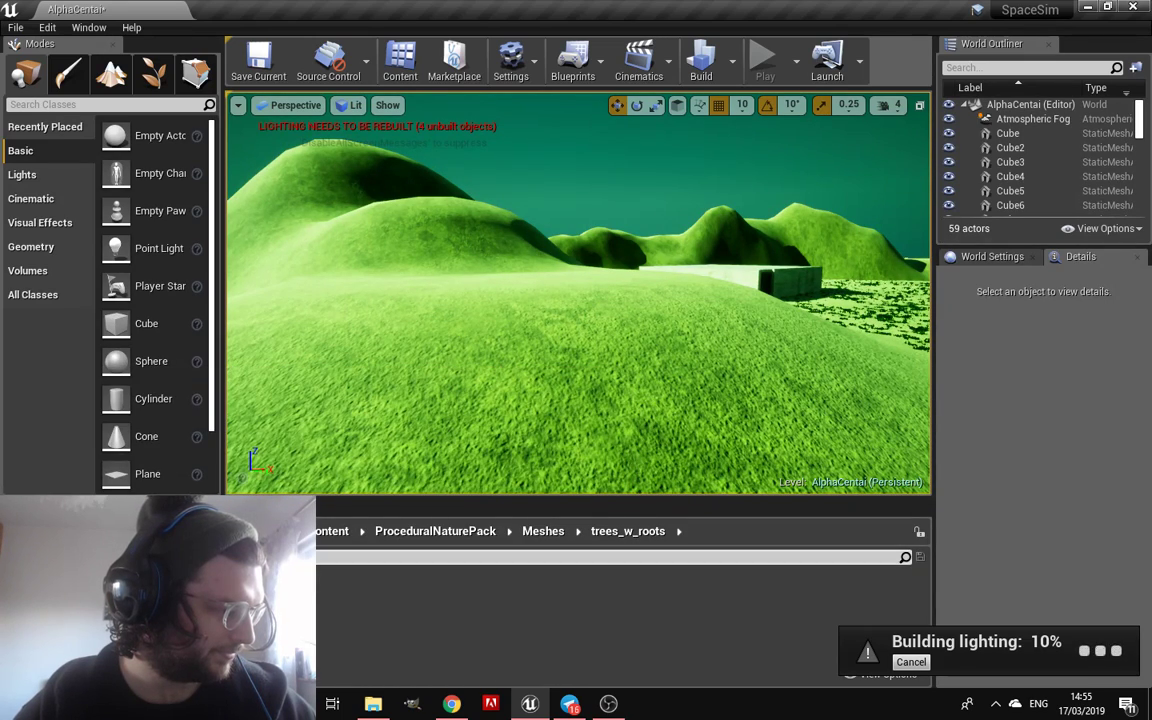
Place a large rooted tree on the hill and drop it to ground height 300
mouse_move(290, 600)
left_mouse_down()
mouse_move(556, 275)
mouse_move(558, 352)
left_mouse_up()
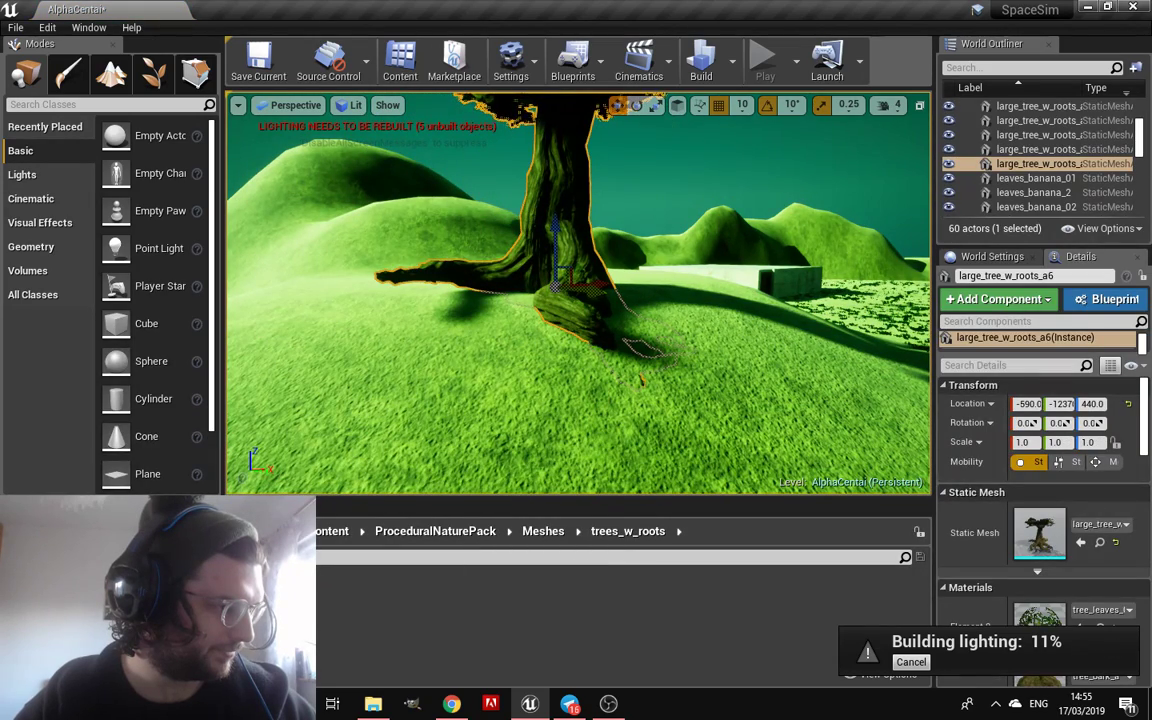
key("End")
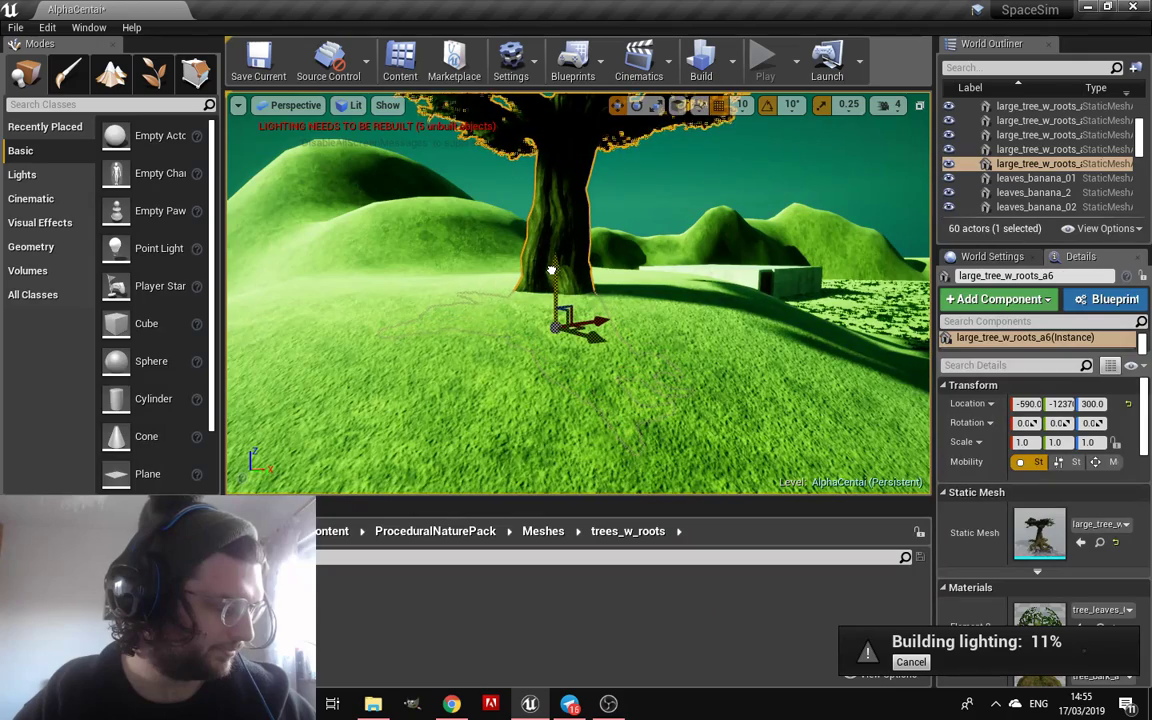
mouse_move(625, 298)
left_mouse_down()
mouse_move(735, 352)
mouse_move(741, 329)
left_mouse_up()
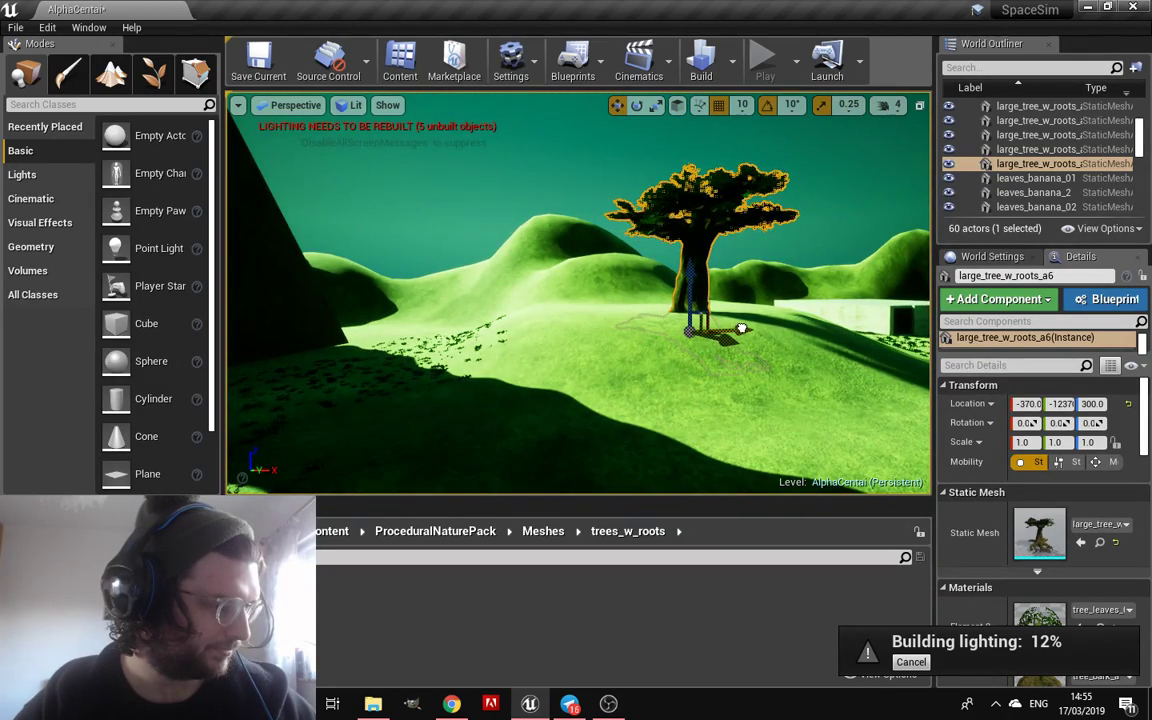
Fly out past the spaceship and select the FirstPersonCharacter in the level
left_click(861, 153)
right_click_drag(861, 153, 848, 218)
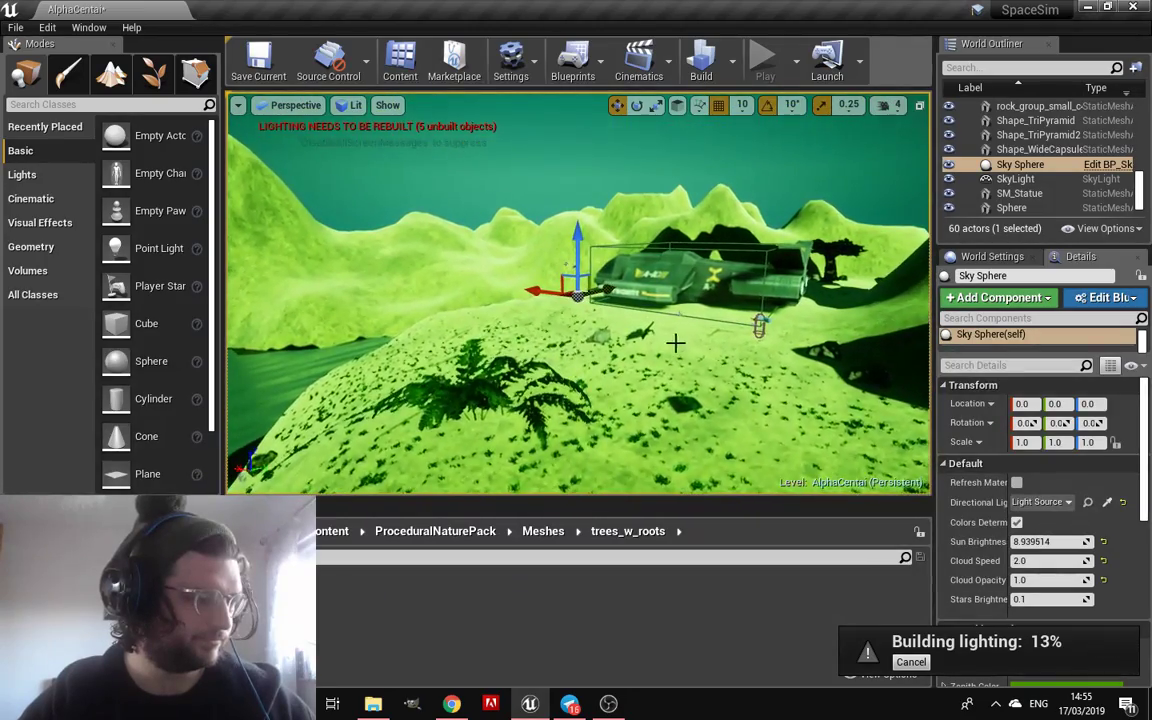
right_click_drag(848, 218, 848, 218)
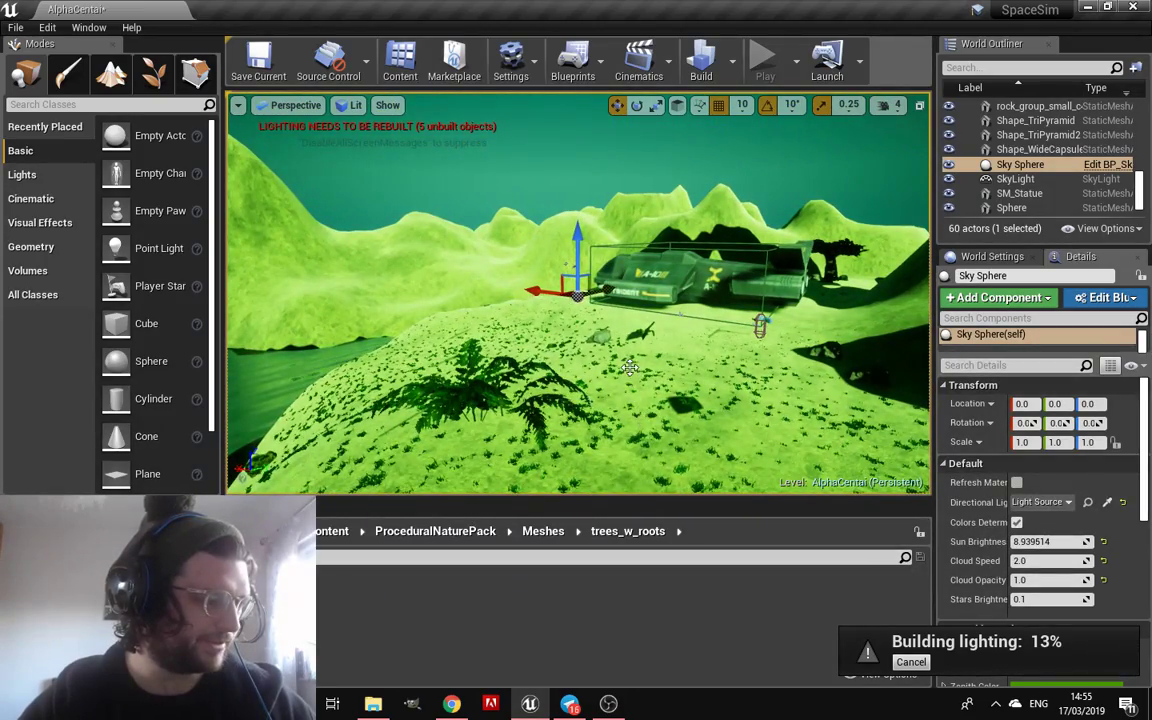
right_click_drag(630, 367, 630, 367)
left_click(365, 303)
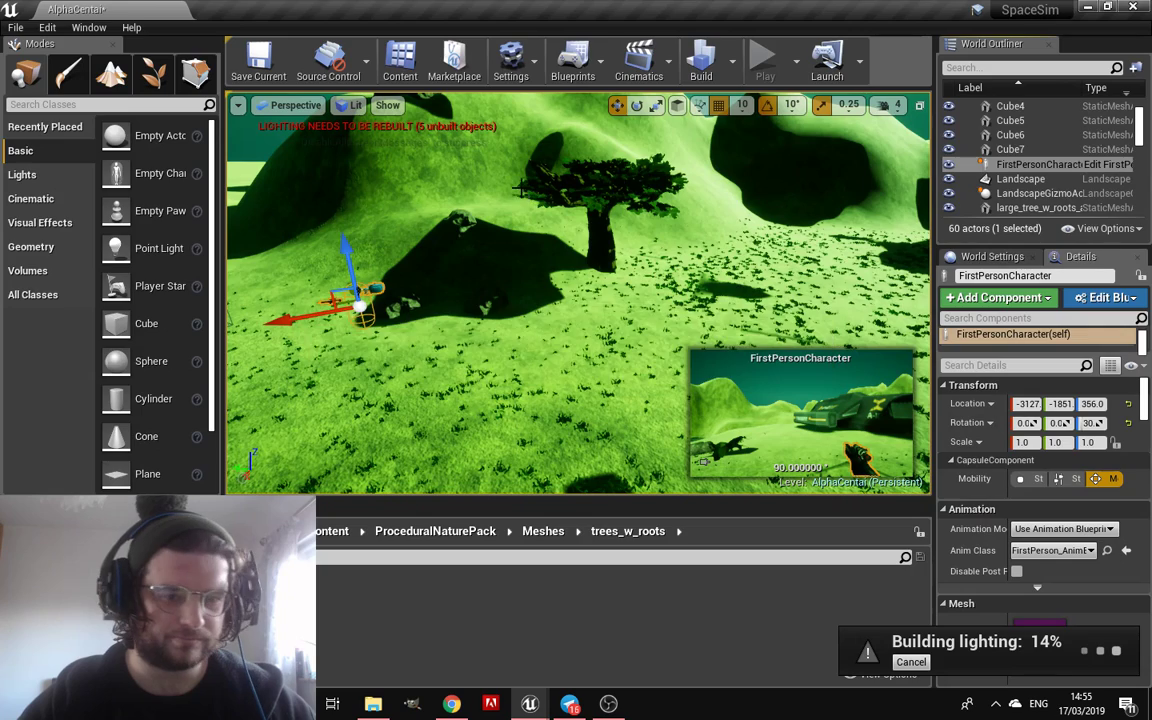
Open FirstPersonCharacter's Event Graph and leave the emitter's pooling method as None
key("ctrl+e")
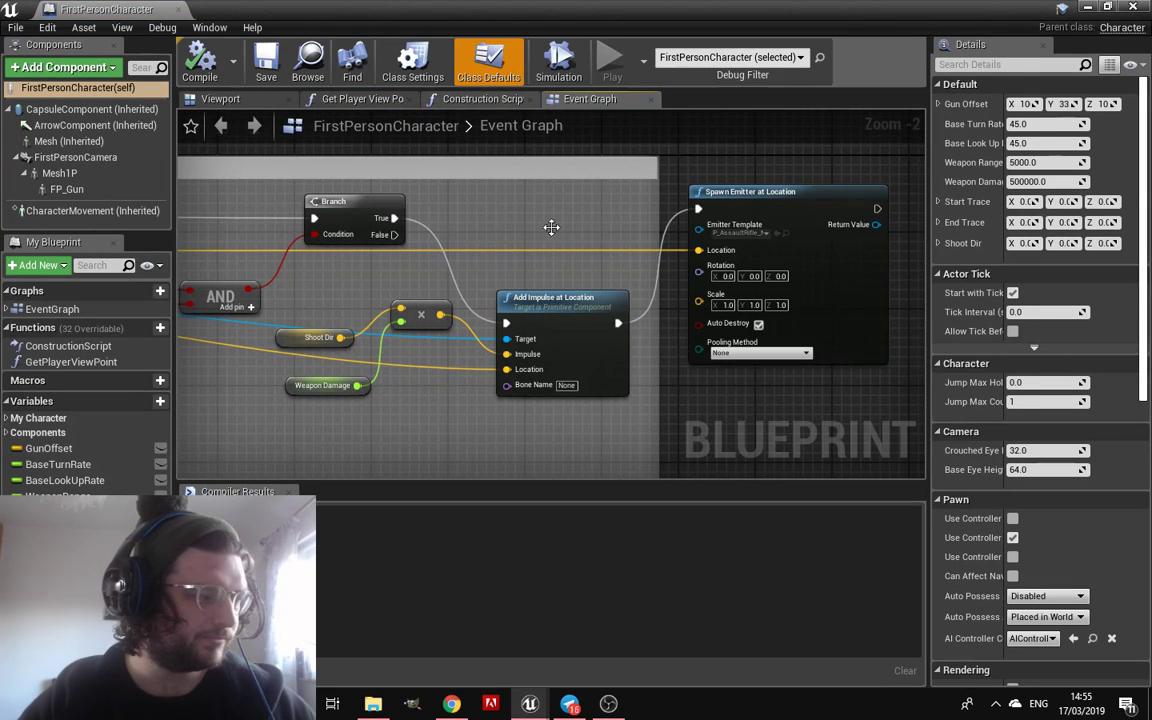
scroll(765, 238, "down", 1)
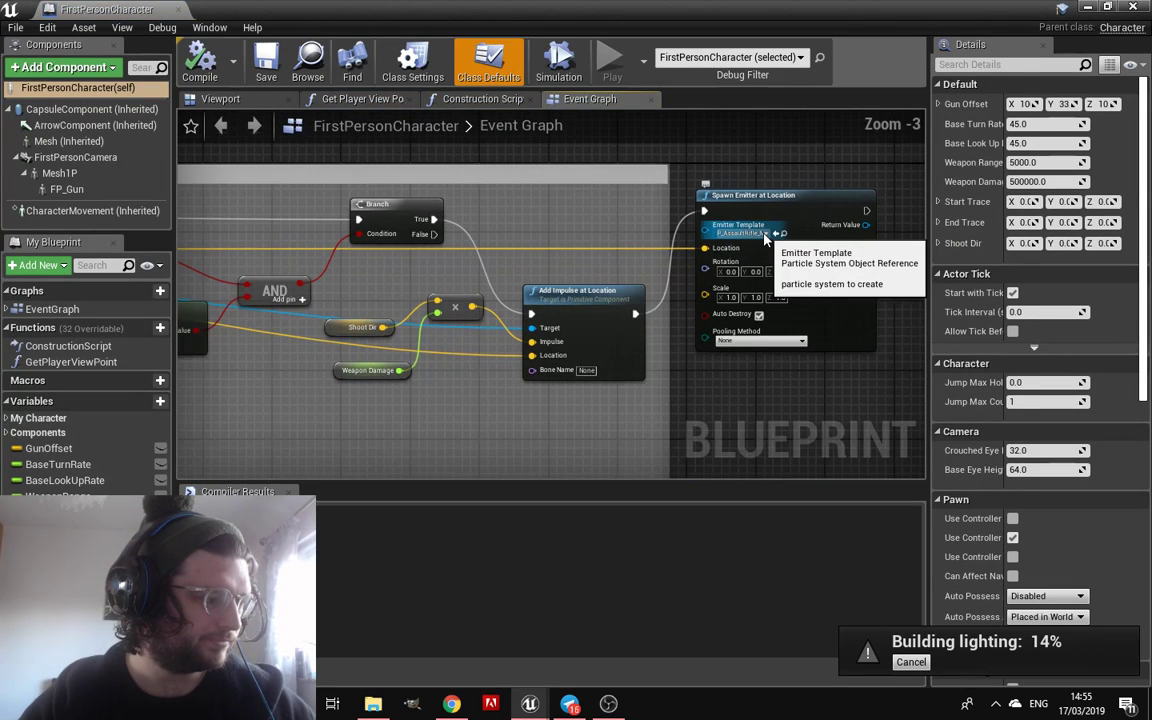
scroll(765, 238, "up", 2)
scroll(765, 238, "up", 1)
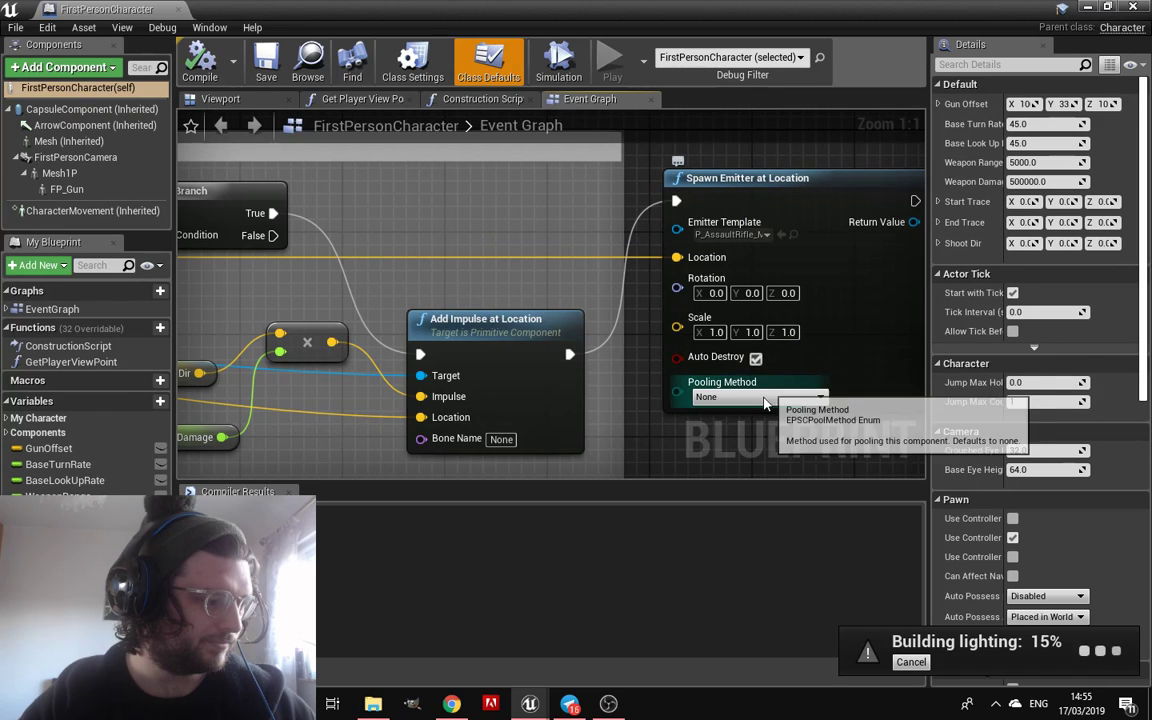
left_click(765, 398)
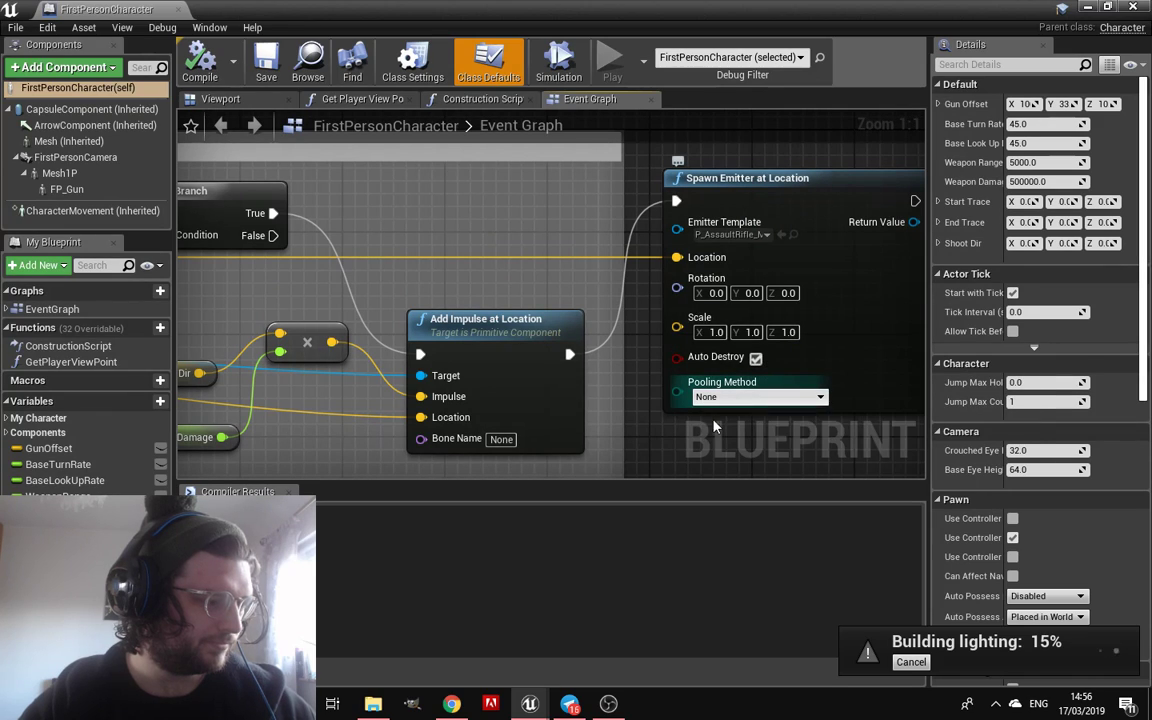
right_click_drag(719, 382, 735, 378)
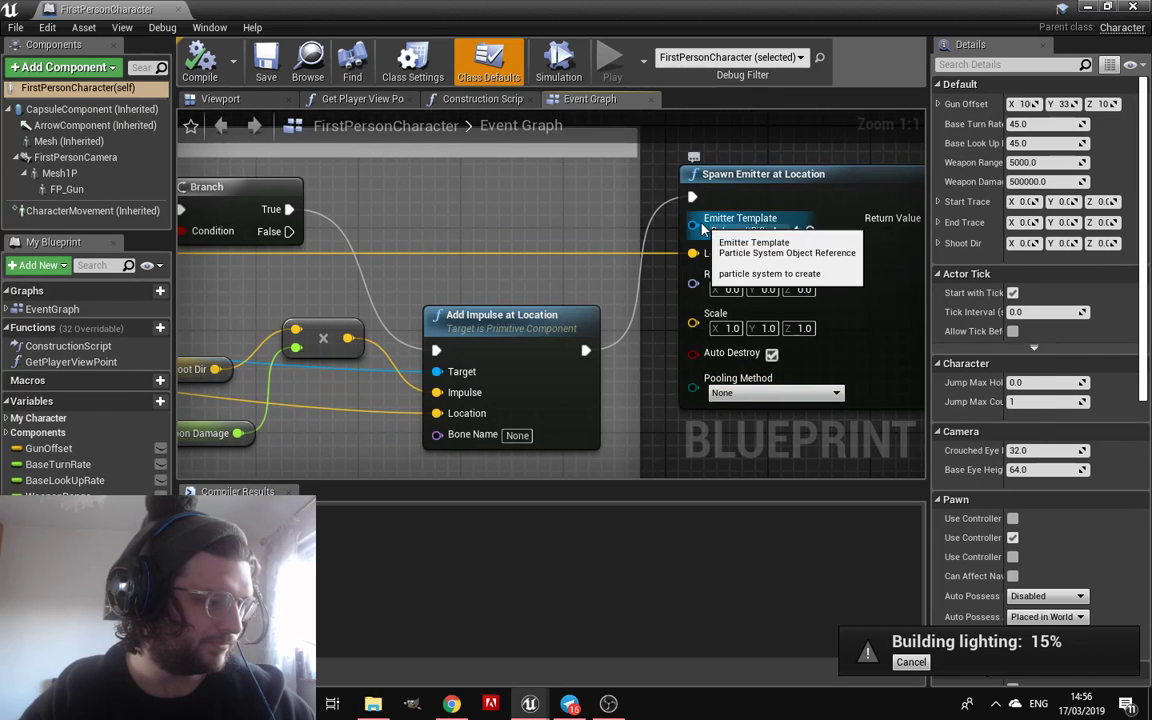
Unhook Spawn Emitter at Location from Add Impulse at Location and rewire its execution from the Branch
right_click_drag(580, 325, 678, 310)
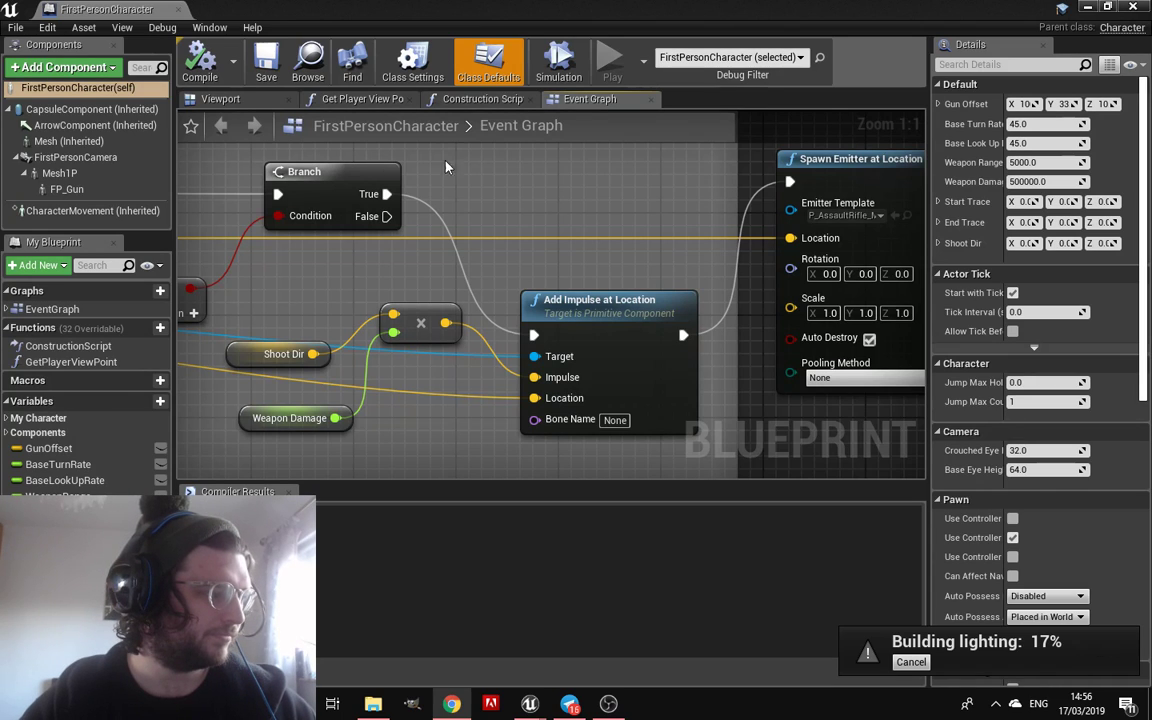
scroll(402, 210, "down", 2)
scroll(402, 210, "down", 2)
mouse_move(560, 200)
right_mouse_down()
mouse_move(687, 261)
mouse_move(643, 245)
mouse_move(396, 260)
right_mouse_up()
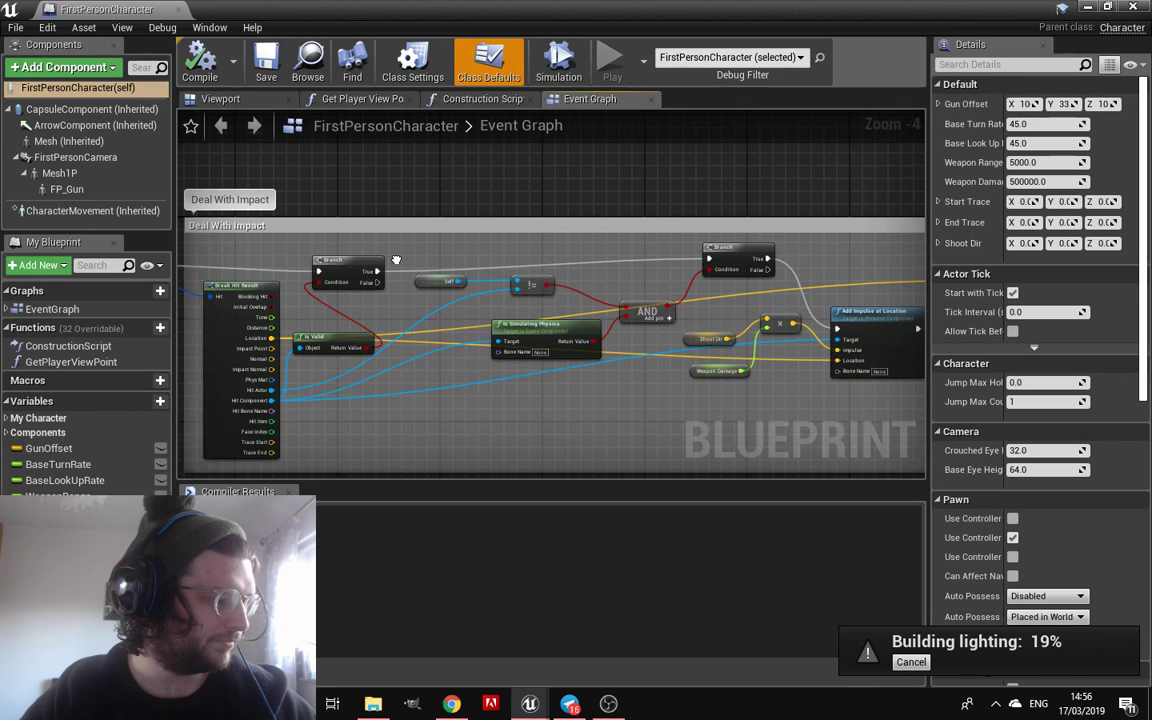
right_click_drag(396, 260, 263, 241)
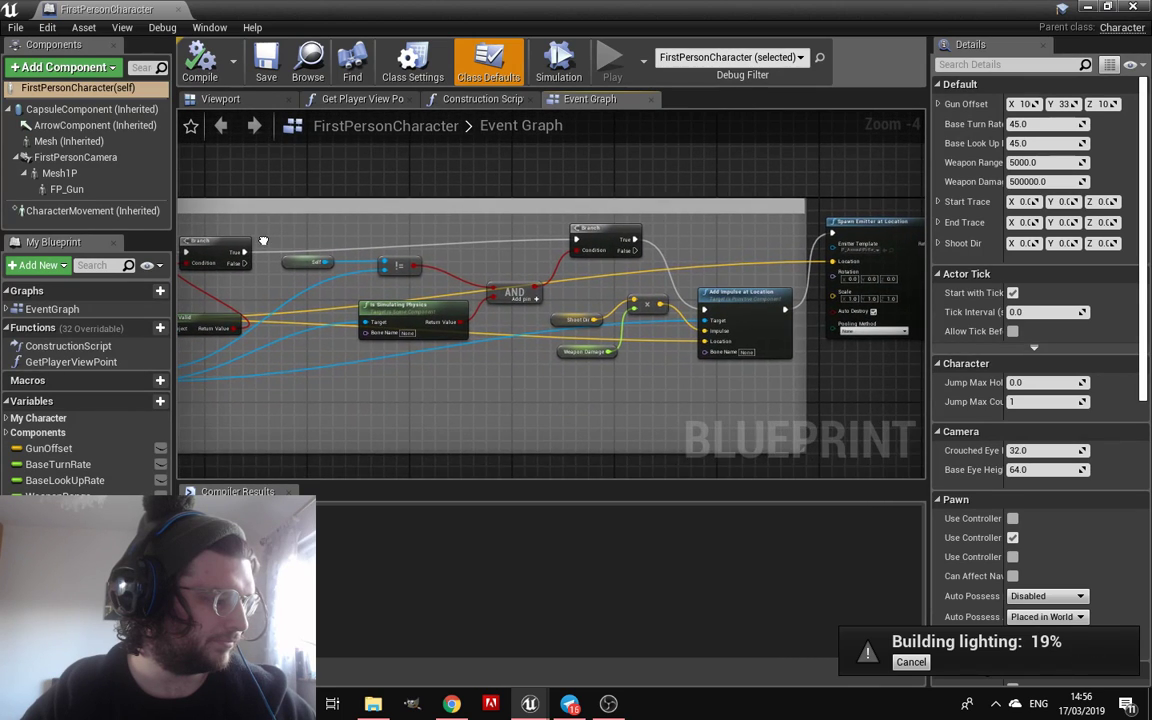
scroll(830, 328, "up", 2)
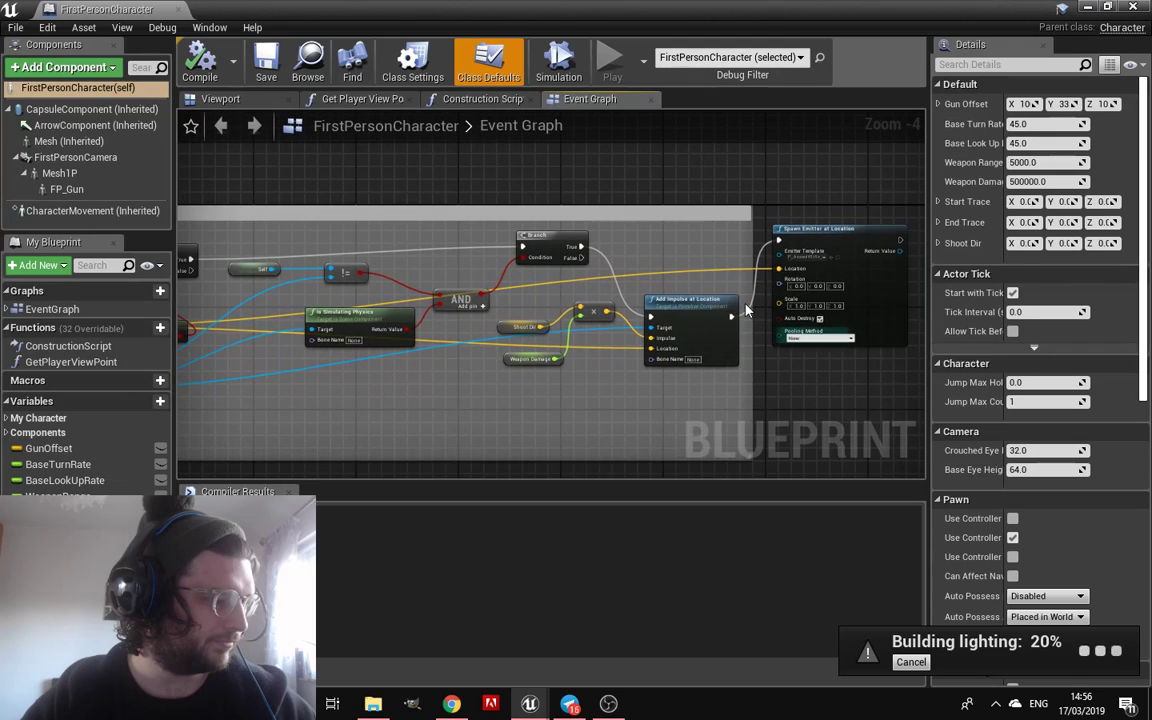
scroll(686, 325, "up", 2)
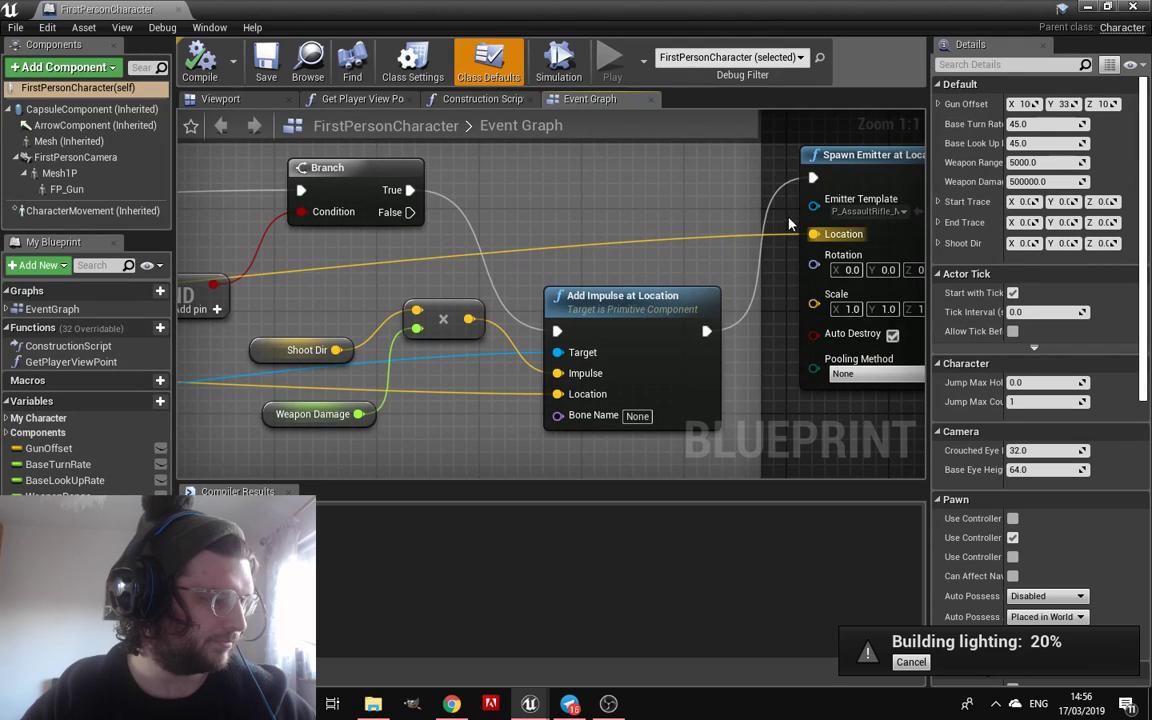
right_click(810, 178)
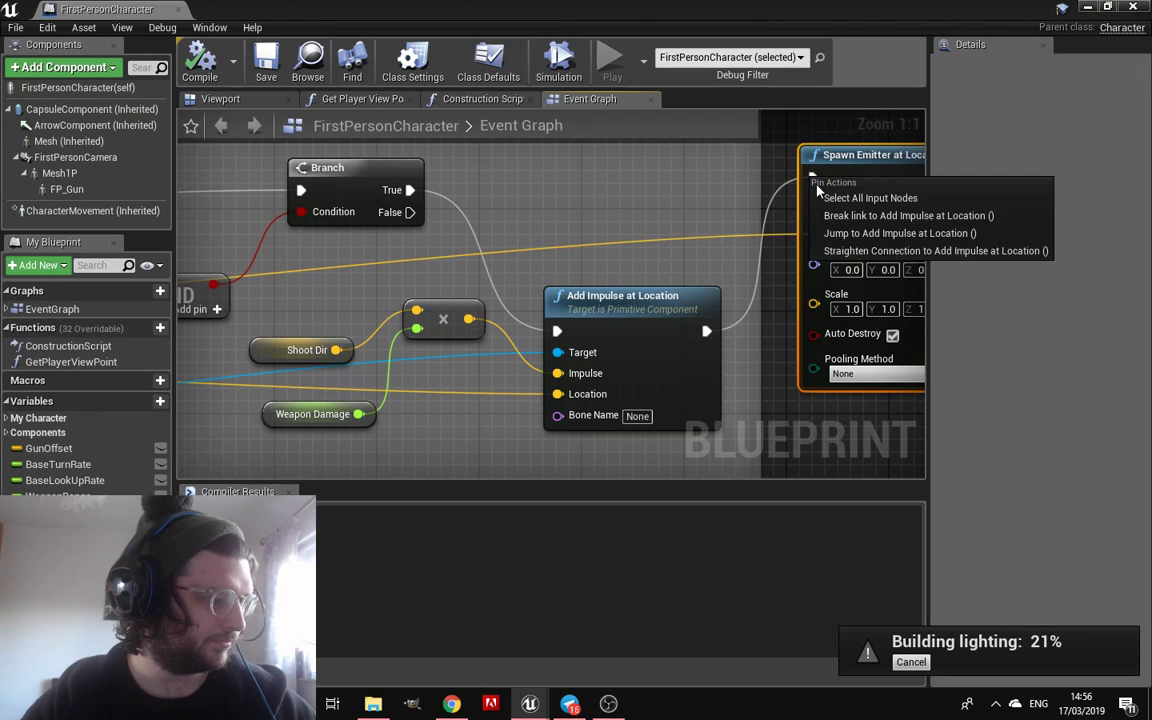
left_click(832, 216)
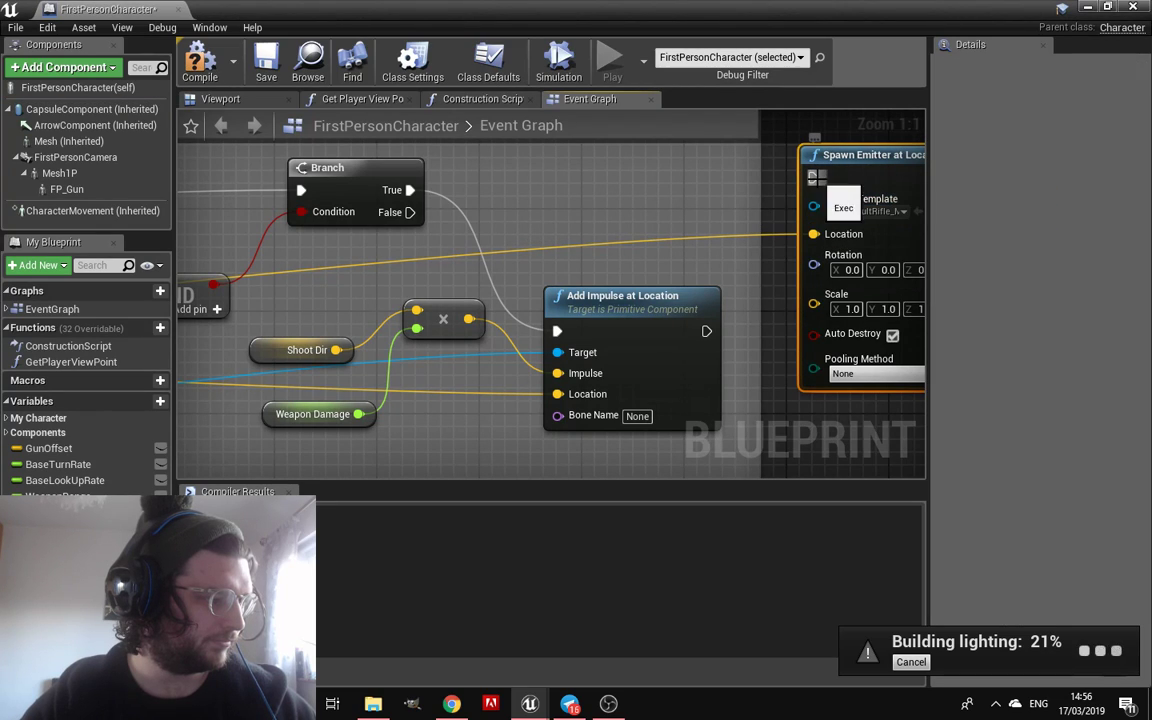
left_click_drag(812, 178, 410, 190)
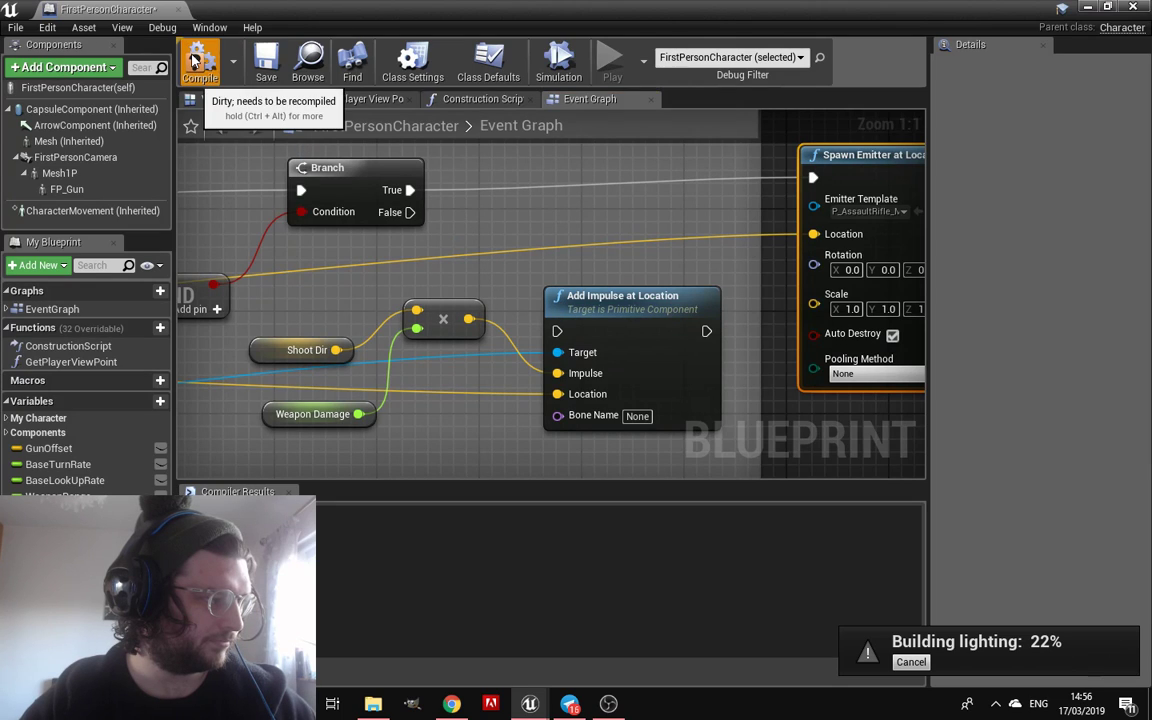
Compile the FirstPersonCharacter blueprint and close its editor
left_click(197, 60)
scroll(404, 255, "down", 3)
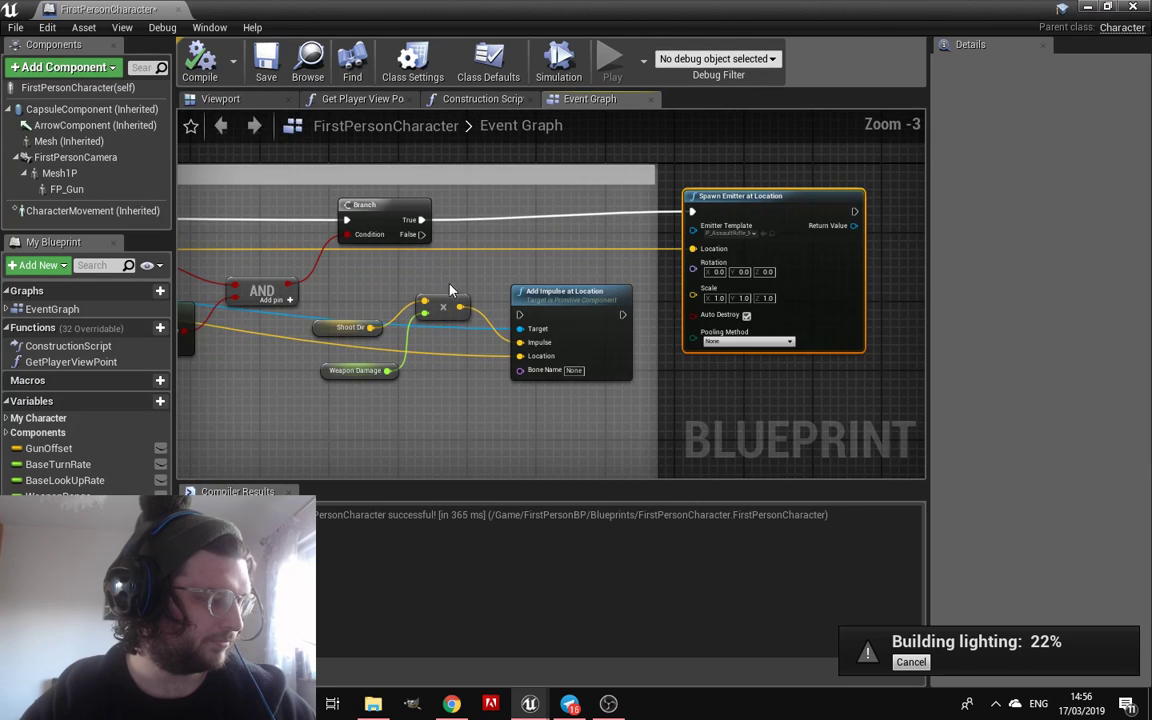
right_click_drag(404, 255, 757, 262)
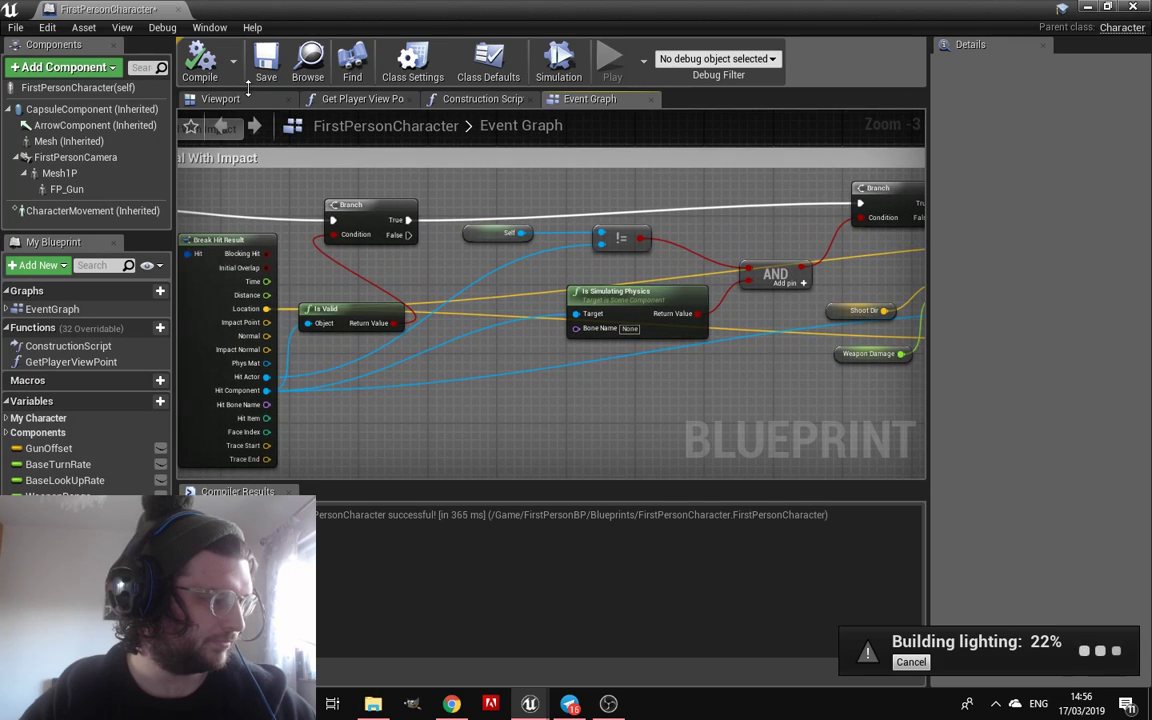
left_click(158, 10)
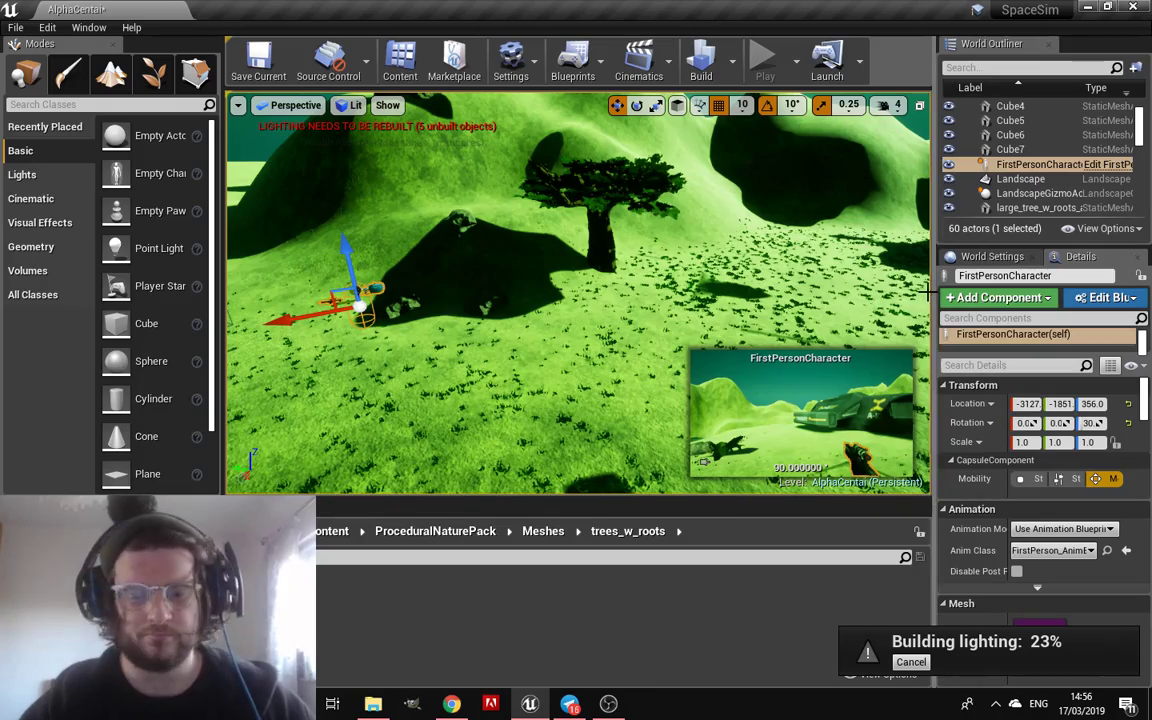
mouse_move(560, 300)
right_mouse_down()
mouse_move(600, 300)
mouse_move(560, 300)
right_mouse_up()
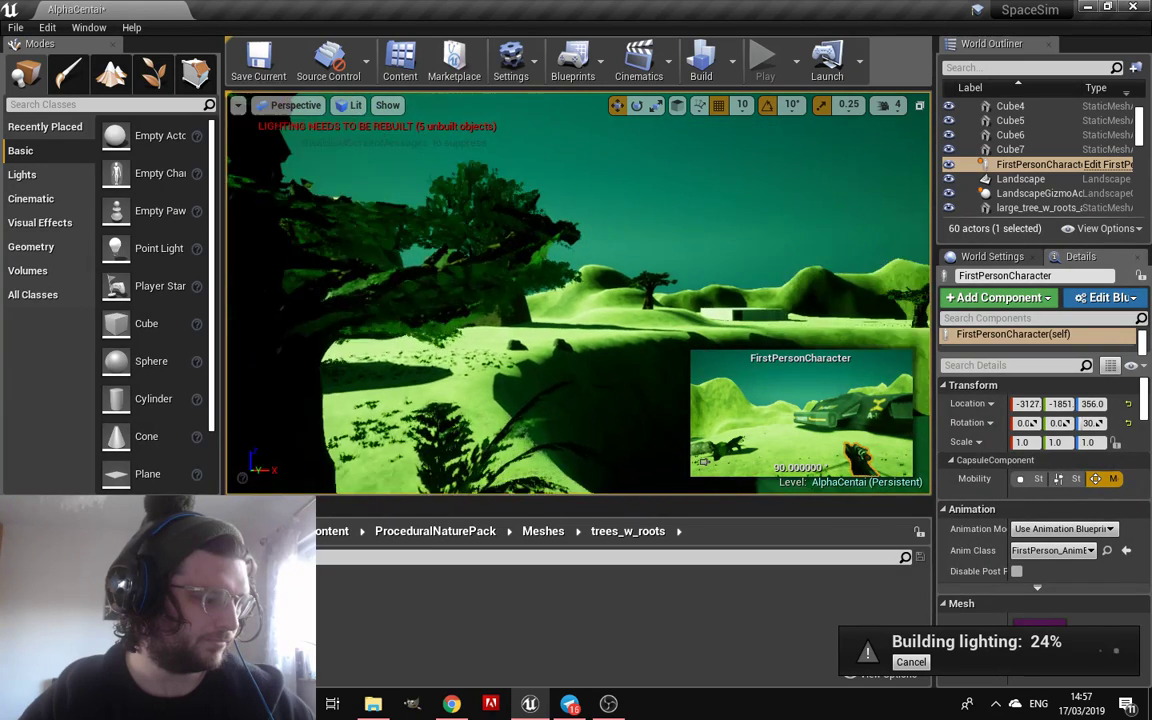
right_click_drag(560, 300, 500, 300)
right_click_drag(700, 386, 715, 386)
left_click(789, 407)
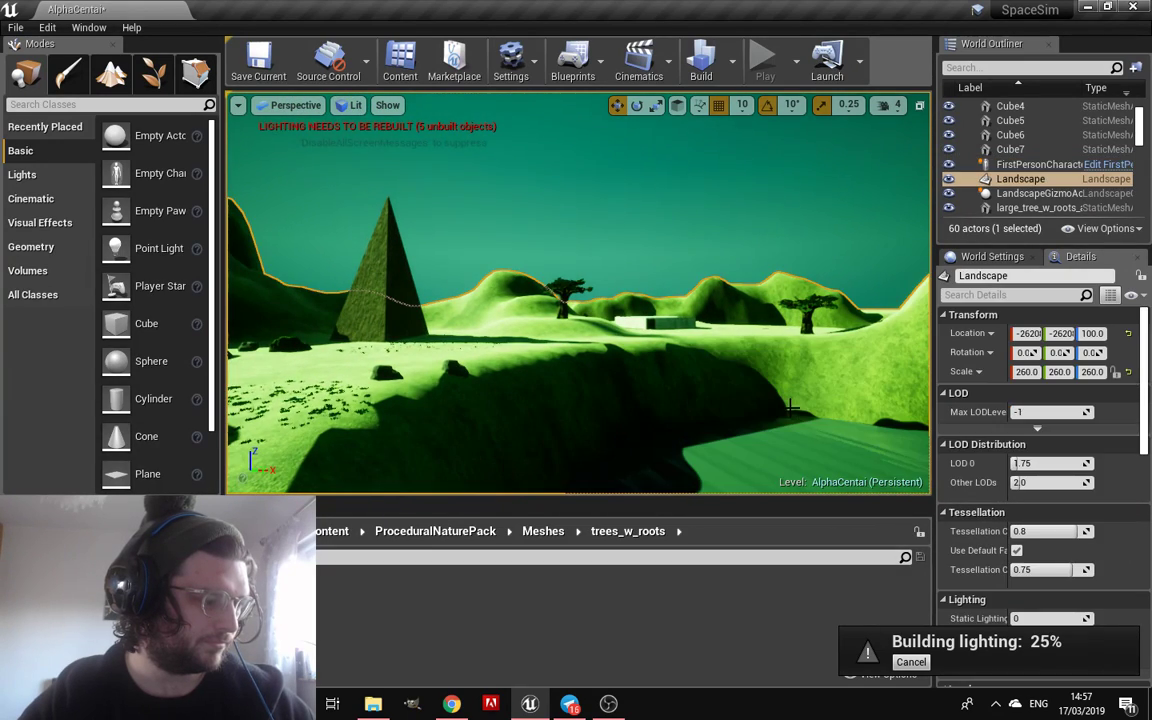
right_click_drag(762, 432, 600, 432)
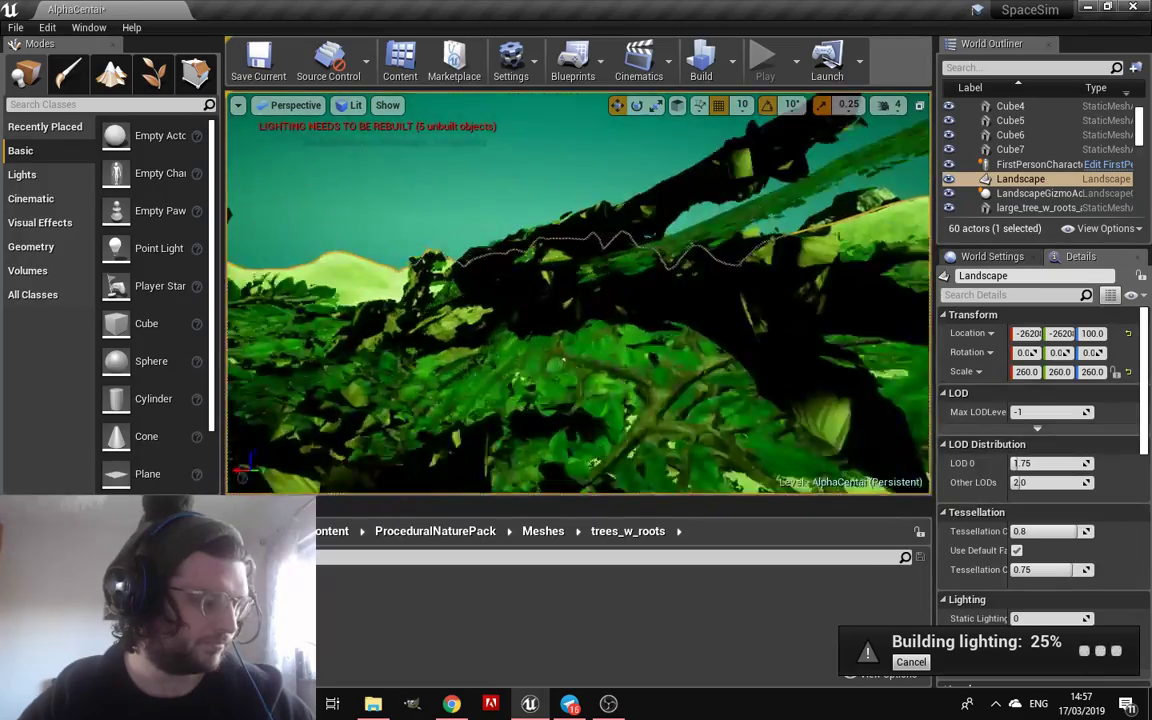
right_click_drag(600, 432, 824, 395)
mouse_move(600, 300)
right_mouse_down()
mouse_move(720, 300)
mouse_move(600, 300)
right_mouse_up()
left_click(463, 322)
mouse_move(463, 322)
right_mouse_down()
mouse_move(560, 340)
mouse_move(500, 330)
right_mouse_up()
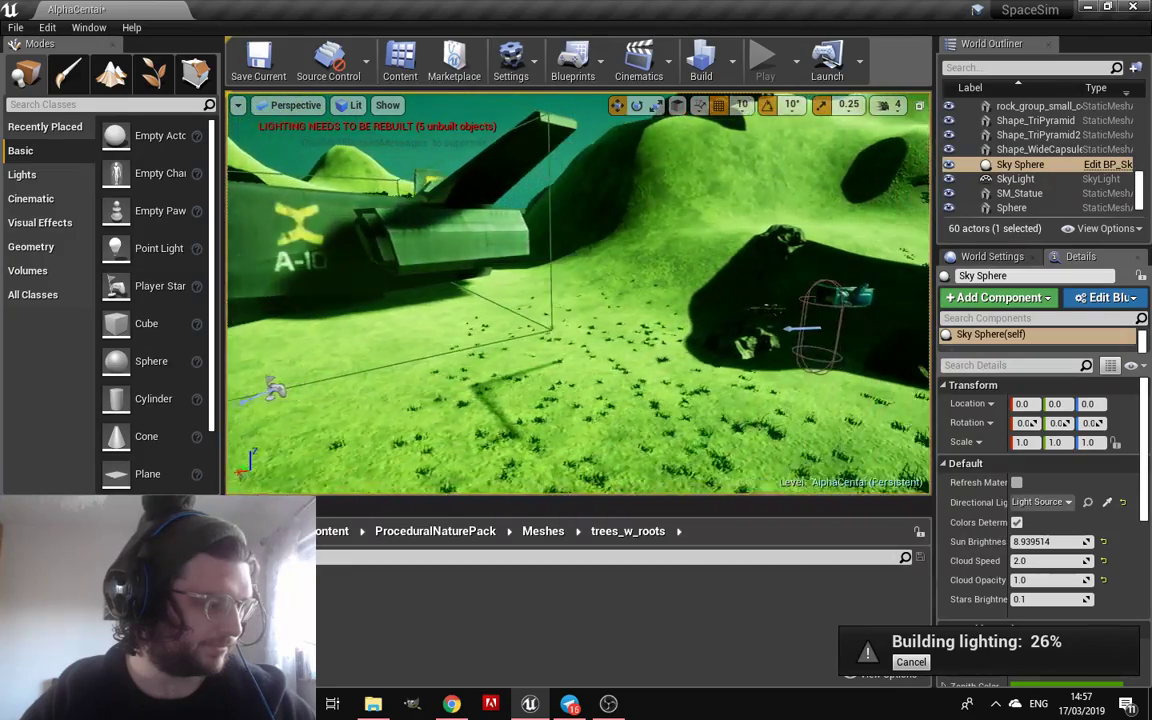
right_click_drag(500, 330, 460, 330)
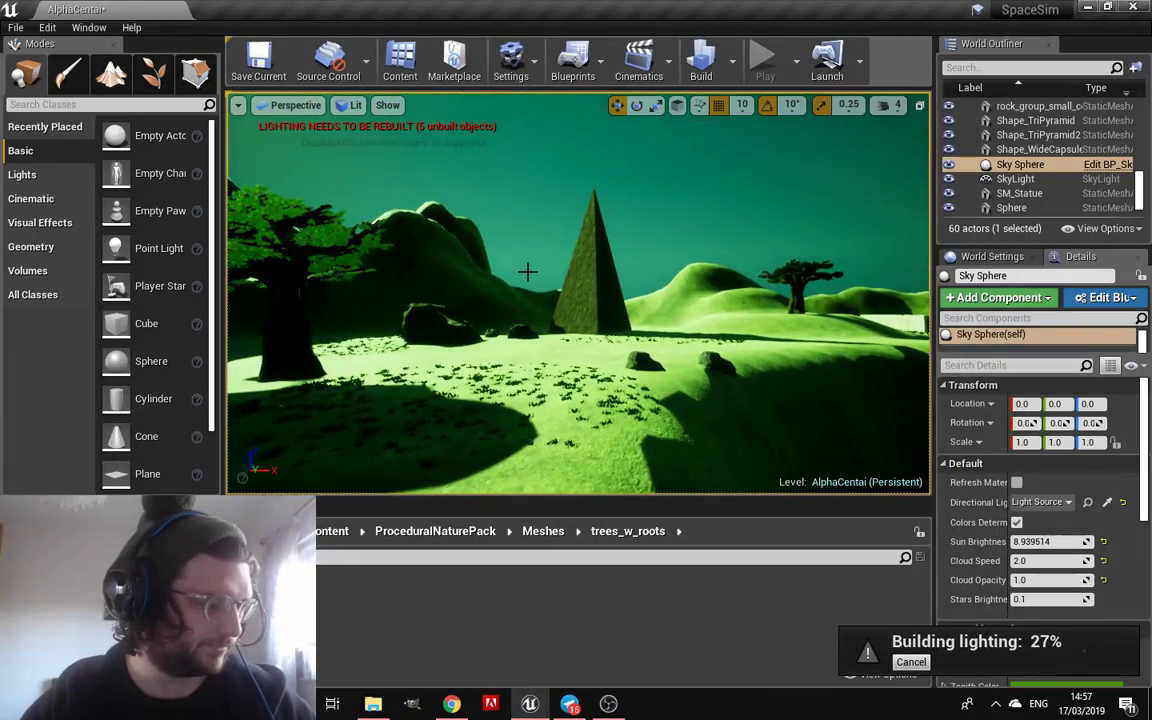
right_click_drag(527, 271, 550, 271)
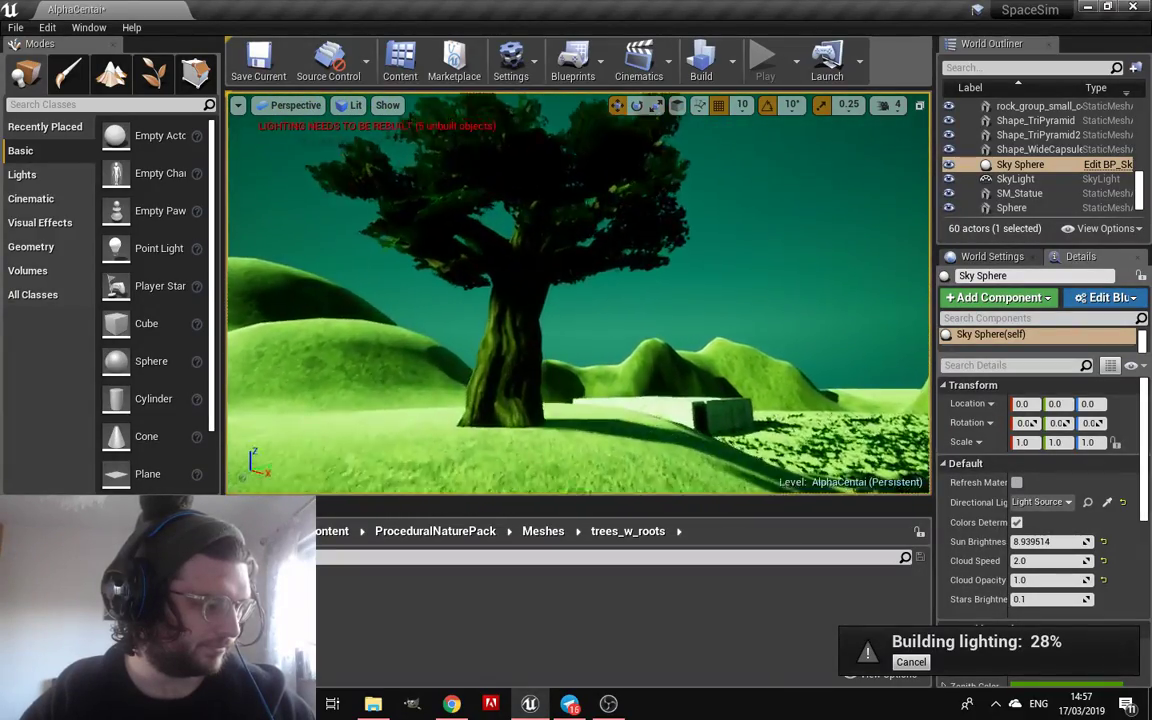
Slide the large tree along X to -670, -1278, 300 and clear the selection
left_click(489, 410)
right_click_drag(489, 410, 489, 410)
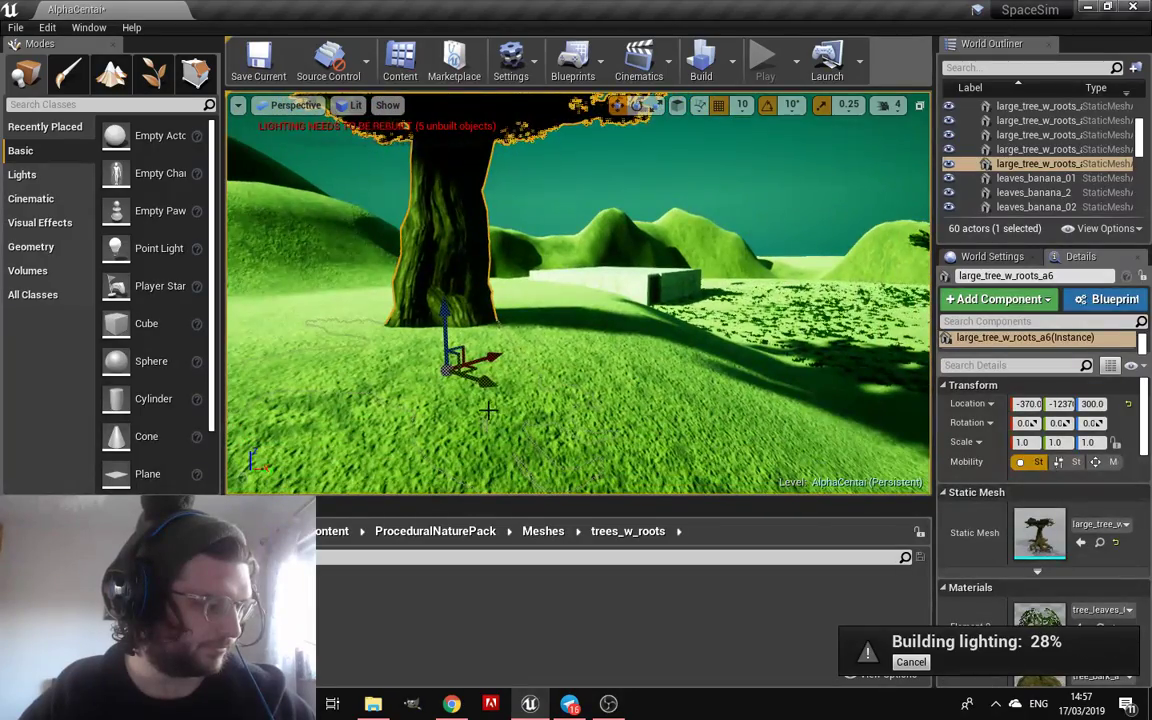
scroll(489, 410, "down", 3)
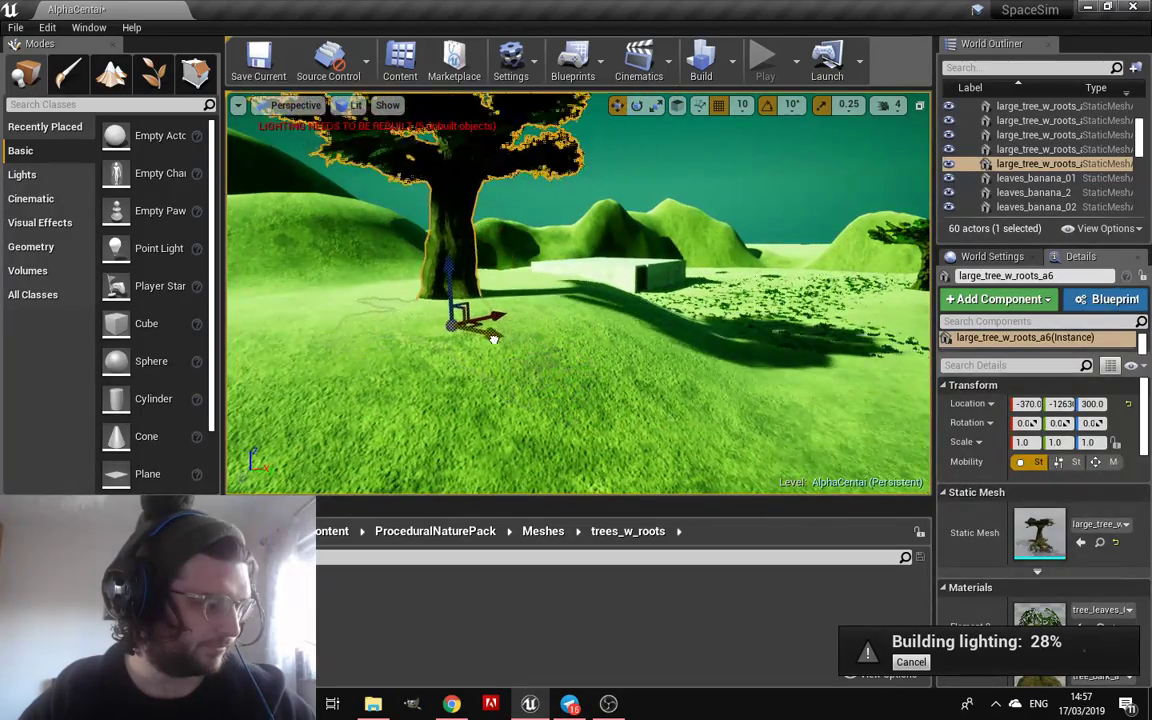
left_click_drag(493, 338, 597, 365)
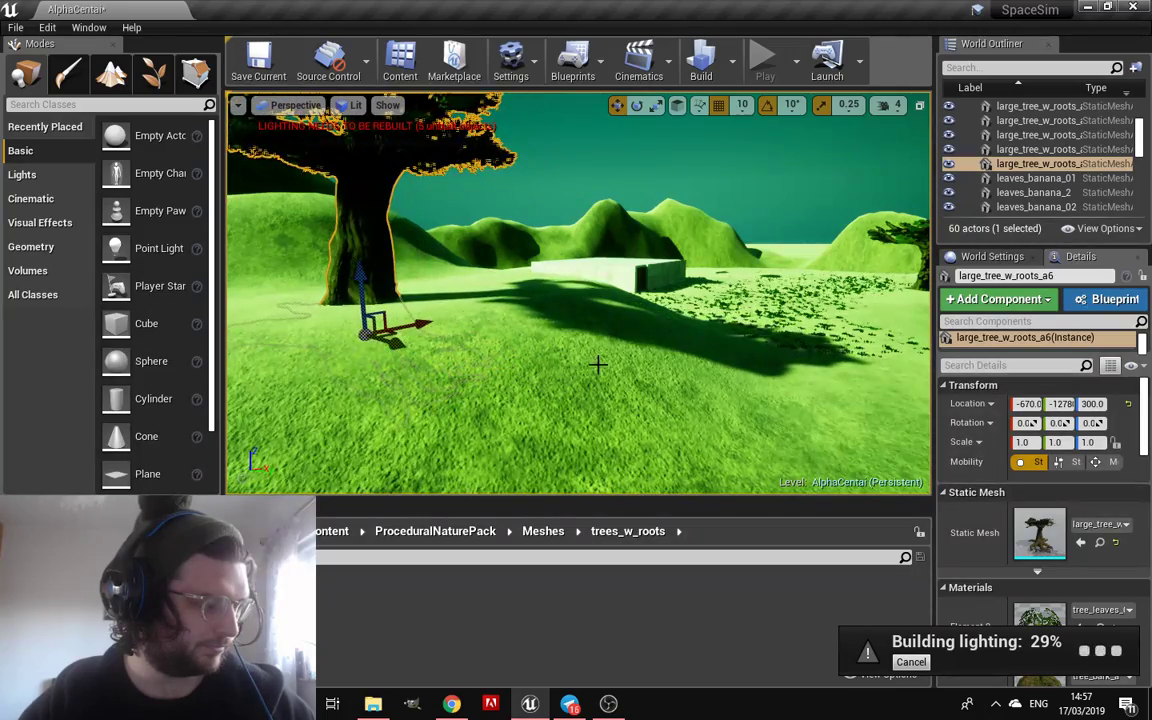
mouse_move(597, 365)
right_mouse_down()
mouse_move(666, 249)
mouse_move(670, 180)
mouse_move(612, 252)
right_mouse_up()
left_click(676, 249)
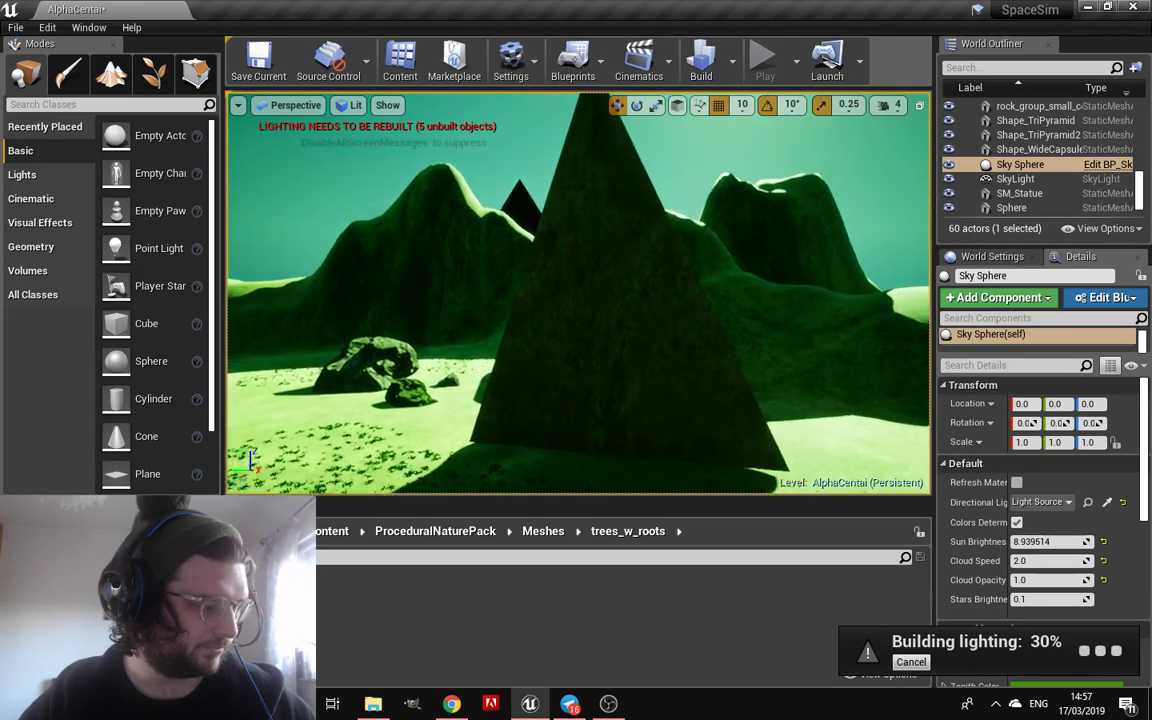
right_click_drag(612, 252, 540, 252)
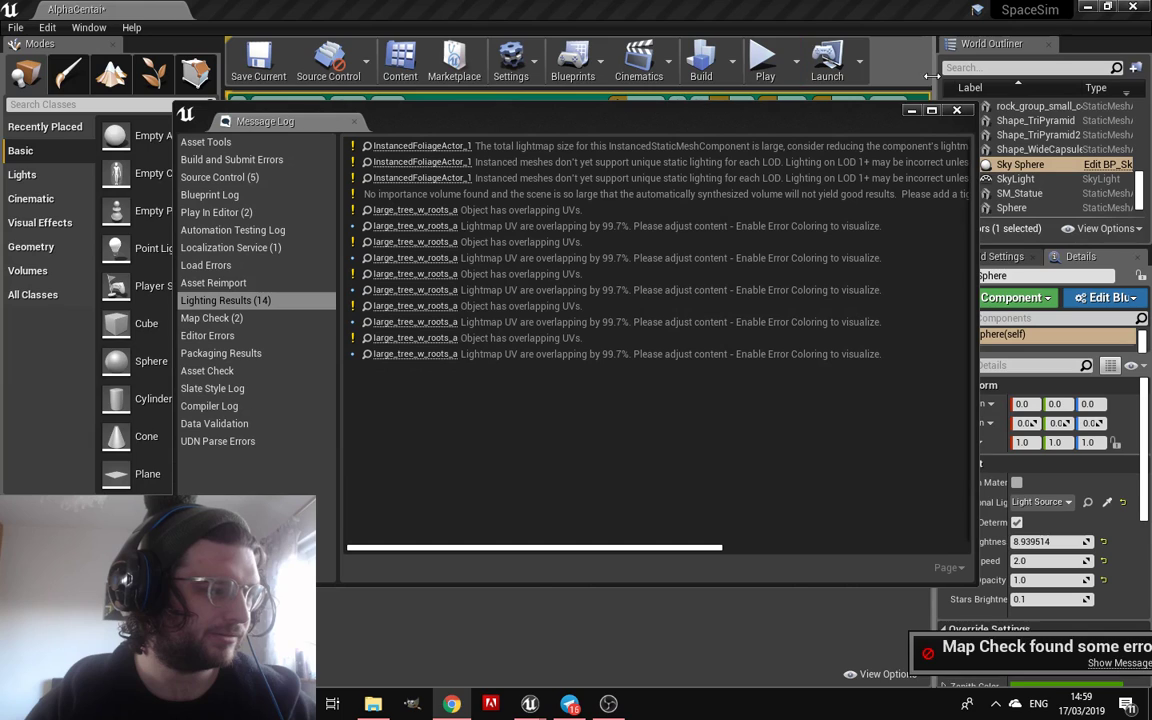
Close the Message Log of lighting results
left_click(955, 111)
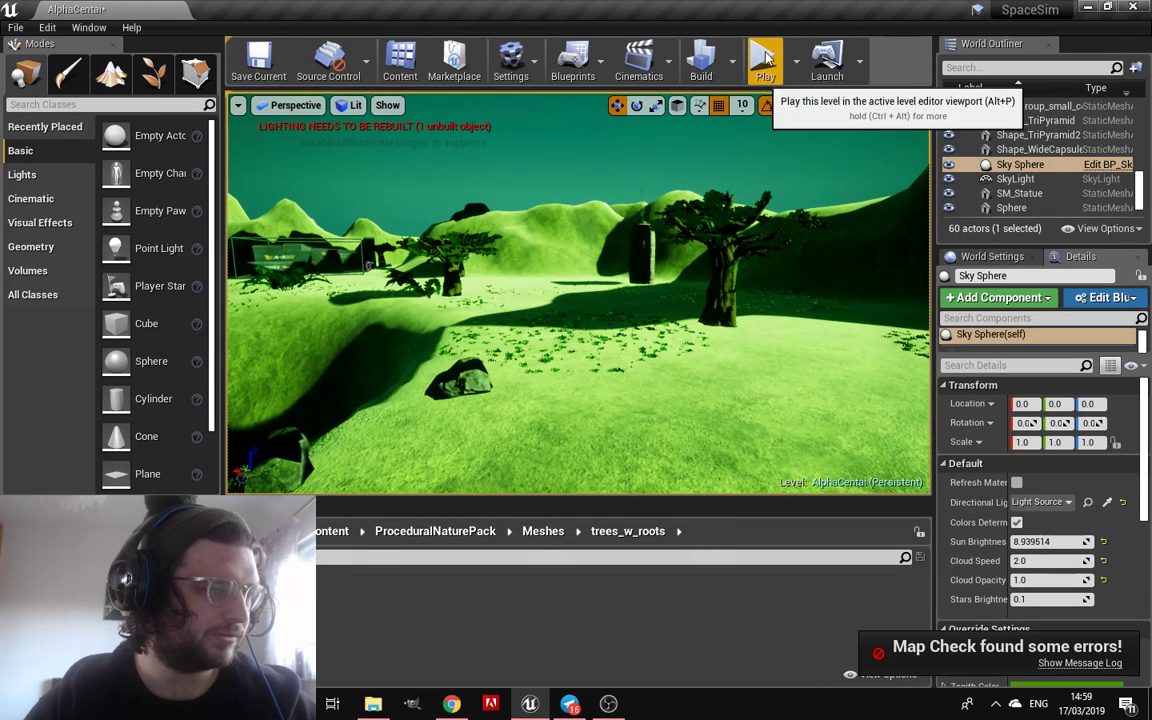
Play-test the level in the viewport, then stop and review the FirstPersonCharacter runtime errors
left_click(799, 68)
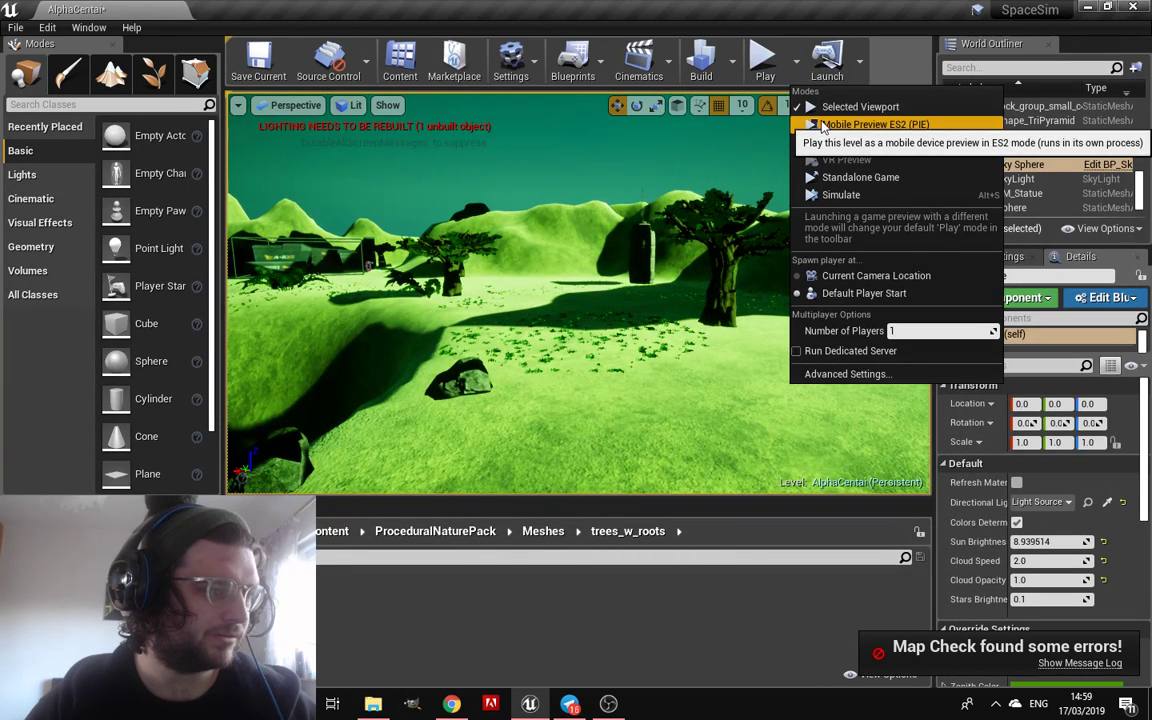
left_click(763, 65)
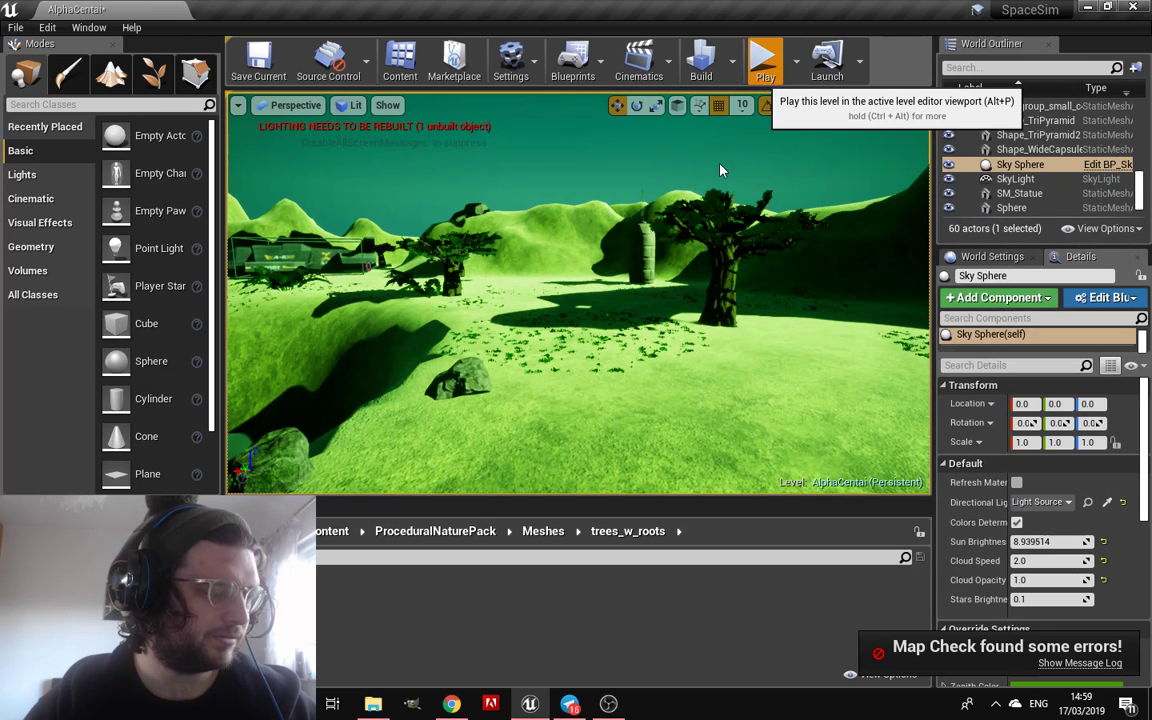
left_click(766, 77)
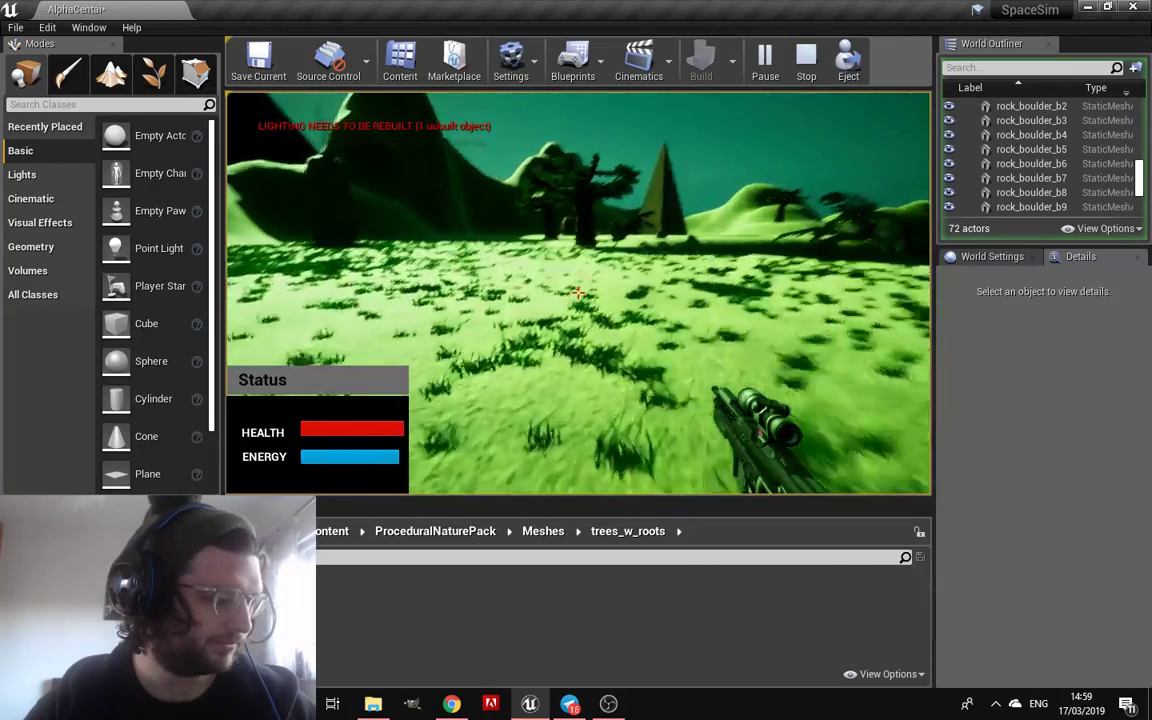
key("Escape")
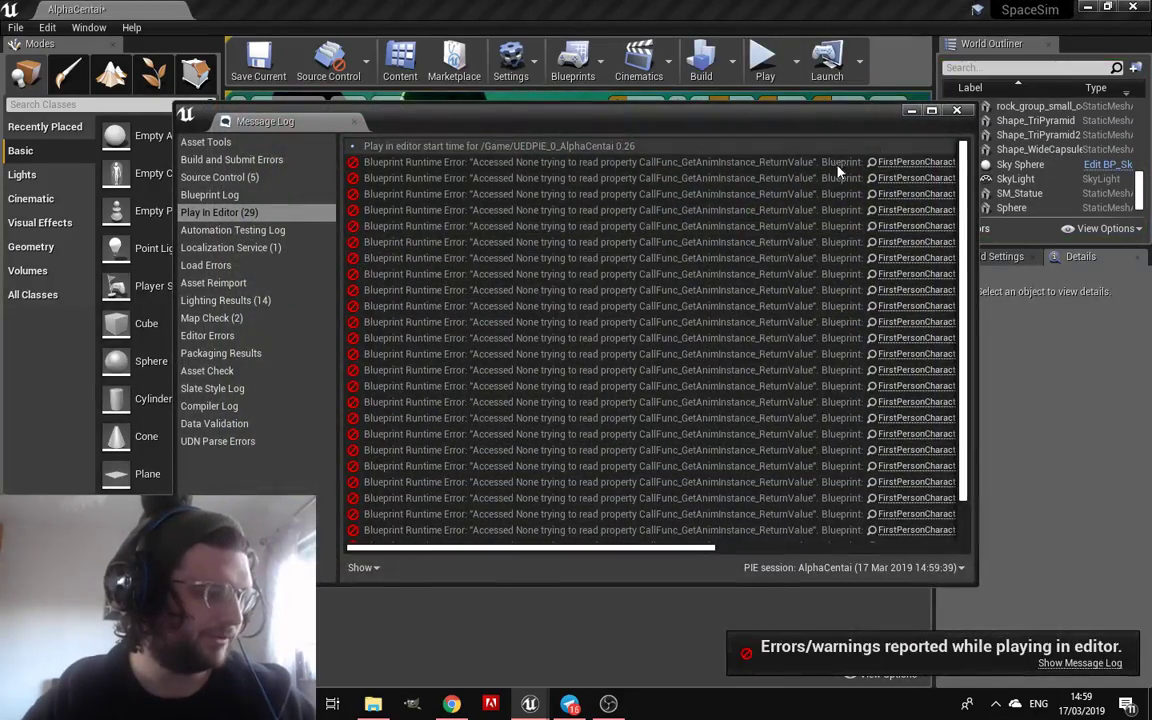
scroll(750, 170, "down", 3)
scroll(746, 212, "down", 3)
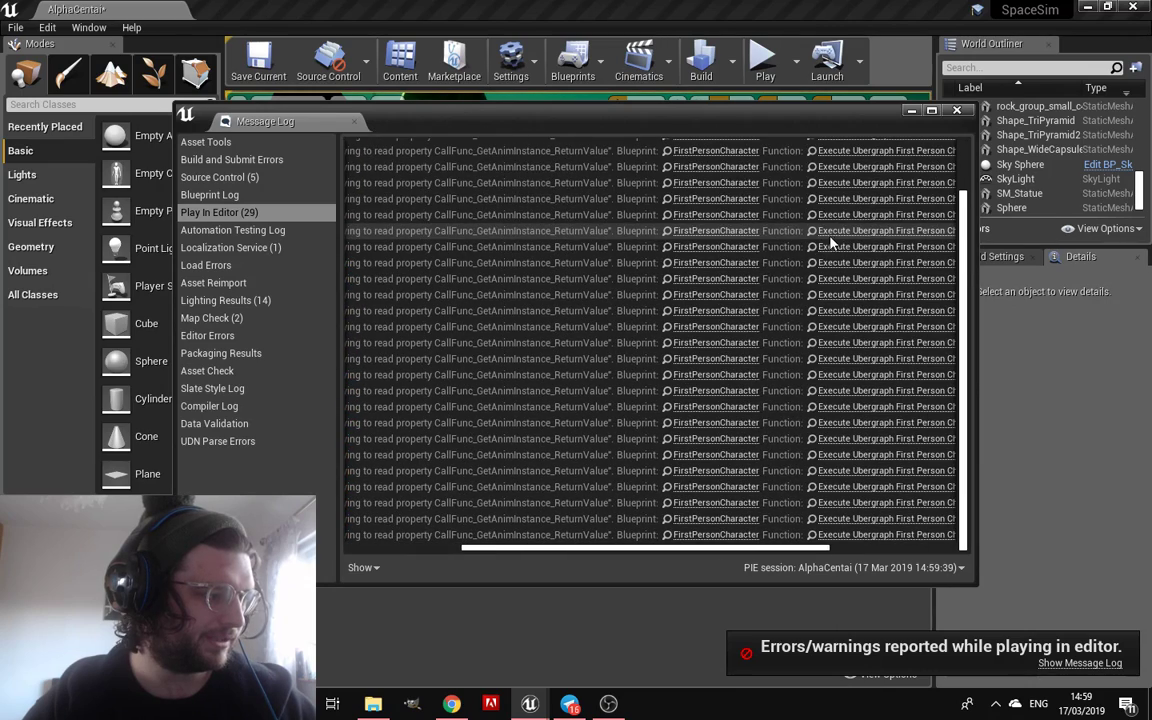
Set Spawn Emitter at Location's template to P_AssaultRifle_Tracer_Light, then compile and save the blueprint
left_click(722, 190)
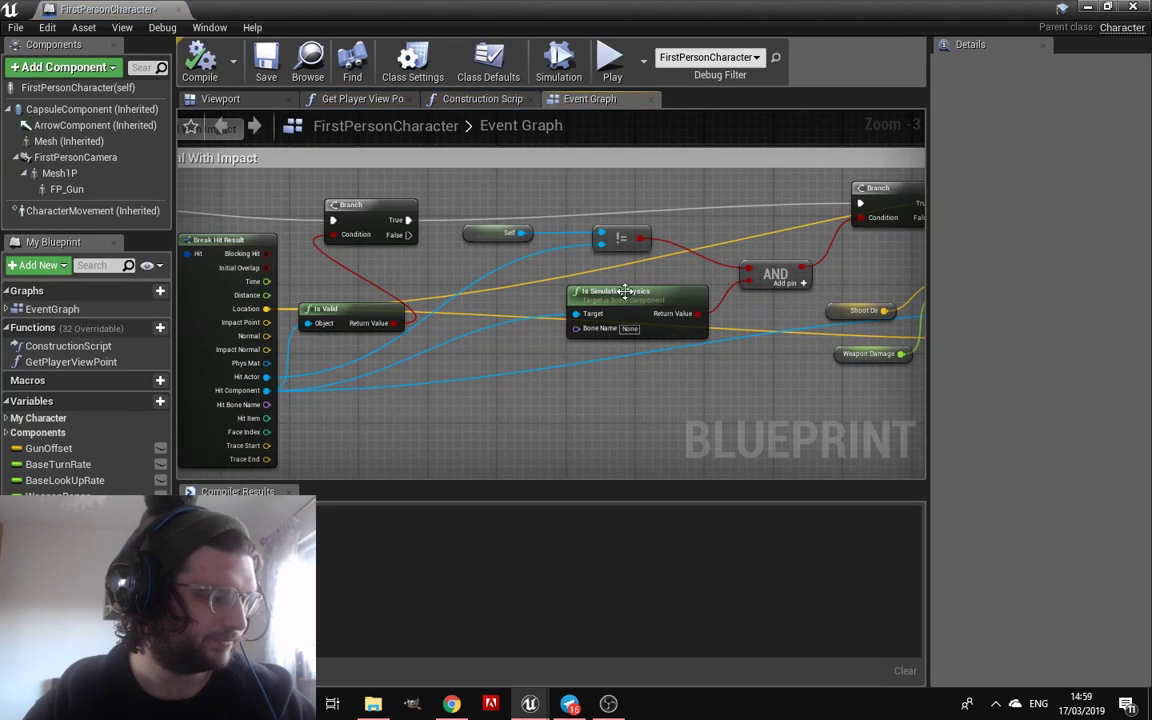
scroll(632, 262, "down", 2)
scroll(632, 262, "up", 2)
right_click_drag(632, 262, 308, 304)
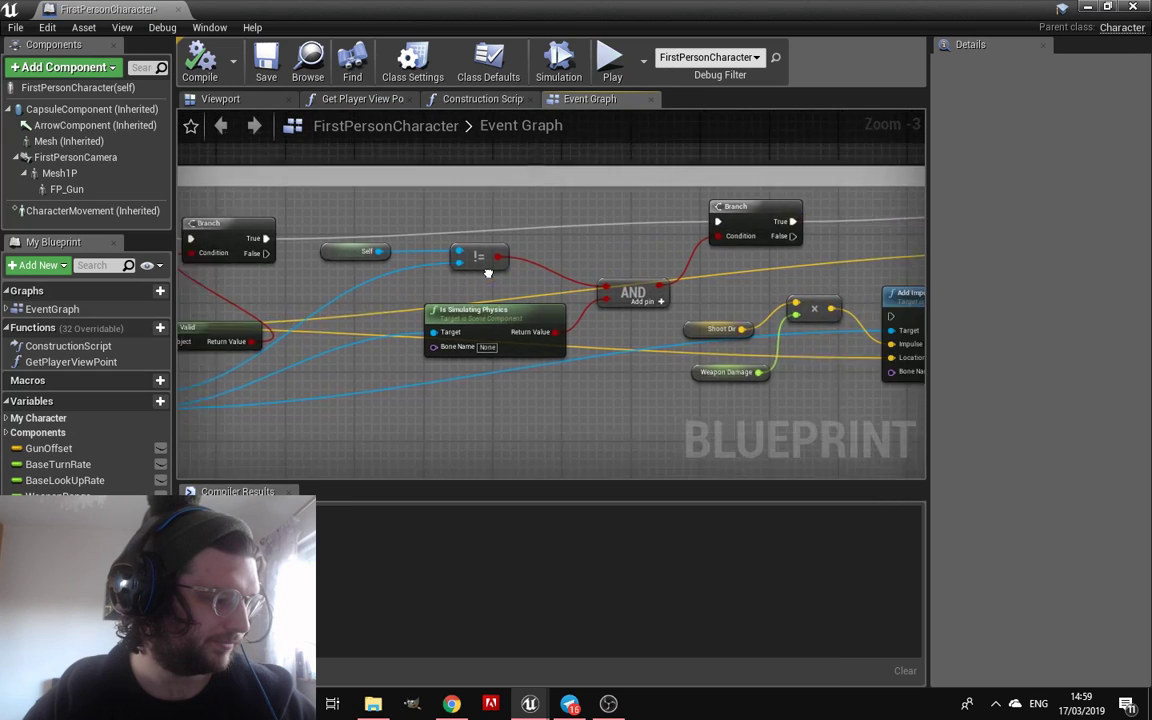
scroll(820, 285, "up", 1)
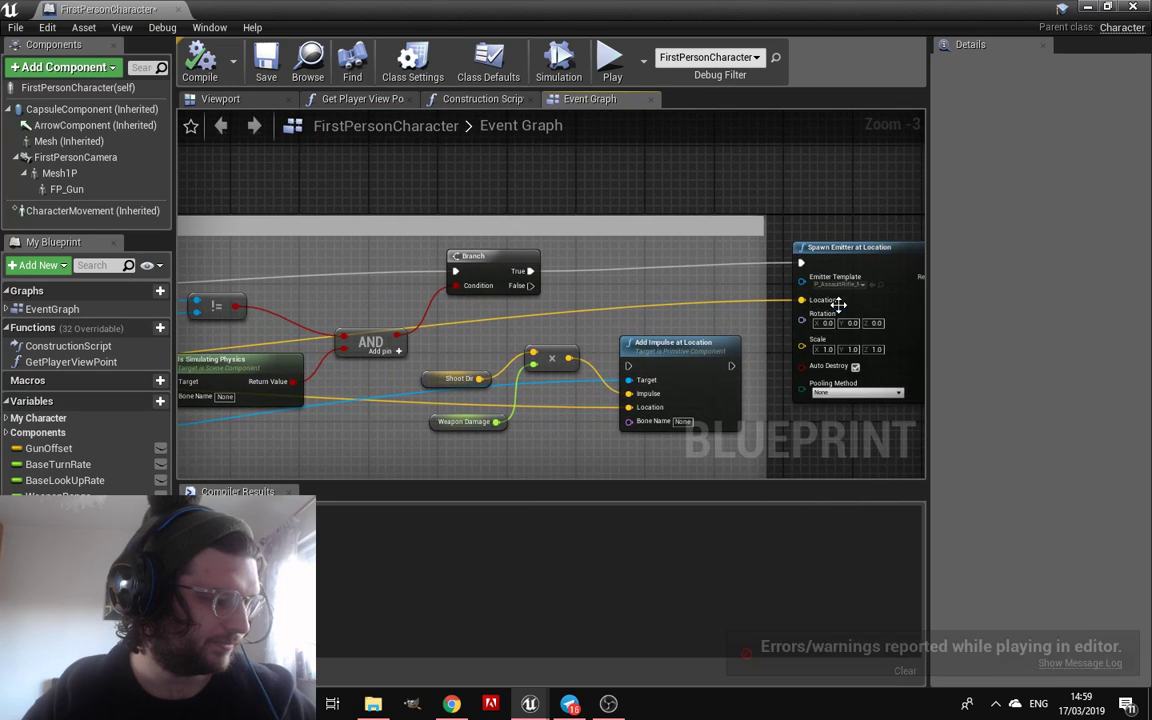
scroll(831, 289, "up", 1)
scroll(760, 308, "up", 1)
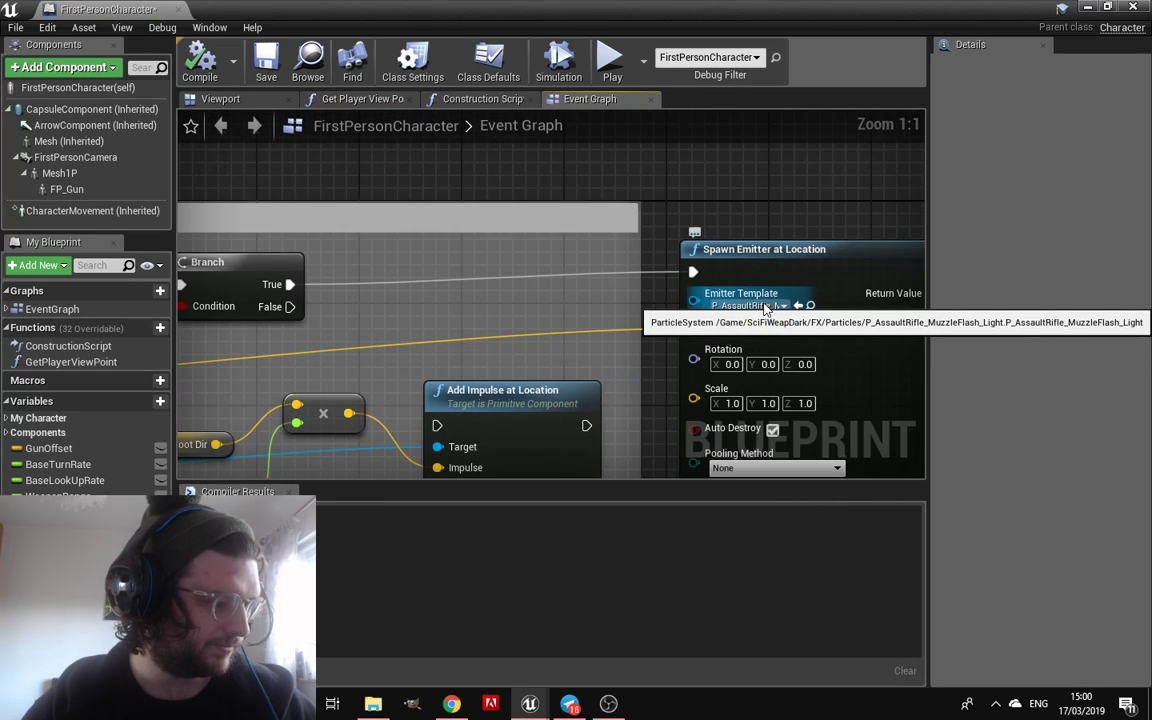
left_click(765, 306)
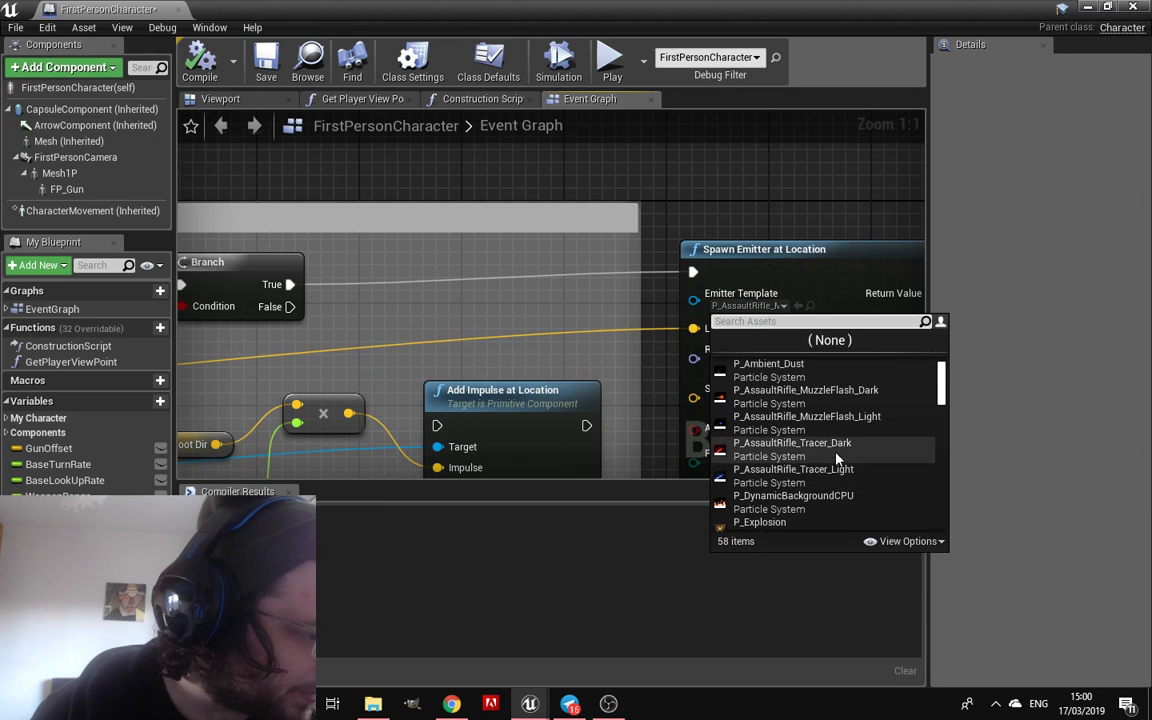
left_click(838, 478)
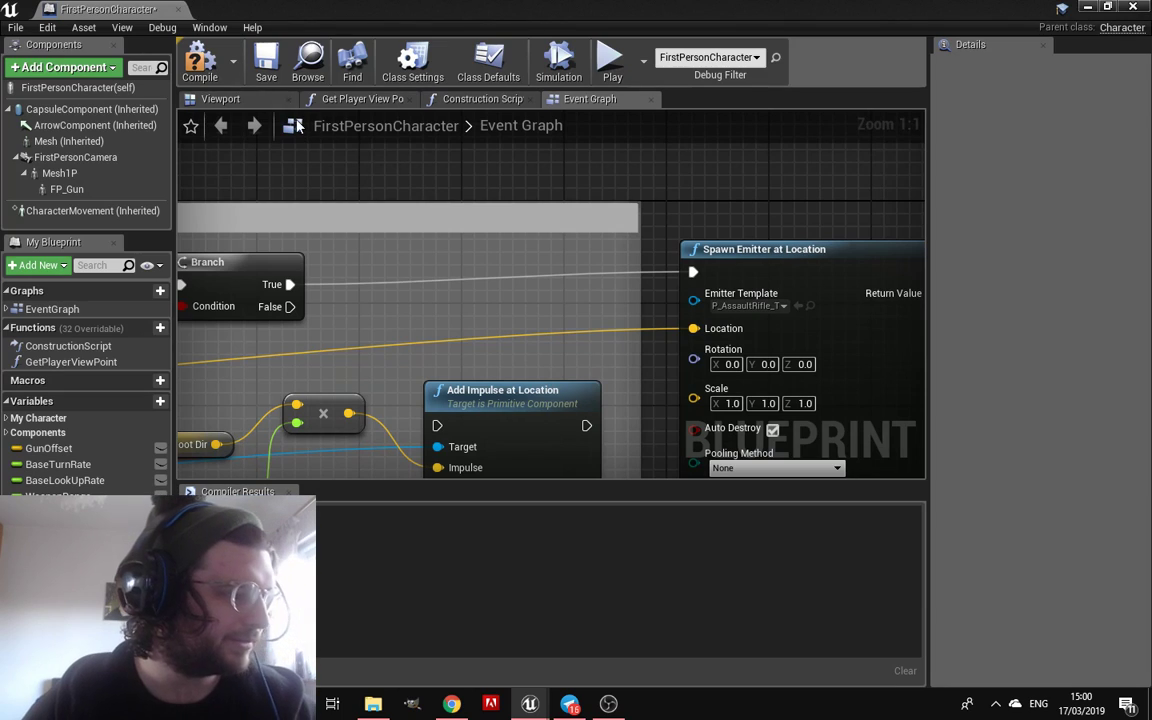
left_click(200, 60)
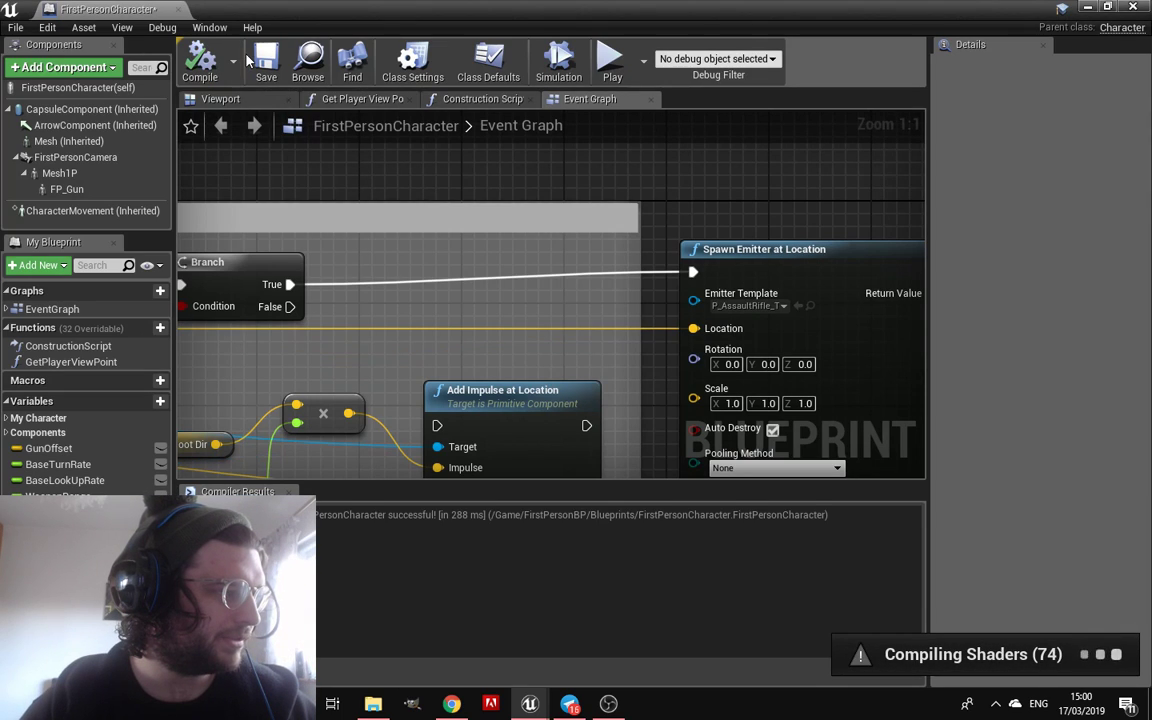
left_click(266, 60)
Close the blueprint and start a play-in-editor session, taking control of the game camera
left_click(180, 10)
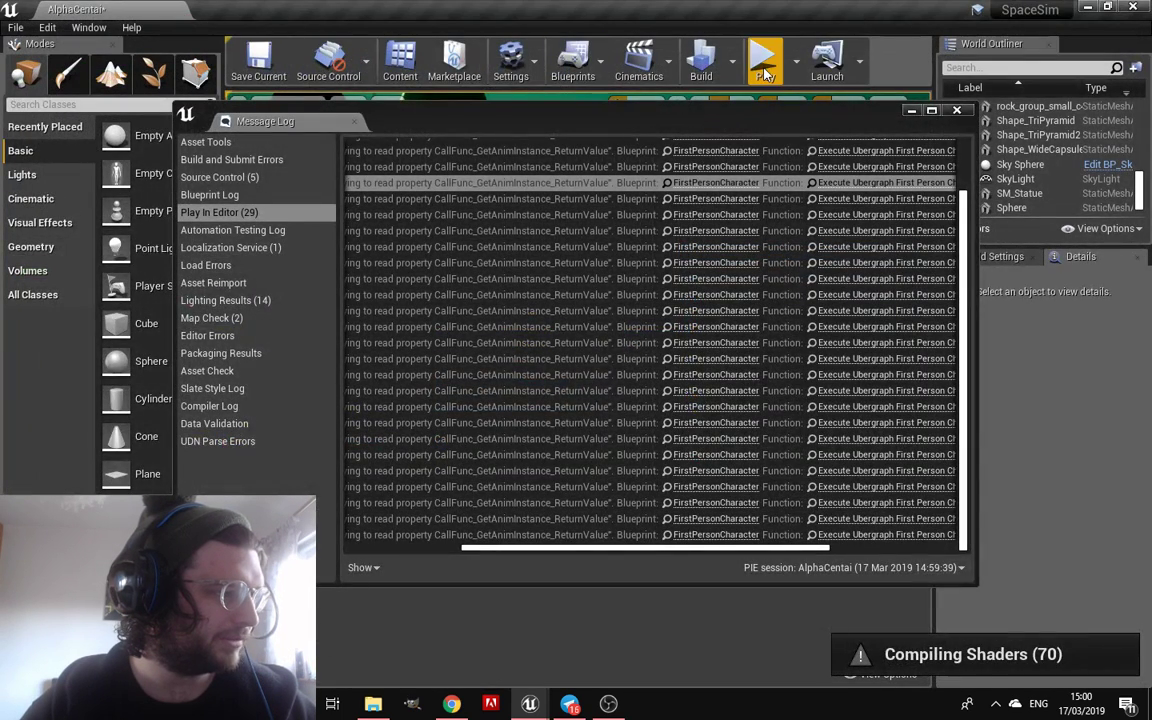
left_click(784, 63)
left_click(956, 110)
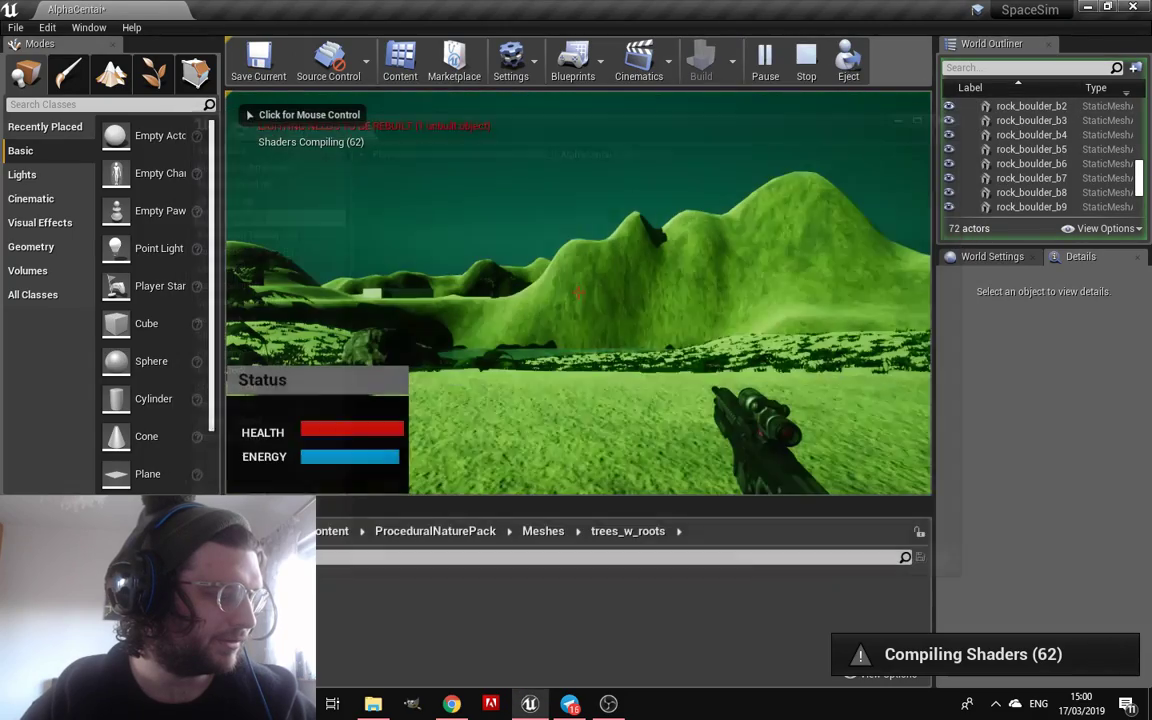
left_click(640, 300)
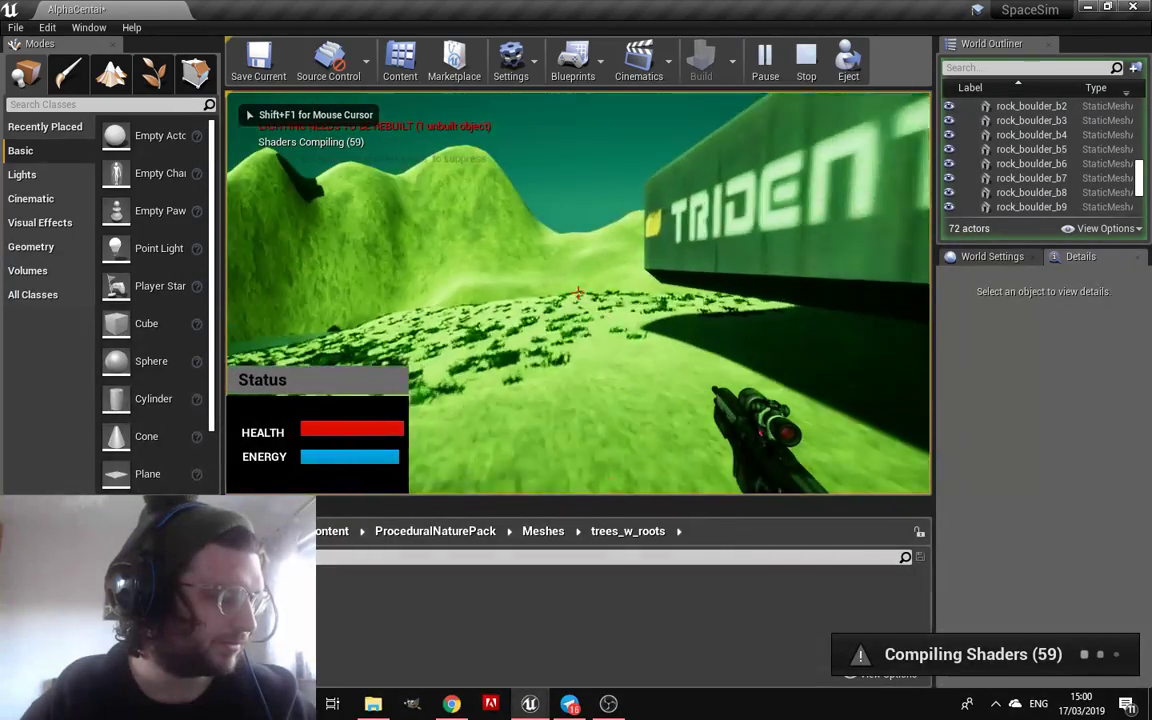
left_click(578, 292)
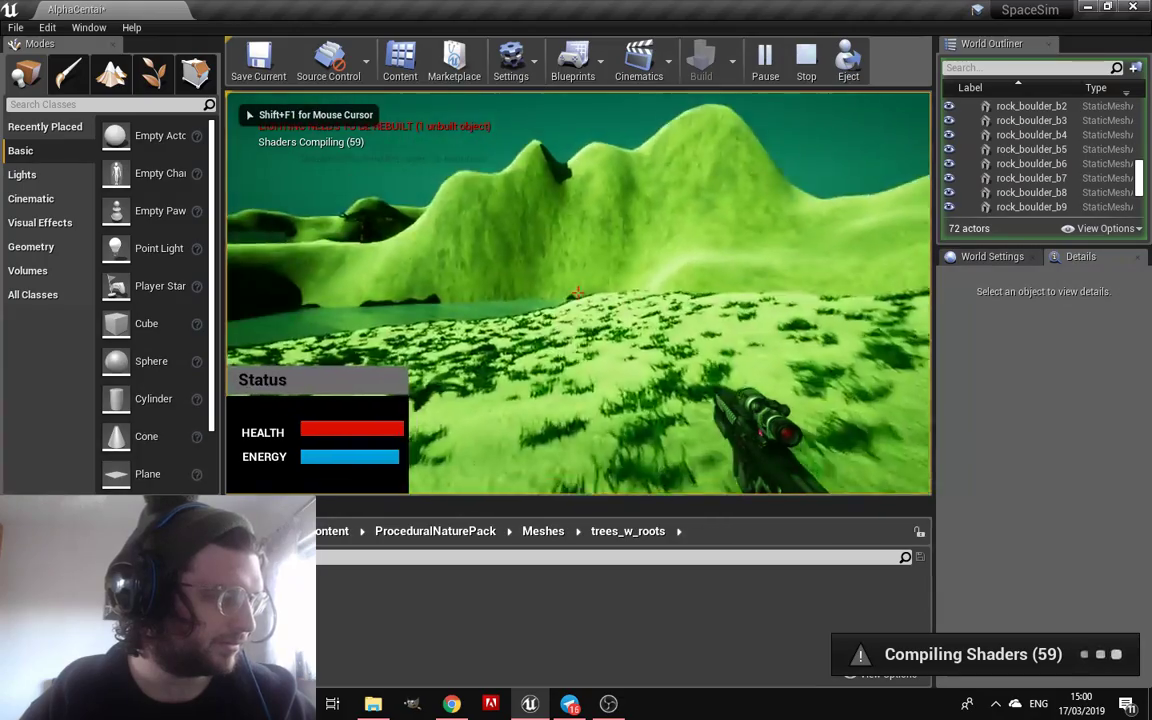
Walk the character past the trees and pyramid up the slope, then stop the session
key("w")
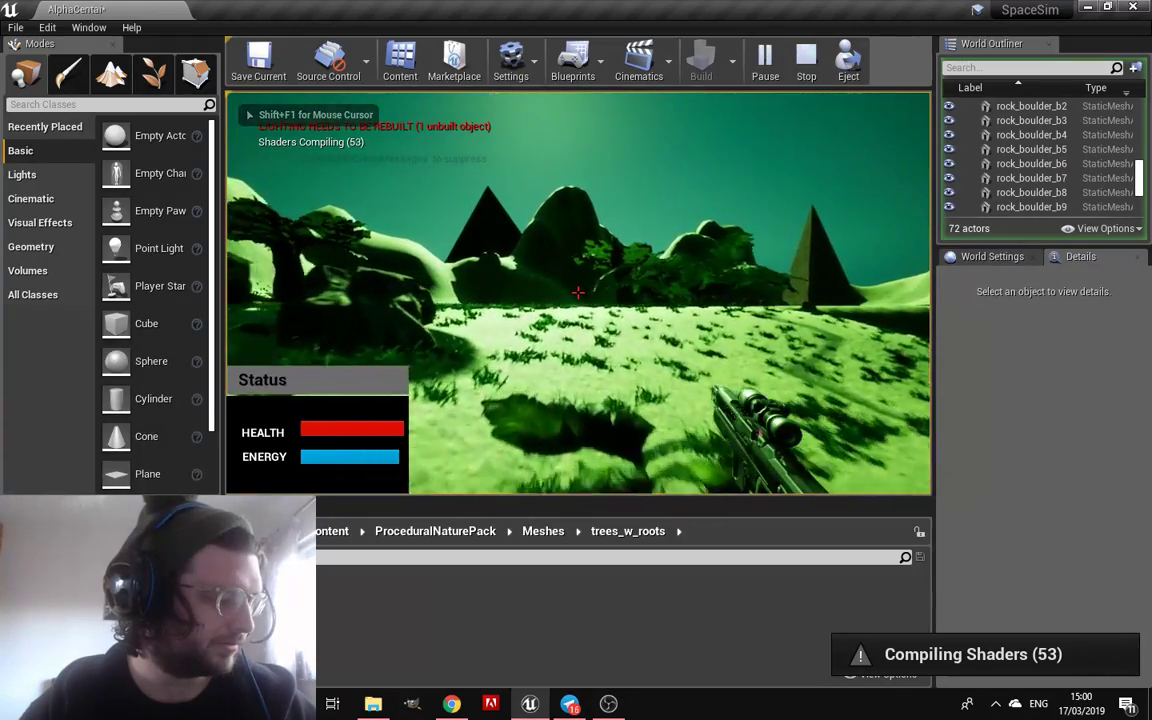
key("w")
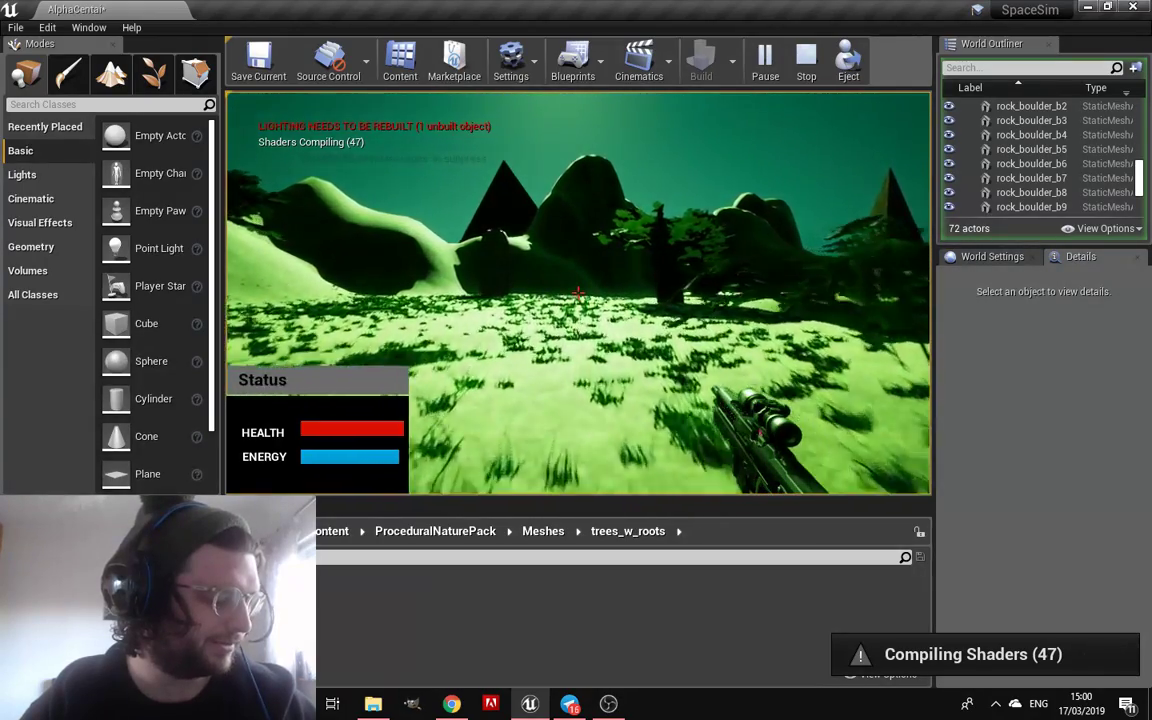
key("w")
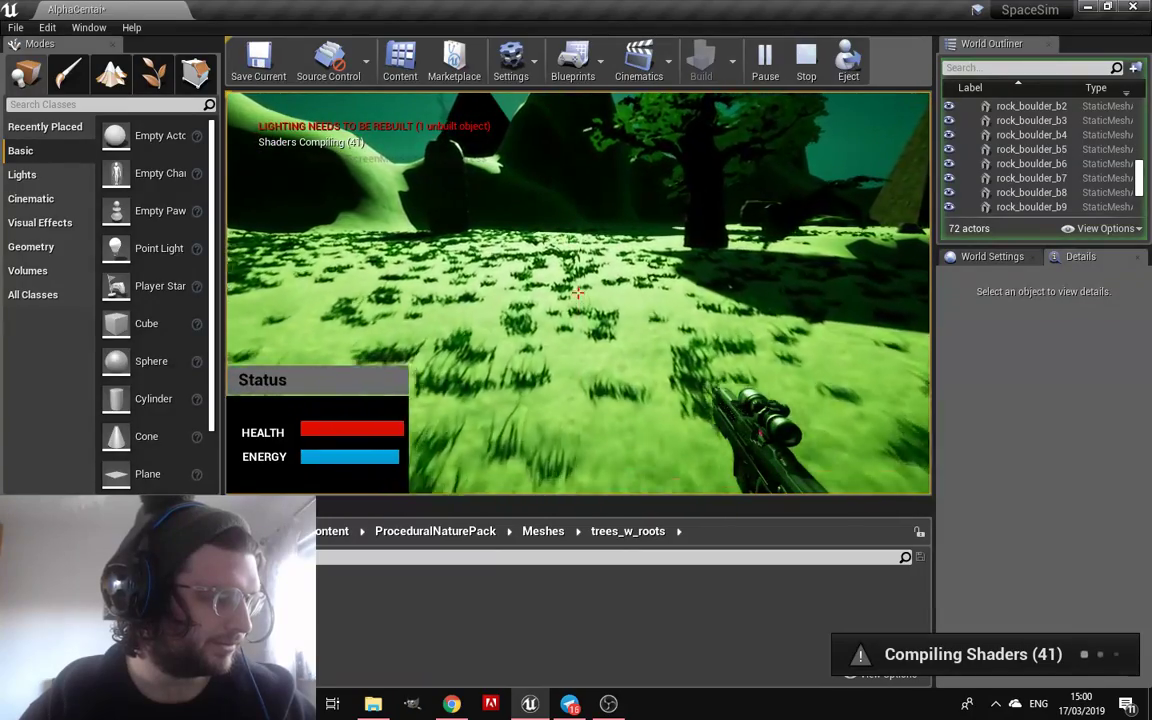
key("w")
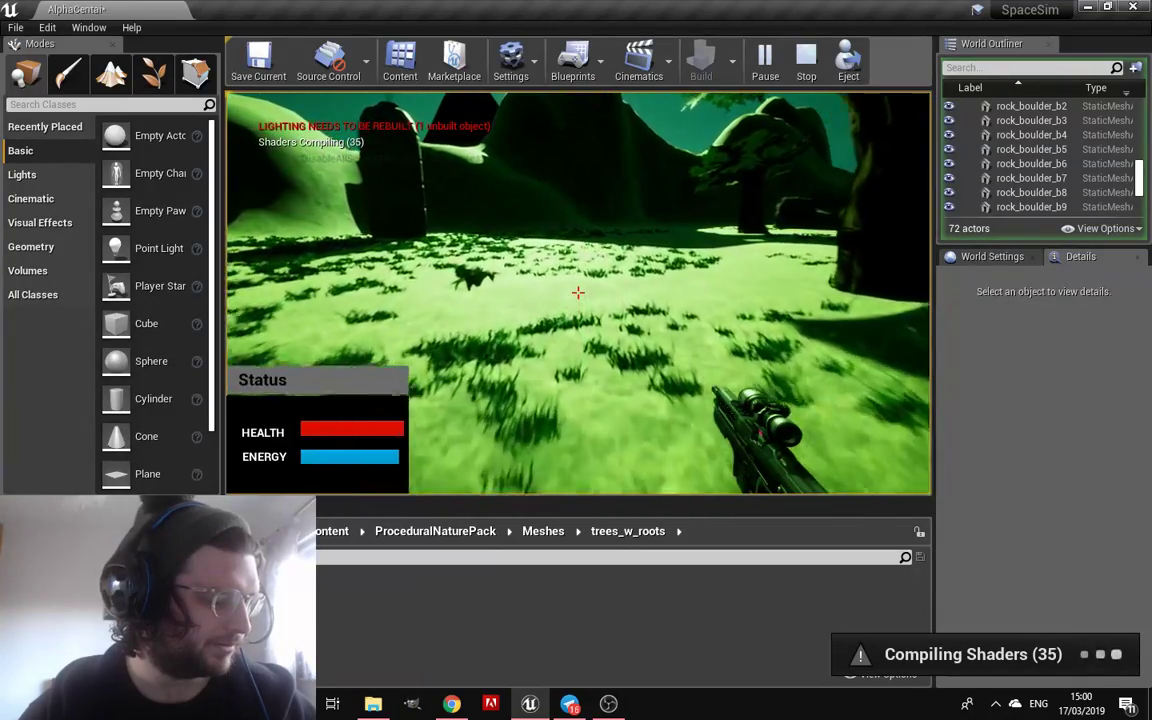
key("w")
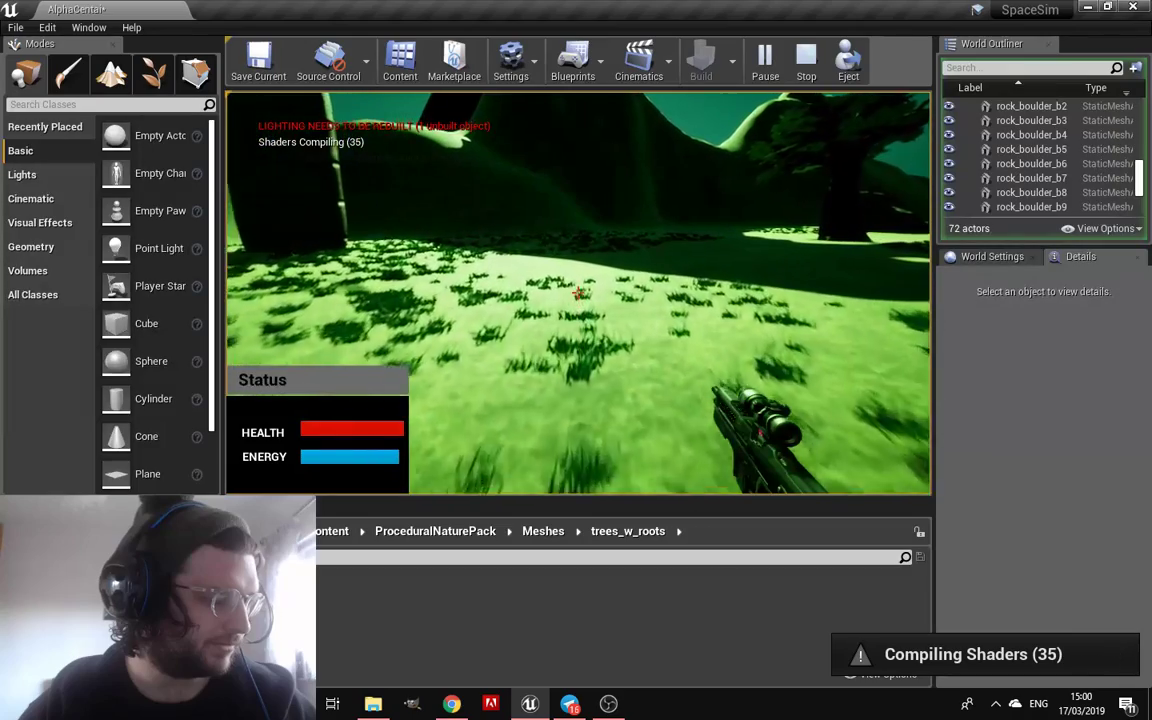
key("w")
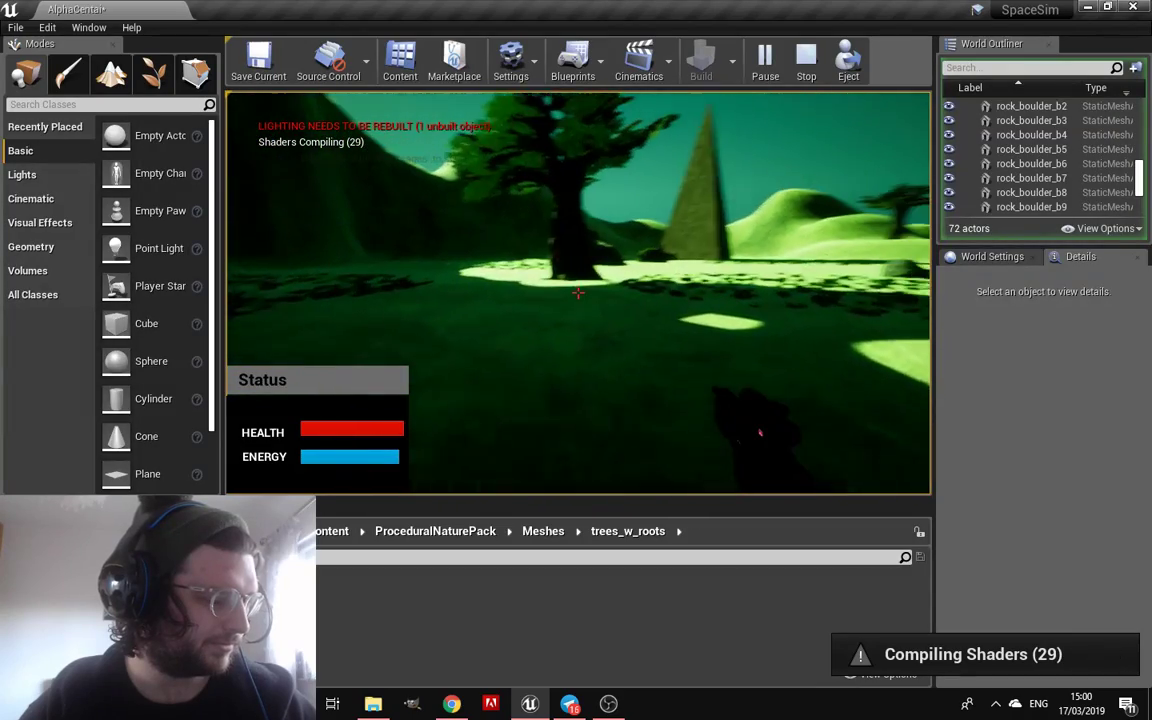
key("w")
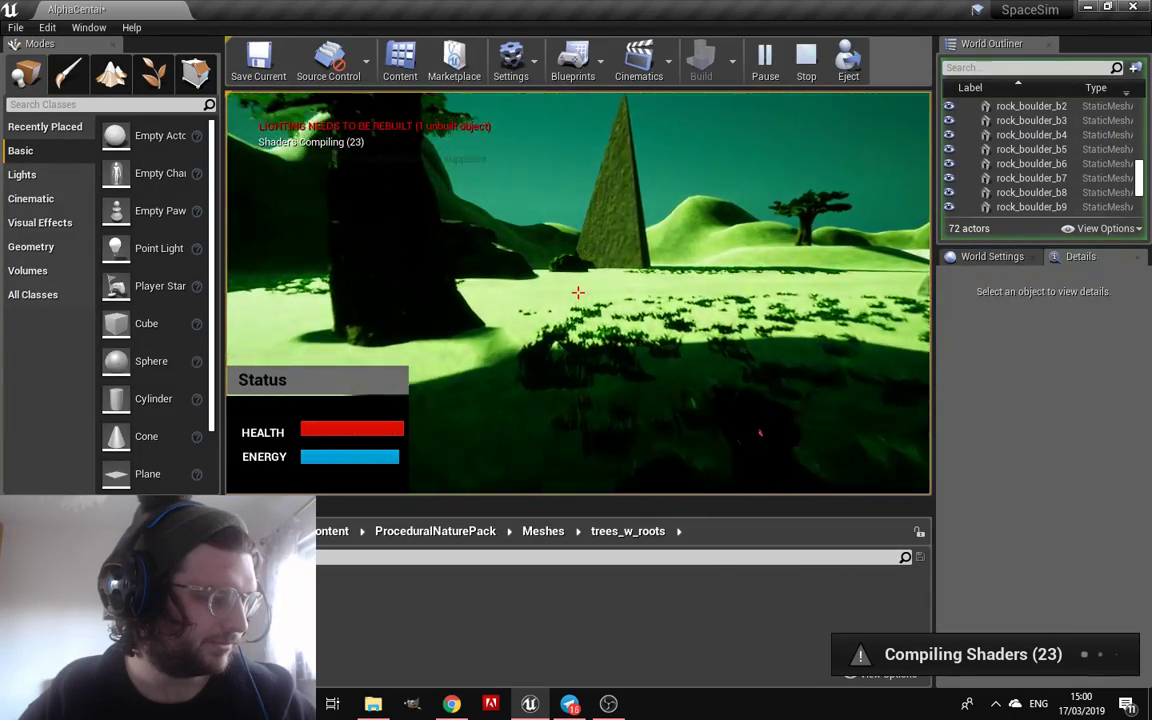
key("w")
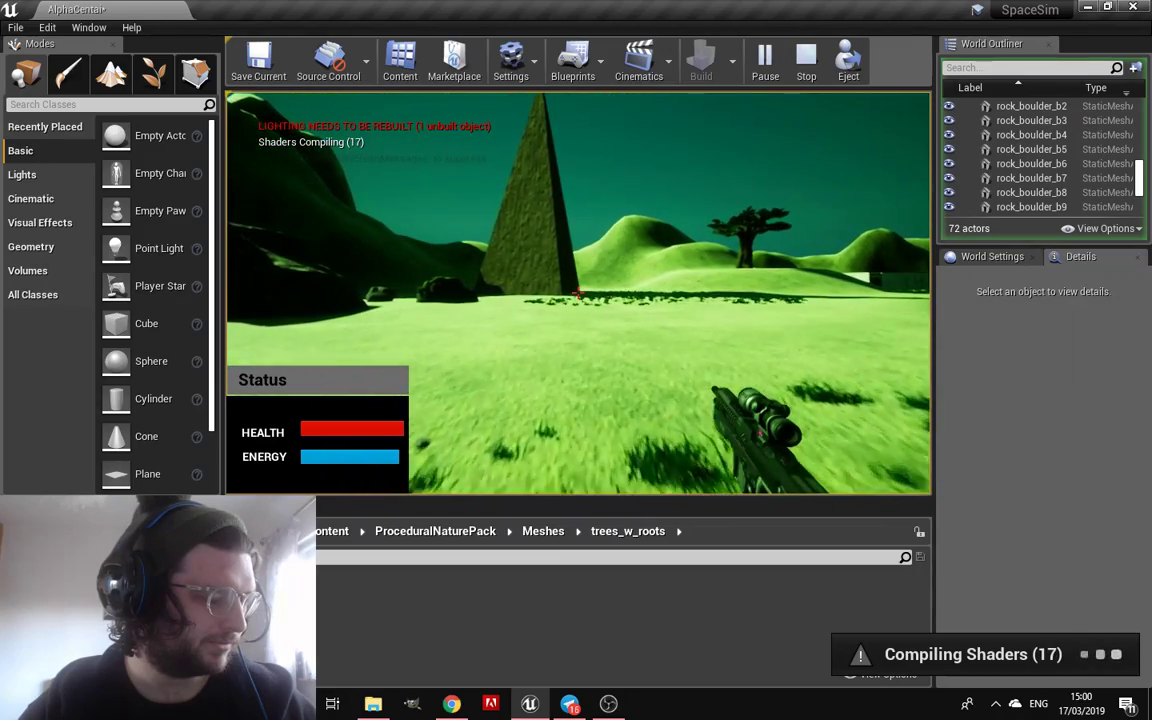
key("w")
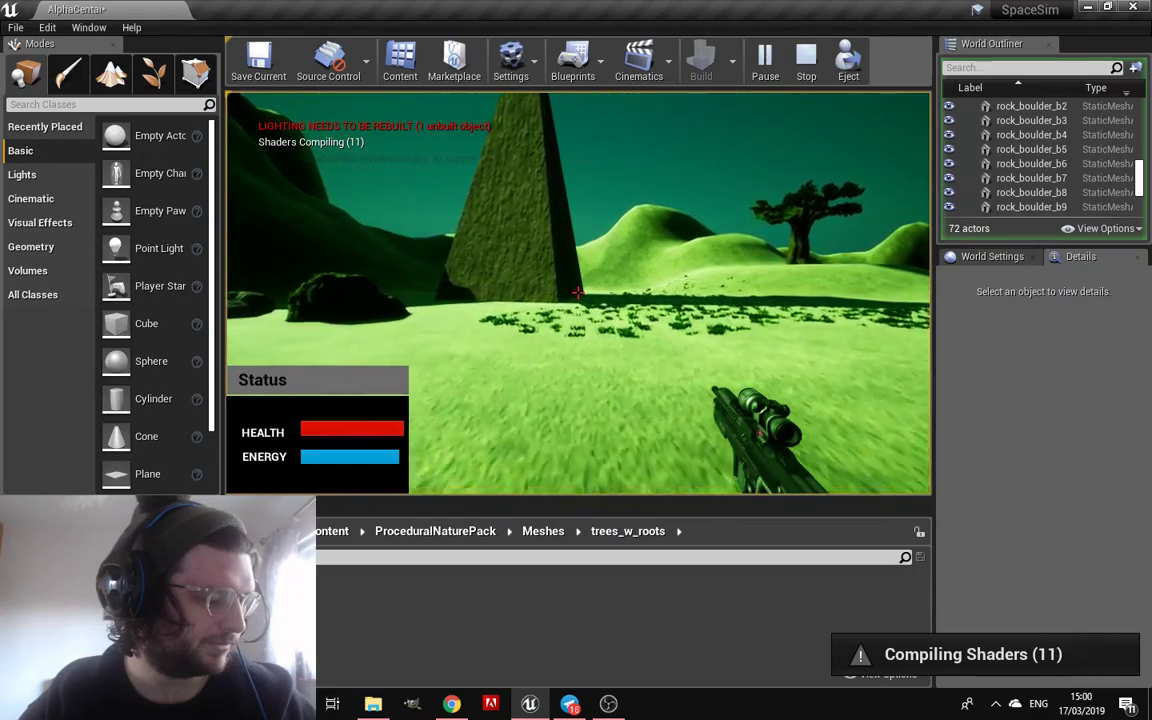
key("w")
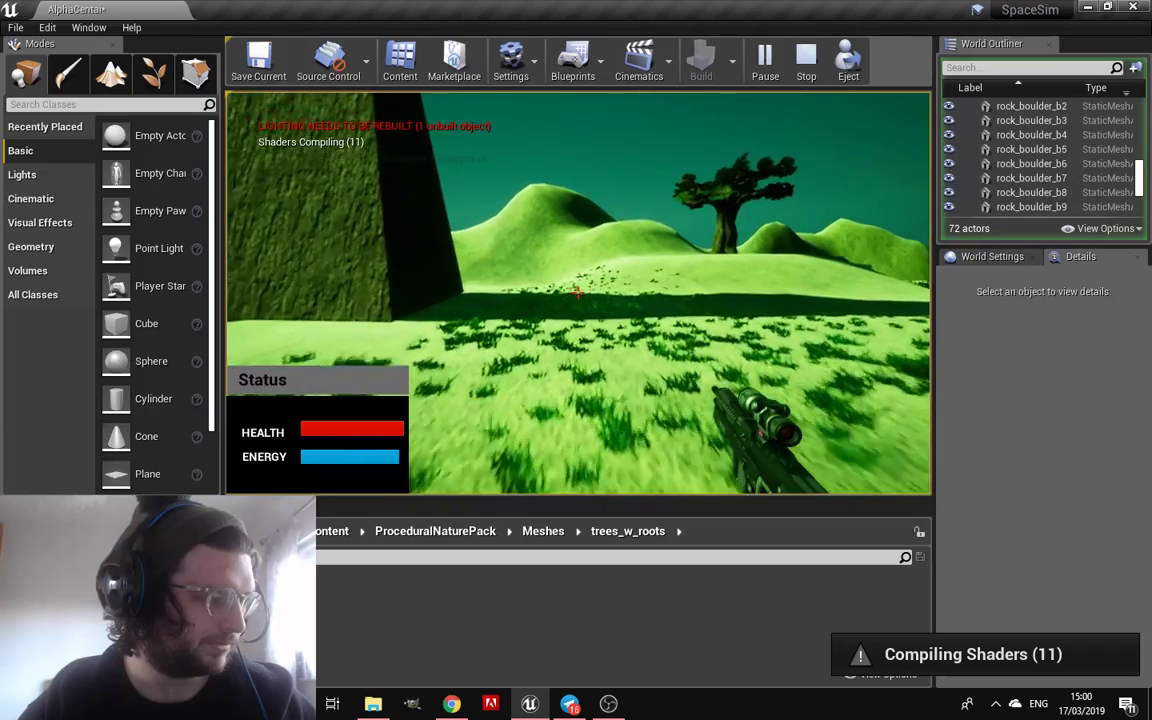
key("w")
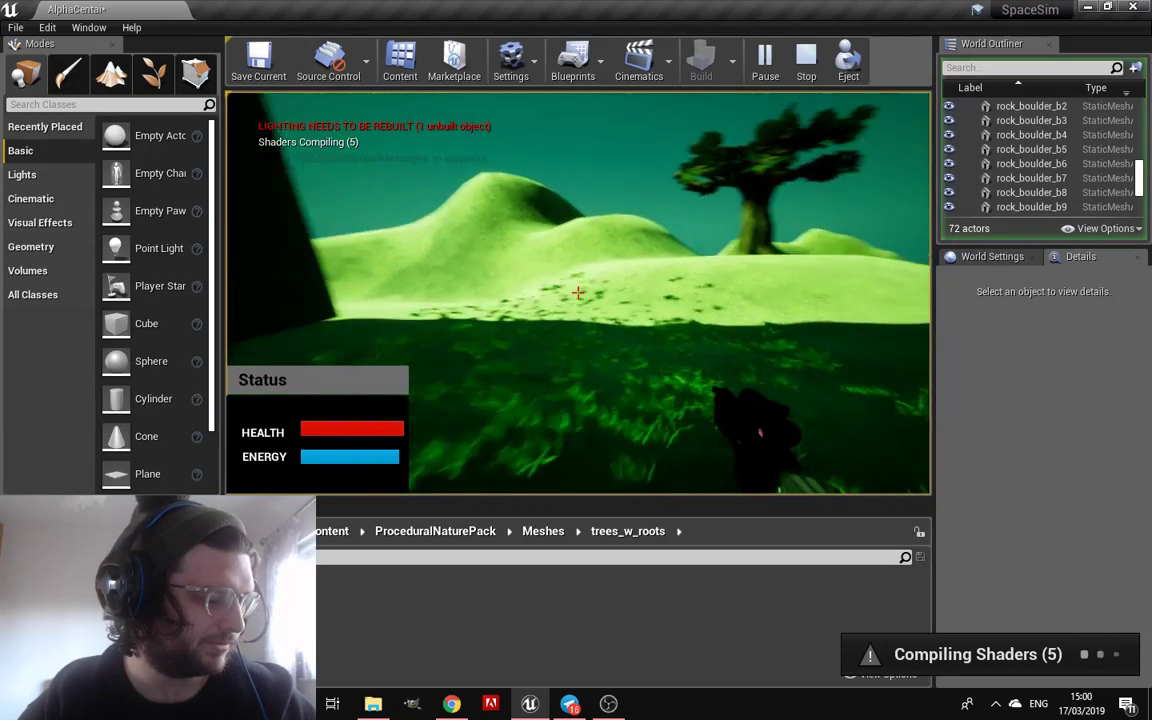
key("w")
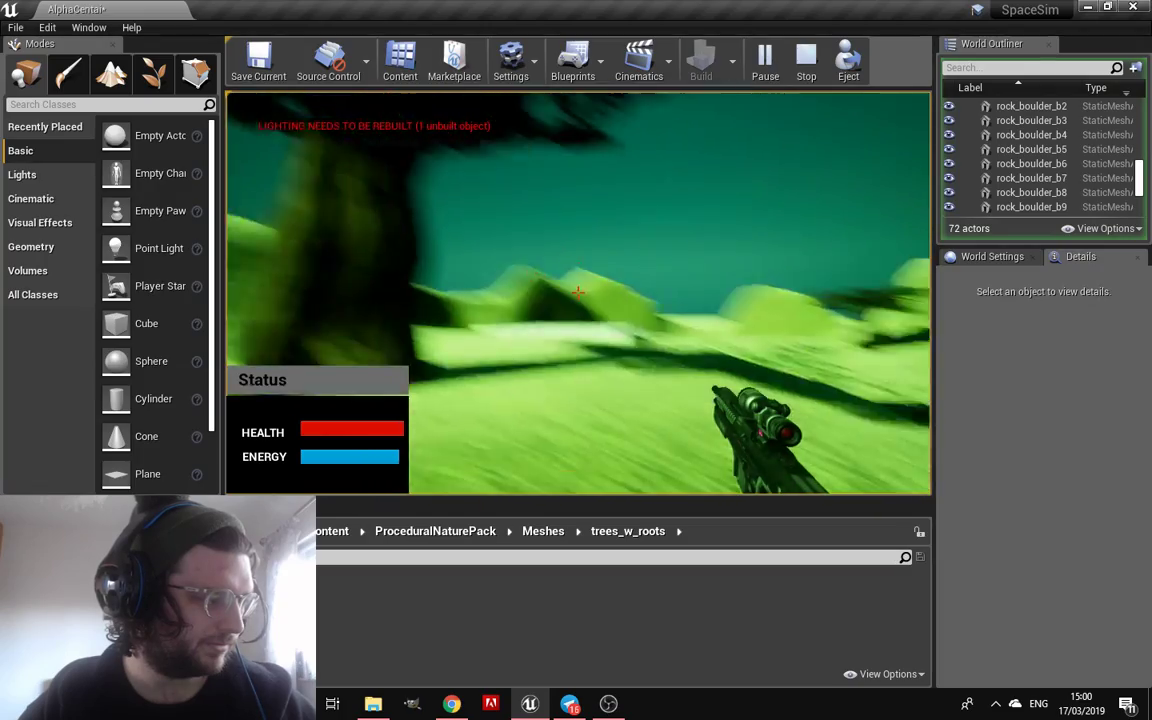
key("Escape")
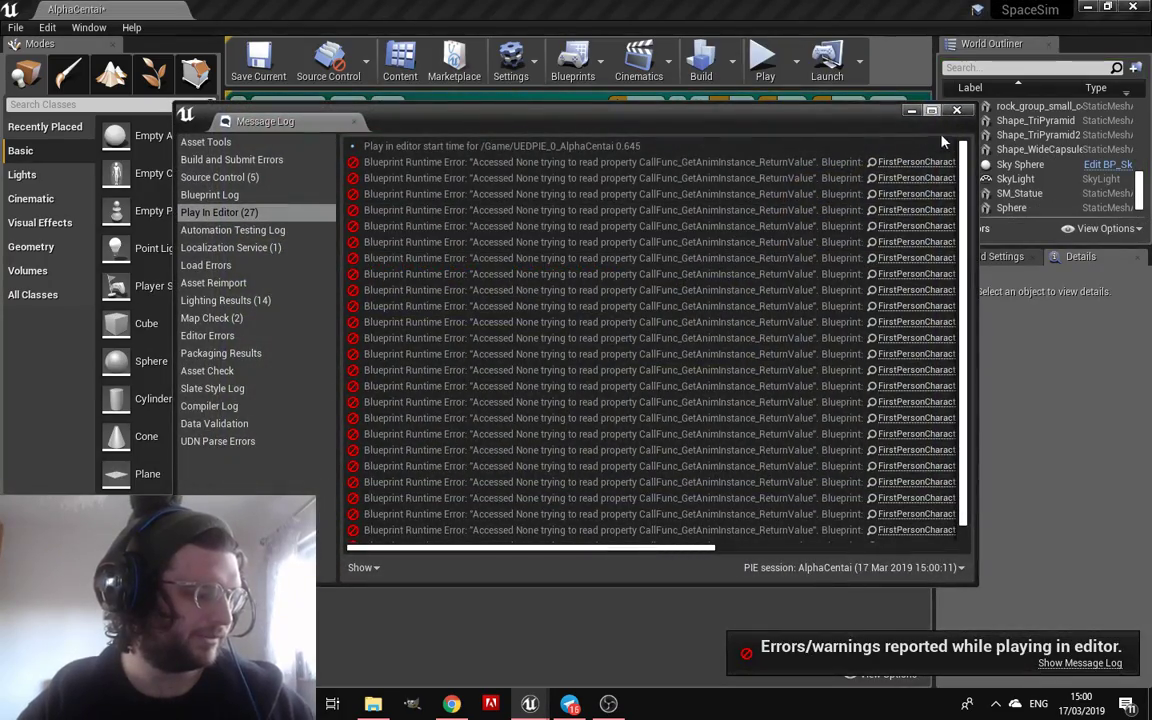
Reopen FirstPersonCharacter, break Branch True from Spawn Emitter and connect it to Add Impulse at Location
scroll(750, 270, "down", 1)
scroll(735, 262, "right", 3)
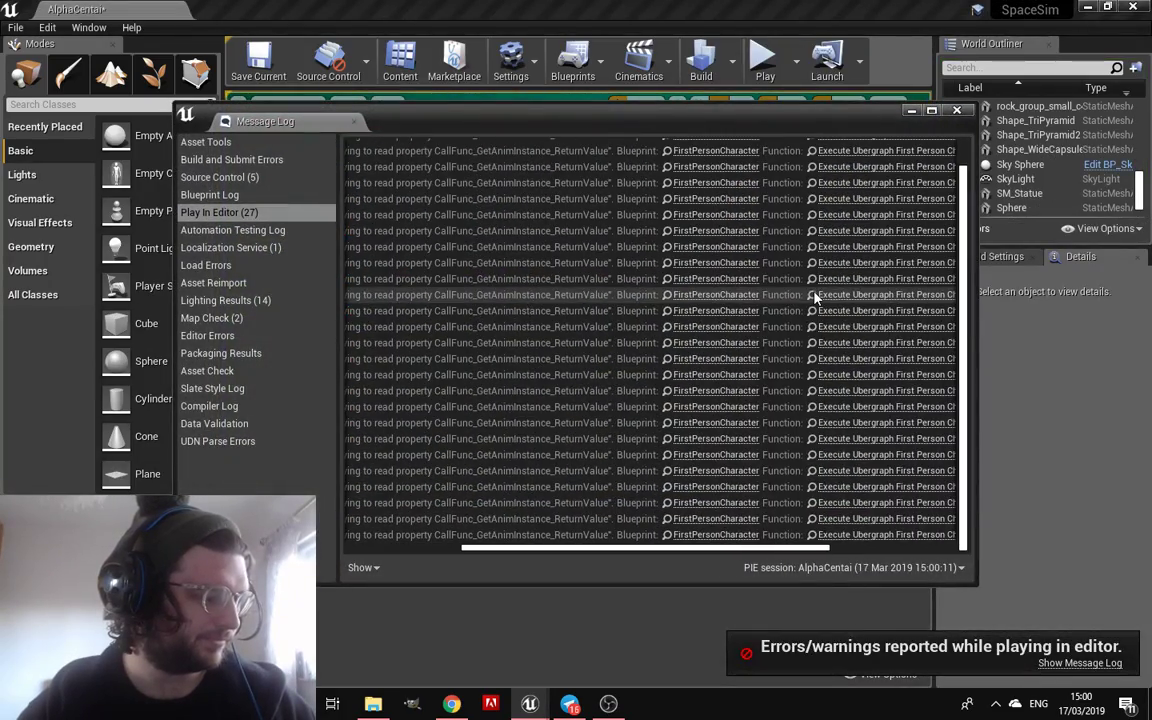
left_click(700, 534)
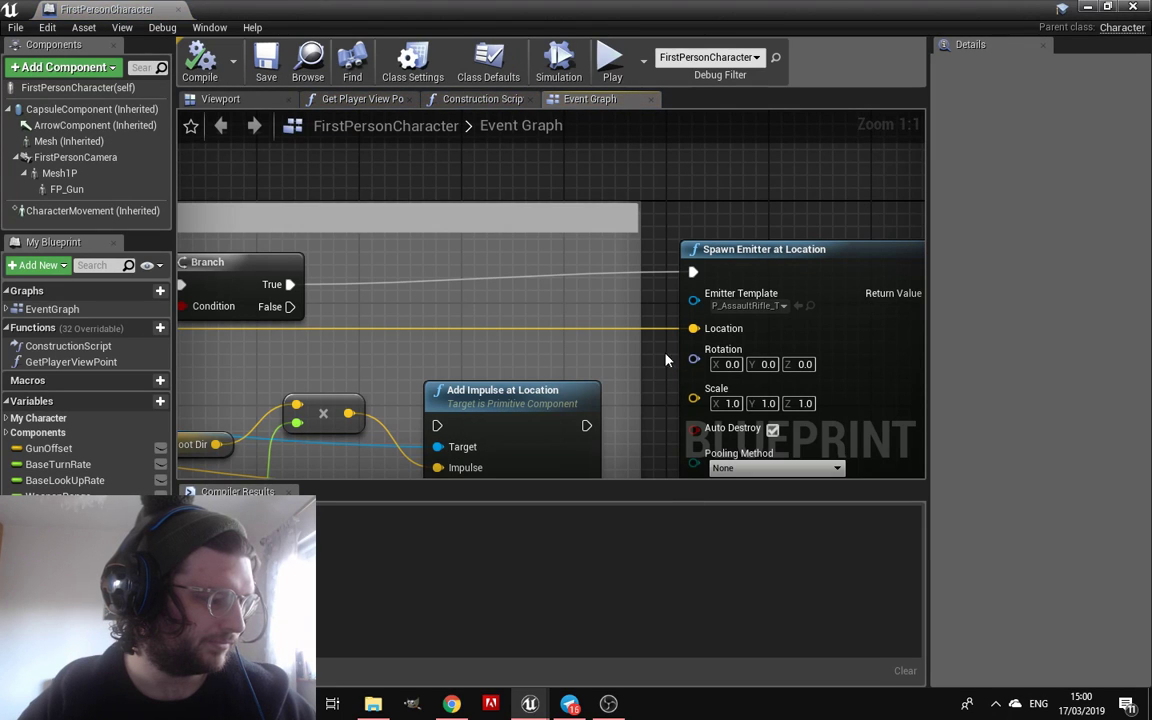
scroll(666, 359, "down", 1)
scroll(650, 355, "down", 1)
scroll(650, 355, "up", 1)
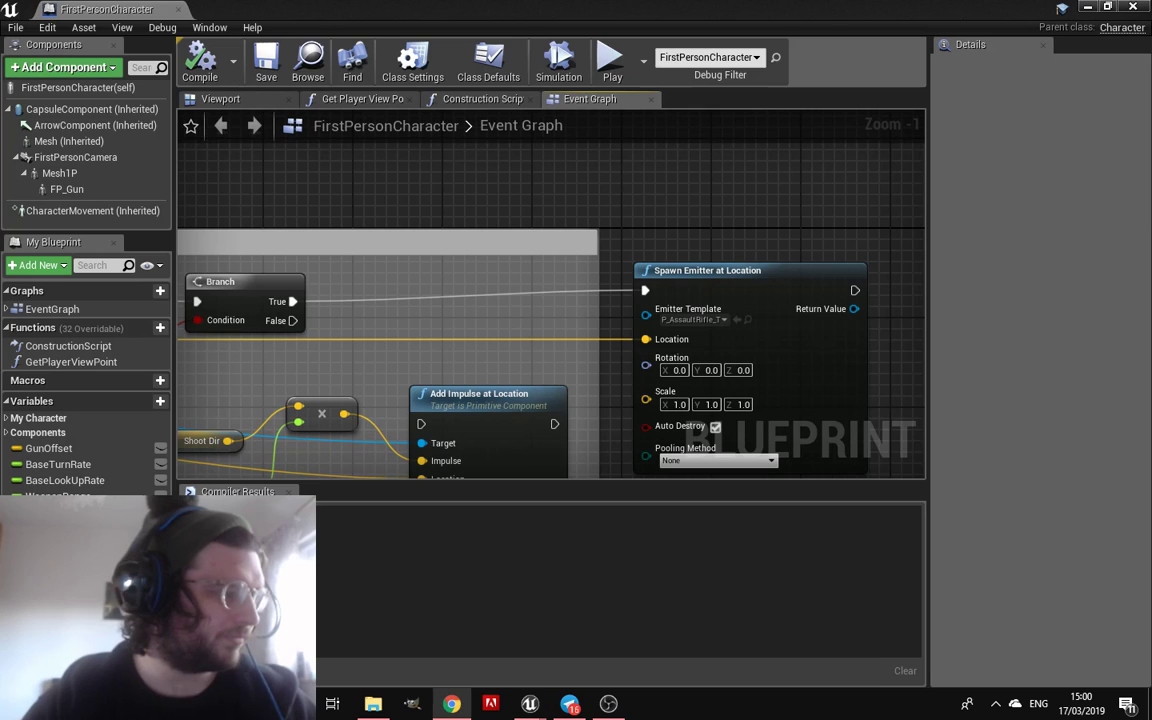
mouse_move(332, 257)
right_mouse_down()
mouse_move(860, 296)
mouse_move(1062, 283)
right_mouse_up()
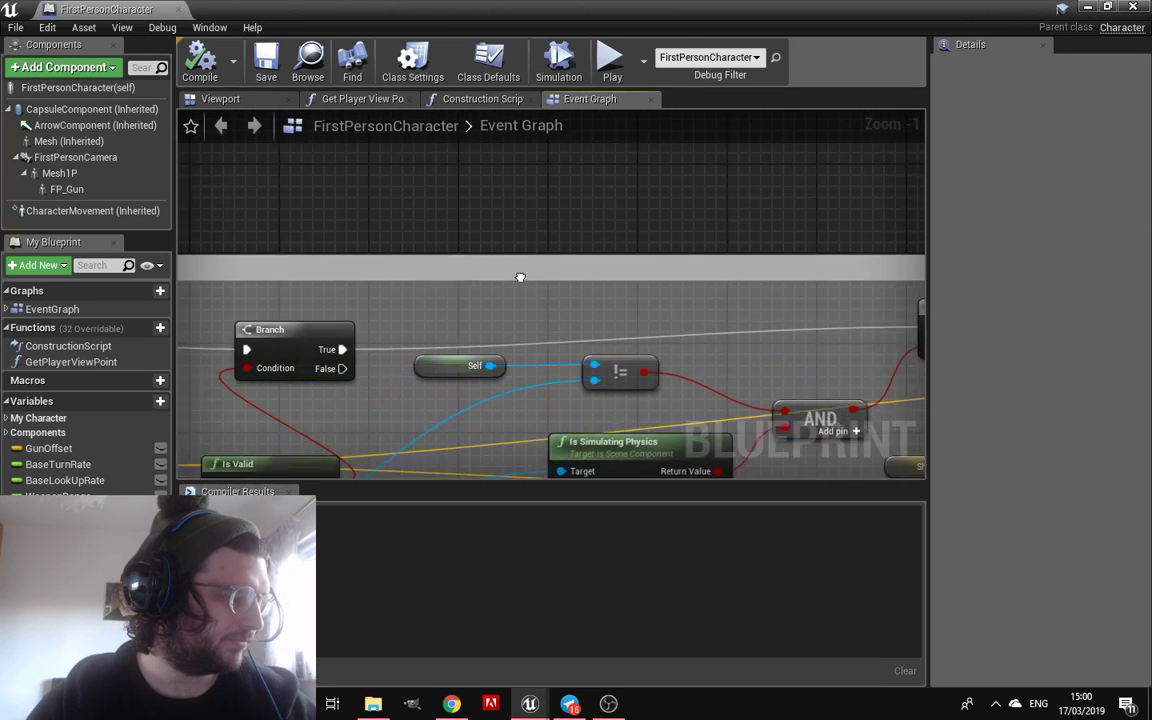
scroll(520, 275, "down", 2)
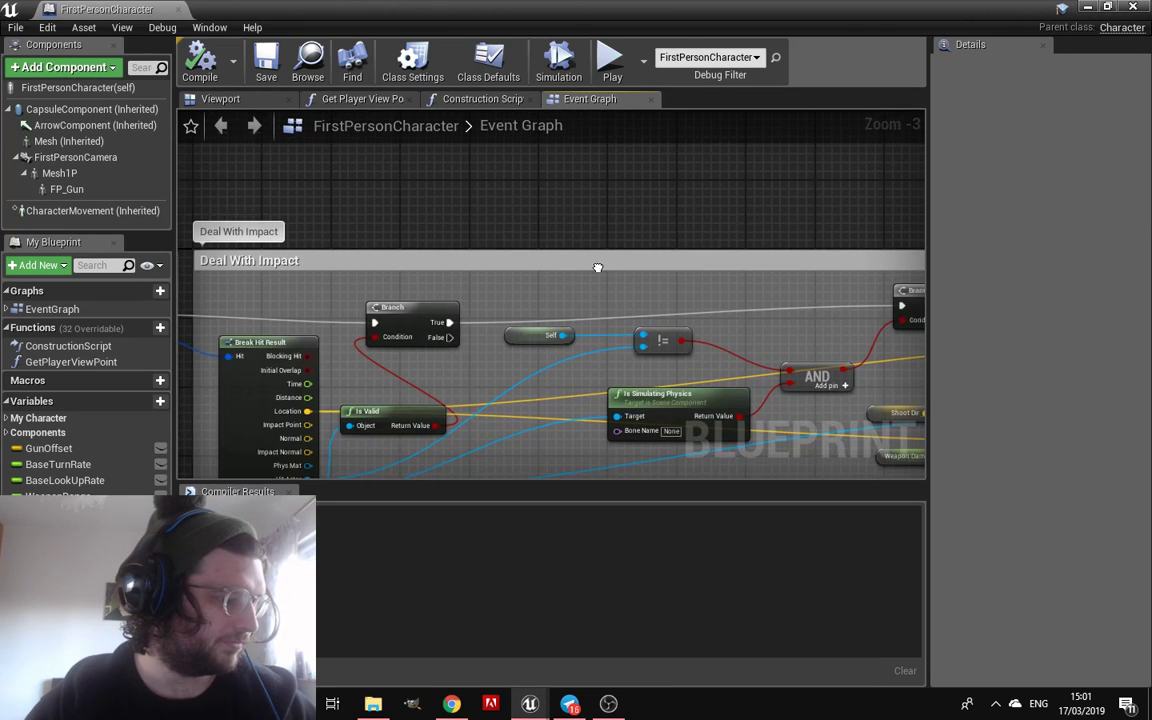
right_click_drag(597, 267, 263, 249)
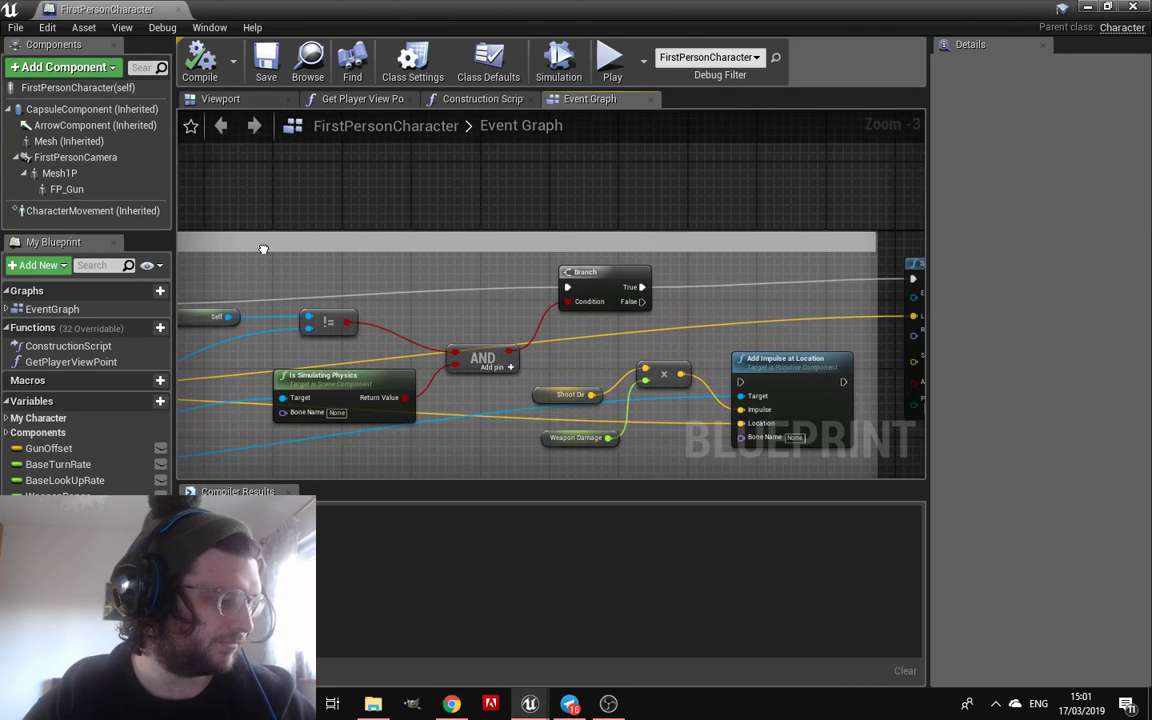
right_click(645, 288)
left_click(687, 326)
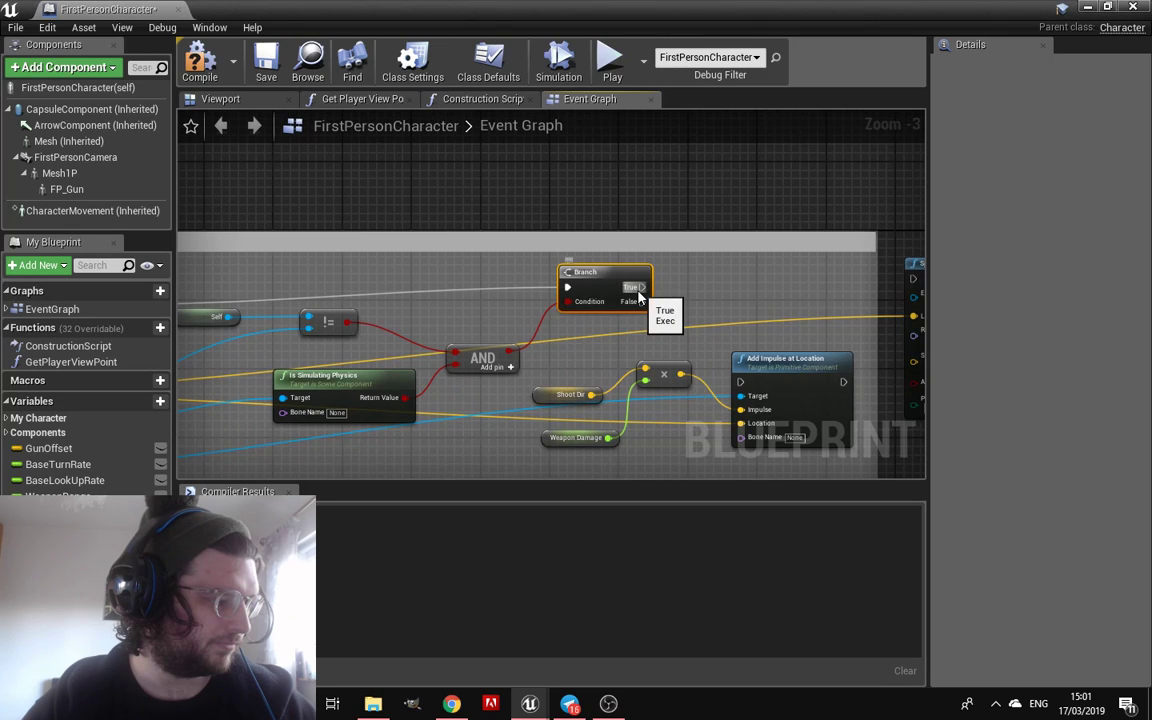
left_click_drag(752, 393, 742, 383)
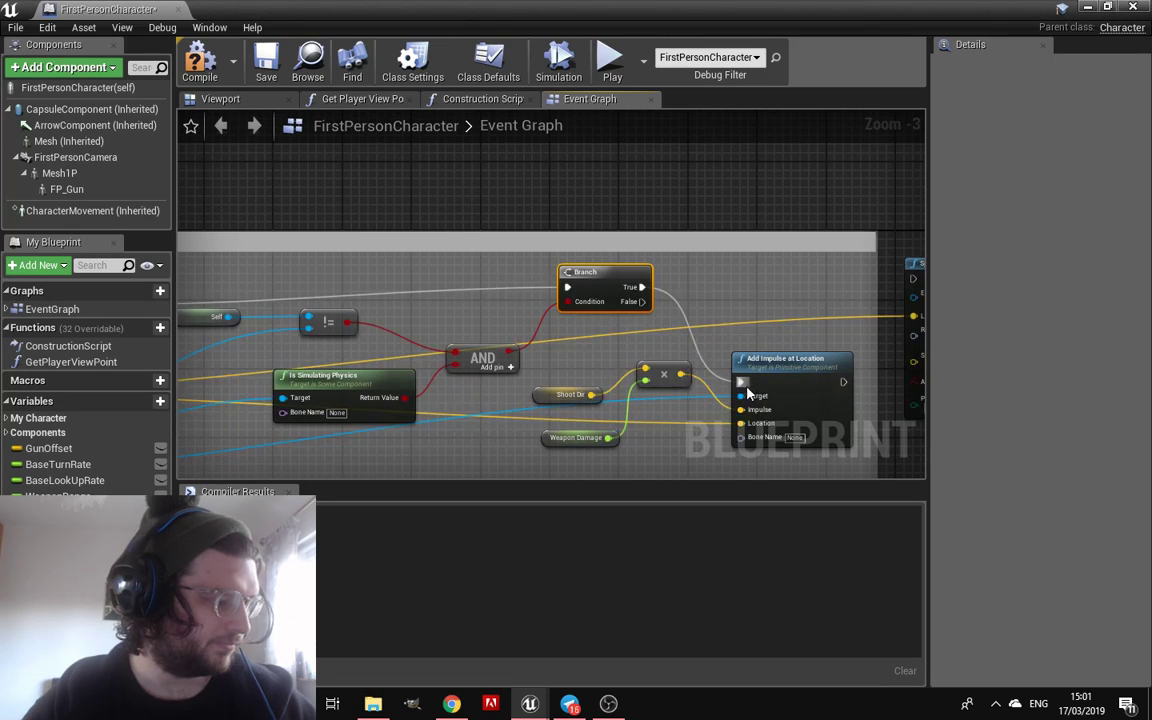
Move the Spawn Emitter at Location node above the Branch node
right_click_drag(690, 297, 838, 330)
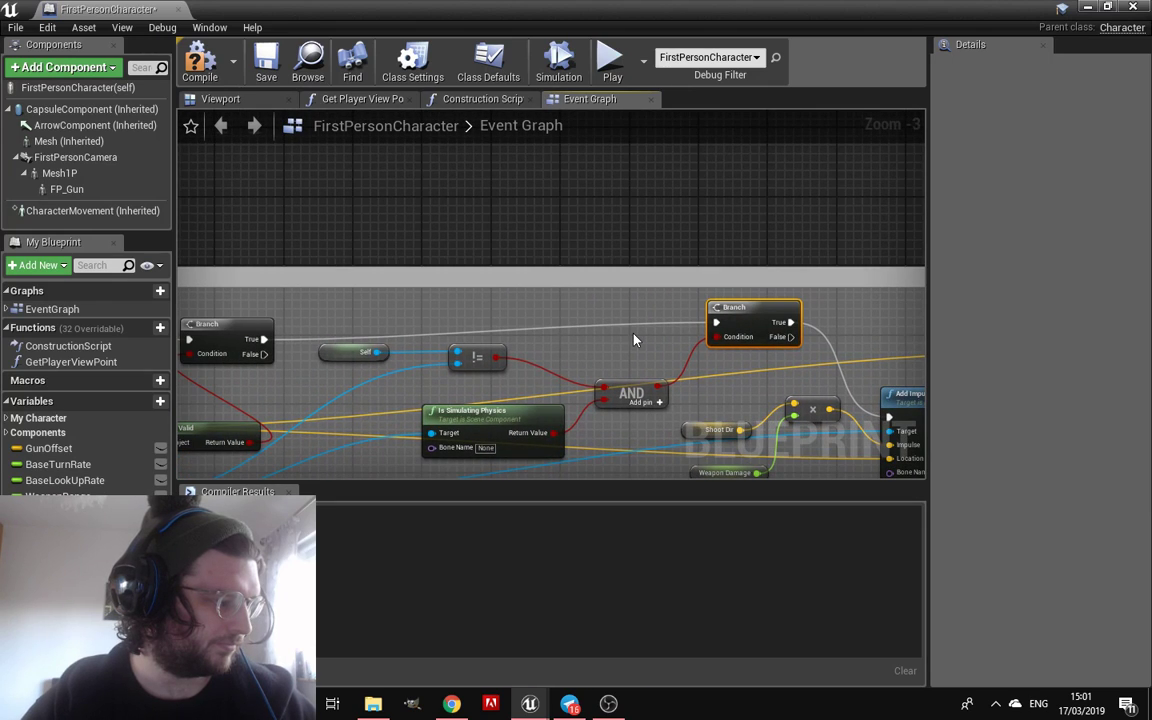
right_click_drag(633, 347, 830, 327)
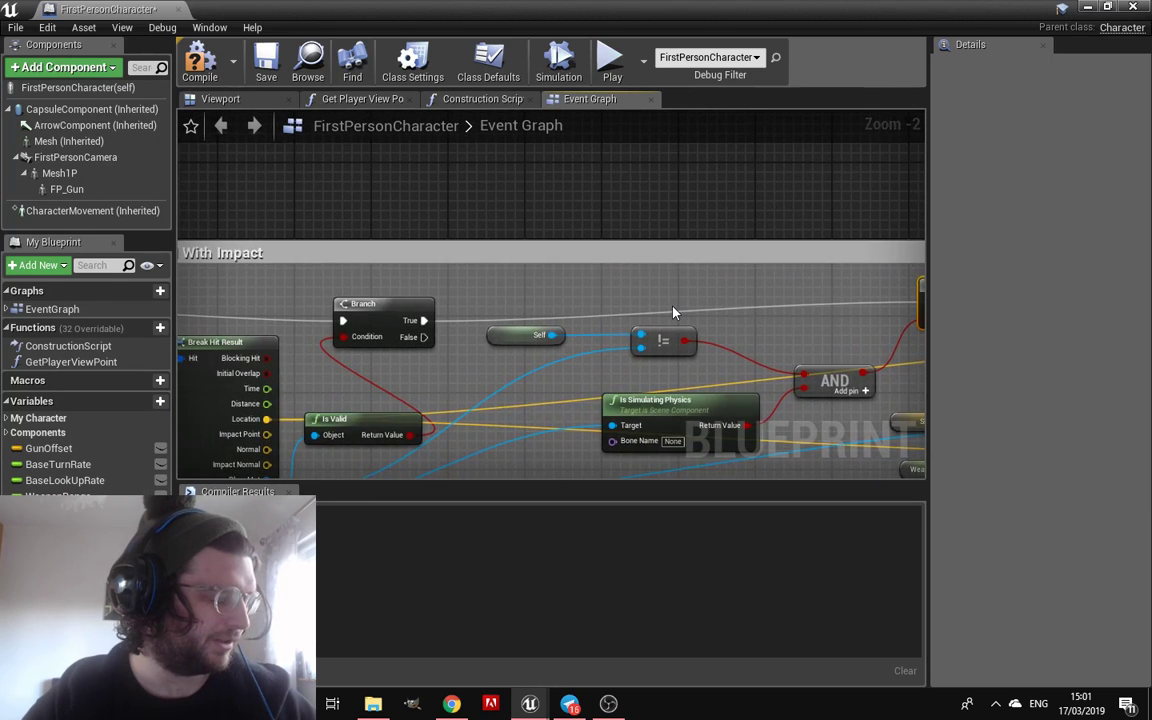
scroll(673, 313, "down", 1)
right_click_drag(673, 313, 569, 282)
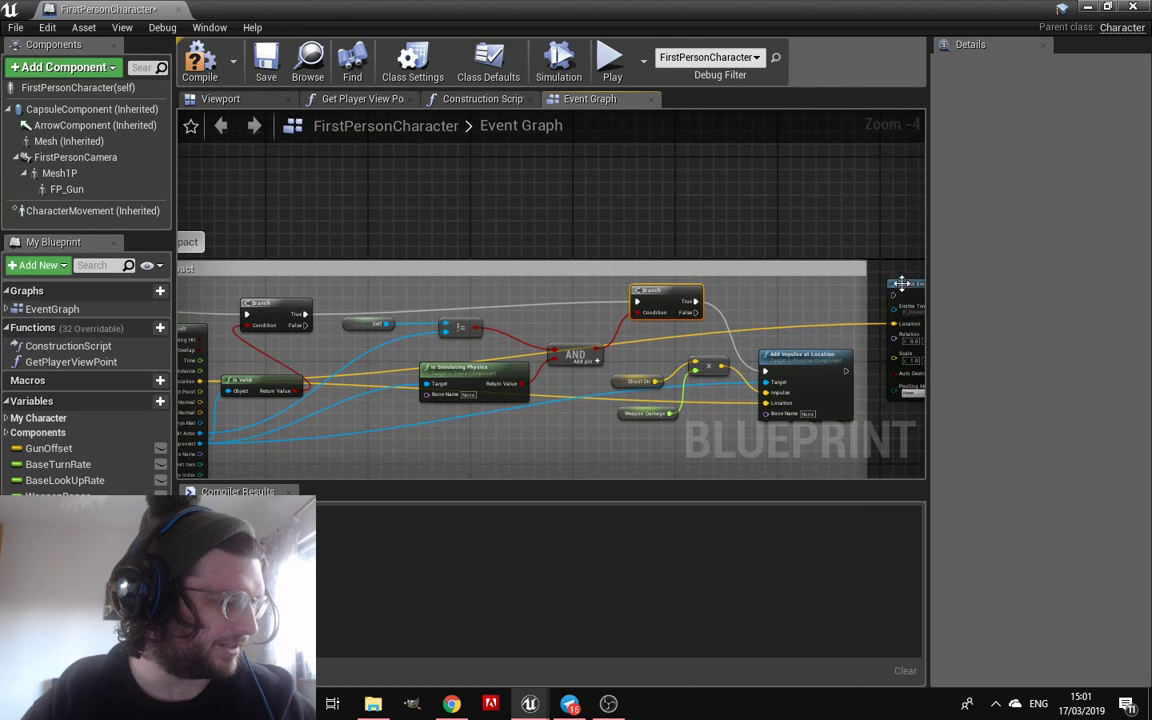
left_click_drag(893, 295, 692, 302)
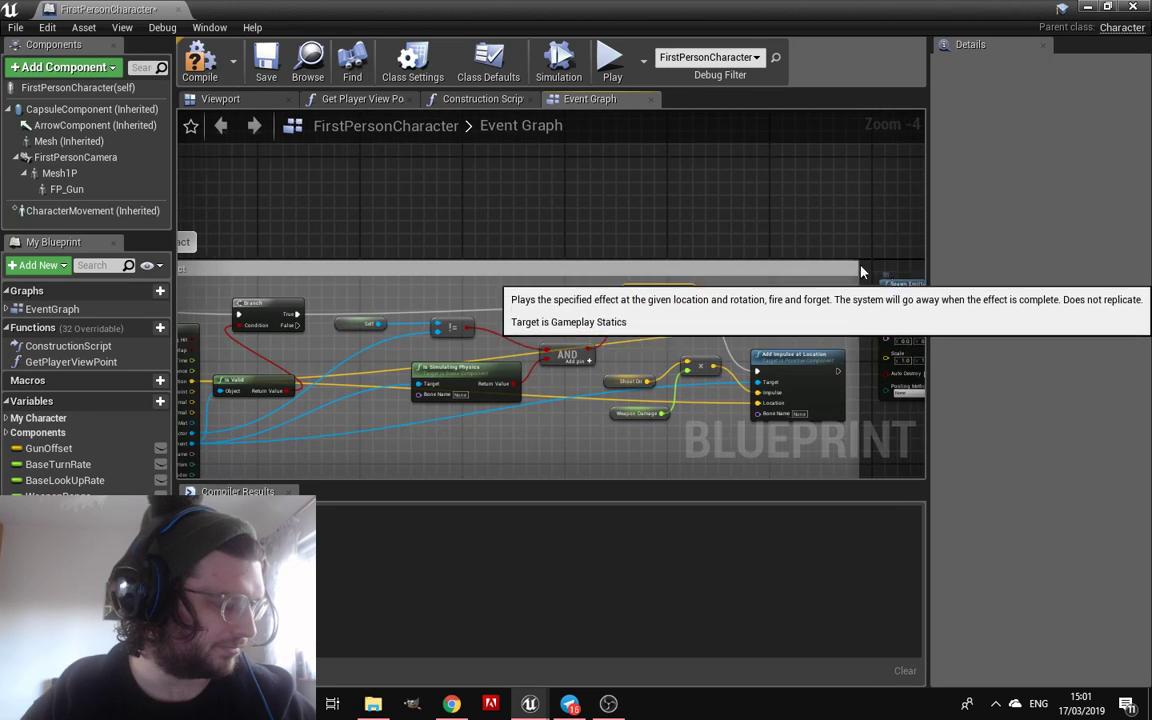
mouse_move(895, 284)
left_mouse_down()
mouse_move(600, 190)
mouse_move(365, 237)
left_mouse_up()
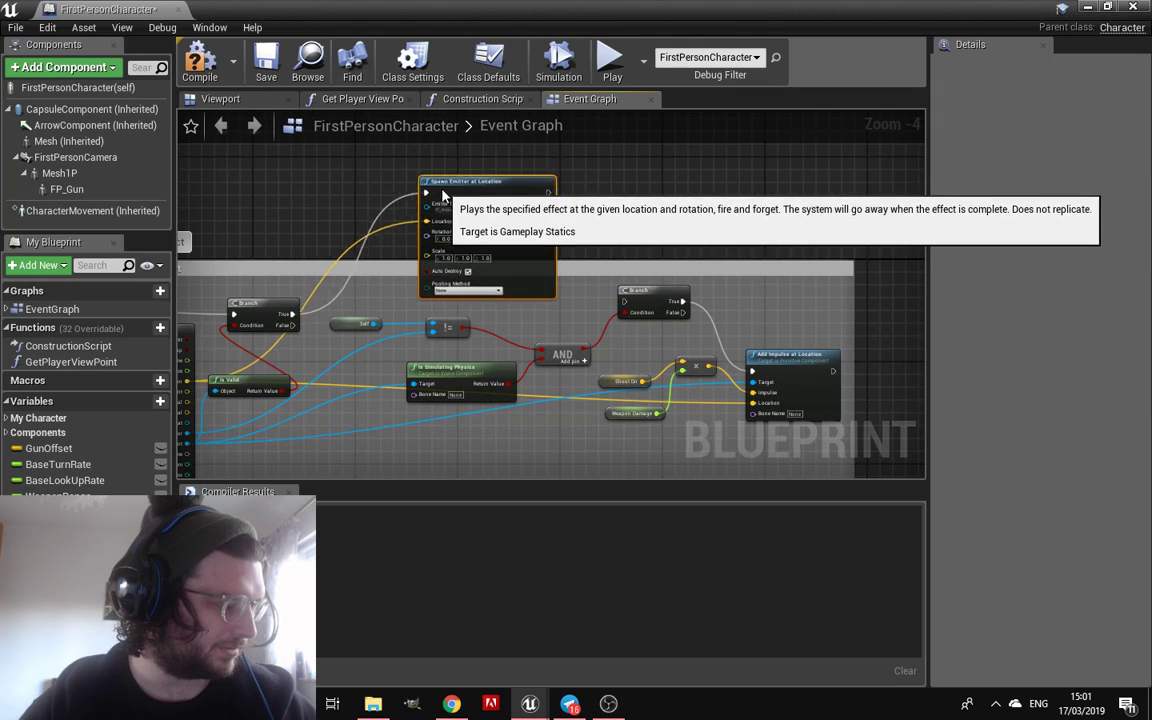
right_click_drag(365, 237, 680, 258)
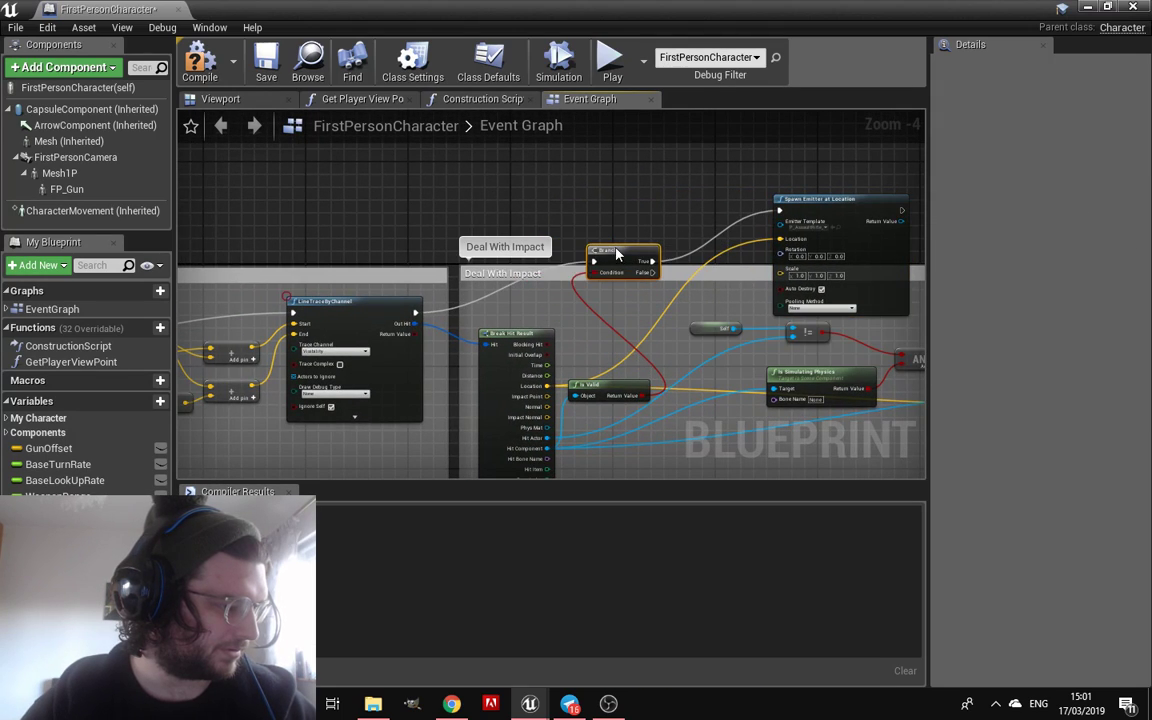
Place Is Valid beside the Branch and break its link to the Branch Condition
scroll(660, 333, "up", 2)
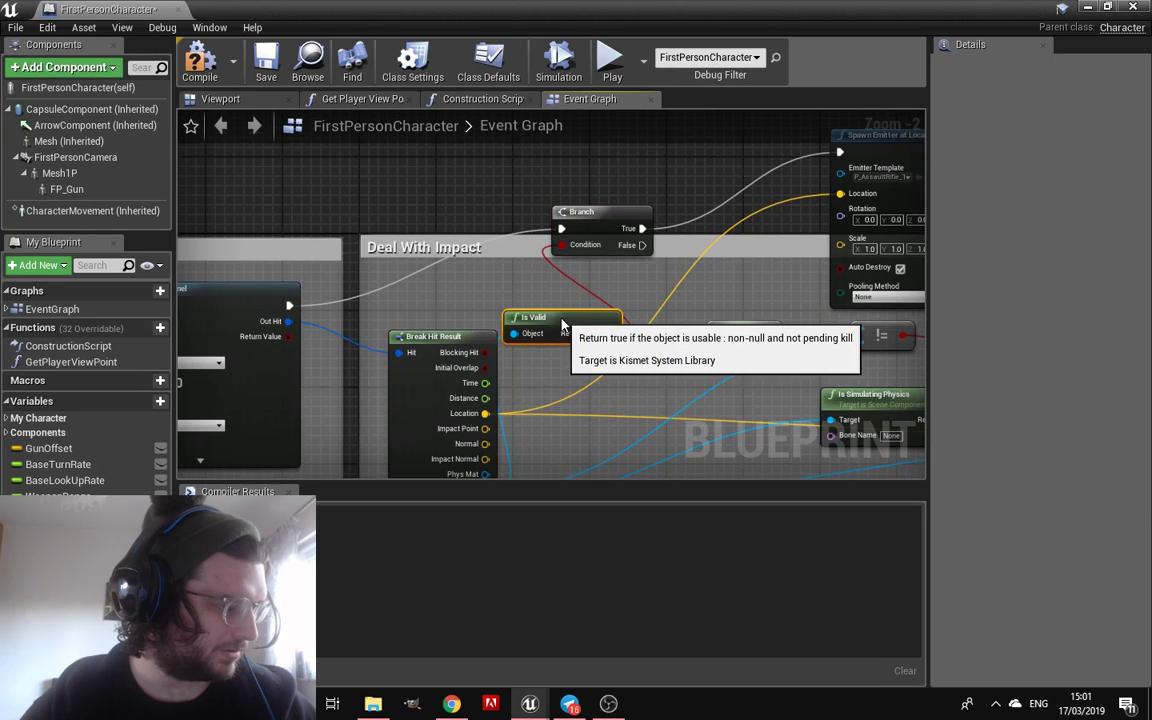
left_click_drag(577, 416, 600, 335)
mouse_move(600, 335)
right_mouse_down()
mouse_move(586, 313)
mouse_move(558, 363)
right_mouse_up()
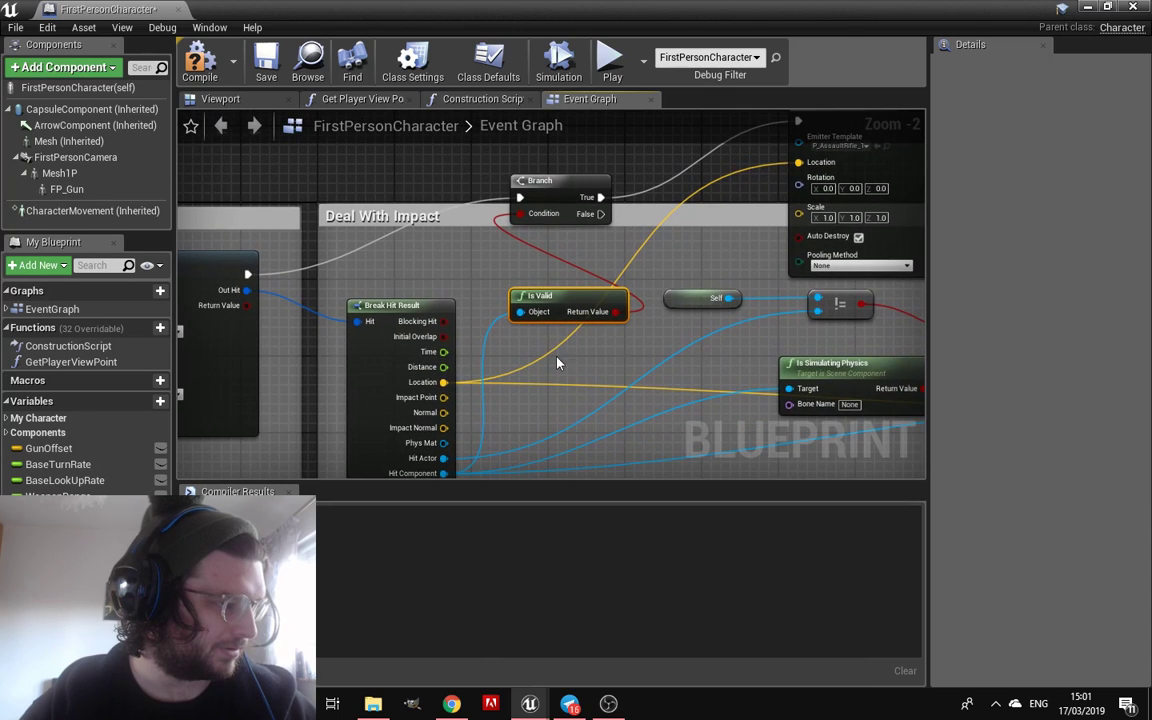
right_click(523, 214)
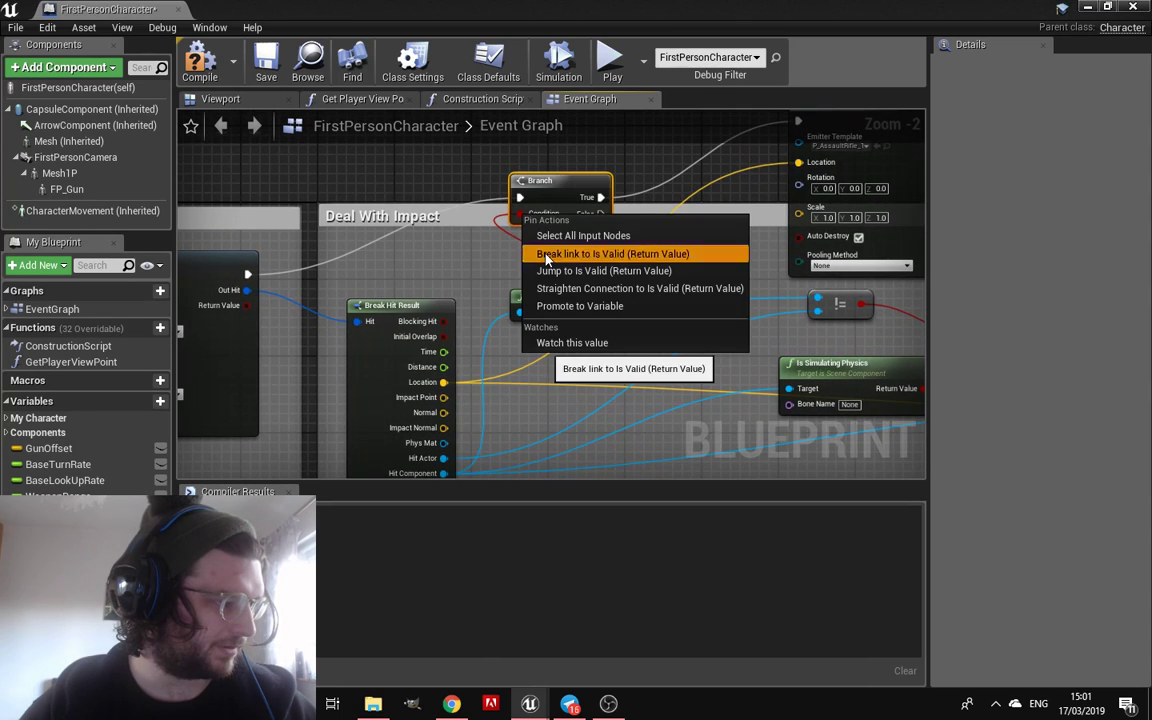
left_click(580, 252)
left_click_drag(586, 192, 528, 211)
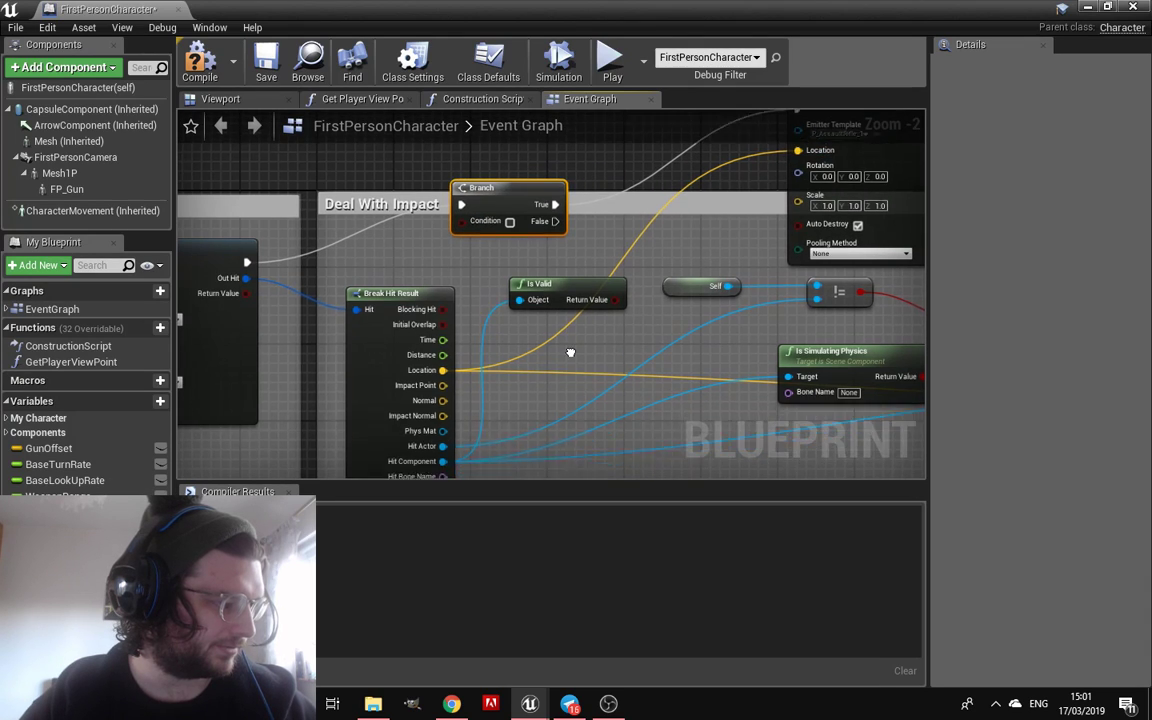
Break the hit Location link into Add Impulse at Location and move Is Valid down
right_click_drag(610, 353, 613, 314)
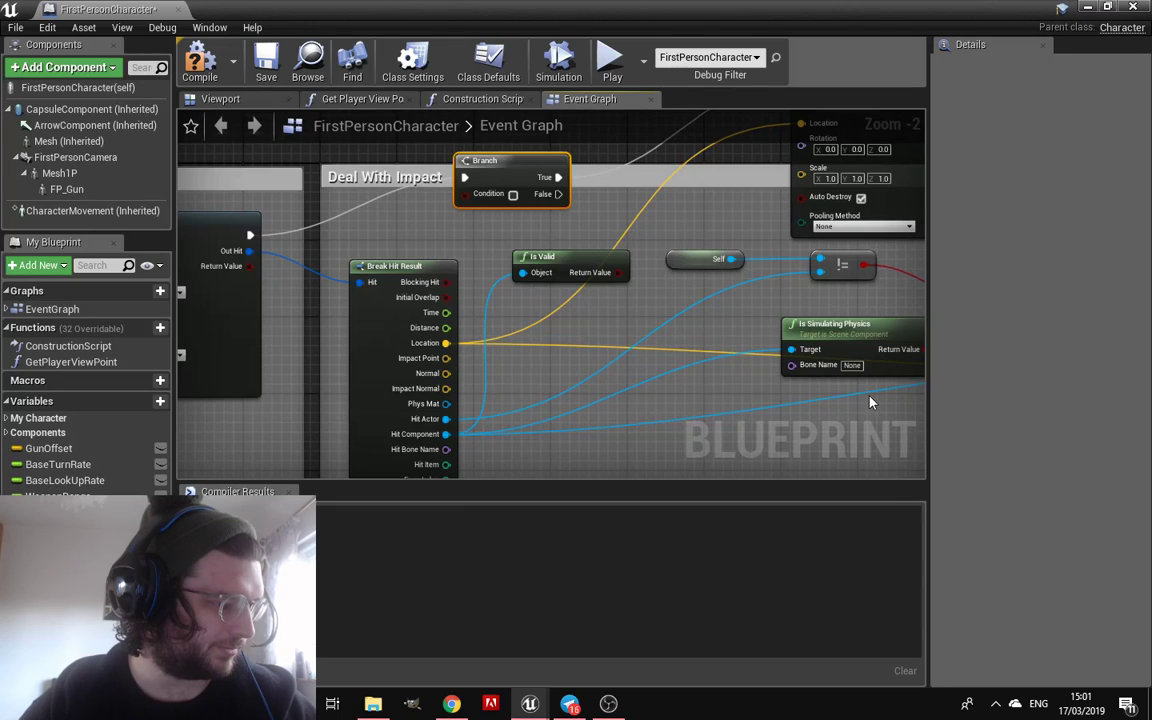
right_click_drag(870, 403, 484, 418)
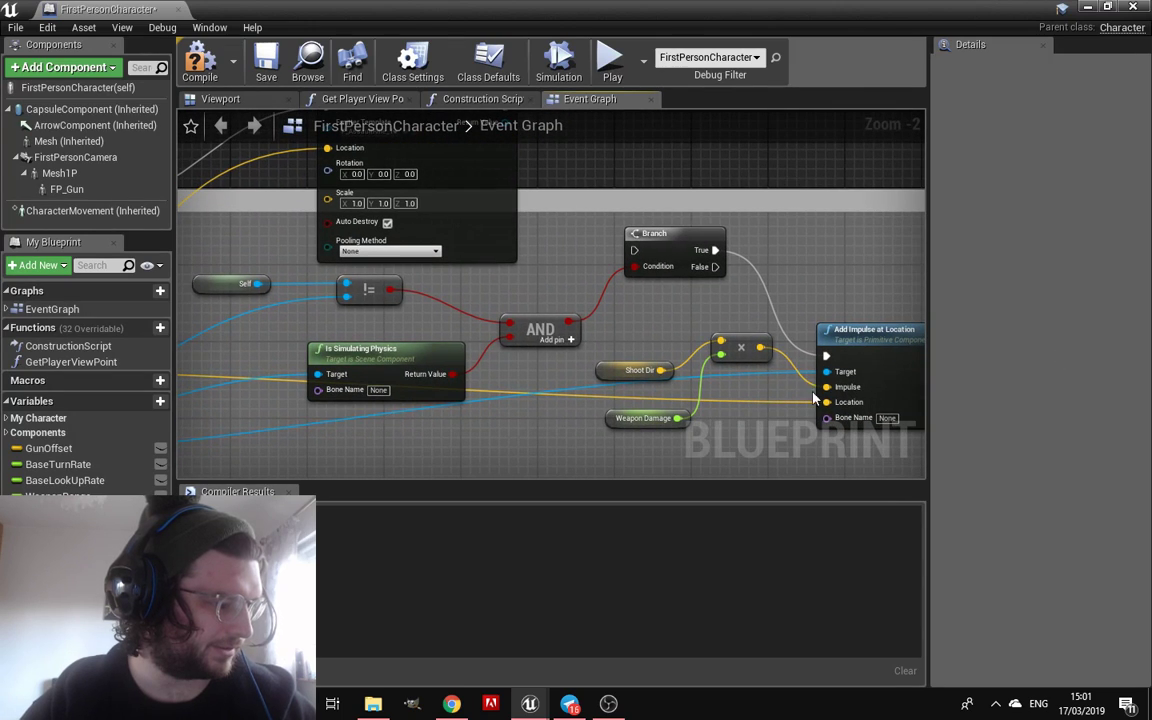
right_click(826, 402)
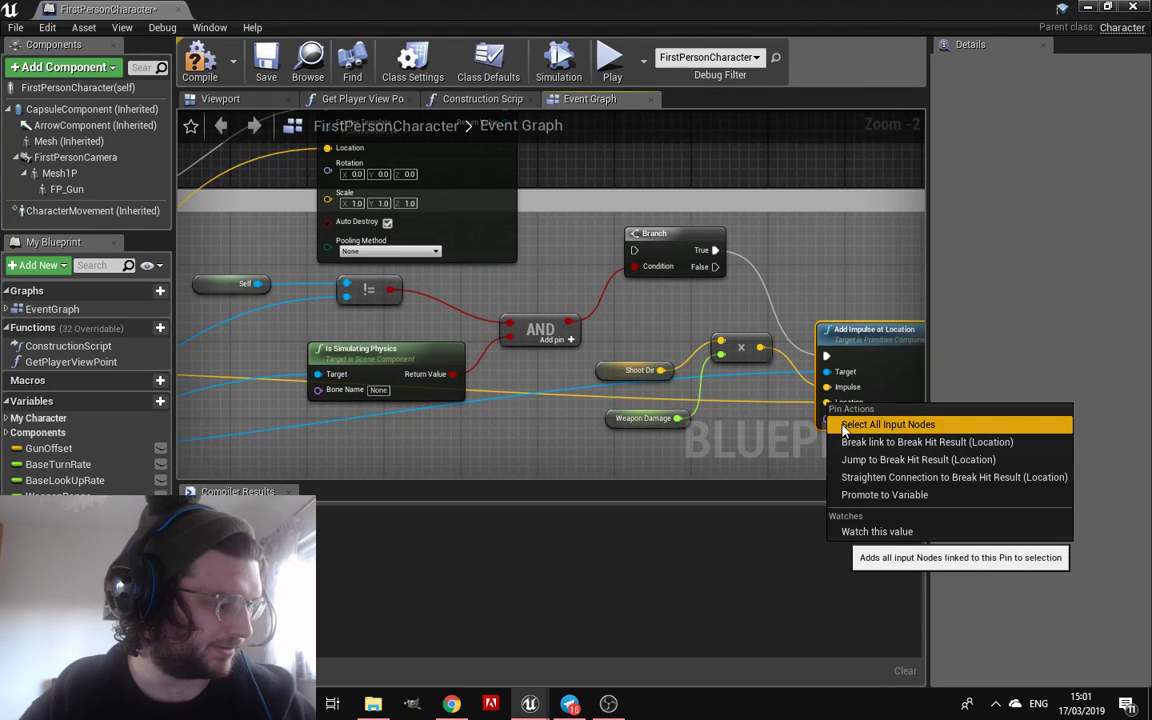
left_click(845, 442)
right_click_drag(706, 387, 926, 380)
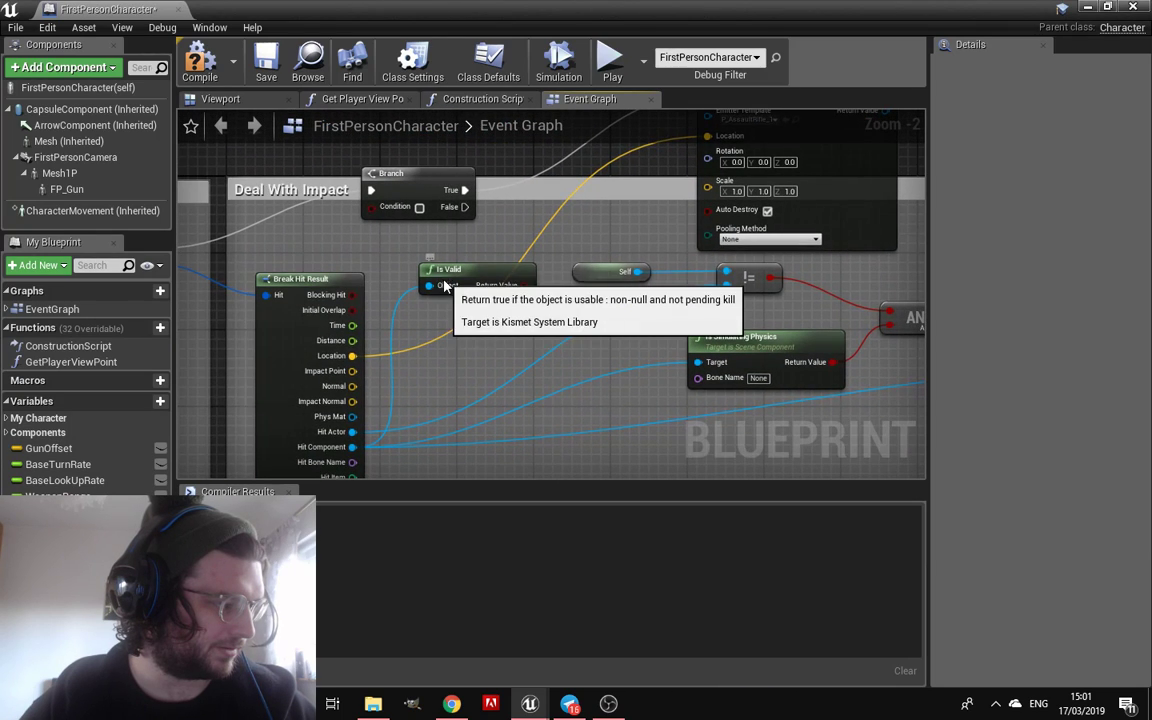
left_click_drag(443, 279, 520, 443)
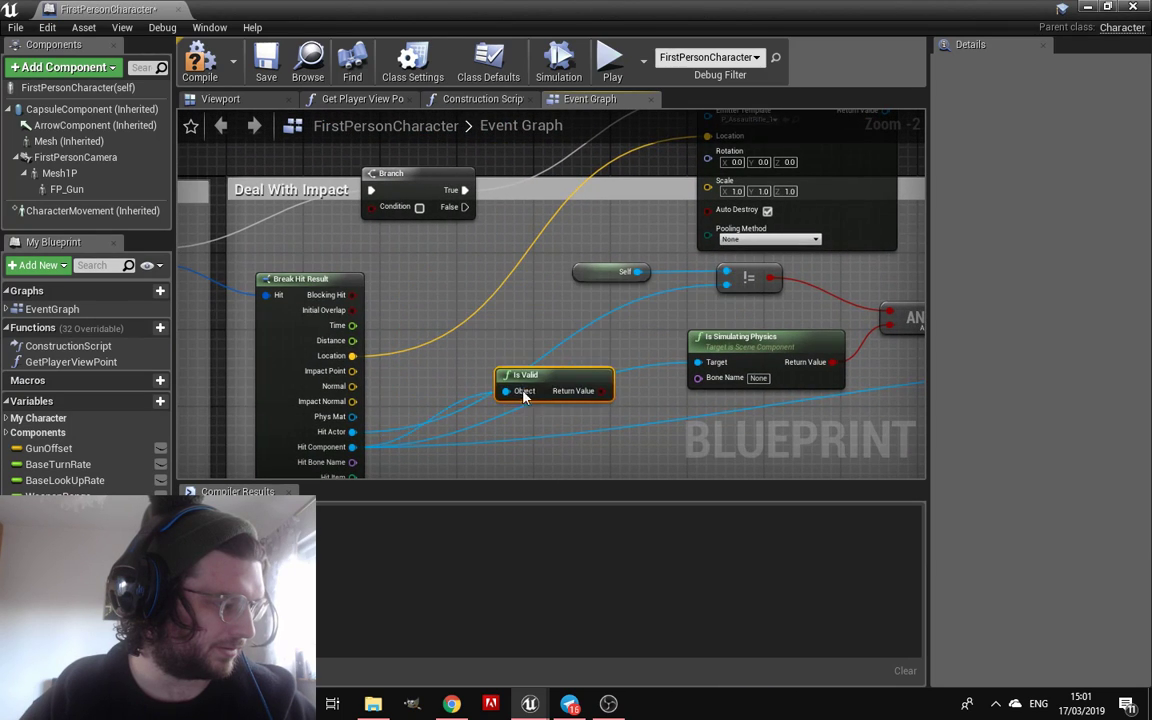
Break all links from Break Hit Result's Hit Actor and Hit Component pins
right_click(353, 430)
left_click(417, 470)
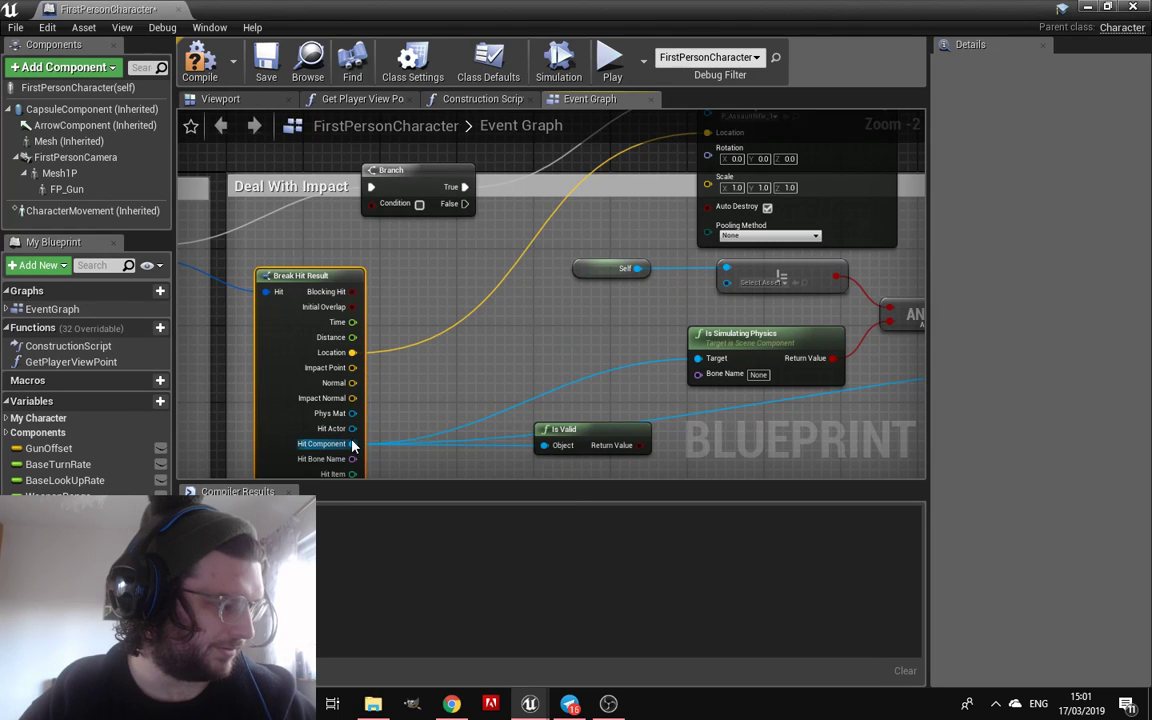
right_click(352, 444)
left_click(407, 480)
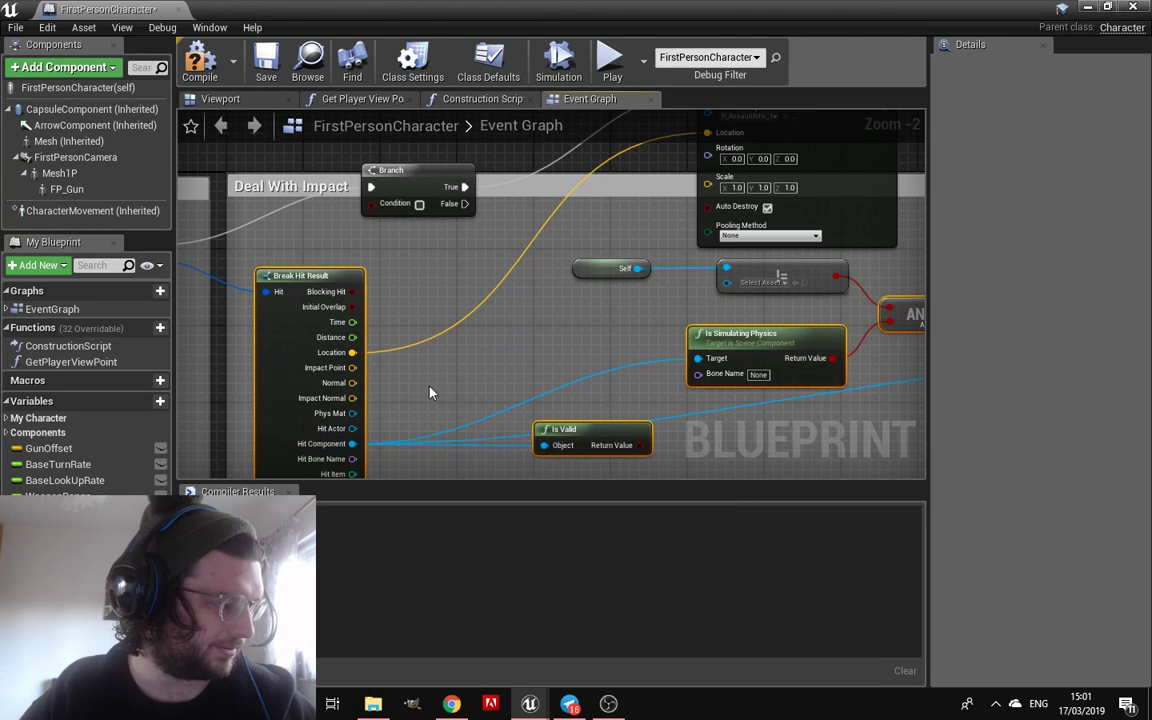
right_click(352, 444)
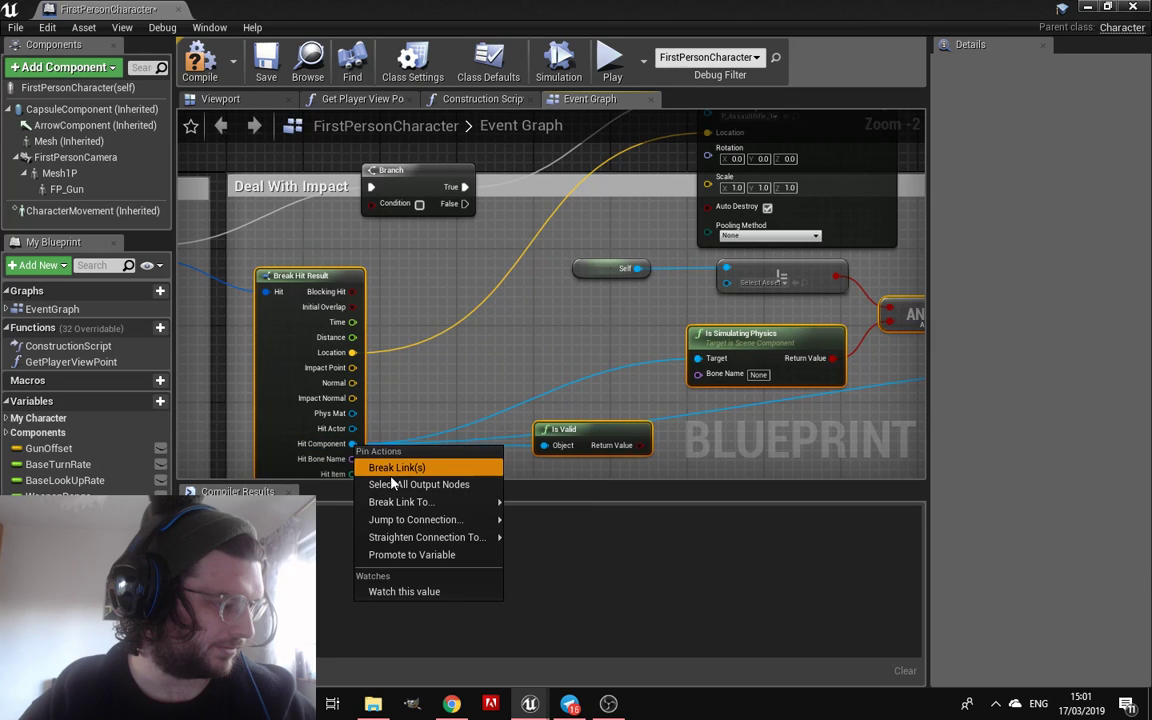
left_click(395, 467)
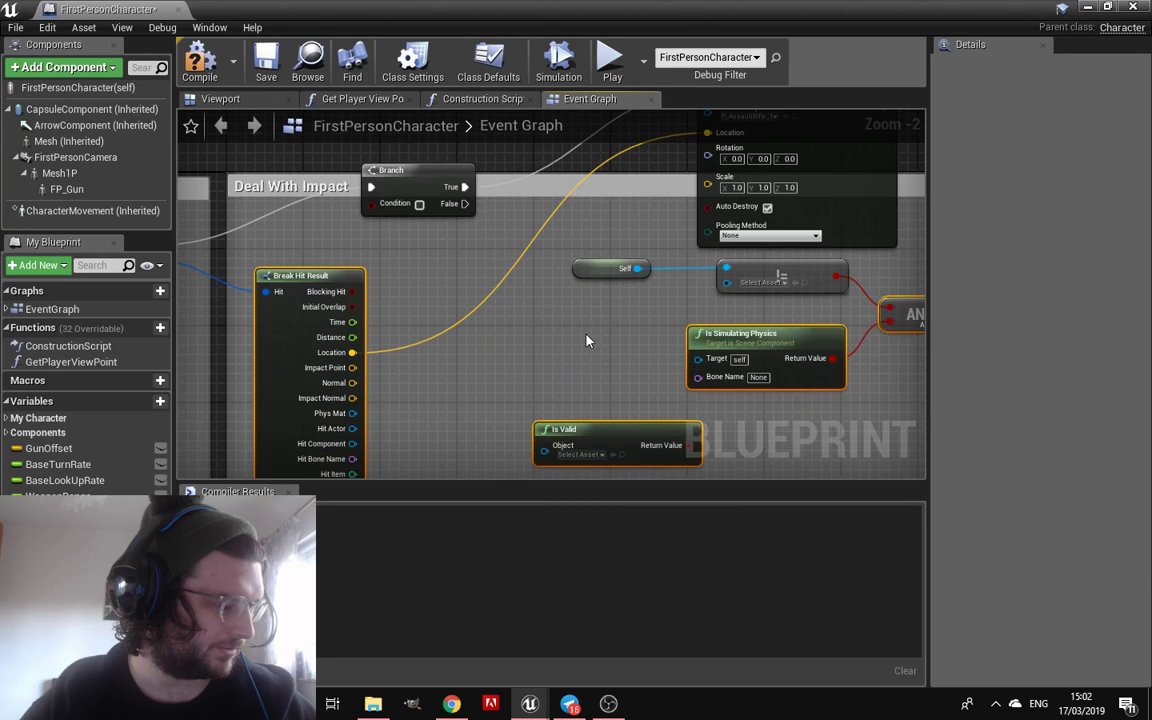
right_click_drag(587, 341, 458, 313)
Move the Self, !=, Is Simulating Physics, AND, Branch and Add Impulse nodes right, clear of Break Hit Result
scroll(794, 367, "down", 2)
scroll(778, 365, "down", 1)
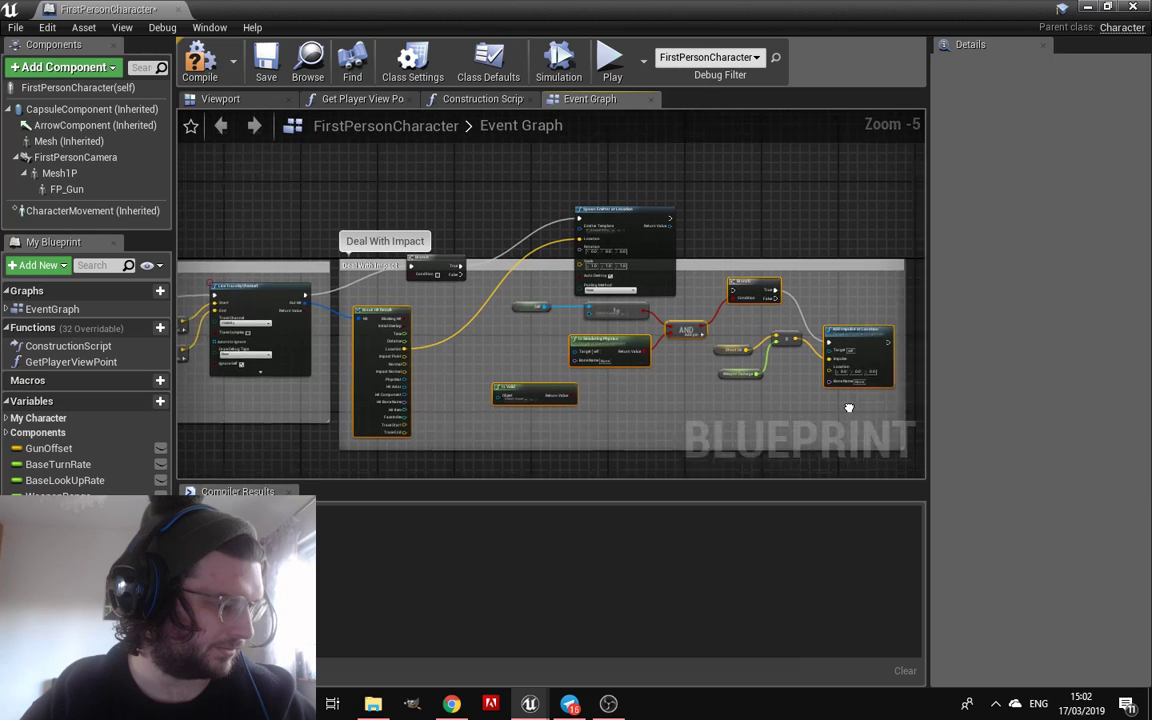
right_click_drag(848, 407, 788, 393)
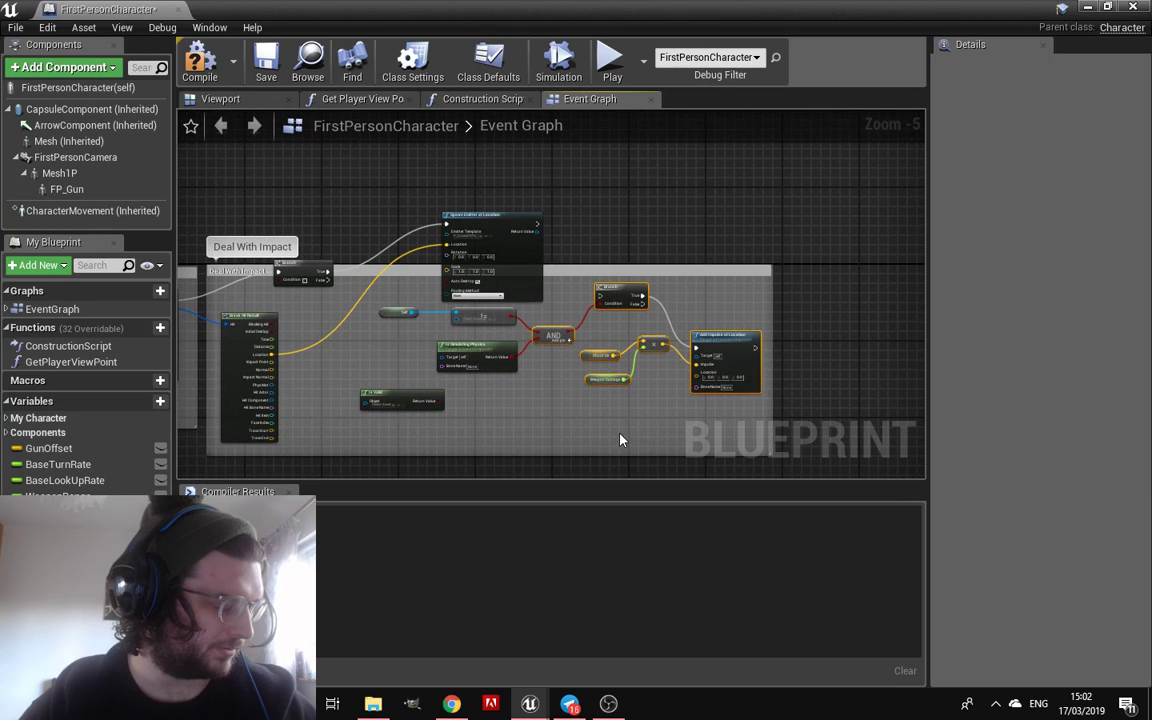
left_click(700, 435)
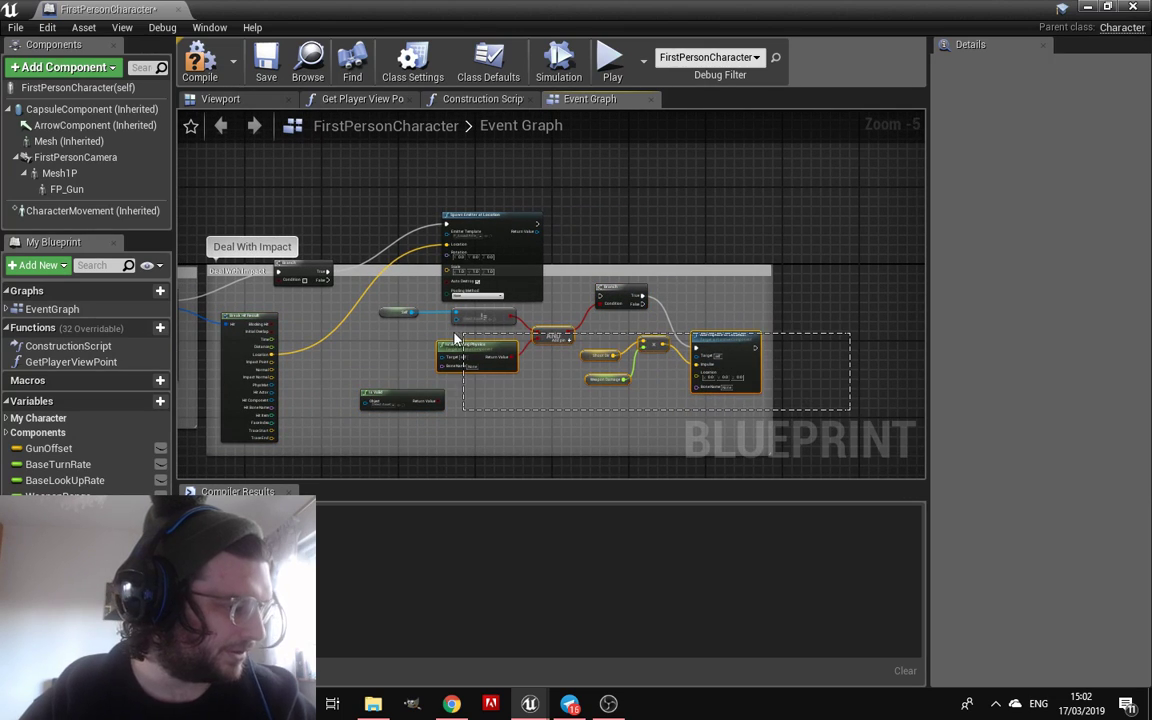
left_click_drag(427, 337, 305, 313)
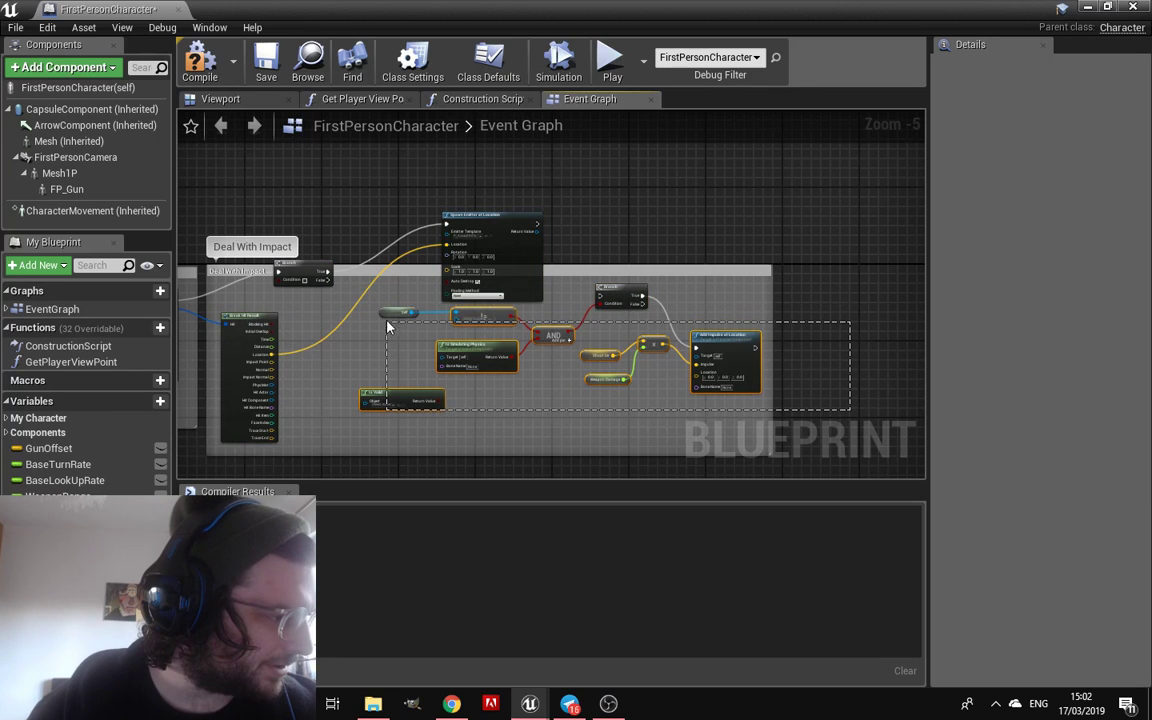
left_click_drag(502, 317, 577, 316)
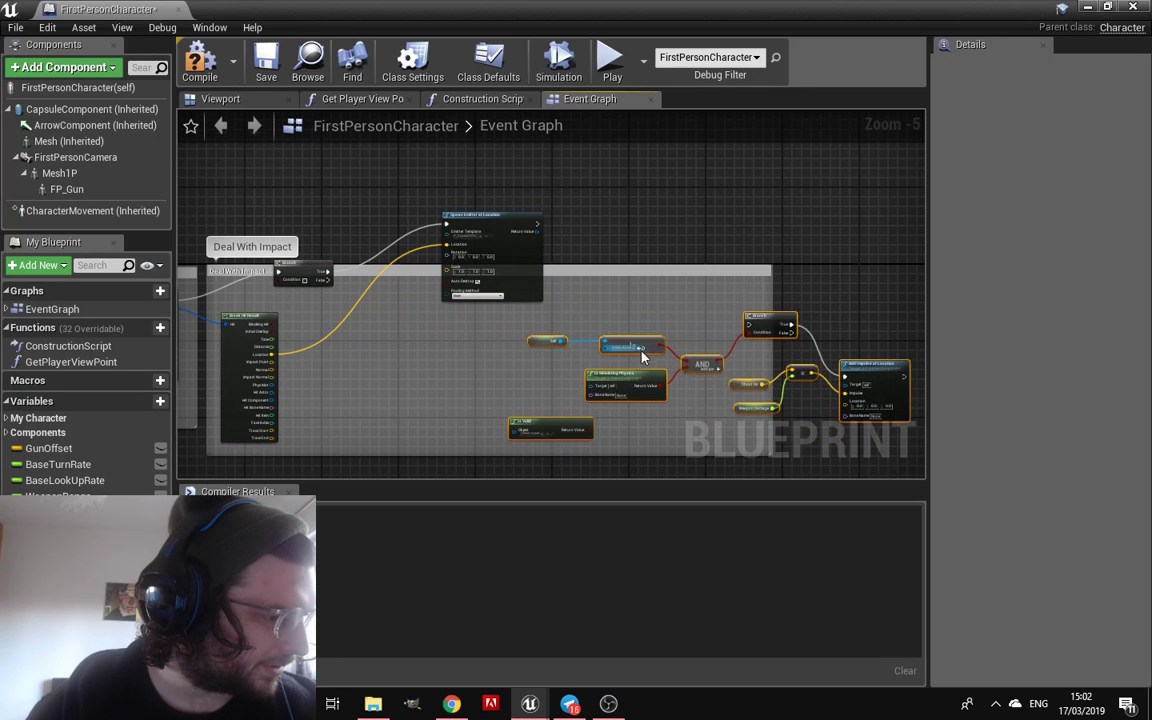
scroll(606, 357, "up", 2)
scroll(662, 375, "up", 1)
mouse_move(662, 375)
right_mouse_down()
mouse_move(632, 342)
mouse_move(510, 360)
right_mouse_up()
mouse_move(293, 254)
right_mouse_down()
mouse_move(478, 252)
mouse_move(498, 233)
mouse_move(689, 272)
right_mouse_up()
scroll(477, 251, "down", 3)
scroll(498, 233, "up", 1)
scroll(519, 223, "up", 2)
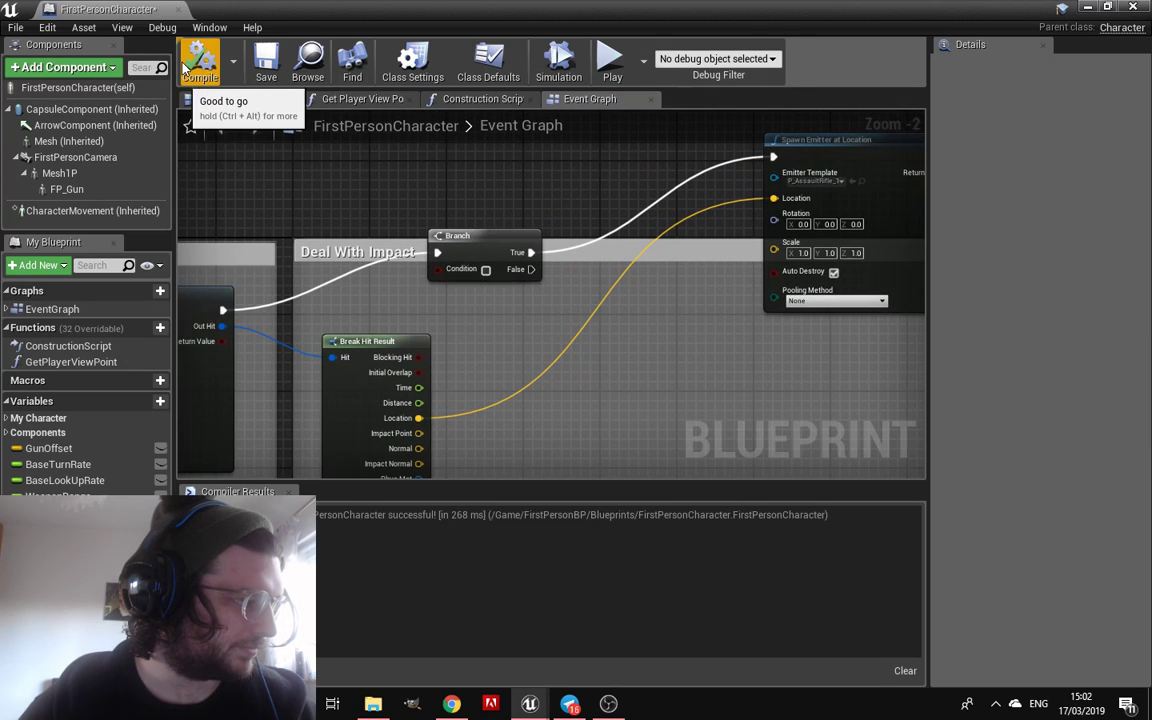
Save the FirstPersonCharacter blueprint and return to the level editor with the Message Log closed
left_click(266, 62)
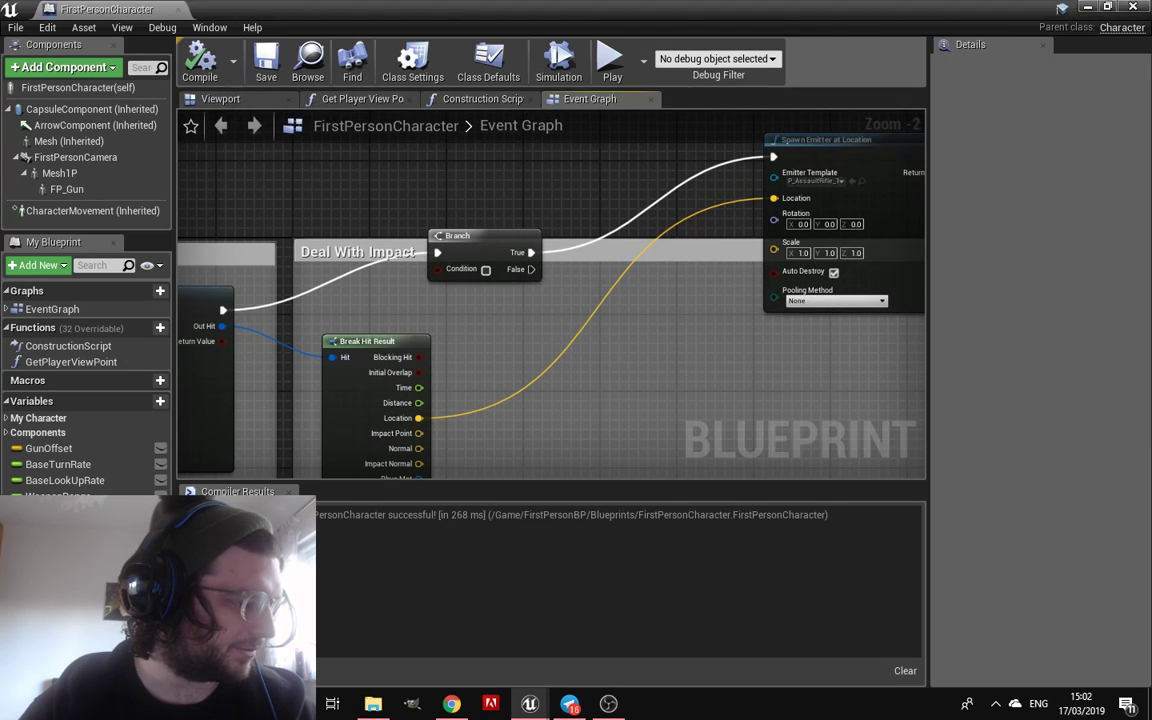
right_click_drag(609, 381, 654, 258)
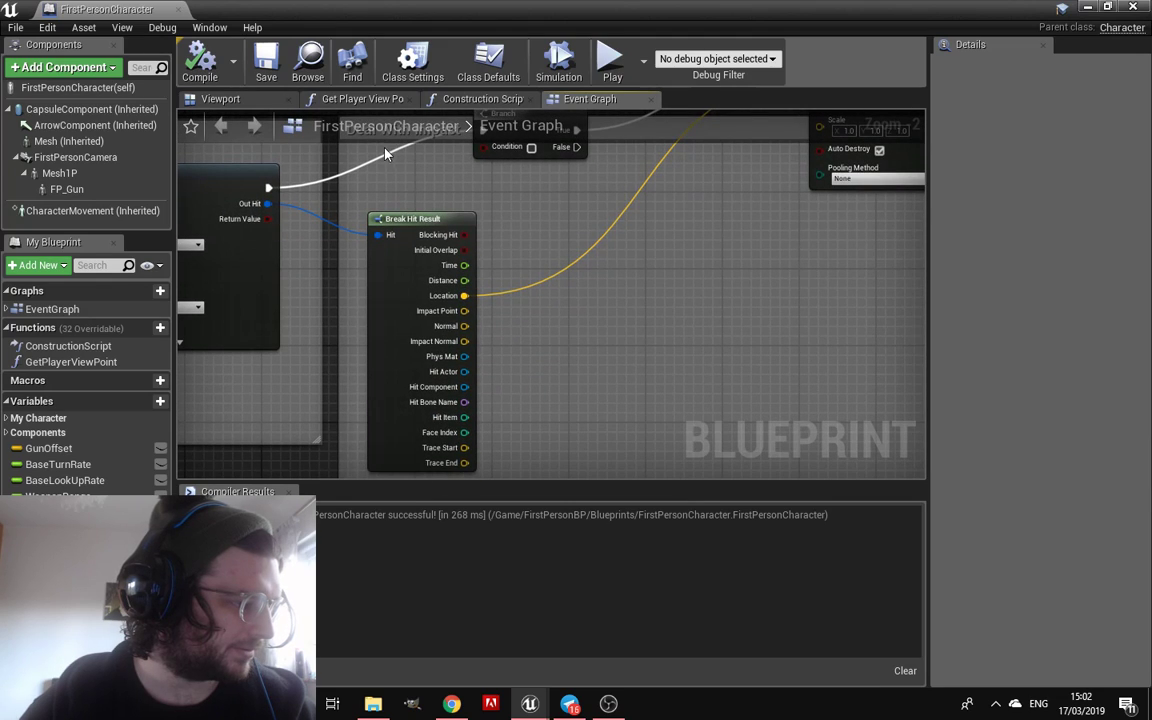
left_click(176, 10)
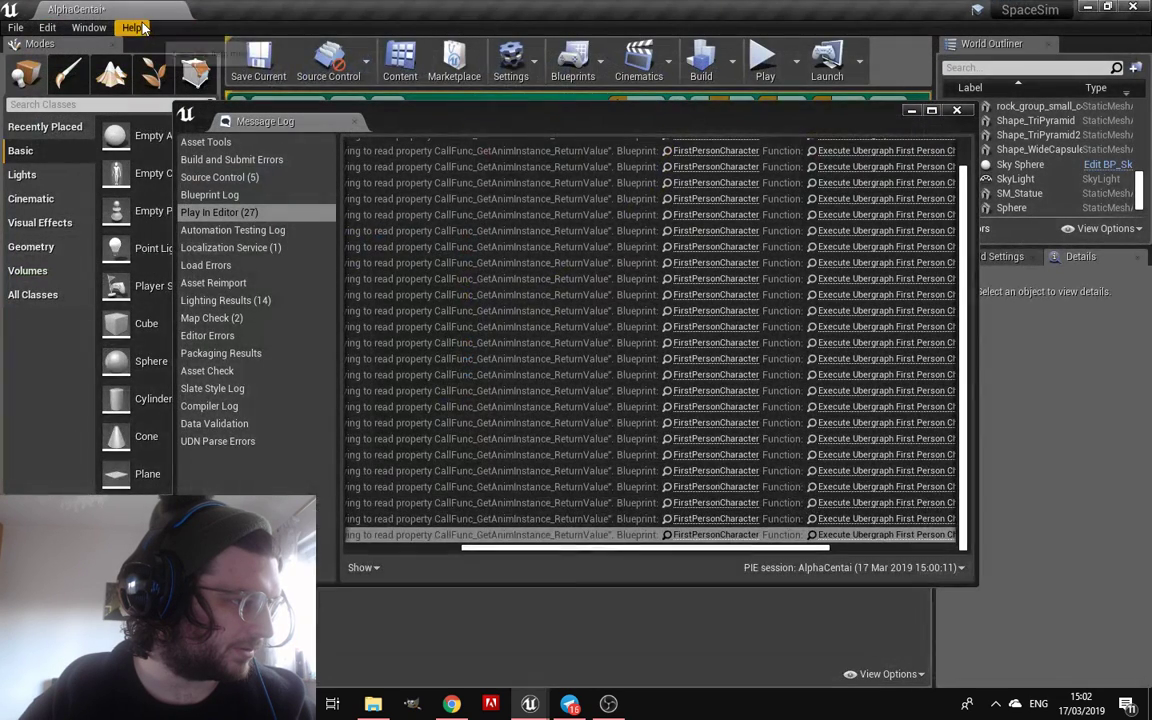
left_click(956, 110)
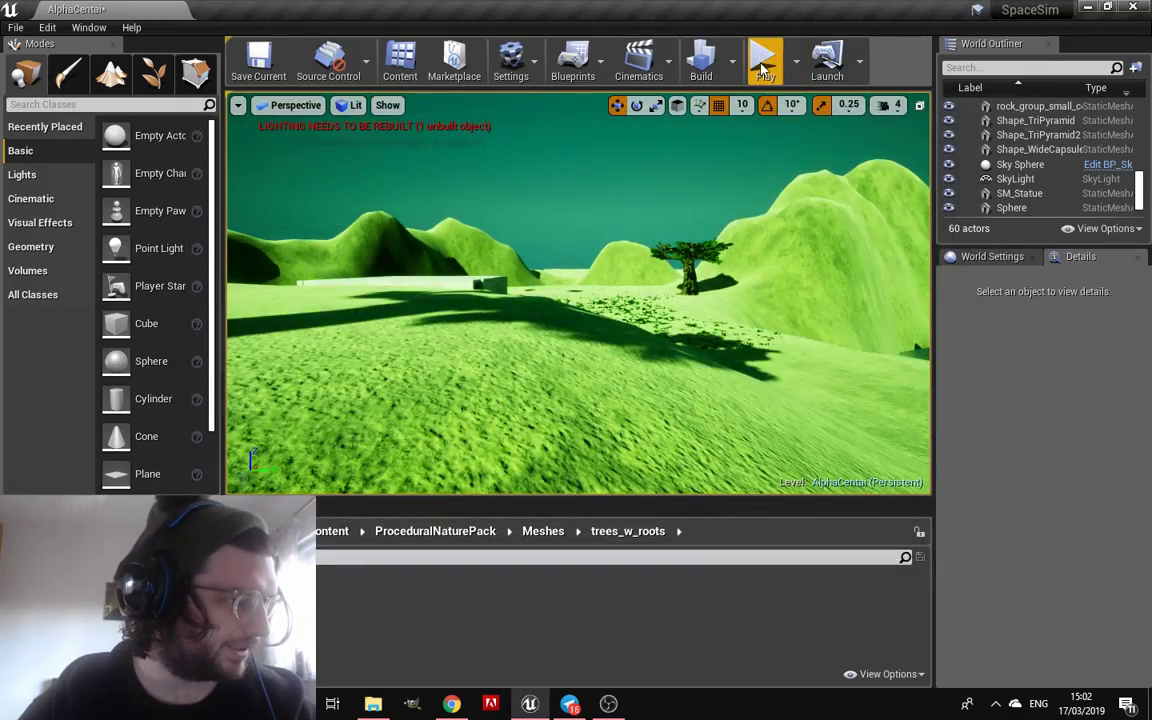
Play-test the level, stop it, and reopen FirstPersonCharacter from the runtime error log link
left_click(762, 69)
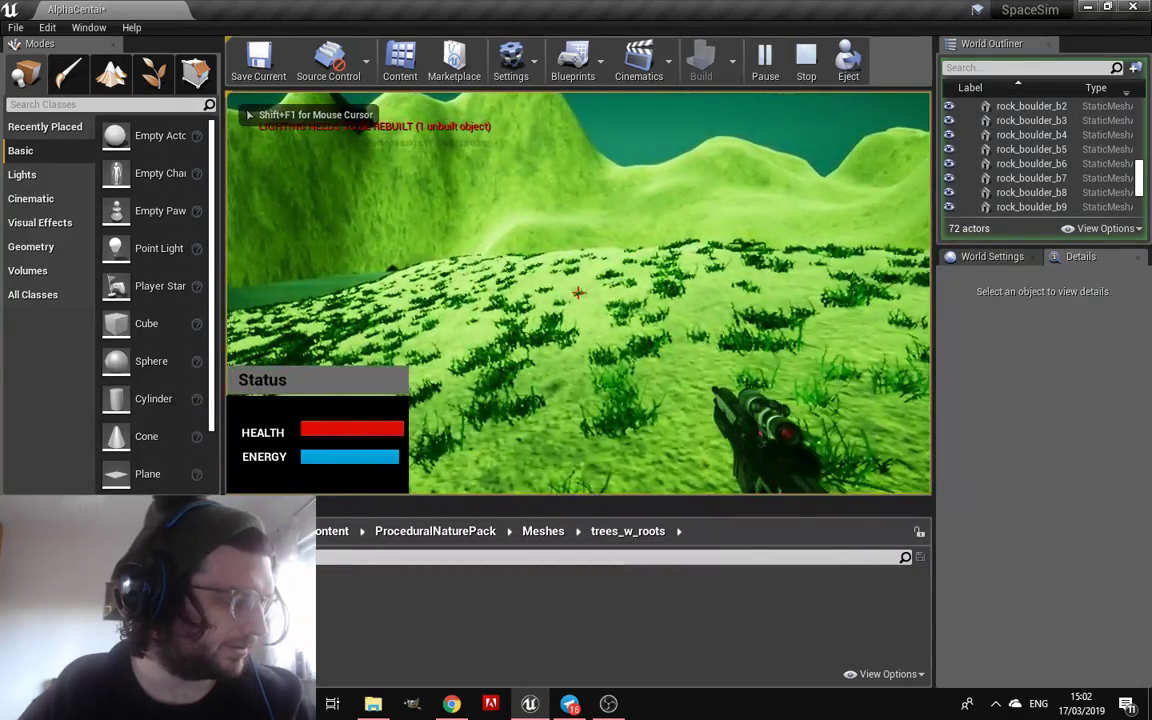
key("Escape")
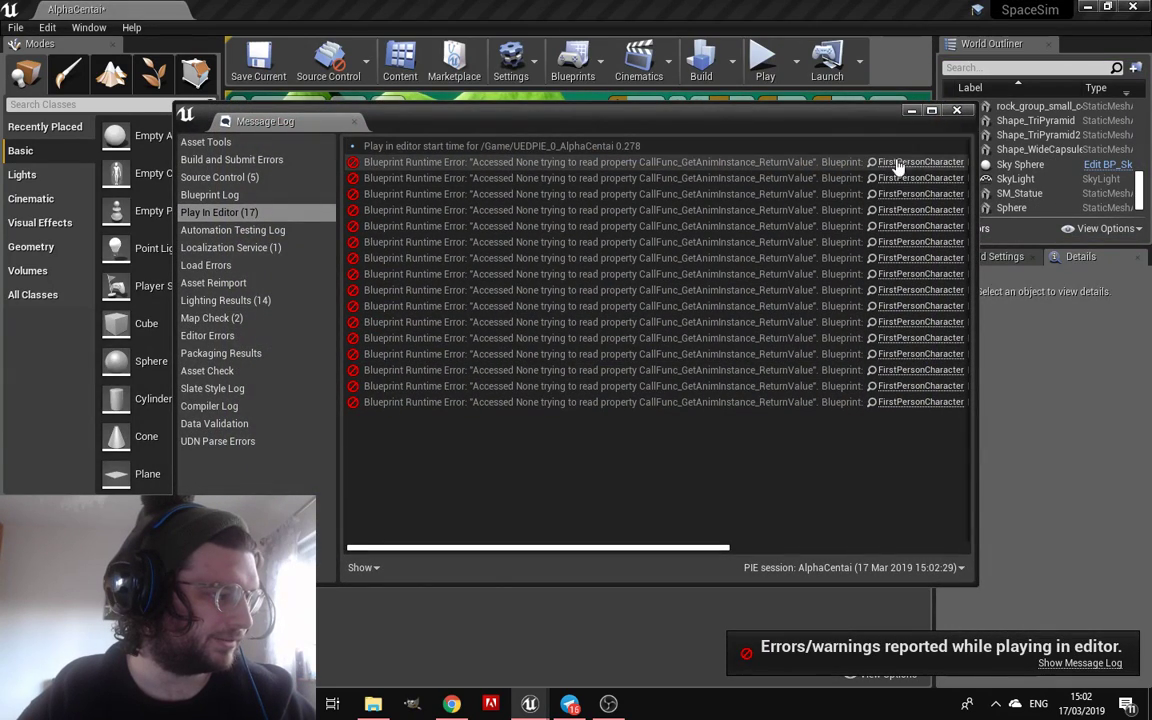
left_click(925, 164)
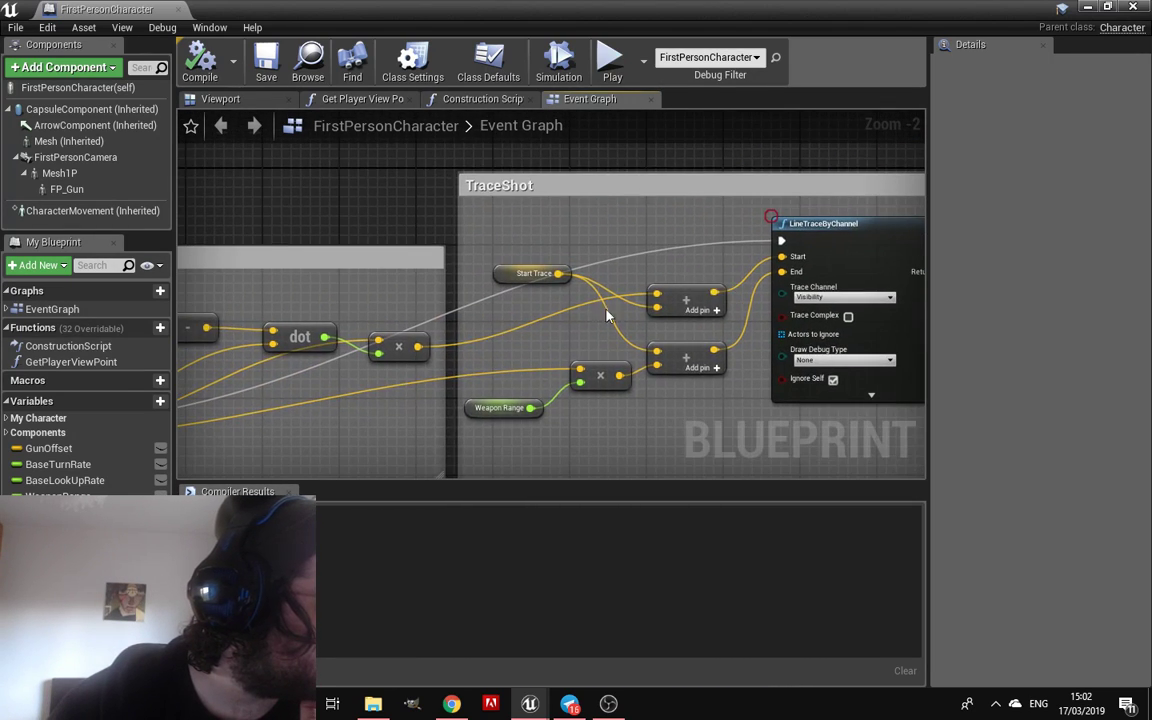
right_click_drag(502, 296, 635, 285)
scroll(590, 280, "down", 1)
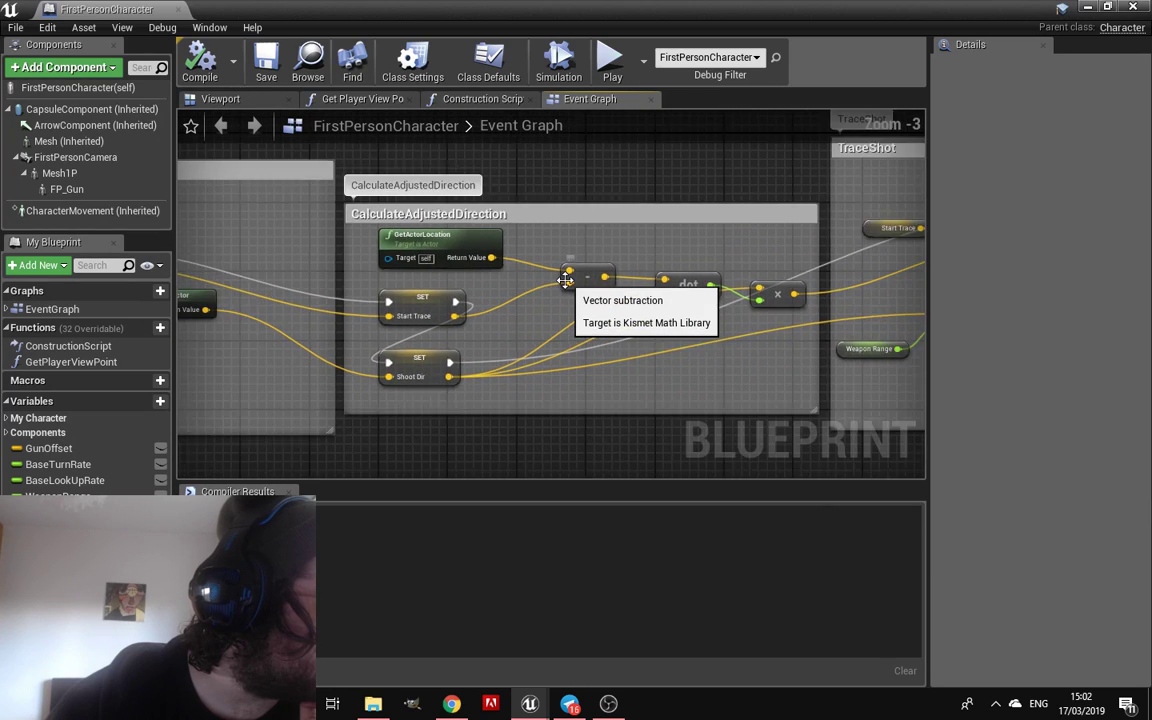
scroll(590, 280, "down", 1)
scroll(560, 285, "down", 1)
right_click_drag(532, 290, 616, 290)
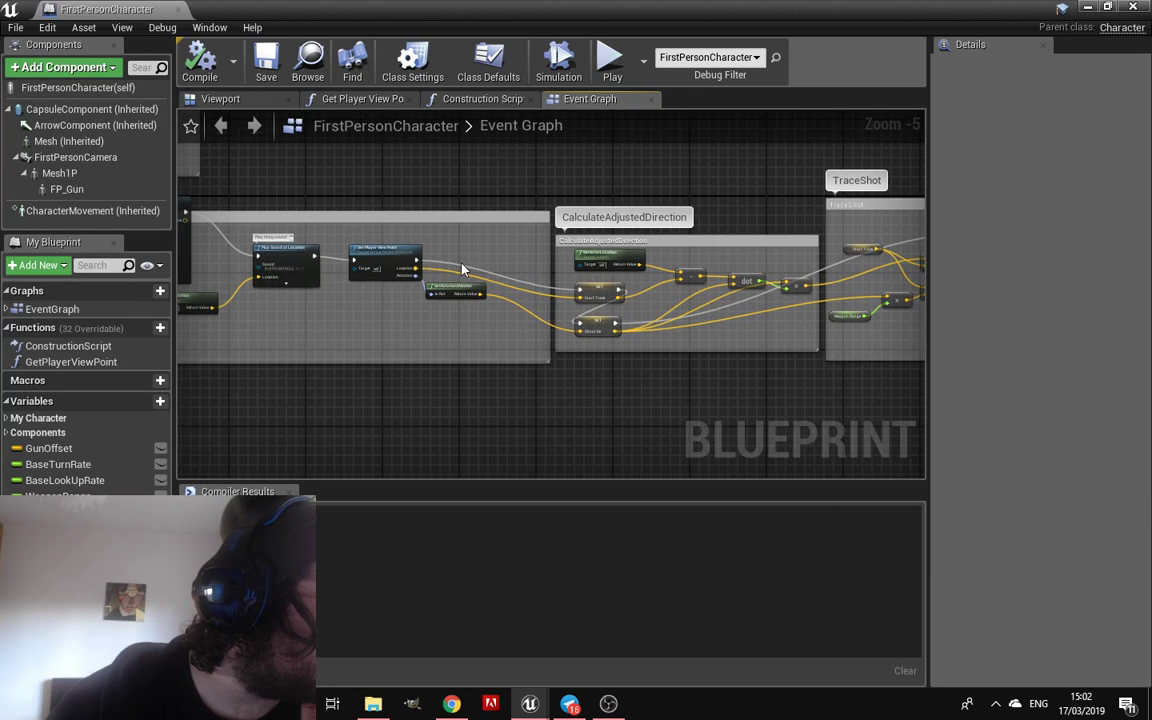
scroll(600, 290, "up", 1)
scroll(640, 298, "up", 1)
scroll(668, 304, "up", 1)
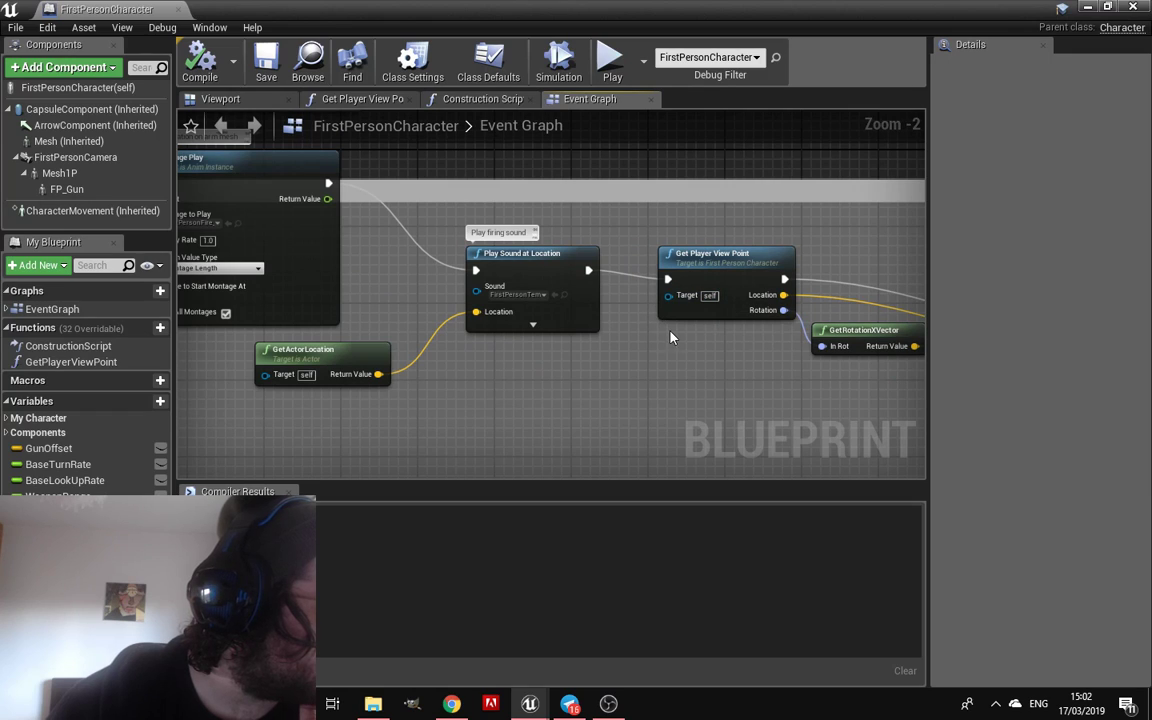
scroll(694, 355, "down", 1)
mouse_move(694, 362)
right_mouse_down()
mouse_move(699, 377)
mouse_move(900, 360)
right_mouse_up()
mouse_move(540, 358)
right_mouse_down()
mouse_move(720, 350)
mouse_move(866, 364)
right_mouse_up()
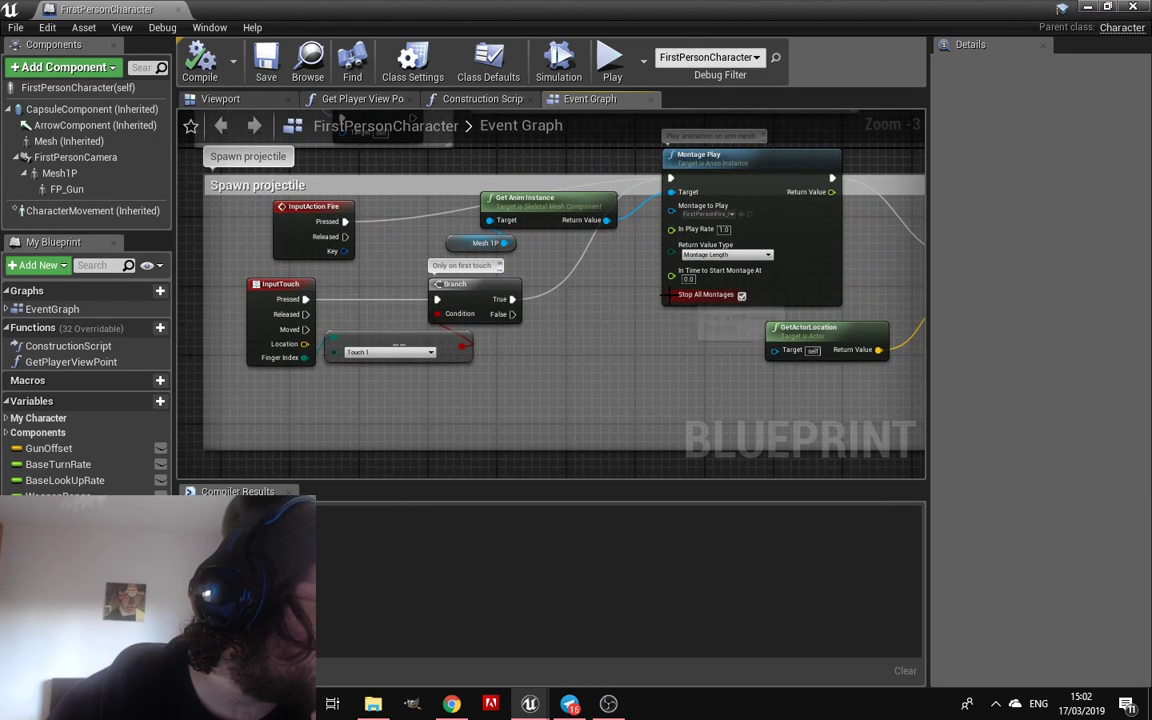
scroll(668, 321, "down", 2)
mouse_move(848, 303)
right_mouse_down()
mouse_move(727, 259)
mouse_move(238, 276)
right_mouse_up()
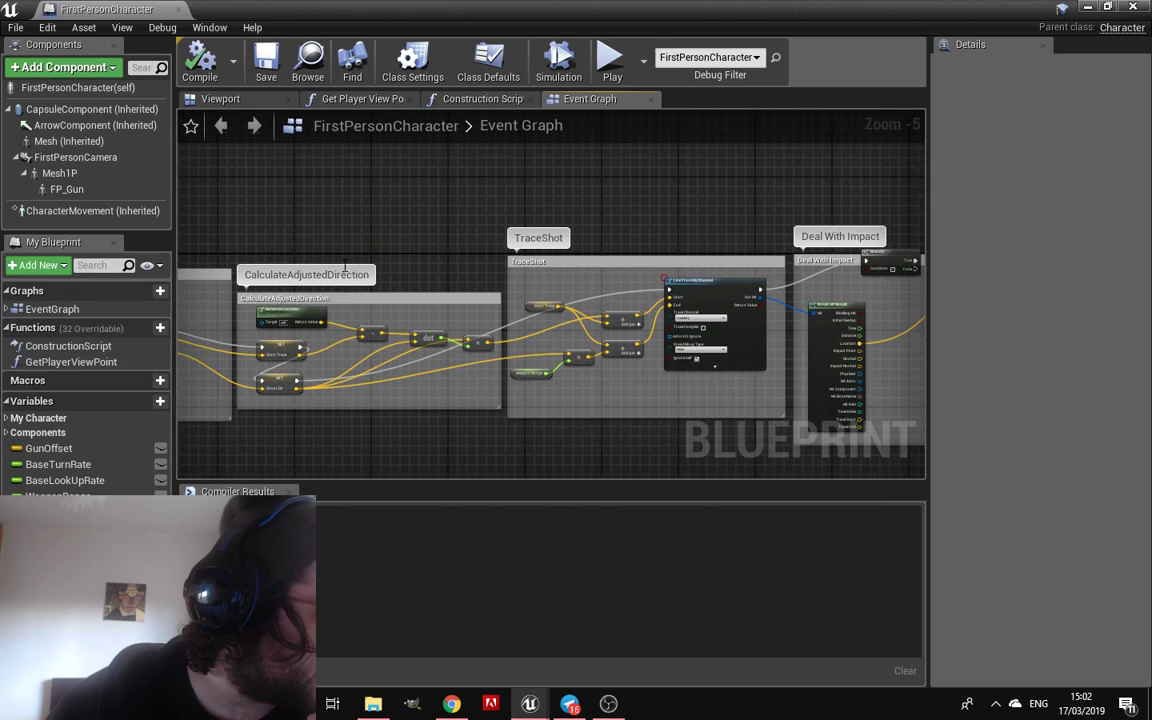
right_click_drag(645, 229, 277, 227)
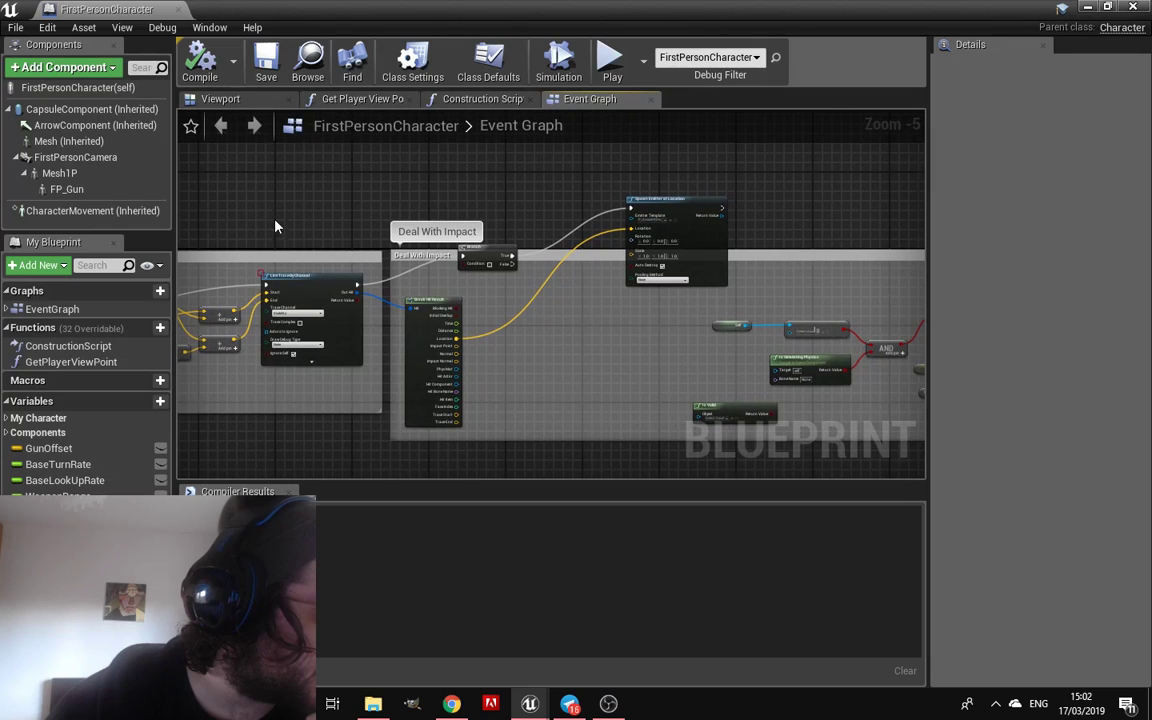
mouse_move(668, 313)
right_mouse_down()
mouse_move(584, 314)
mouse_move(605, 441)
mouse_move(614, 400)
right_mouse_up()
scroll(586, 319, "up", 4)
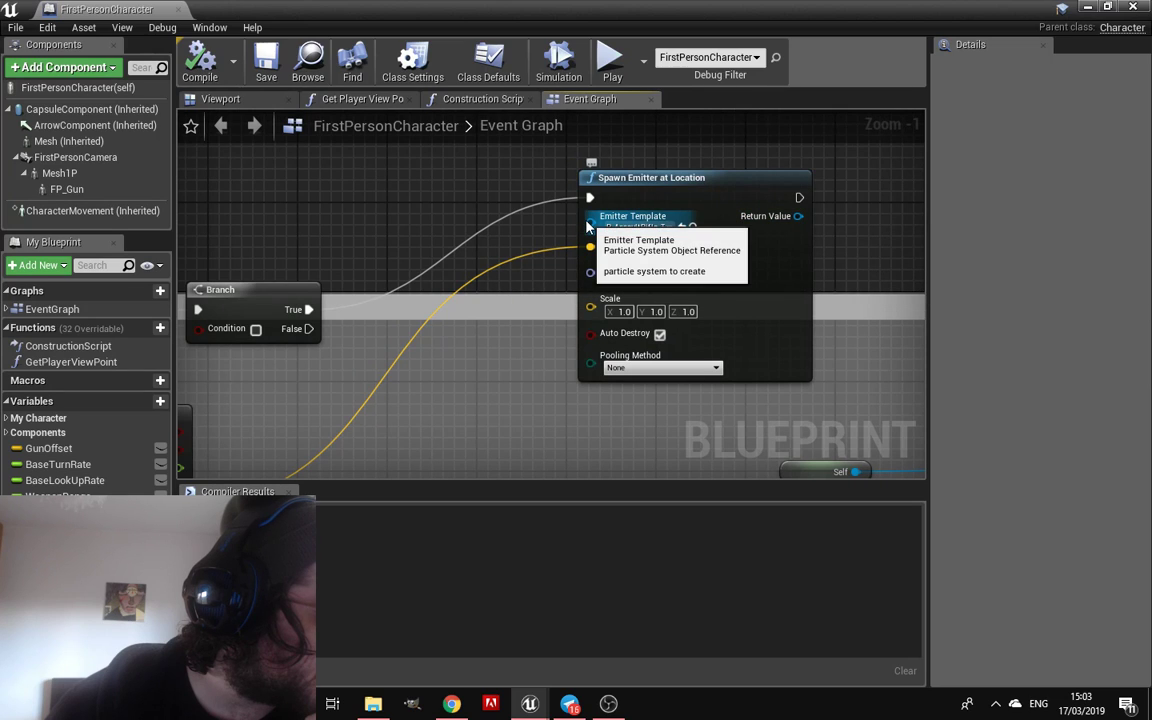
mouse_move(541, 300)
right_mouse_down()
mouse_move(707, 314)
mouse_move(746, 288)
mouse_move(793, 160)
right_mouse_up()
scroll(778, 198, "down", 1)
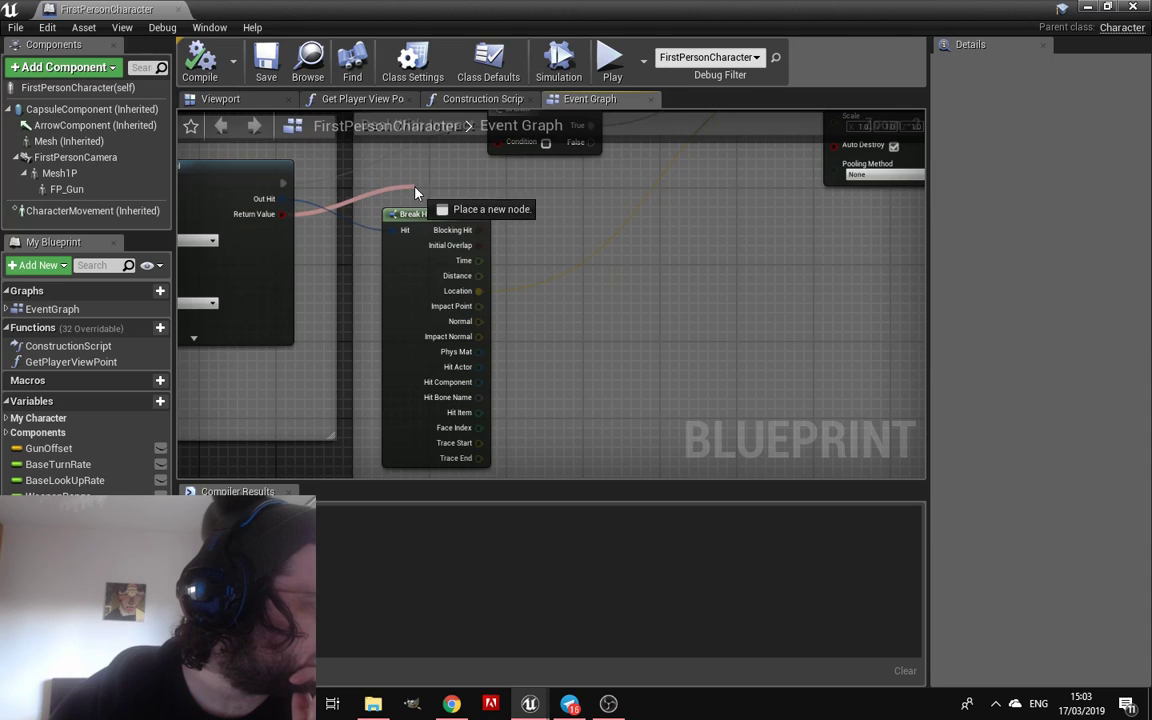
Connect the trace's Return Value to the Branch condition and compile FirstPersonCharacter
left_click_drag(493, 150, 497, 143)
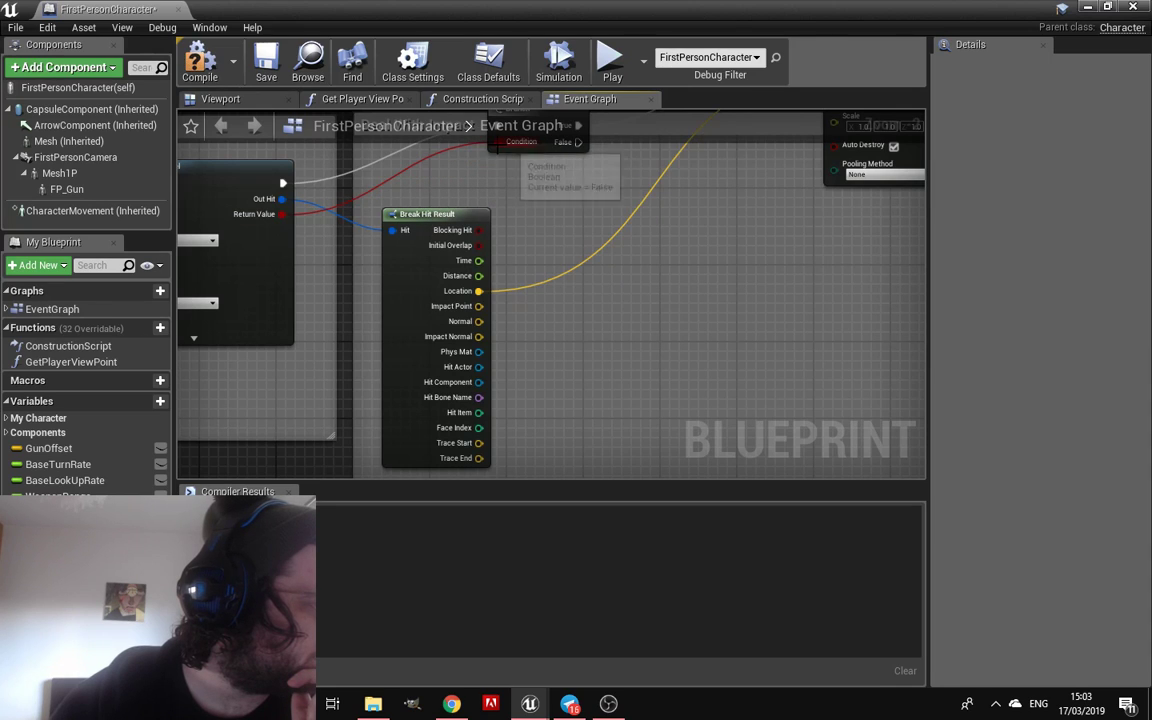
left_click(197, 63)
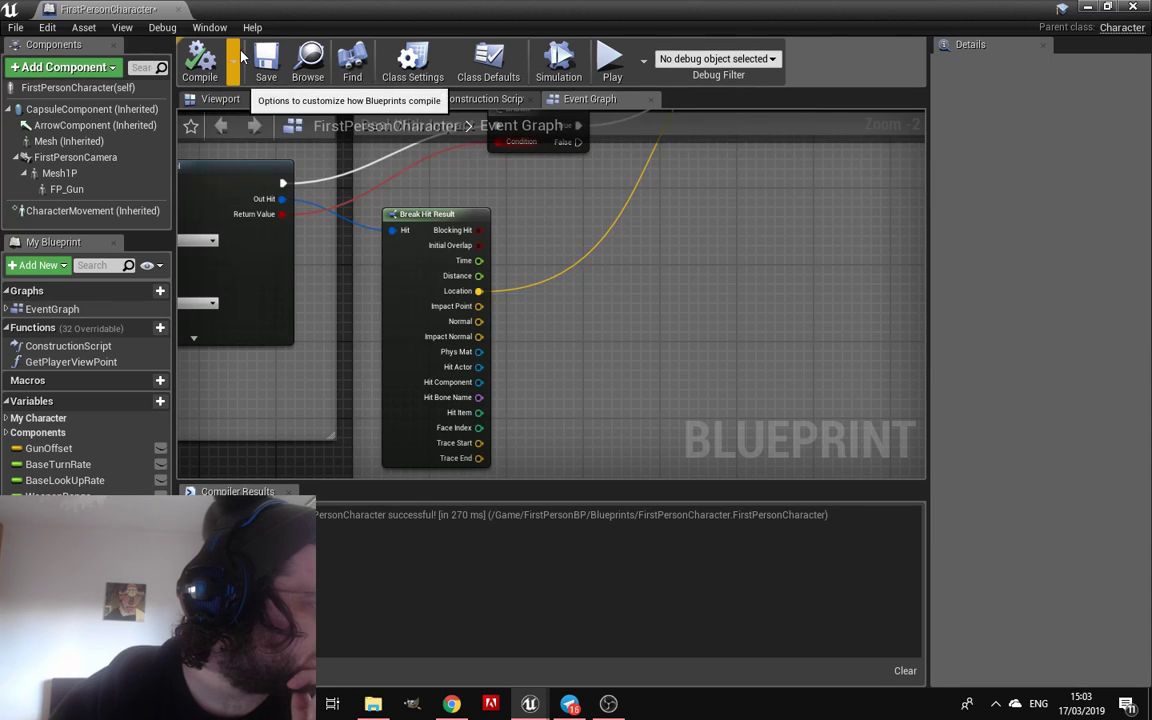
left_click(180, 10)
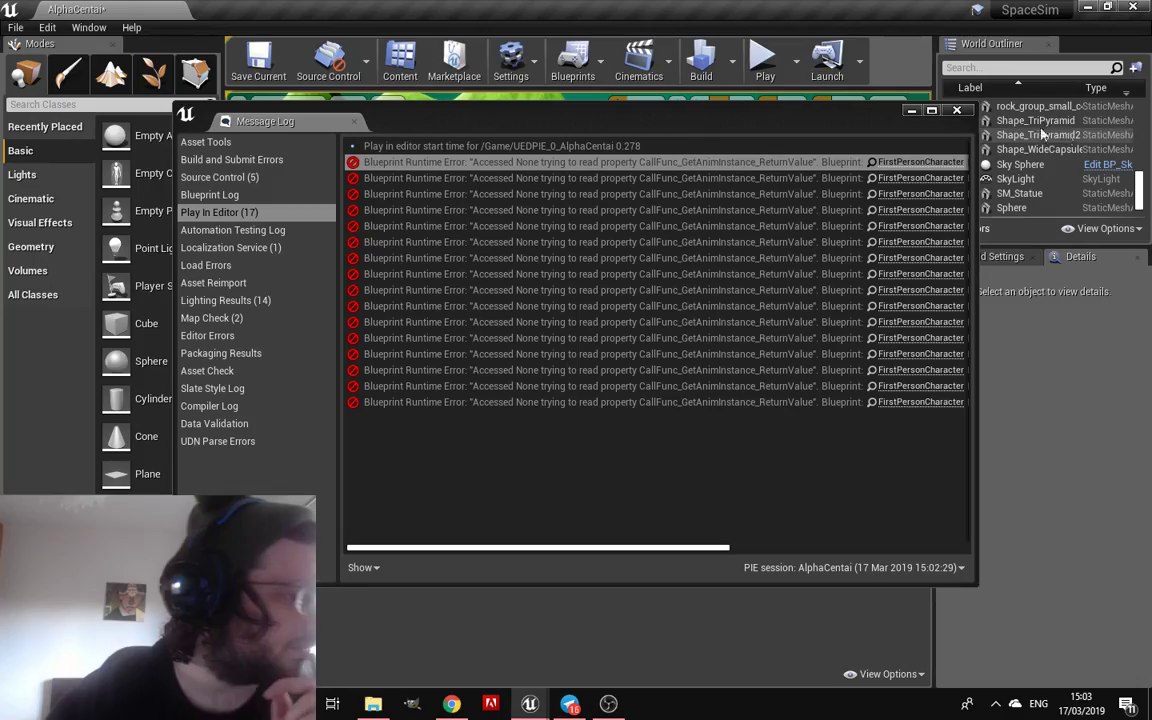
left_click(957, 110)
Play the level, fire eleven shots at the building, hills and rock, then stop and dismiss the error log
left_click(765, 62)
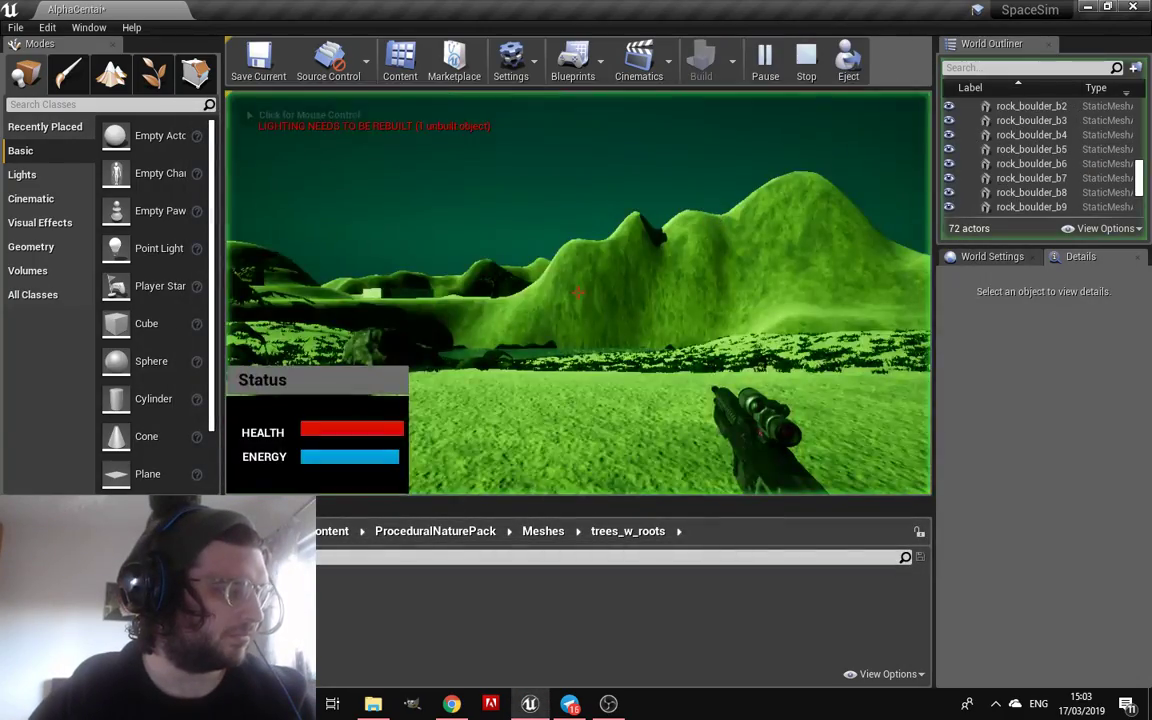
left_click(578, 292)
left_click(578, 292)
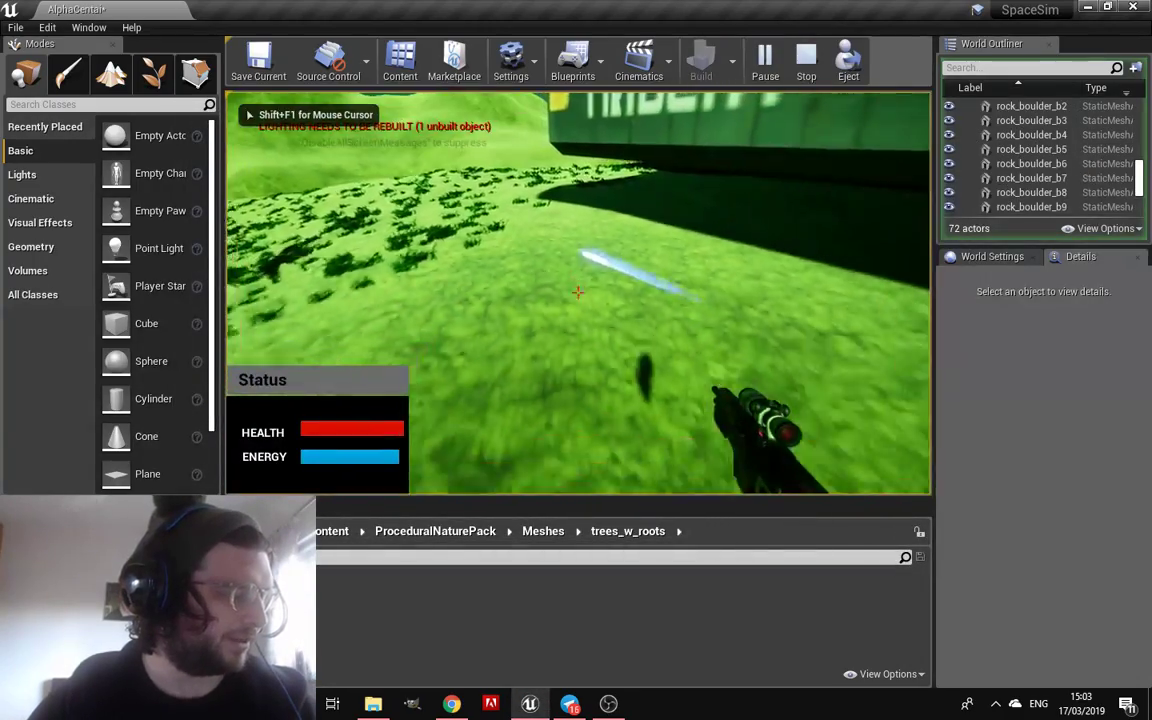
left_click(578, 292)
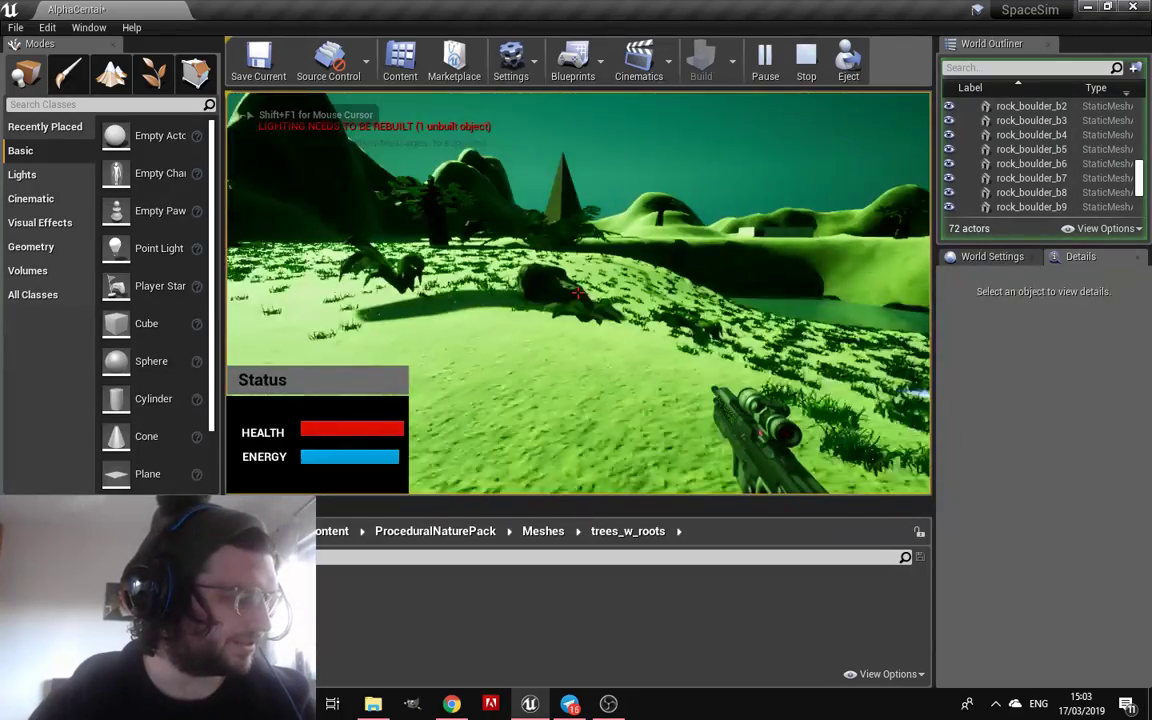
left_click(578, 292)
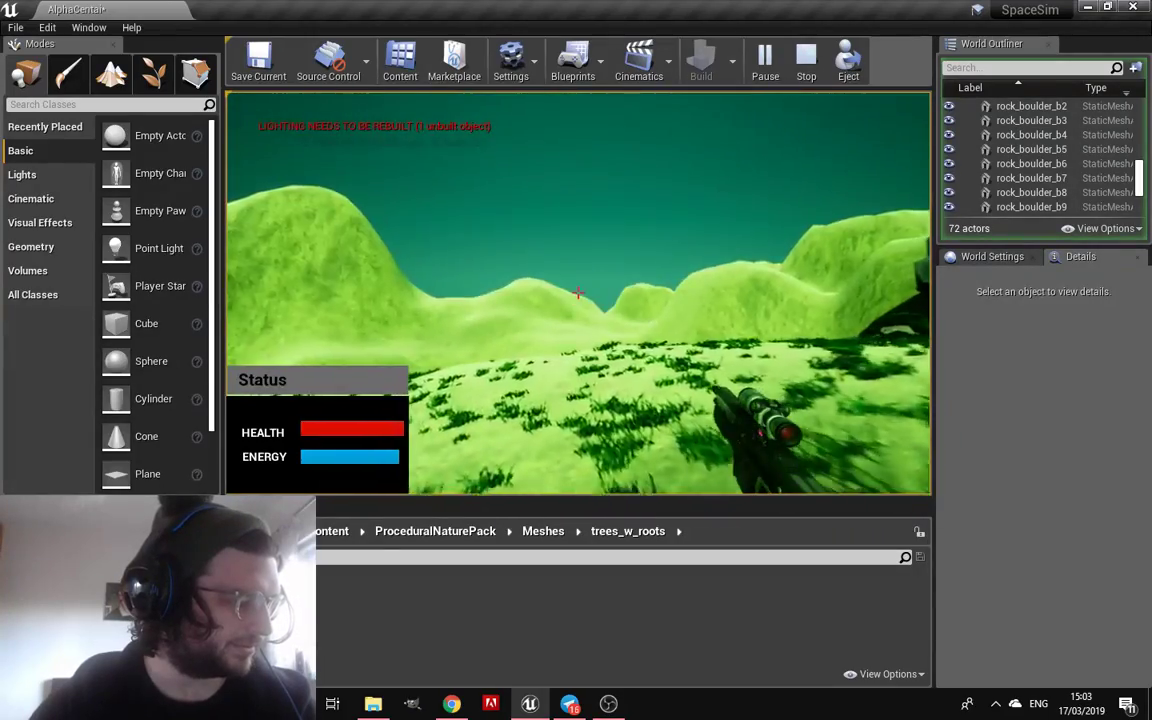
left_click(578, 292)
left_click(578, 292)
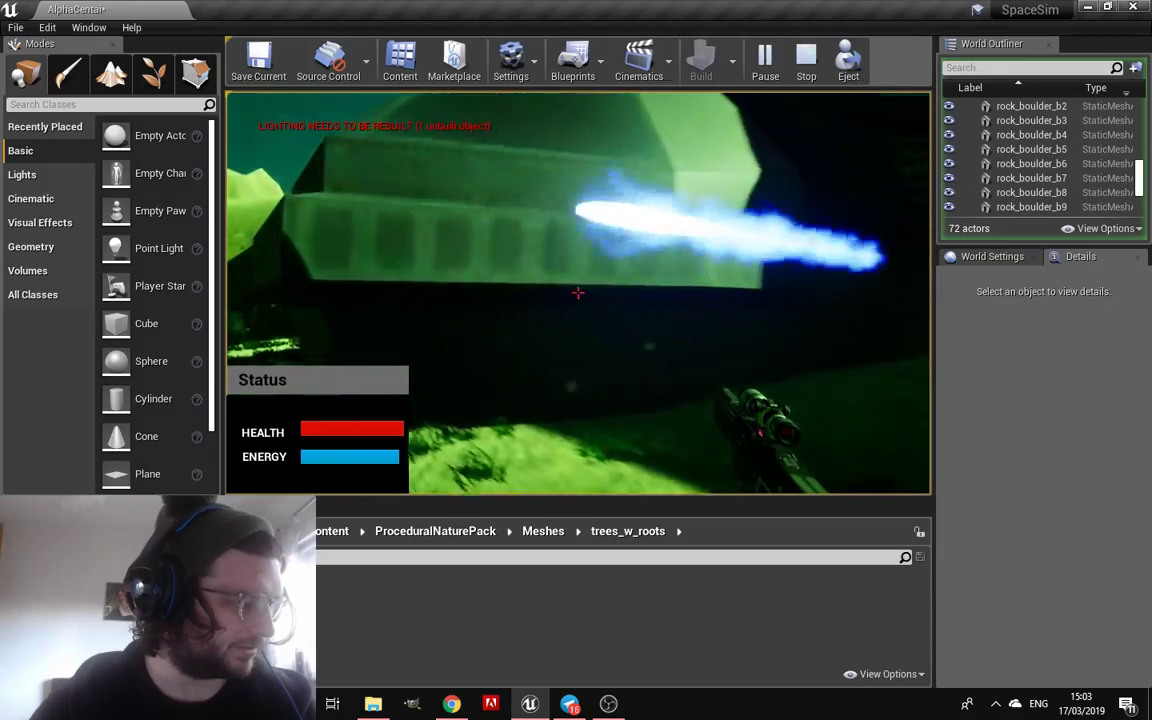
left_click(578, 292)
left_click(578, 292)
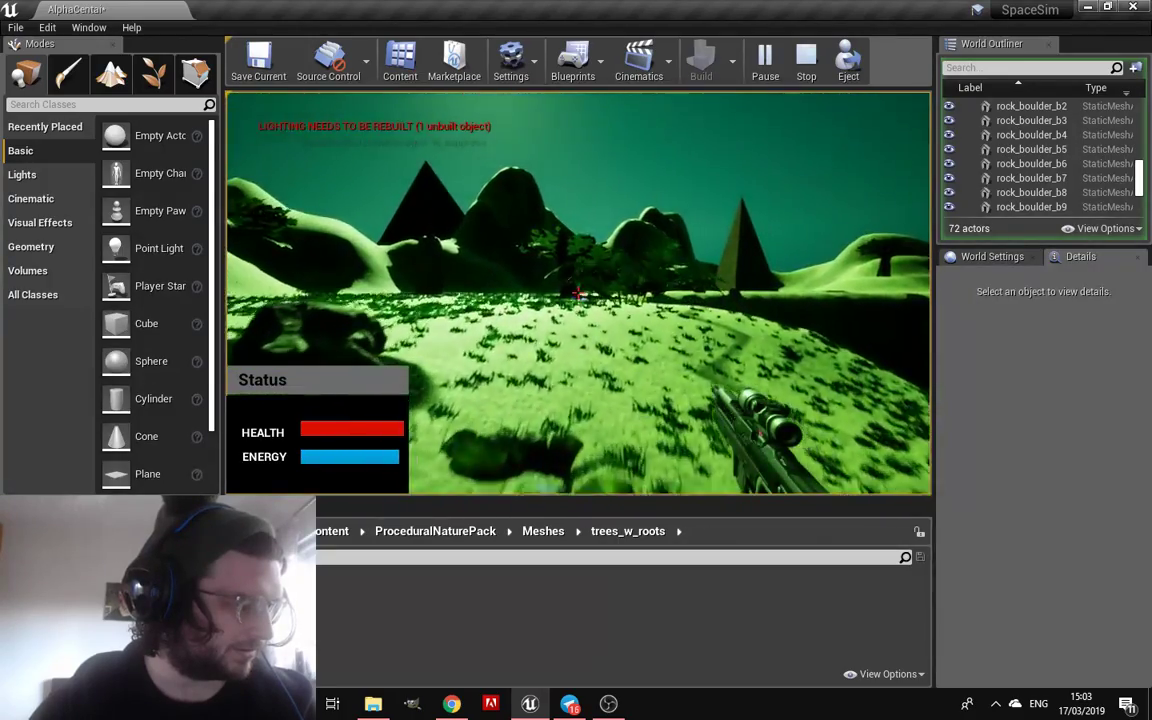
left_click(578, 292)
left_click(578, 292)
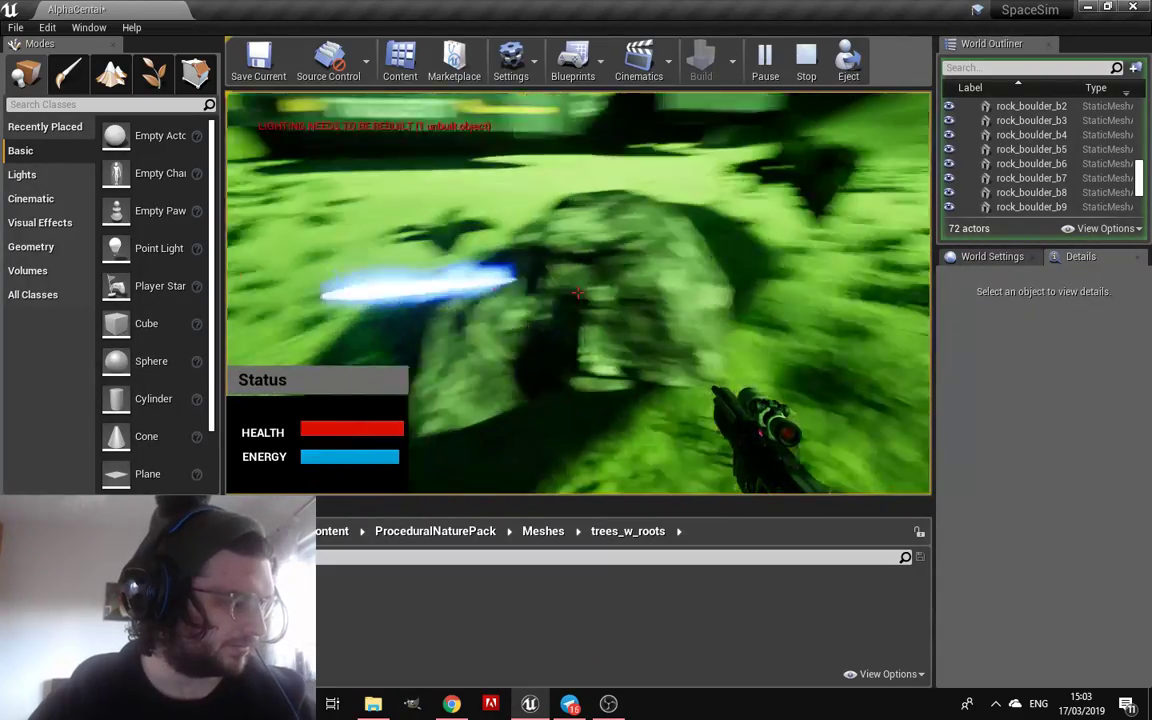
left_click(578, 292)
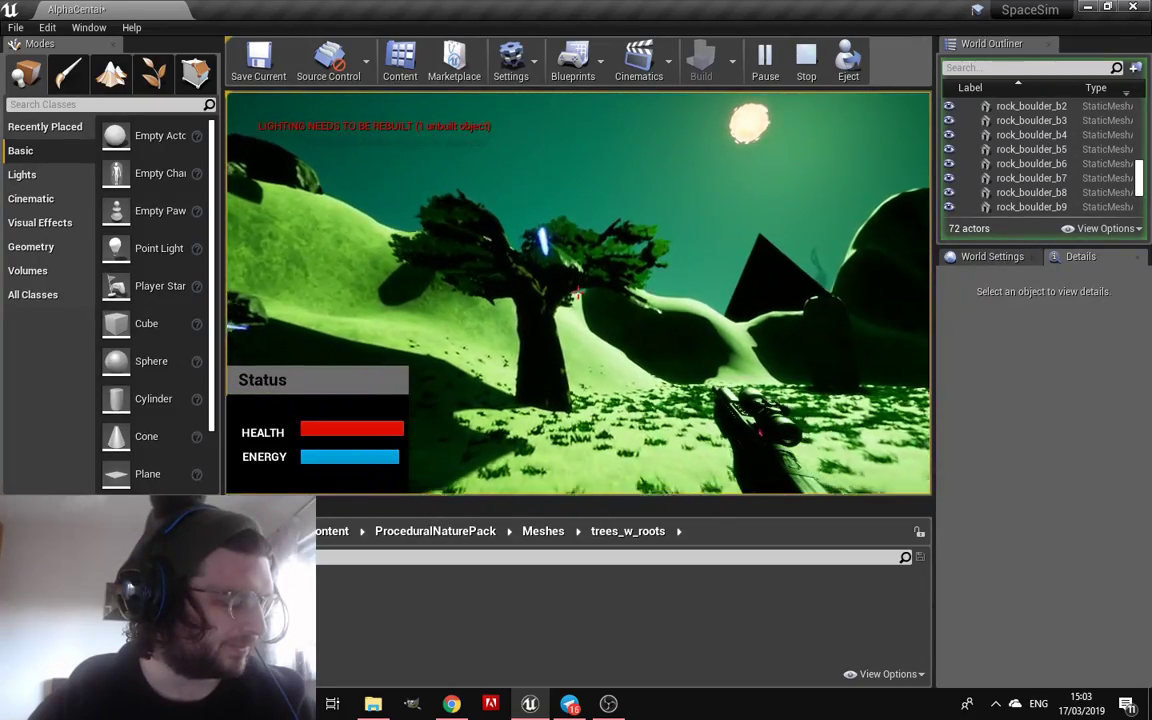
key("Escape")
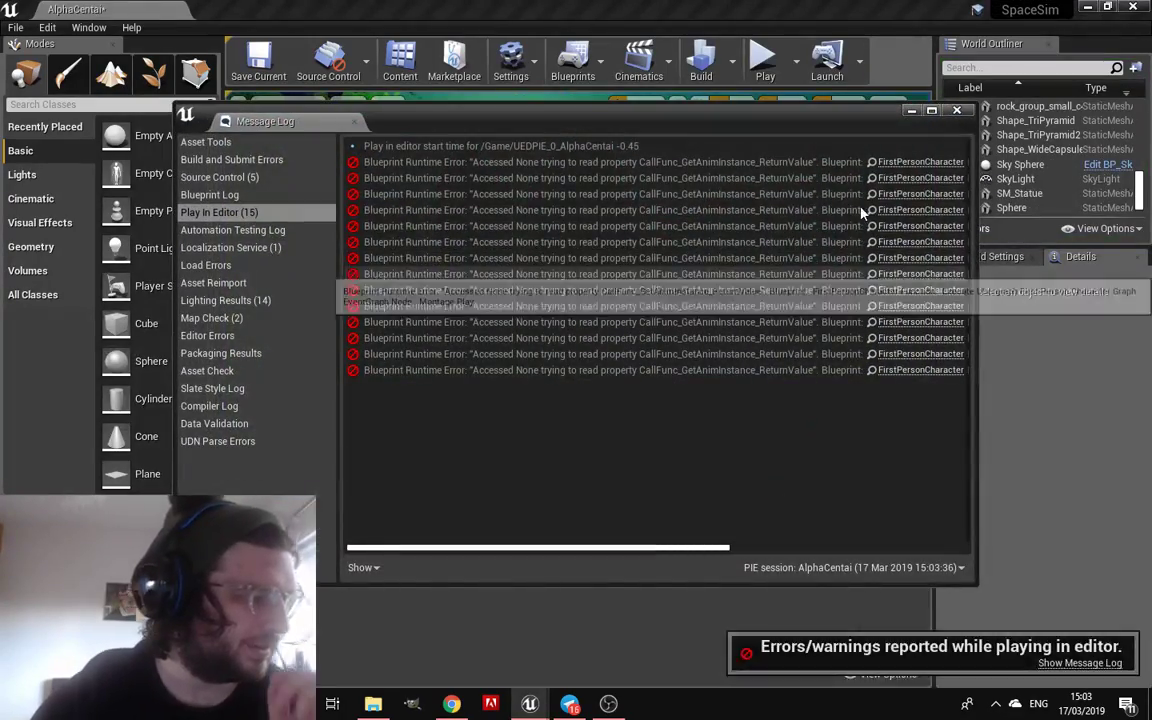
left_click(897, 171)
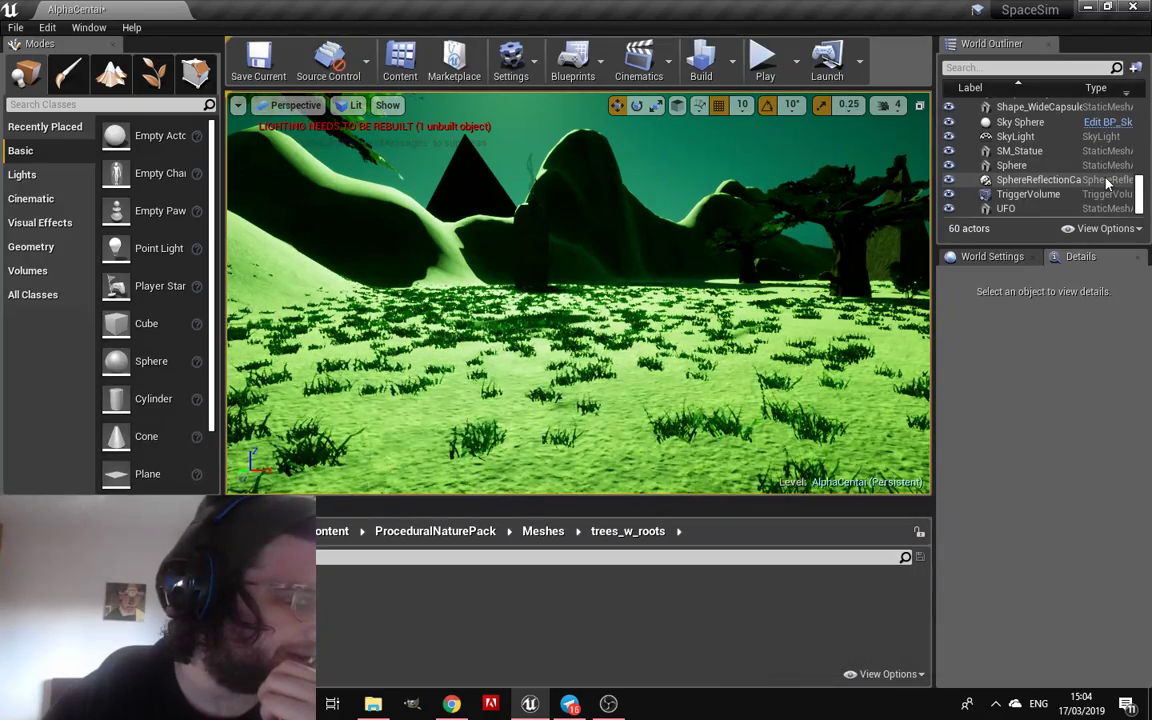
scroll(1100, 180, "up", 2)
scroll(1075, 175, "up", 2)
scroll(1068, 172, "up", 2)
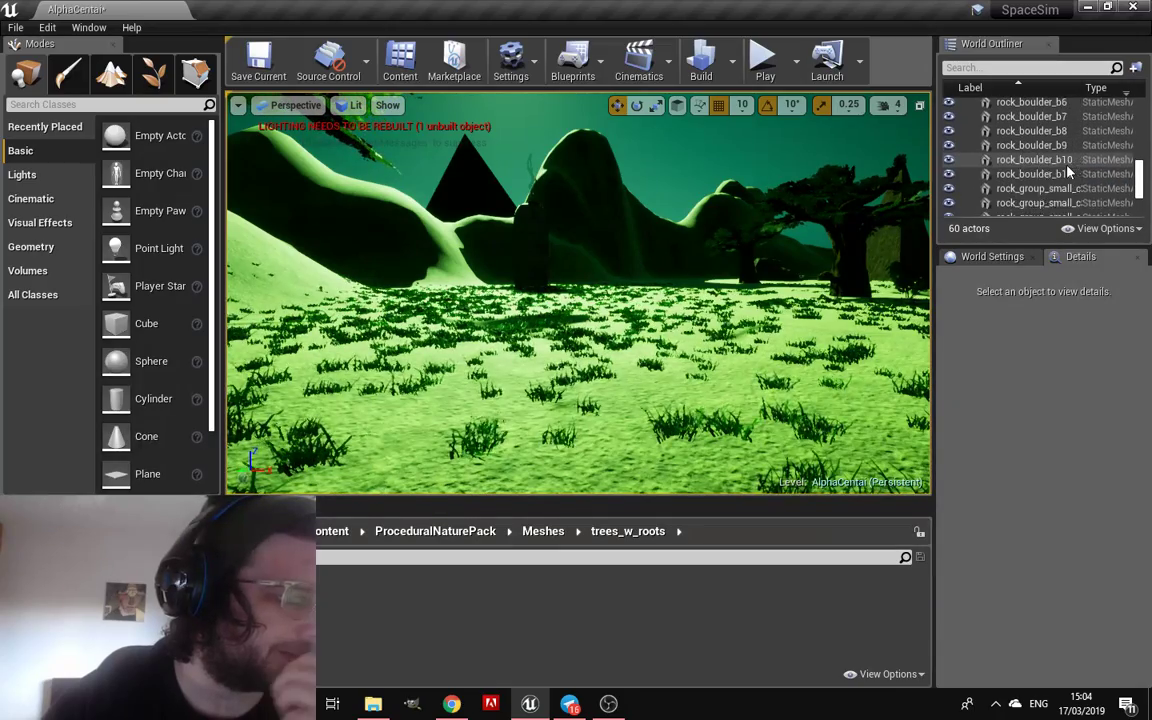
scroll(1068, 172, "up", 2)
scroll(1068, 172, "up", 2)
scroll(1068, 172, "up", 2)
scroll(1068, 172, "up", 2)
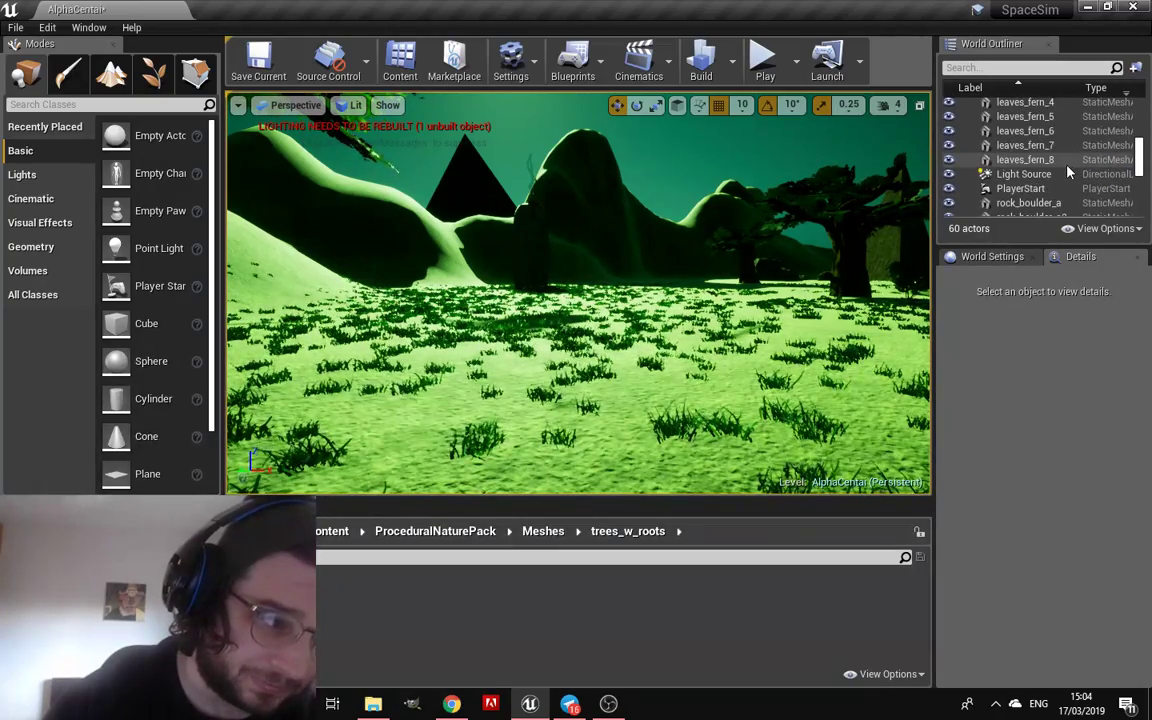
scroll(1068, 172, "up", 2)
scroll(1068, 172, "up", 2)
scroll(1068, 172, "up", 2)
scroll(1068, 172, "up", 2)
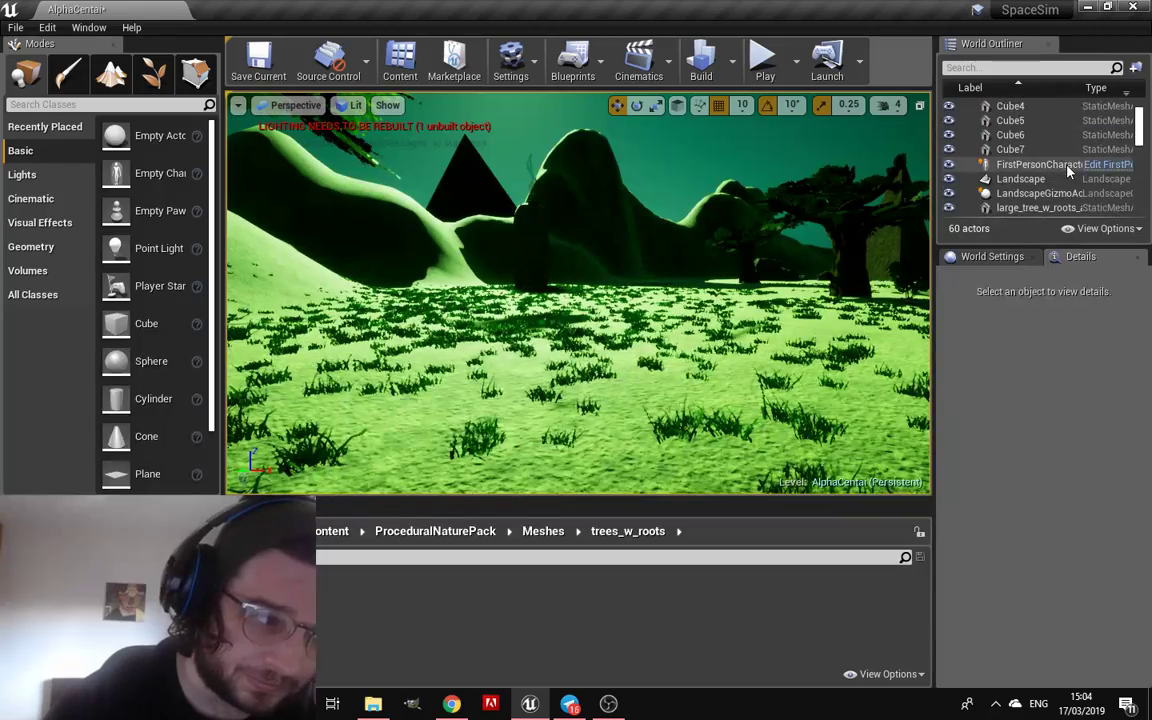
scroll(1068, 172, "up", 2)
scroll(1068, 172, "down", 2)
scroll(1068, 172, "down", 2)
scroll(1068, 172, "down", 2)
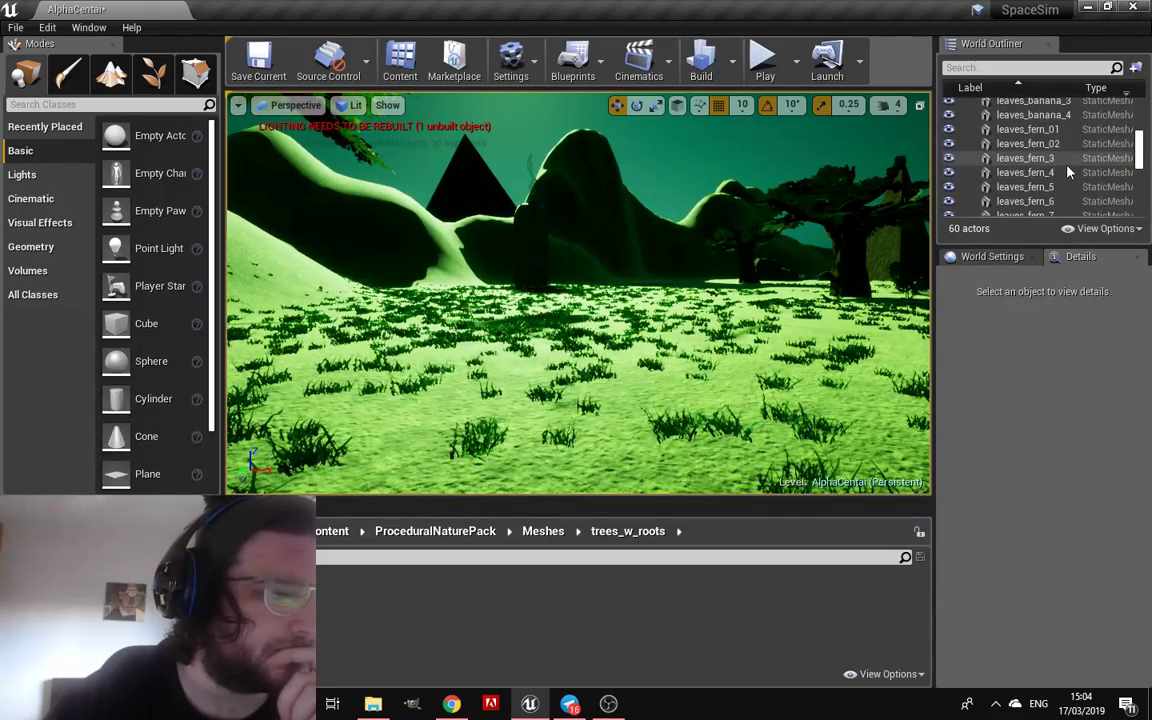
scroll(1068, 172, "down", 3)
scroll(1068, 172, "up", 1)
scroll(1068, 172, "up", 2)
scroll(1068, 172, "down", 5)
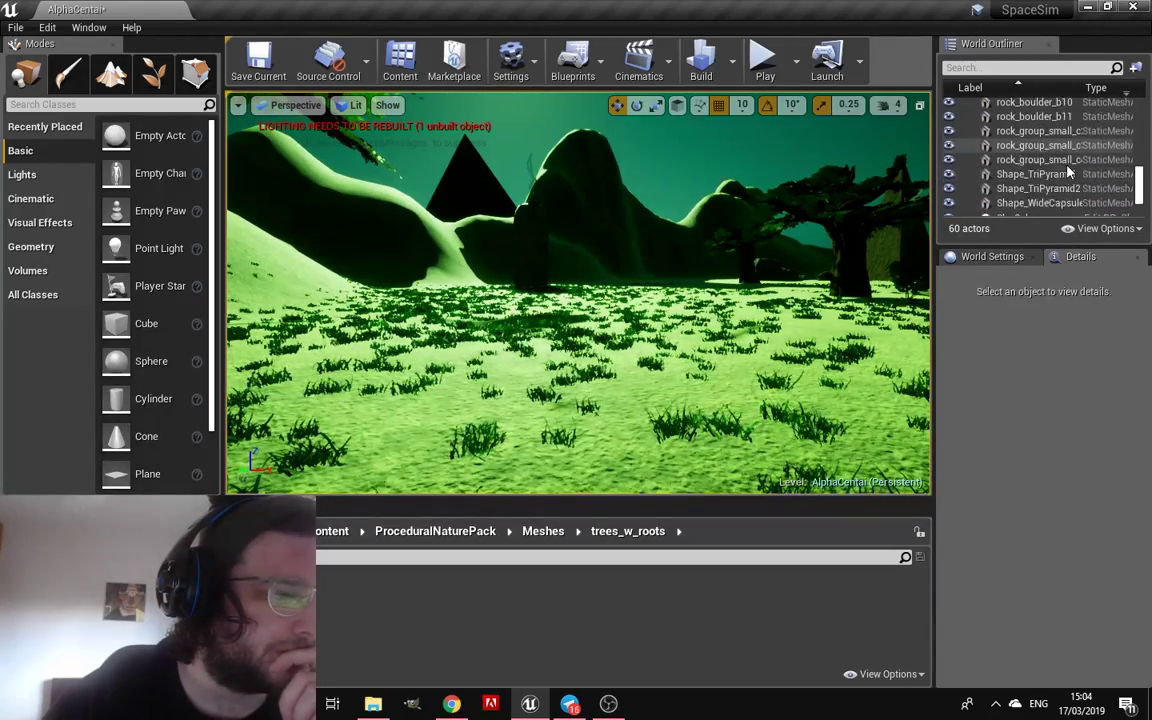
scroll(1068, 172, "down", 3)
scroll(1068, 172, "up", 2)
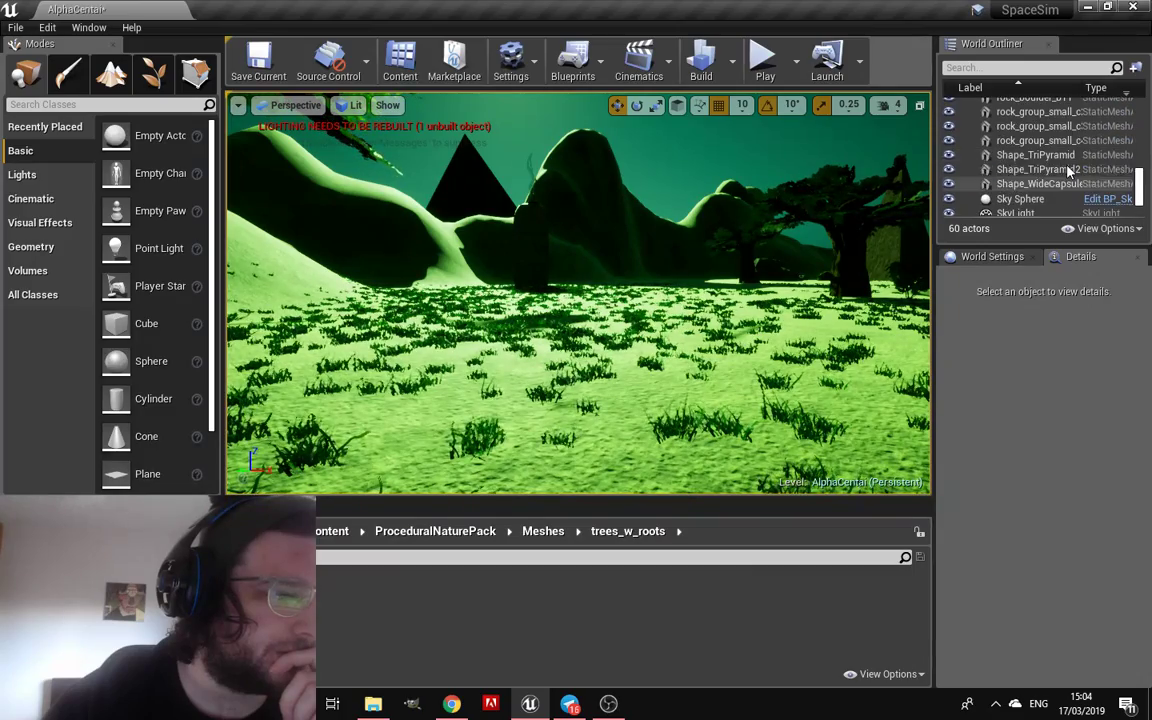
scroll(1068, 172, "up", 2)
scroll(1068, 172, "up", 1)
scroll(1068, 172, "up", 2)
scroll(1068, 172, "up", 2)
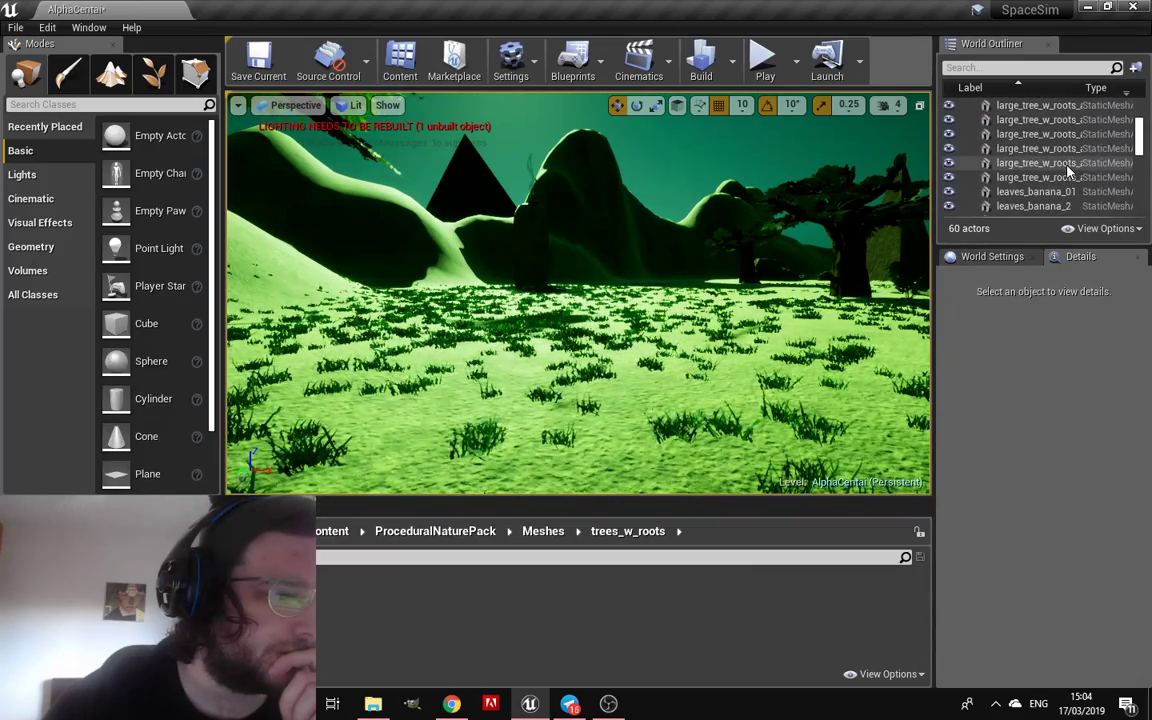
scroll(1068, 172, "up", 2)
scroll(1068, 172, "down", 1)
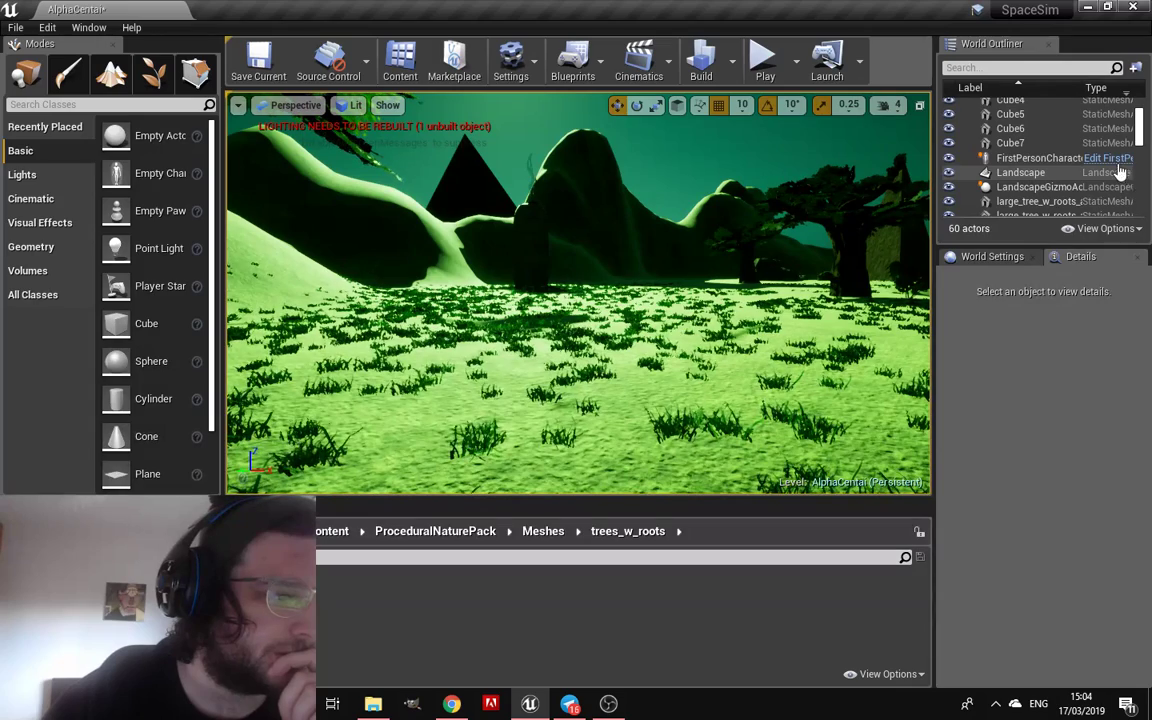
Open the FirstPersonCharacter blueprint with the Branch and Spawn Emitter at Location nodes in view
left_click(1100, 158)
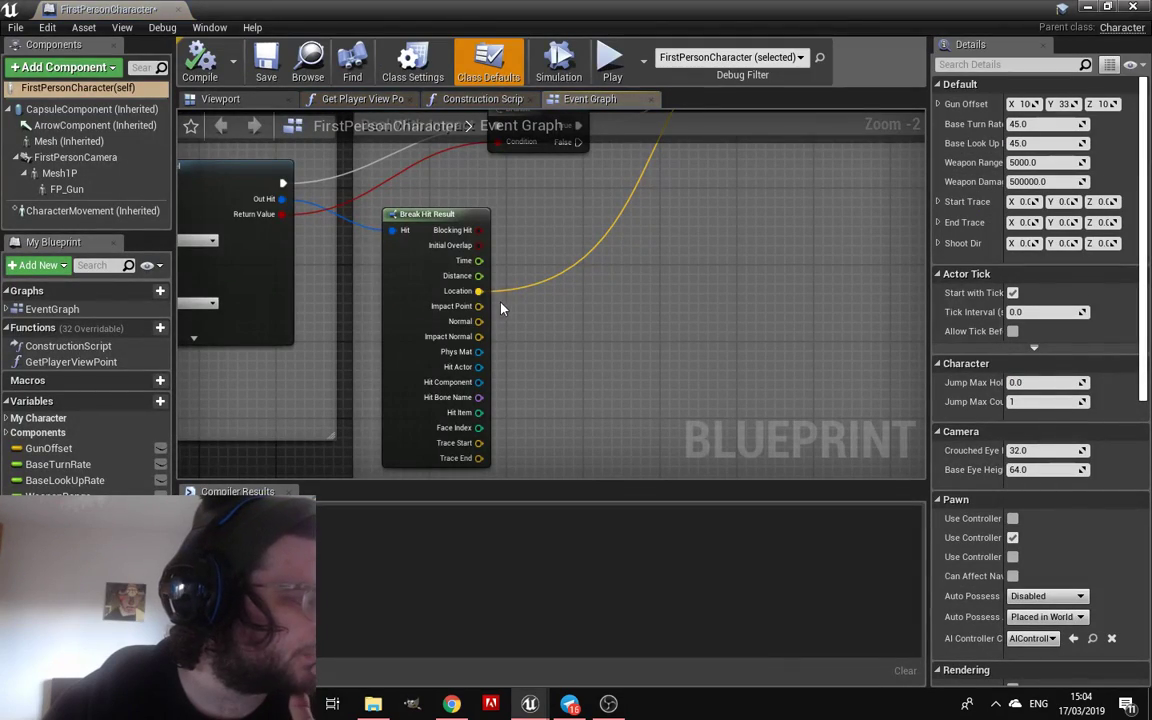
scroll(570, 257, "down", 2)
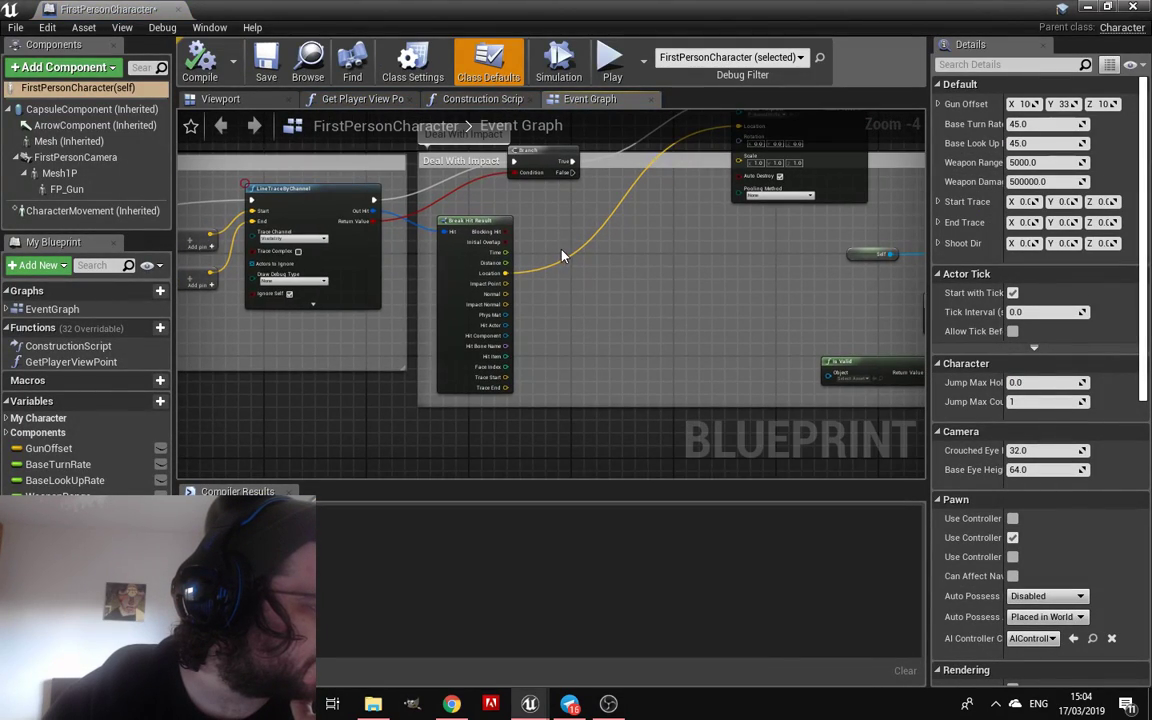
scroll(566, 240, "up", 2)
mouse_move(566, 238)
right_mouse_down()
mouse_move(443, 393)
mouse_move(416, 403)
right_mouse_up()
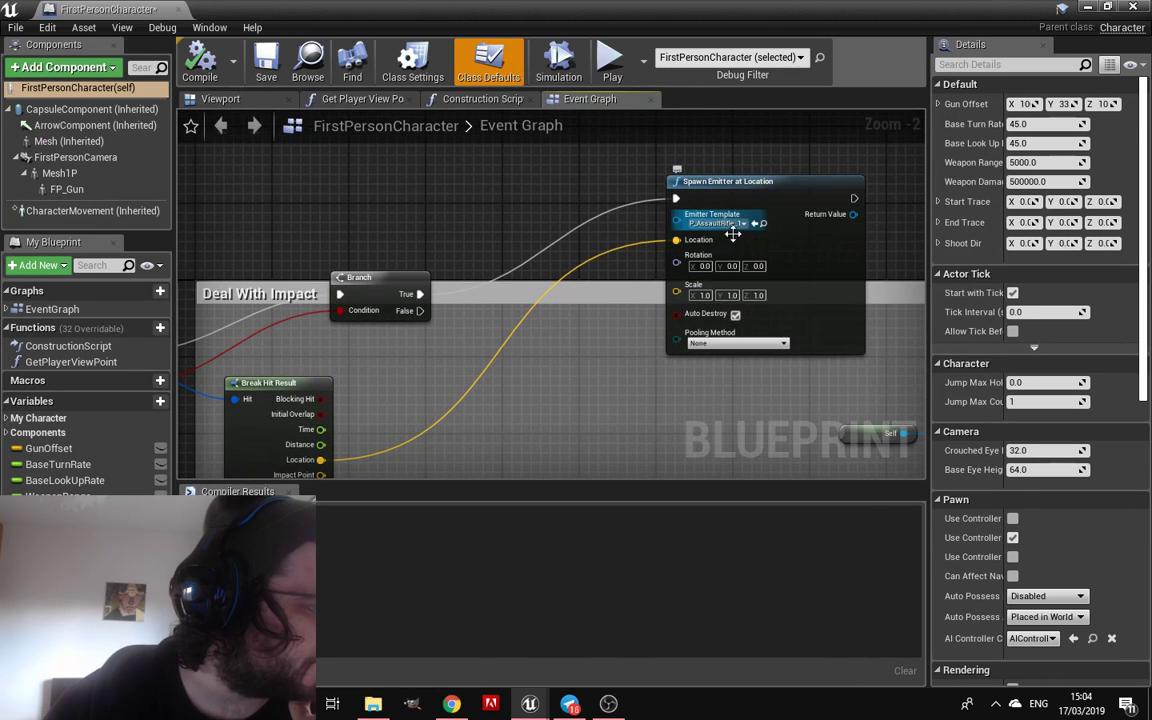
Set the Spawn Emitter at Location template to P_Impact_Stone_Medium_Light
left_click(733, 223)
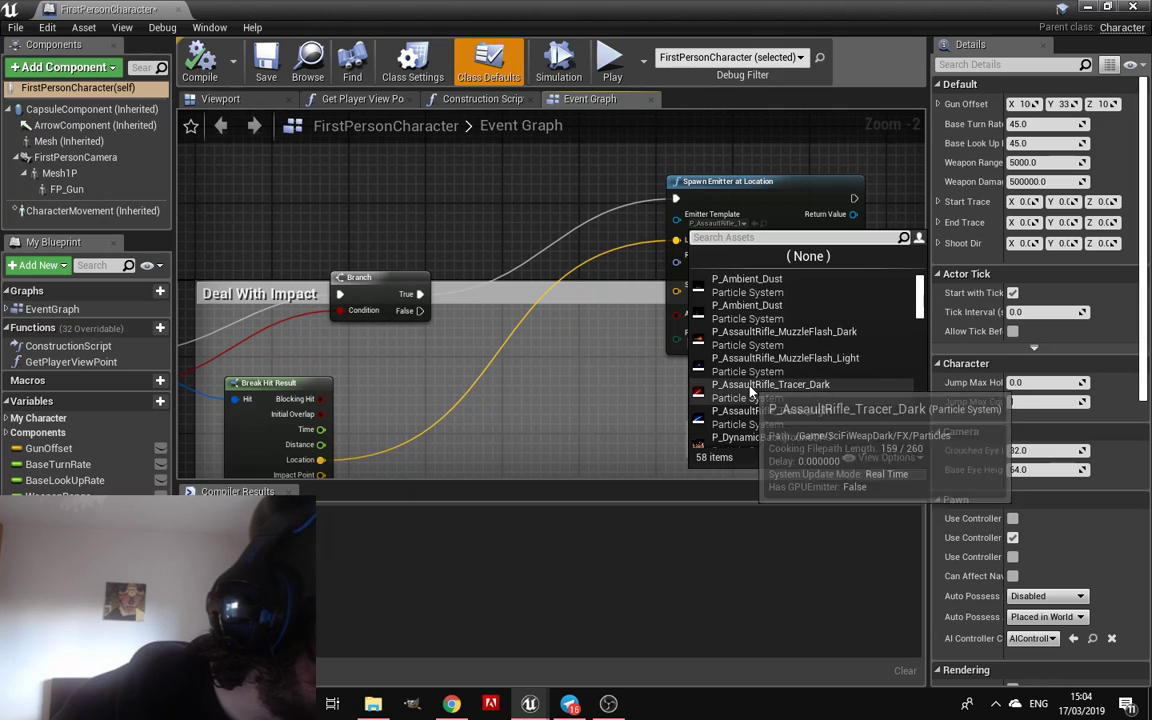
scroll(800, 353, "down", 3)
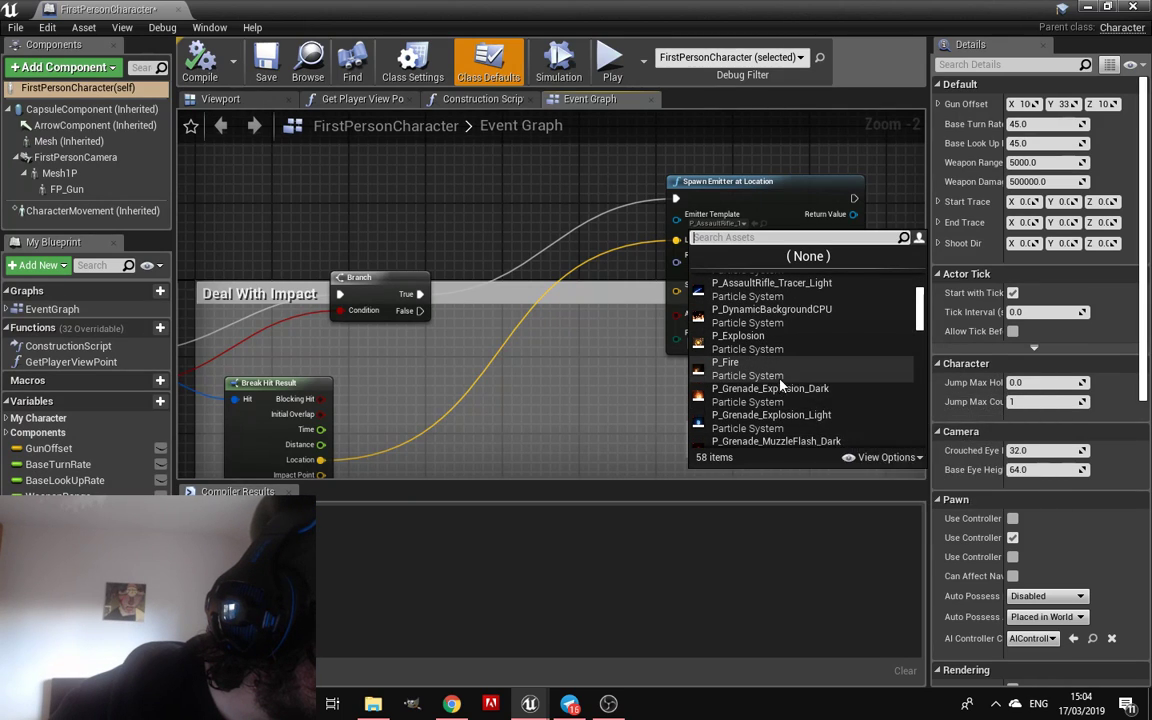
scroll(781, 386, "down", 1)
scroll(781, 386, "down", 1)
scroll(781, 386, "down", 1)
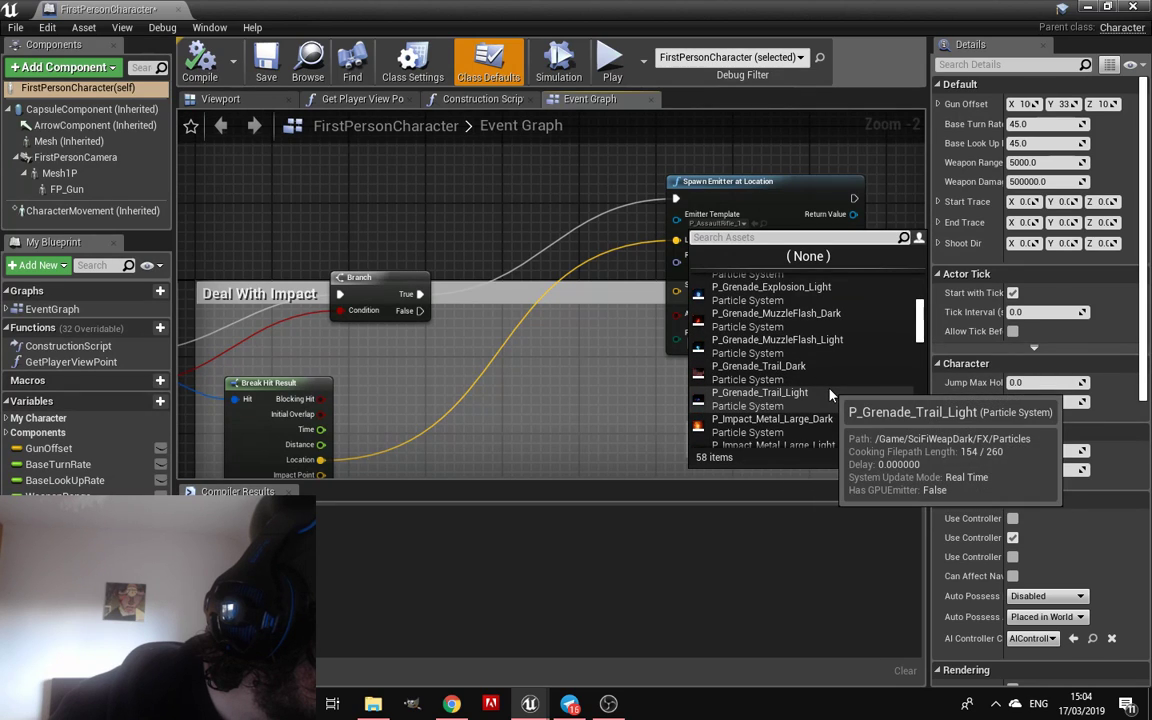
scroll(829, 396, "down", 1)
scroll(829, 396, "down", 1)
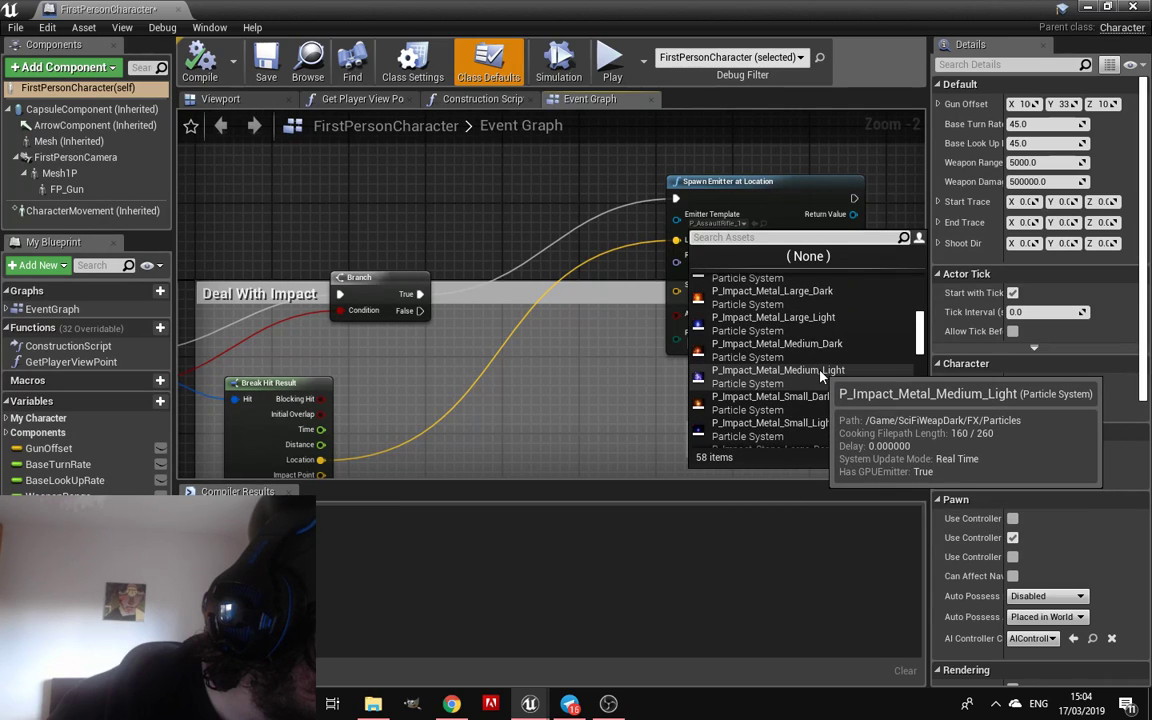
scroll(820, 375, "down", 2)
scroll(819, 376, "down", 1)
scroll(818, 377, "down", 1)
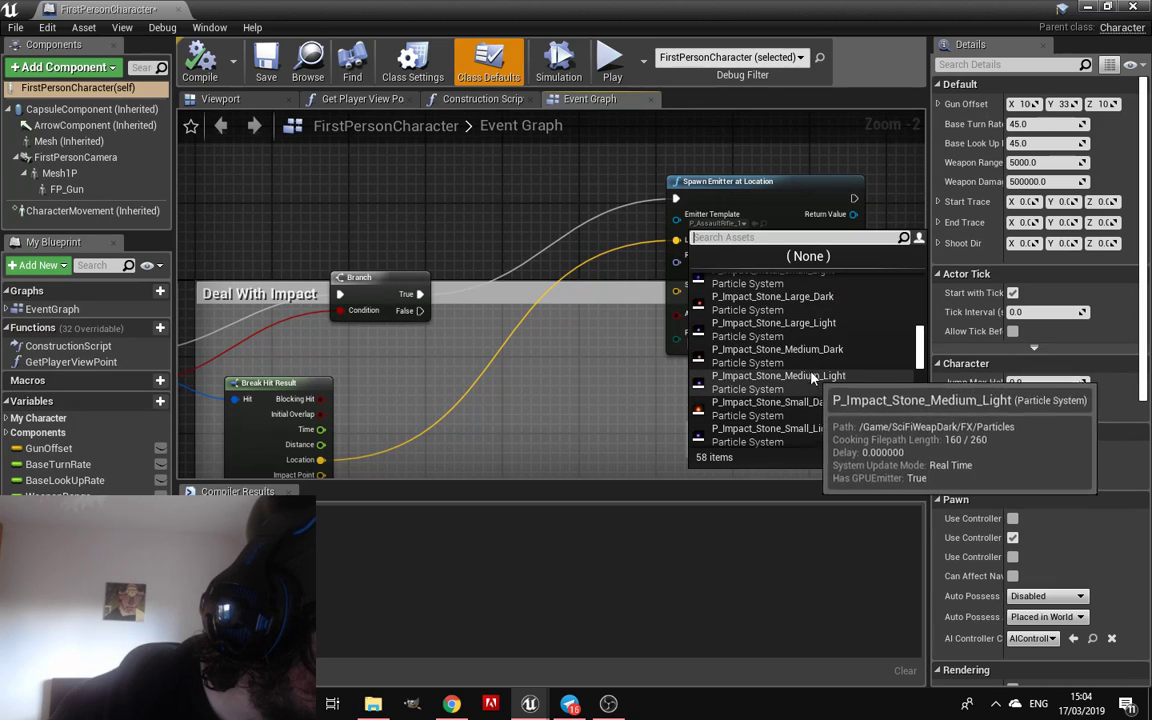
left_click(790, 384)
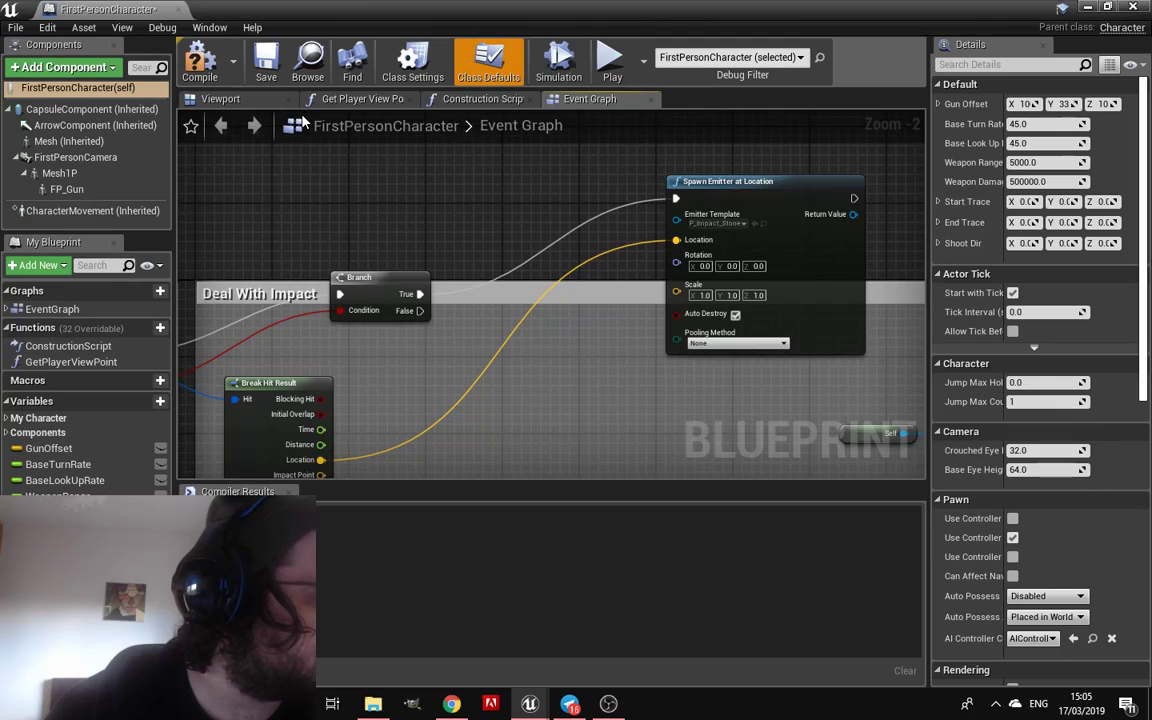
Compile the blueprint, return to the level, start play and fire at the grass
left_click(222, 57)
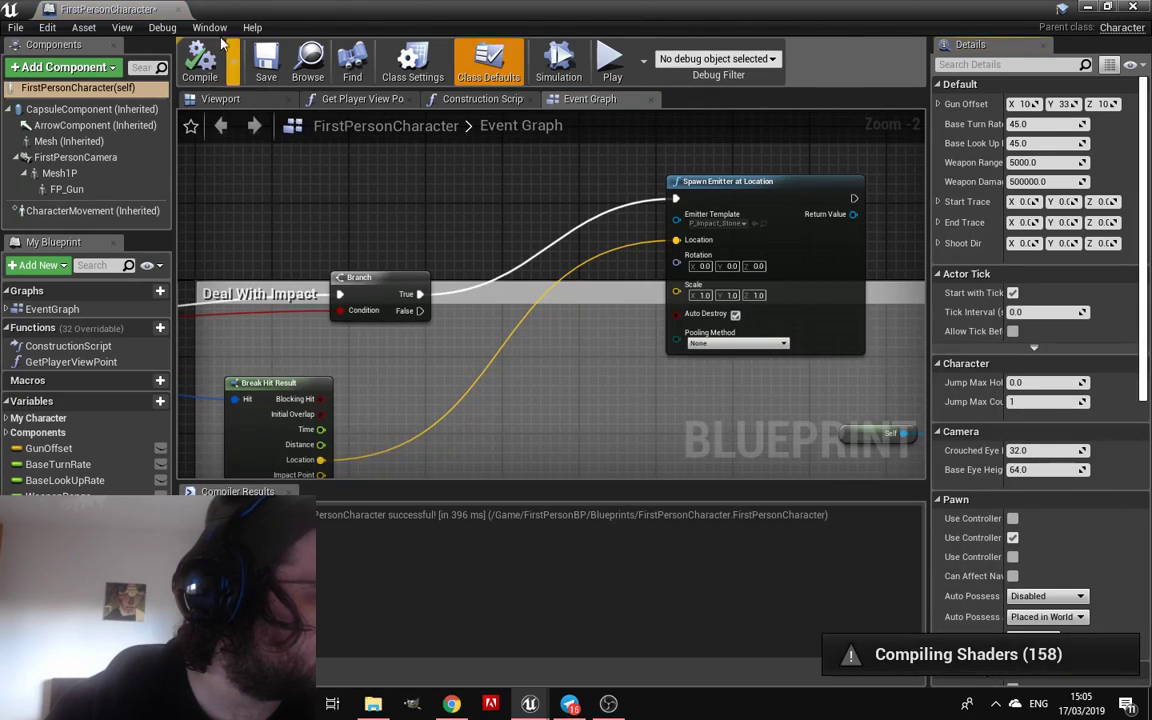
left_click(179, 9)
left_click(762, 55)
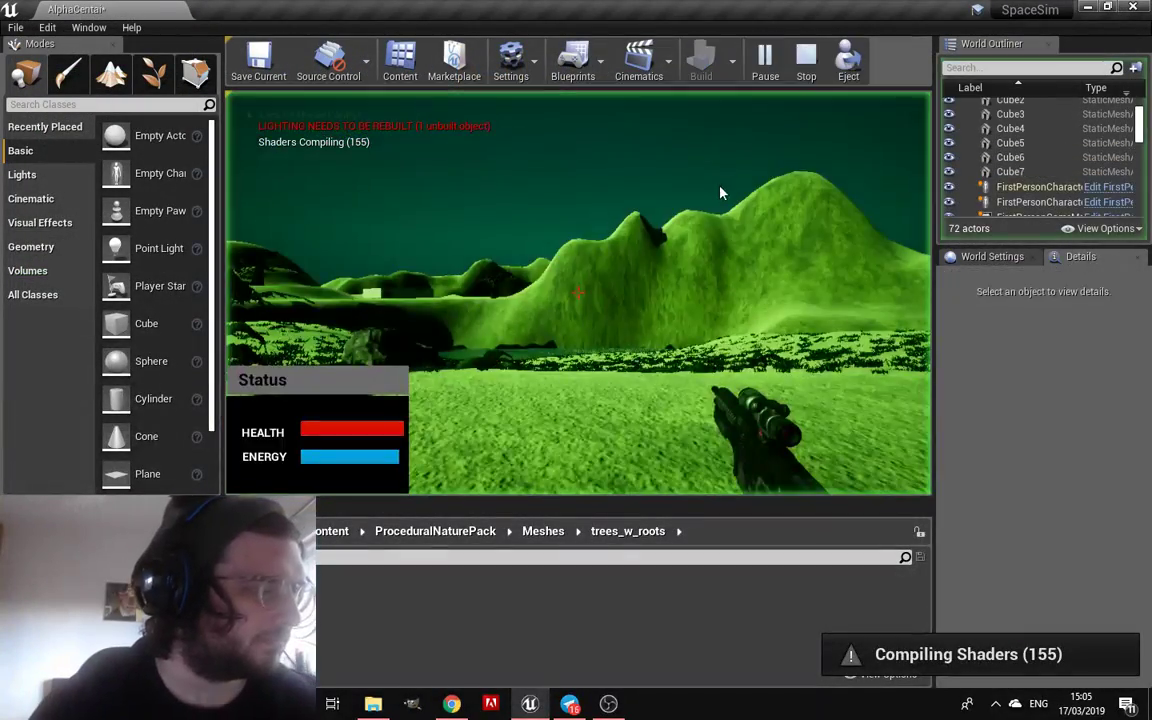
left_click(577, 292)
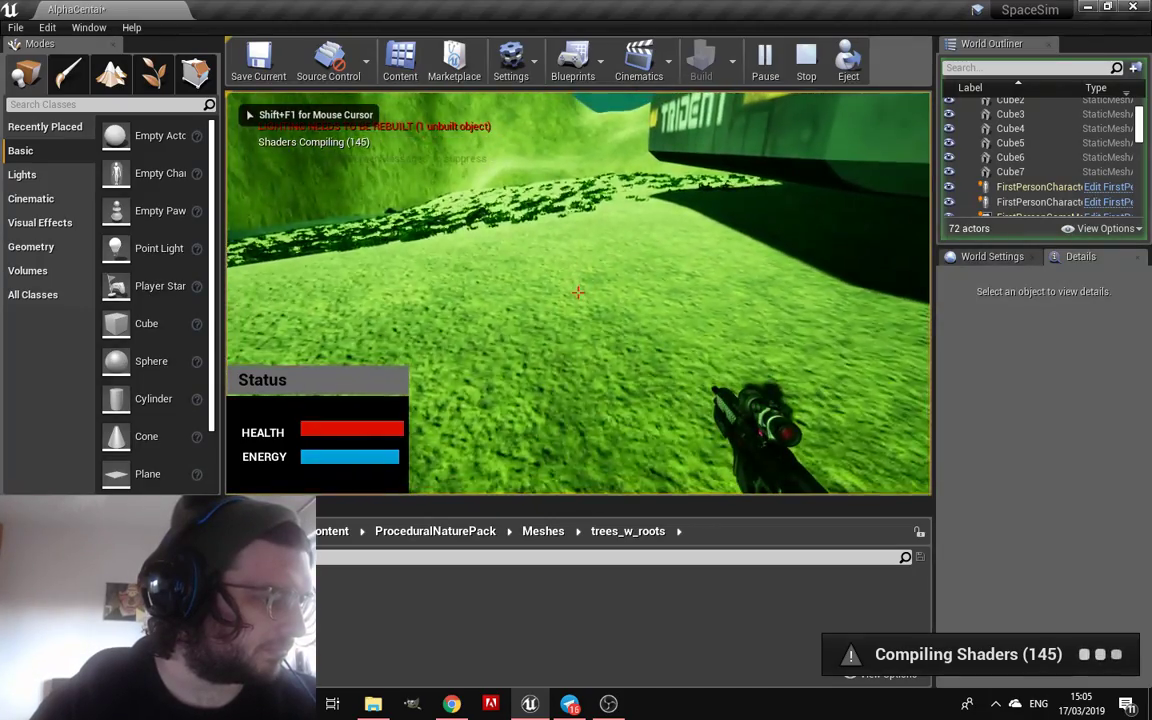
Walk through the level past the large tree, up to the landed spaceship and toward the hills
key("w")
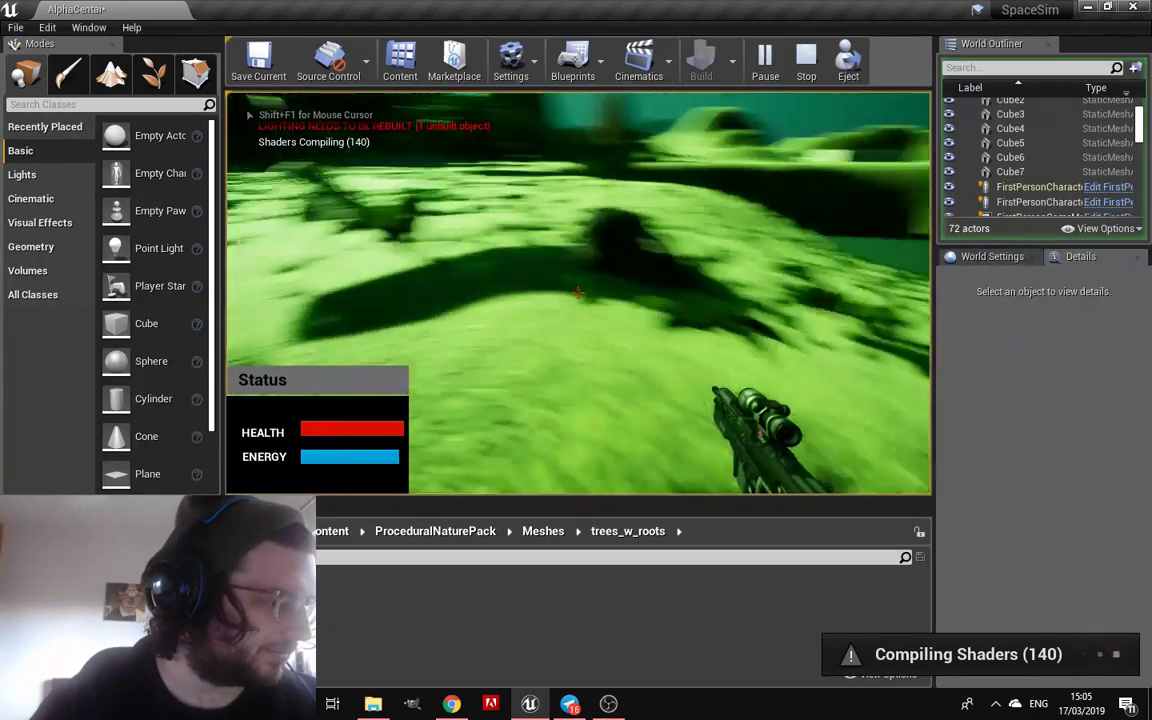
key("w")
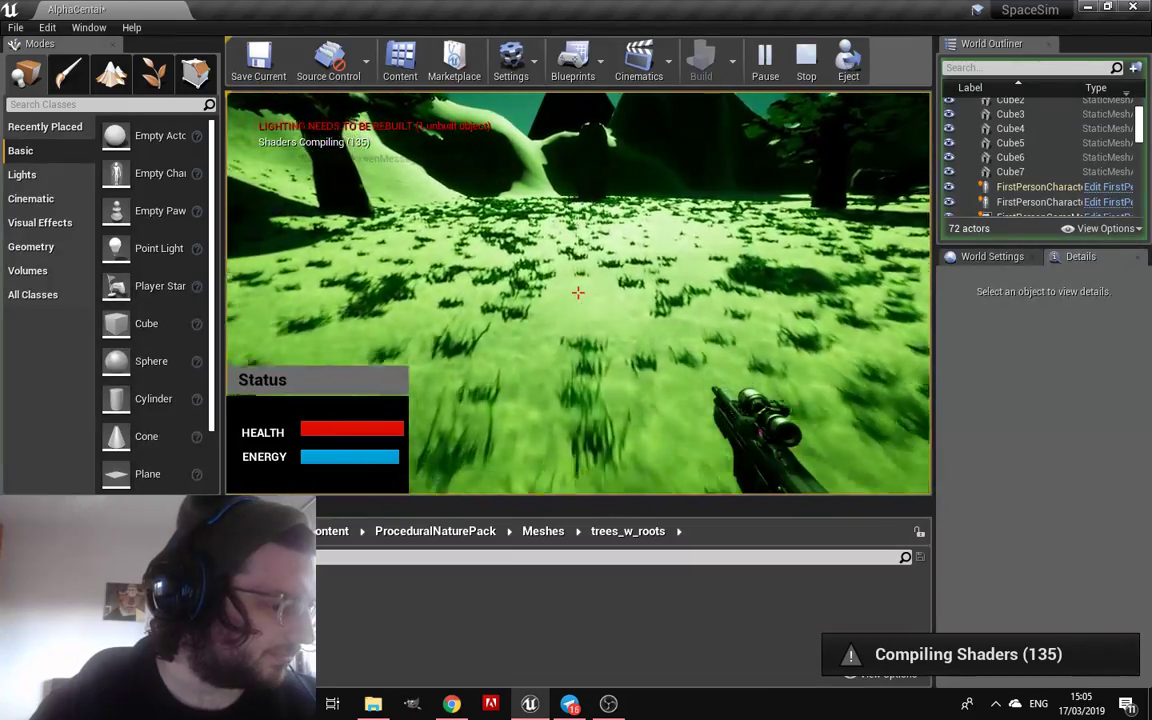
key("w")
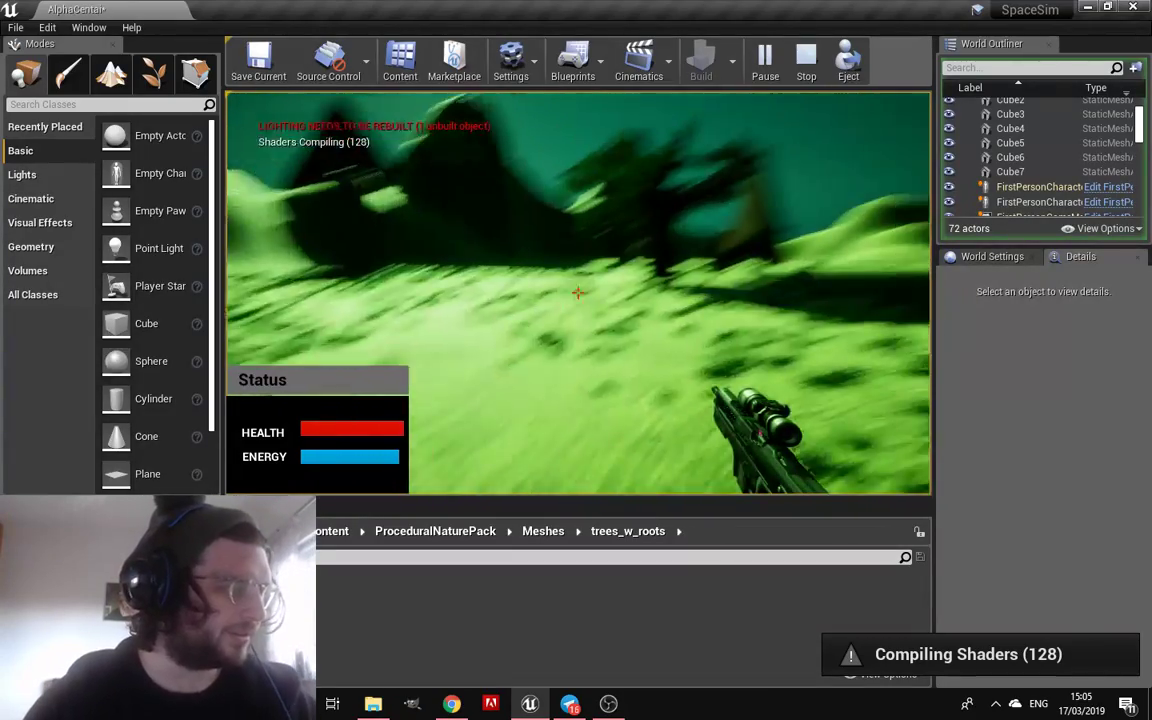
key("w")
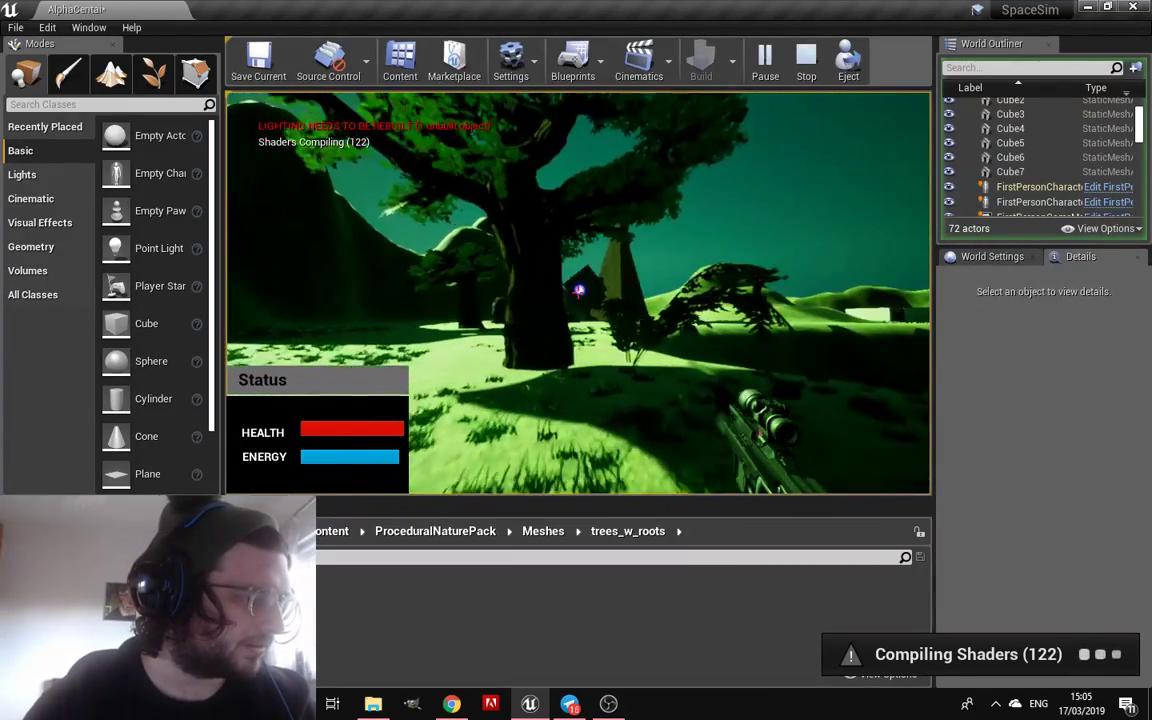
key("w")
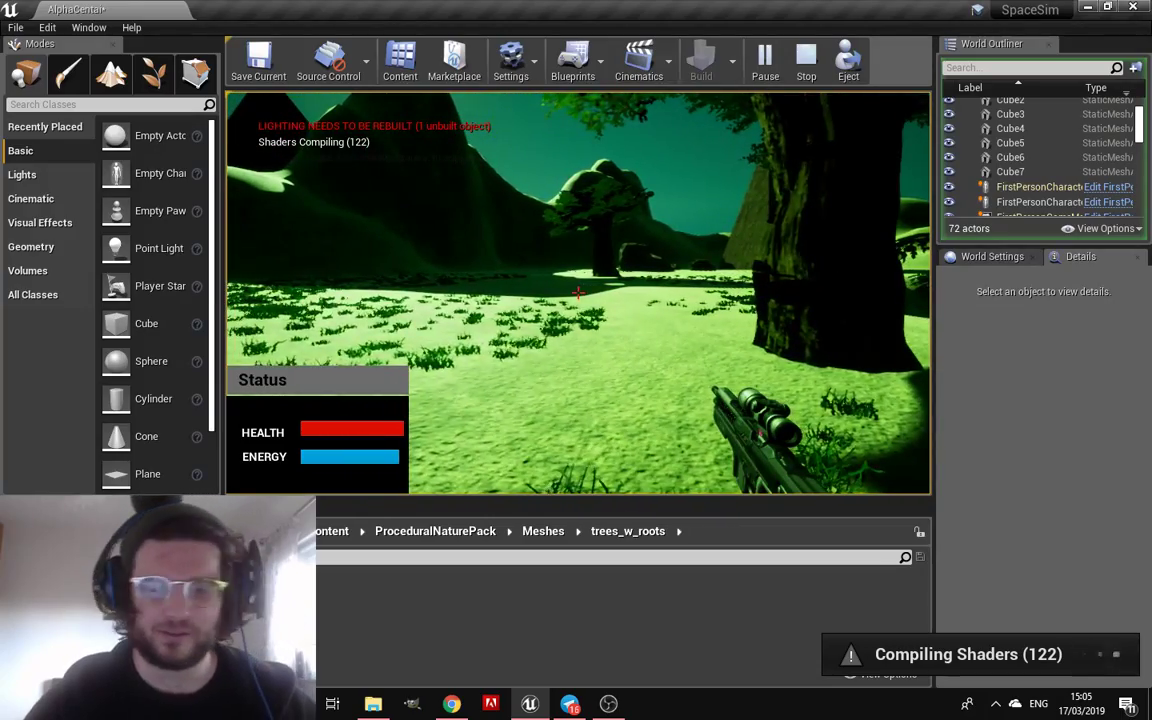
key("w")
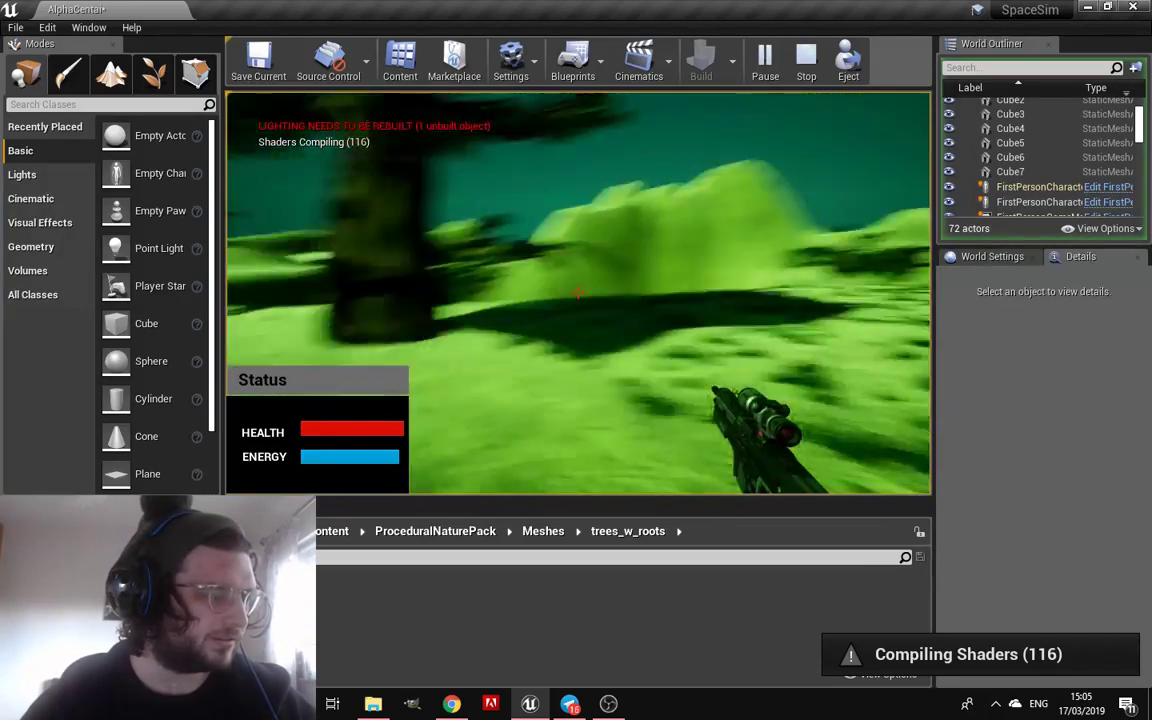
key("w")
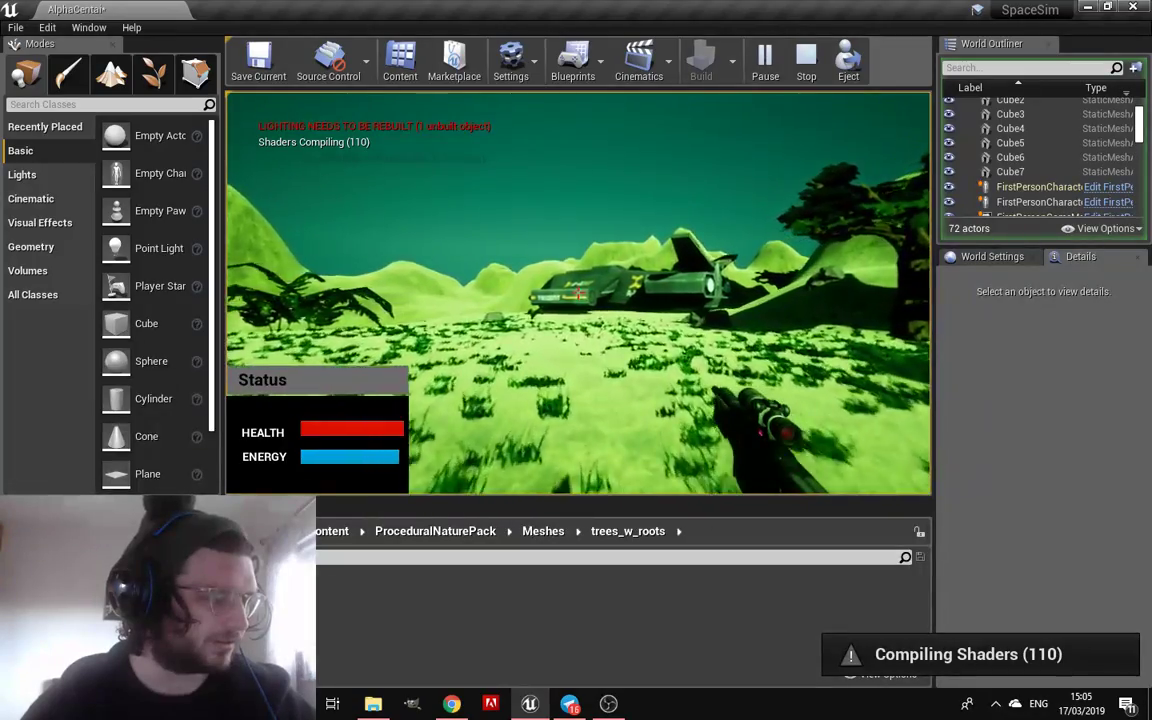
key("w")
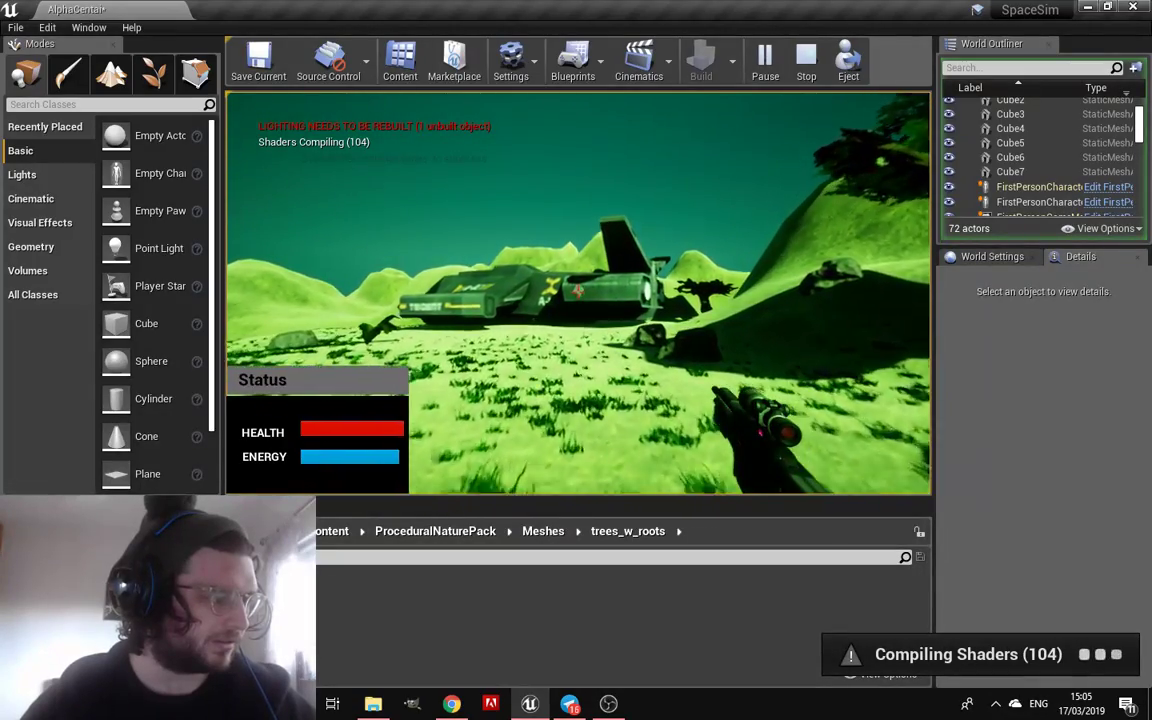
key("w")
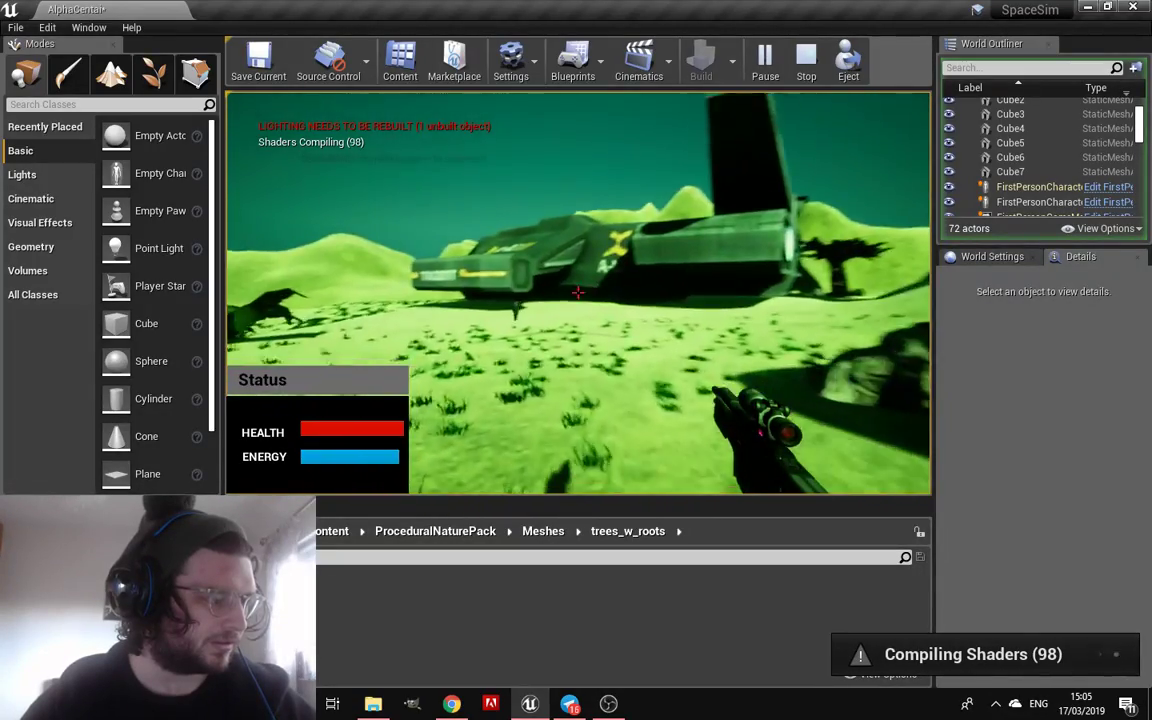
key("w")
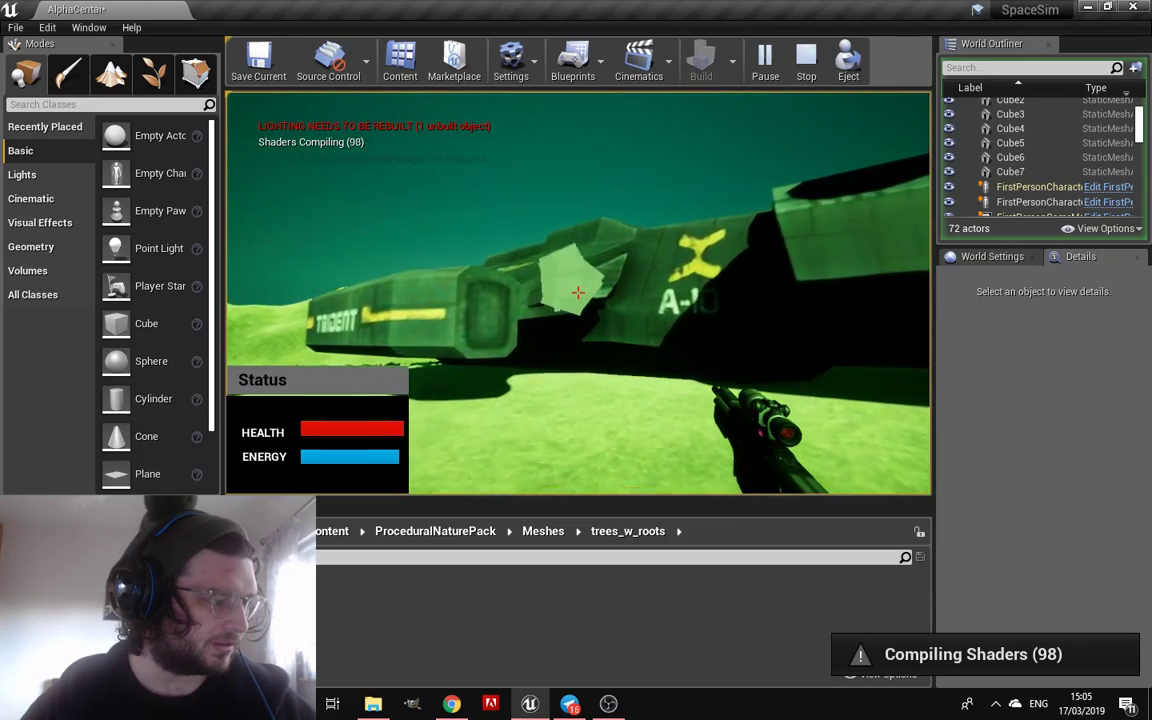
key("w")
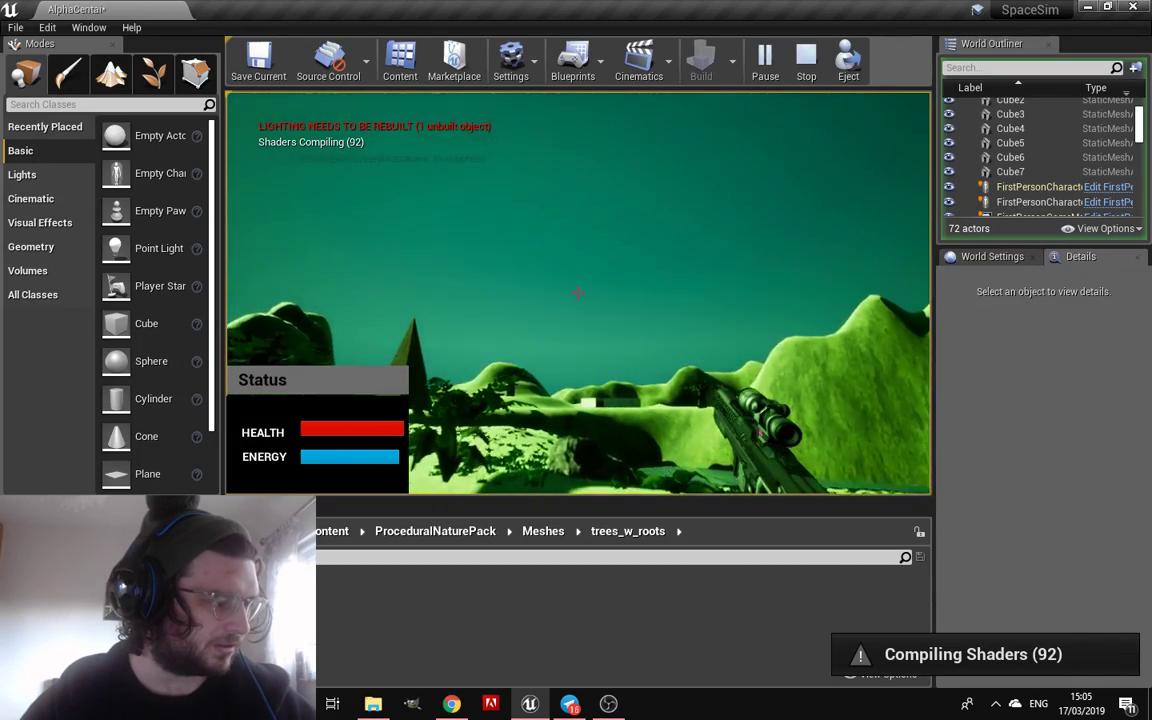
key("w")
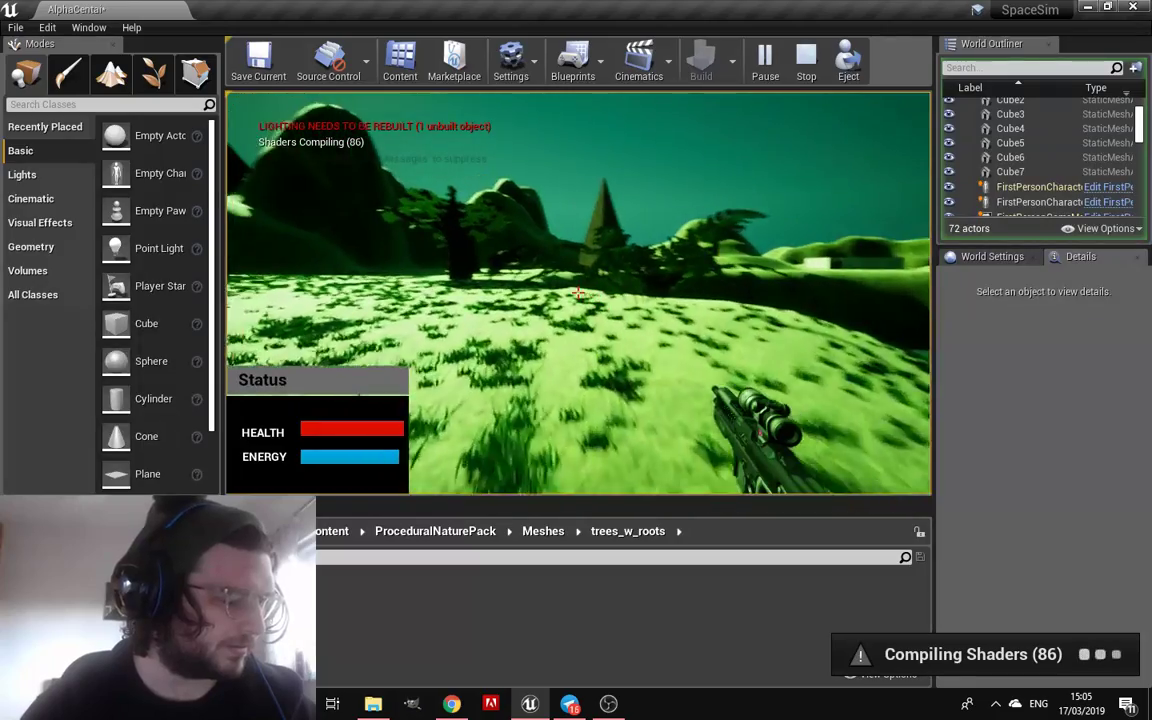
key("w")
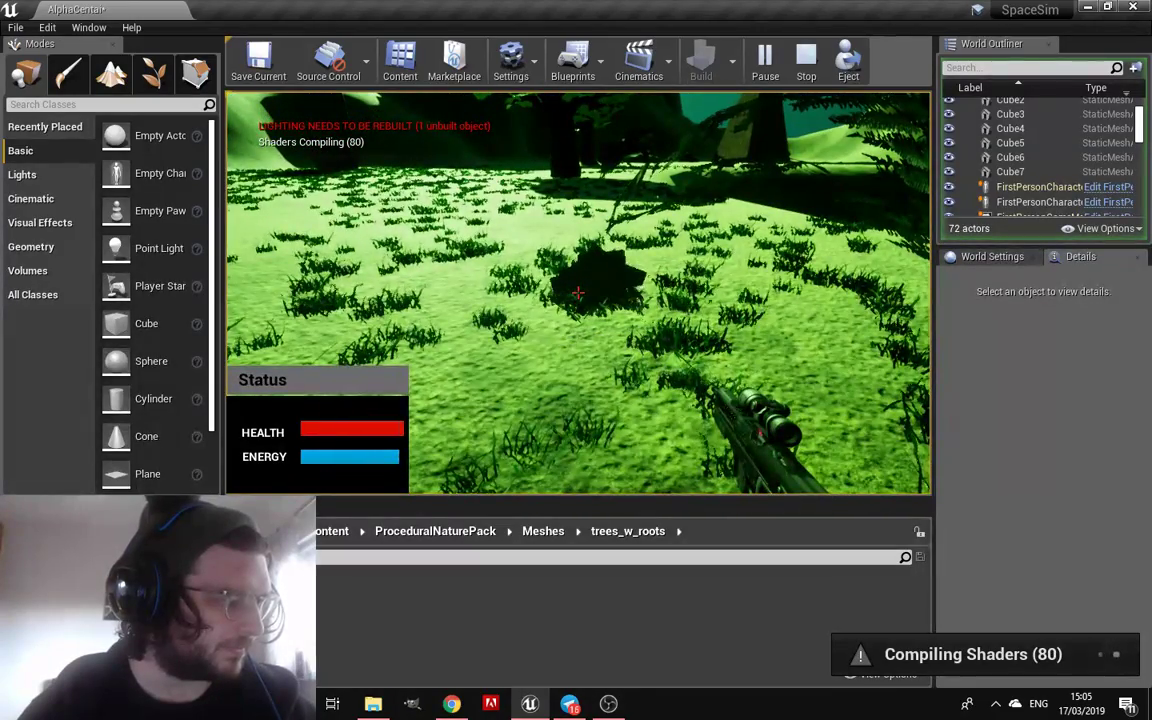
key("w")
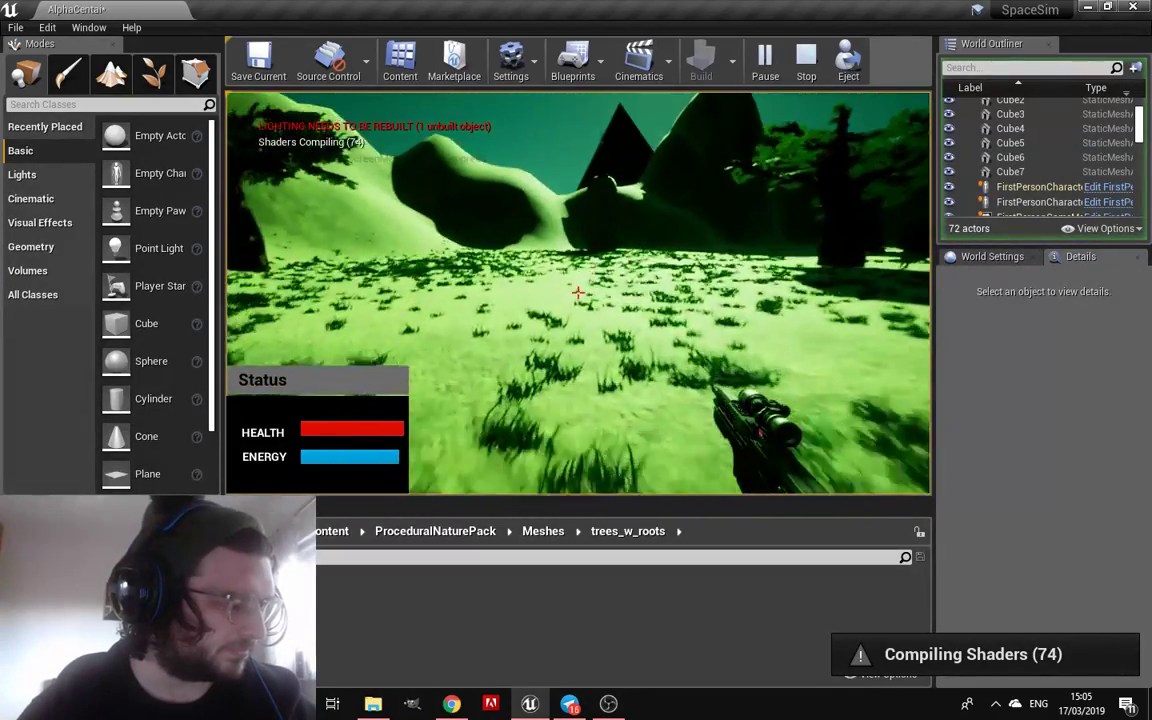
key("w")
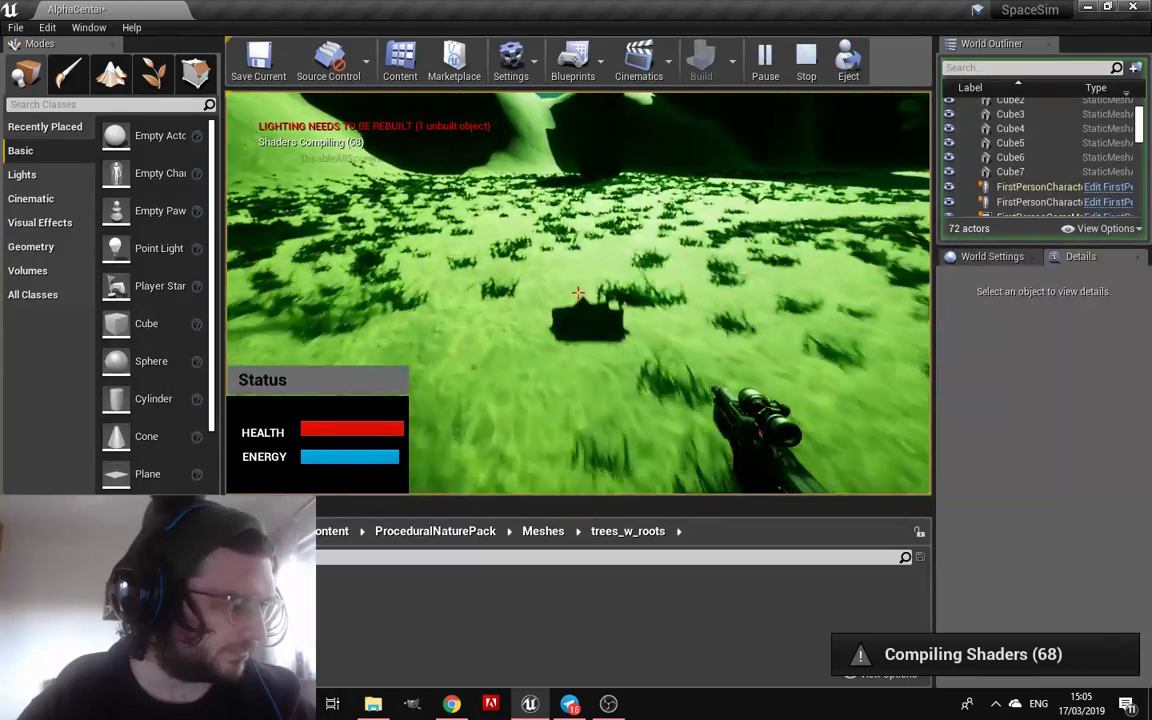
key("w")
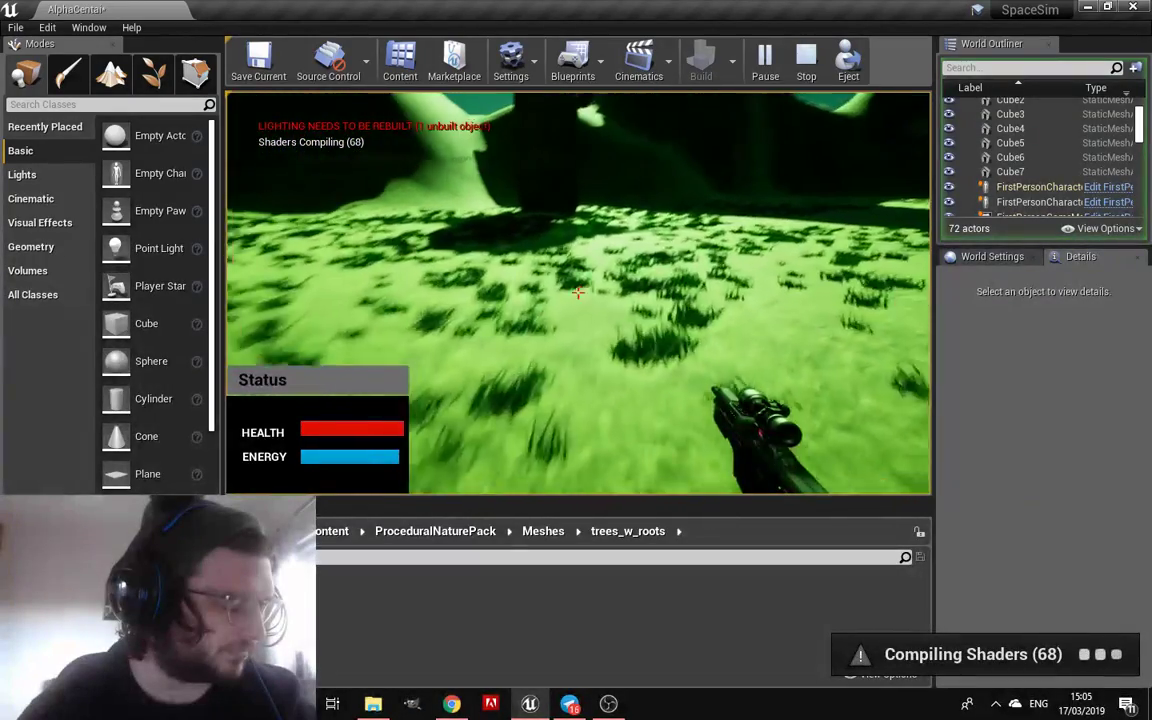
key("w")
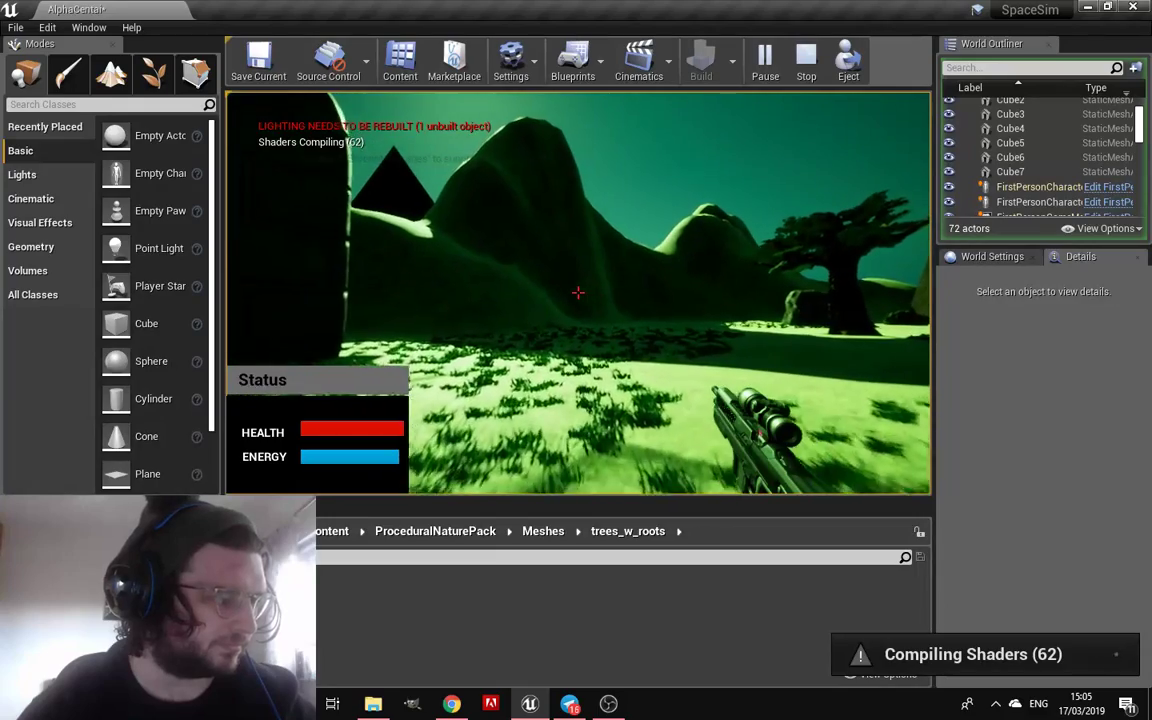
key("w")
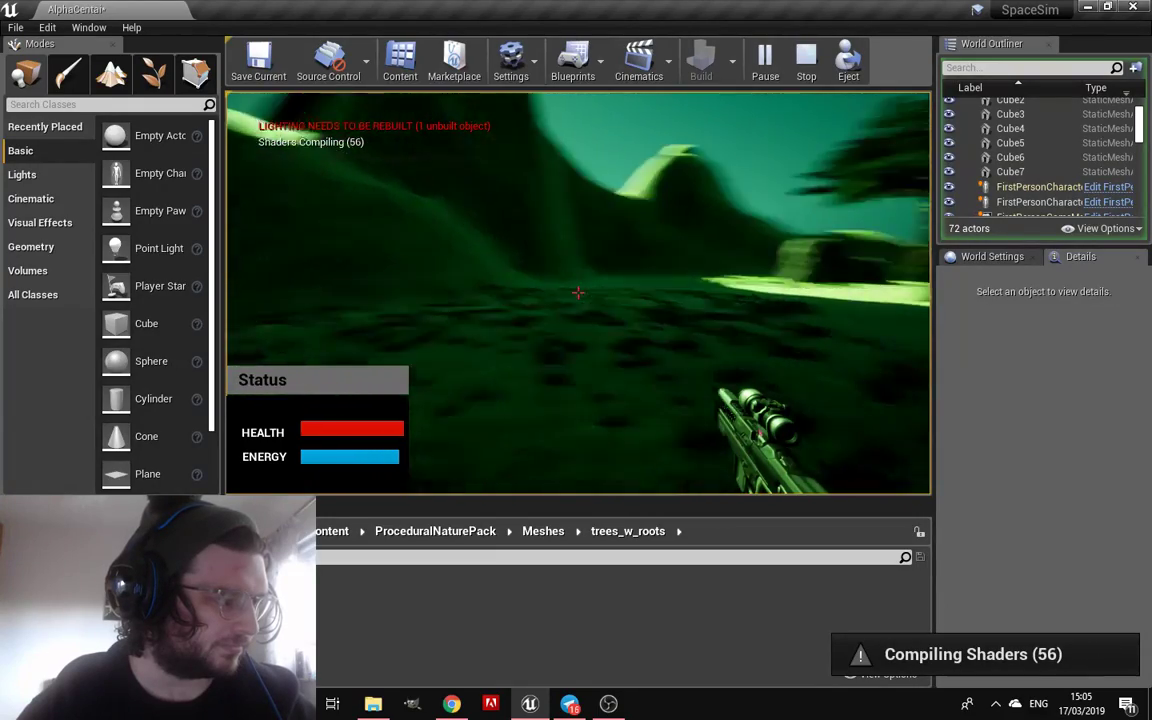
key("w")
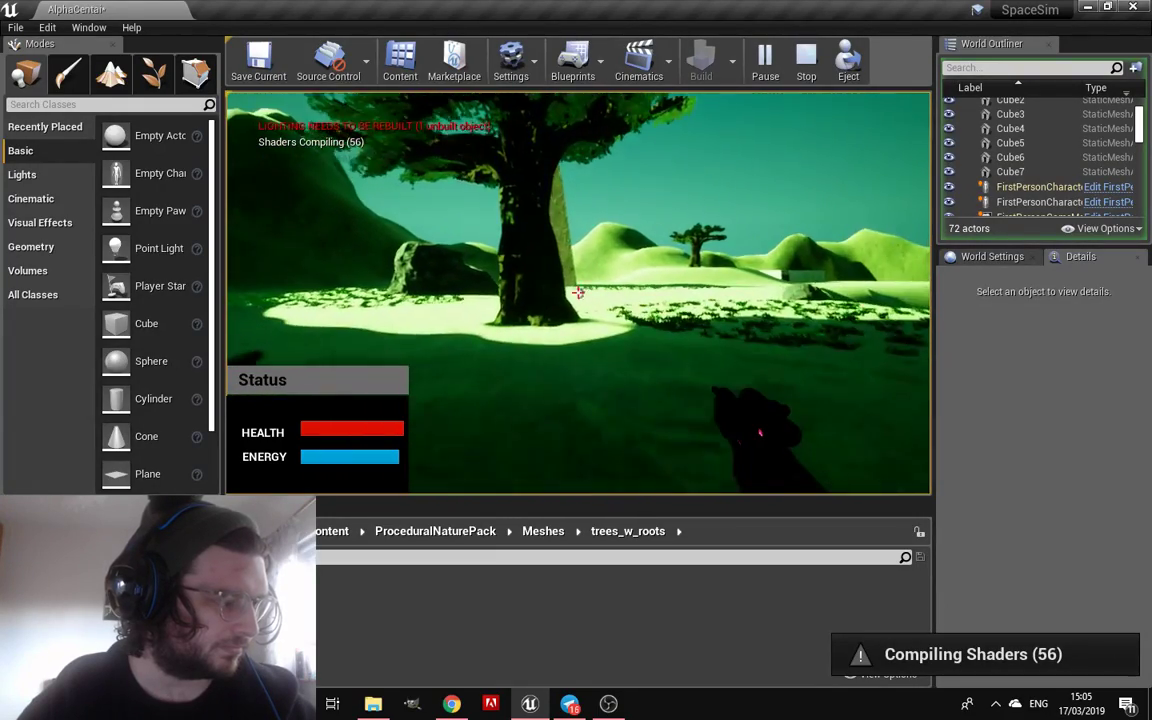
key("w")
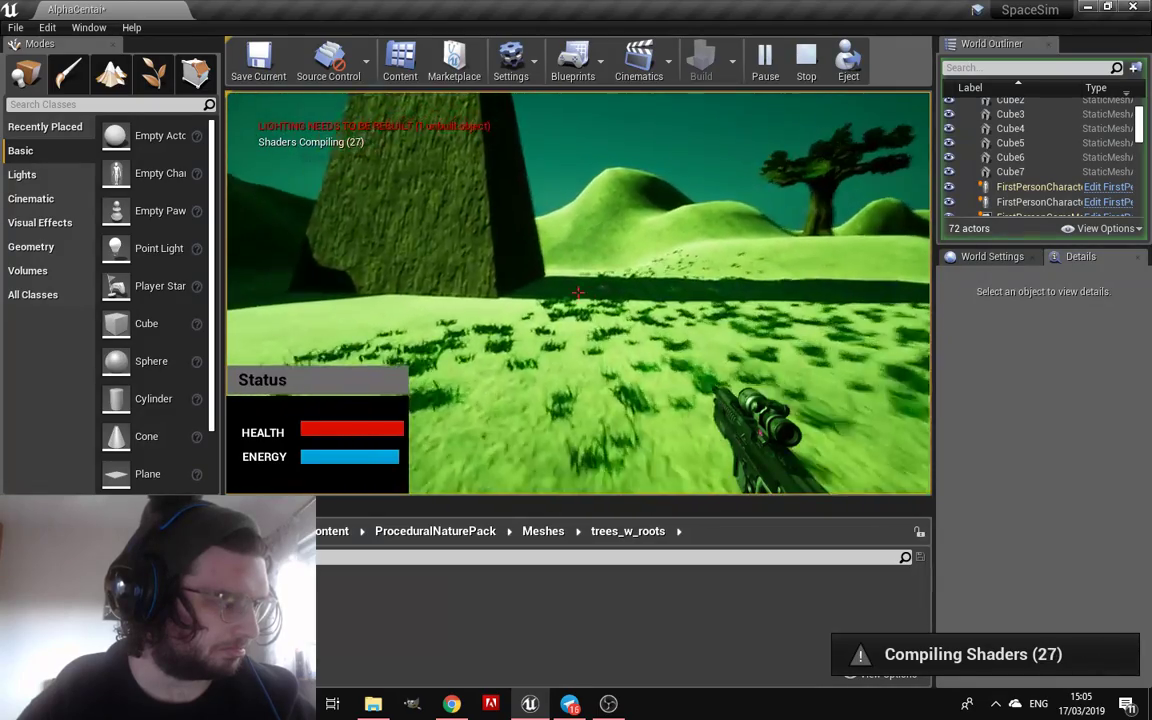
key("w")
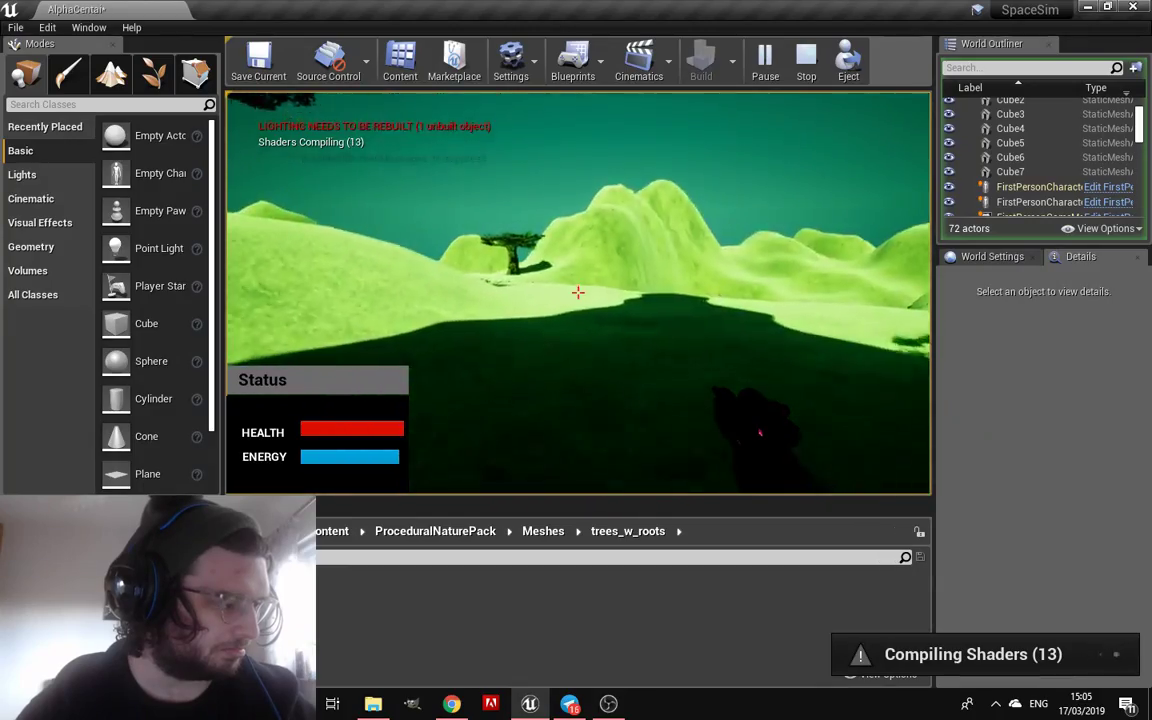
key("w")
key("w")
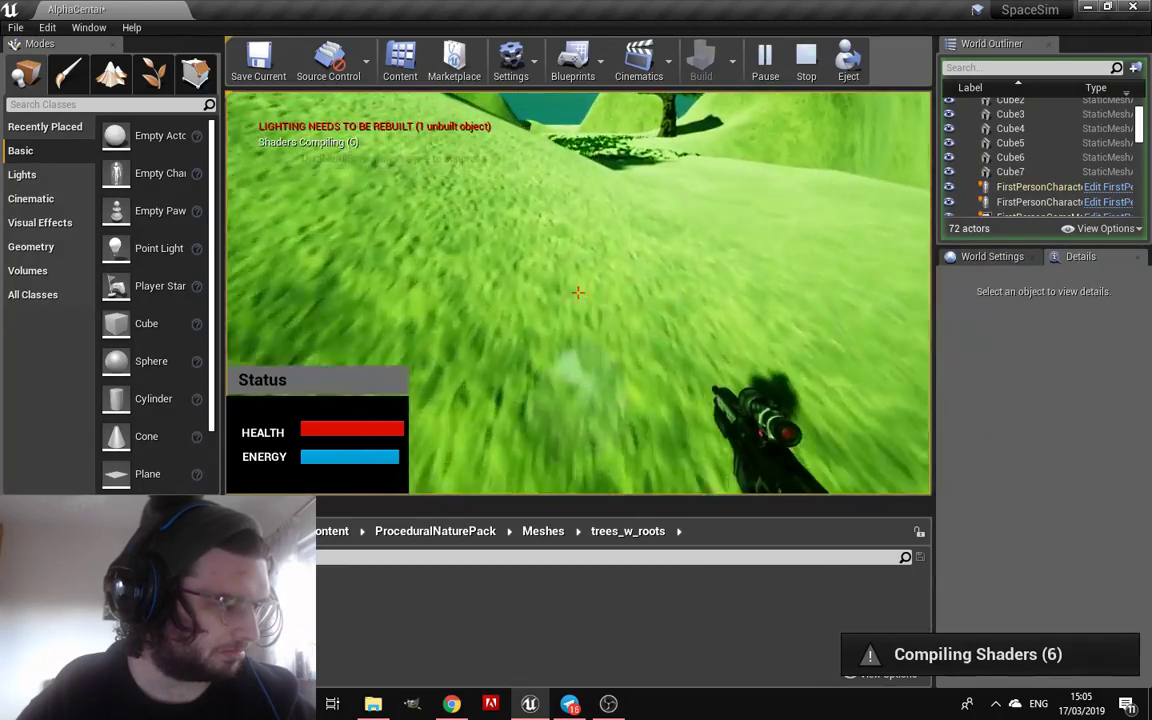
key("w")
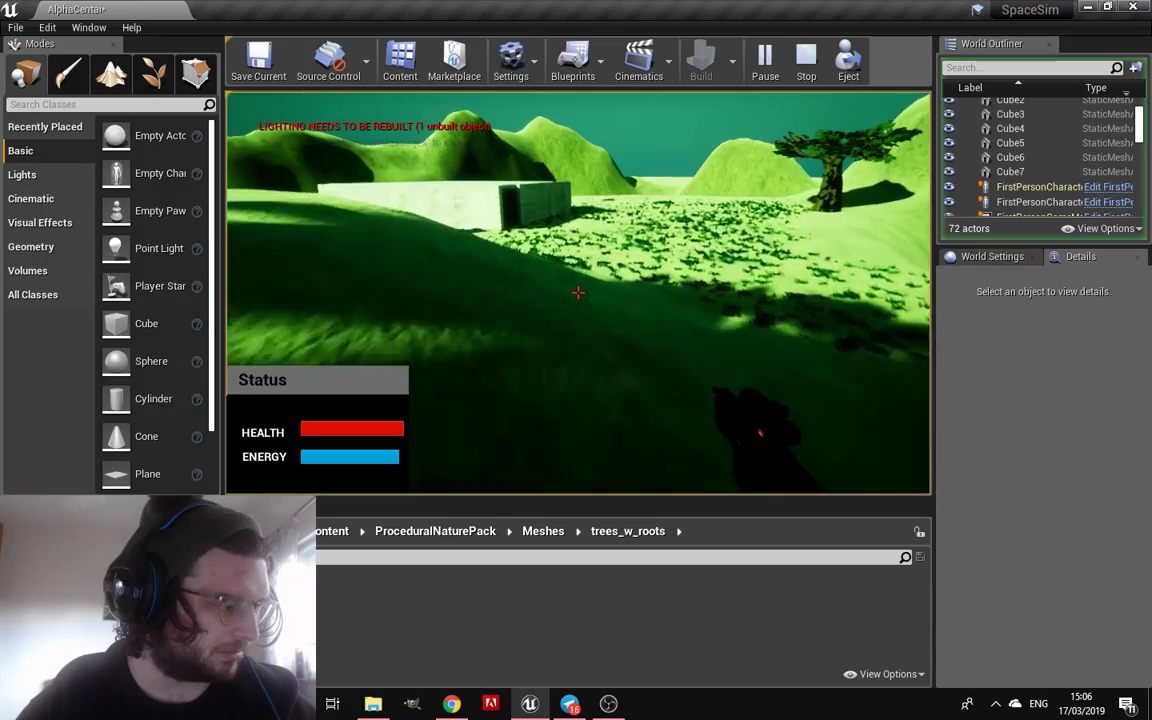
key("w")
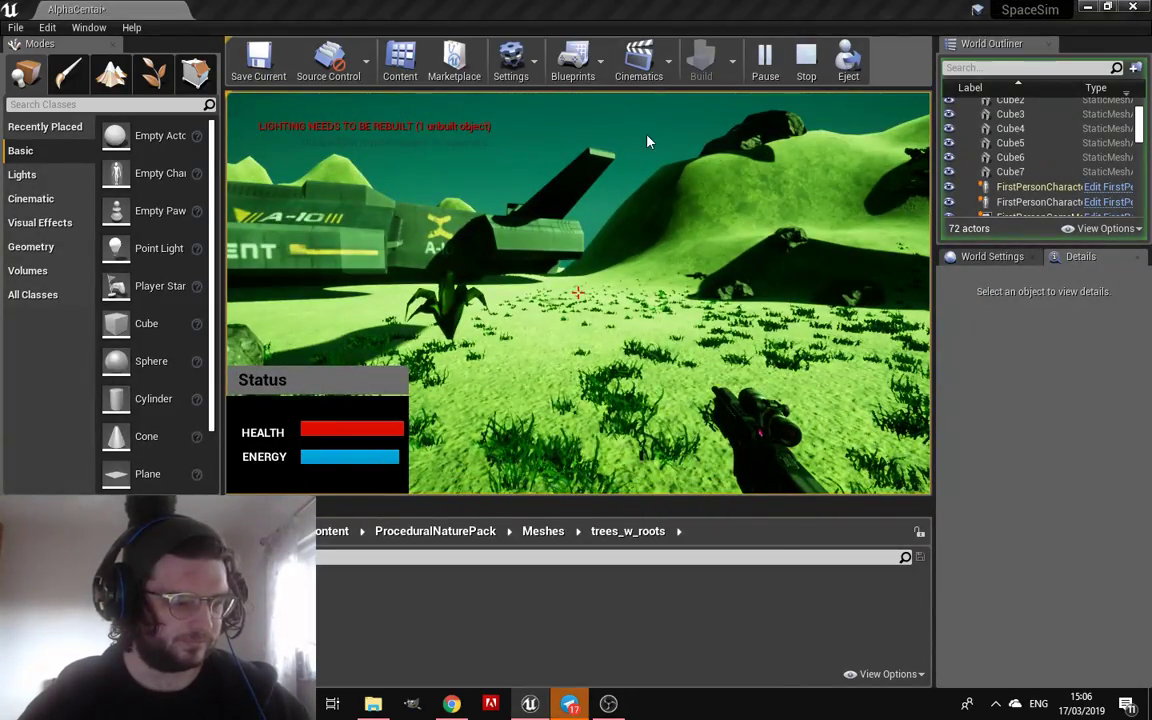
Free the mouse from the game, dismiss the Windows Start menu, and give control back to the game
key("super")
left_click(494, 222)
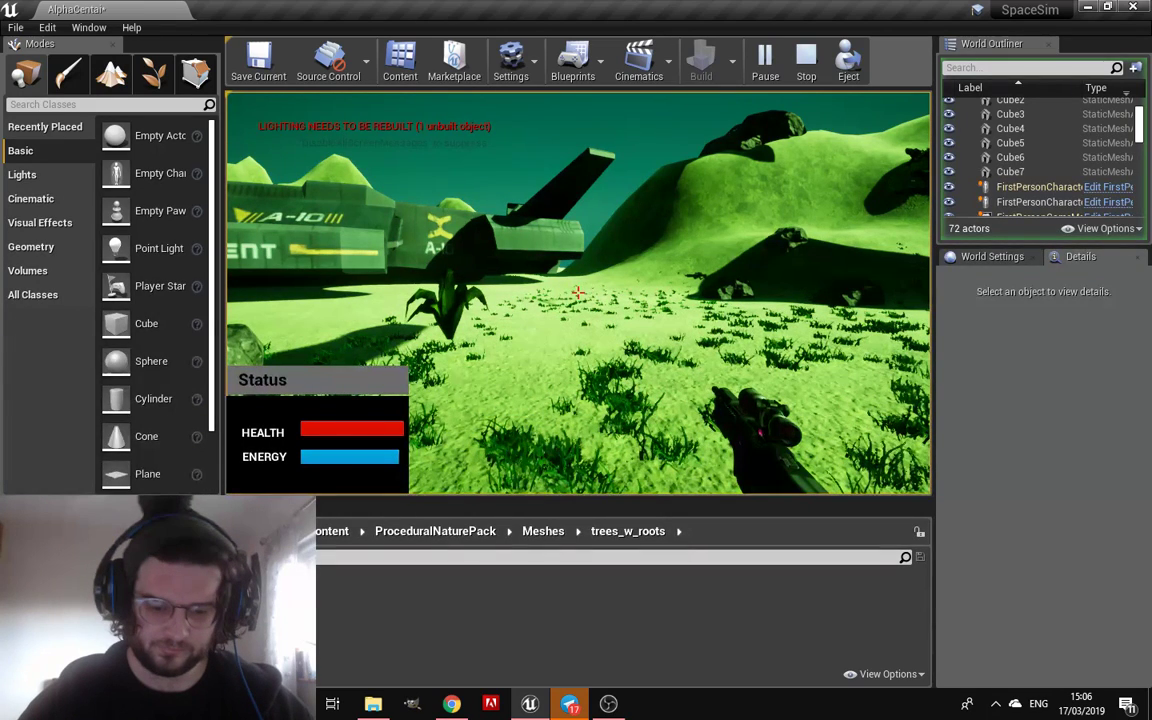
key("super")
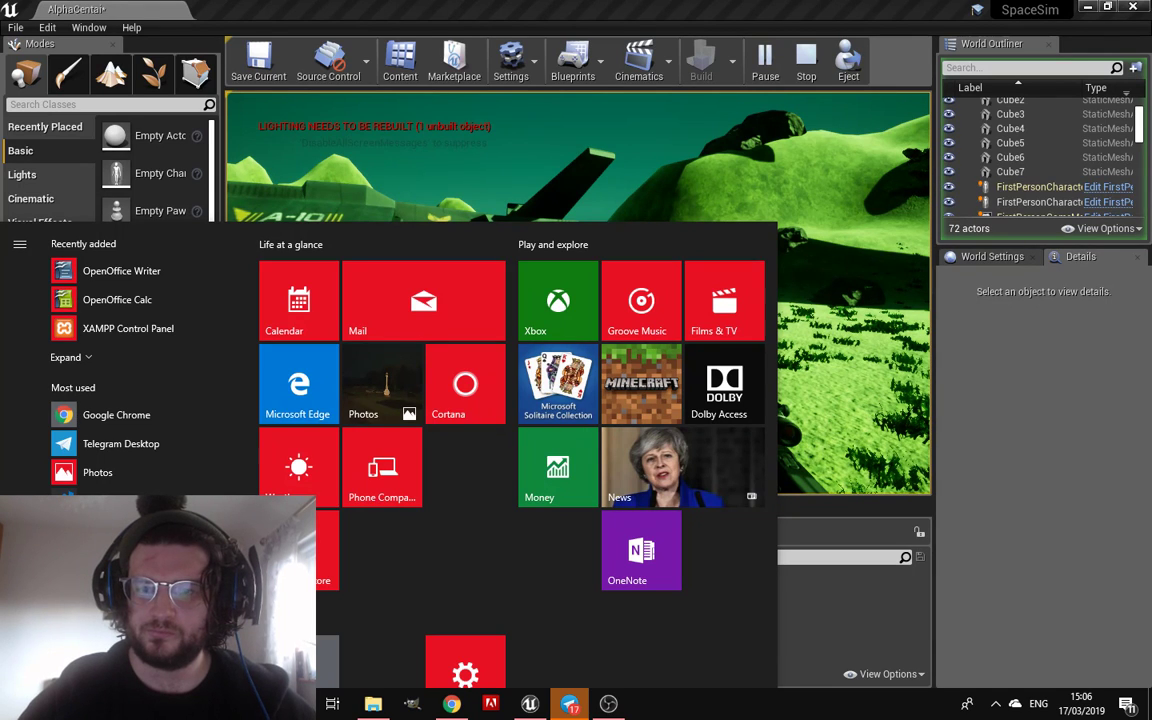
key("super")
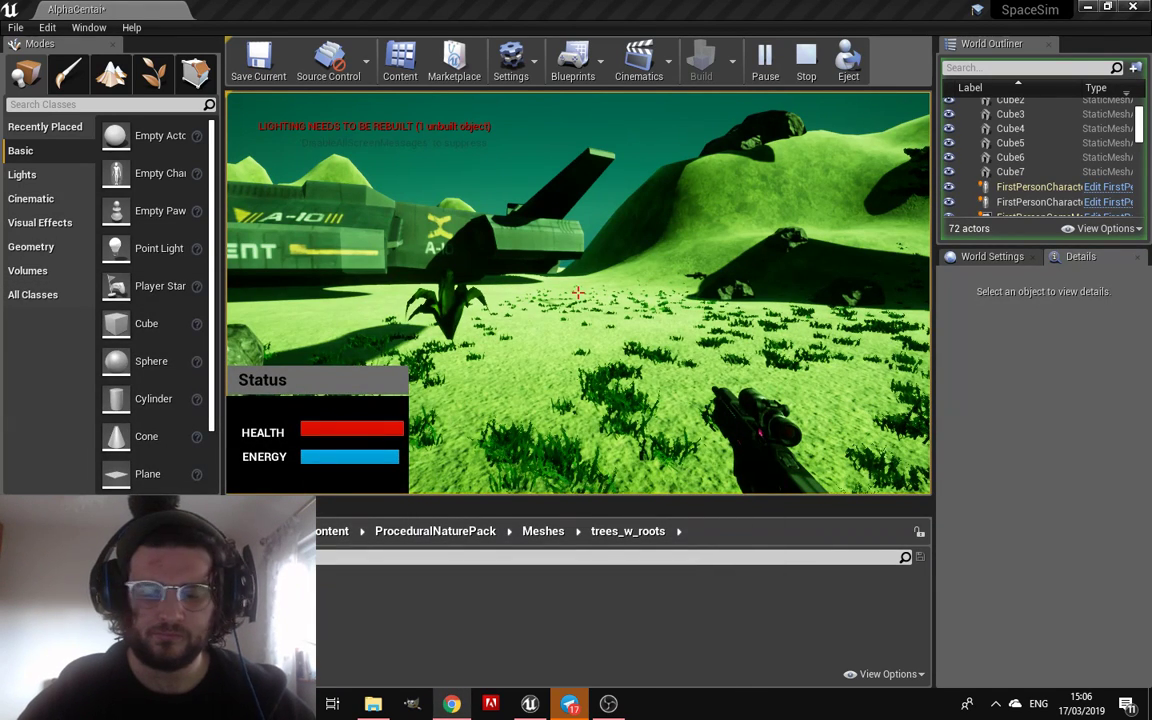
left_click(666, 215)
Stop the play session and jump to the Event Graph via the Execute Ubergraph First Person Character error link
key("w")
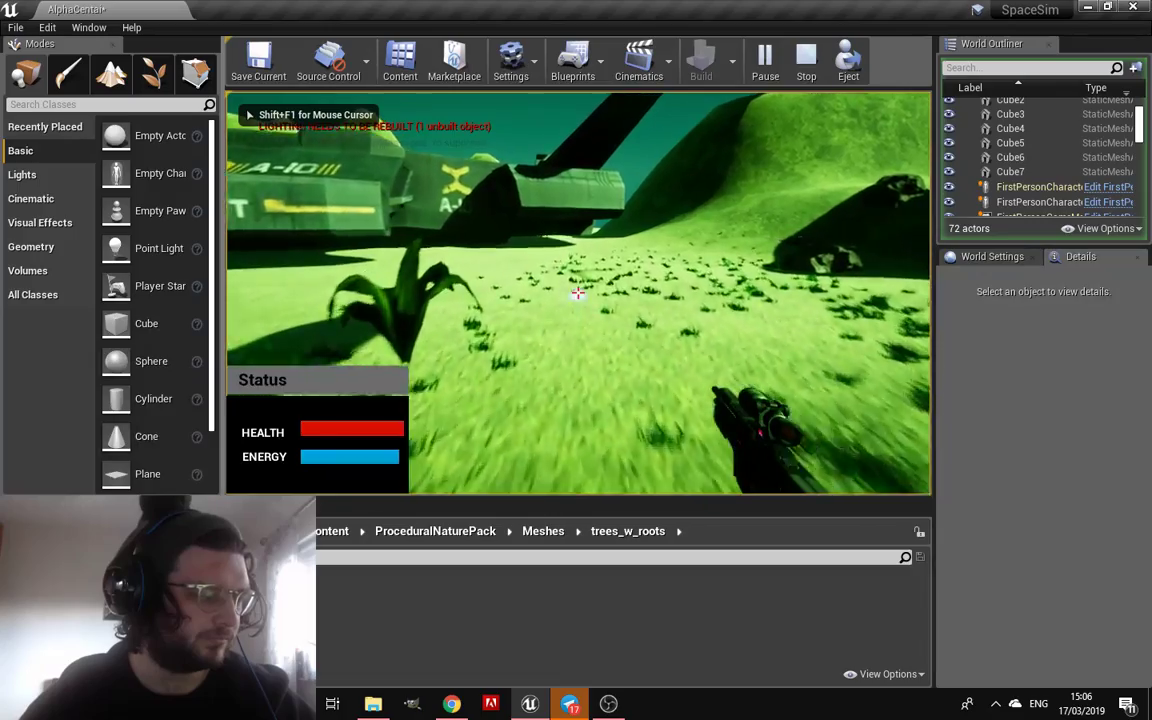
key("Escape")
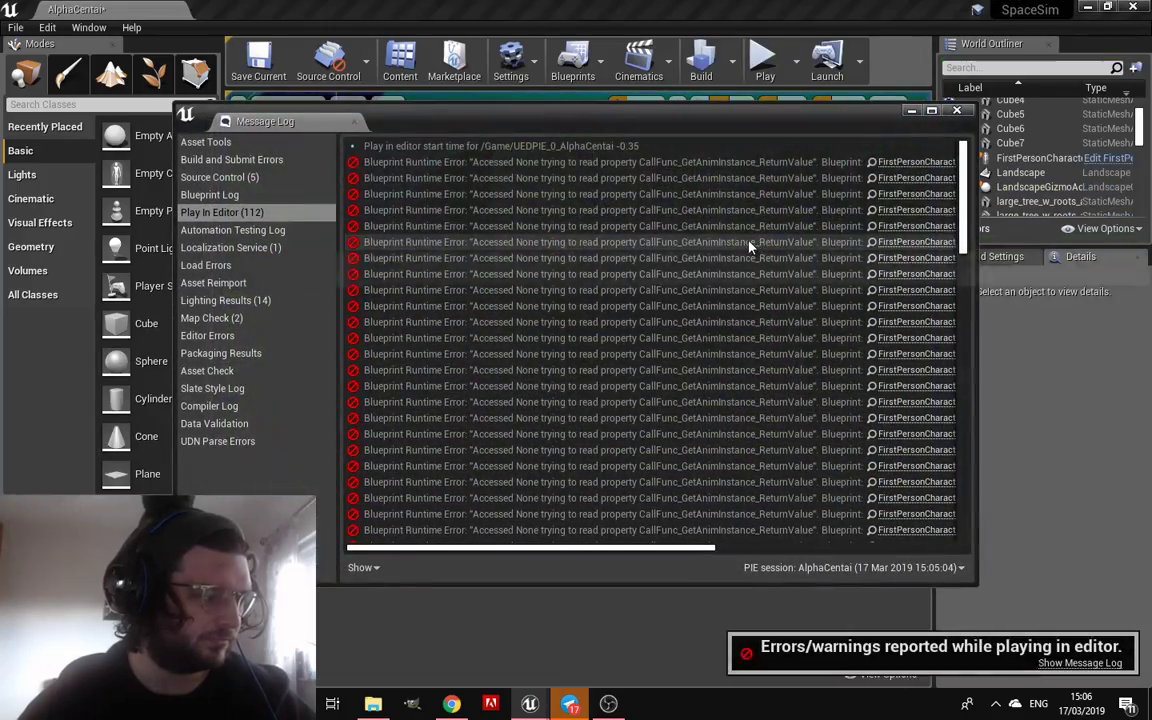
scroll(830, 300, "down", 5)
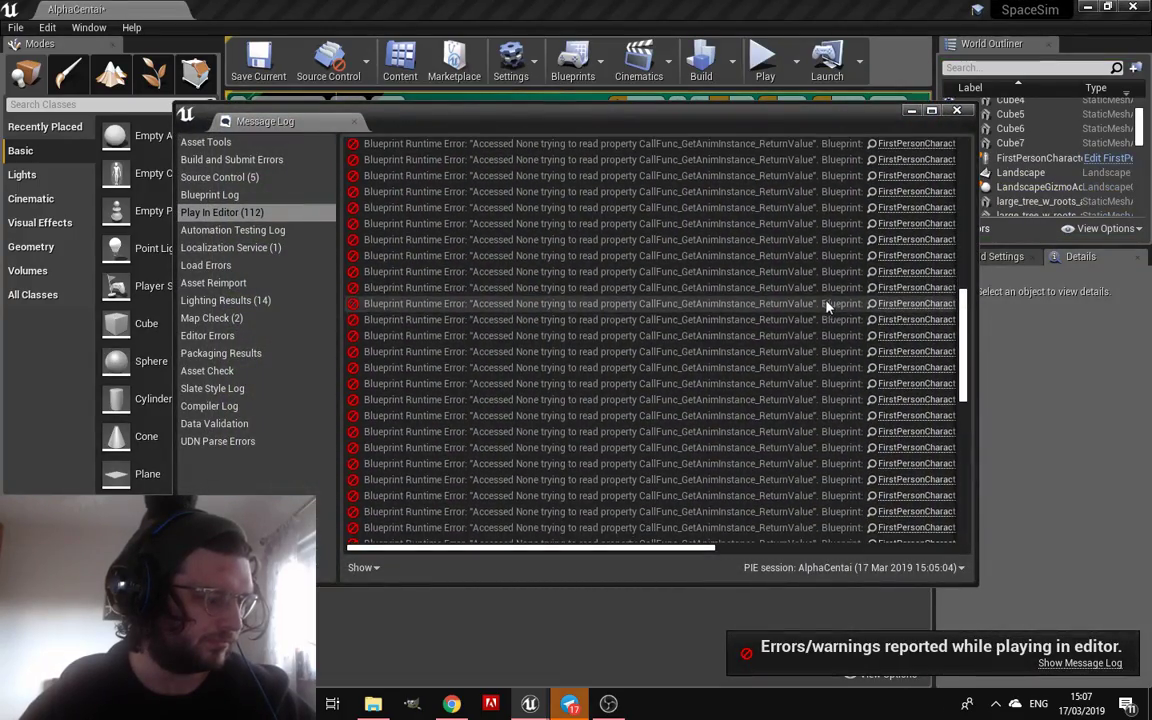
scroll(828, 305, "down", 2)
scroll(830, 305, "down", 2)
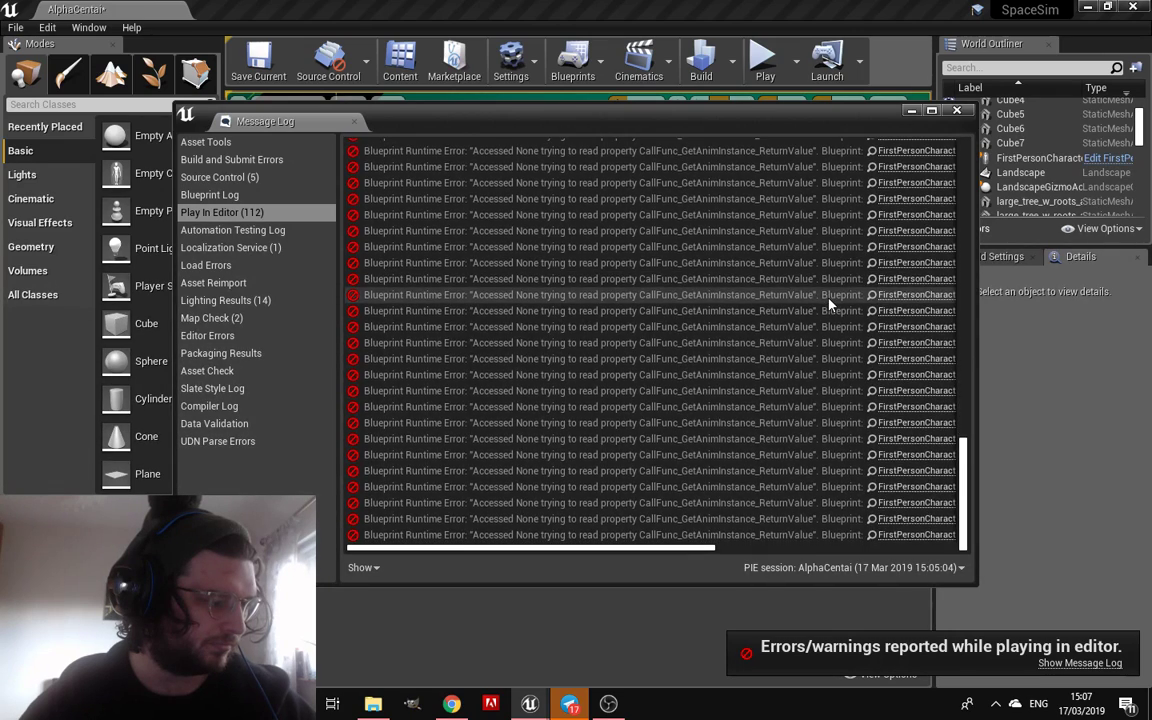
scroll(828, 305, "right", 4, "shift")
scroll(700, 330, "right", 1, "shift")
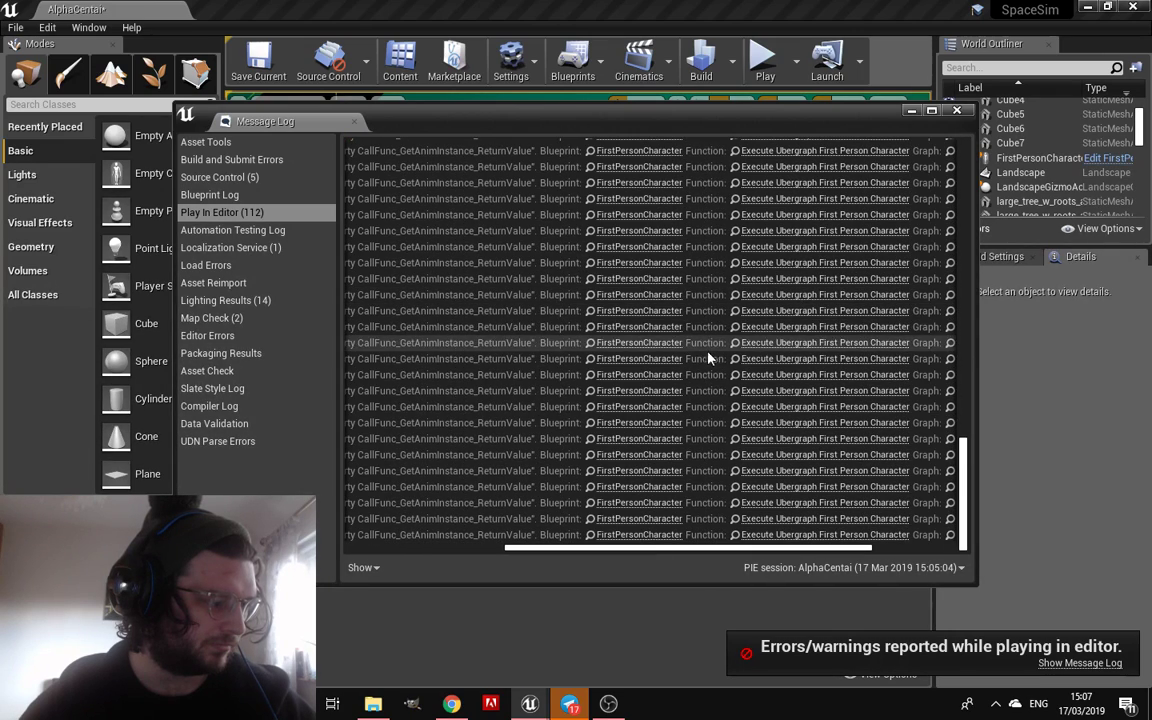
left_click(643, 408)
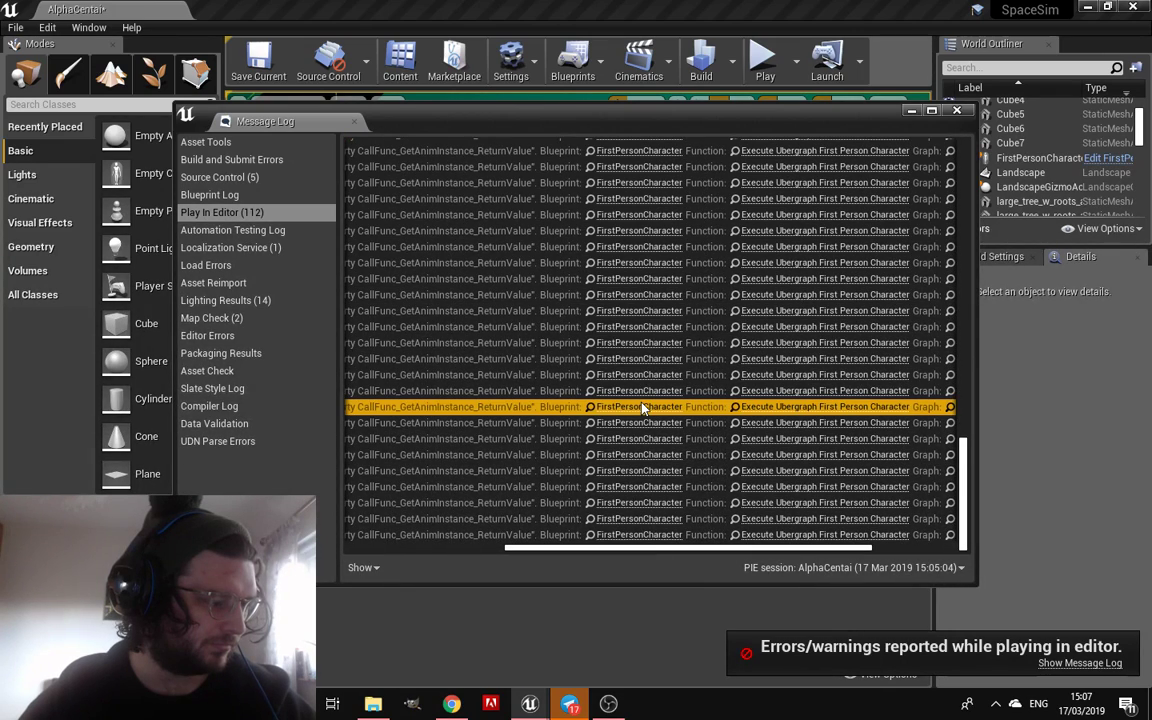
left_click(781, 416)
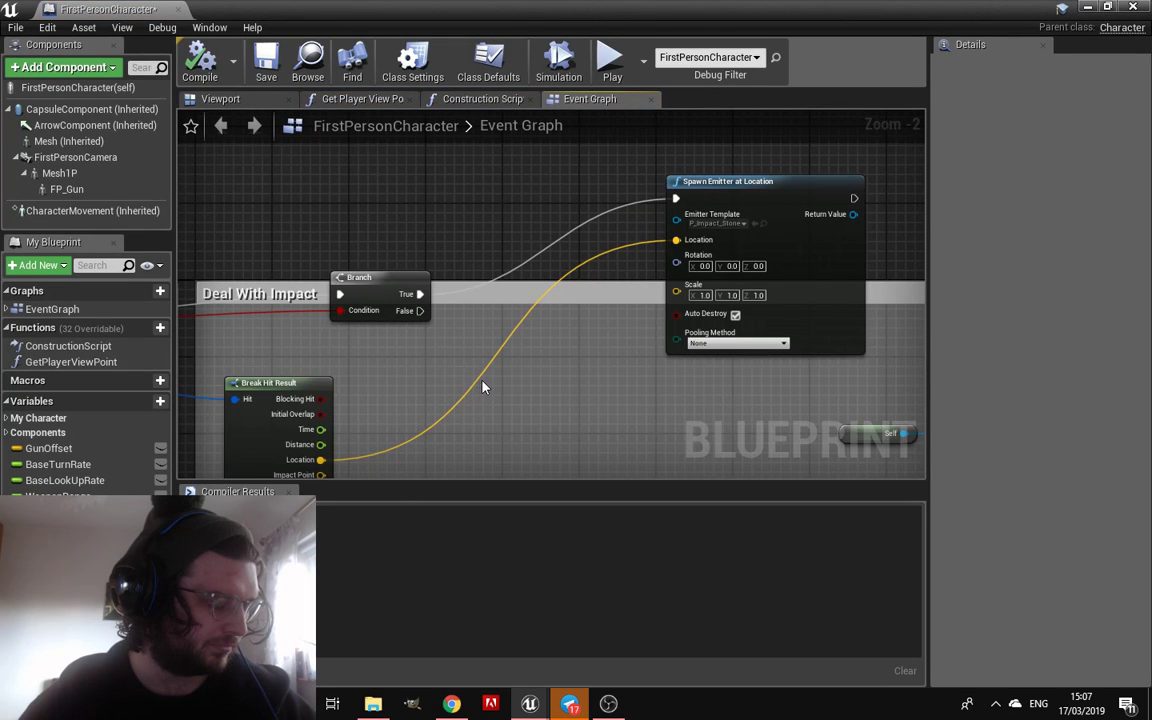
Pan past the physics, trace and firing-sound nodes to reach the Montage Play node
scroll(485, 386, "down", 2)
scroll(500, 390, "up", 3)
right_click_drag(516, 392, 355, 246)
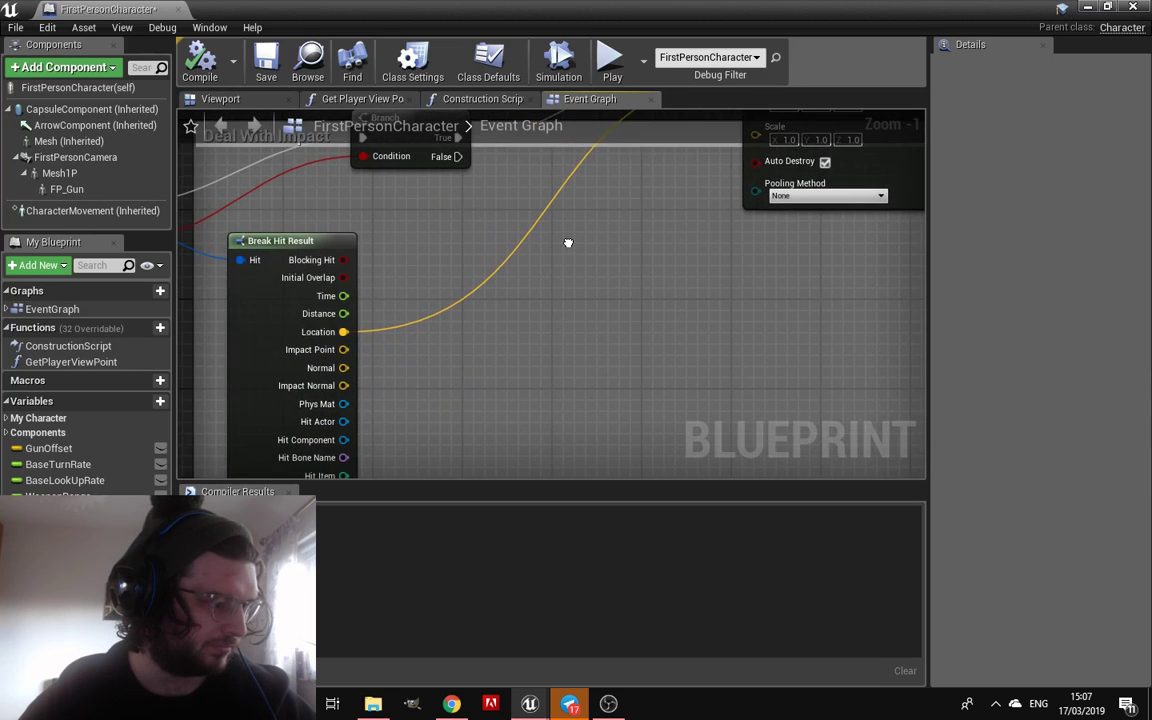
right_click_drag(586, 311, 416, 264)
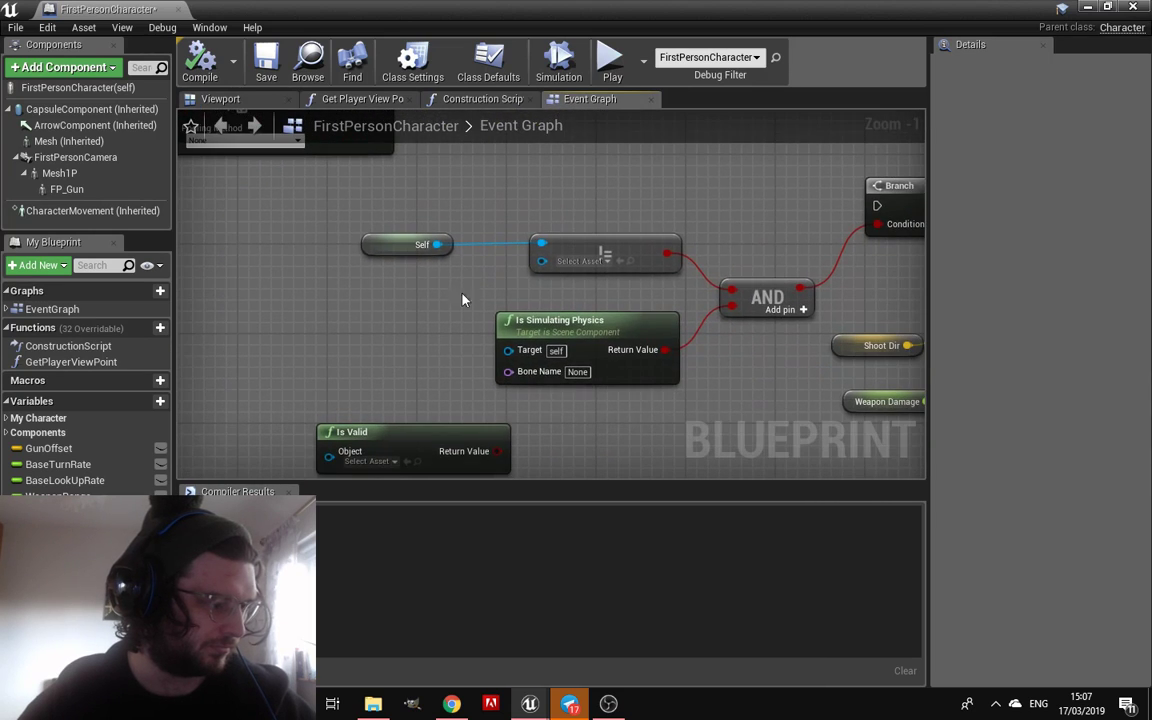
scroll(671, 298, "down", 3)
scroll(662, 325, "up", 2)
right_click_drag(662, 325, 808, 261)
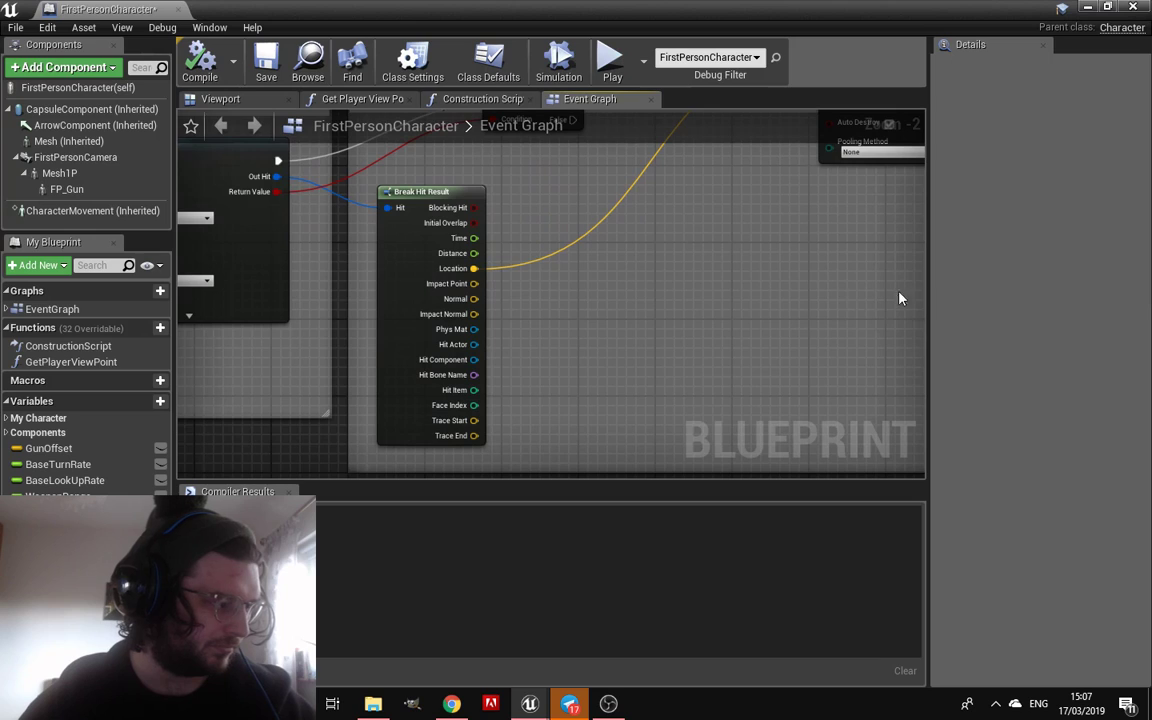
scroll(684, 300, "down", 3)
scroll(525, 248, "up", 3)
right_click_drag(250, 300, 545, 300)
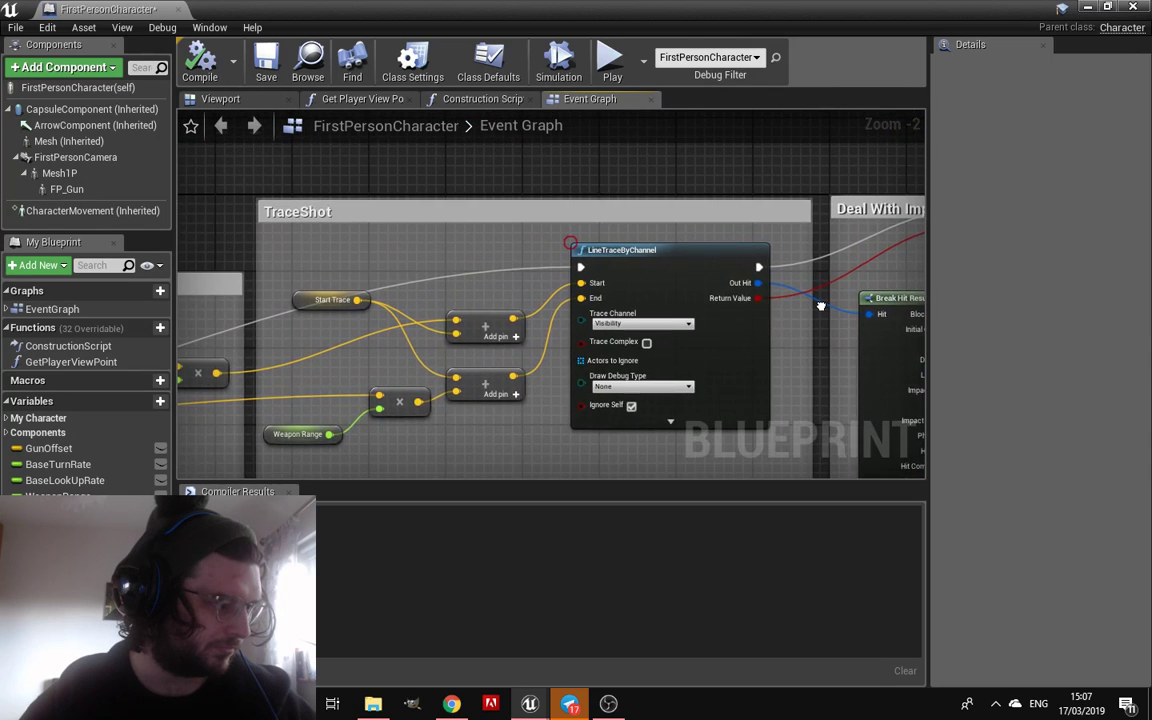
right_click_drag(410, 310, 888, 307)
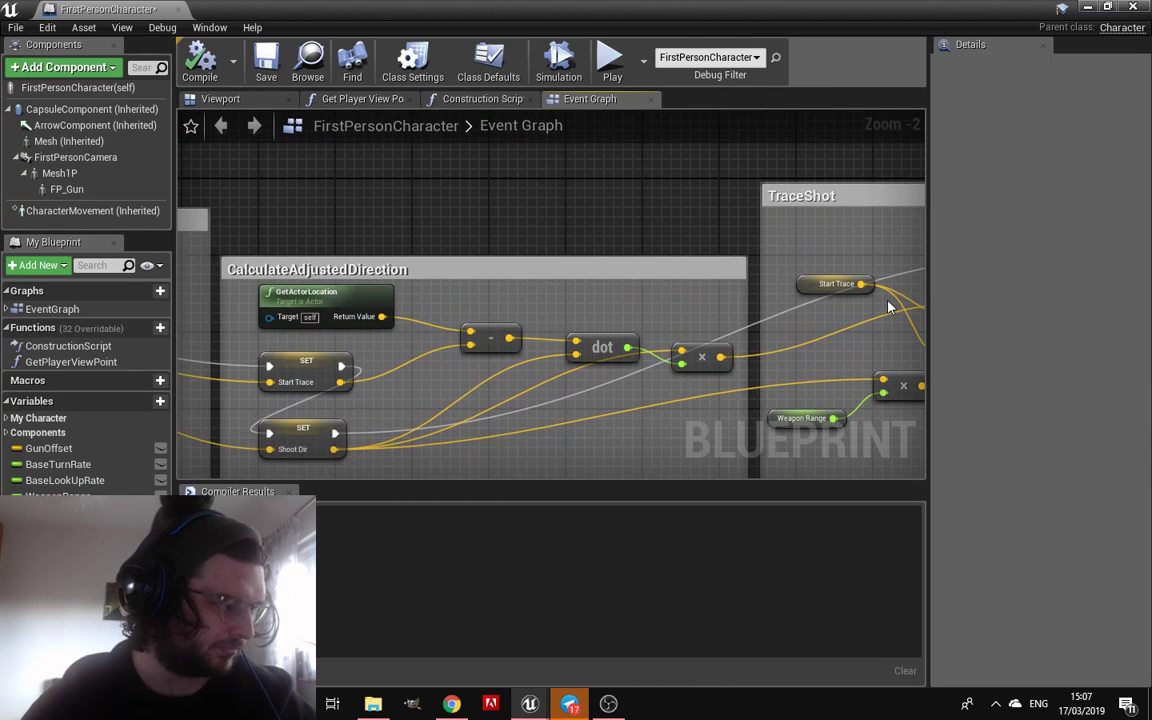
right_click_drag(338, 233, 928, 222)
mouse_move(523, 216)
right_mouse_down()
mouse_move(689, 150)
mouse_move(768, 199)
right_mouse_up()
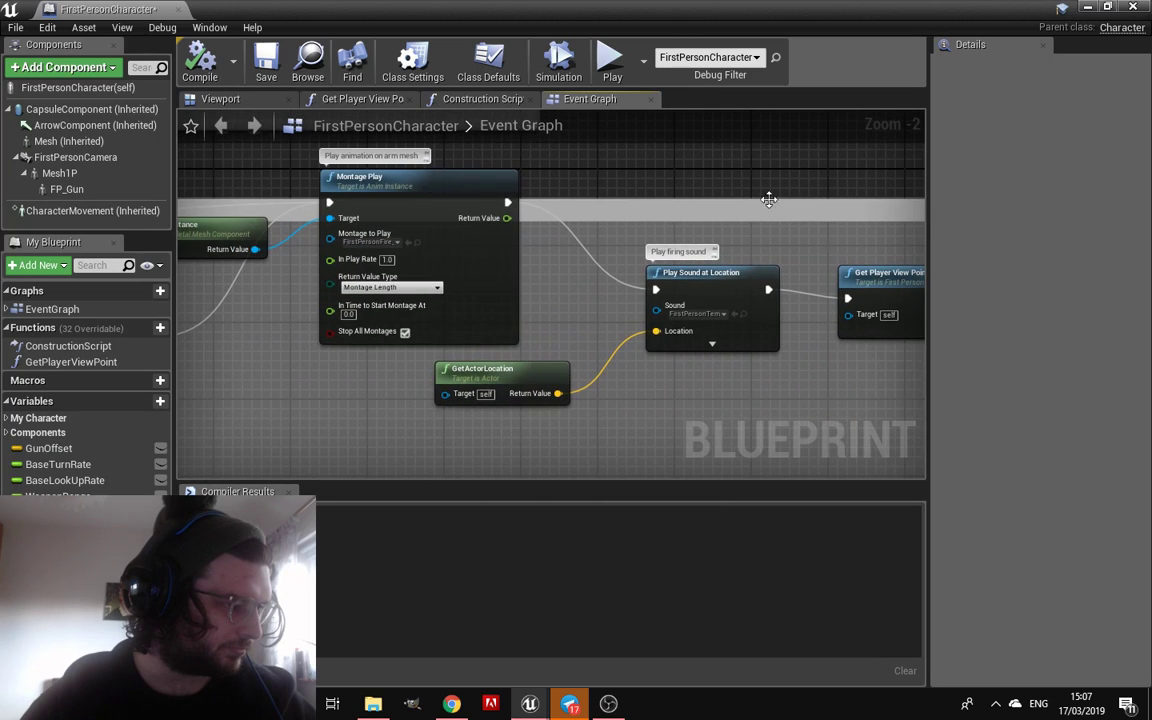
Set Montage Play's Montage to Play to None and compile FirstPersonCharacter
left_click(390, 245)
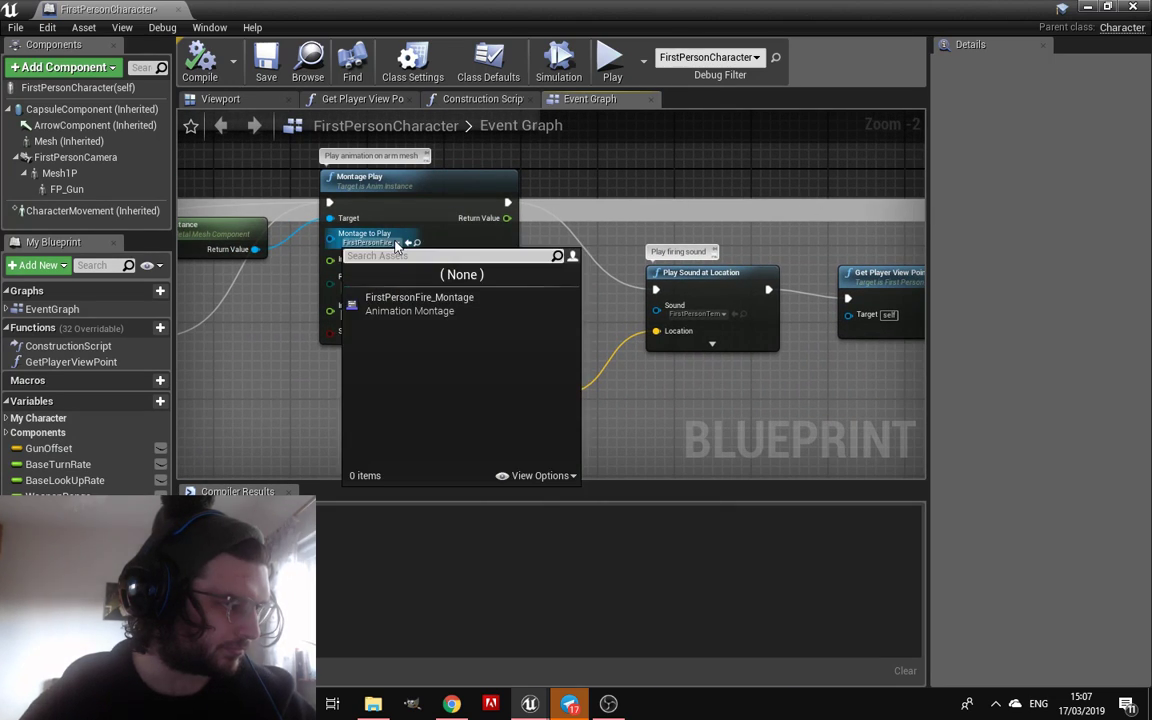
left_click(420, 275)
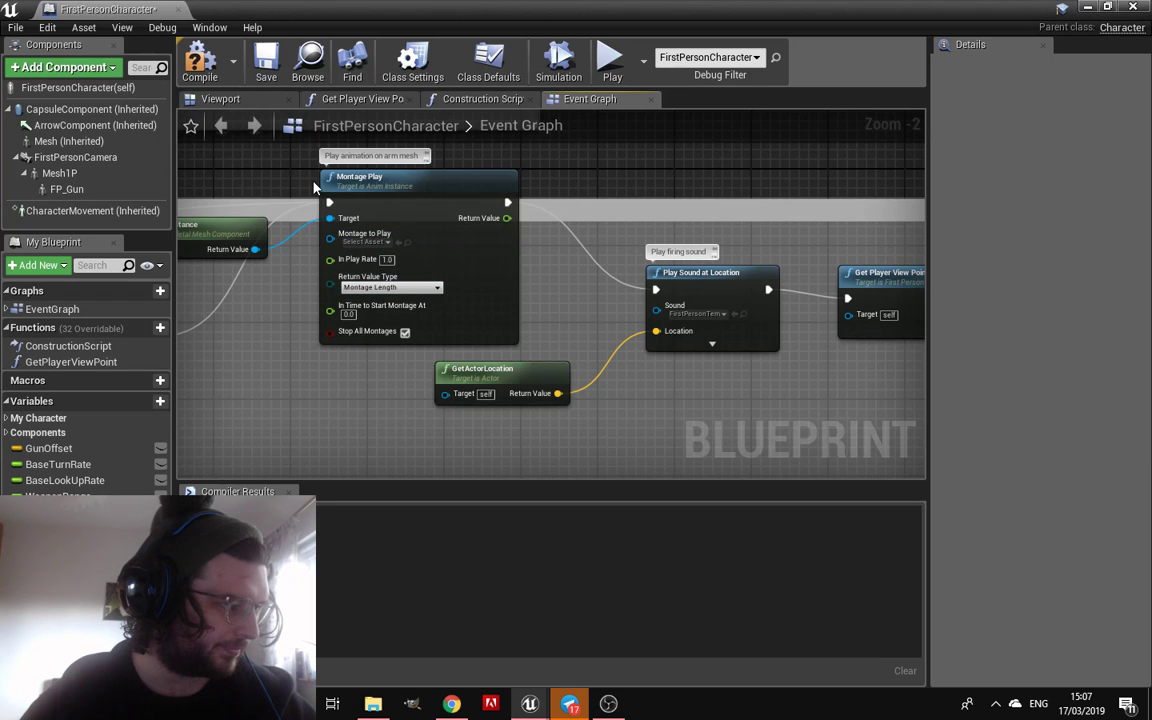
left_click(200, 60)
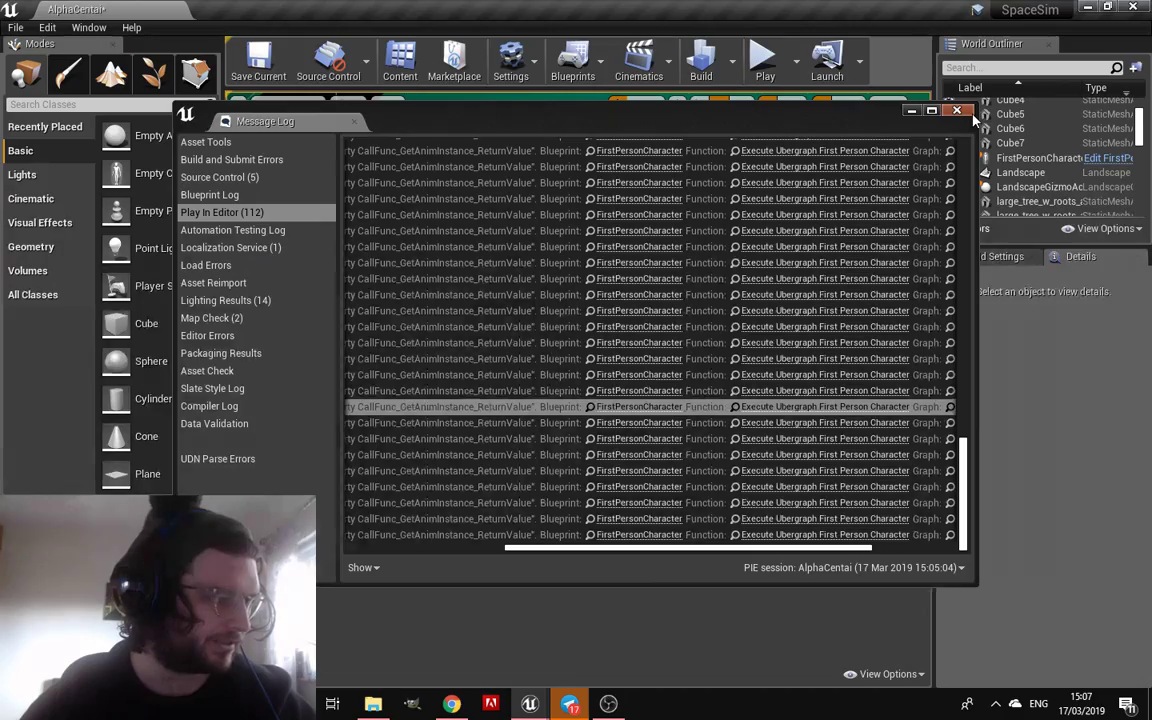
Run another play test, stop it, and open the Montage Play error's graph node from the Message Log
left_click(957, 111)
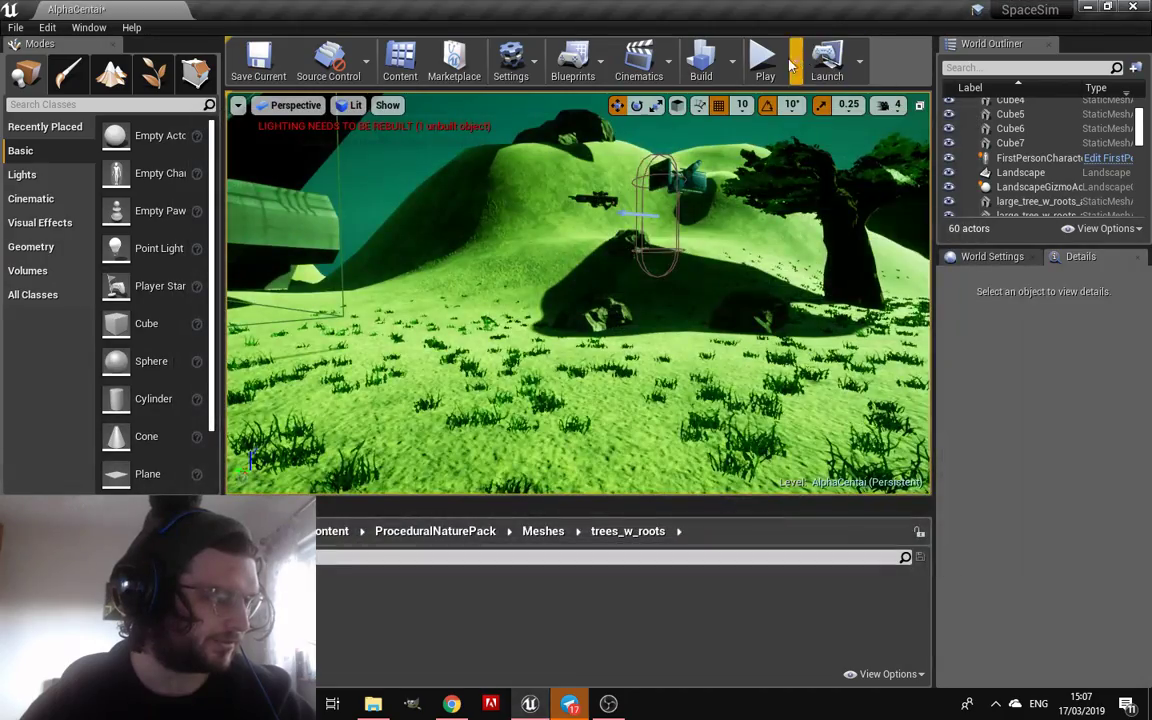
left_click(764, 58)
key("w")
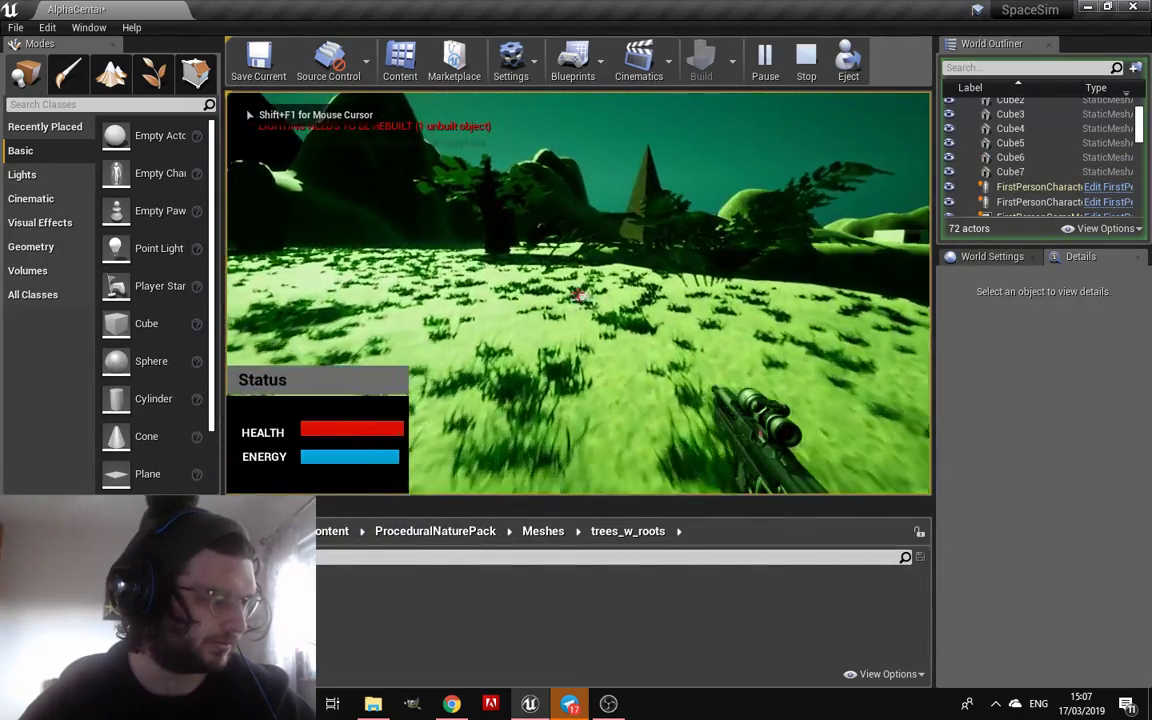
key("Escape")
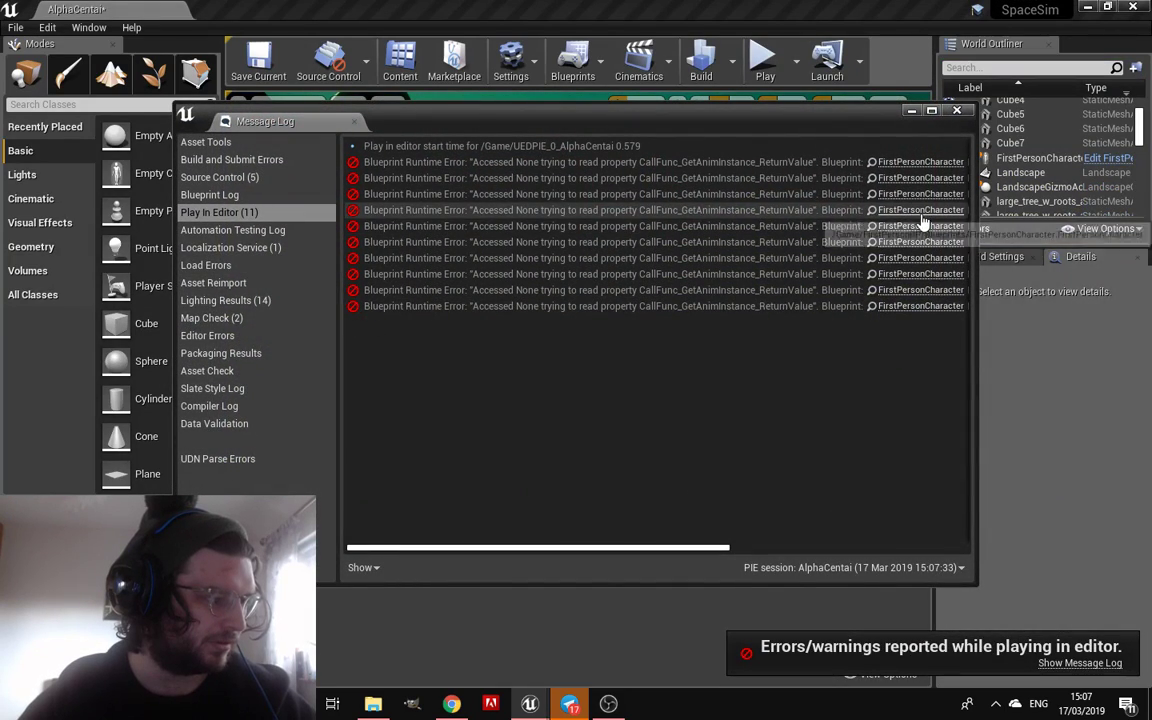
left_click_drag(646, 553, 968, 565)
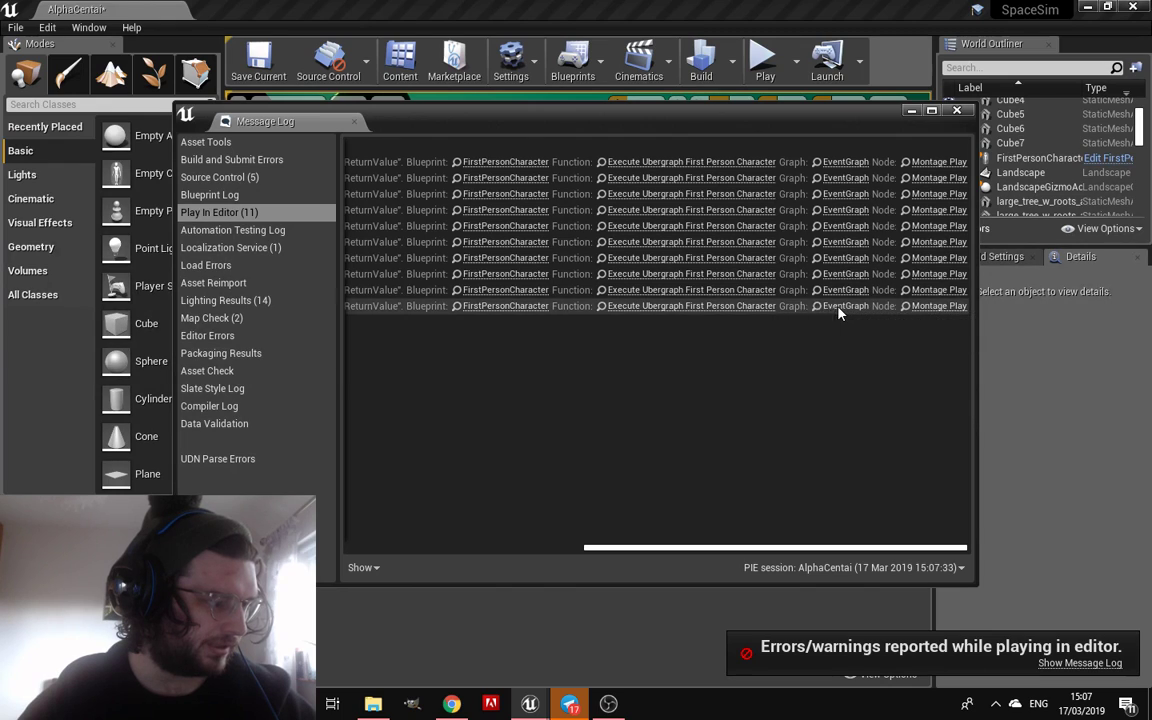
left_click(840, 306)
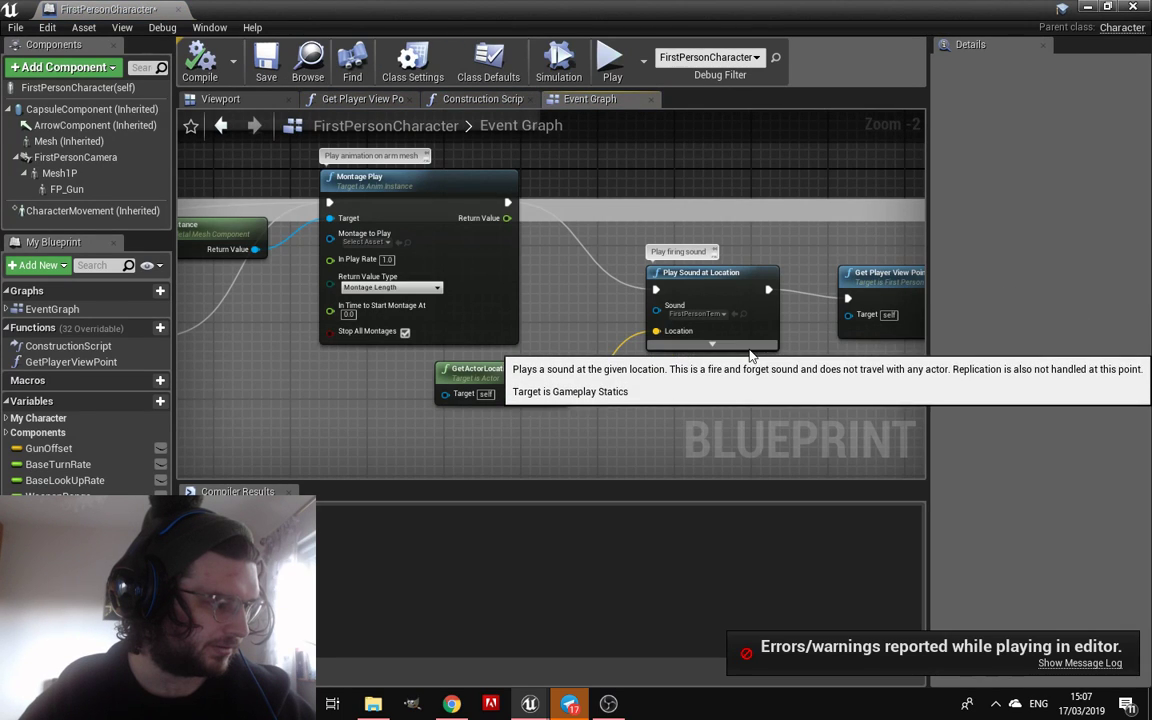
Delete the Get Anim Instance and Montage Play nodes, then undo the deletions
right_click_drag(770, 317, 767, 316)
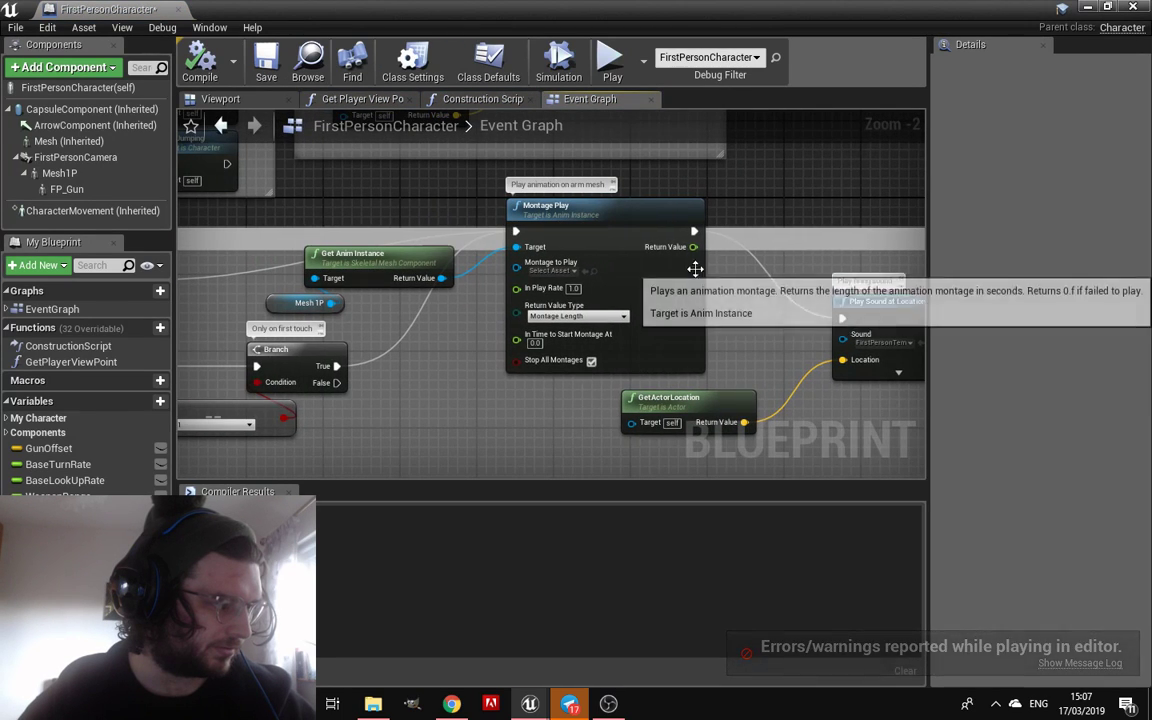
right_click(636, 215)
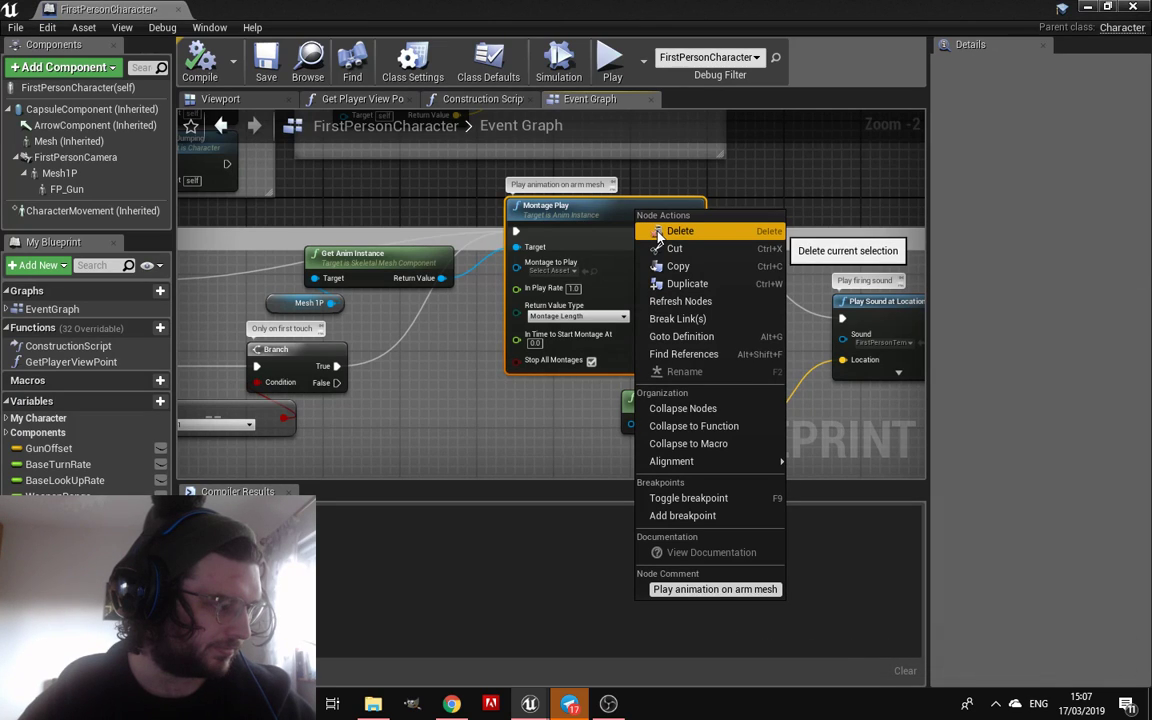
right_click_drag(485, 393, 586, 362)
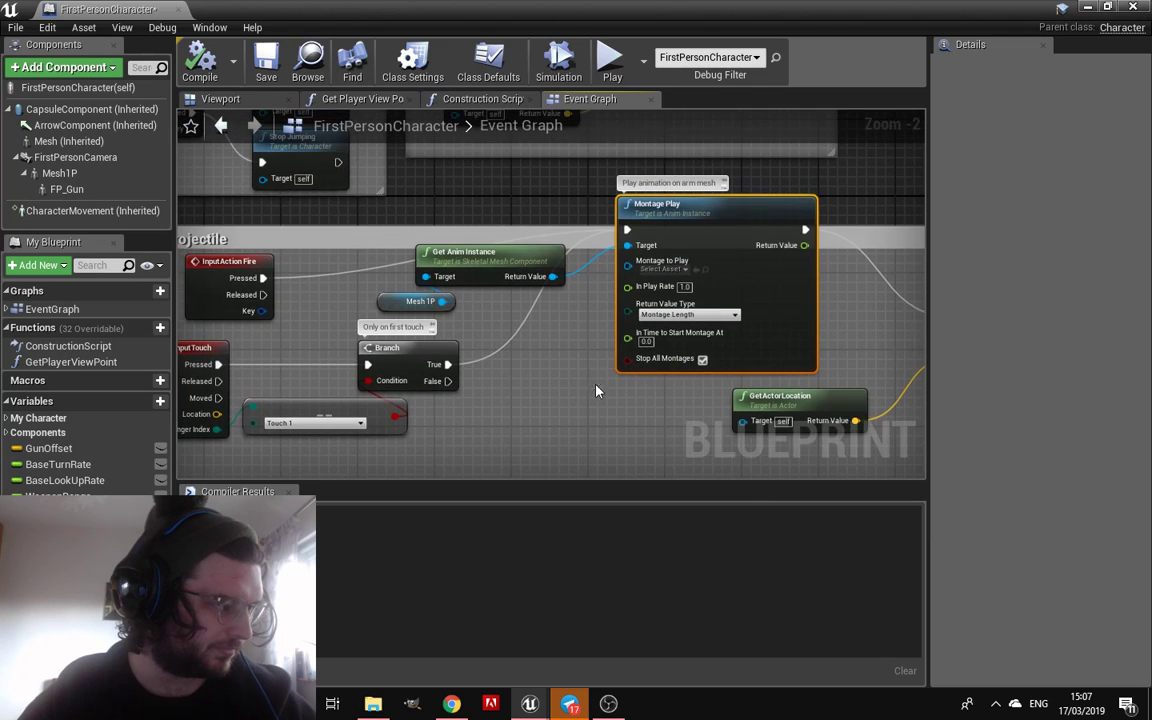
scroll(495, 302, "down", 1)
right_click(537, 260)
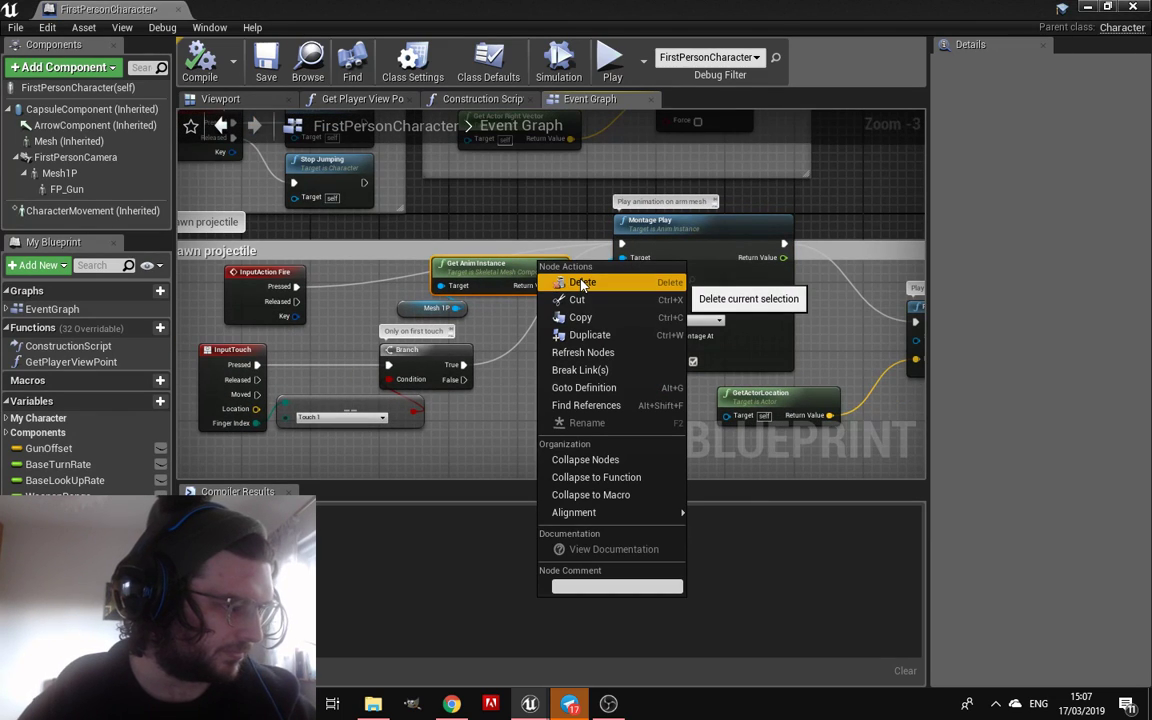
left_click(582, 284)
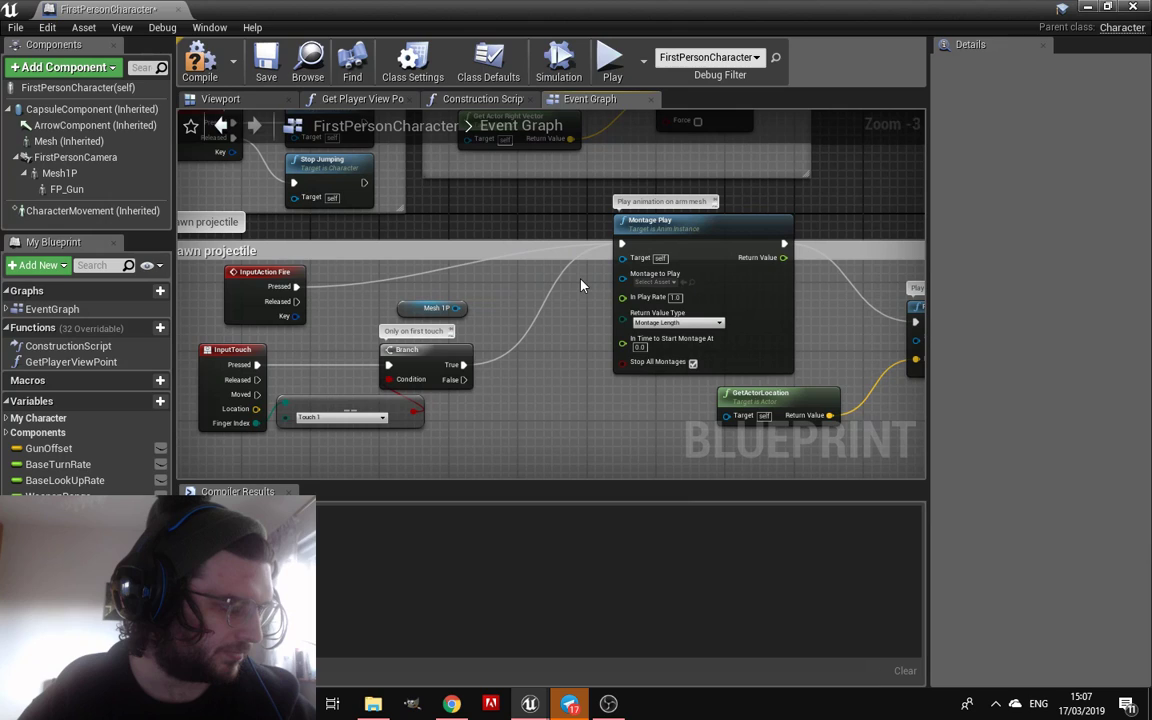
right_click(652, 229)
left_click(690, 240)
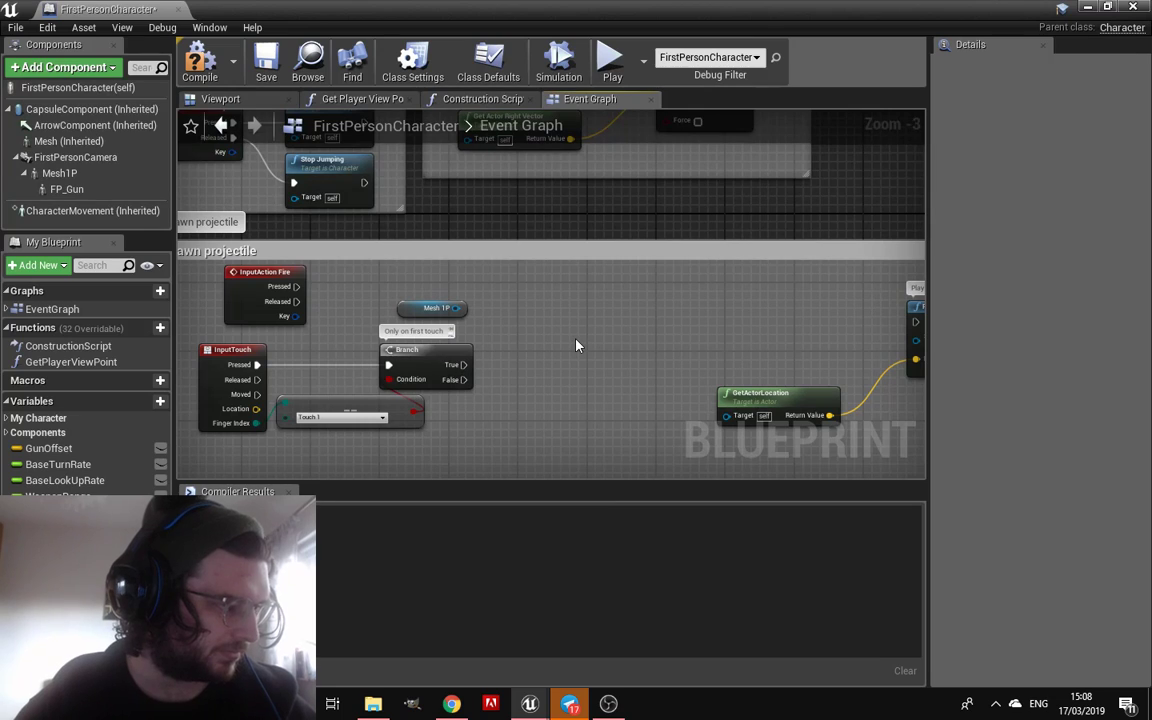
key("ctrl+z")
key("ctrl+z")
key("ctrl+z")
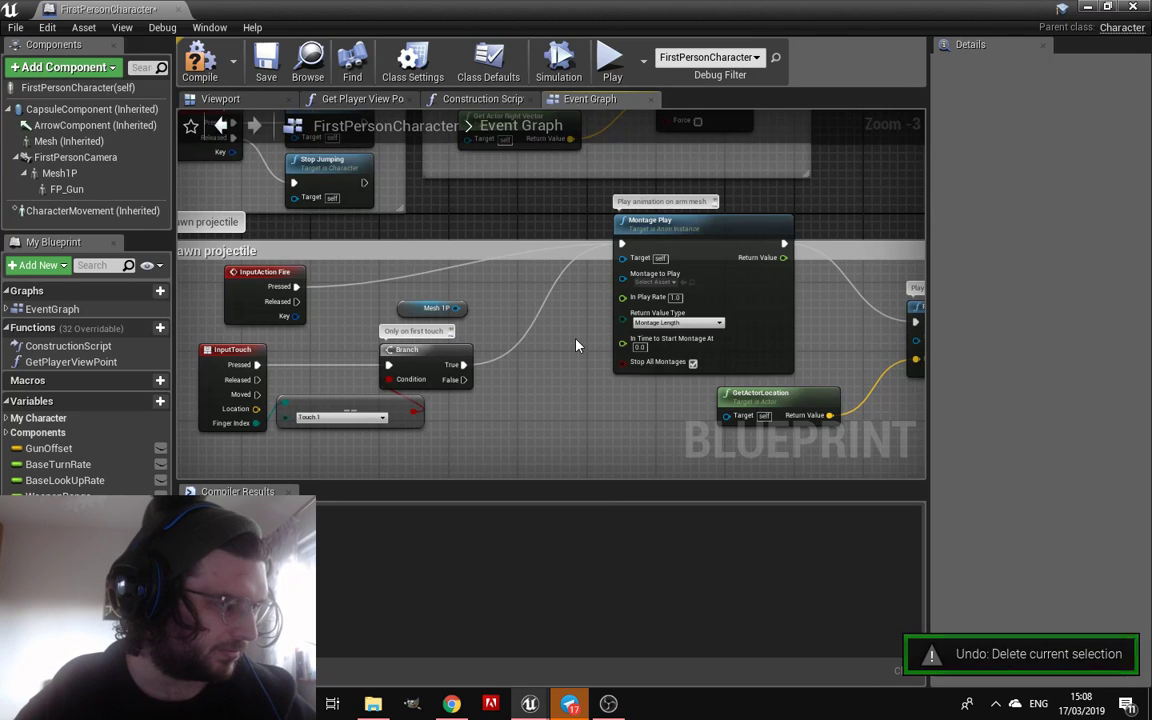
Delete the Montage Play node and wire Branch True into Play Sound at Location
right_click_drag(578, 316, 384, 309)
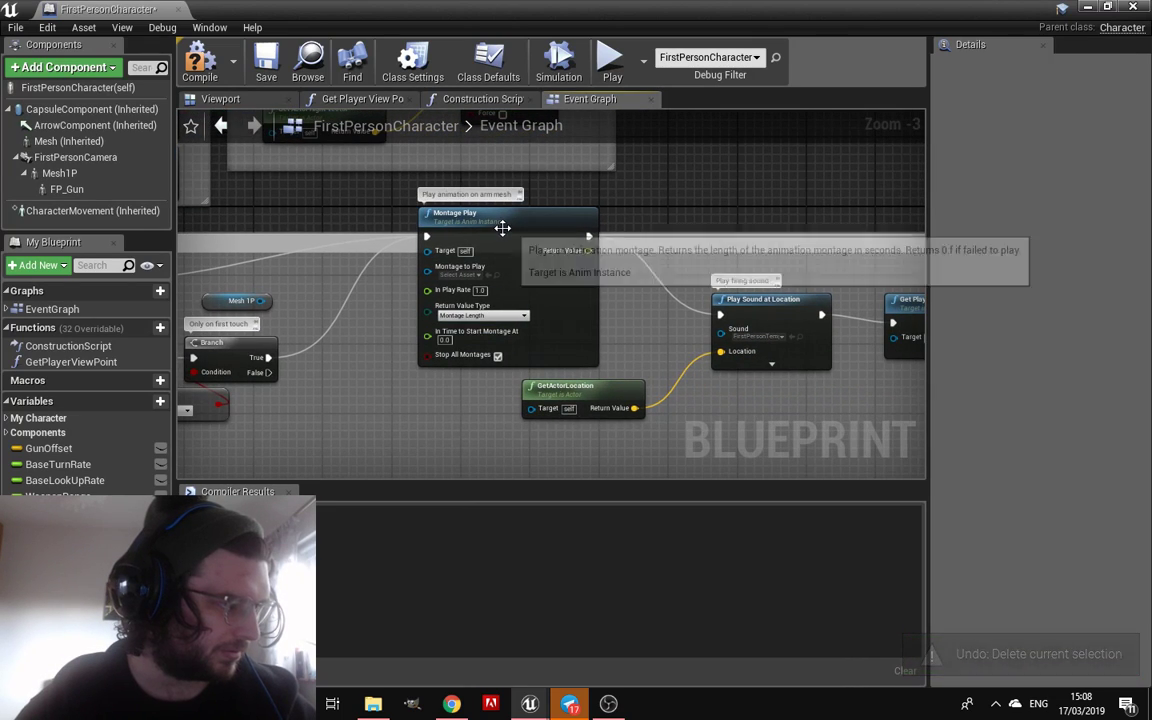
right_click(505, 225)
left_click(555, 239)
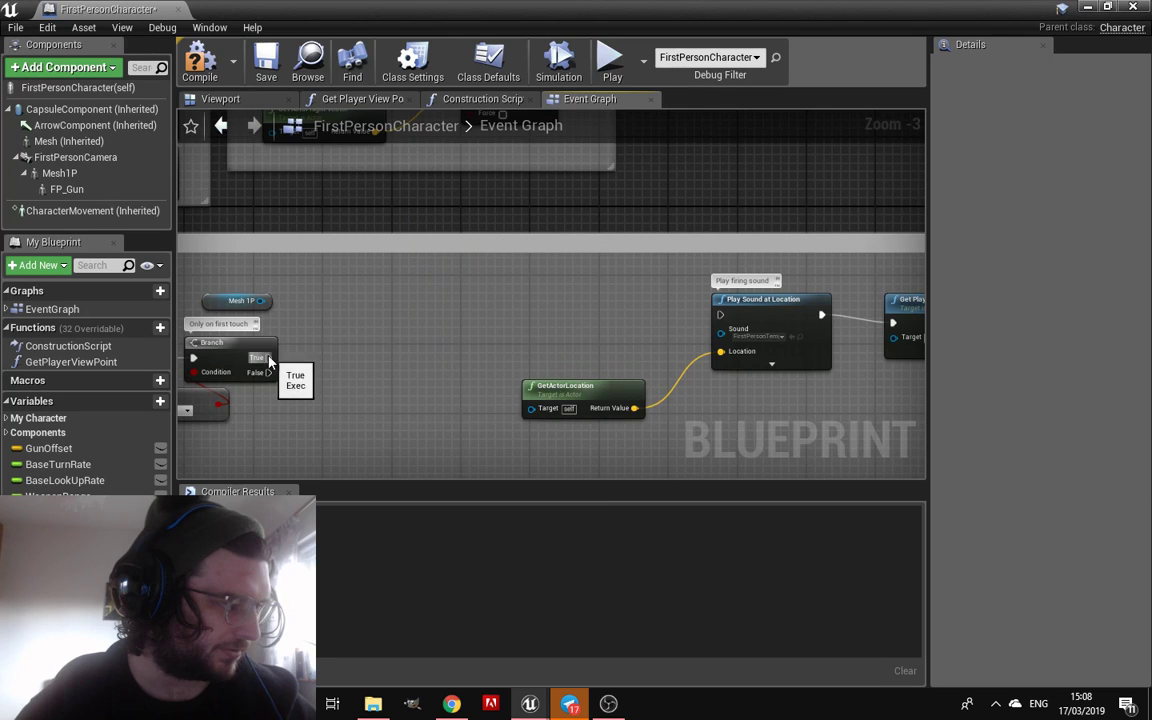
left_click_drag(268, 360, 722, 317)
Delete the Mesh1P get node beside the input event nodes
right_click_drag(418, 307, 652, 314)
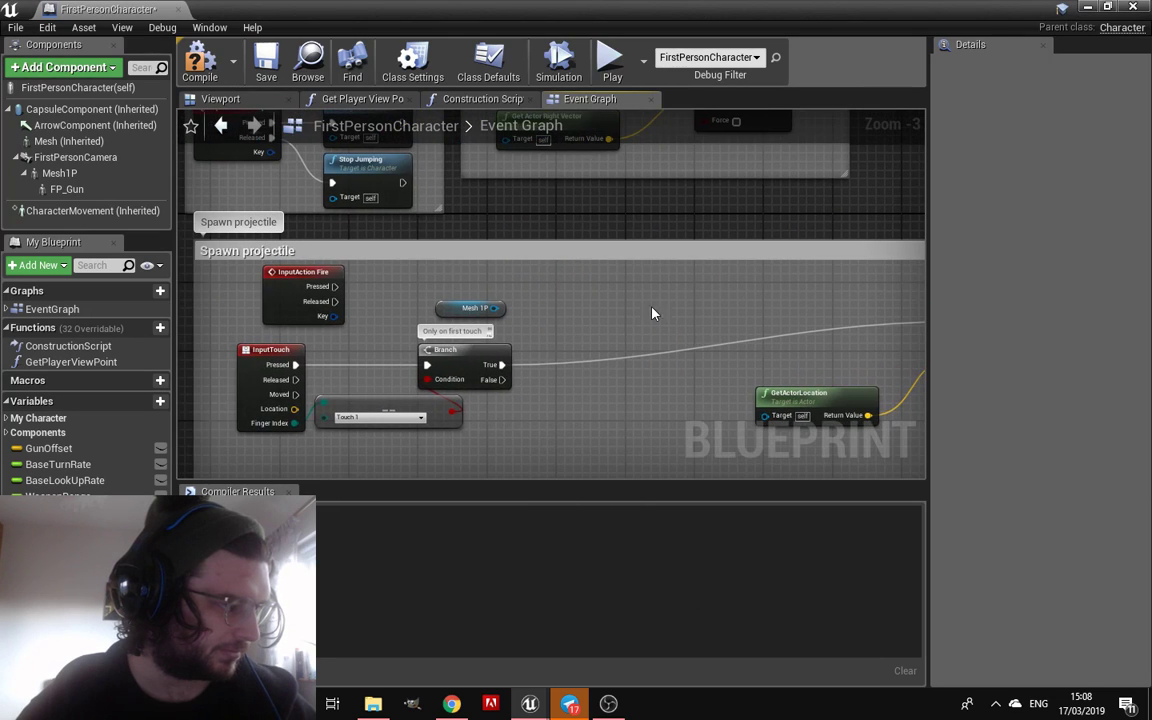
right_click(470, 308)
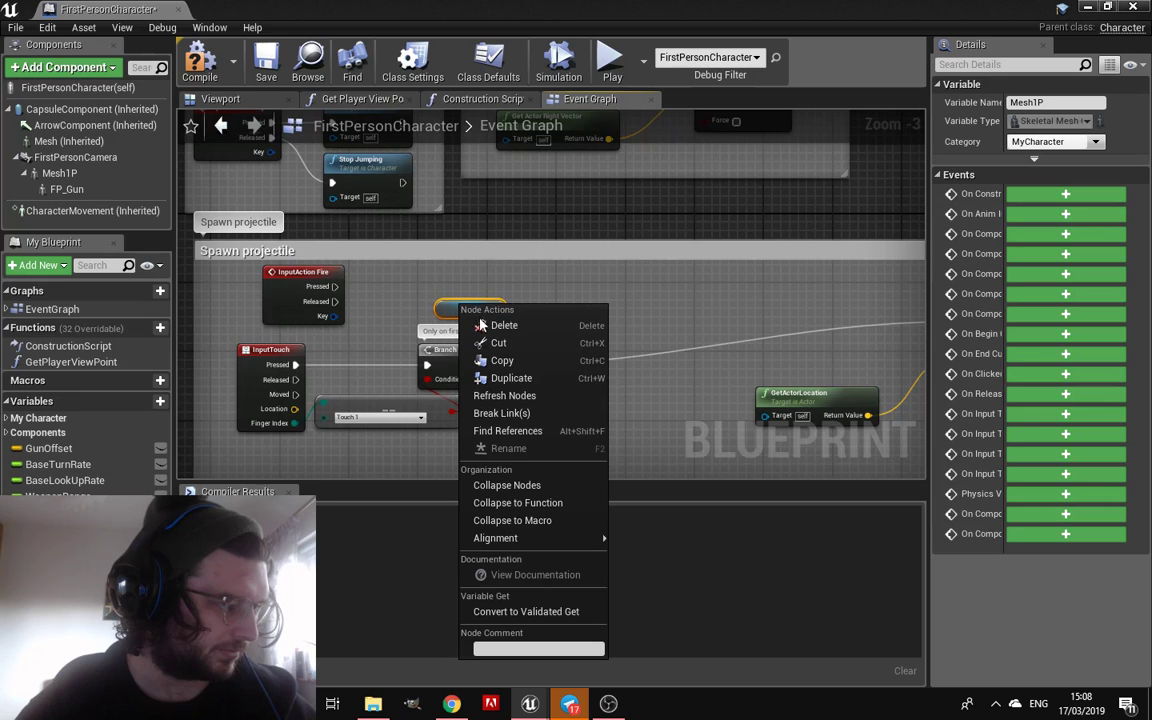
left_click(495, 325)
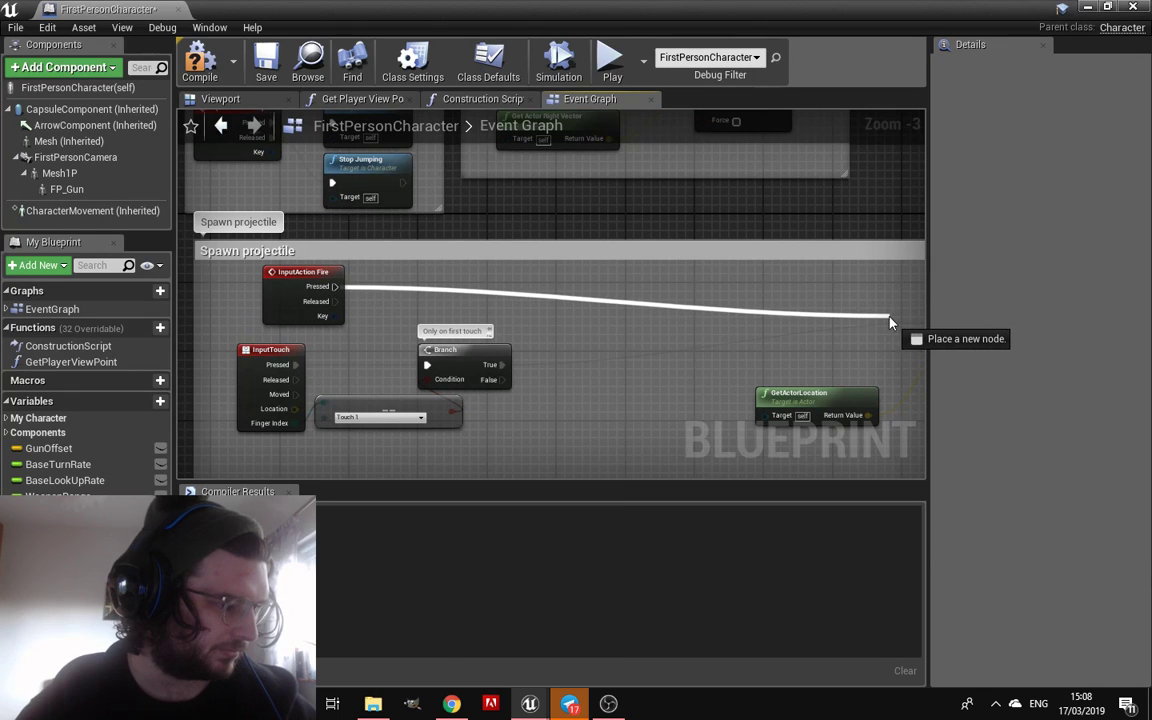
Wire InputAction Fire's Pressed output directly into Play Sound at Location
left_click_drag(798, 335, 889, 320)
left_click(752, 352)
key("ctrl+z")
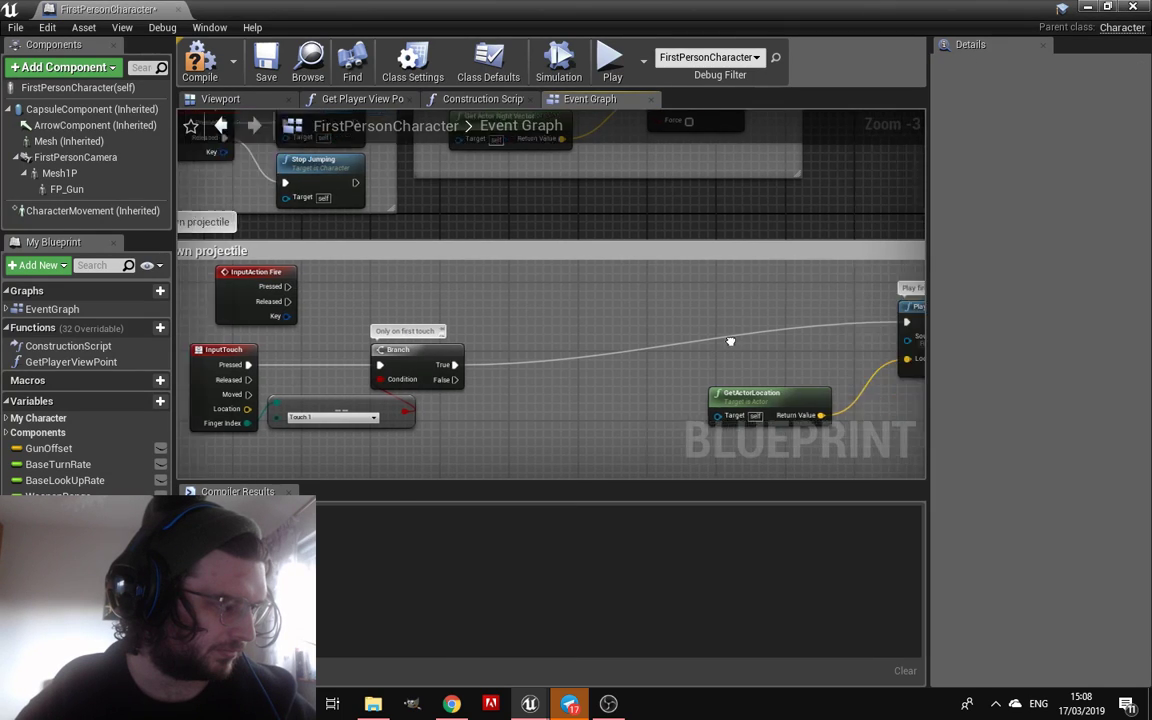
right_click_drag(752, 352, 728, 337)
right_click(748, 326)
scroll(748, 326, "down", 1)
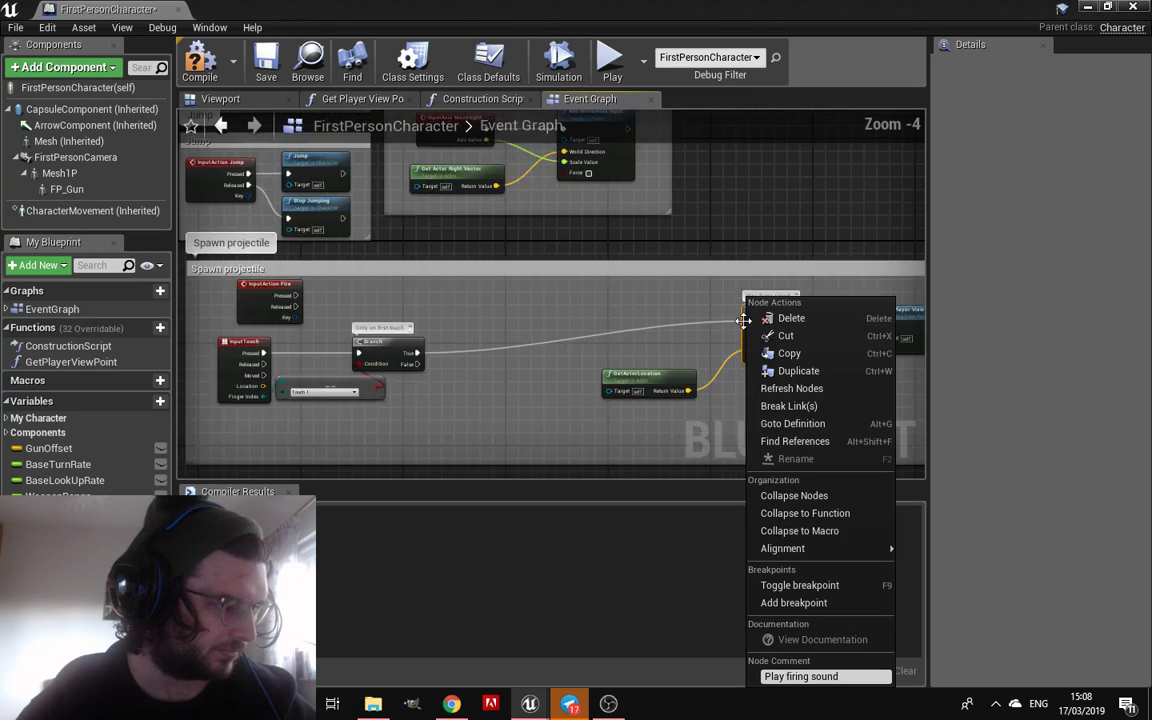
scroll(748, 326, "down", 2)
scroll(552, 286, "up", 2)
left_click(482, 328)
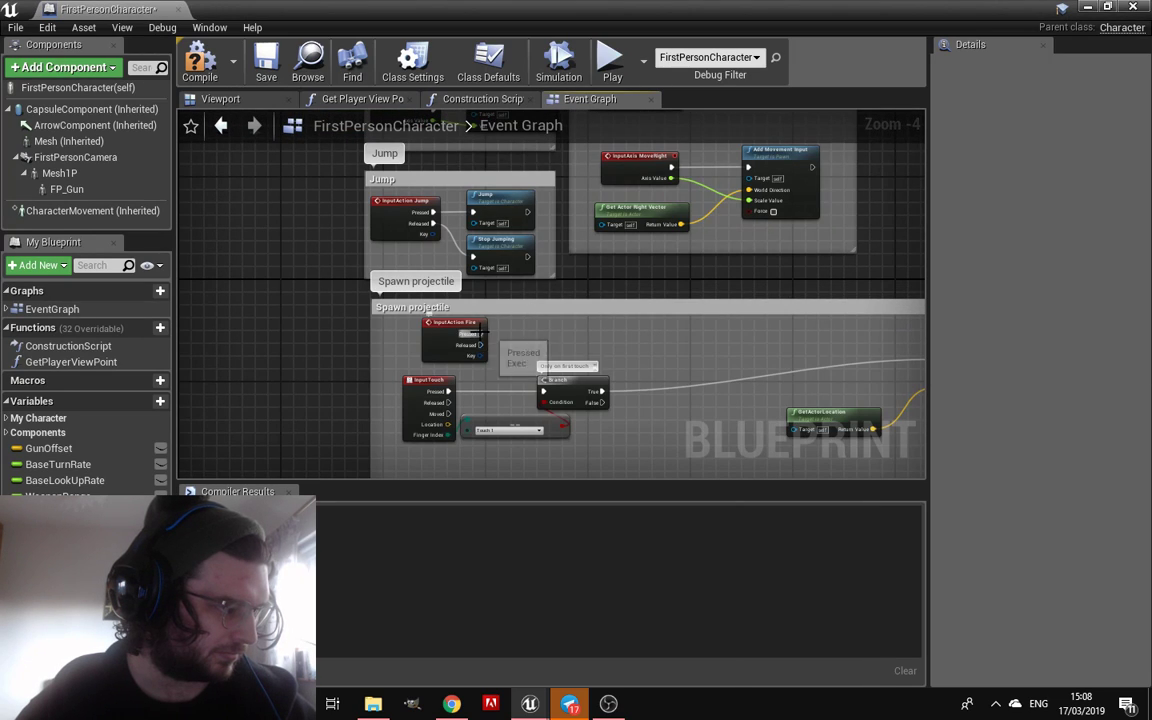
mouse_move(482, 328)
left_mouse_down()
mouse_move(866, 360)
mouse_move(165, 320)
mouse_move(264, 260)
left_mouse_up()
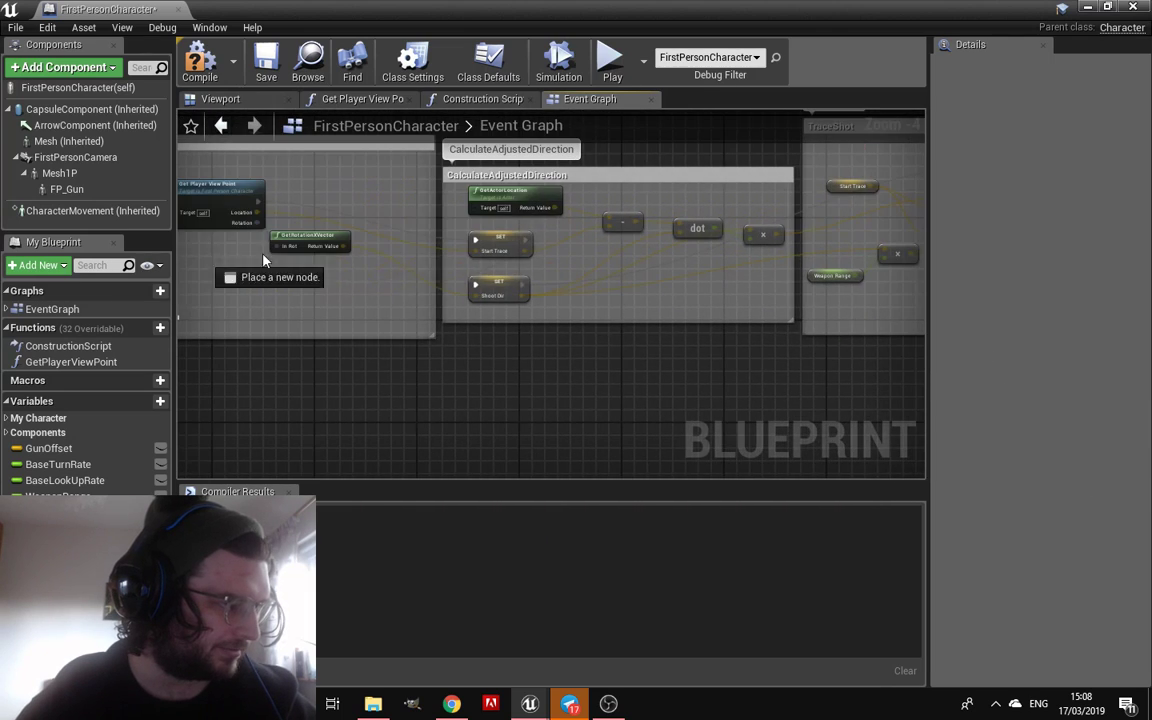
mouse_move(227, 161)
left_mouse_down()
mouse_move(127, 203)
mouse_move(776, 348)
left_mouse_up()
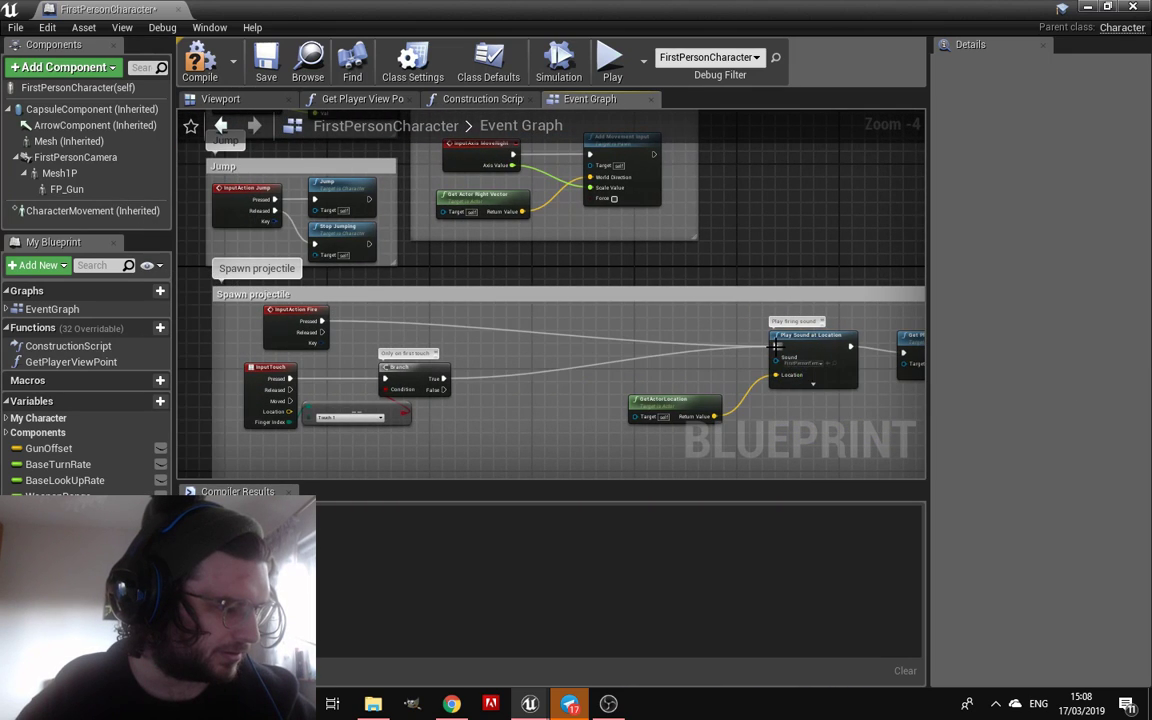
Compile and save FirstPersonCharacter, then close the blueprint editor and Message Log
left_click(221, 68)
left_click(277, 83)
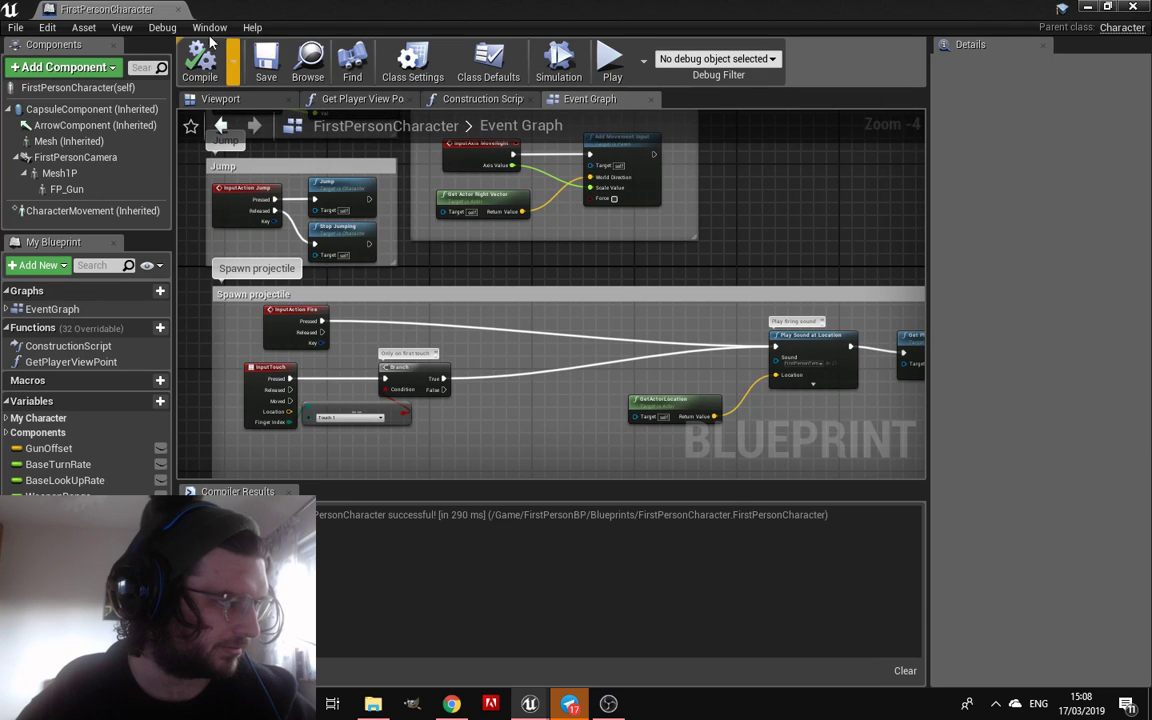
left_click(181, 9)
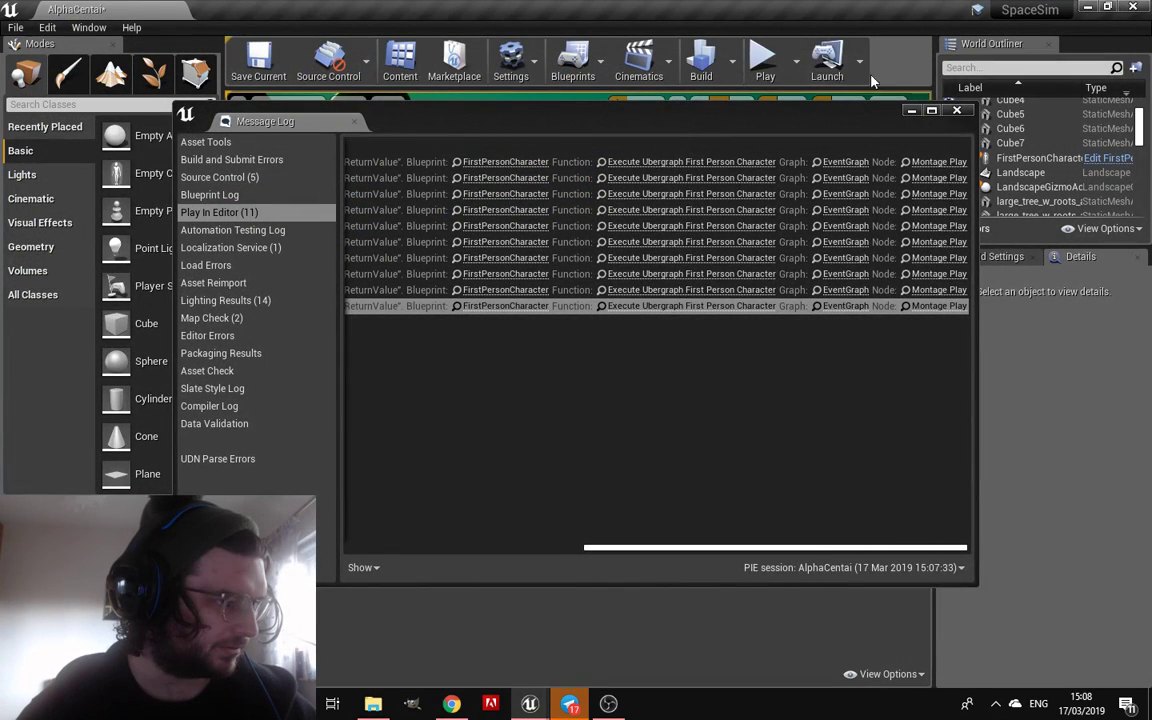
left_click(952, 110)
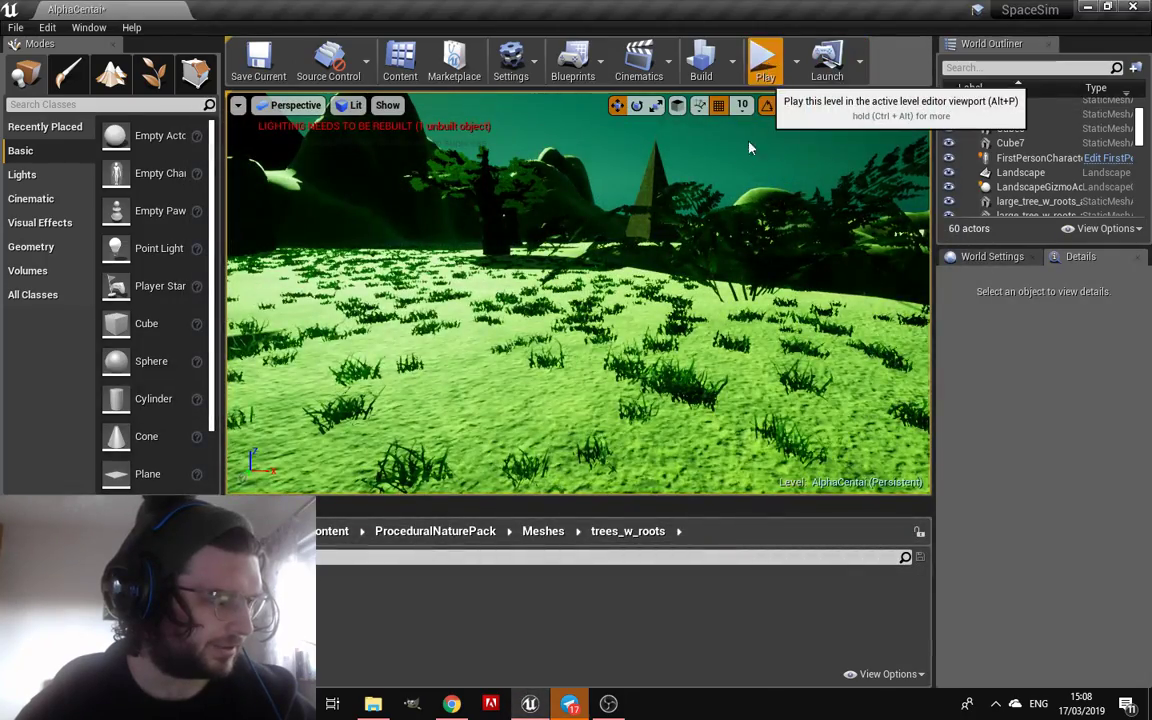
Play-test the level by walking toward the rock area, then end the session
left_click(765, 60)
key("w")
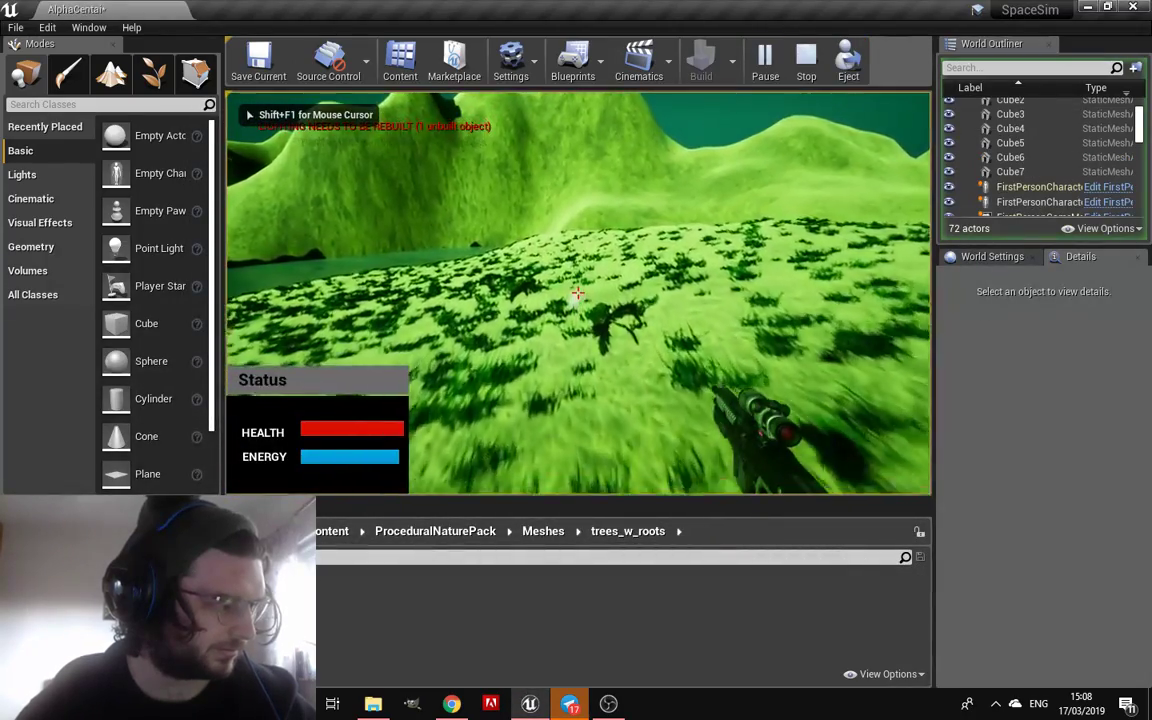
key("w")
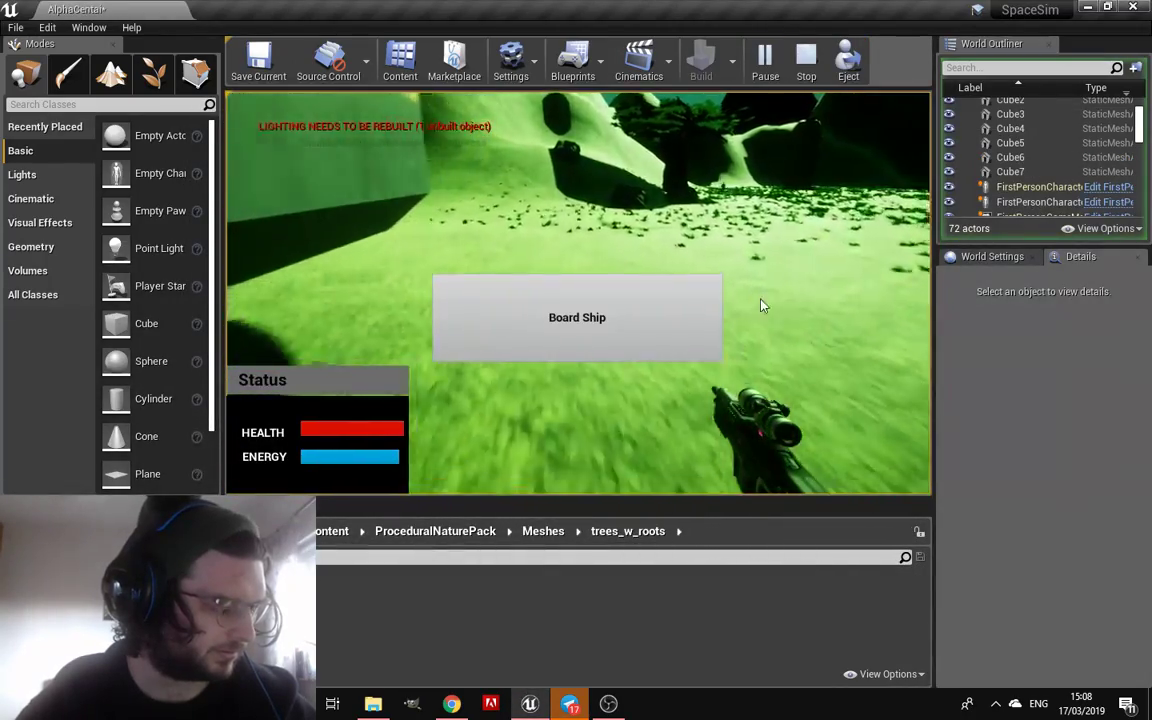
key("w")
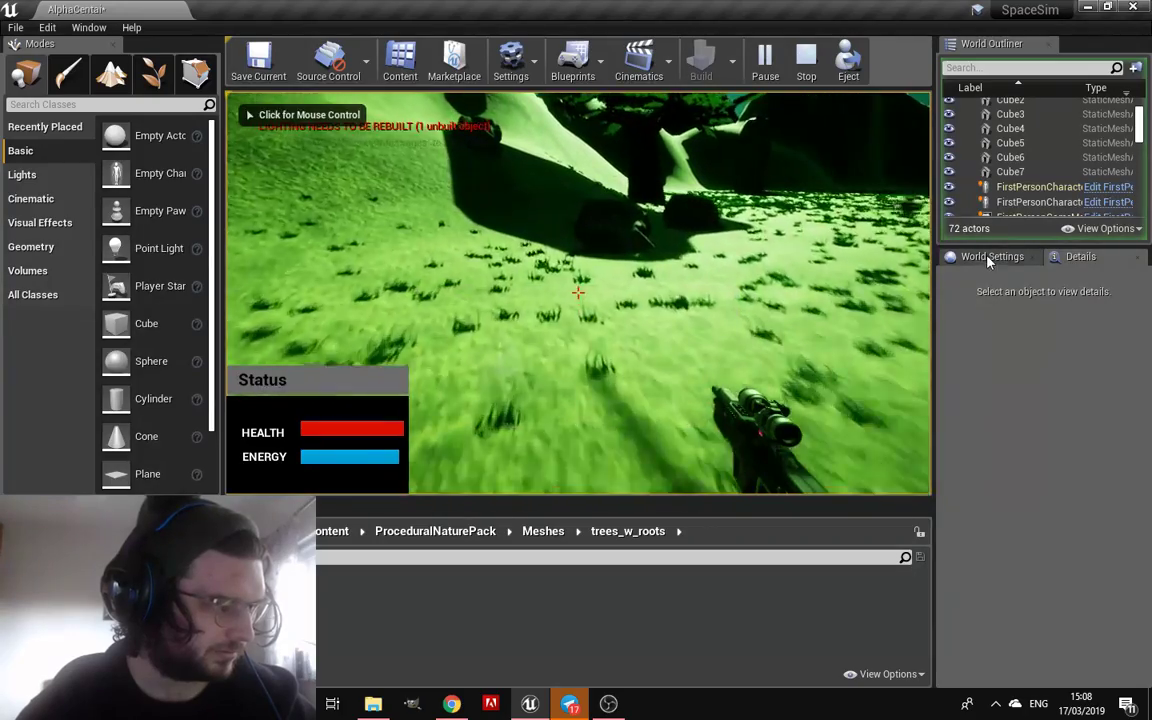
left_click(922, 270)
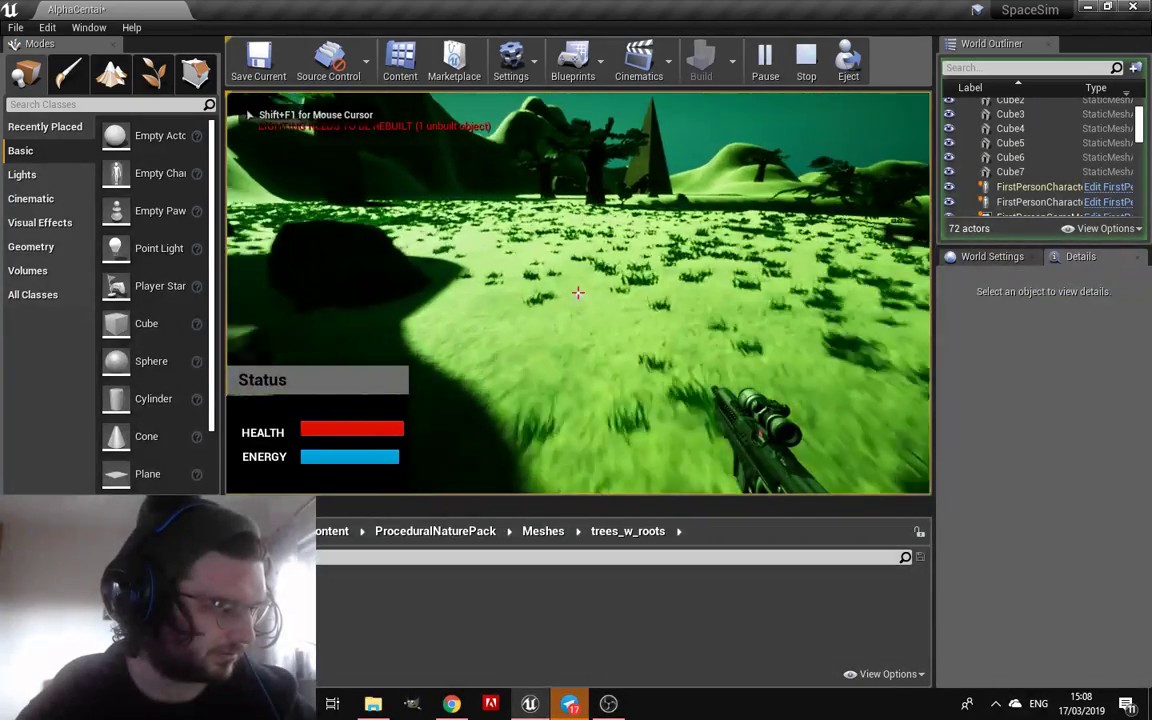
key("Escape")
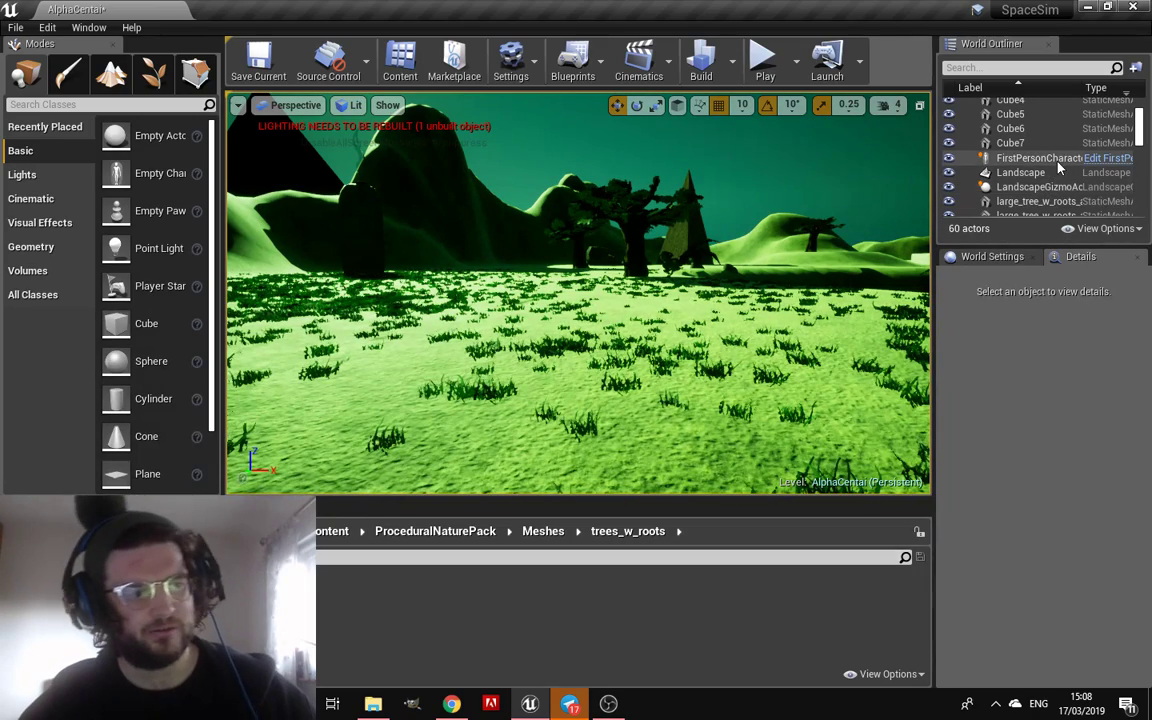
Reopen FirstPersonCharacter and pan the Event Graph over to the Deal With Impact nodes
left_click(1125, 160)
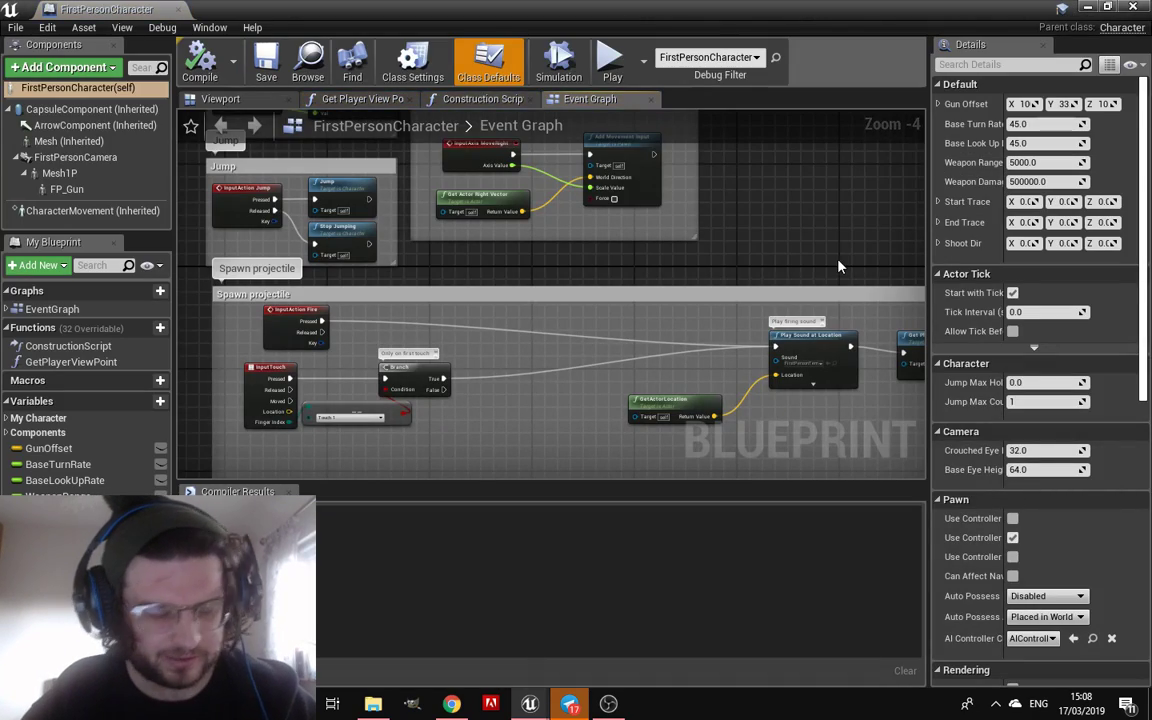
scroll(448, 281, "down", 2)
scroll(493, 297, "up", 2)
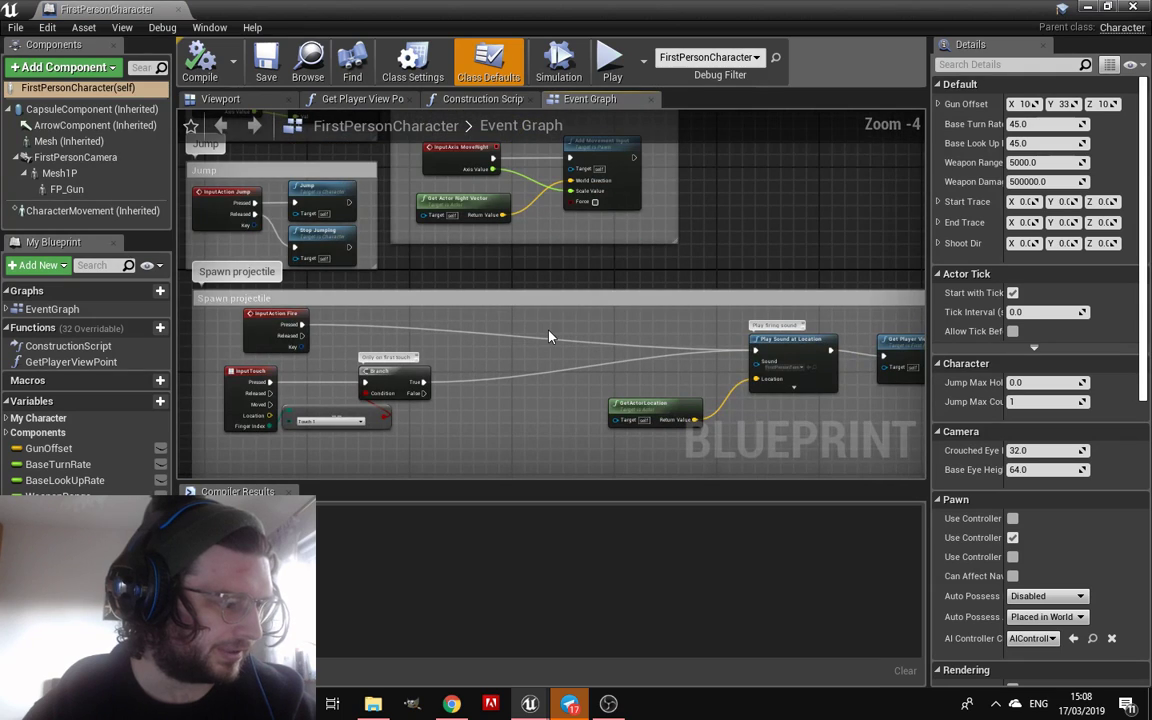
scroll(468, 296, "up", 1)
scroll(468, 296, "up", 1)
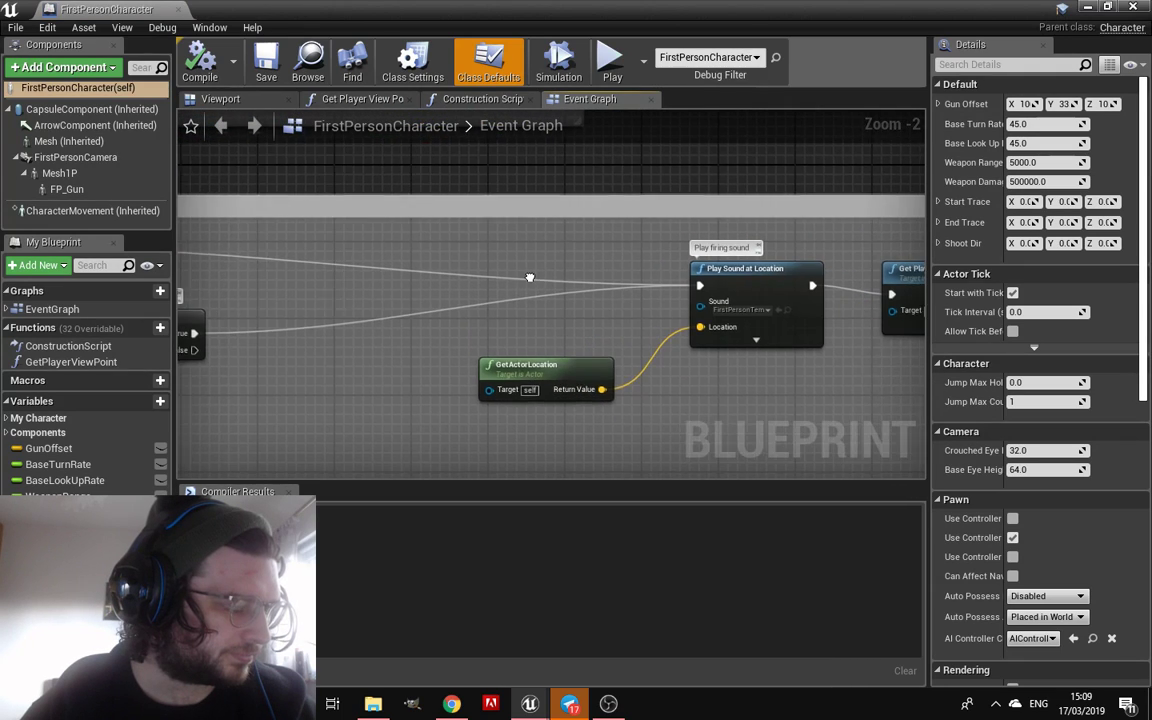
left_click_drag(707, 272, 519, 268)
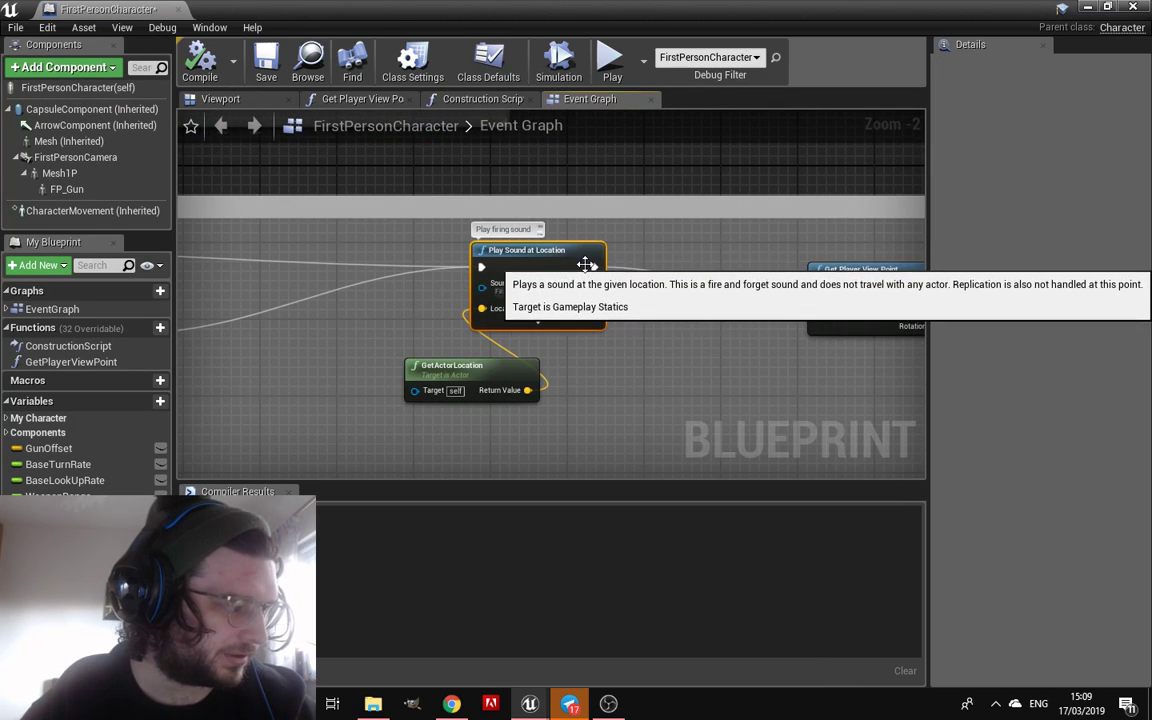
right_click_drag(519, 268, 409, 287)
right_click_drag(745, 325, 477, 259)
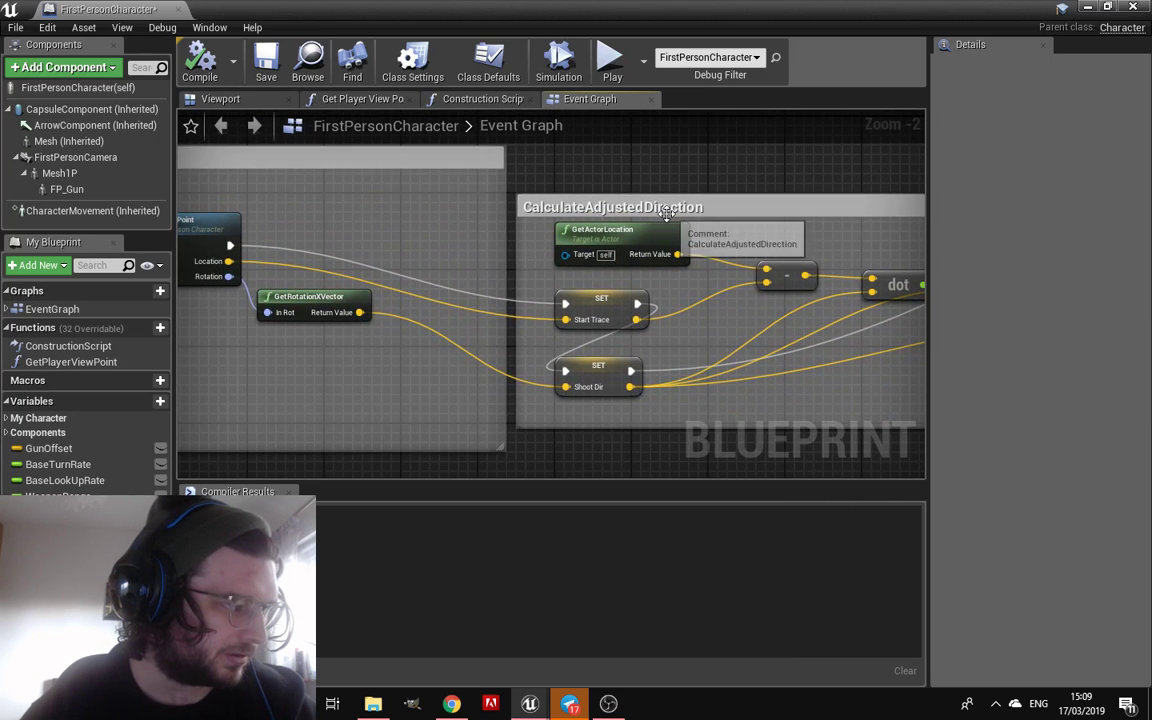
mouse_move(768, 176)
right_mouse_down()
mouse_move(778, 166)
mouse_move(470, 221)
right_mouse_up()
right_click_drag(742, 186, 434, 178)
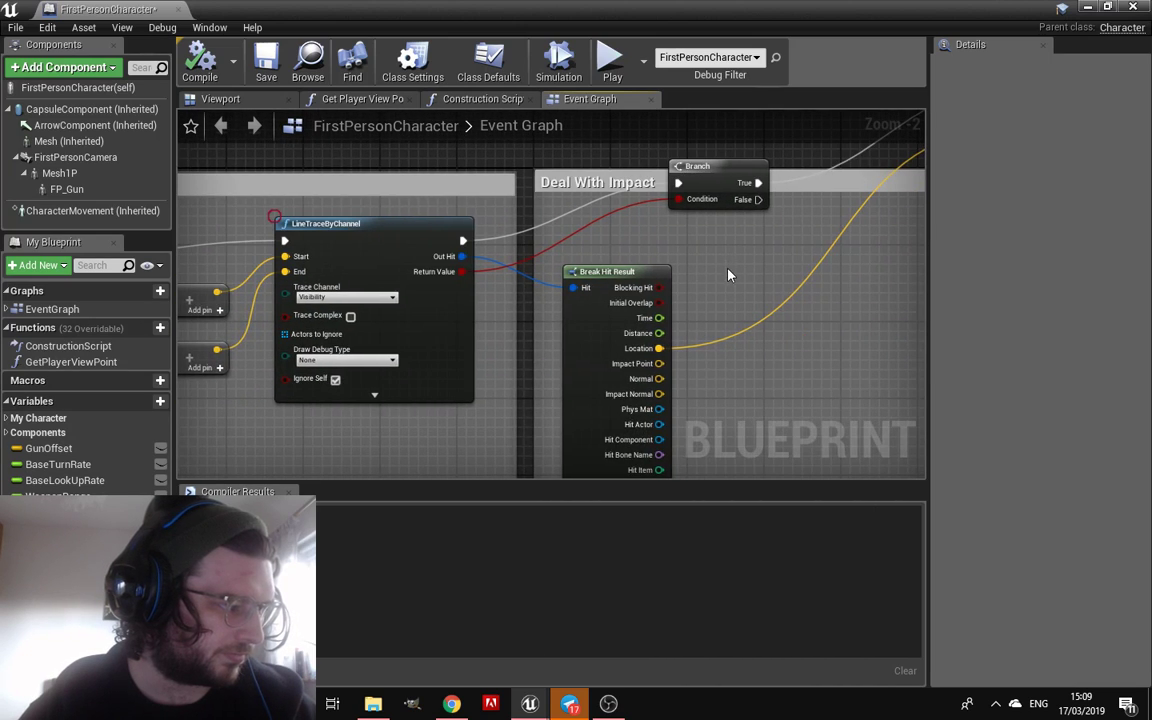
right_click_drag(654, 240, 551, 300)
Search the add-node actions beside the impact spawner for 'spawn emi'
scroll(667, 273, "down", 1)
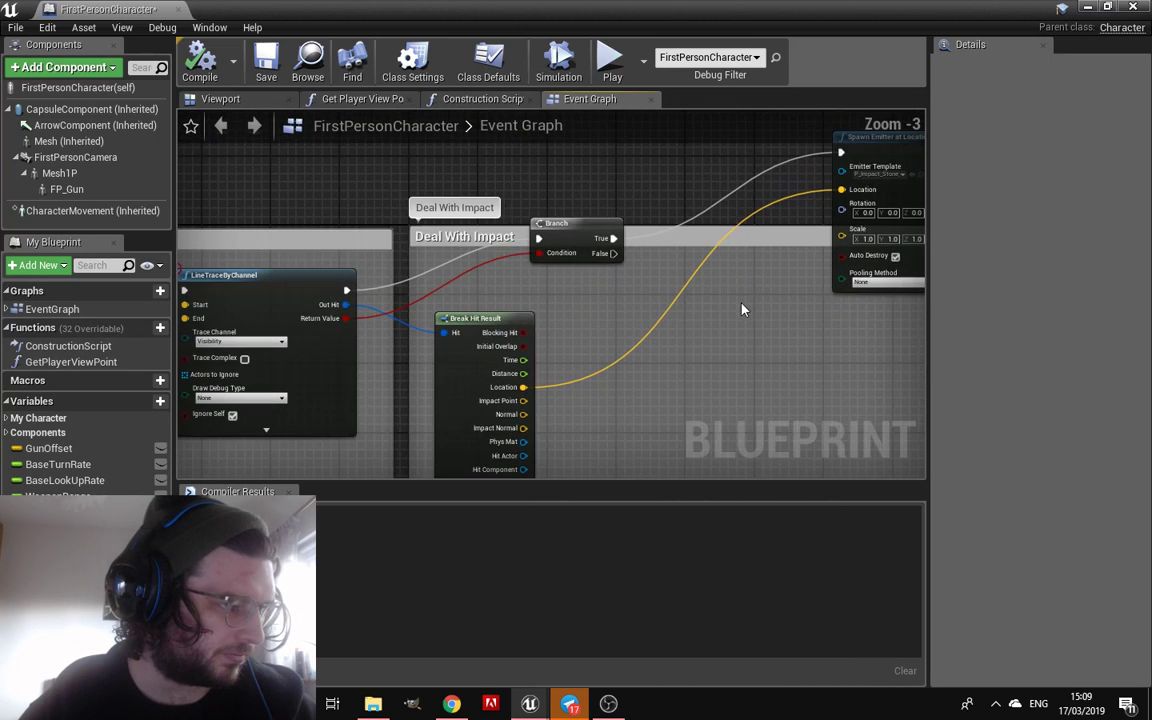
right_click_drag(667, 273, 652, 338)
right_click_drag(755, 254, 626, 358)
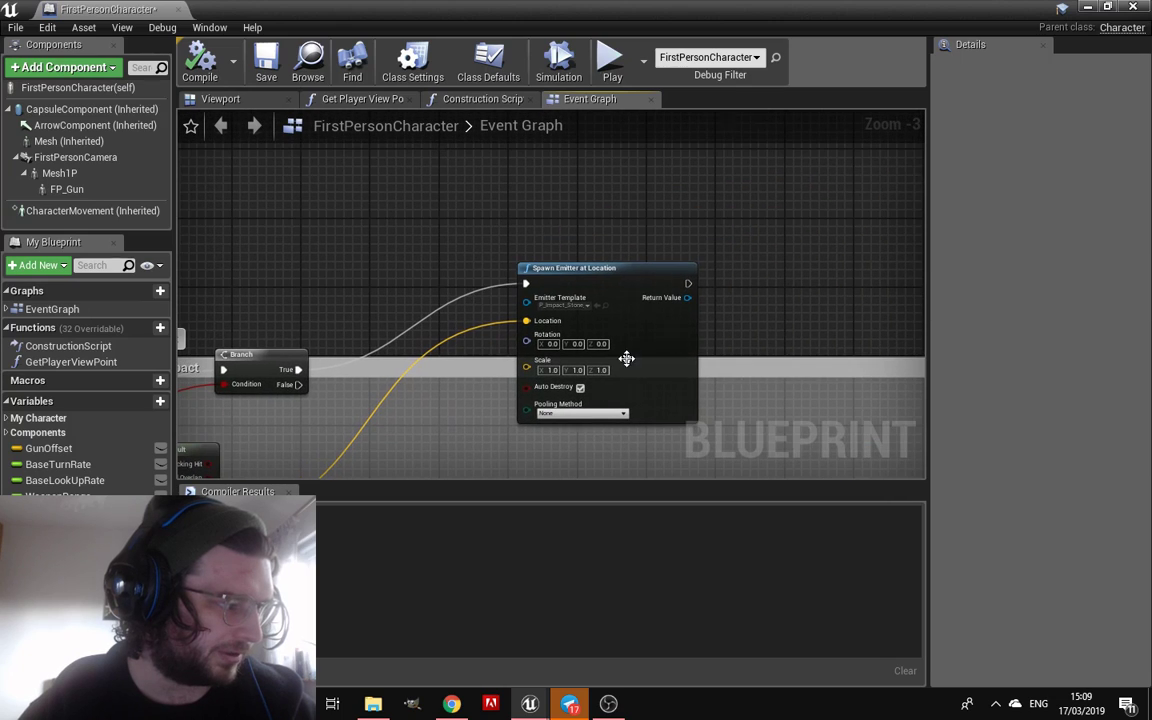
right_click(816, 270)
type("spaw")
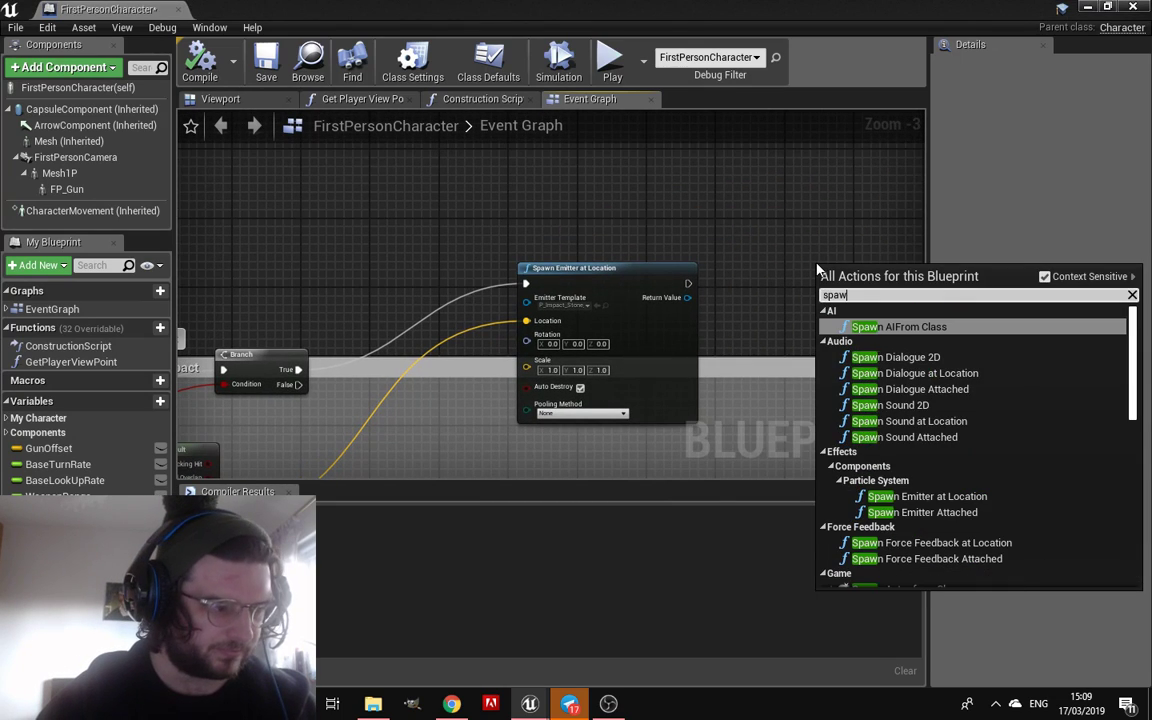
type("n")
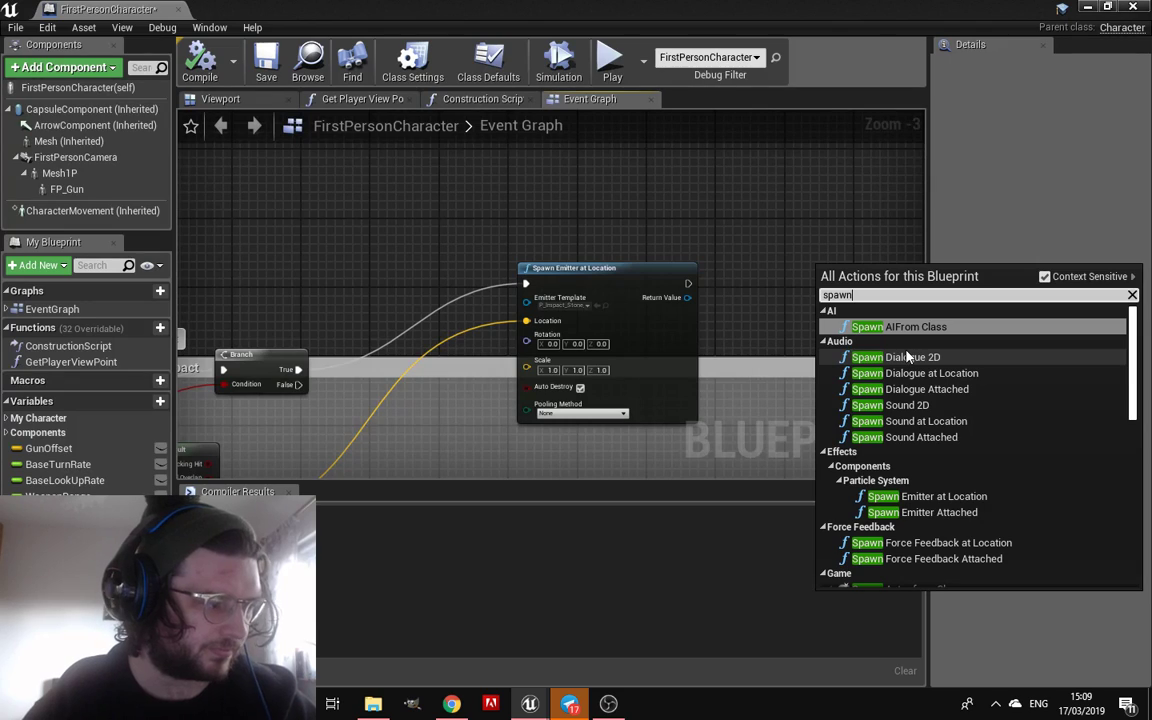
type(" emi")
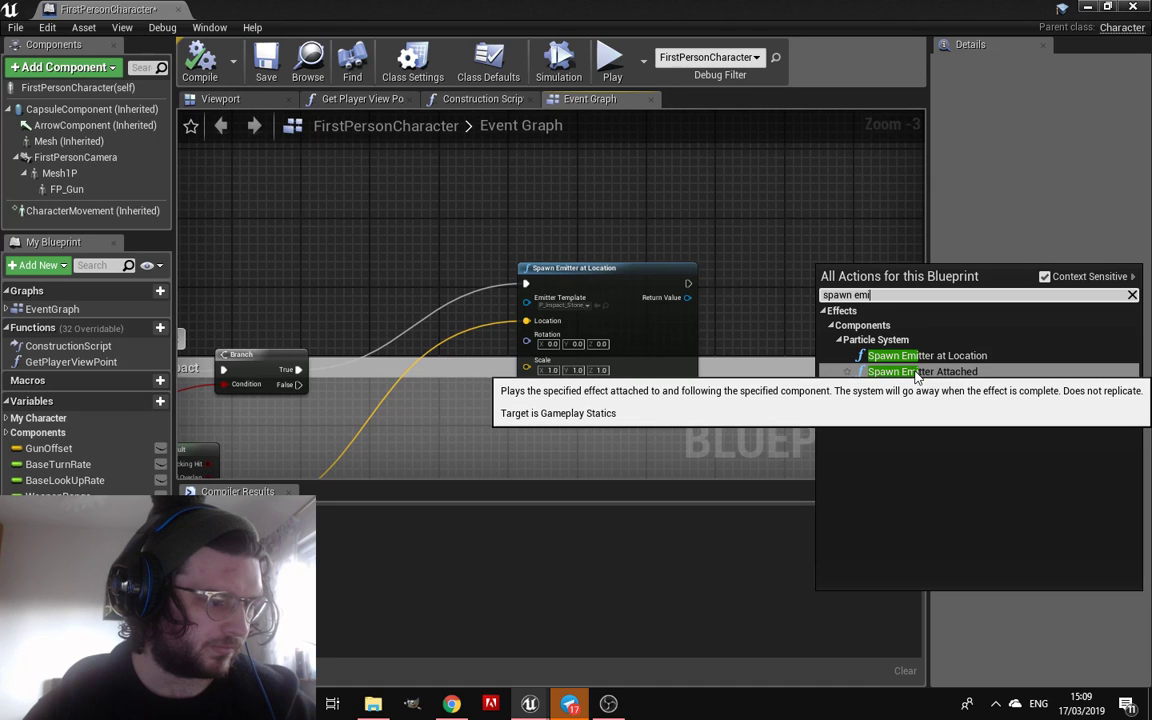
Add a Spawn Emitter Attached node and move it higher in the graph
left_click(916, 374)
right_click_drag(790, 304, 588, 222)
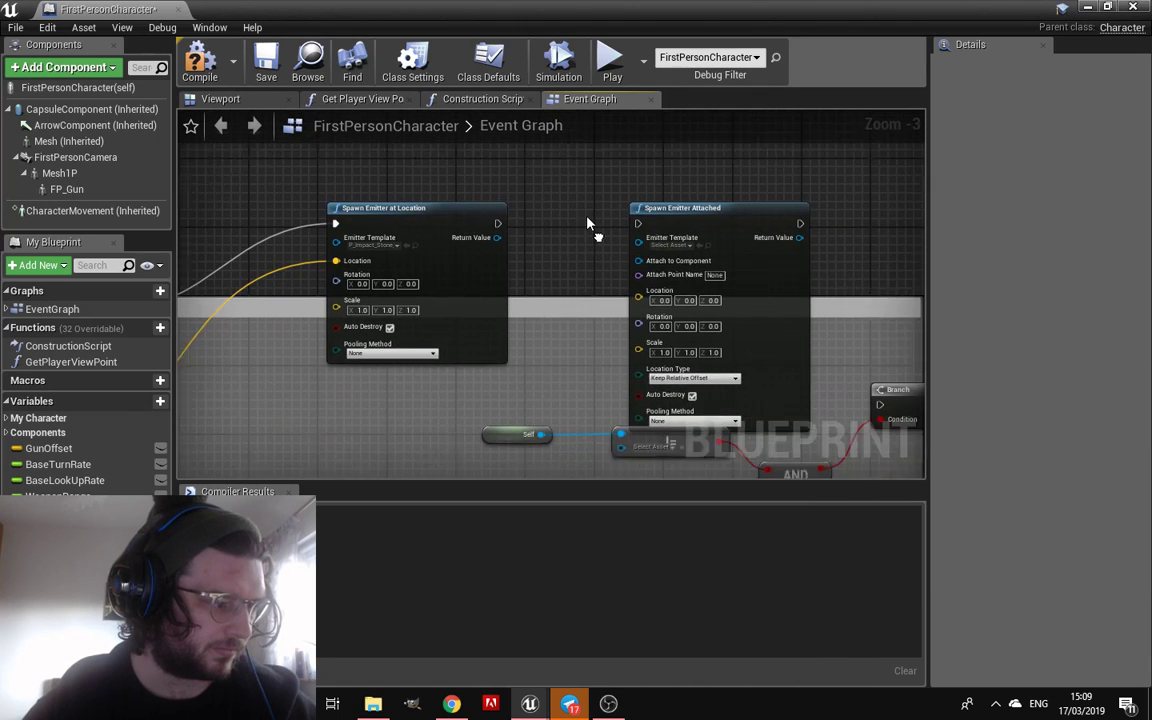
mouse_move(721, 182)
left_mouse_down()
mouse_move(743, 120)
mouse_move(701, 197)
left_mouse_up()
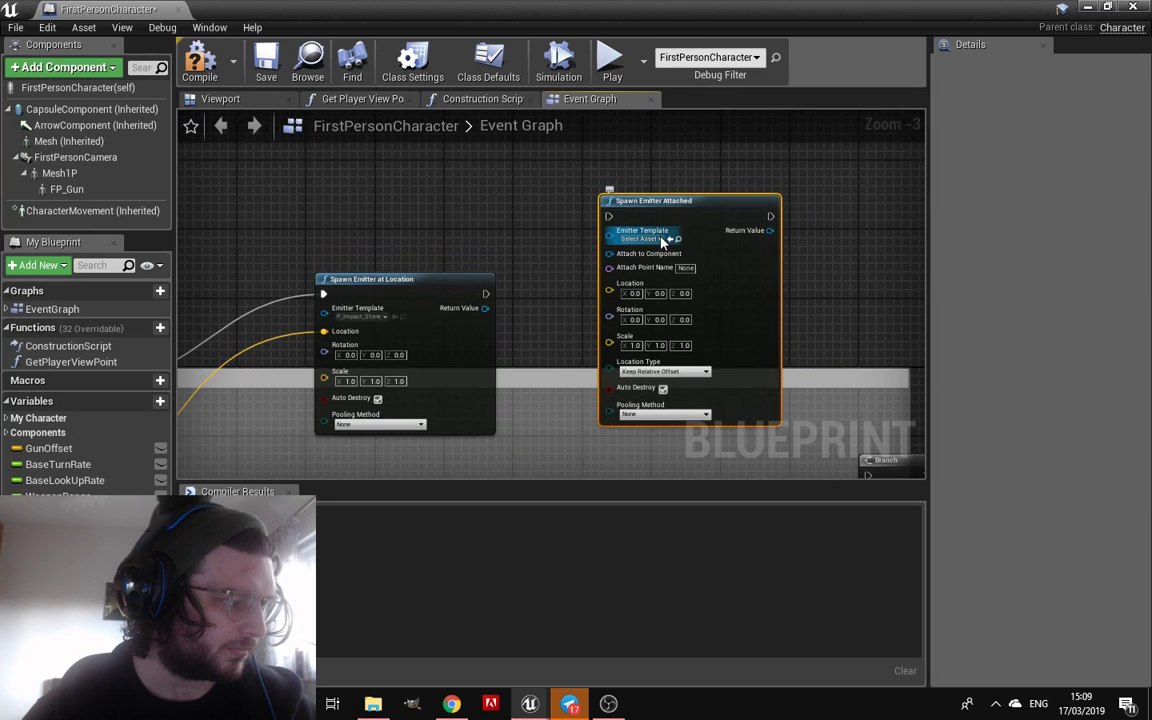
Set its Emitter Template to the P_AssaultRifle muzzle-flash particle system
left_click(663, 240)
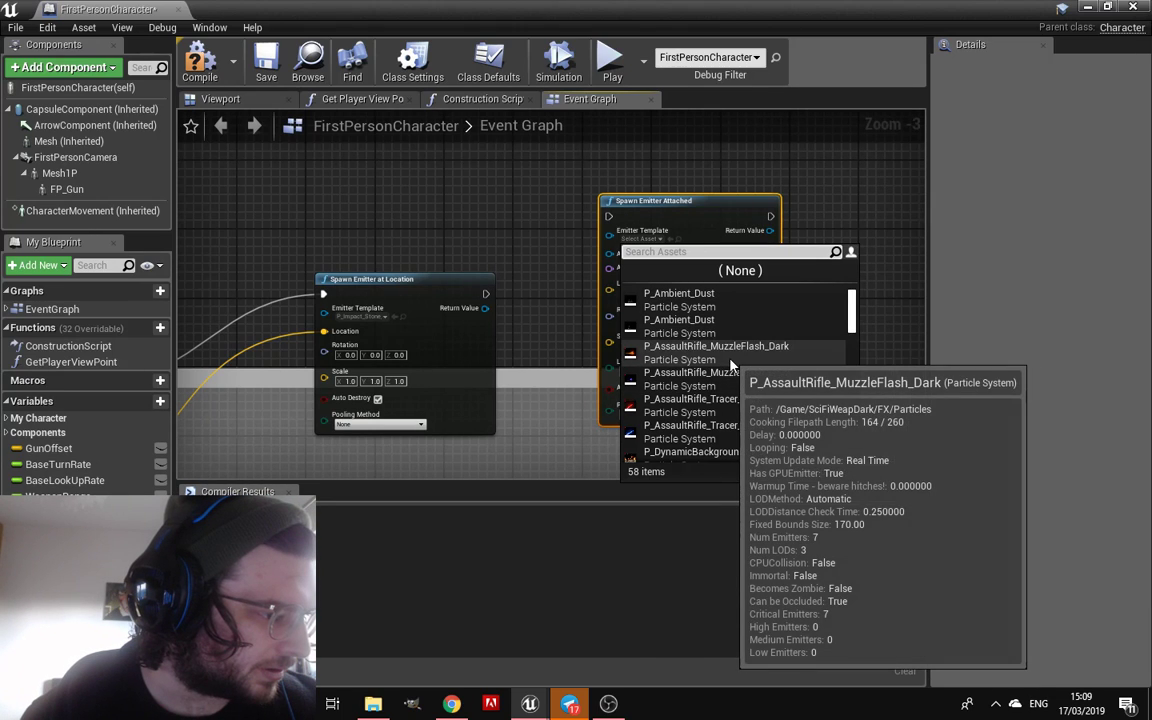
left_click(731, 360)
scroll(671, 243, "up", 2)
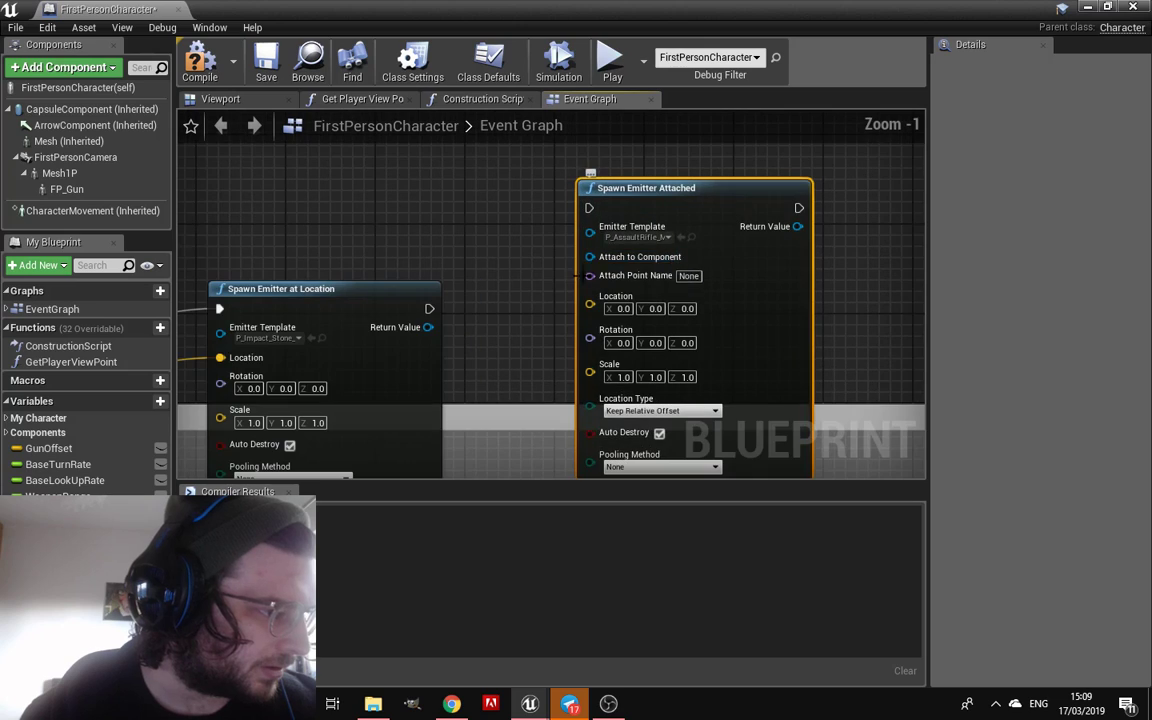
left_click_drag(590, 257, 415, 205)
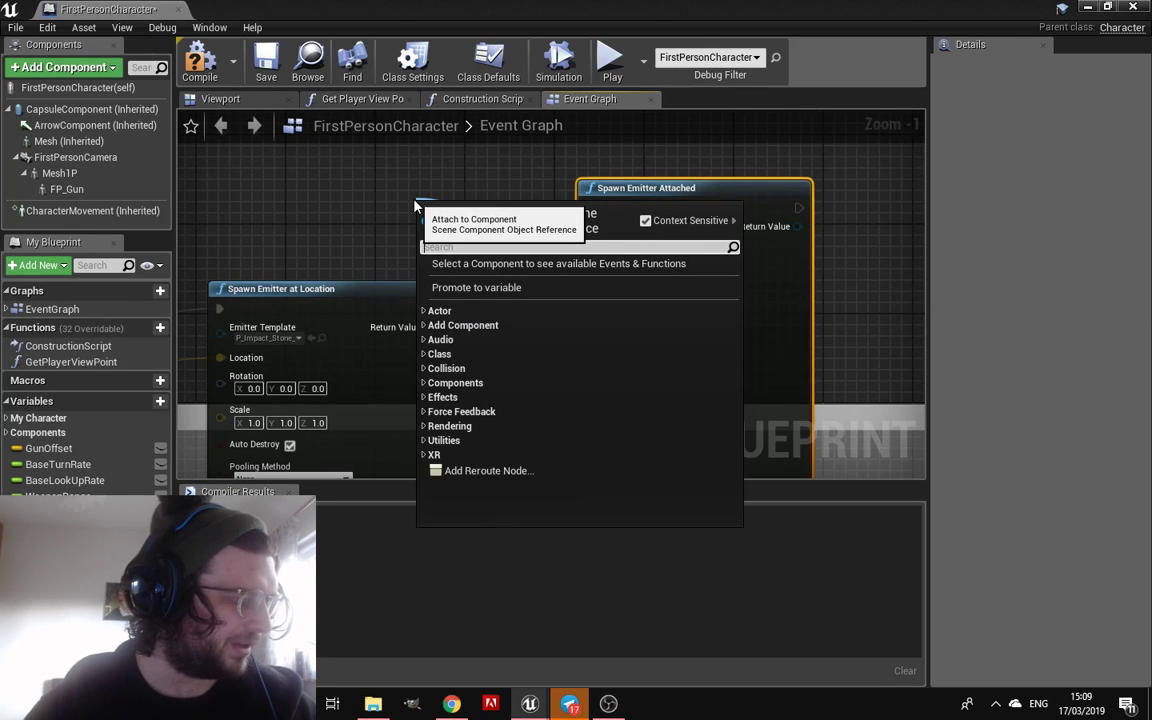
Plug a Get FP Gun node into Attach to Component via an 'fp' search
type("fp")
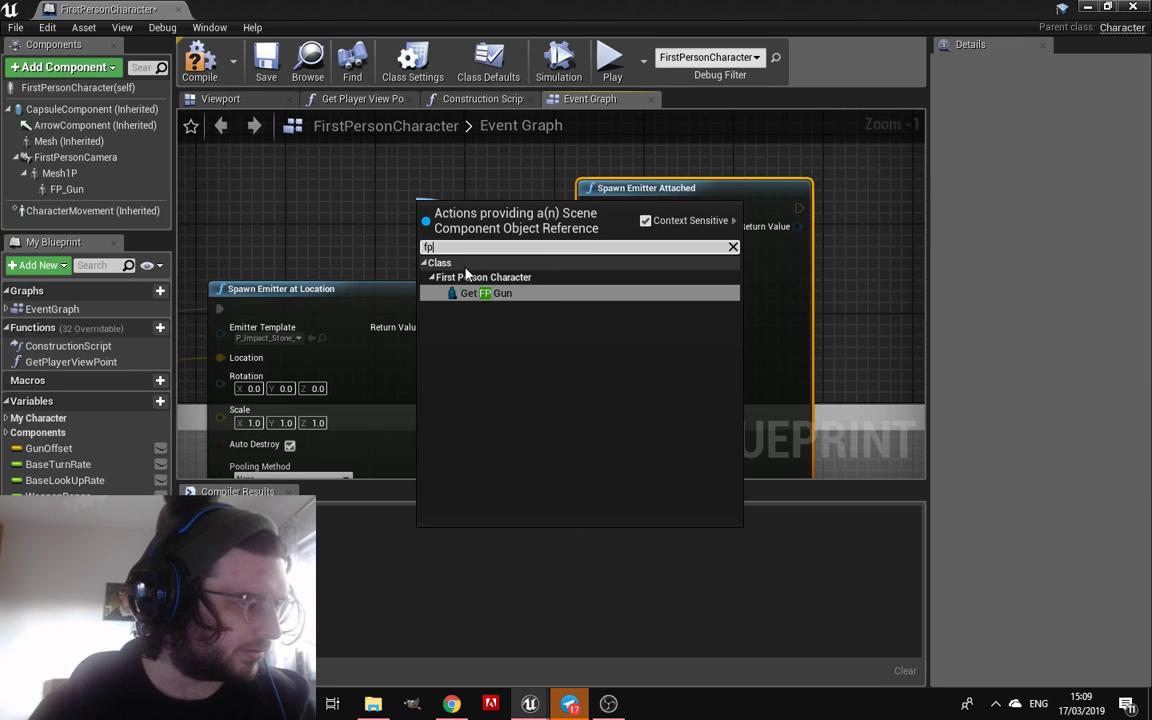
left_click(486, 293)
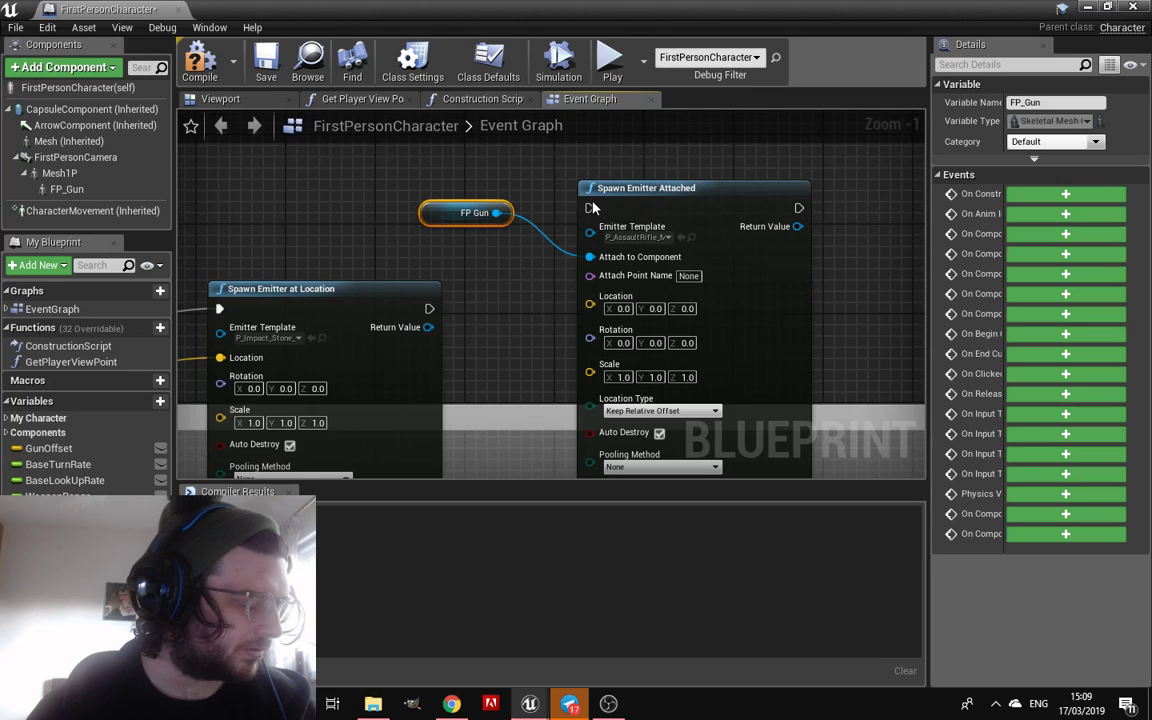
right_click_drag(574, 230, 577, 266)
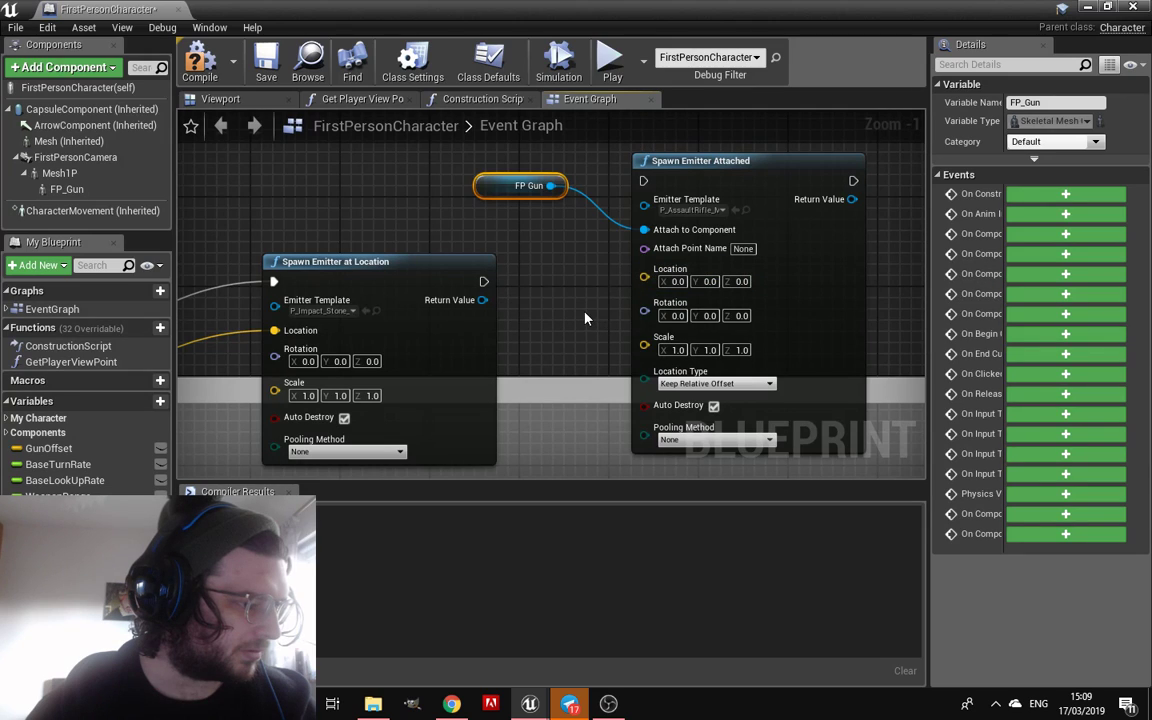
scroll(586, 325, "down", 1)
scroll(588, 325, "up", 1)
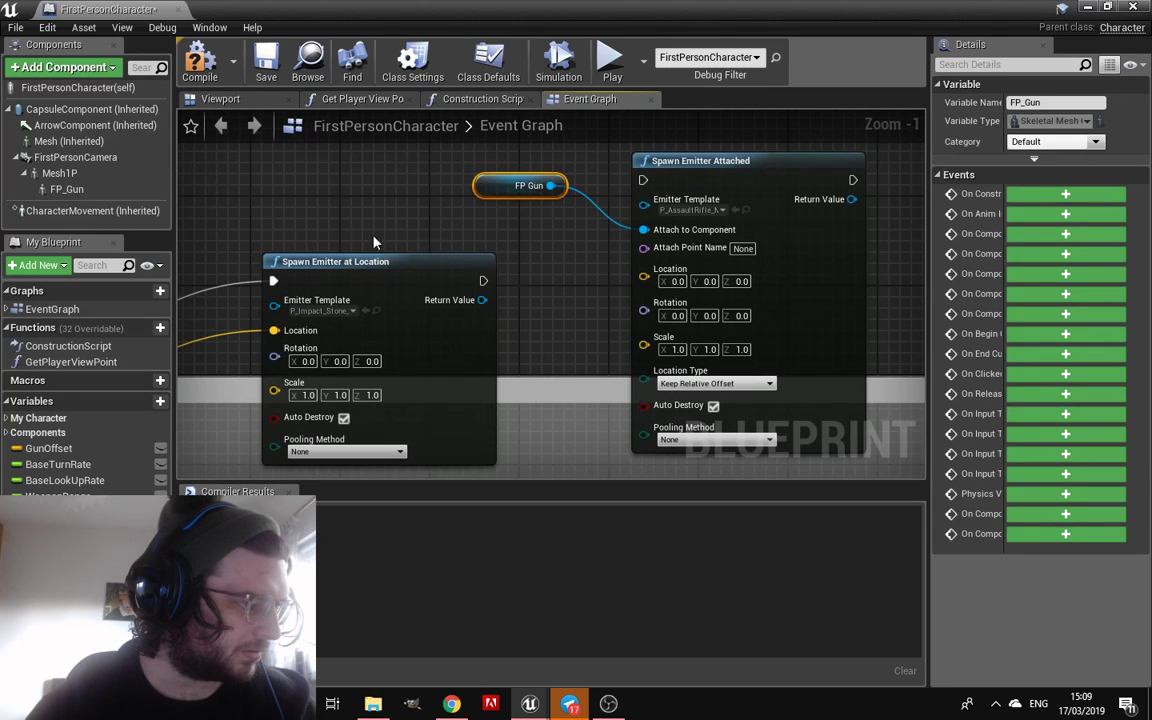
Break Branch's link to Spawn Emitter at Location and route it through Spawn Emitter Attached
right_click_drag(259, 288, 662, 275)
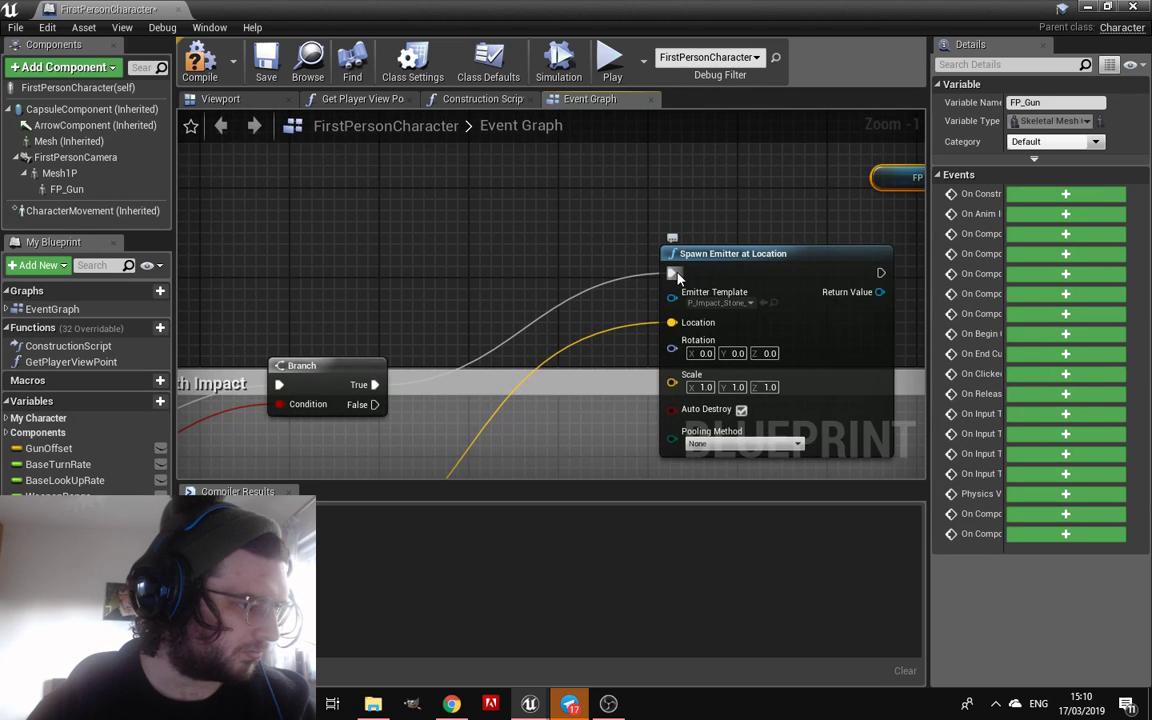
right_click(672, 276)
left_click(689, 310)
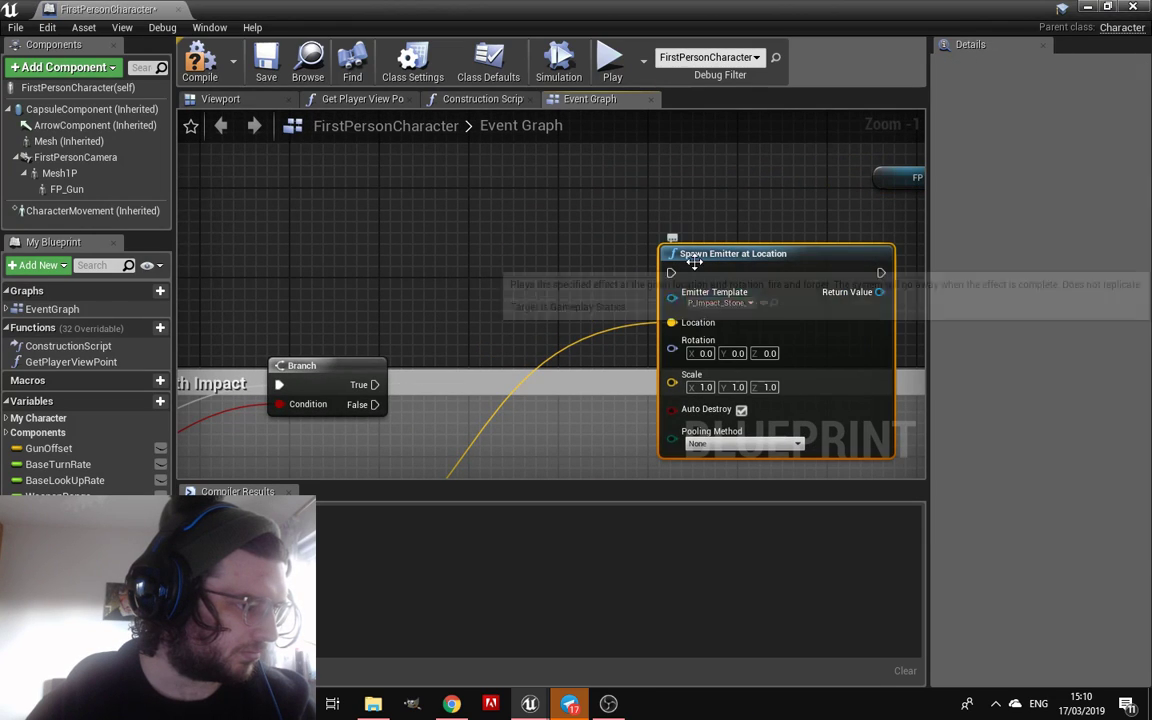
left_click_drag(692, 265, 713, 276)
scroll(702, 288, "down", 3)
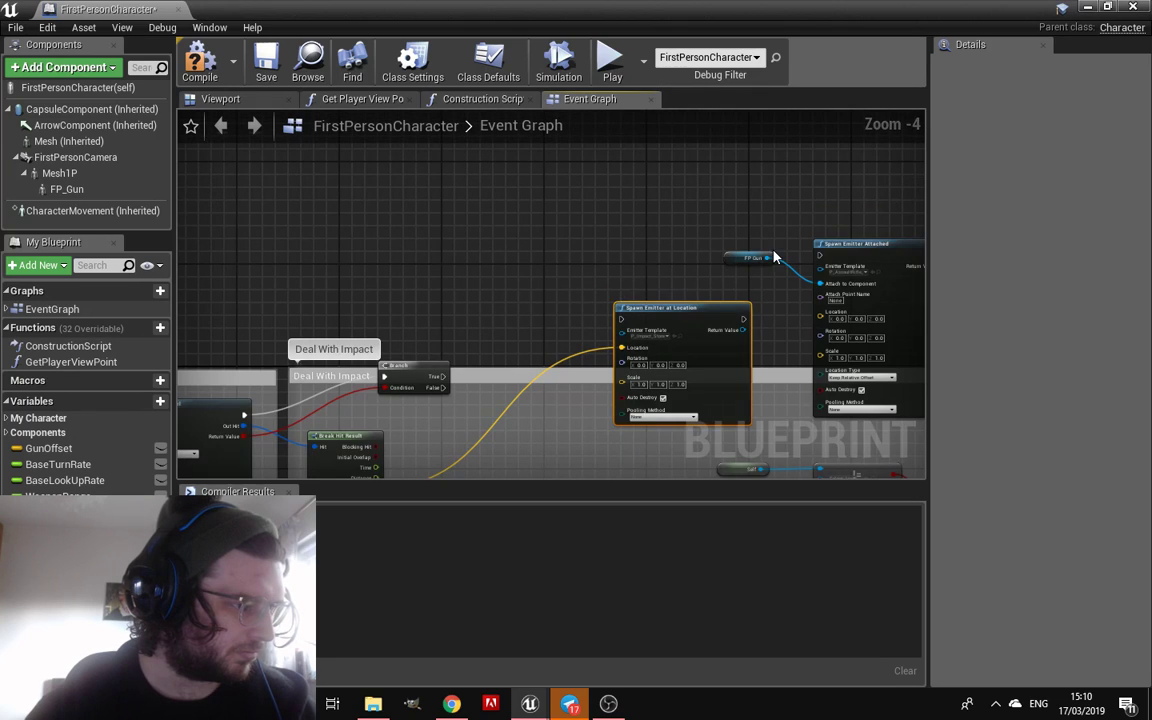
mouse_move(866, 240)
left_mouse_down()
mouse_move(457, 241)
mouse_move(435, 441)
left_mouse_up()
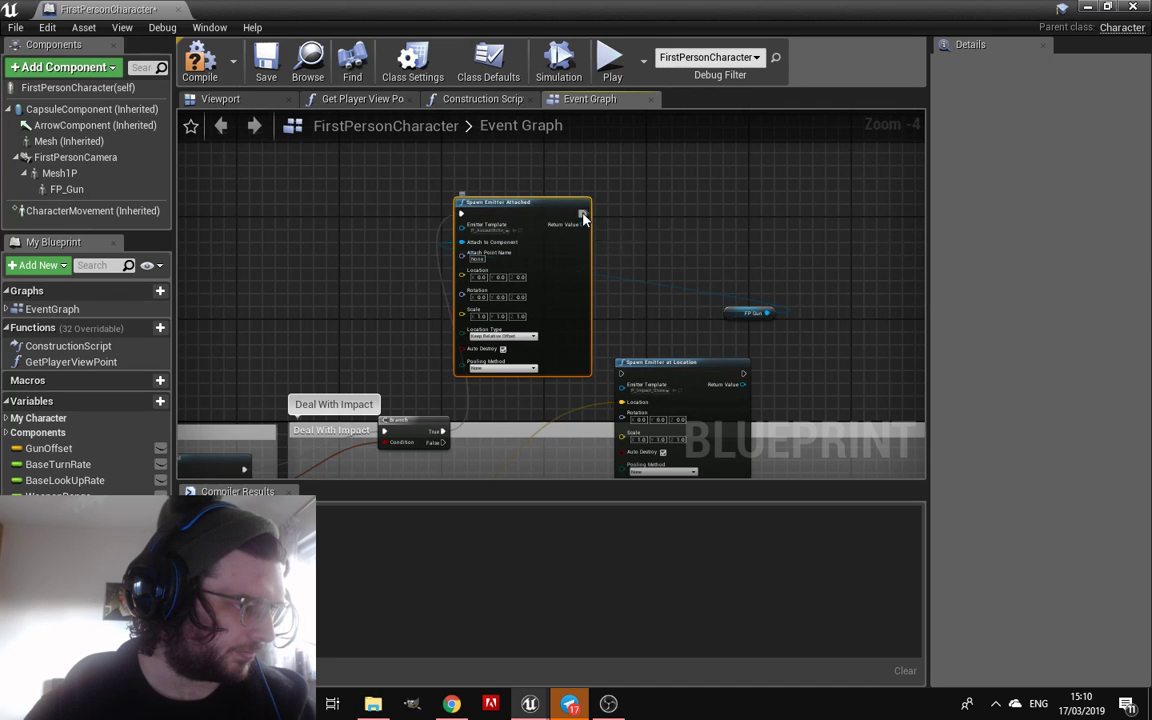
Compile and save FirstPersonCharacter, then close the blueprint editor
left_click(200, 62)
right_click_drag(399, 232, 394, 176)
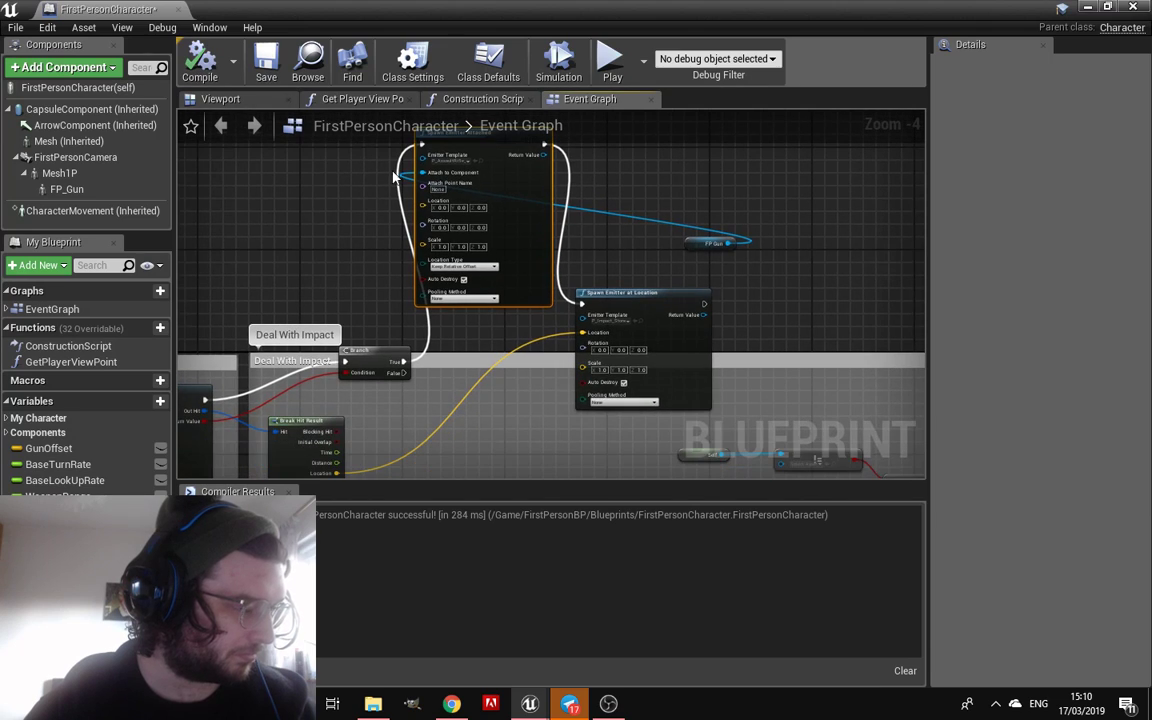
scroll(527, 257, "up", 1)
scroll(540, 278, "up", 2)
scroll(540, 278, "up", 1)
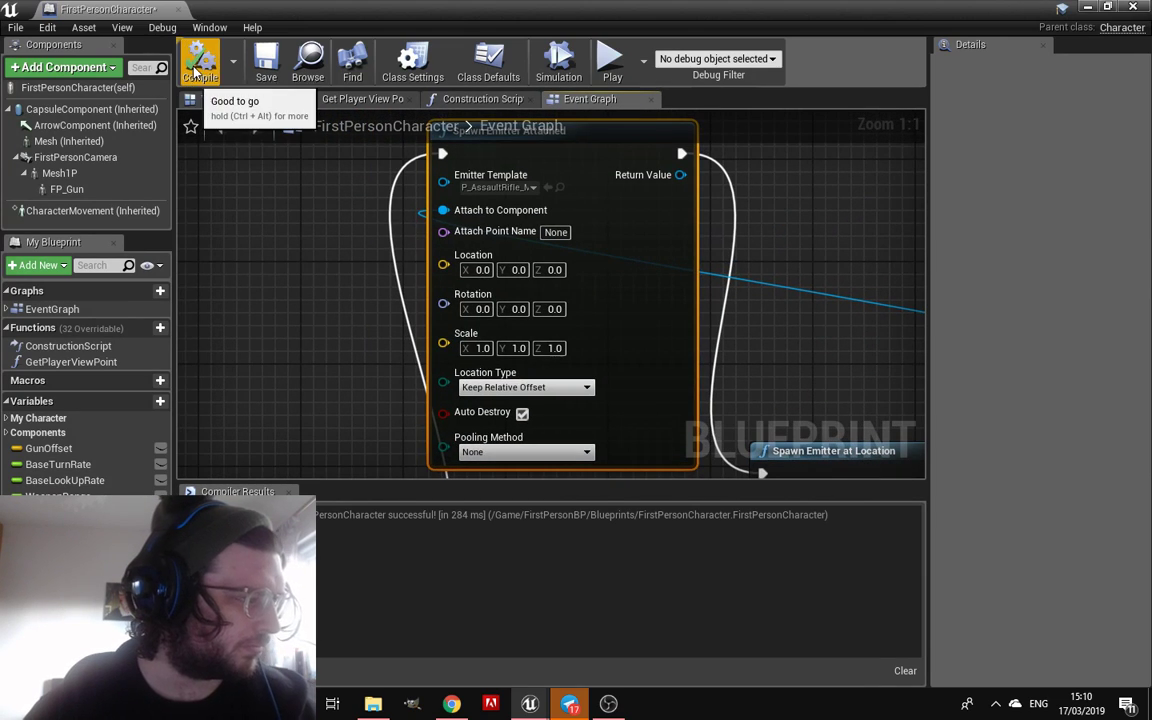
left_click(265, 77)
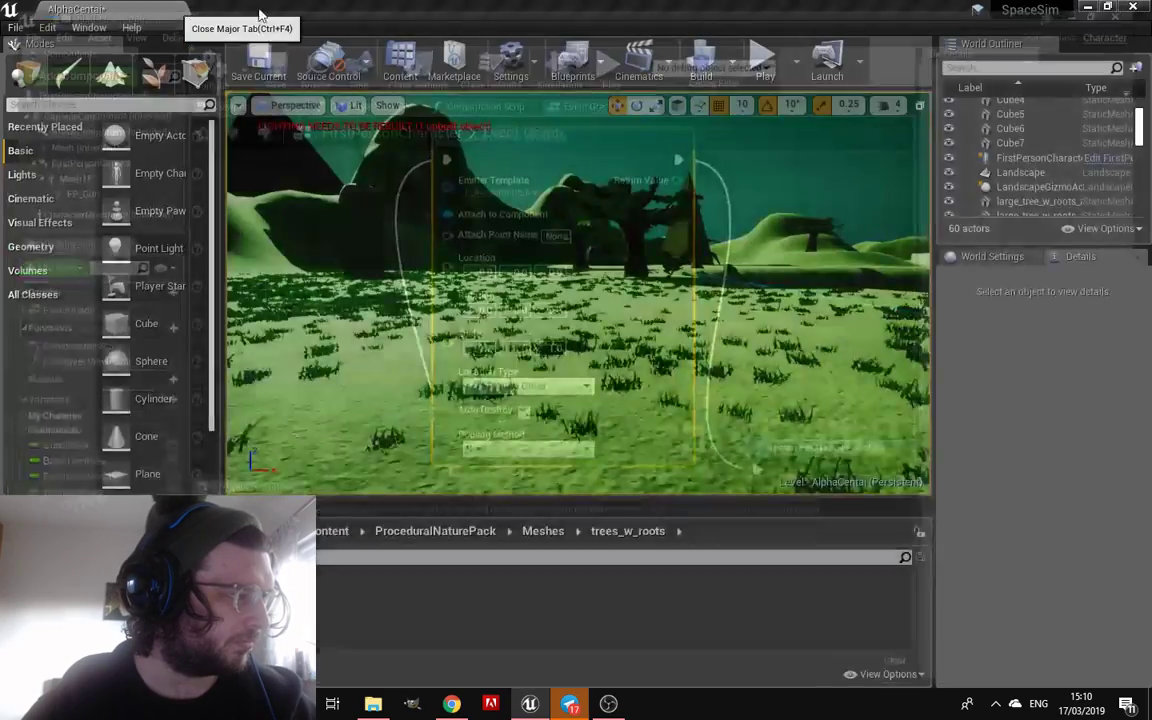
left_click(160, 10)
Play-test firing the gun twice to see the muzzle flash, then reopen FirstPersonCharacter
left_click(765, 65)
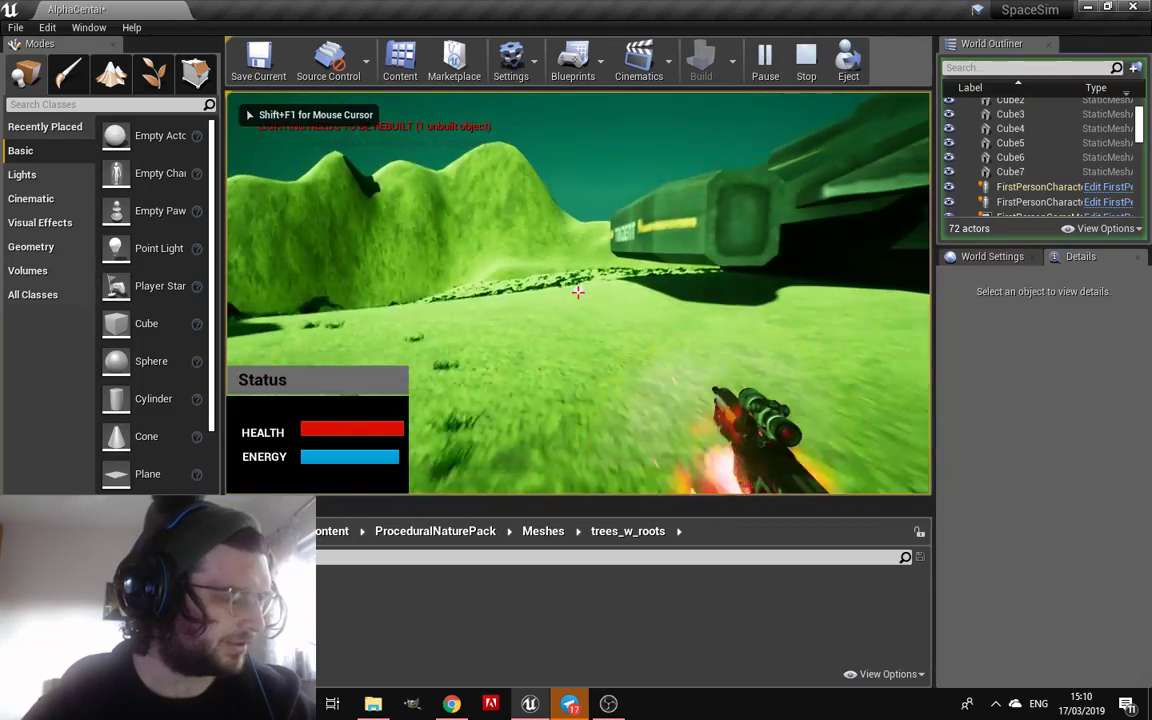
left_click(577, 292)
left_click(577, 292)
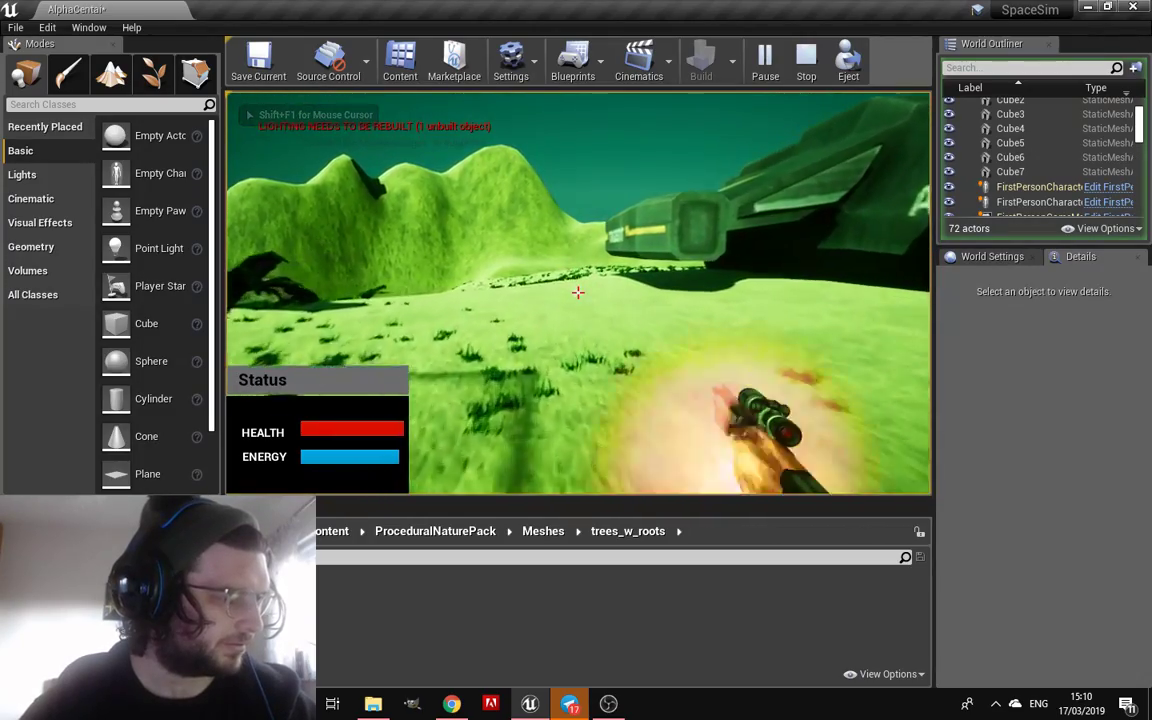
key("w")
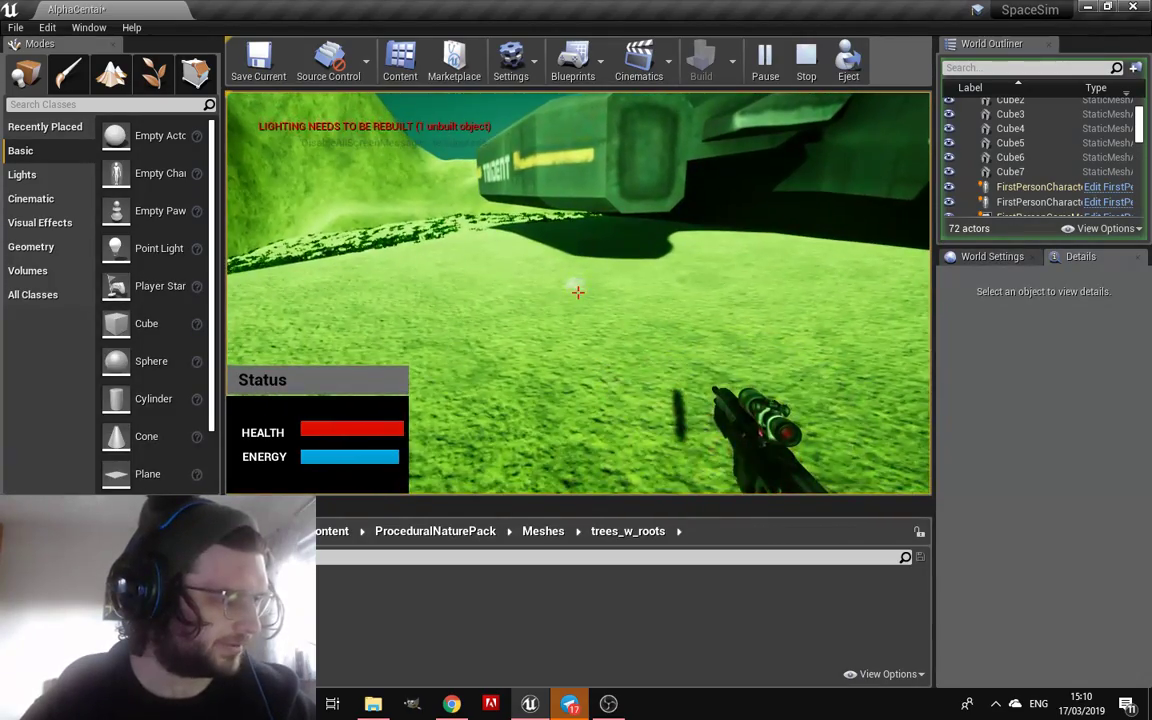
key("Escape")
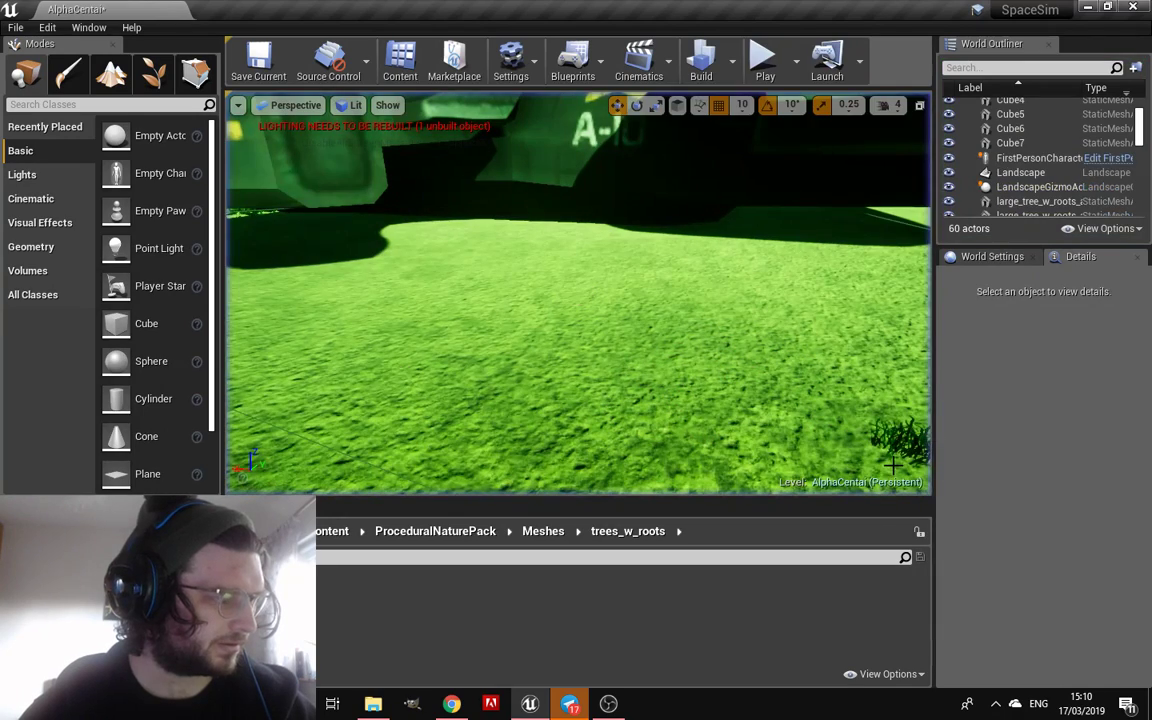
left_click(1108, 158)
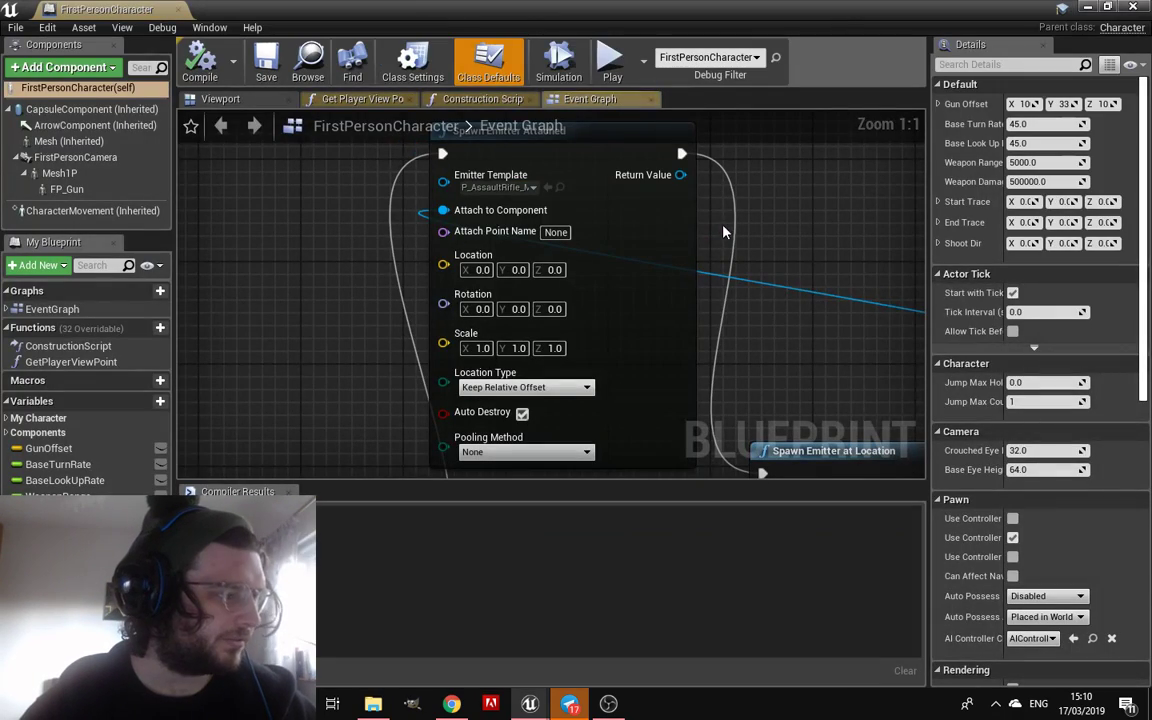
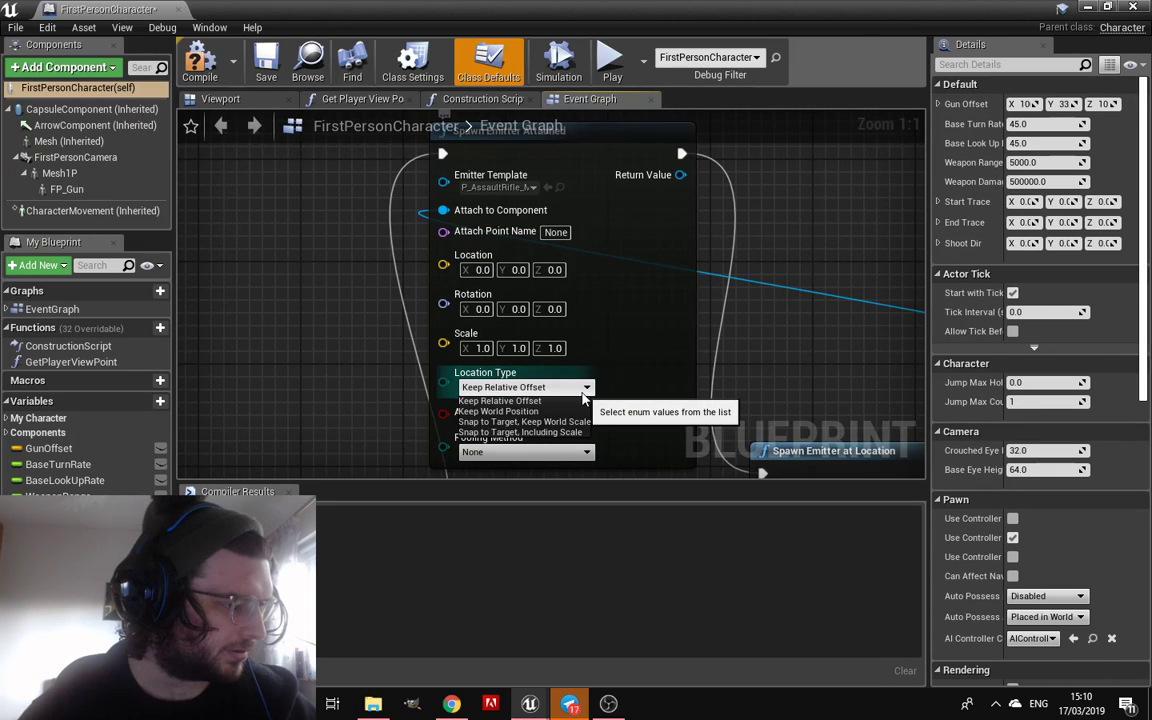
Set the Spawn Emitter Attached node's Location X to 2 as a relative offset
left_click(585, 398)
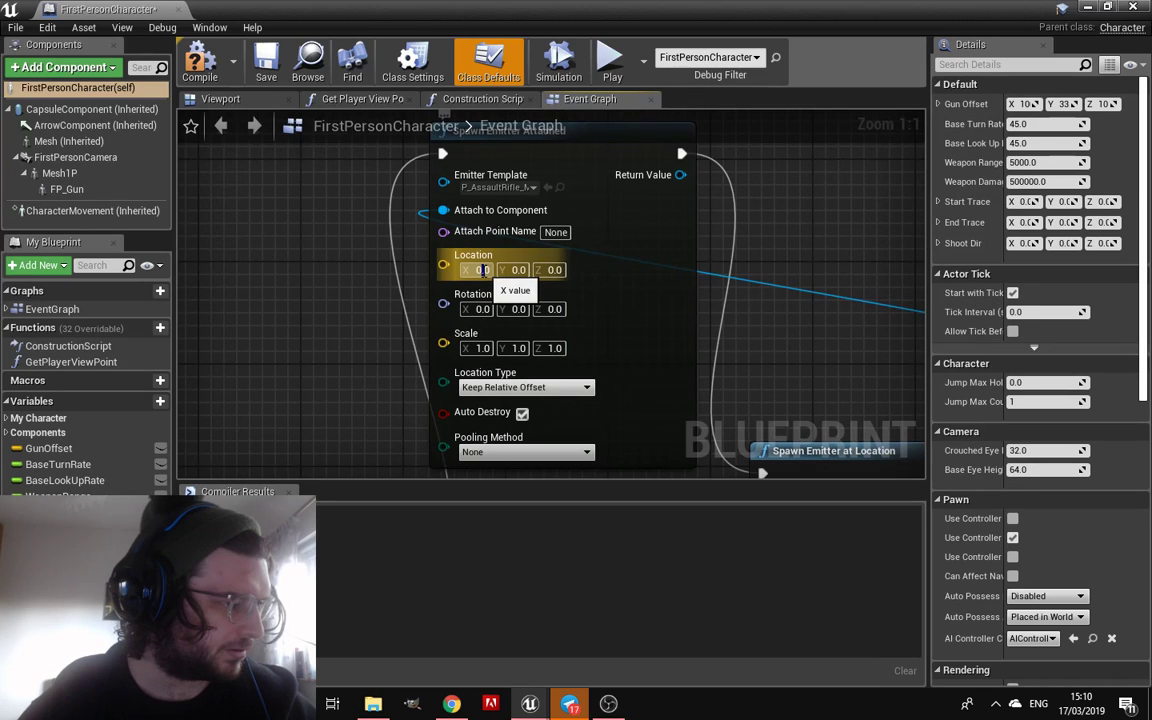
type("2")
key("Return")
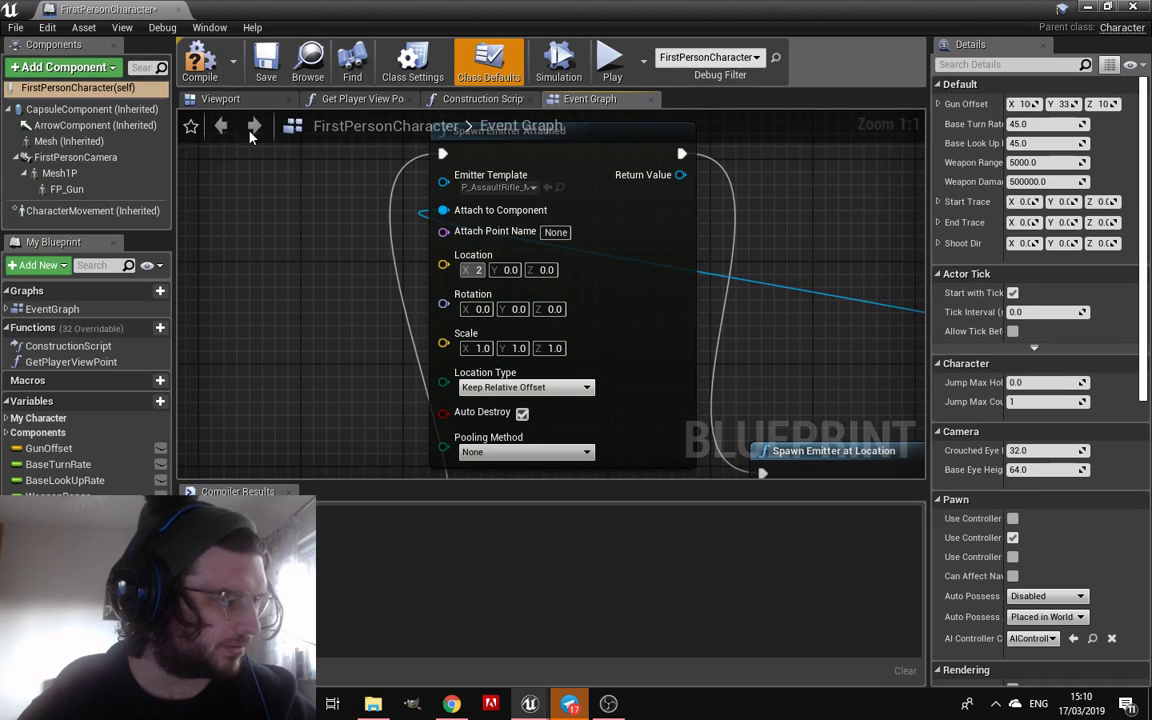
Compile and save FirstPersonCharacter, then briefly play-test the level
left_click(203, 62)
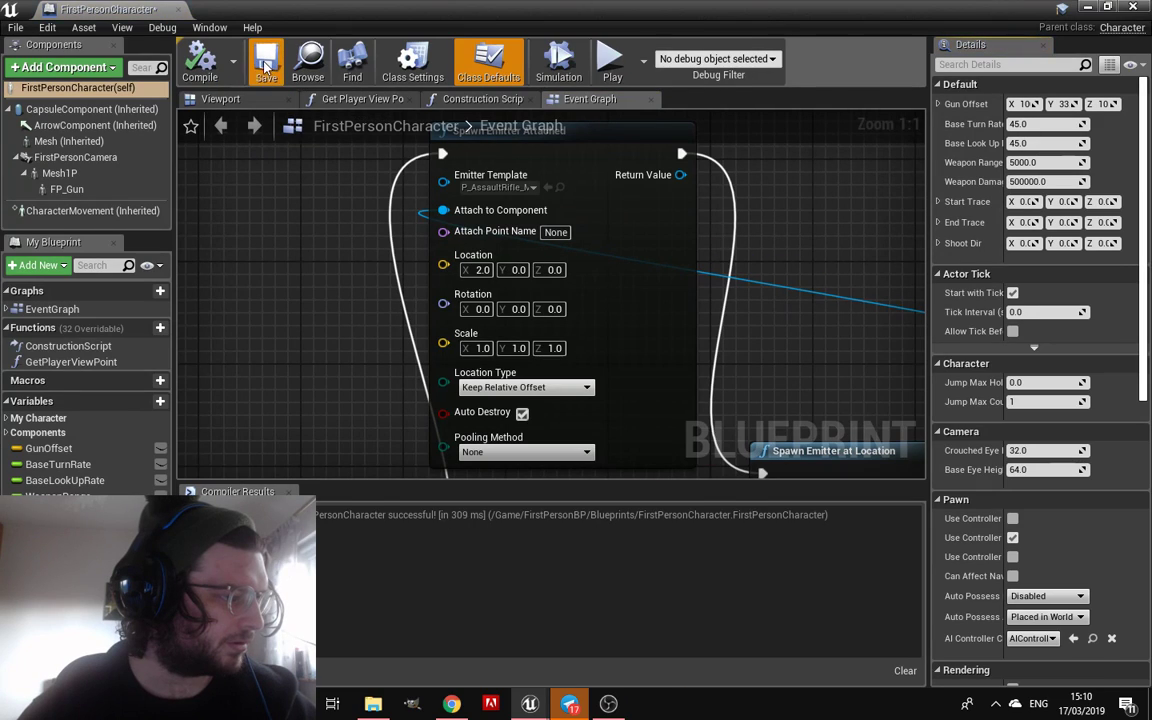
left_click(265, 65)
left_click(182, 10)
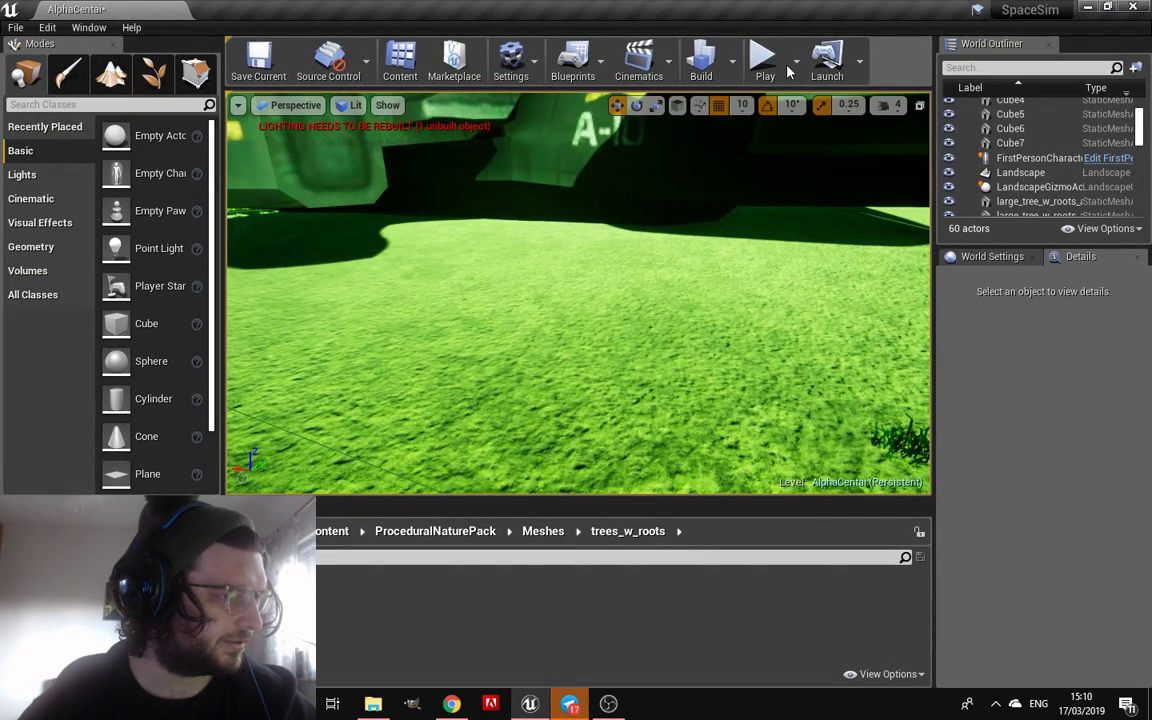
left_click(779, 72)
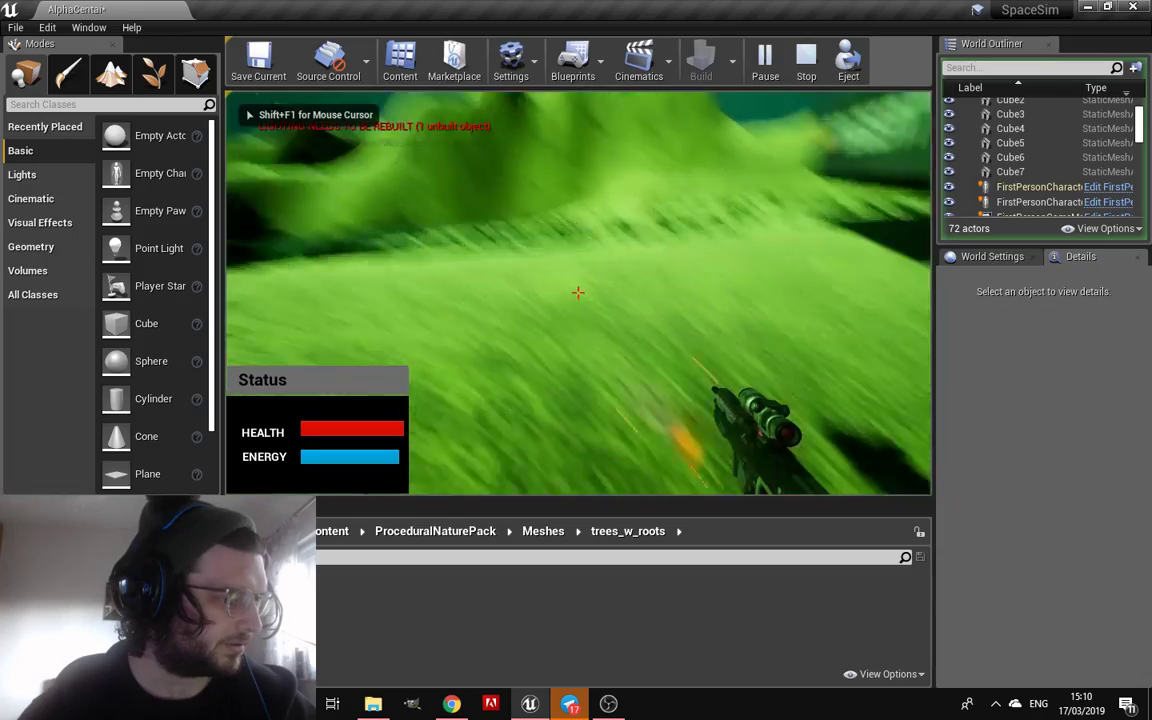
key("Escape")
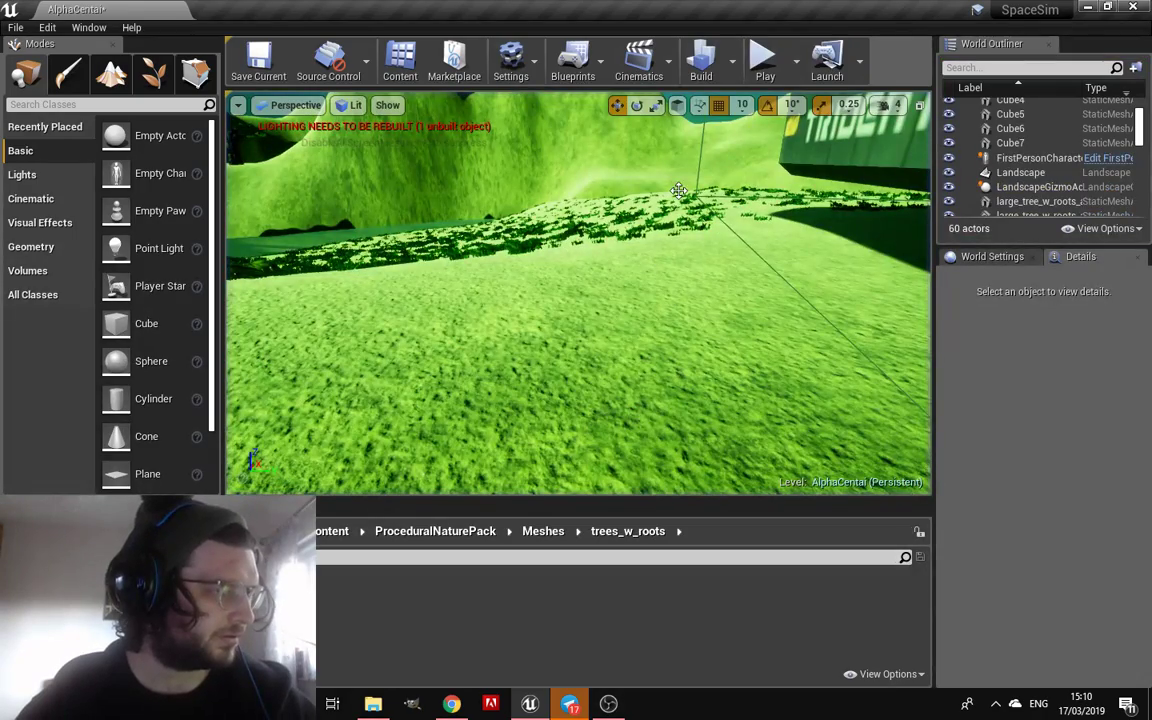
Move the FP Gun node beside the Spawn Emitter Attached node in FirstPersonCharacter
left_click(1108, 158)
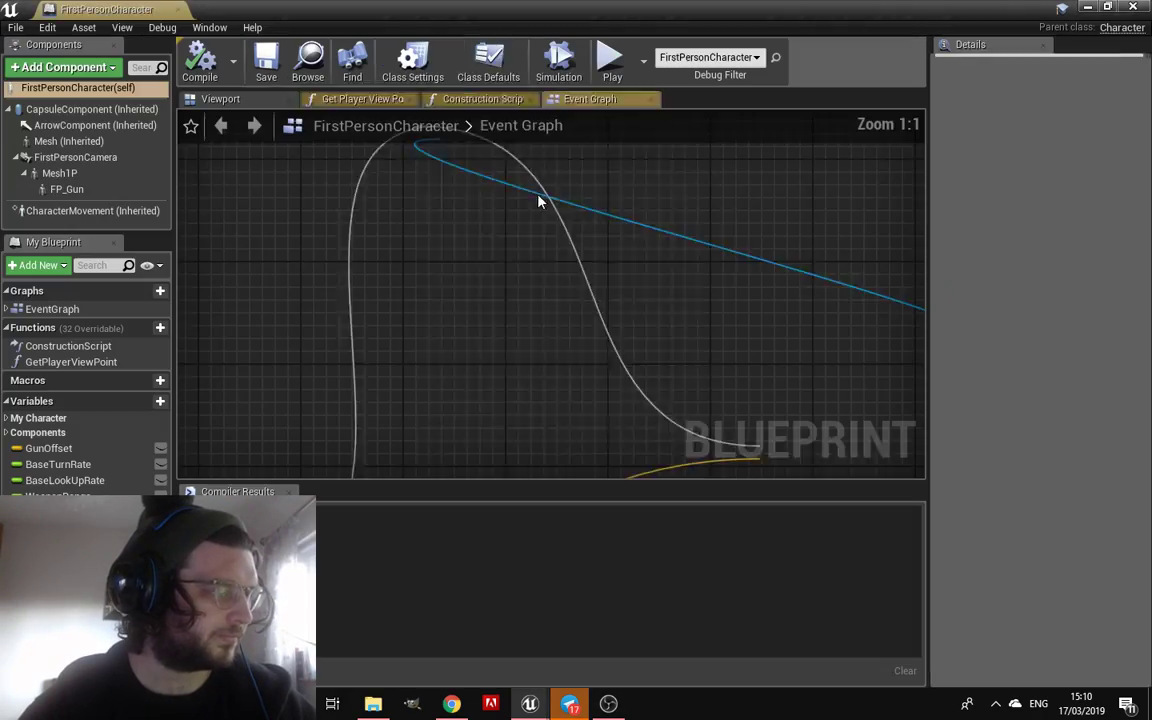
scroll(540, 224, "down", 2)
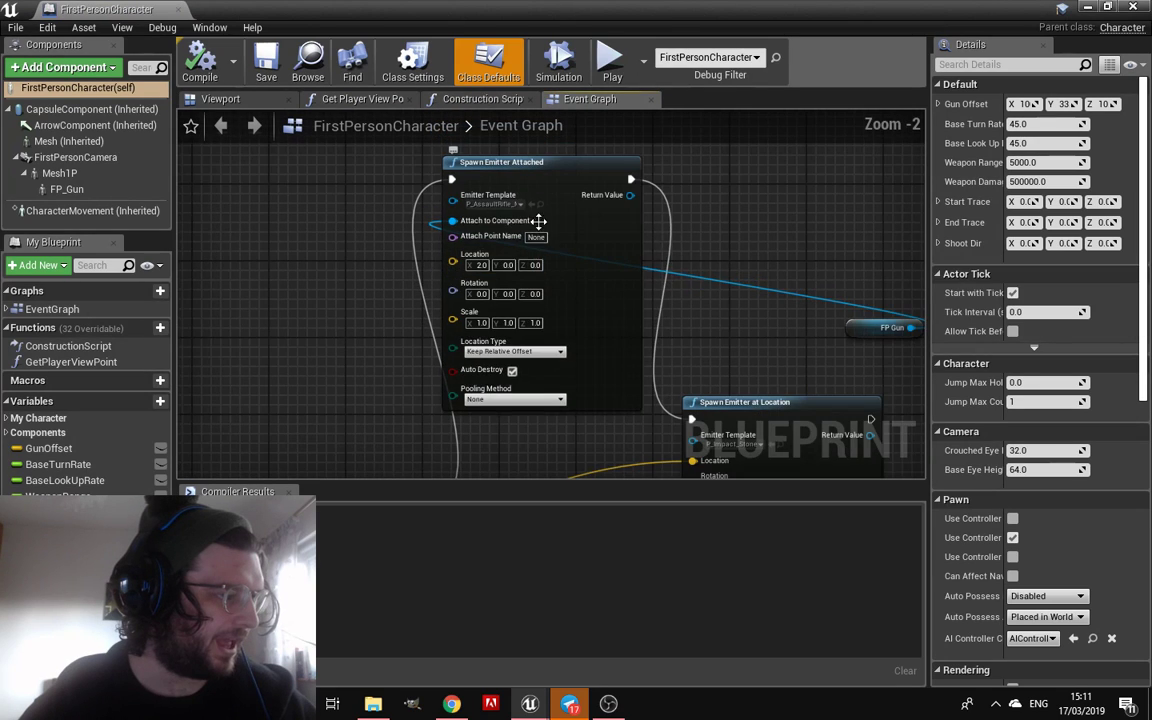
scroll(597, 231, "down", 3)
scroll(636, 253, "up", 3)
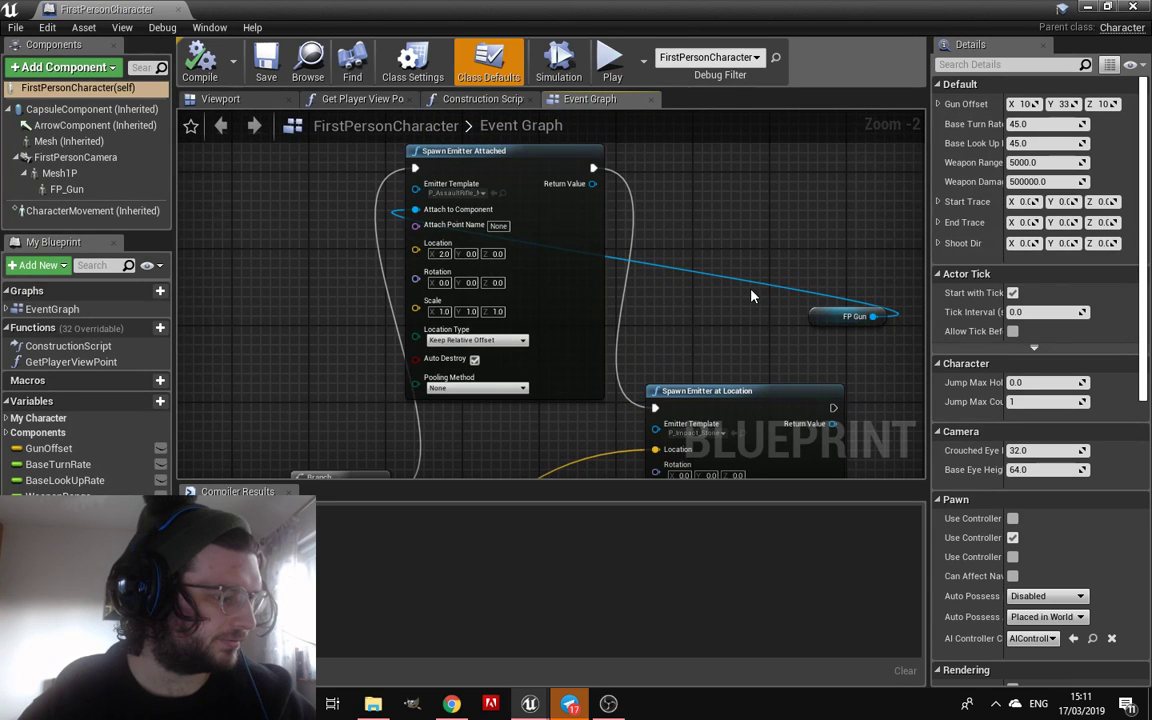
left_click_drag(848, 316, 538, 252)
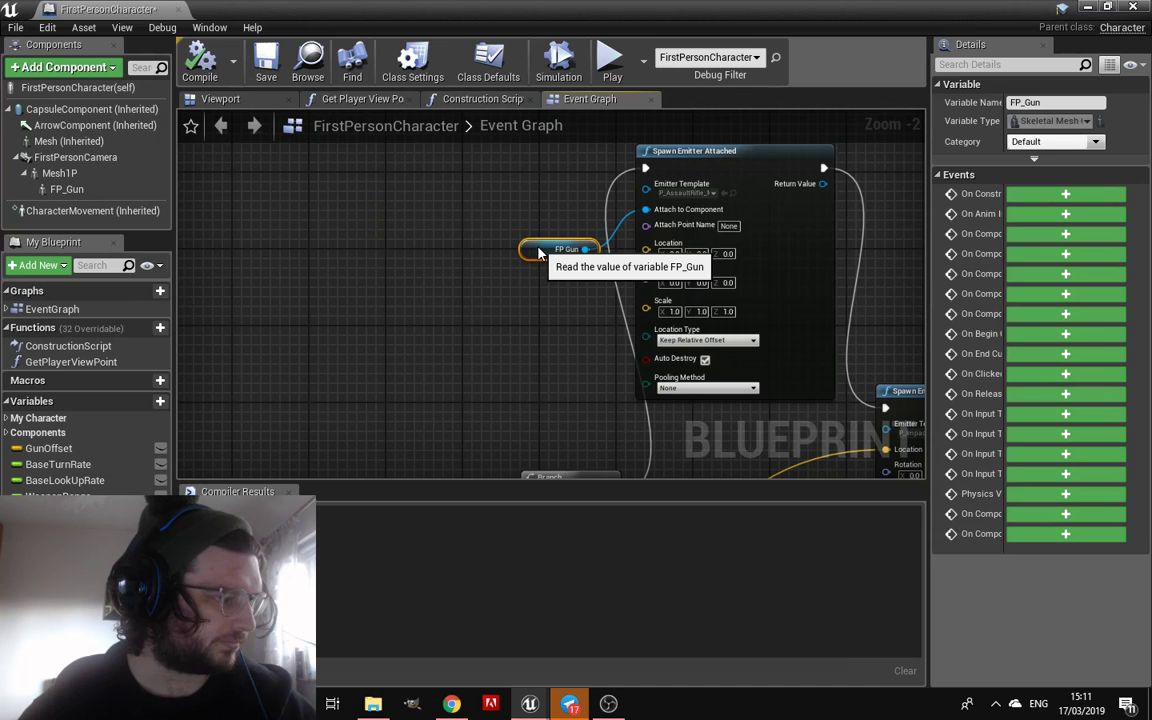
scroll(677, 176, "up", 2)
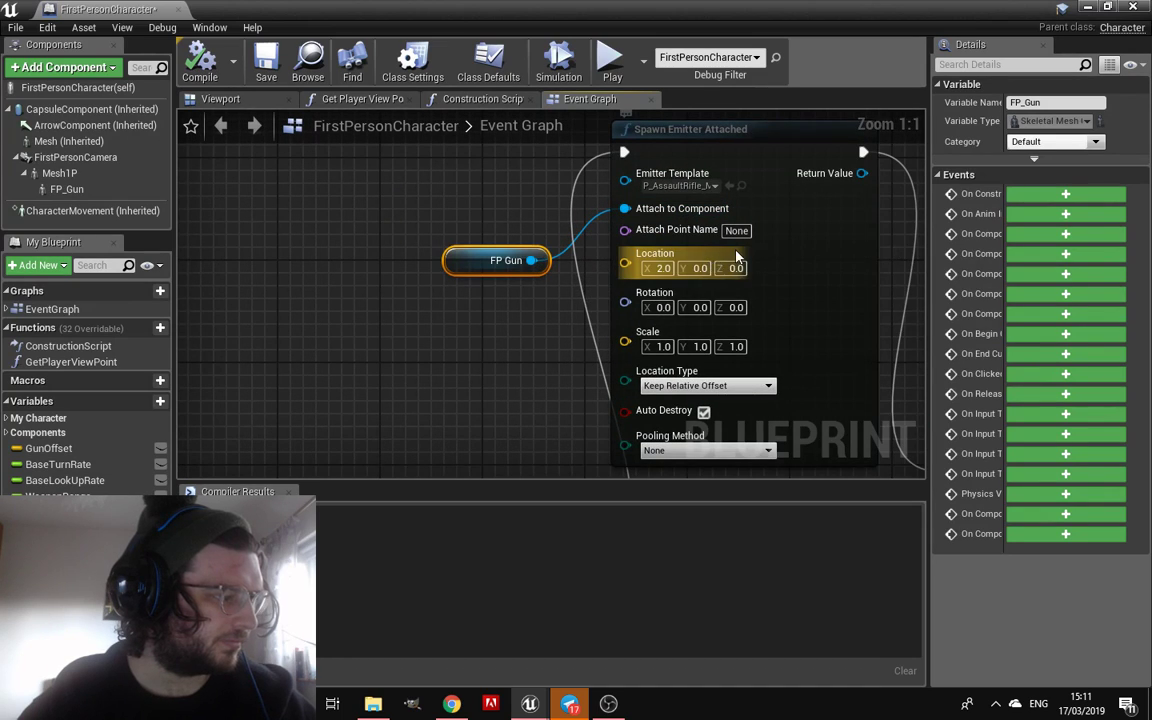
Set the emitter's Location to X 0 and Z 5, and compile
left_click(662, 268)
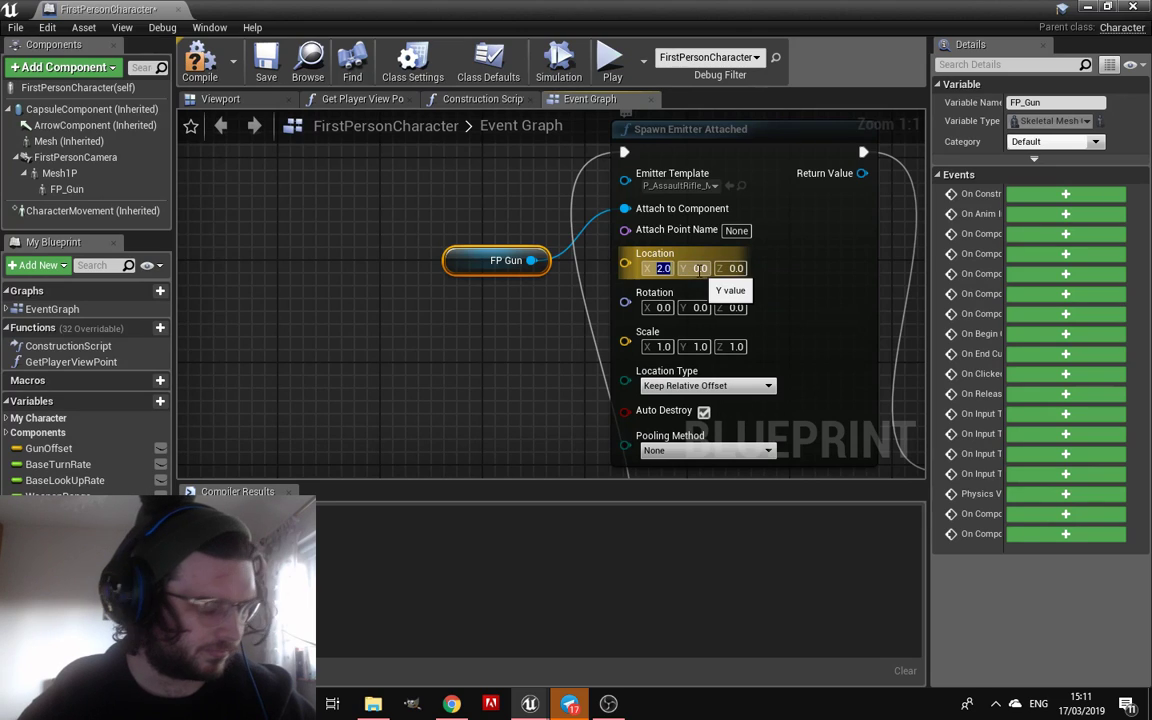
left_click(733, 268)
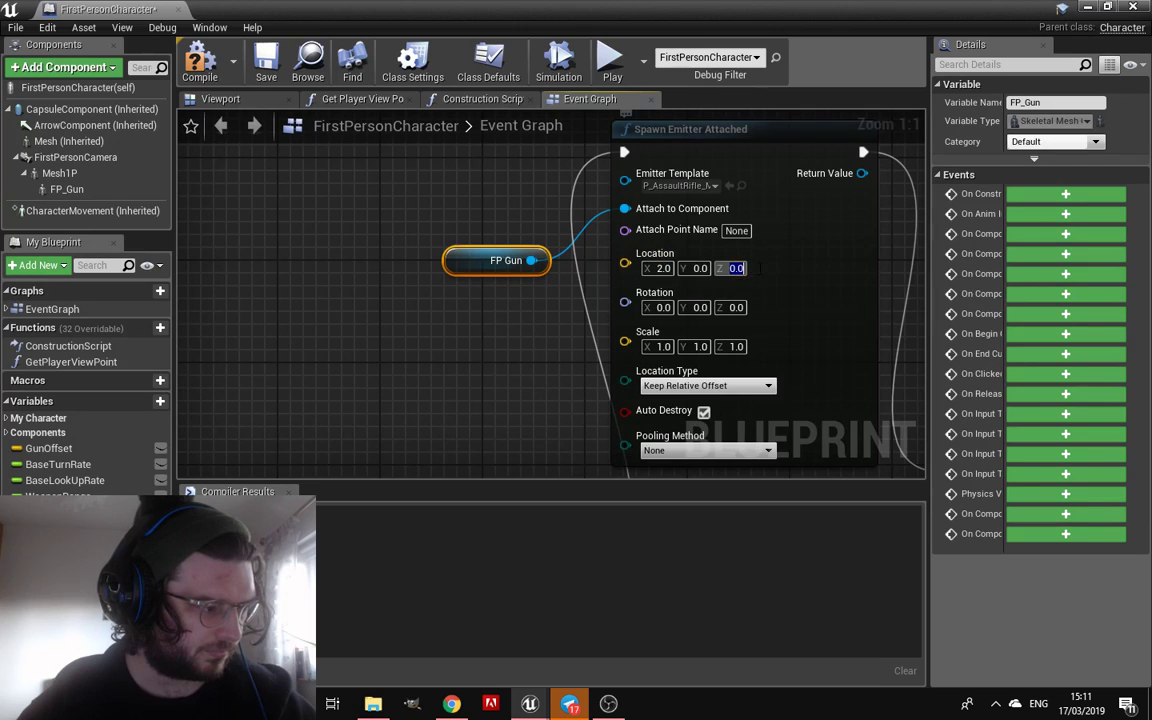
type("5")
left_click(663, 268)
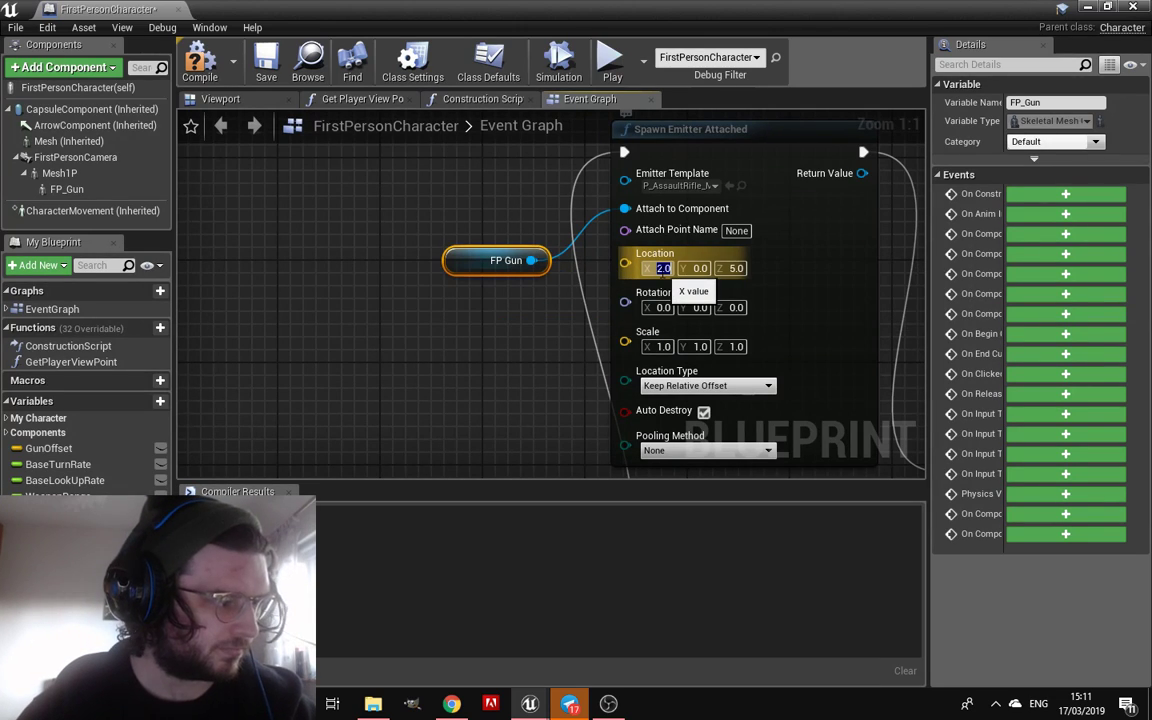
type("0")
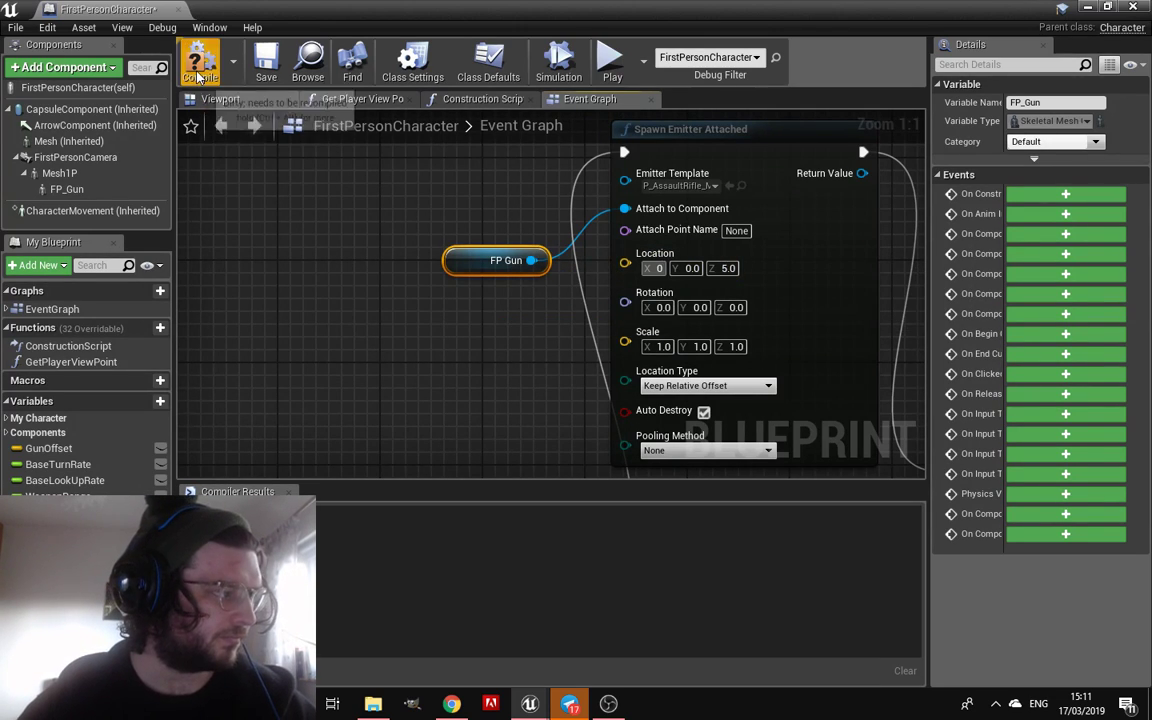
left_click(200, 75)
Play-test the level, walking forward and firing the gun at the grass
left_click(178, 11)
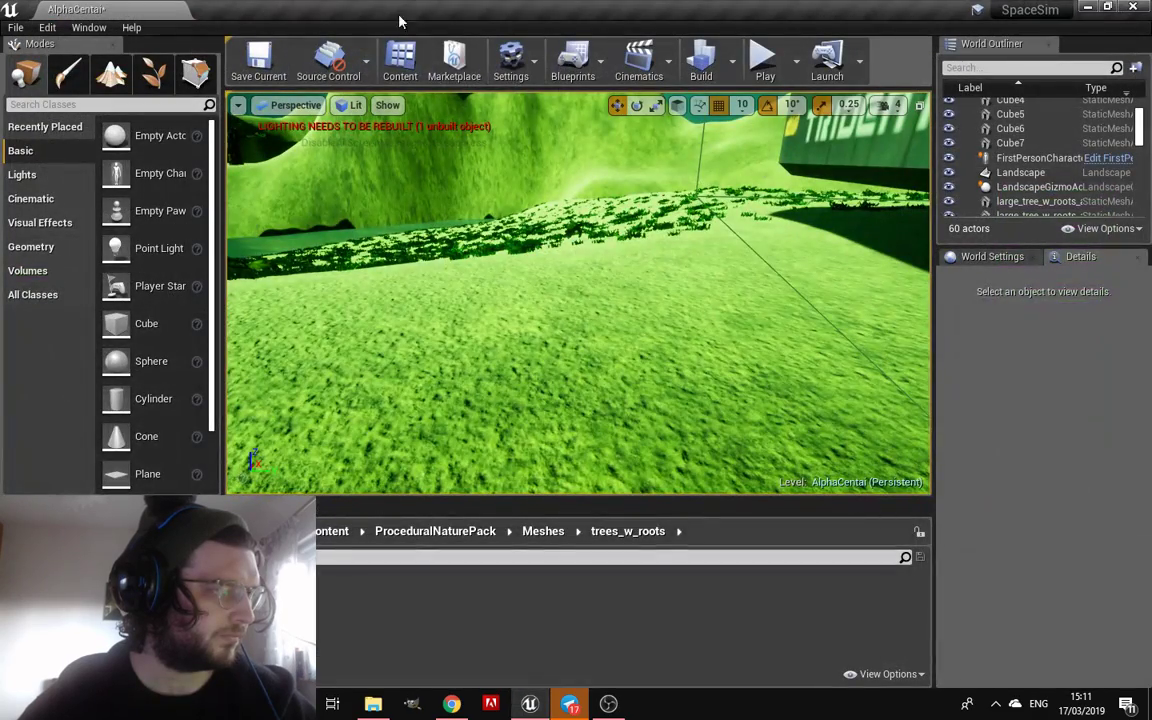
left_click(763, 72)
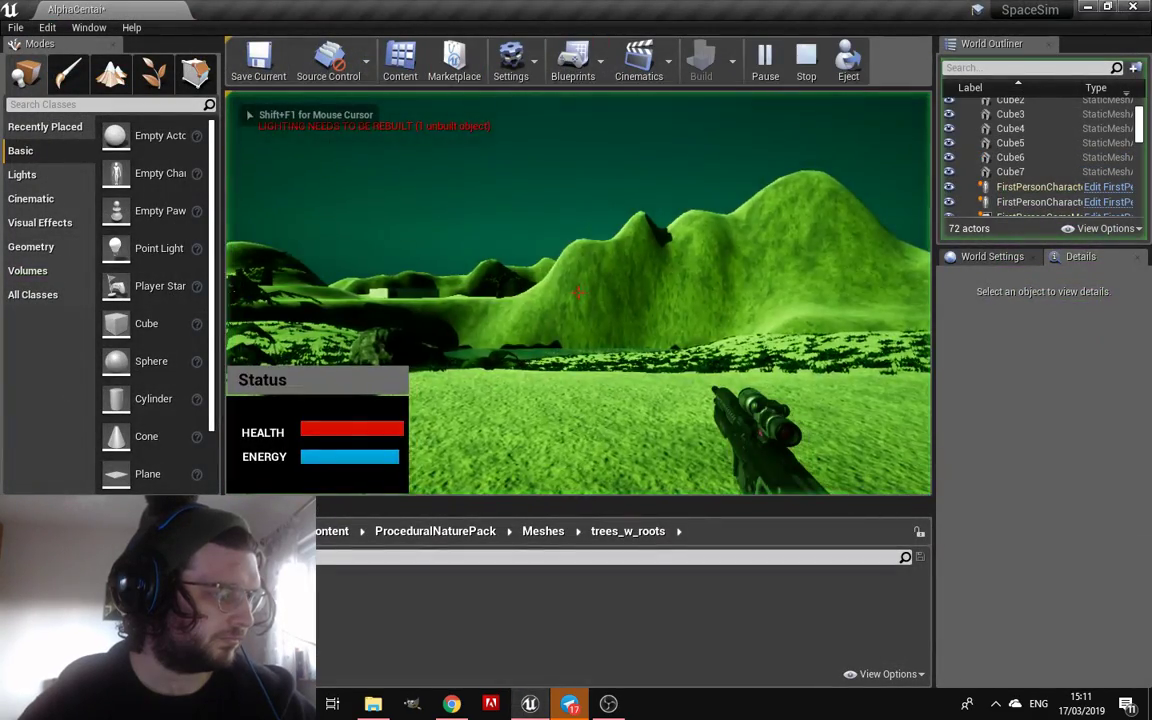
key("w")
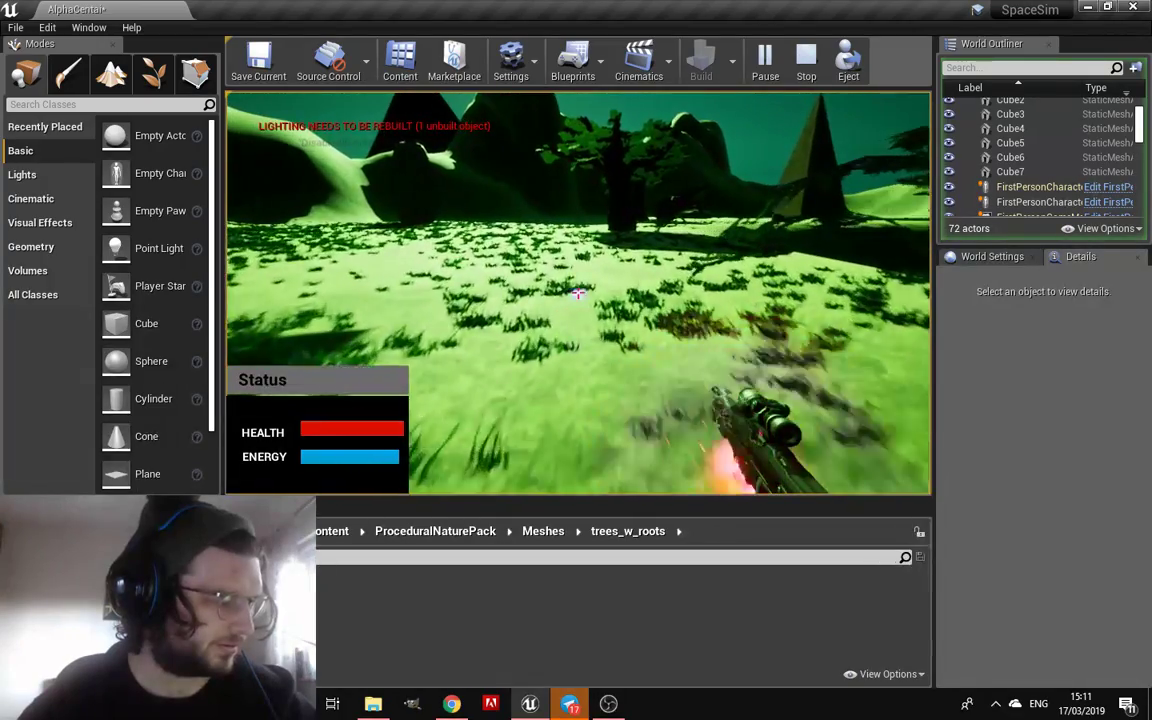
left_click(577, 292)
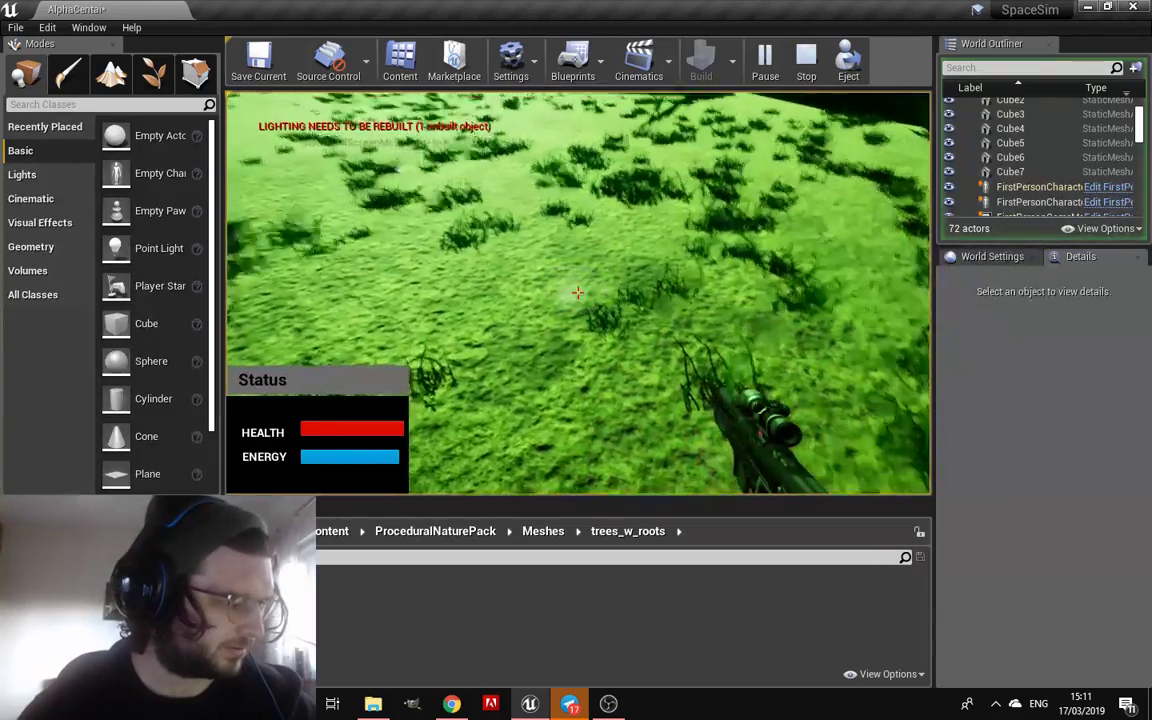
key("Escape")
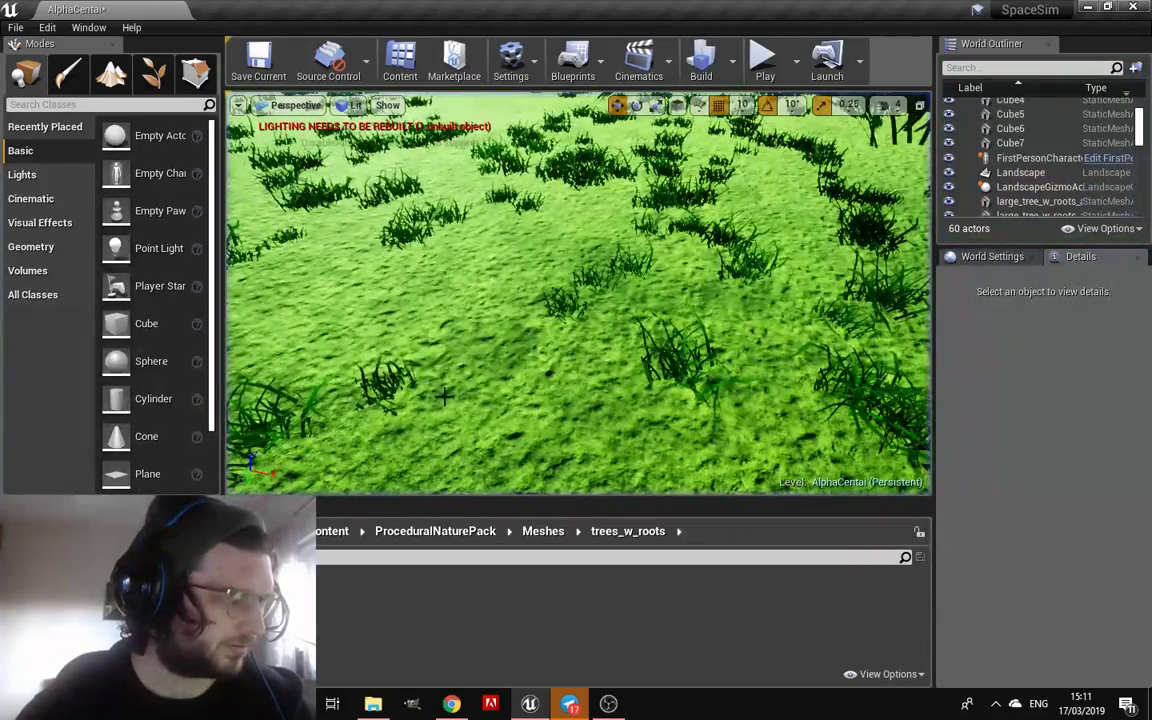
left_click(1108, 158)
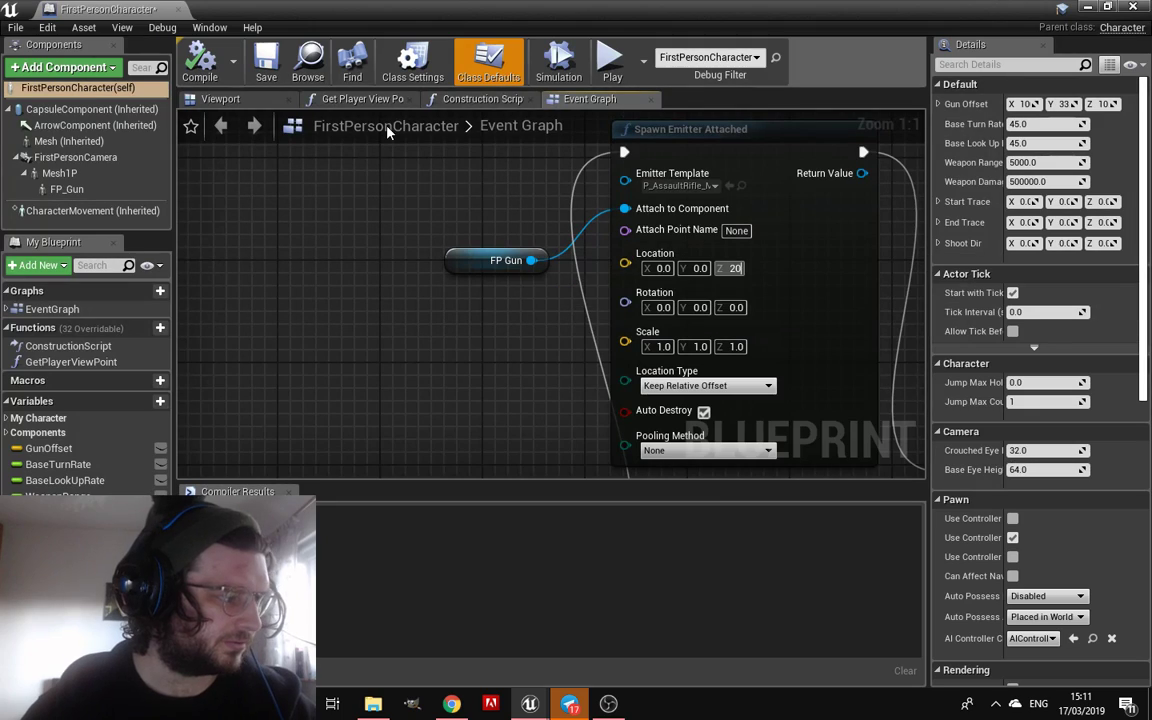
Compile and save the blueprint, then test-fire the gun in a play session
left_click(205, 60)
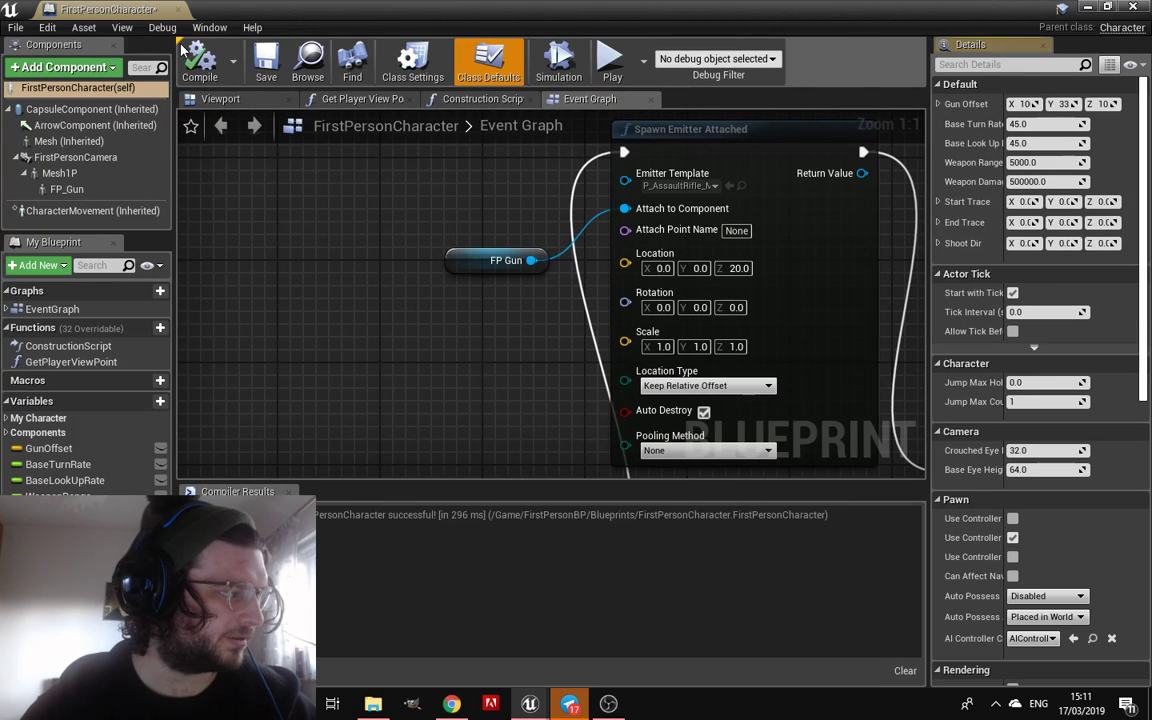
left_click(262, 62)
key("alt+Tab")
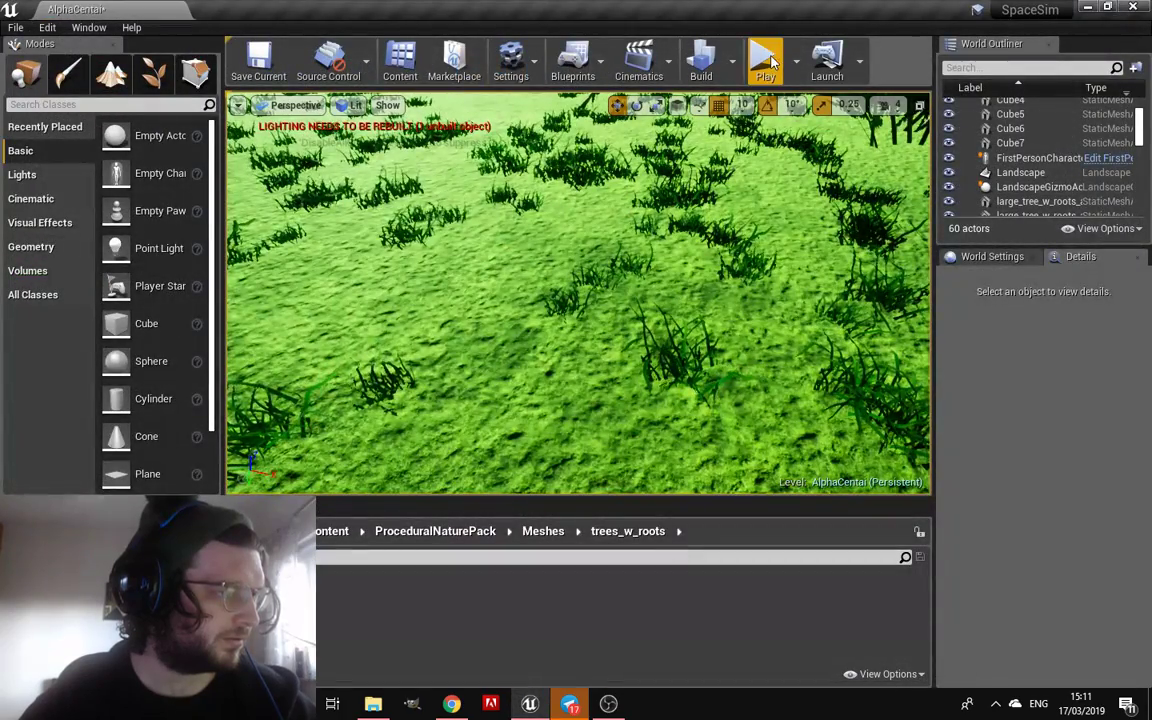
left_click(771, 62)
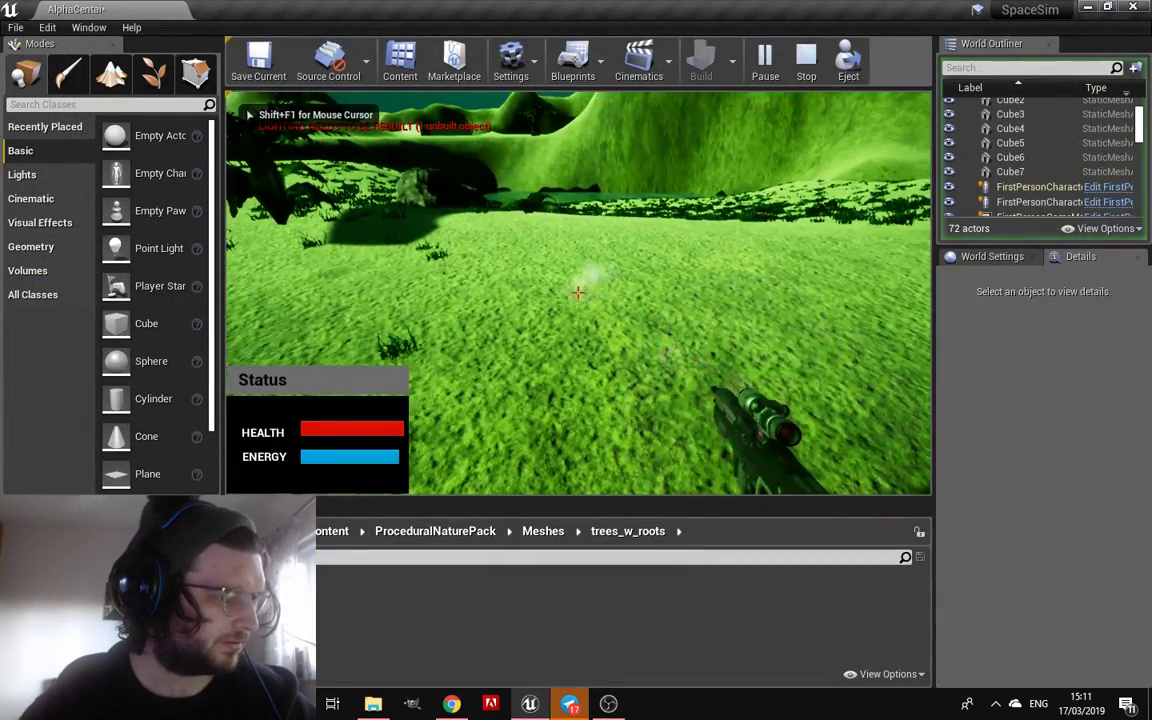
left_click(578, 291)
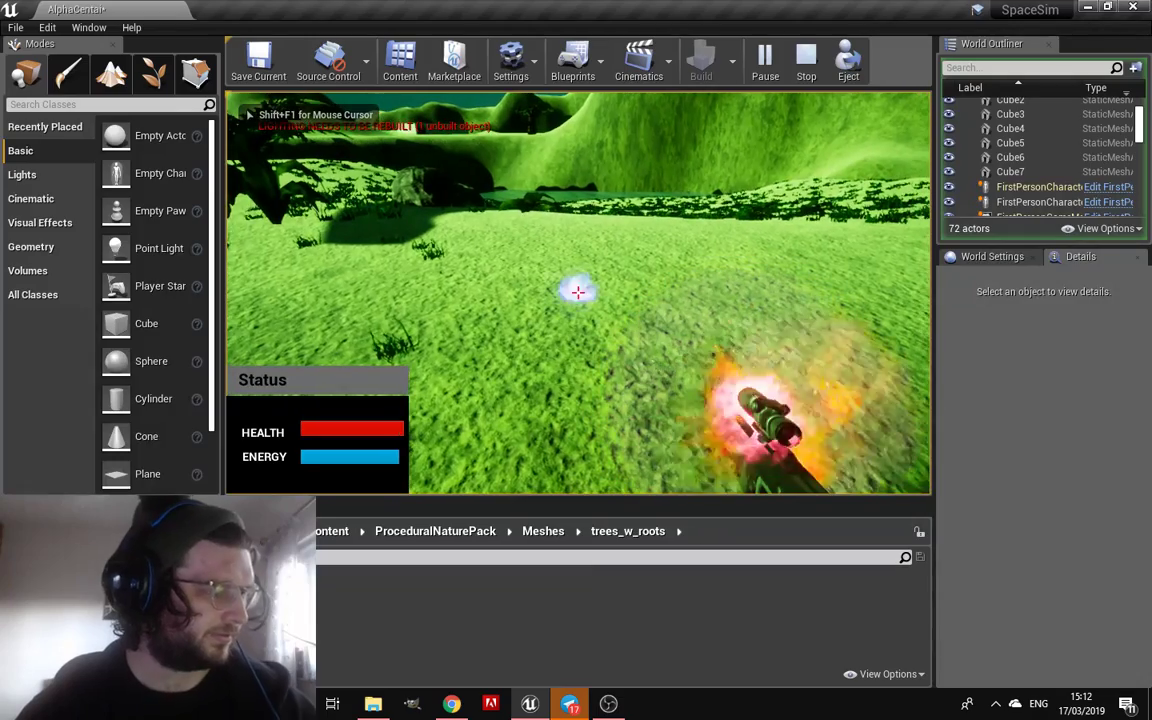
key("Escape")
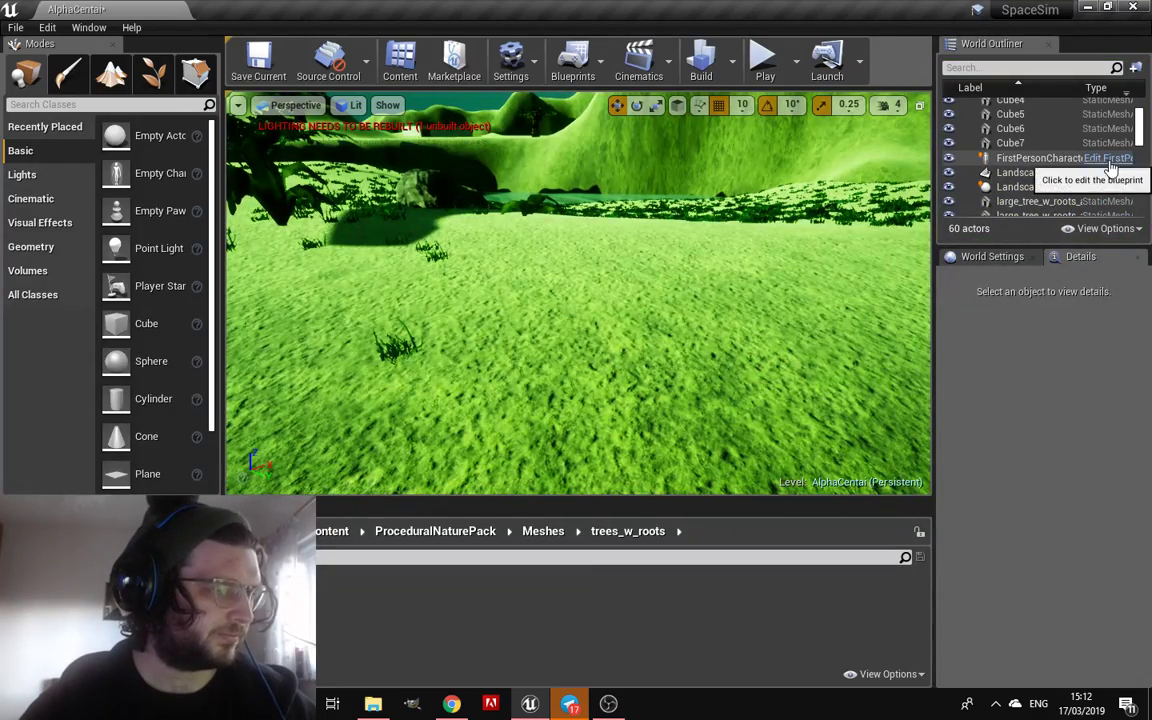
Recompile FirstPersonCharacter and test-fire the gun again in play
left_click(1108, 160)
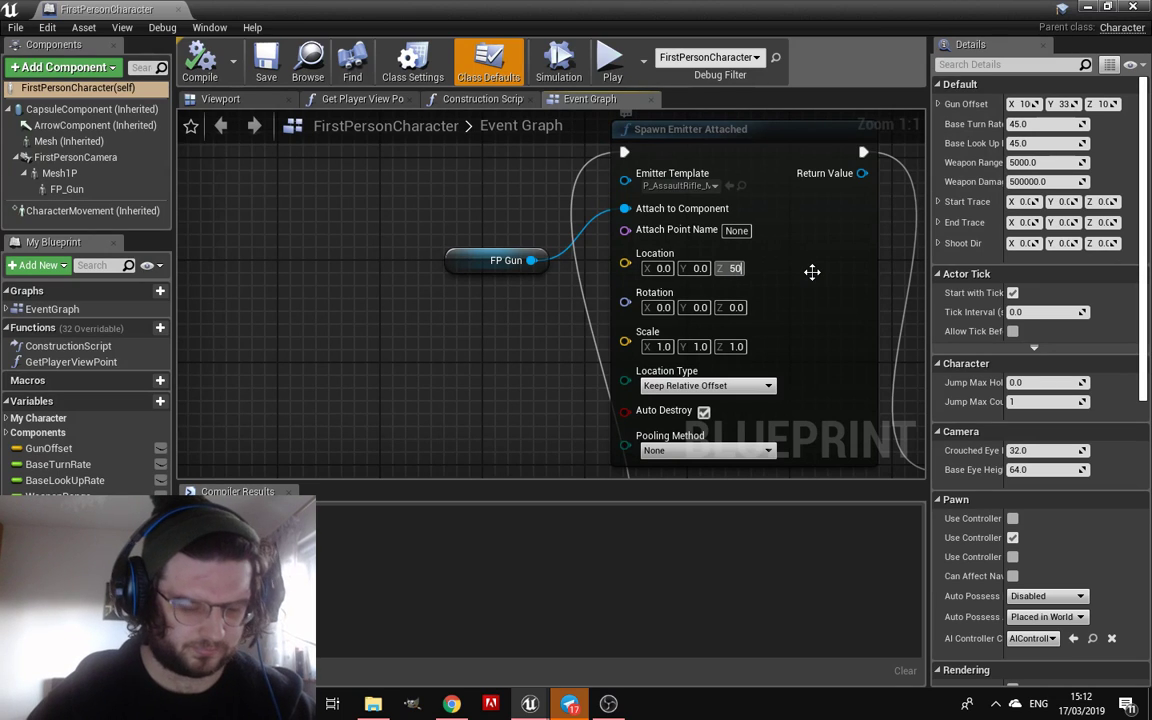
left_click(203, 70)
left_click(179, 10)
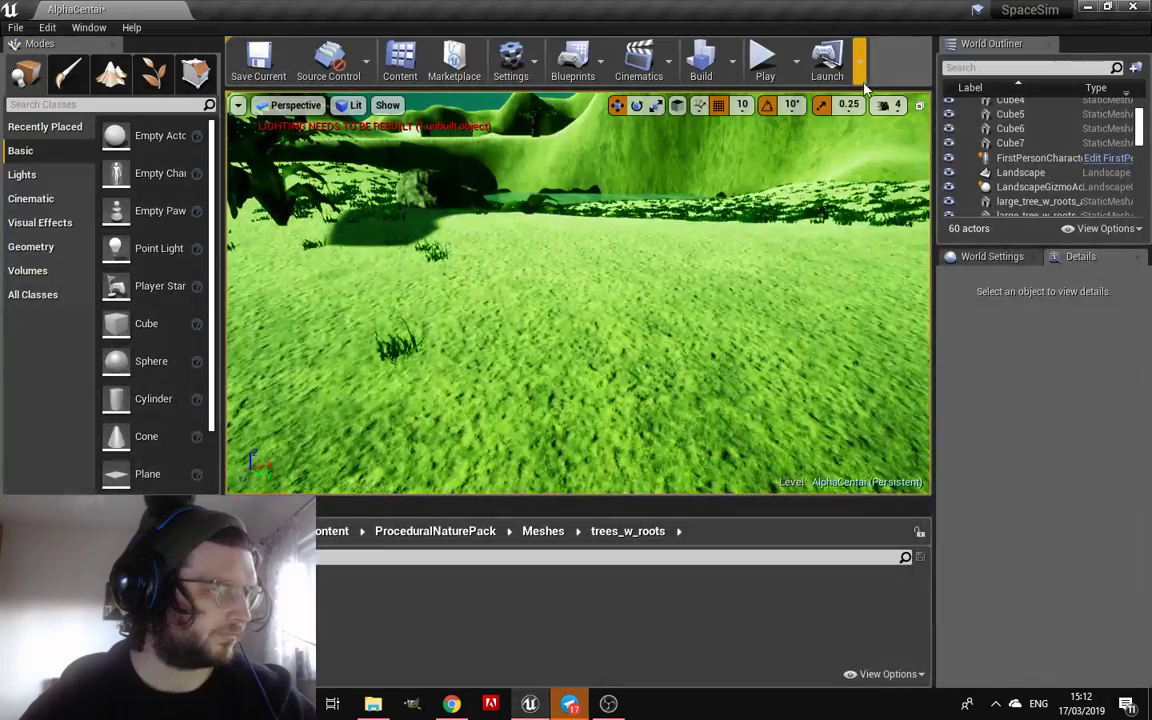
left_click(765, 62)
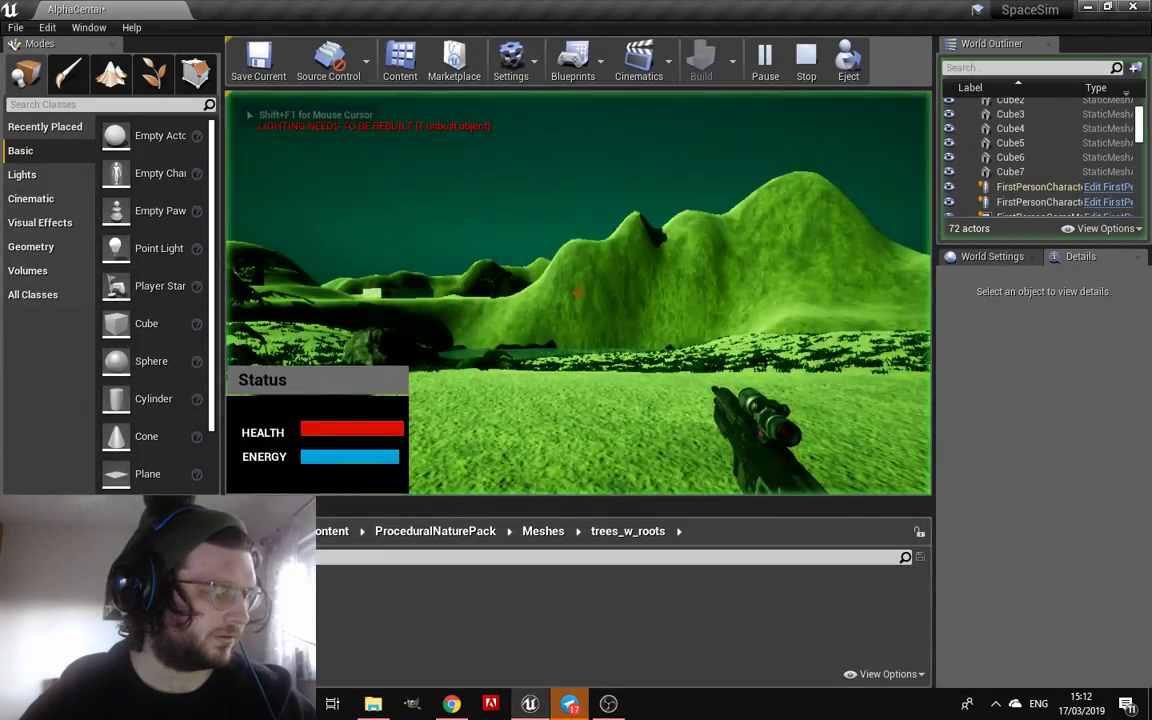
left_click(577, 291)
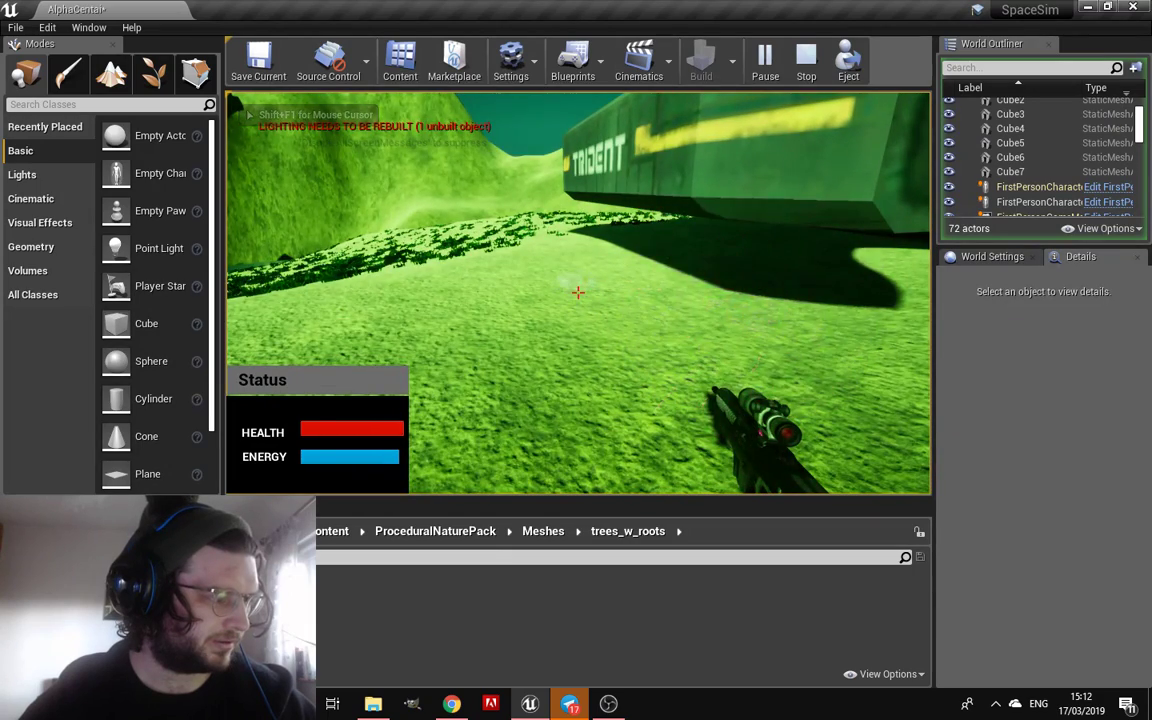
key("Escape")
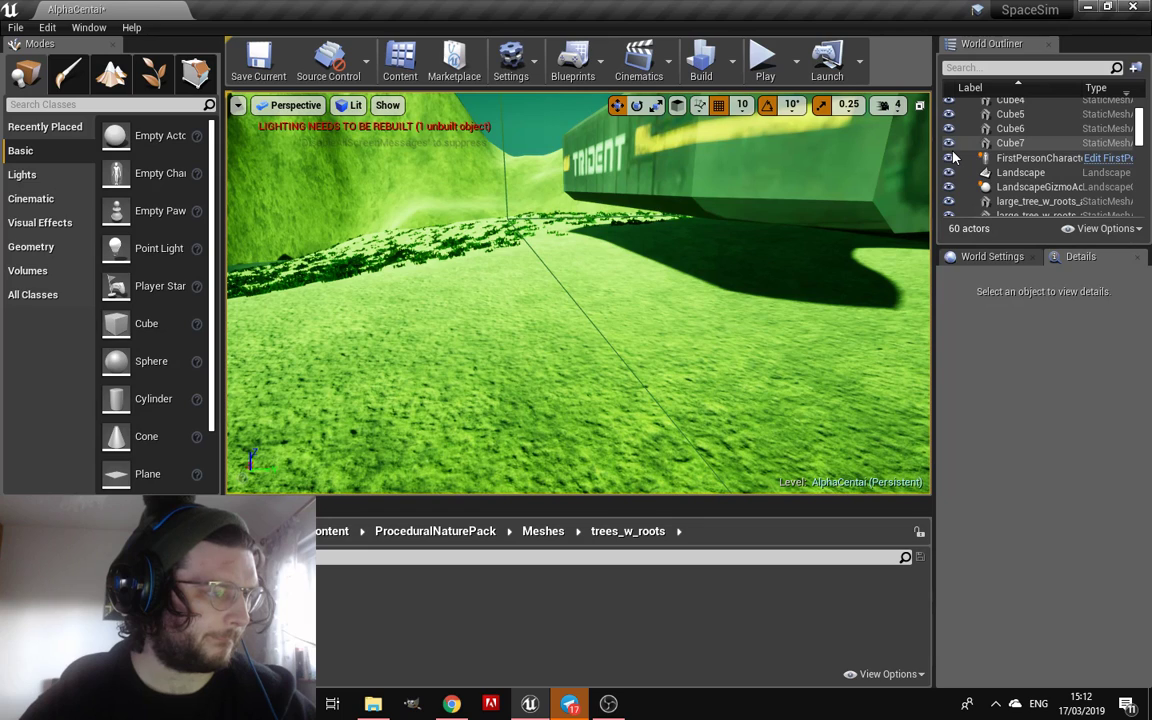
Raise the emitter's Location Z offset to 30 and test-fire the muzzle flash
left_click(1117, 163)
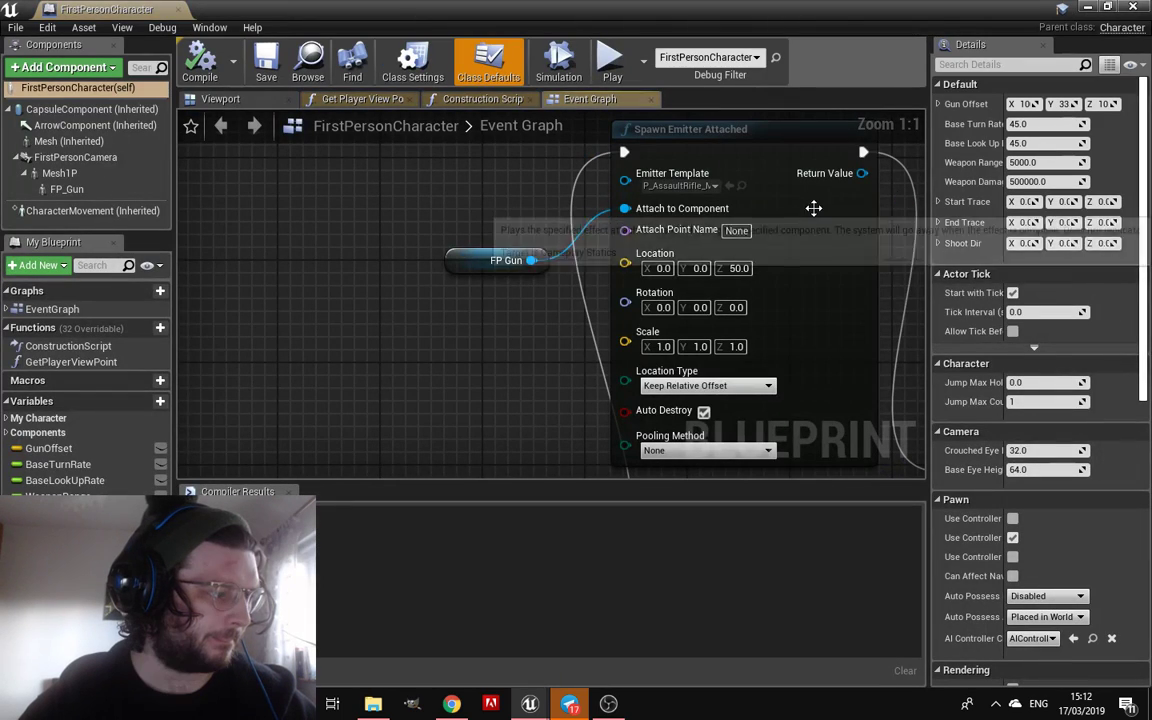
left_click(738, 268)
type("50")
key("Return")
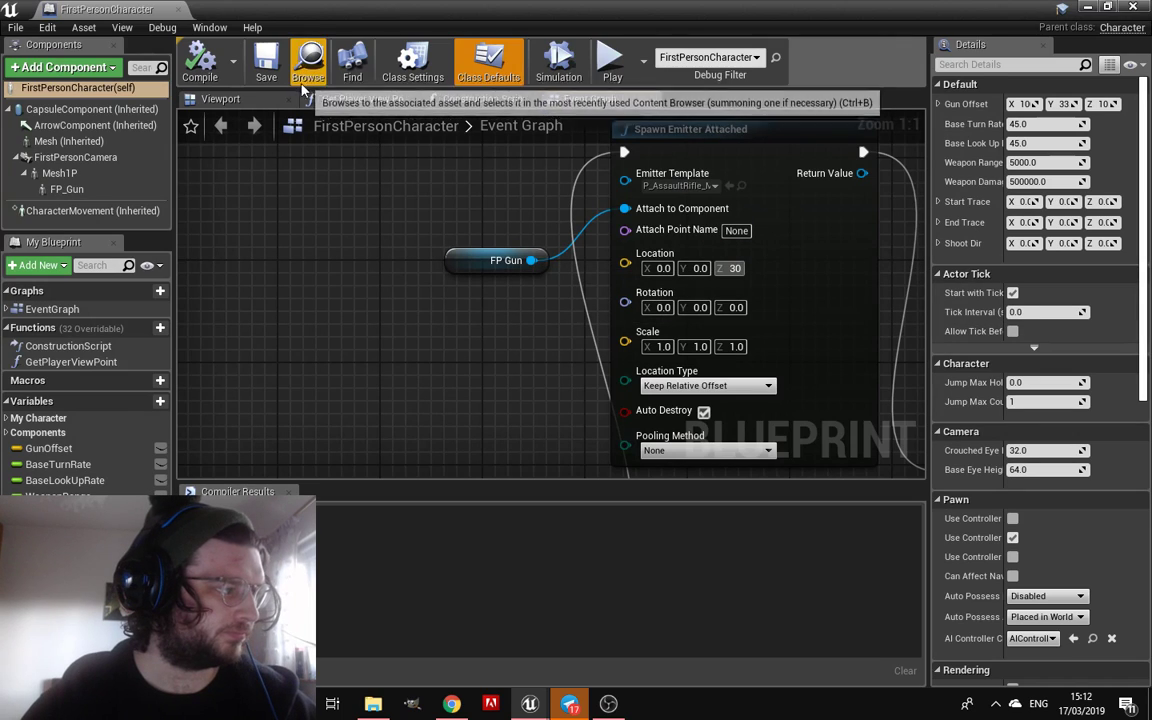
left_click(150, 9)
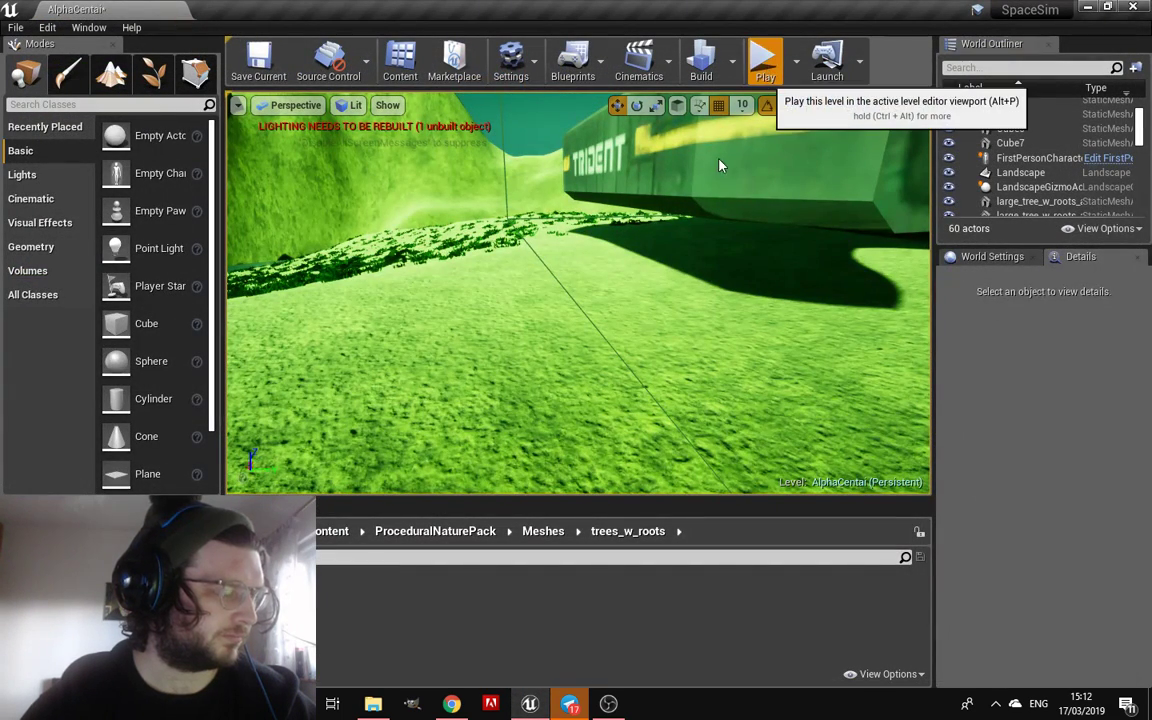
left_click(766, 70)
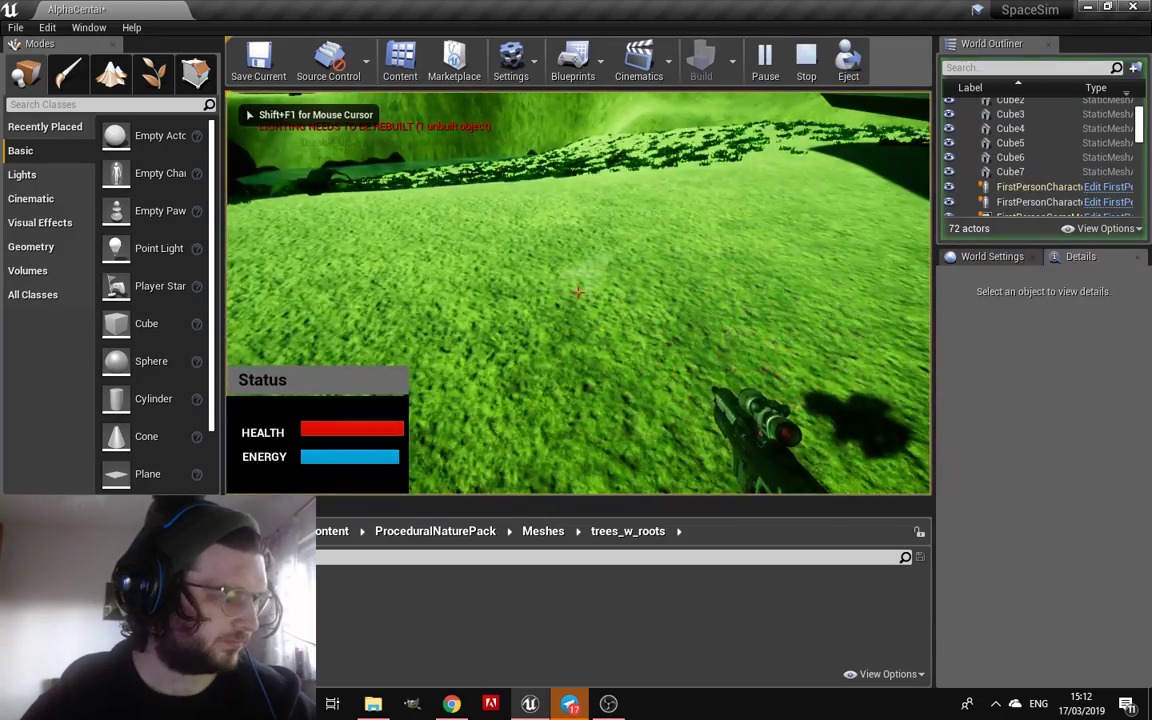
left_click(577, 291)
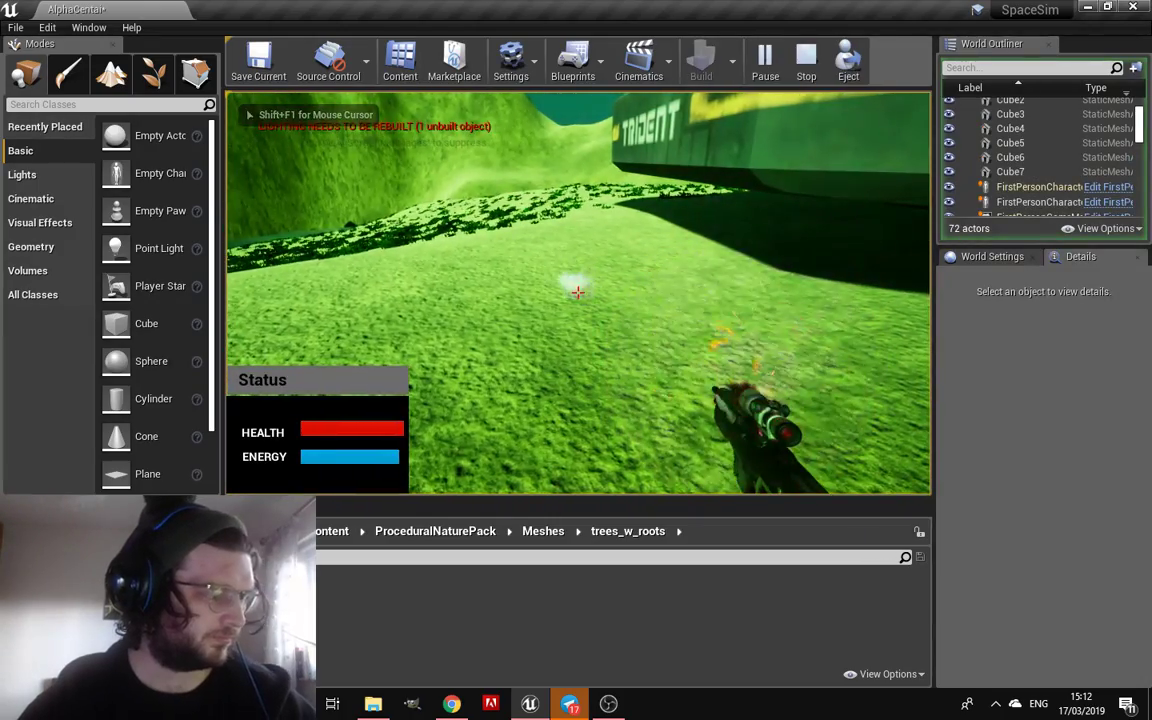
key("Escape")
left_click(1108, 158)
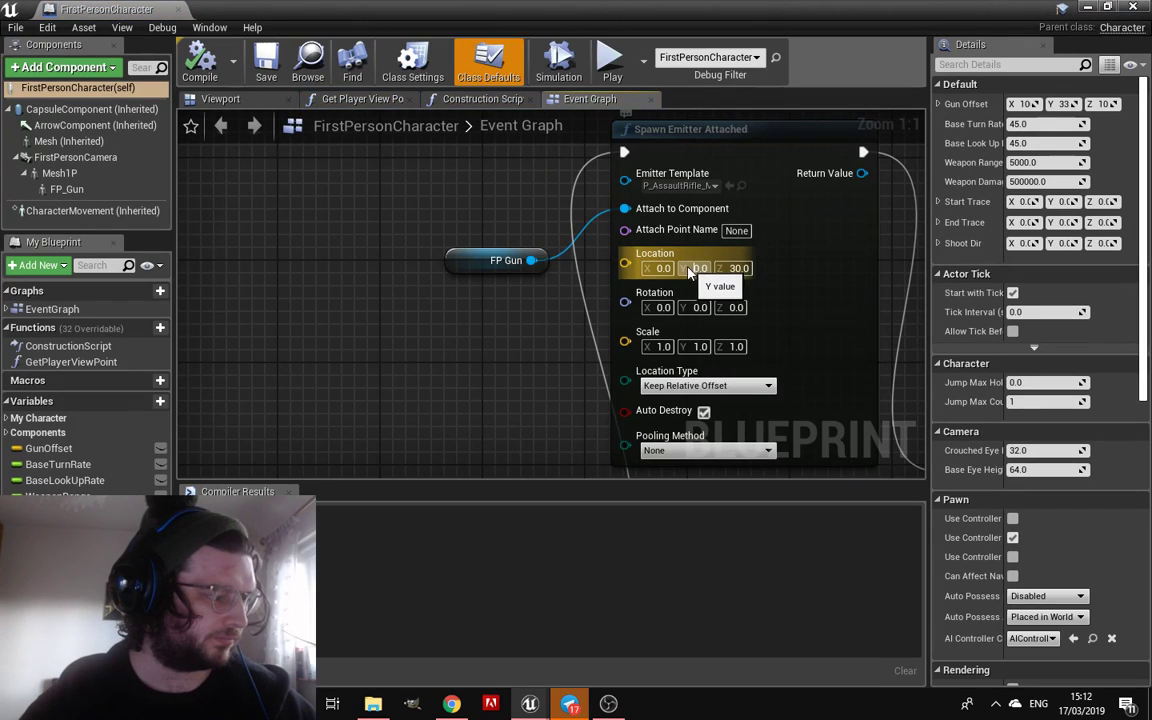
Set the emitter's Location Y to -10, compile, and test-fire in play
left_click_drag(625, 262, 703, 268)
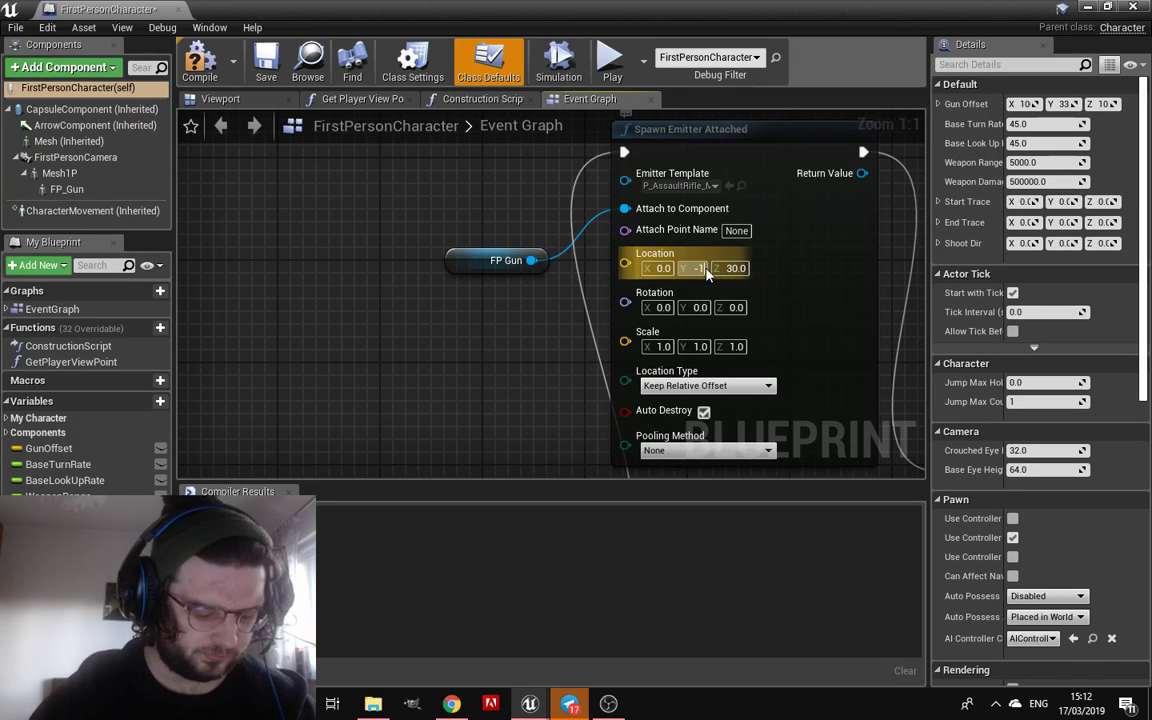
type("-10")
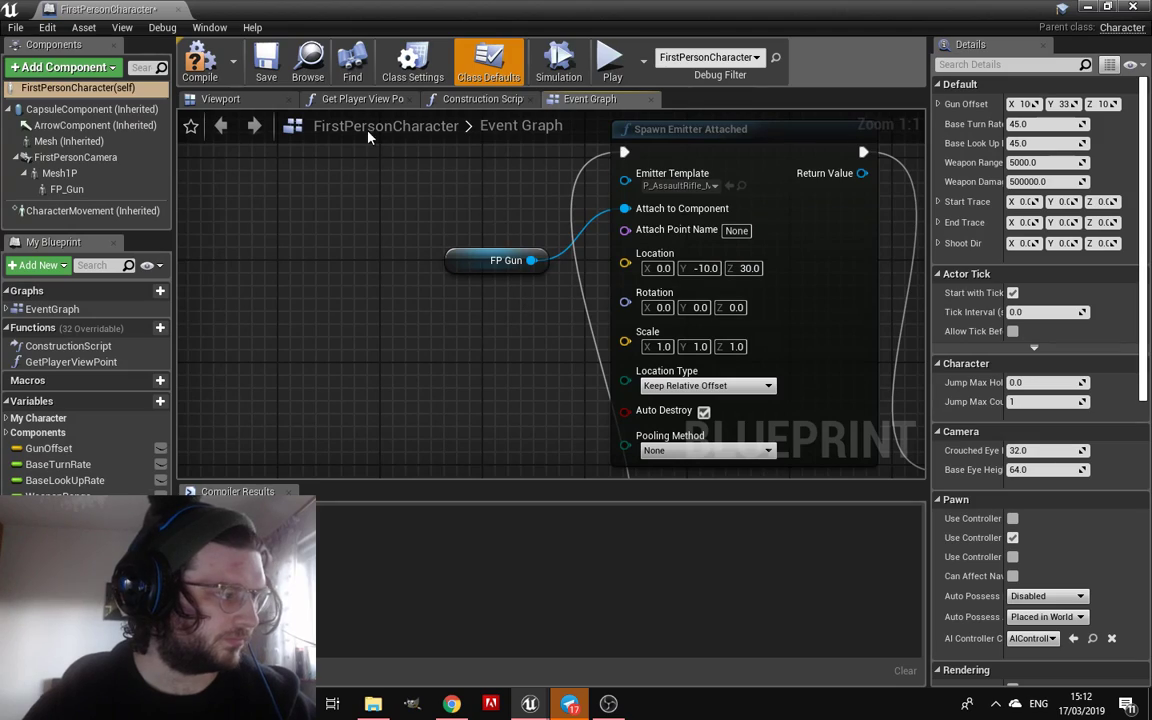
left_click(186, 66)
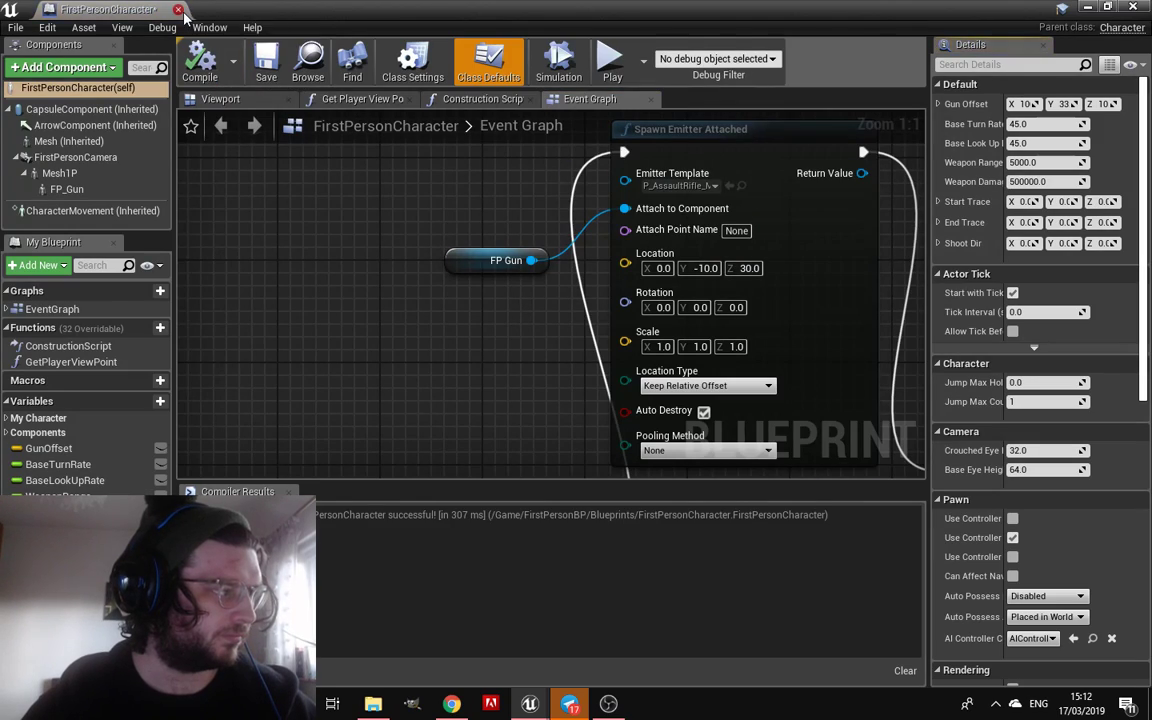
left_click(179, 10)
left_click(765, 60)
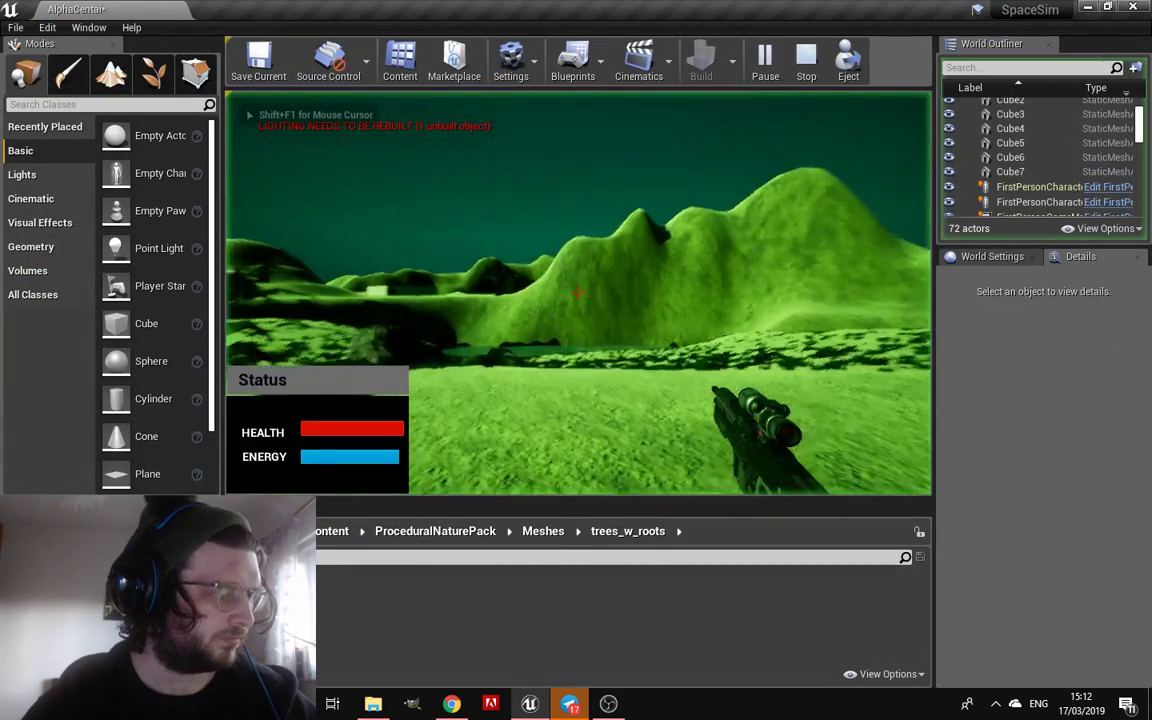
left_click(578, 292)
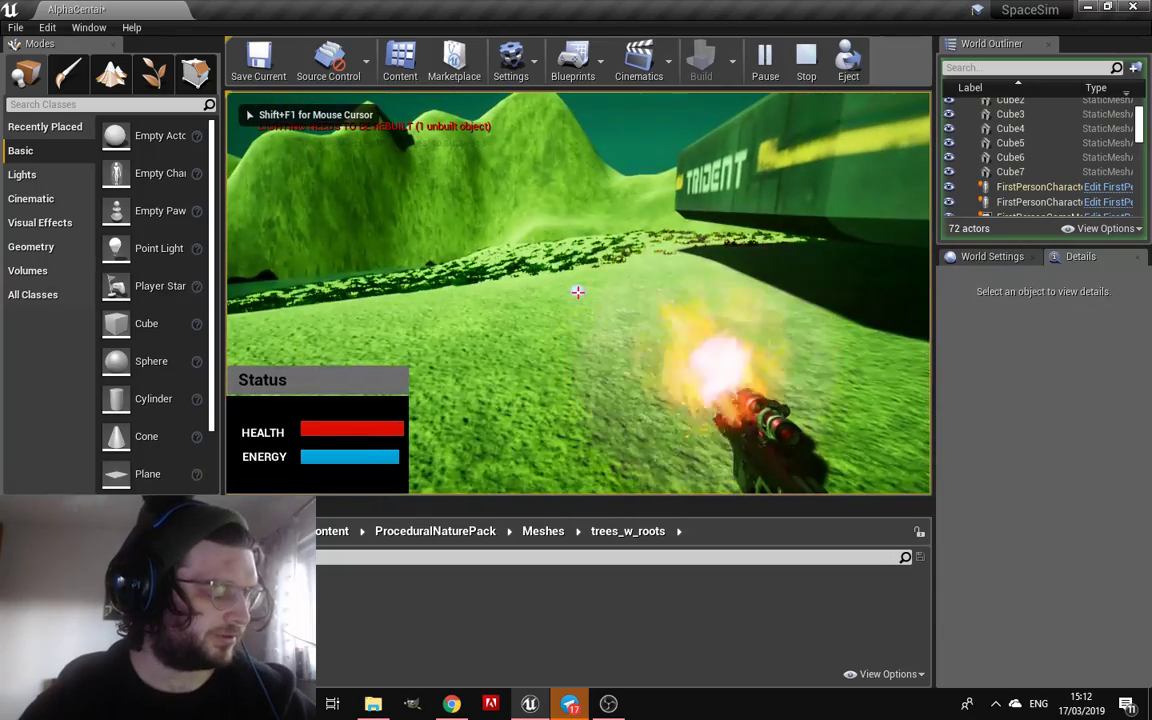
key("Escape")
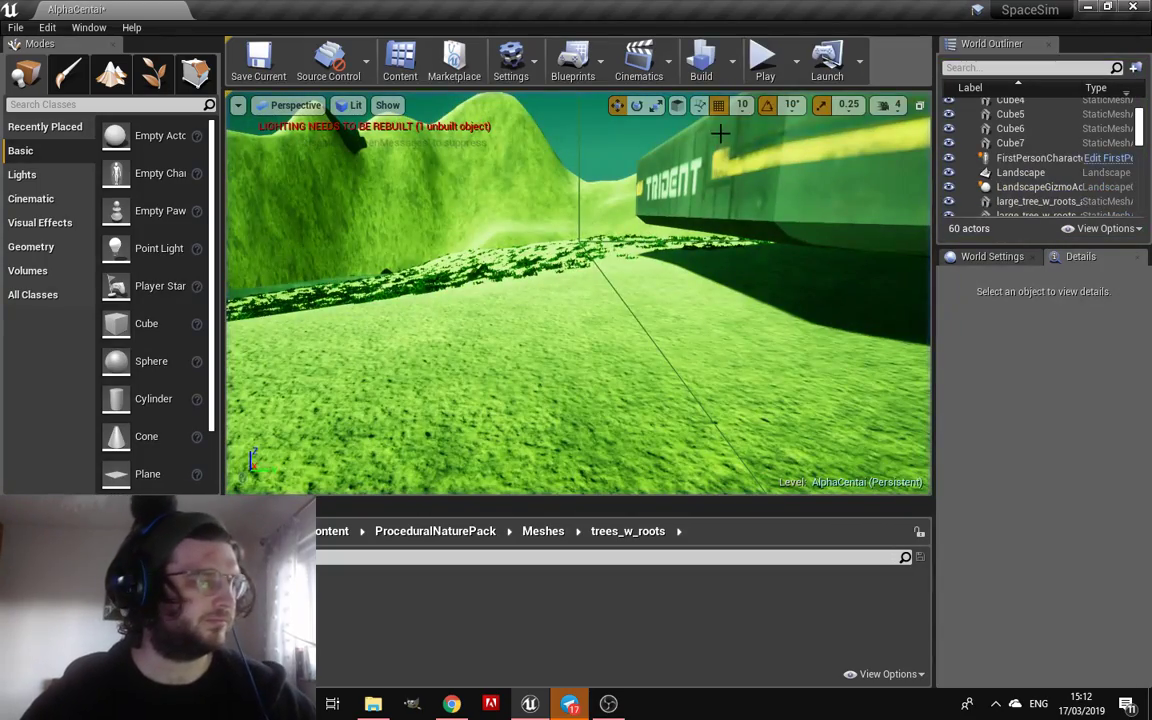
Compile FirstPersonCharacter with Location Y at -20 and return to the level
left_click(1118, 158)
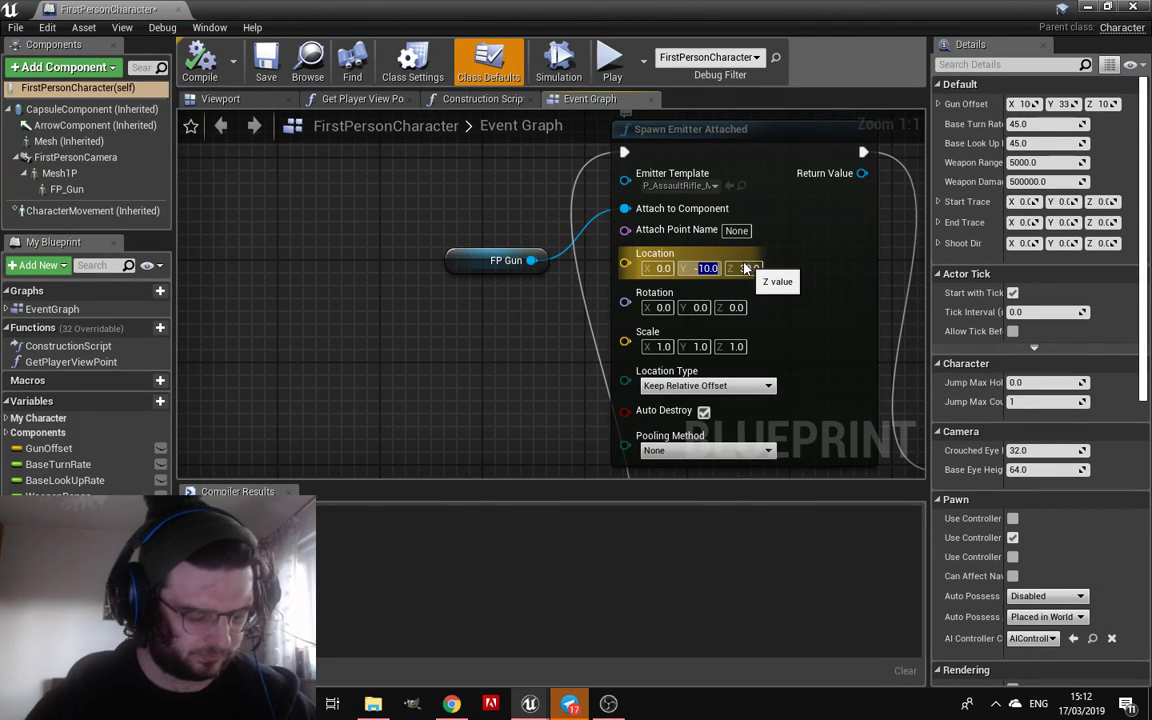
left_click(200, 62)
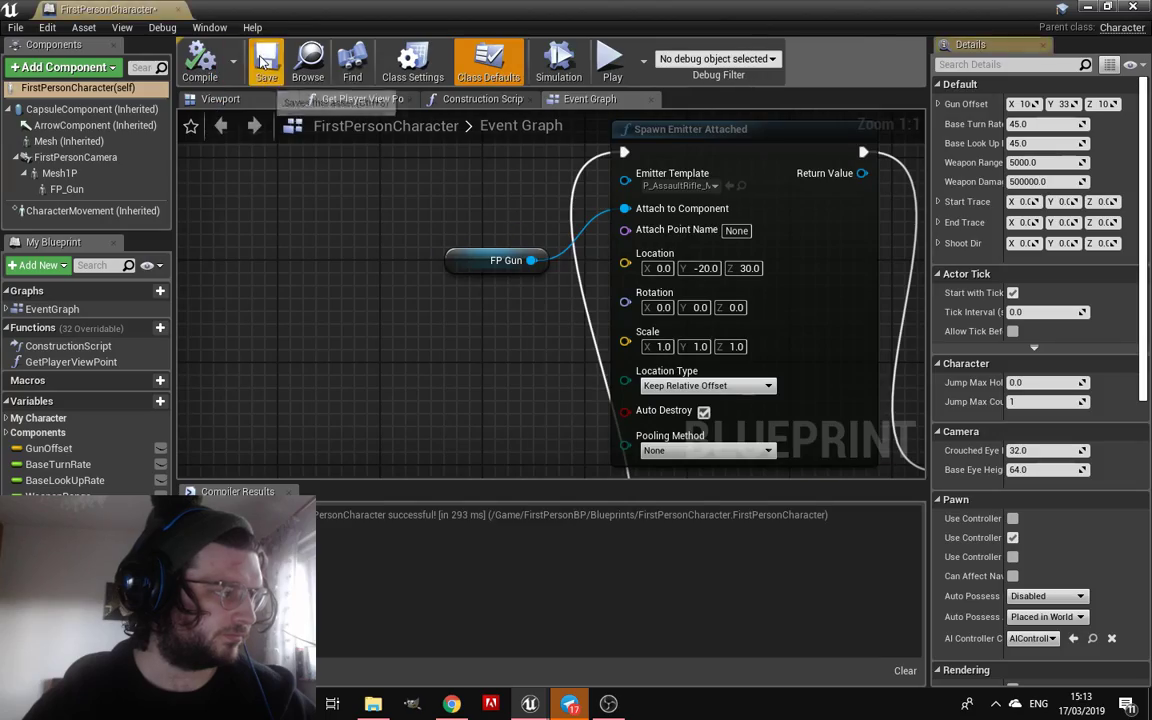
left_click(178, 9)
left_click(766, 58)
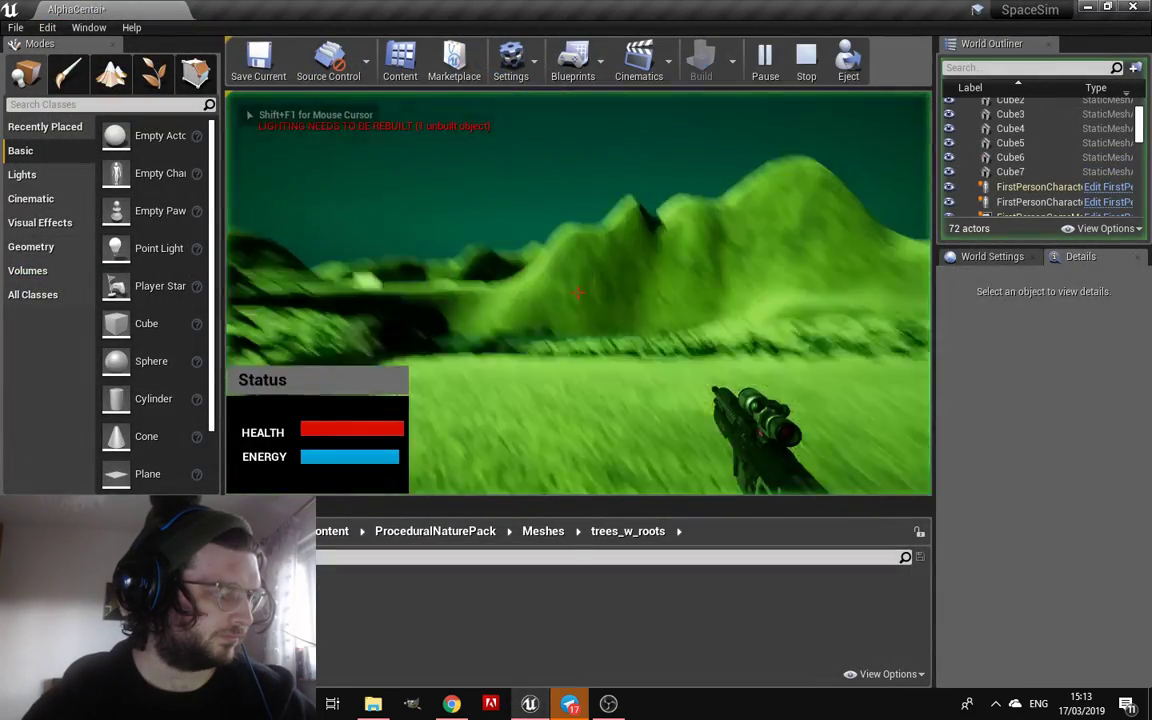
left_click(578, 292)
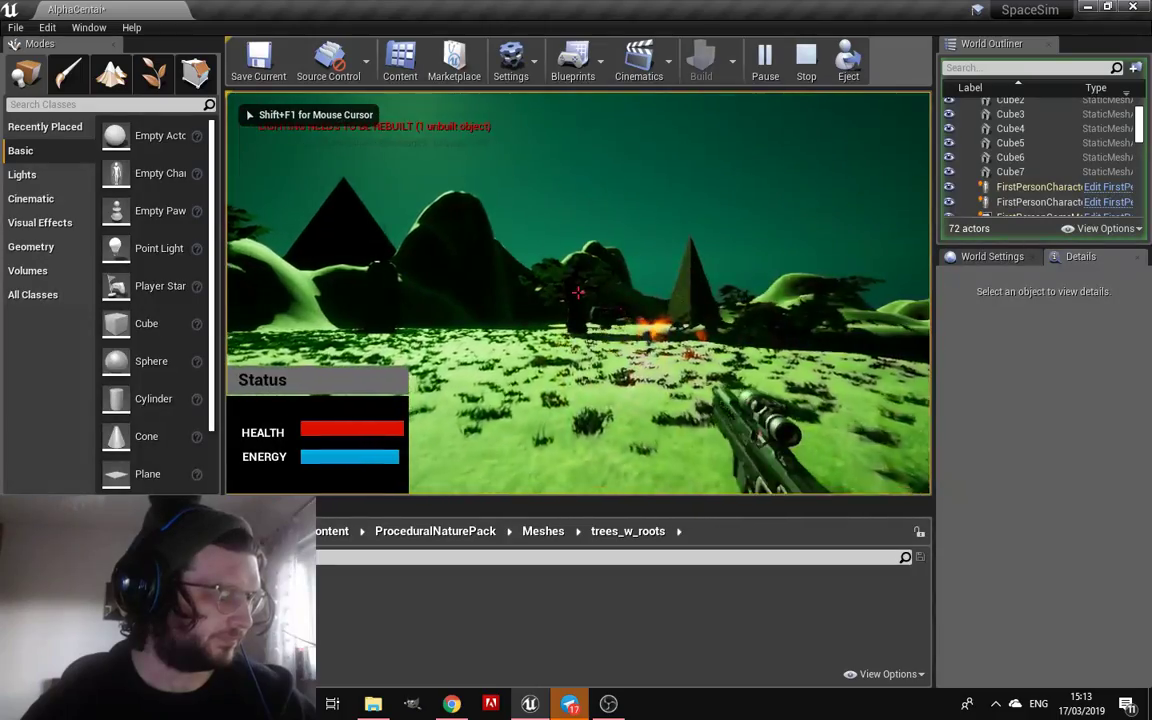
key("w")
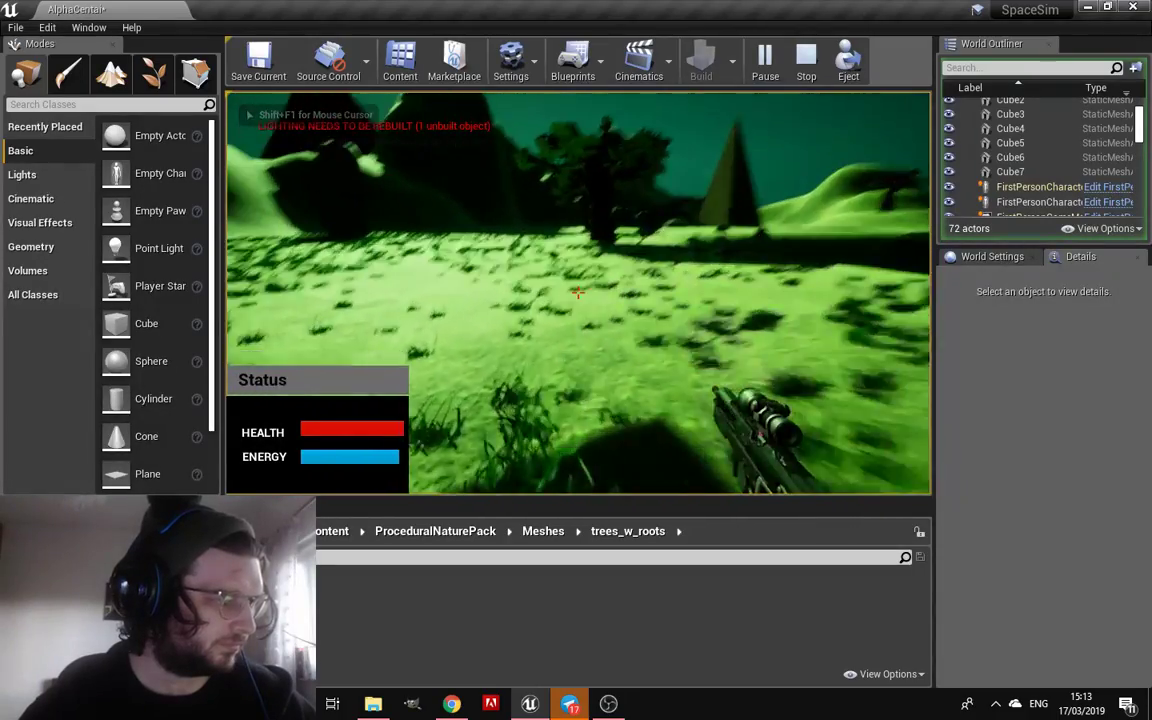
left_click(578, 292)
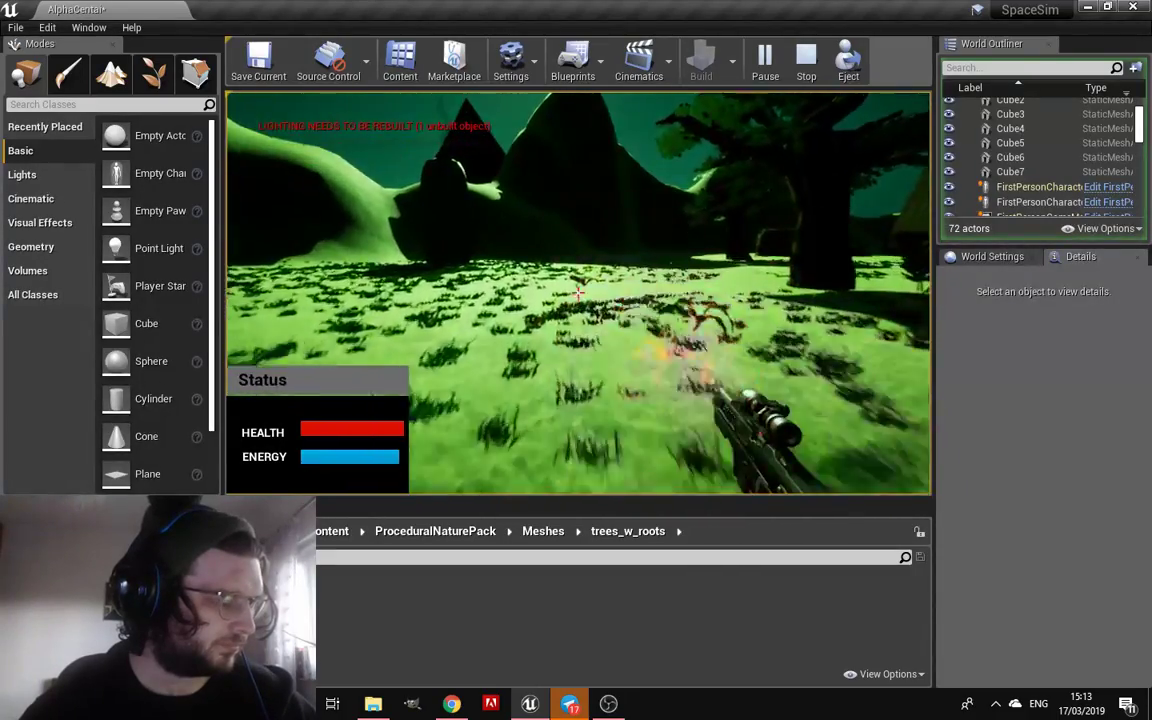
left_click(578, 292)
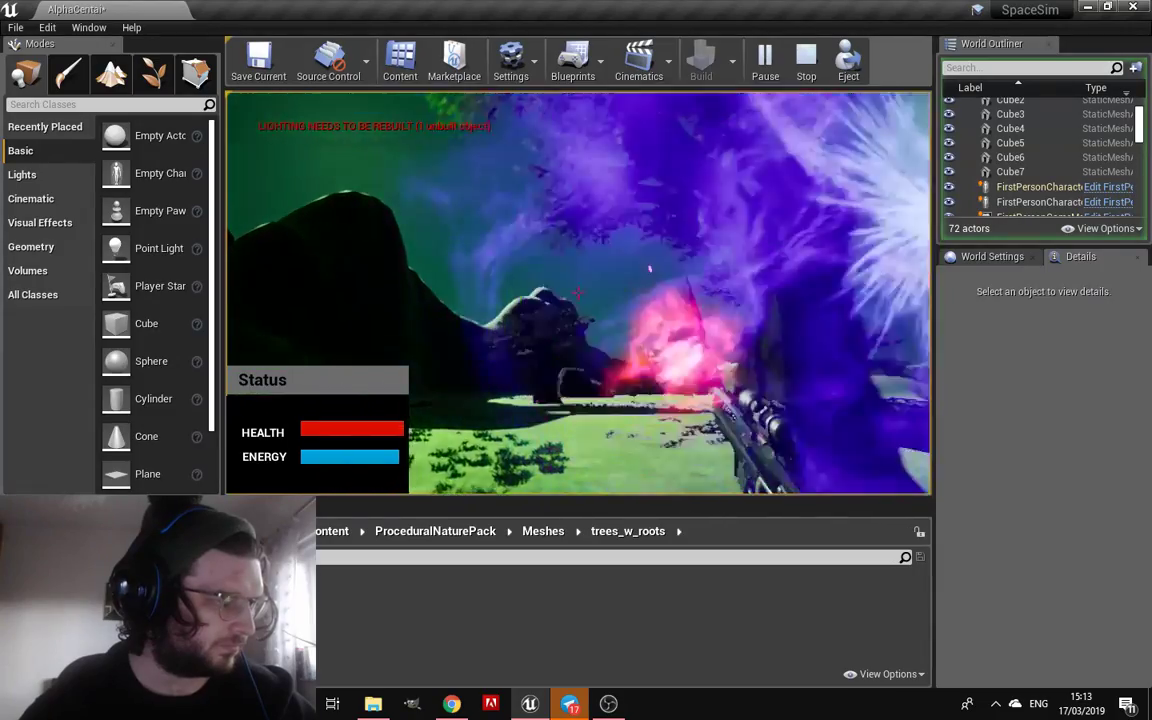
left_click(578, 292)
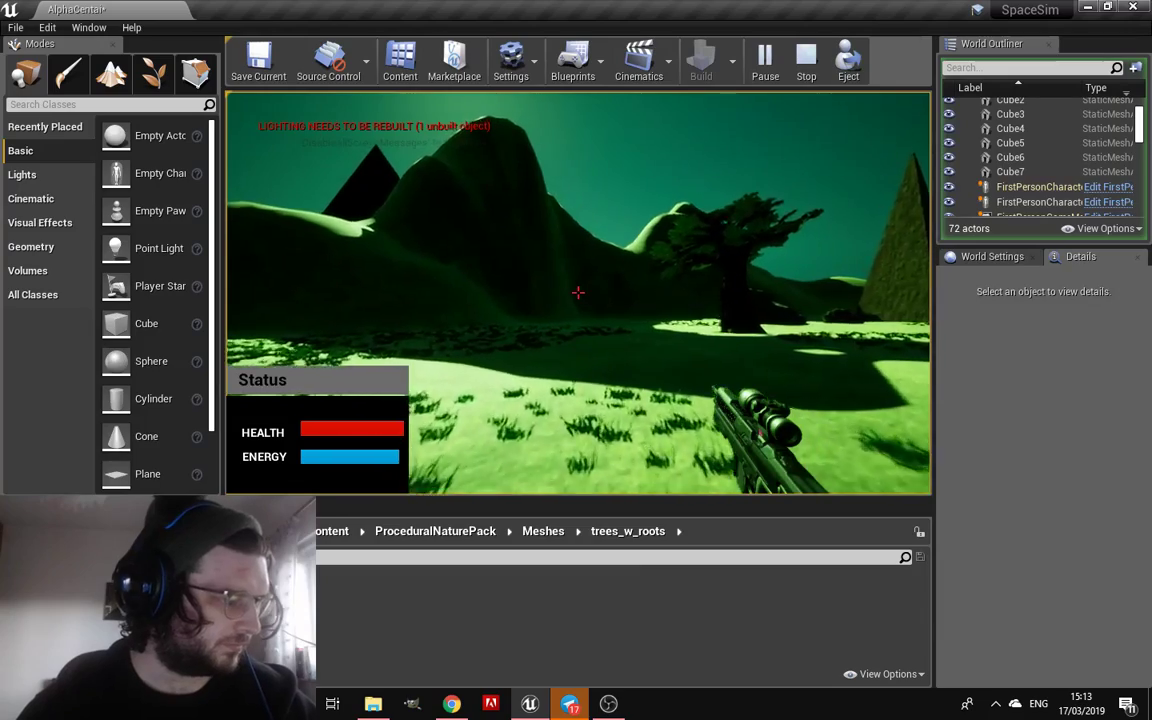
key("w")
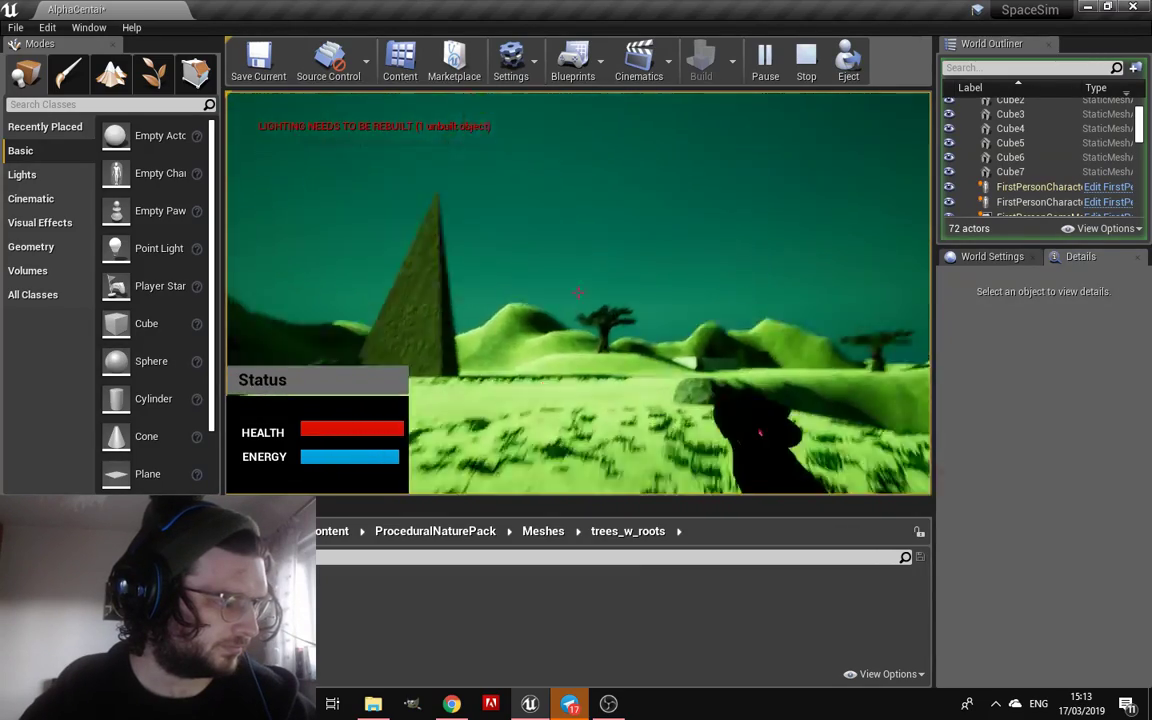
left_click(578, 292)
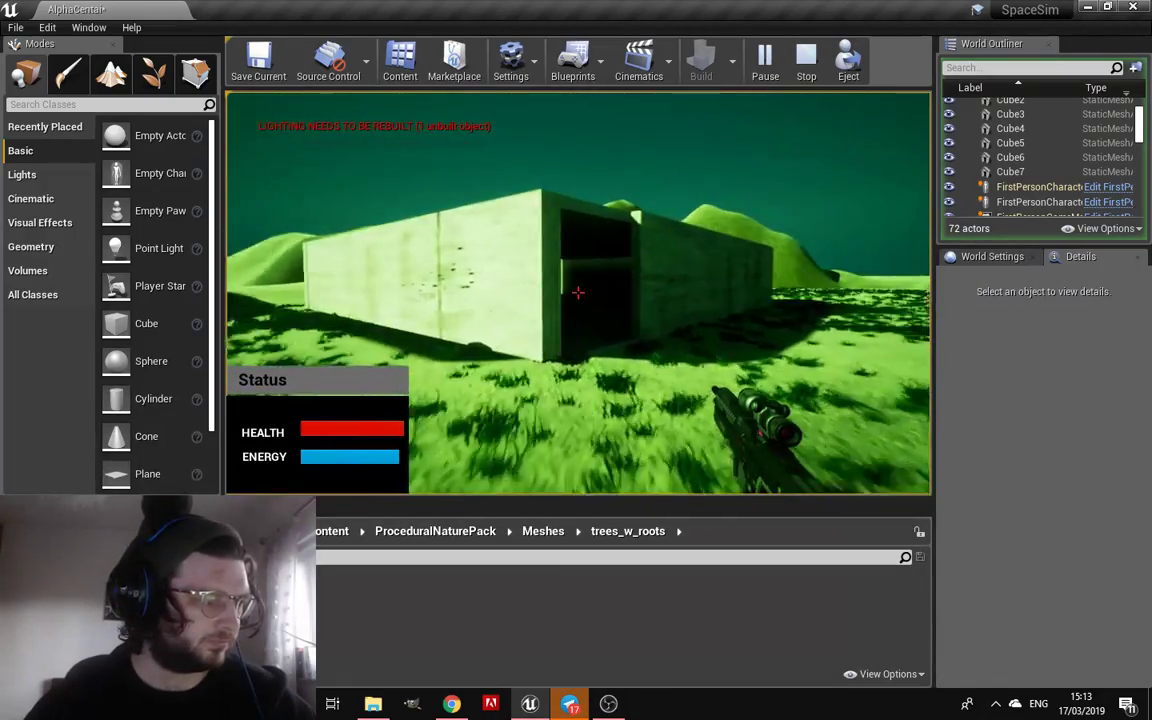
Fire shots at the ground, rocks and tree while walking toward the ship, then stop playing
left_click(578, 292)
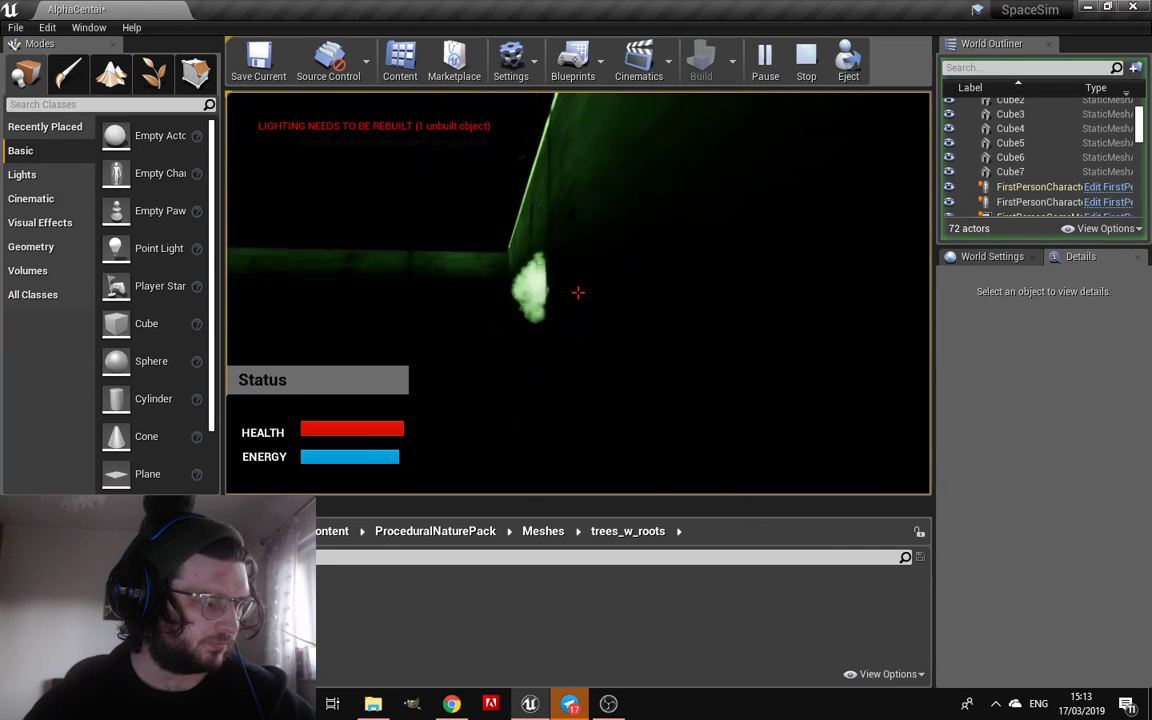
left_click(578, 292)
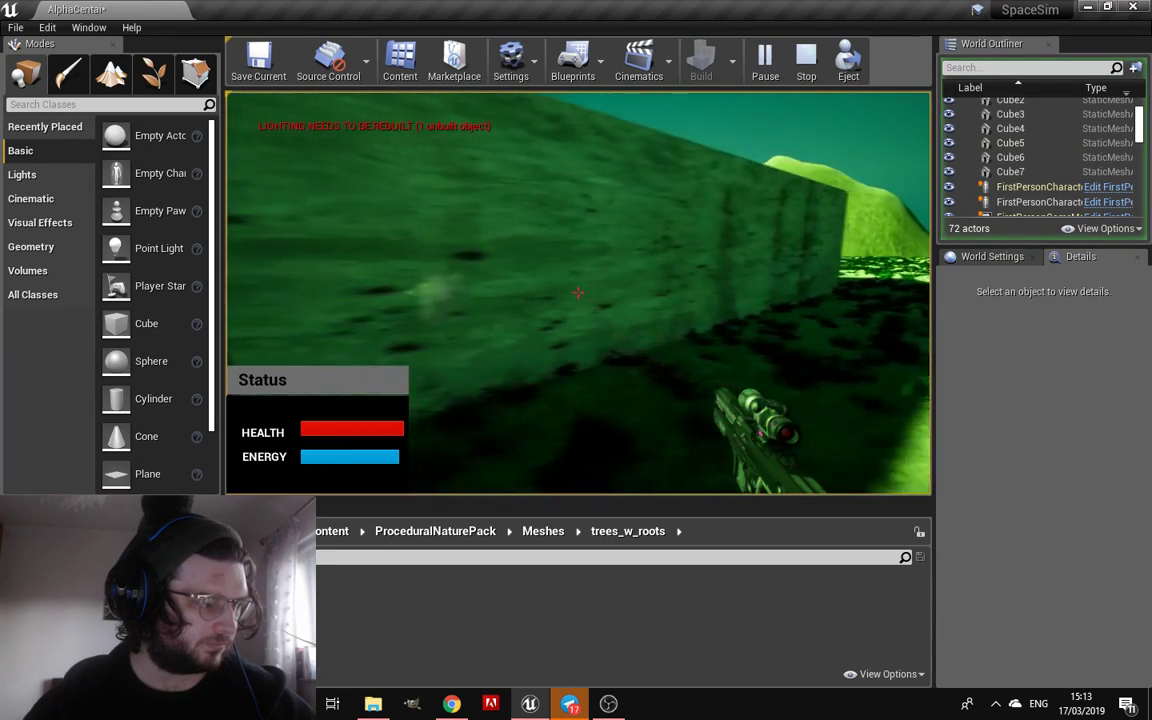
left_click(578, 292)
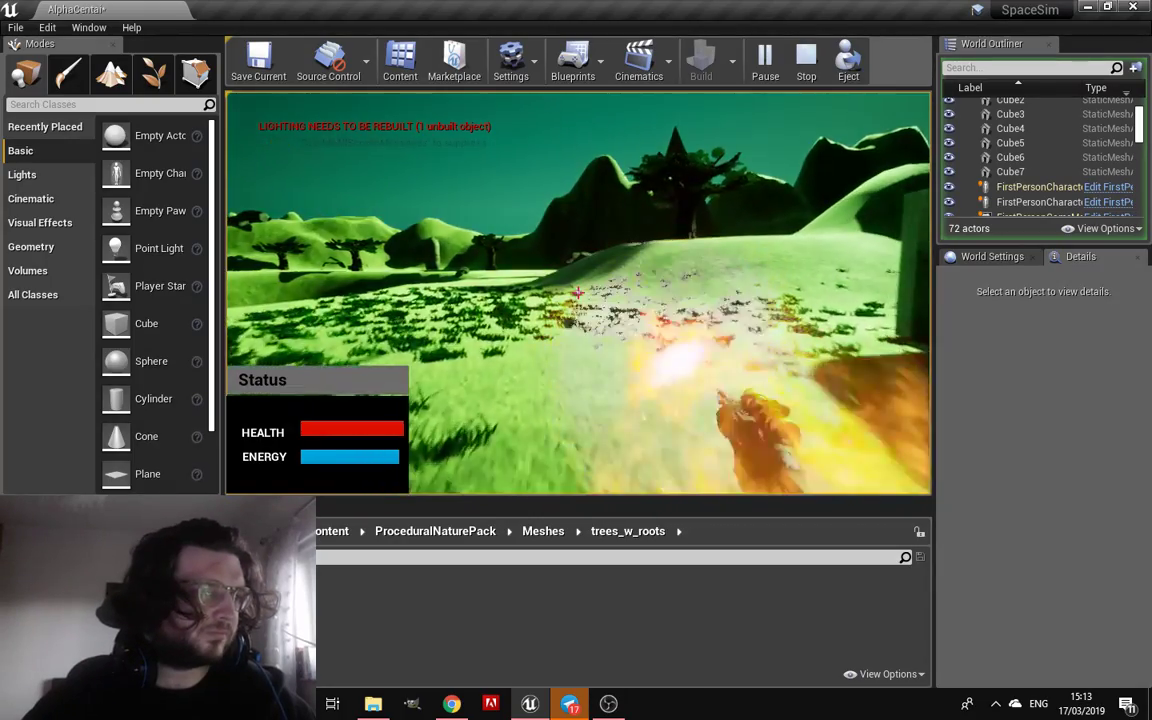
left_click(578, 292)
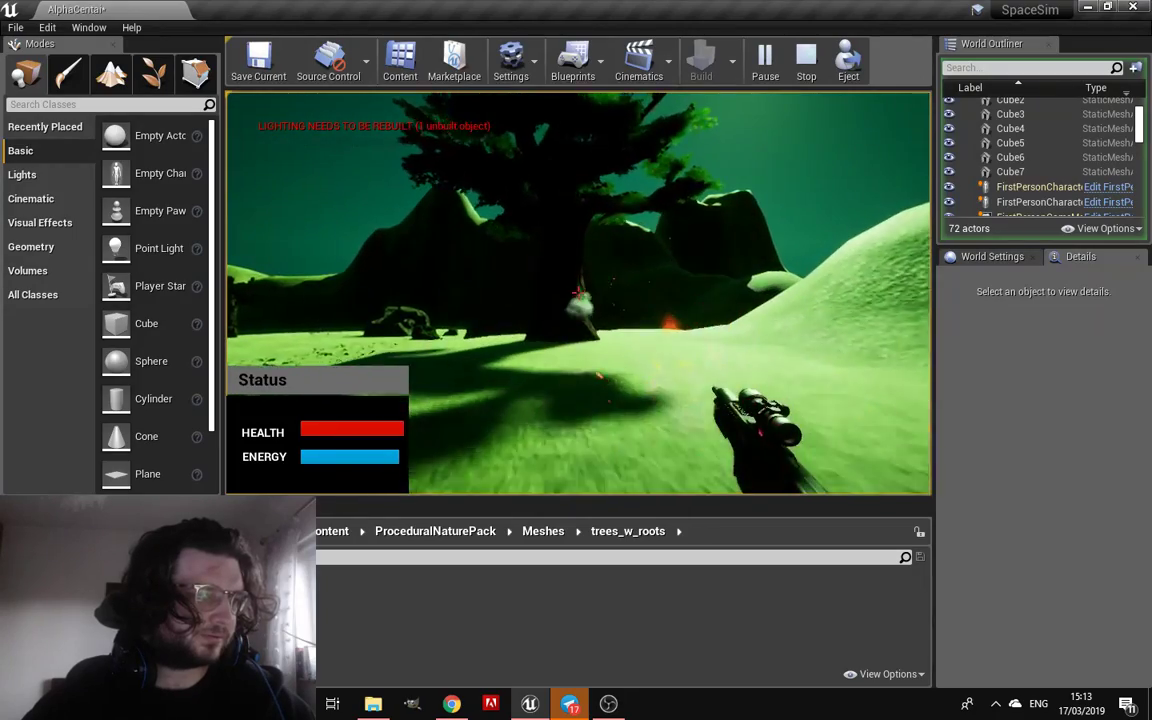
left_click(578, 292)
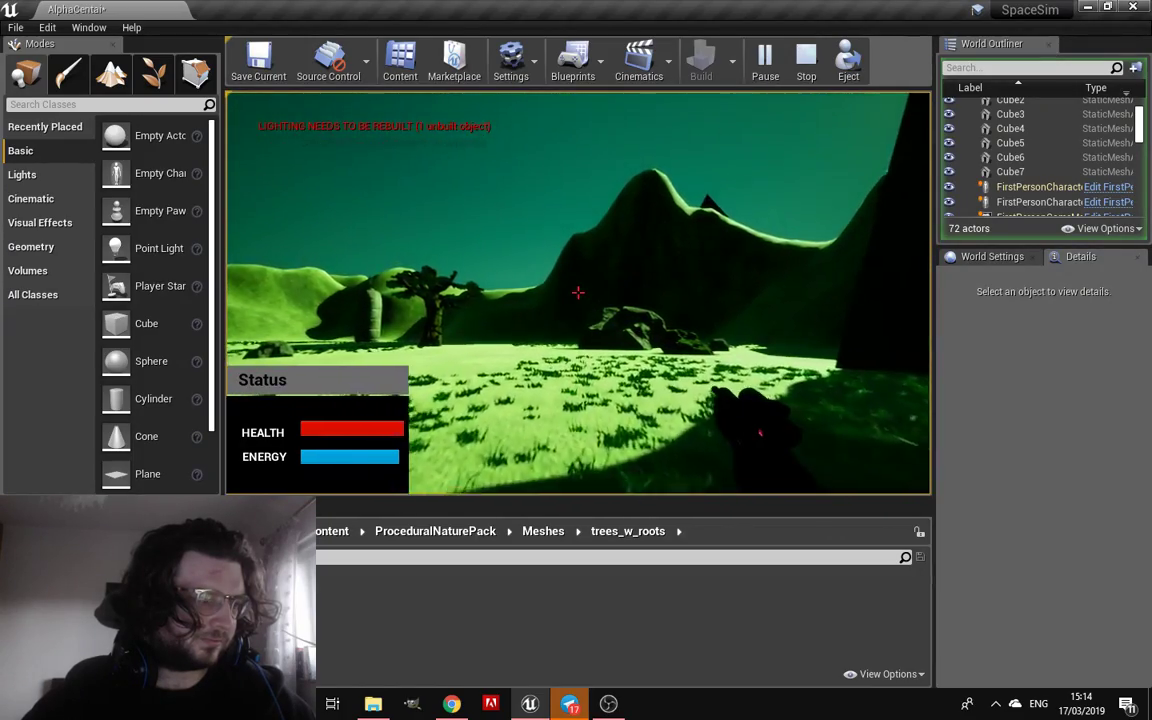
left_click(577, 291)
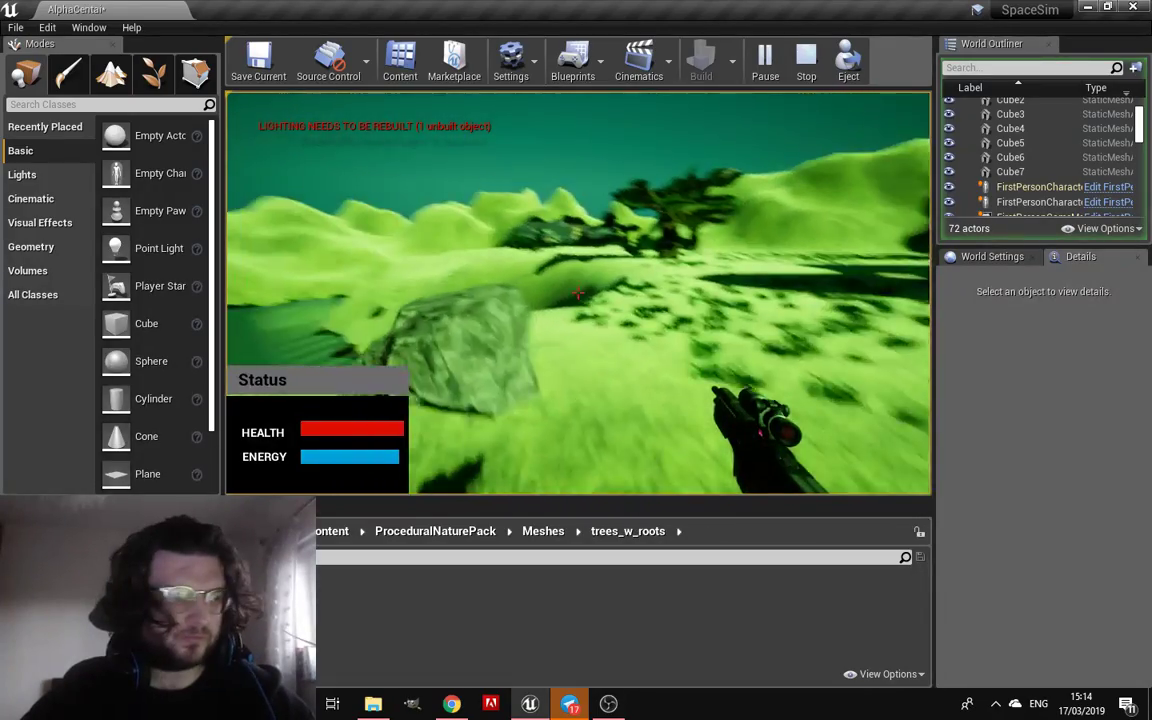
left_click(577, 291)
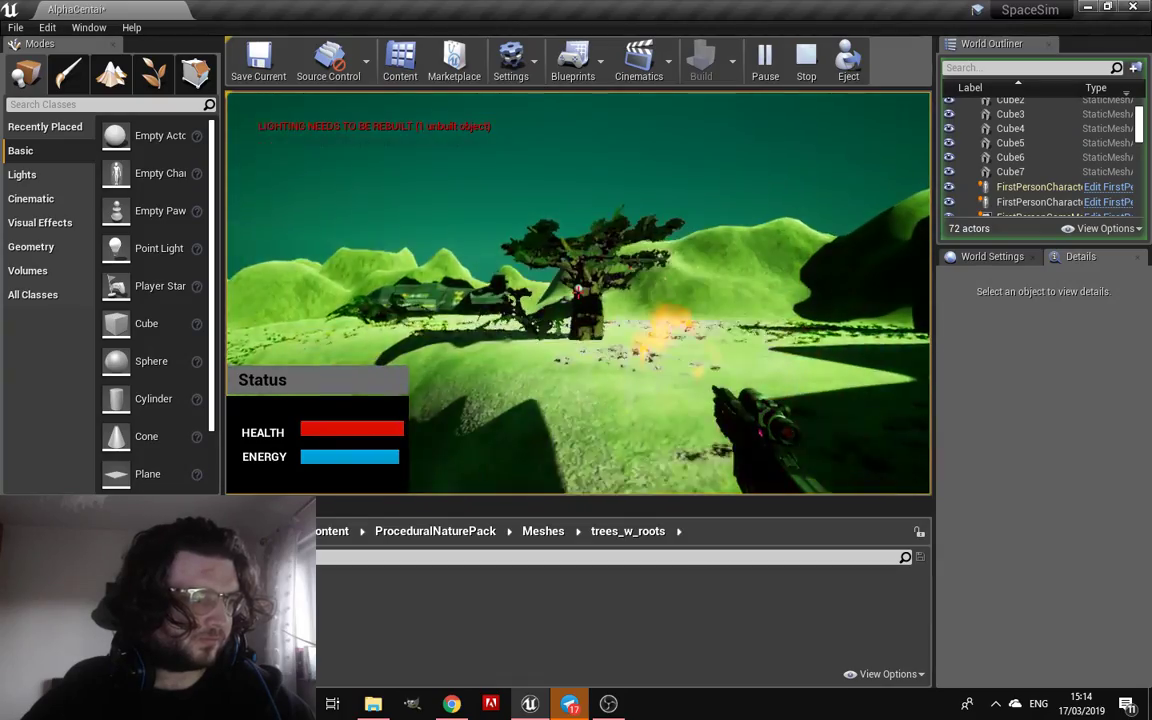
key("w")
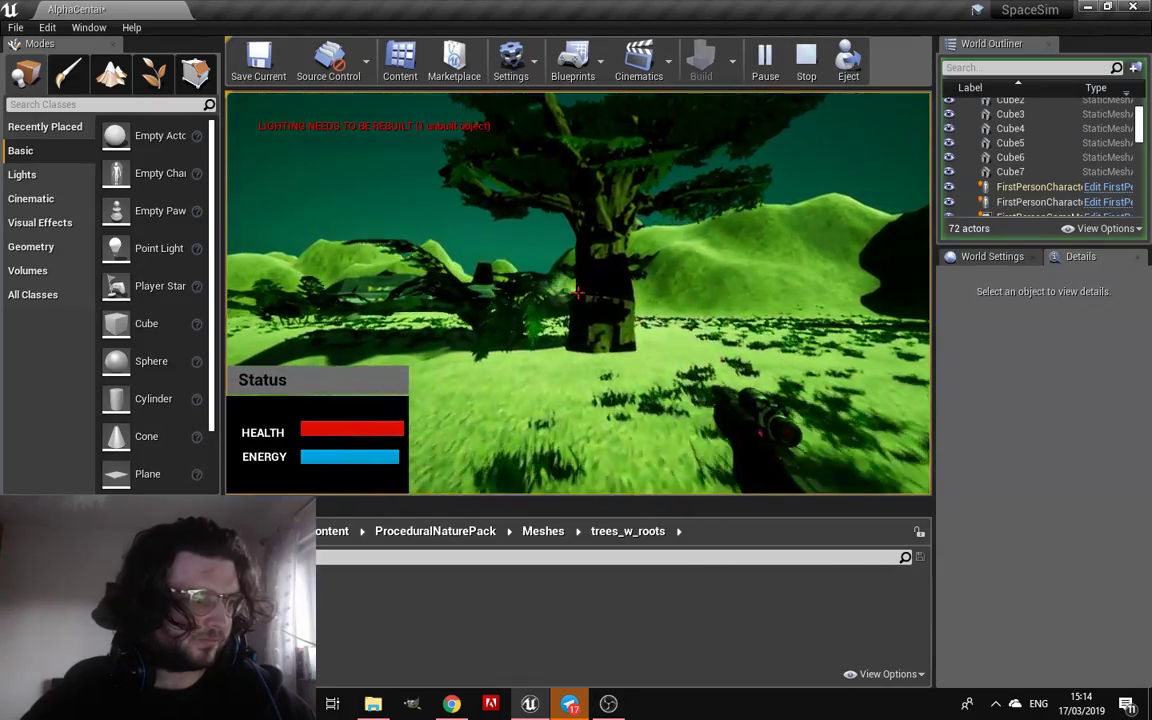
left_click(577, 291)
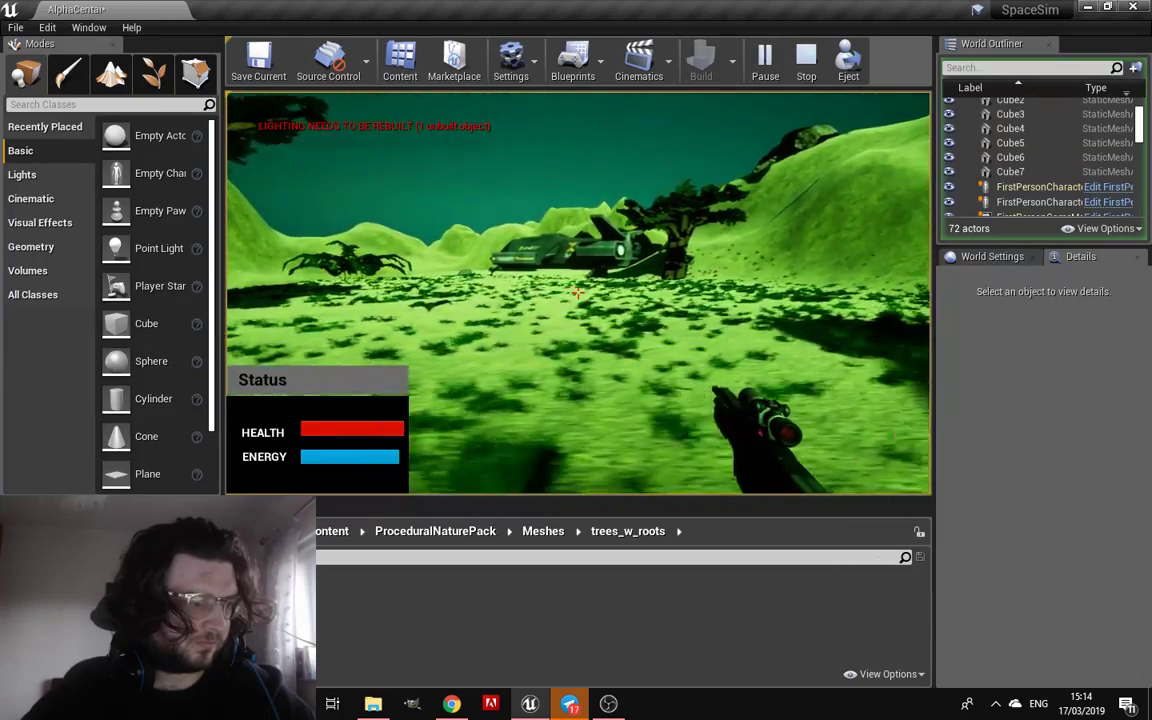
key("w")
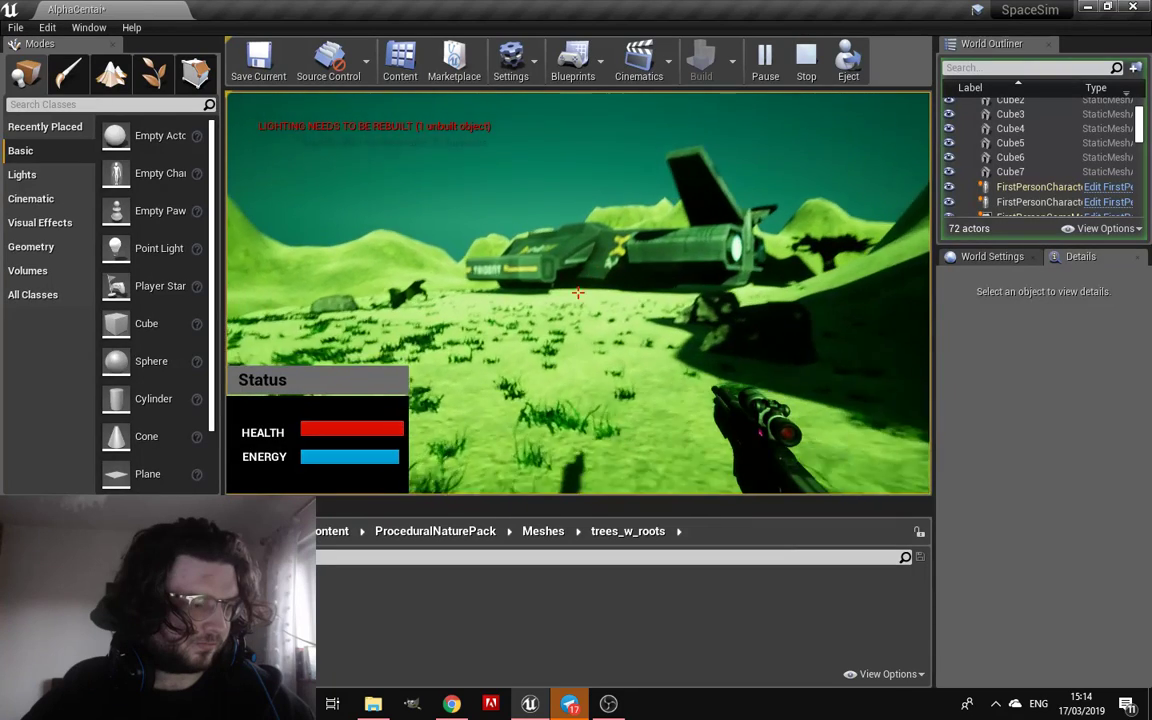
key("Escape")
Save the AlphaCentai map with Save Current
left_click(258, 60)
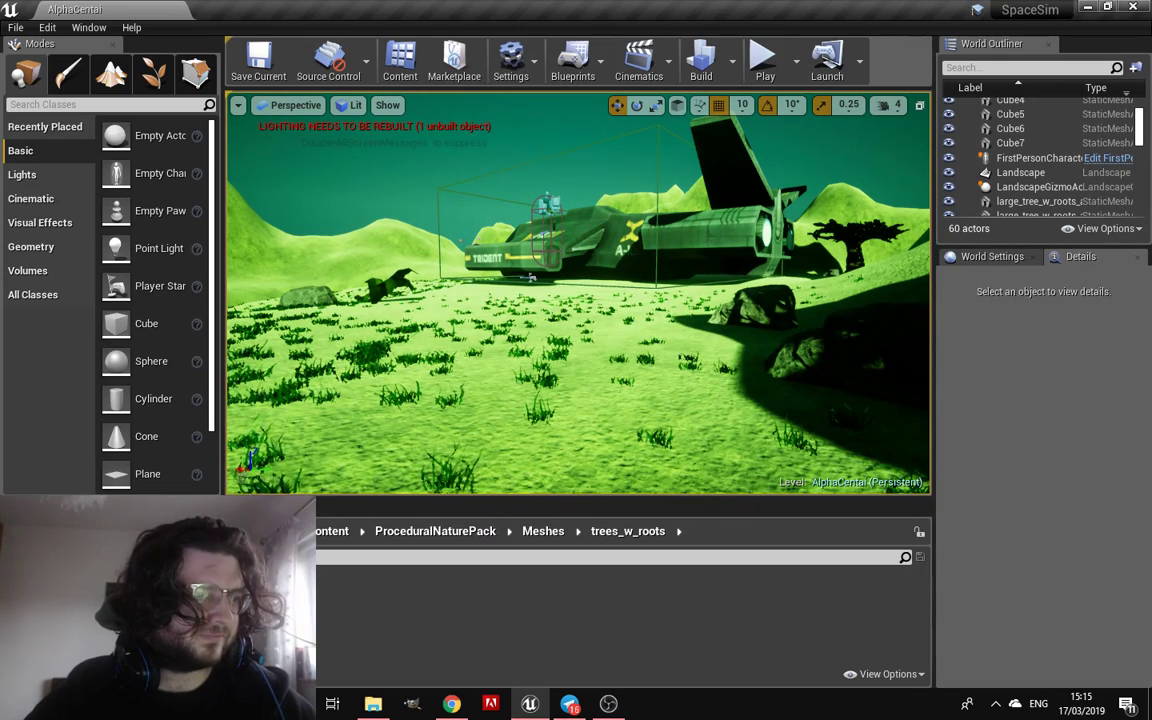
Launch the level as a Standalone Game, choosing Don't Save for content
left_click(794, 62)
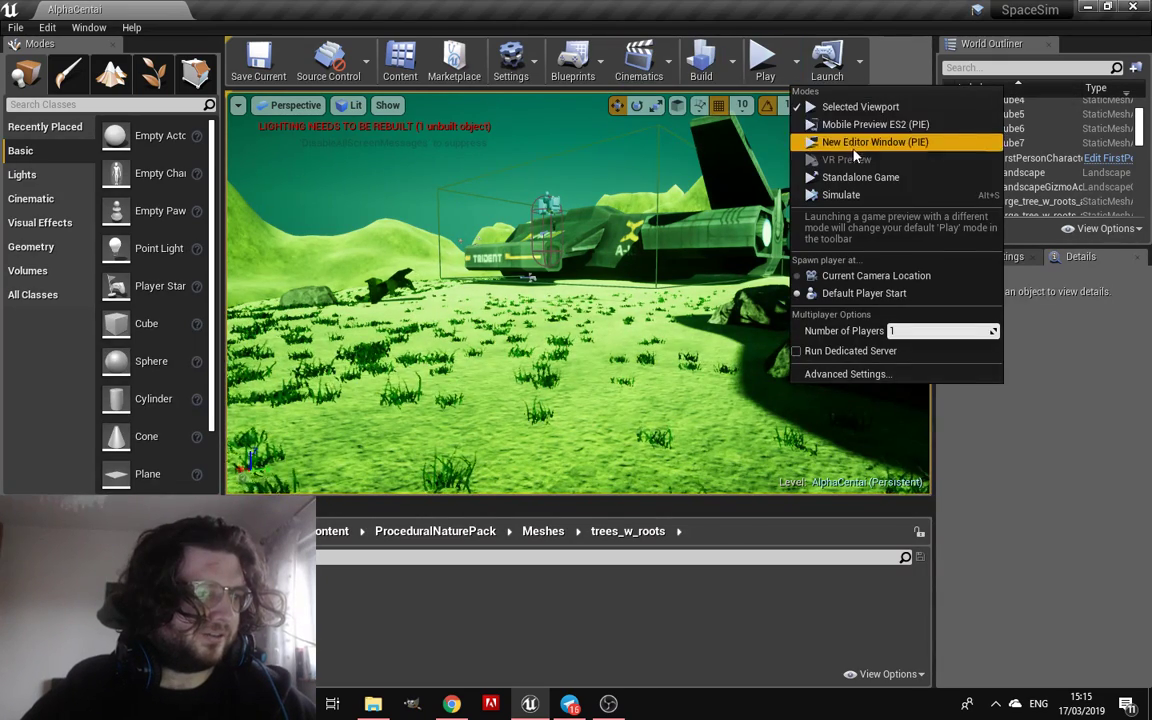
left_click(843, 194)
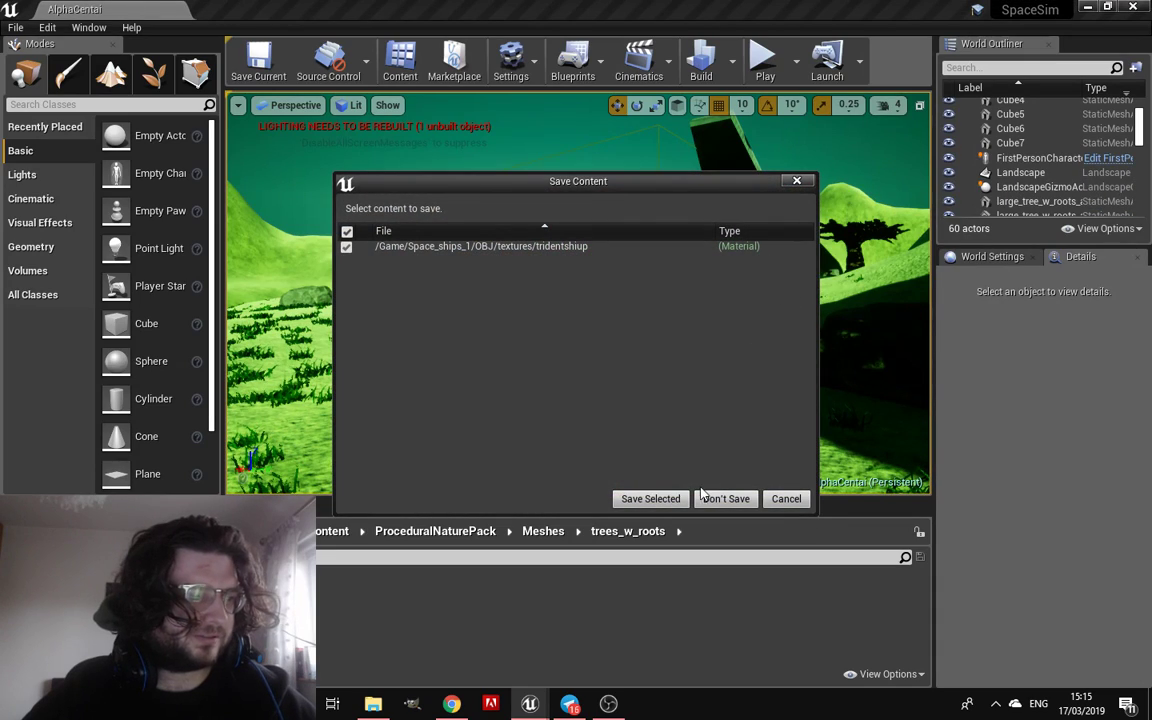
left_click(650, 499)
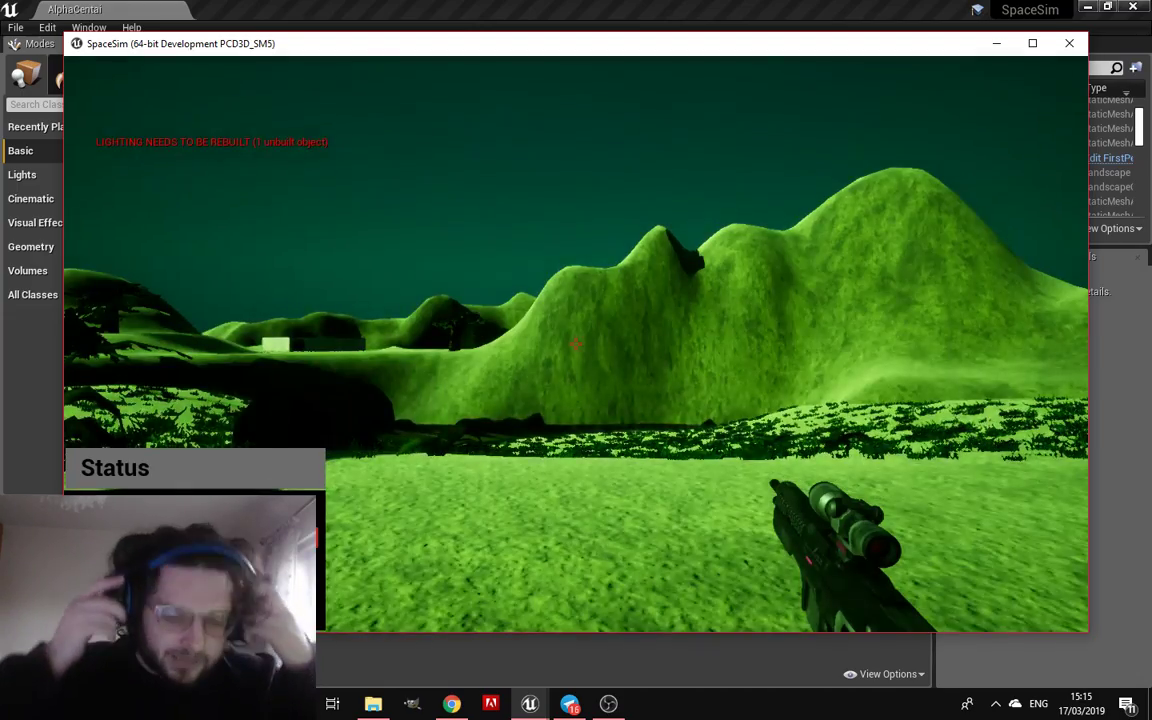
Go fullscreen and walk across the swamp, firing once, up to the Trident ship
key("alt+Return")
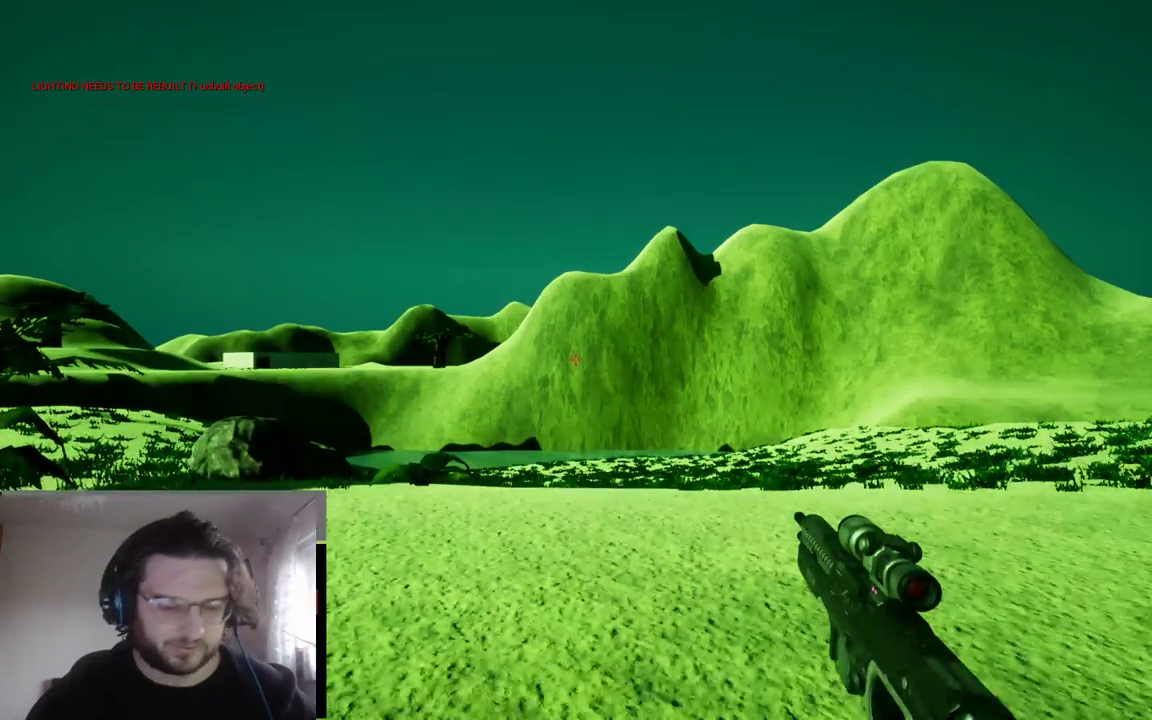
key("w")
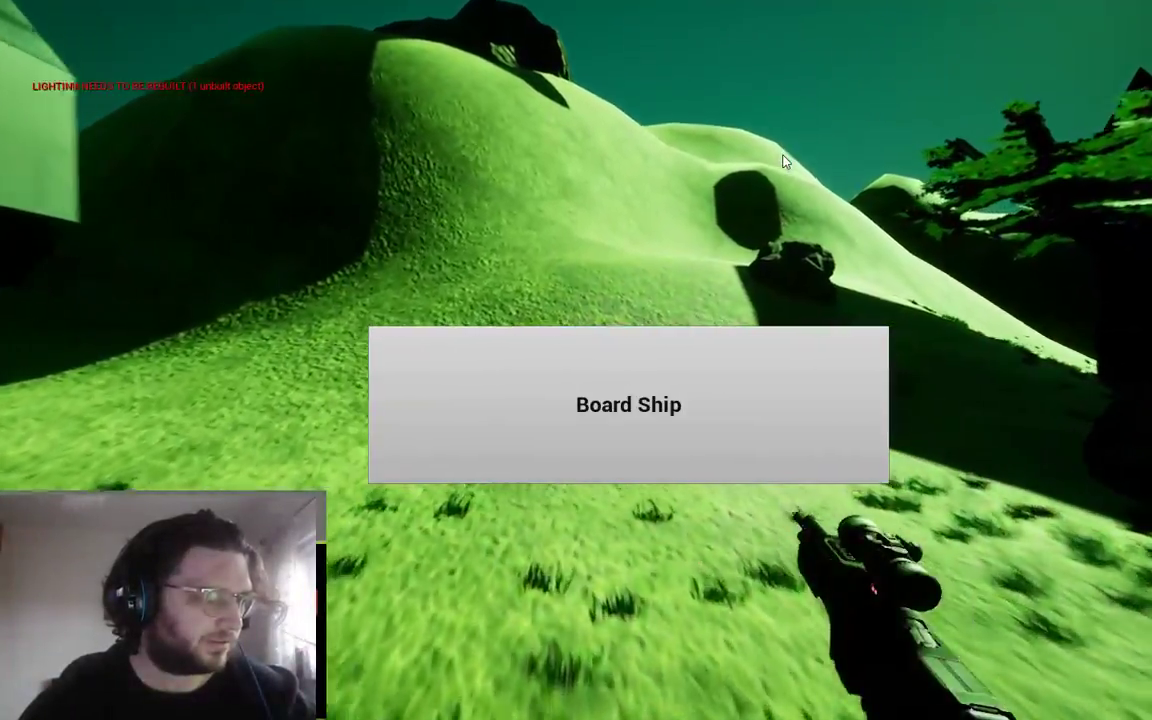
left_click(785, 162)
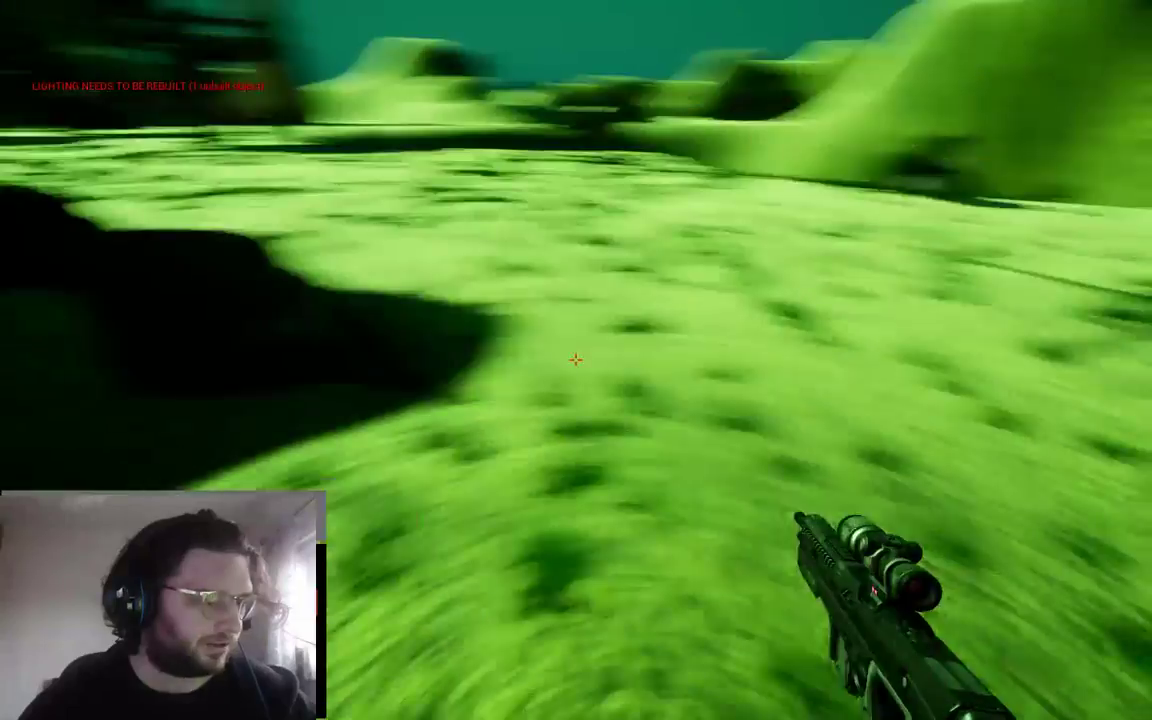
key("w")
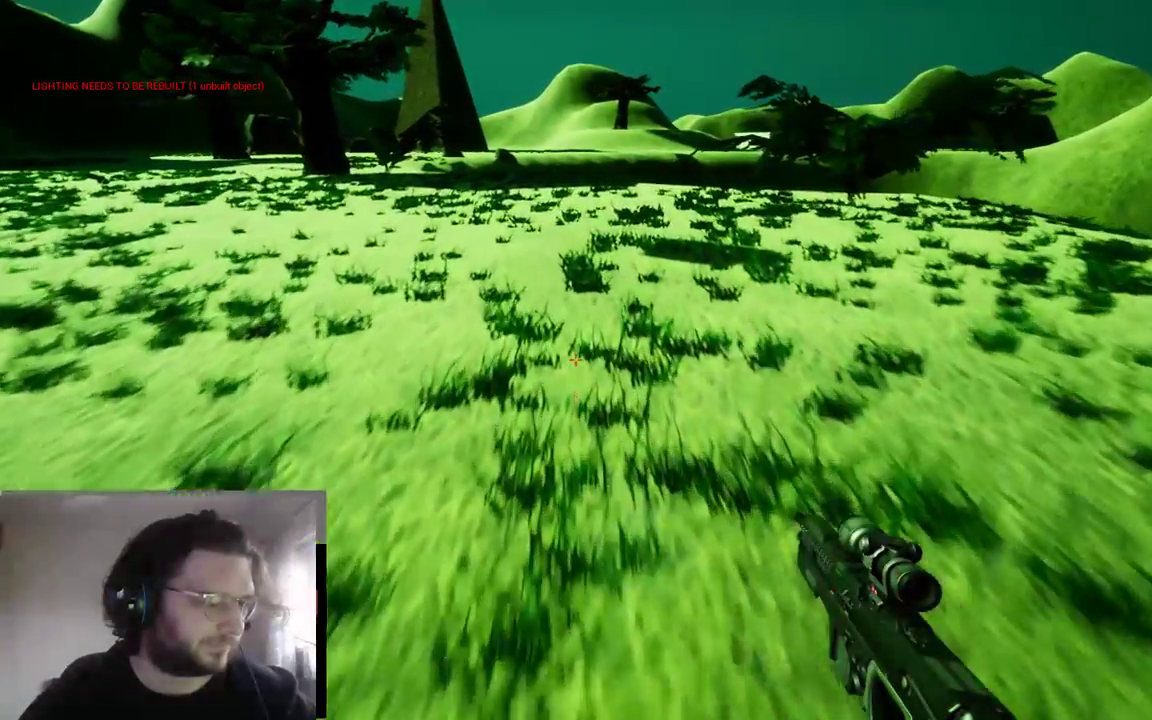
key("w")
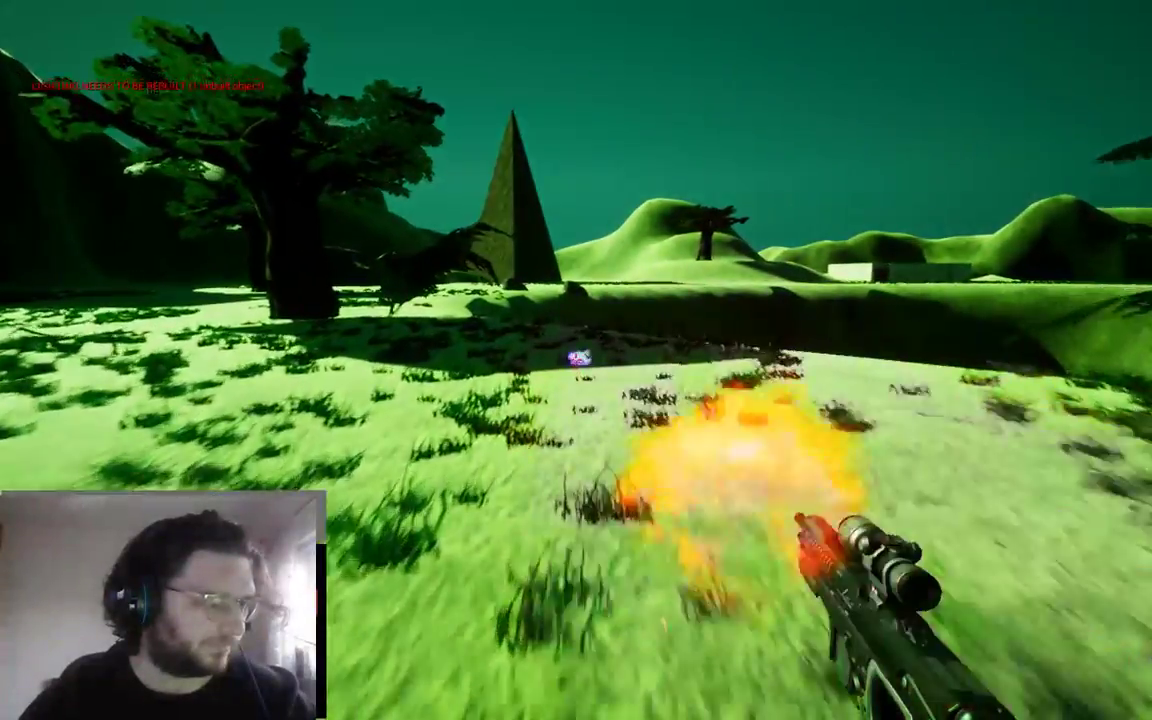
key("w")
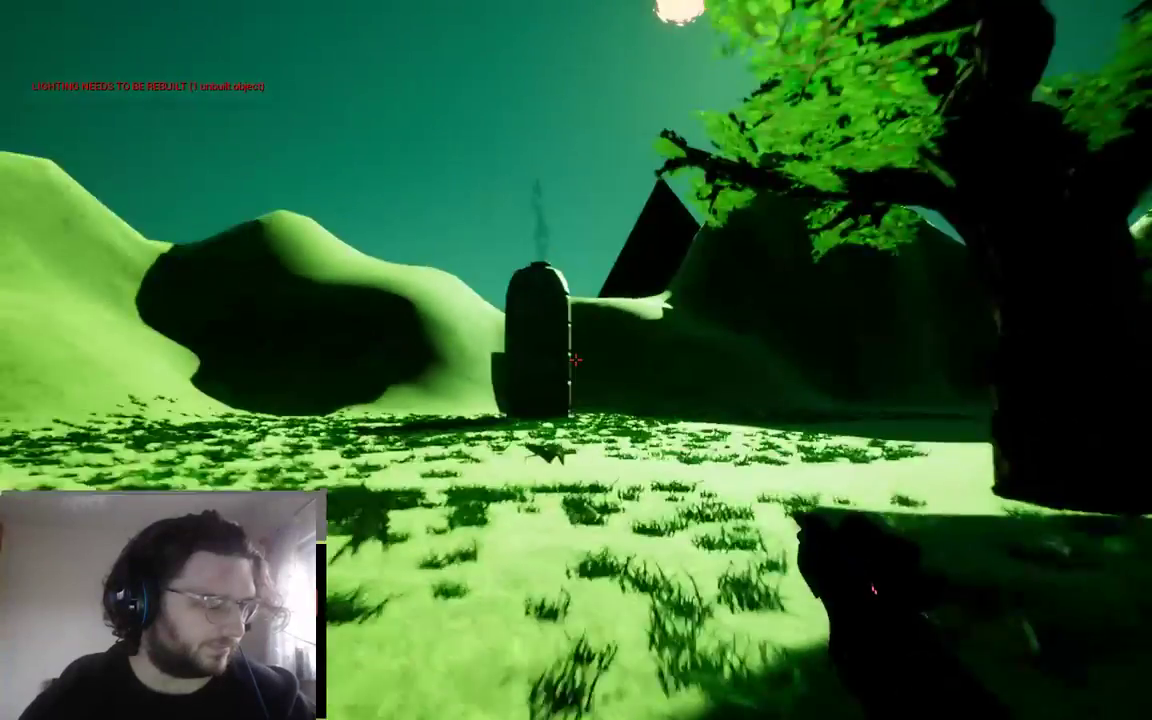
key("w")
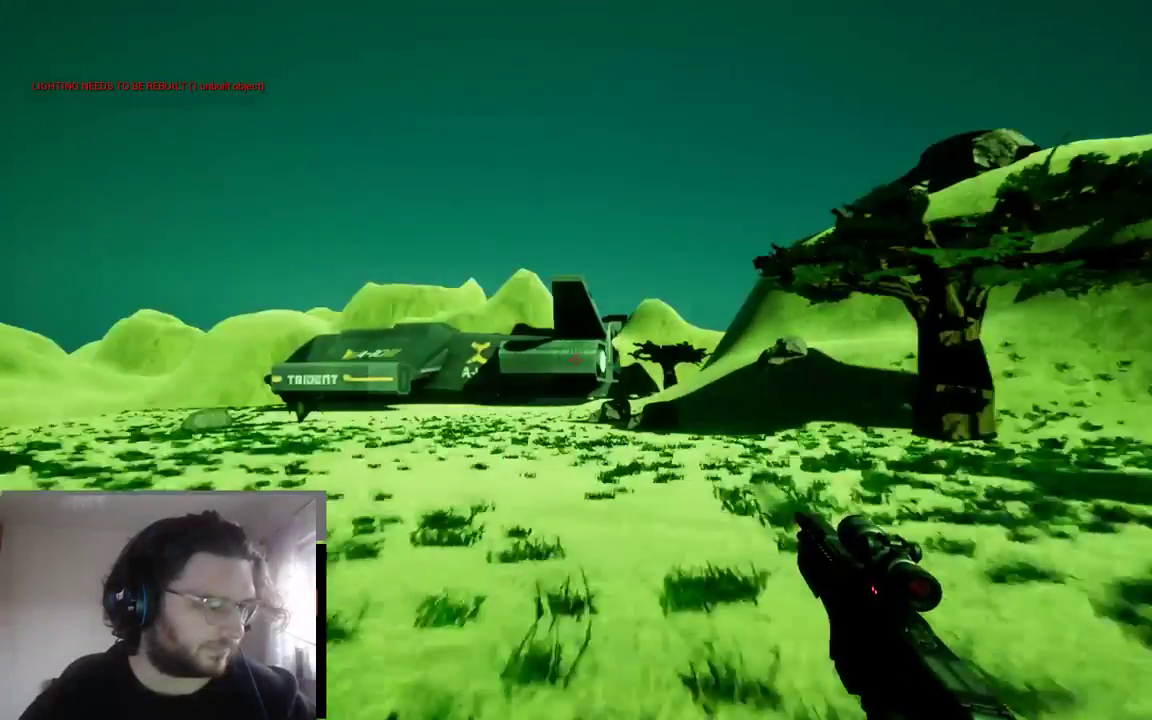
key("w")
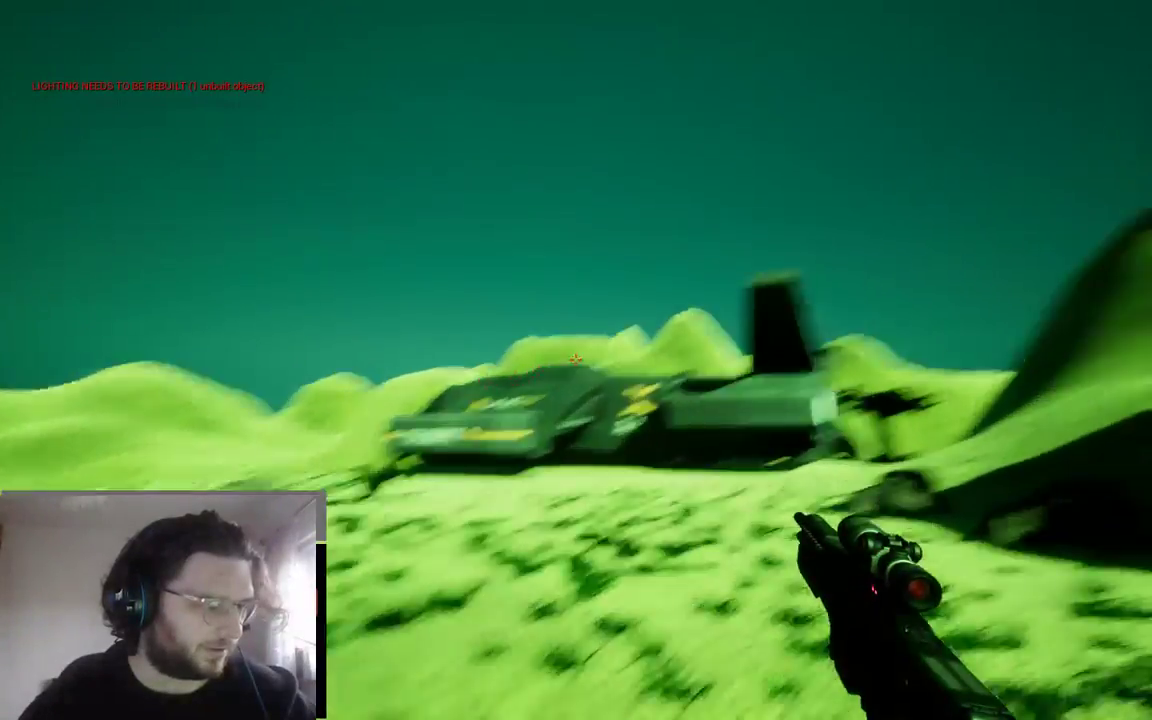
key("w")
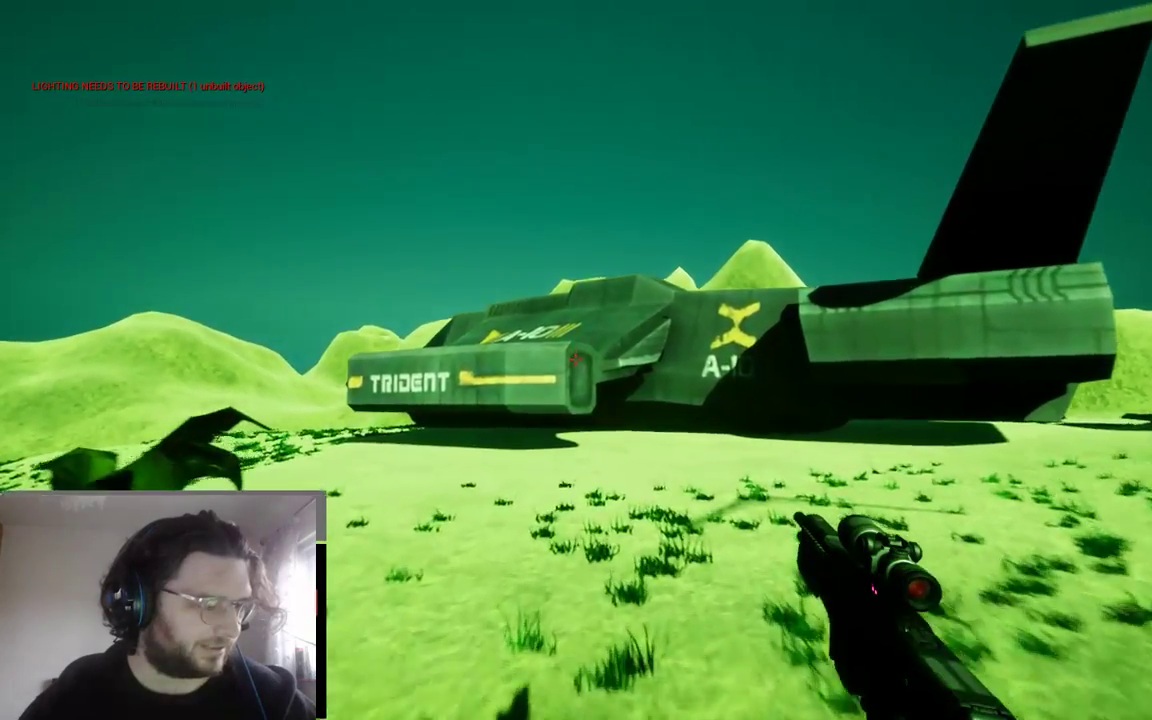
key("w")
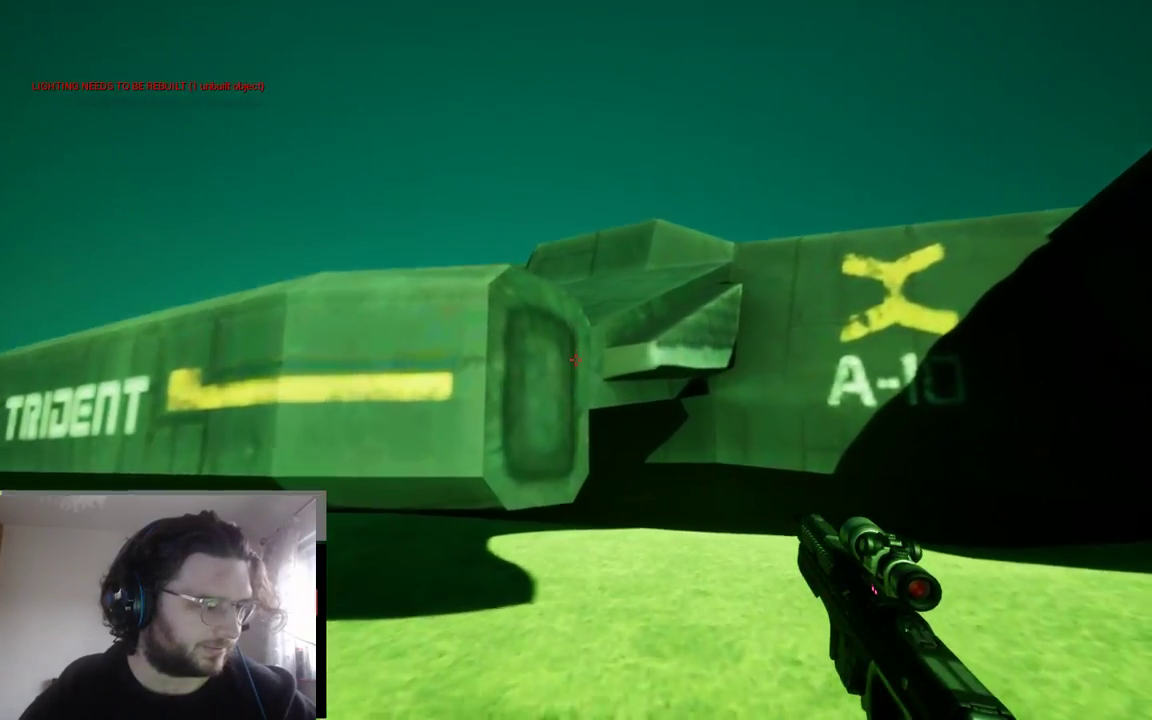
key("s")
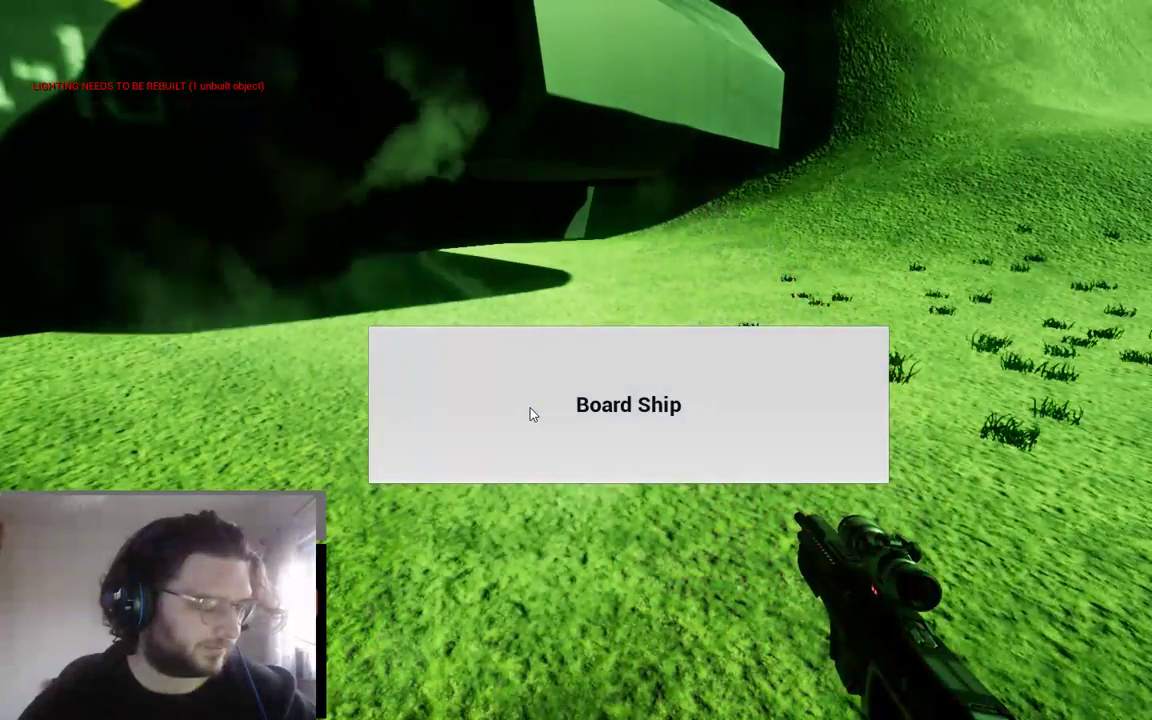
Board the Trident ship and steer it through space toward the large planet
left_click(567, 410)
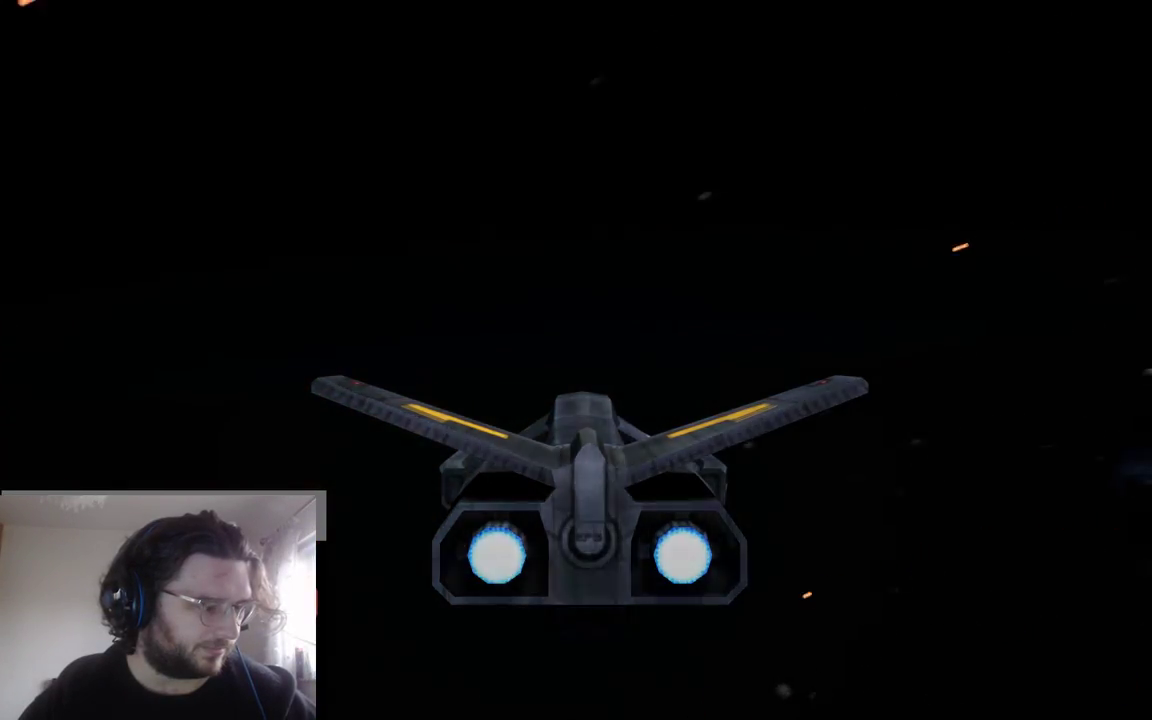
key("w")
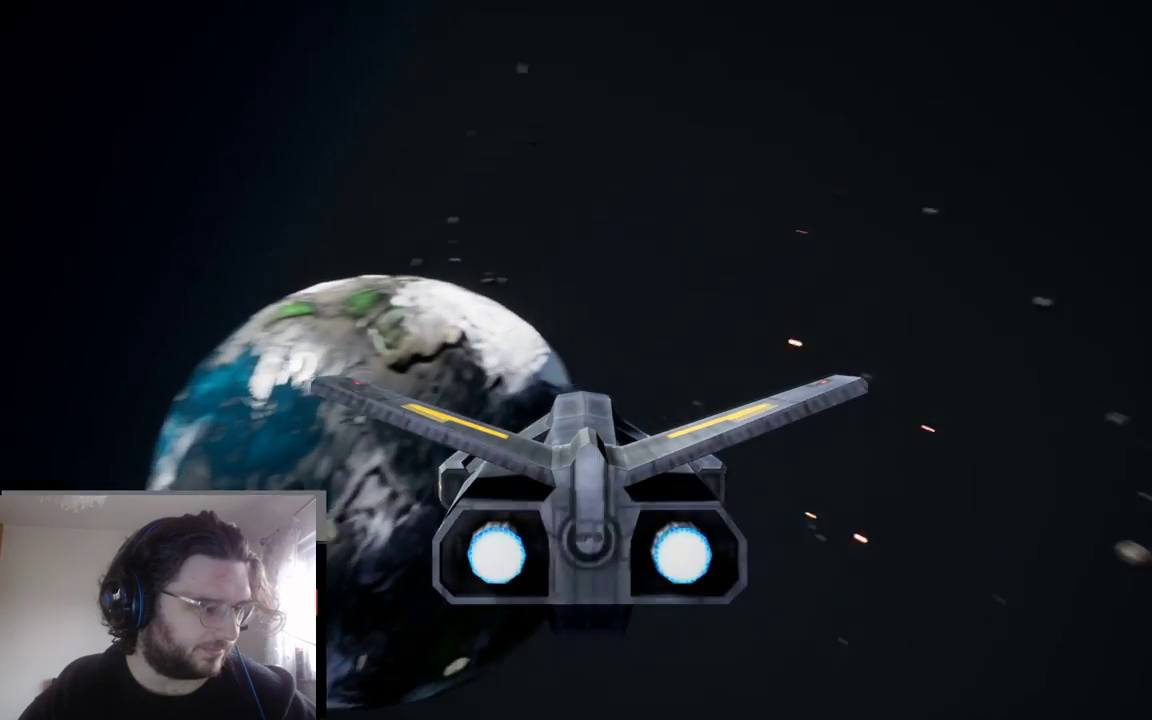
key("a")
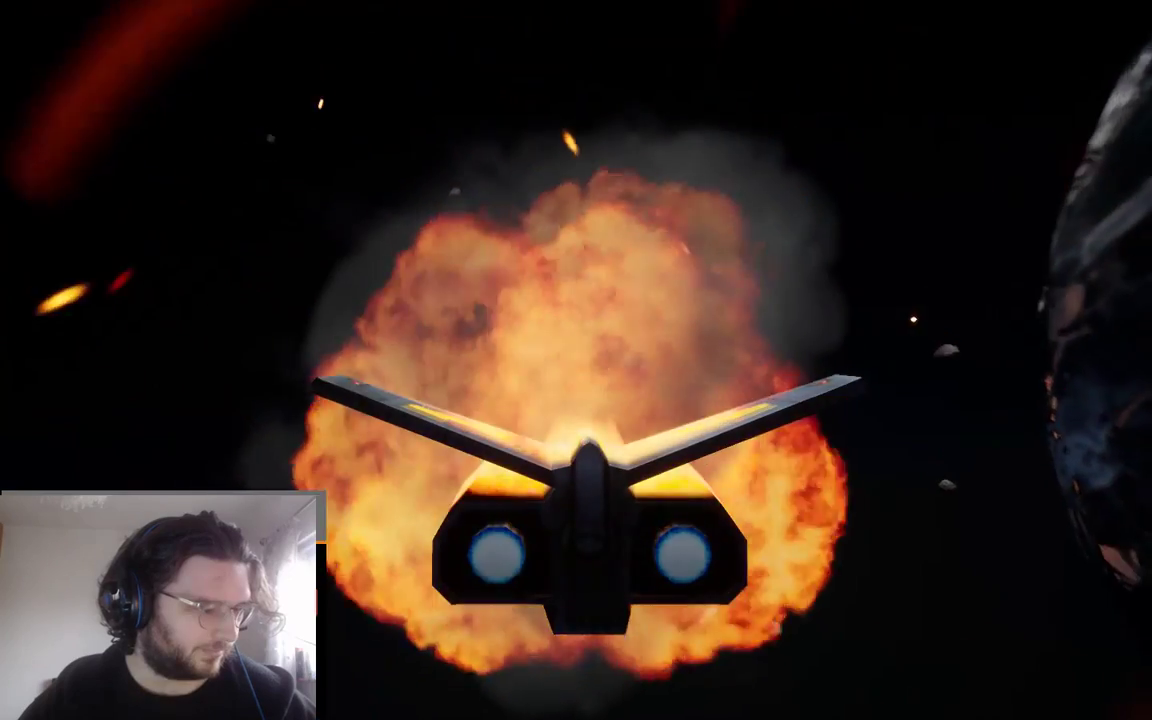
key("d")
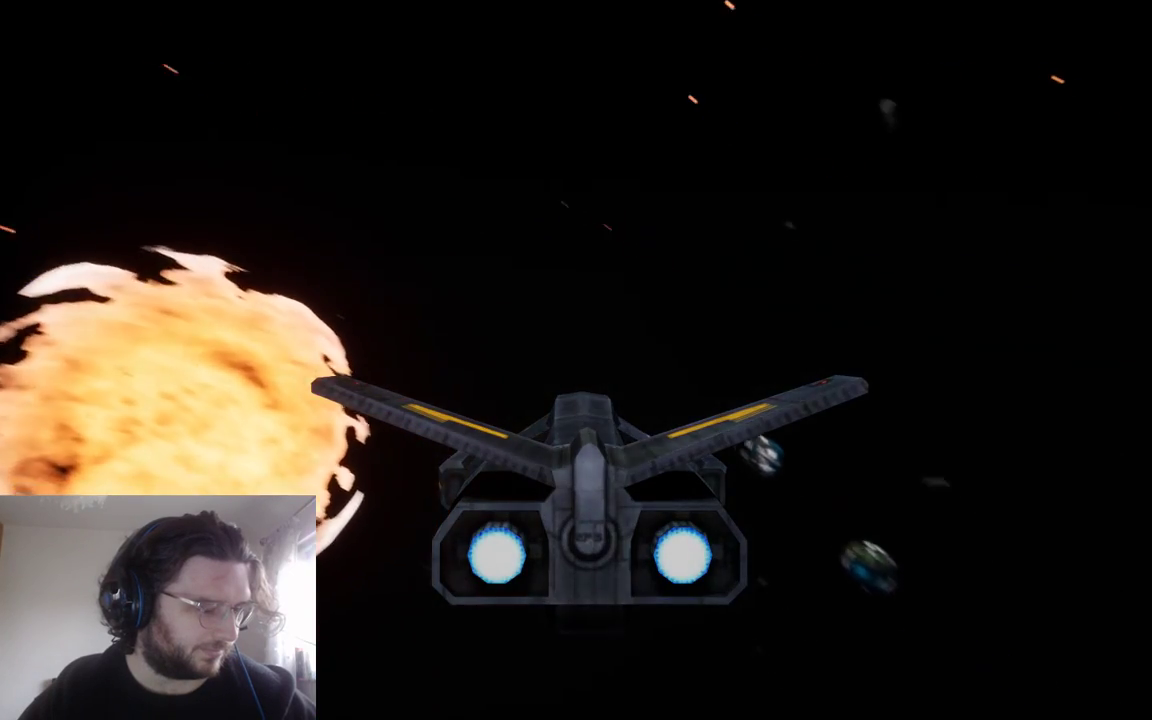
key("d")
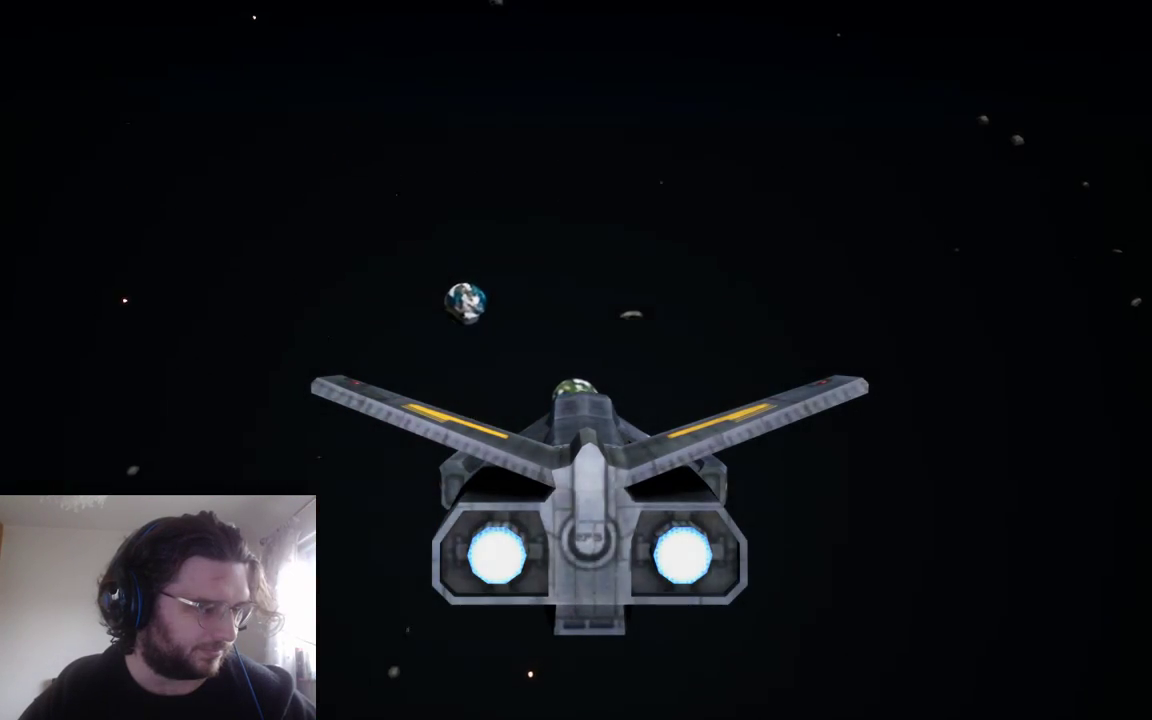
key("d")
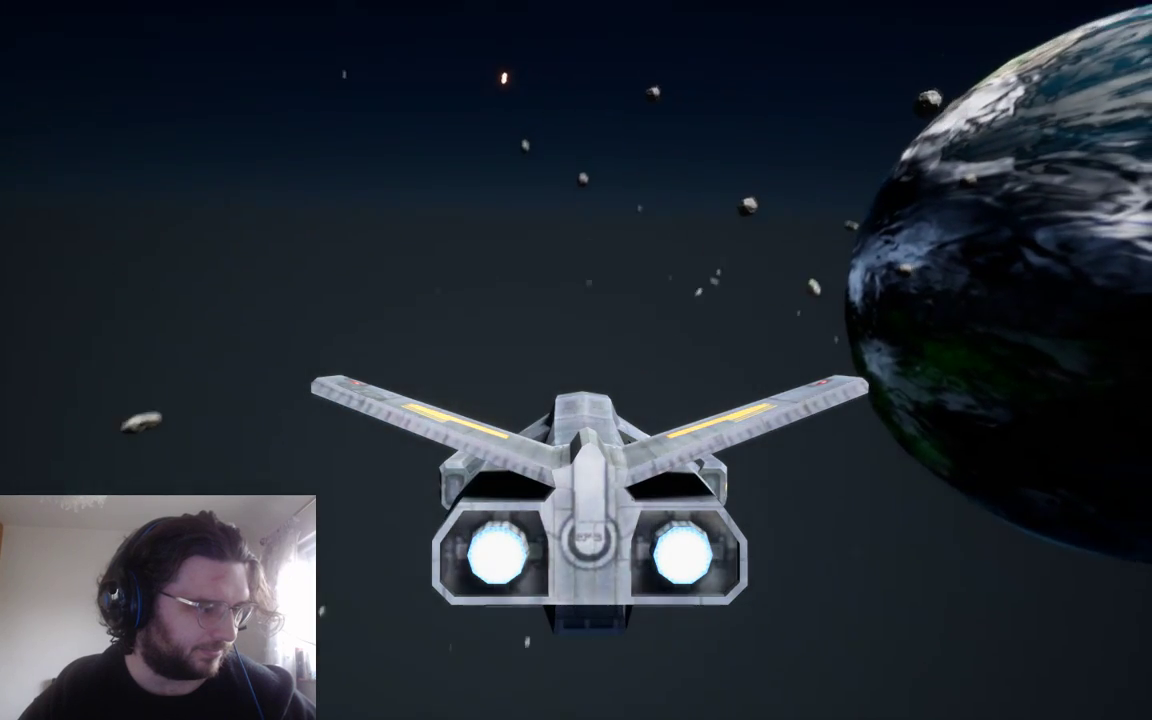
key("a")
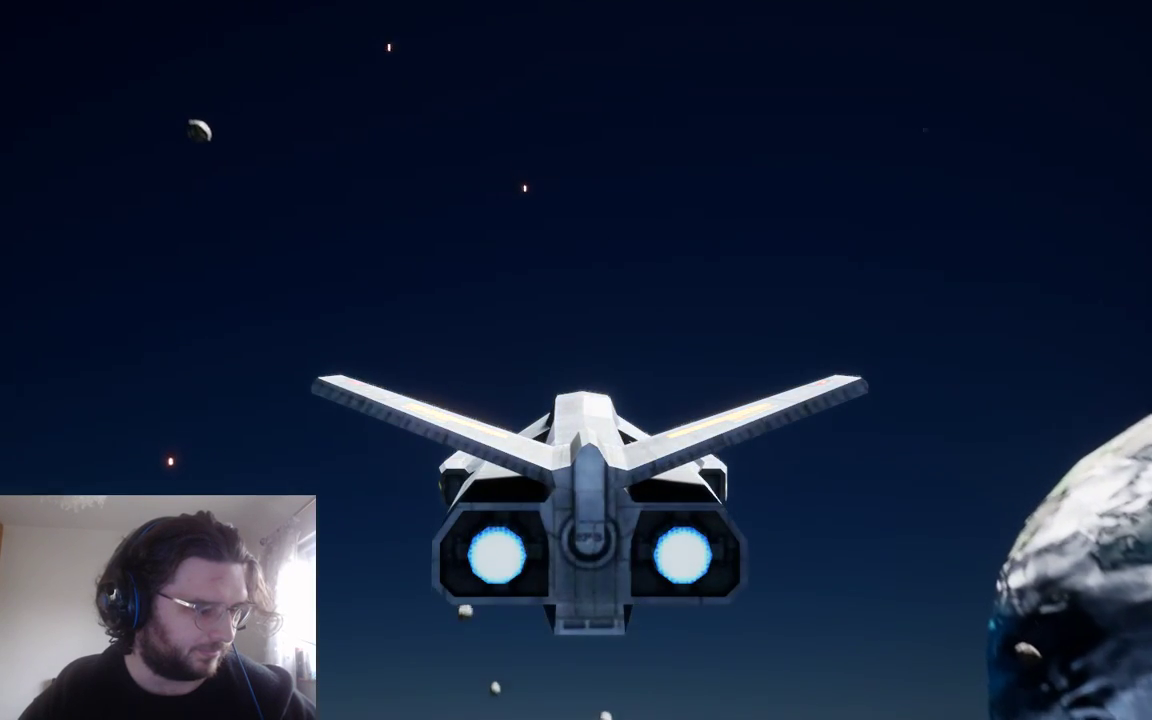
key("w")
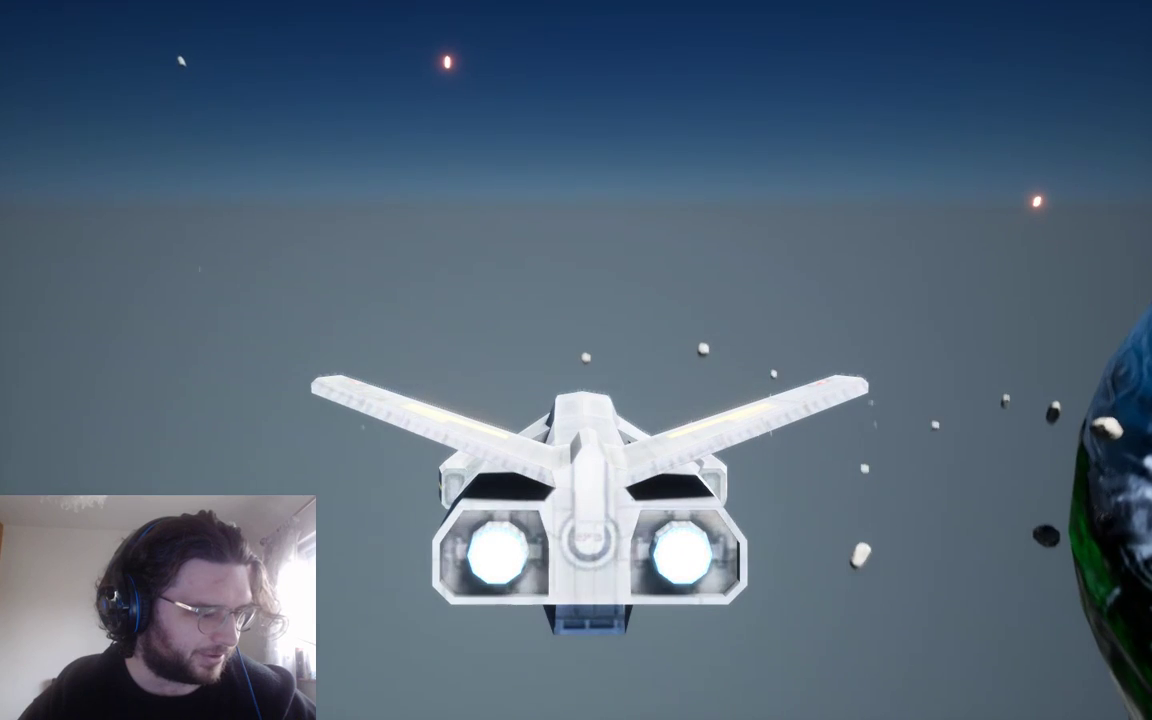
key("a")
key("s")
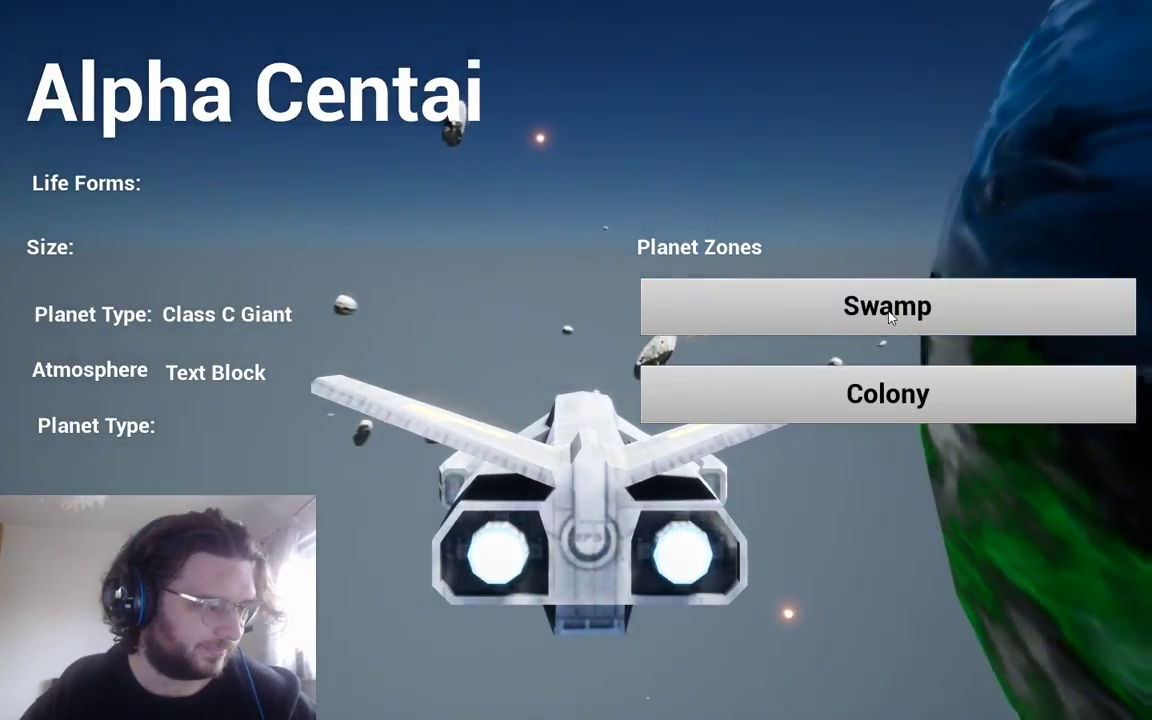
Choose the Swamp zone, then walk forward and fire at the ground
left_click(886, 310)
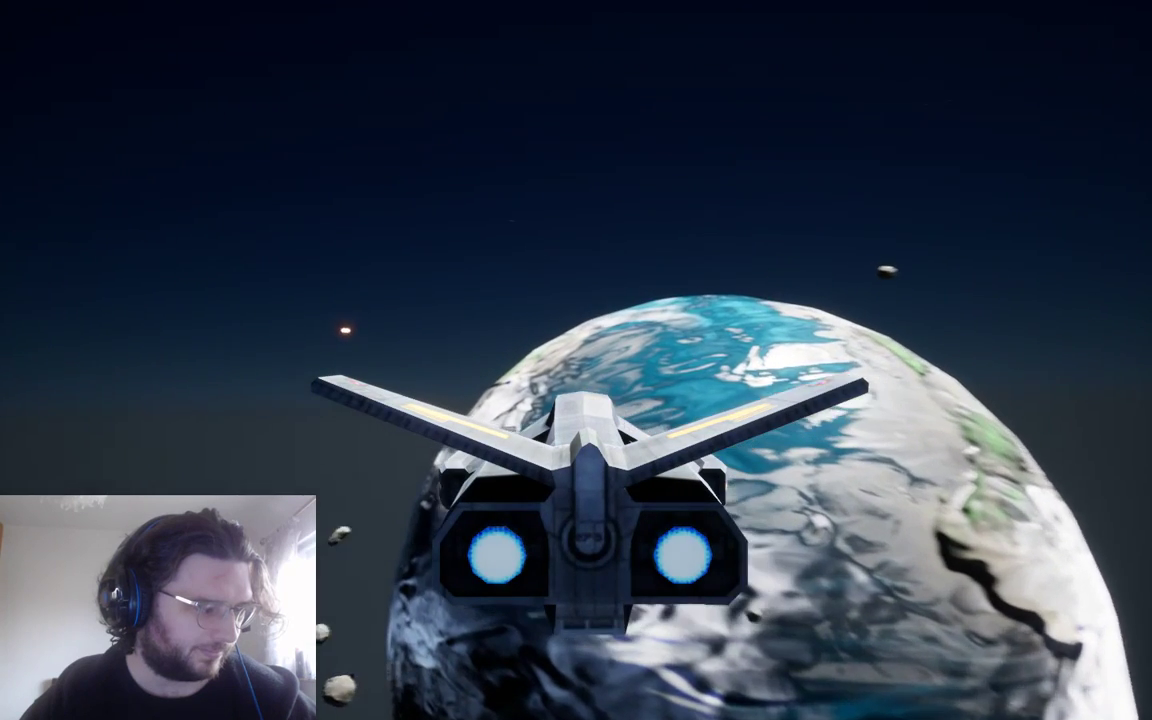
left_click(887, 313)
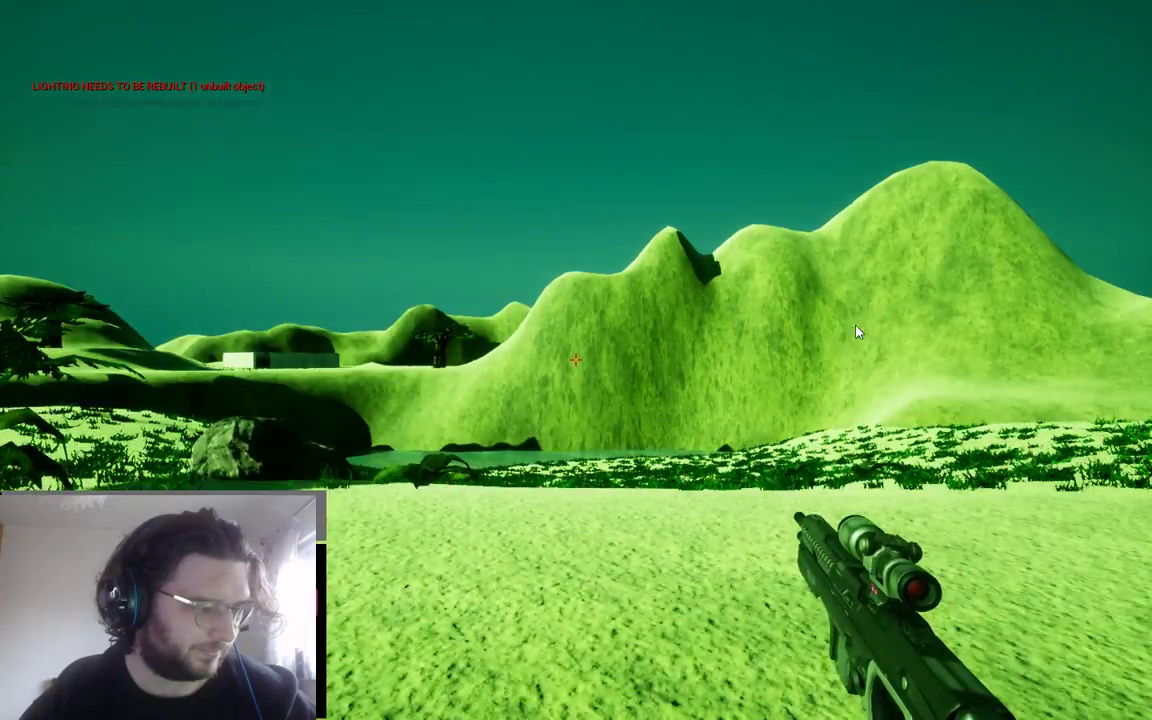
key("w")
left_click(576, 360)
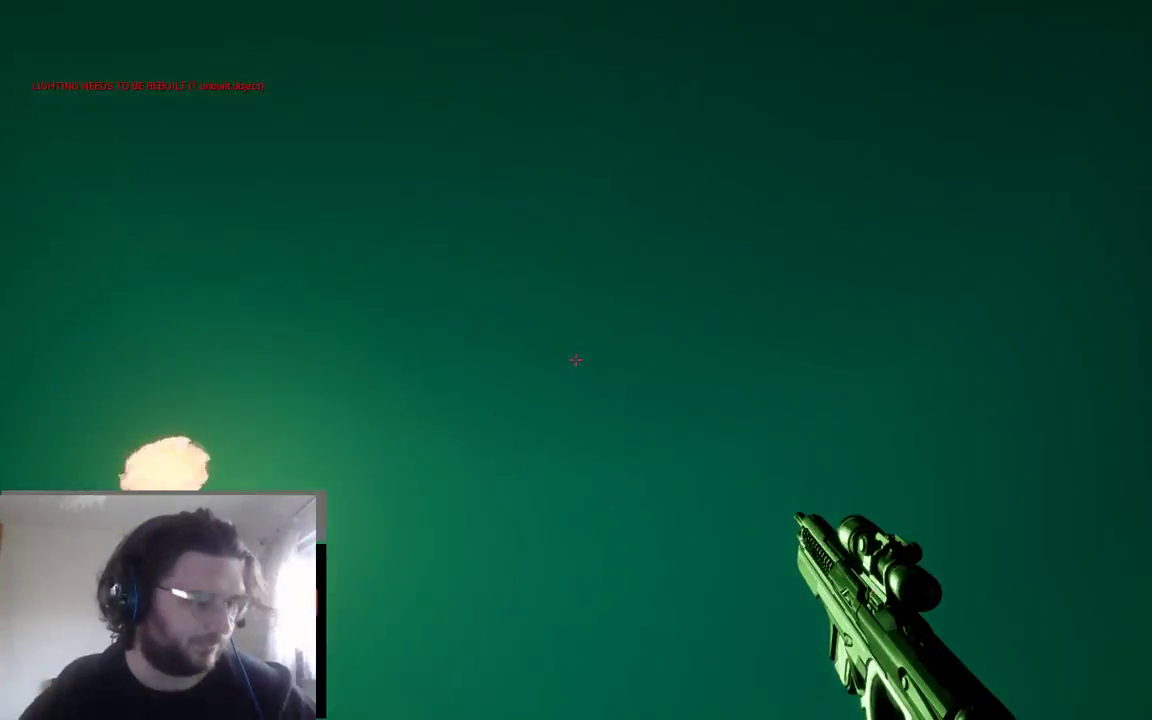
Fire toward the swamp, then walk into the open field, shooting the ground near the pyramid
left_click(576, 360)
left_click(576, 360)
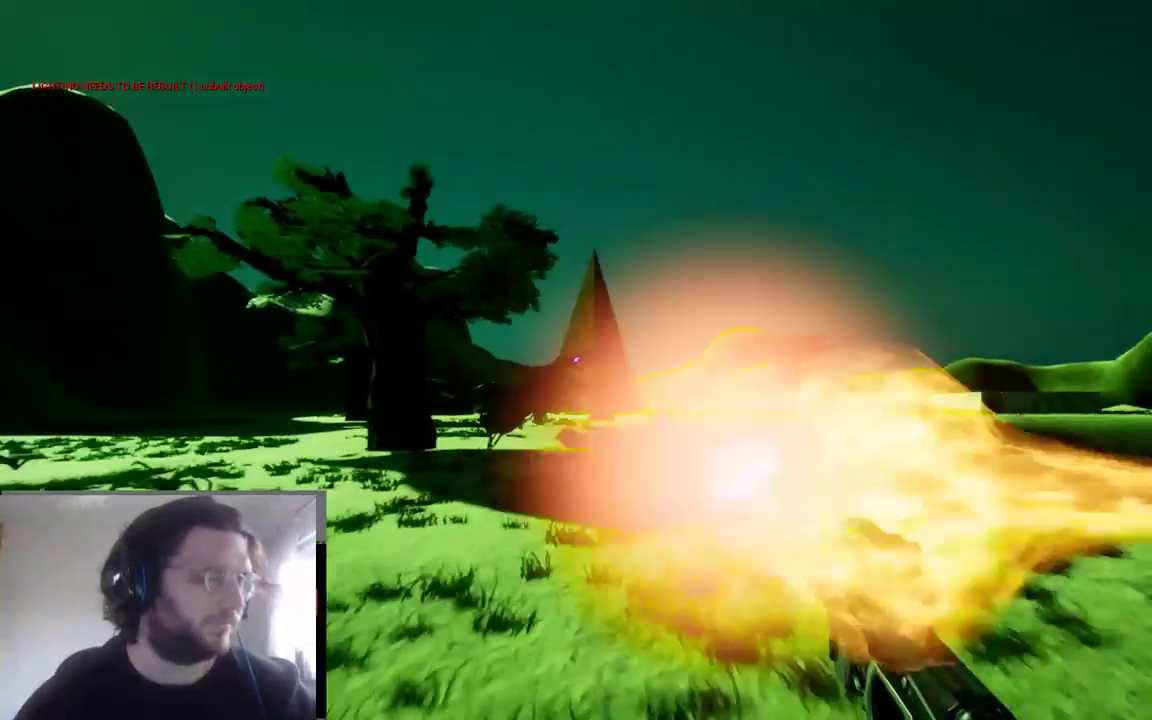
key("w")
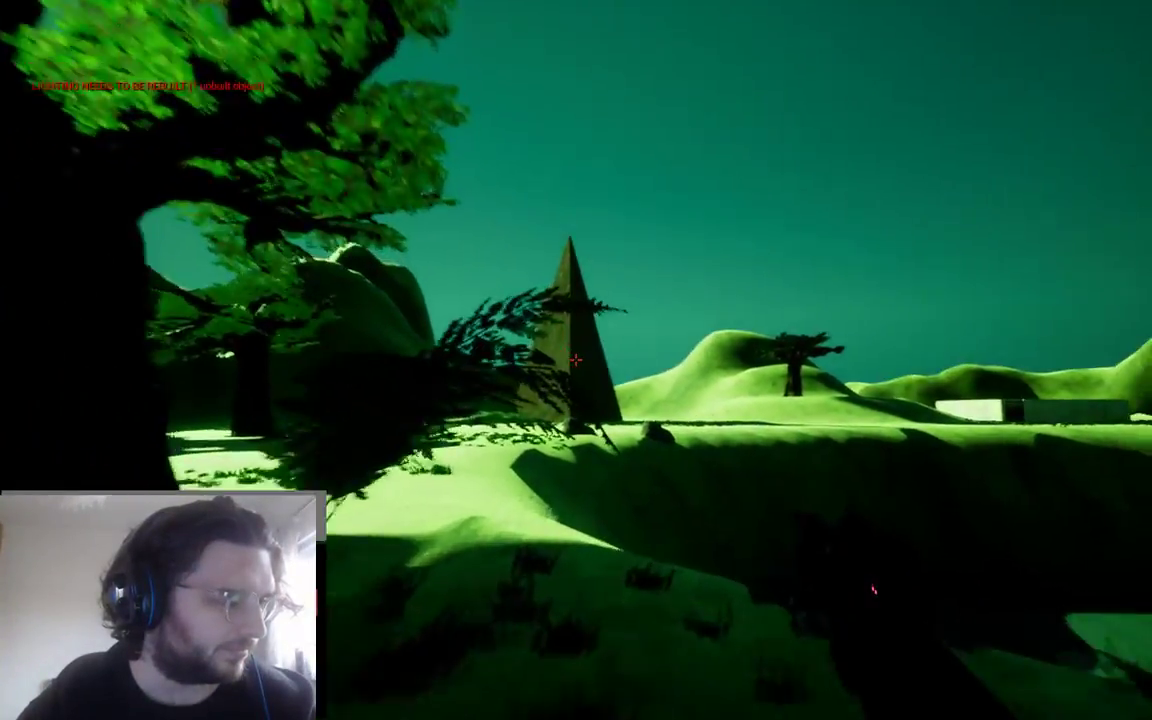
key("w")
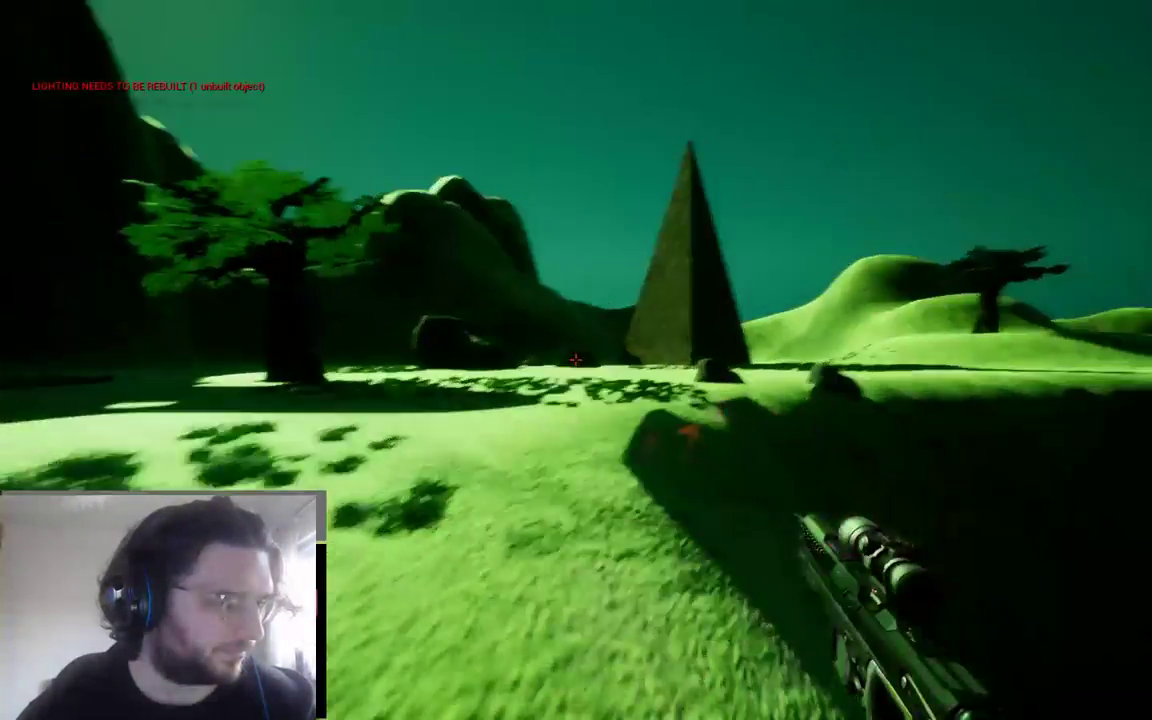
key("w")
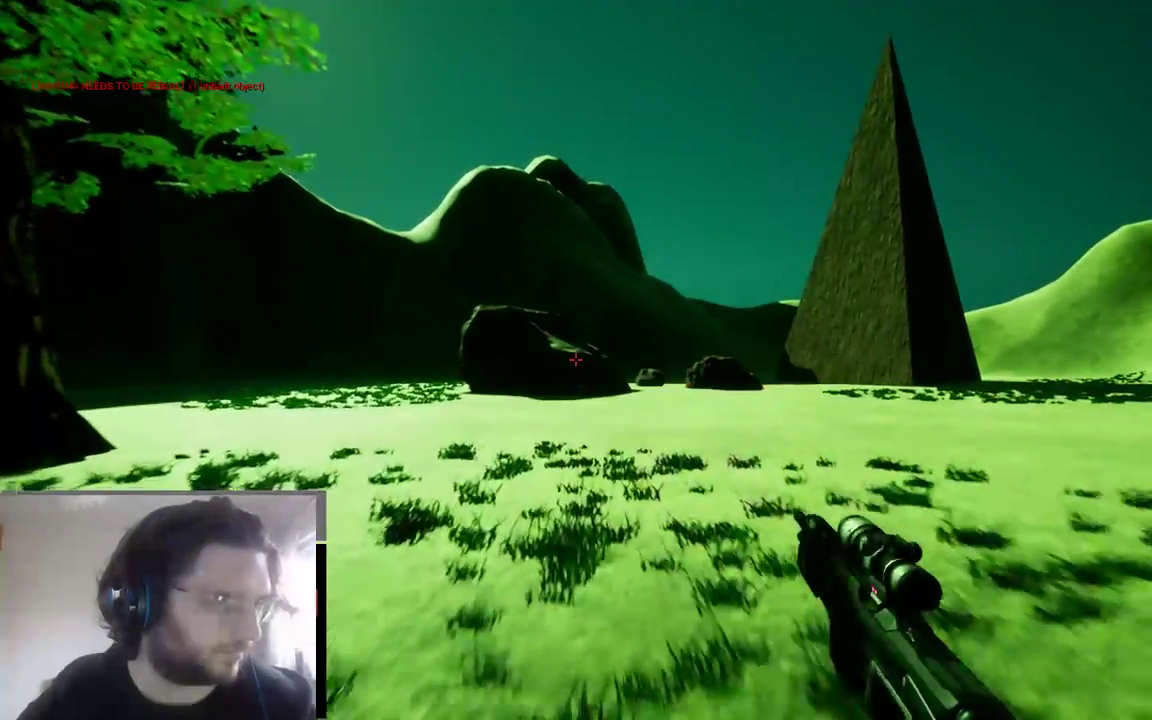
left_click(575, 360)
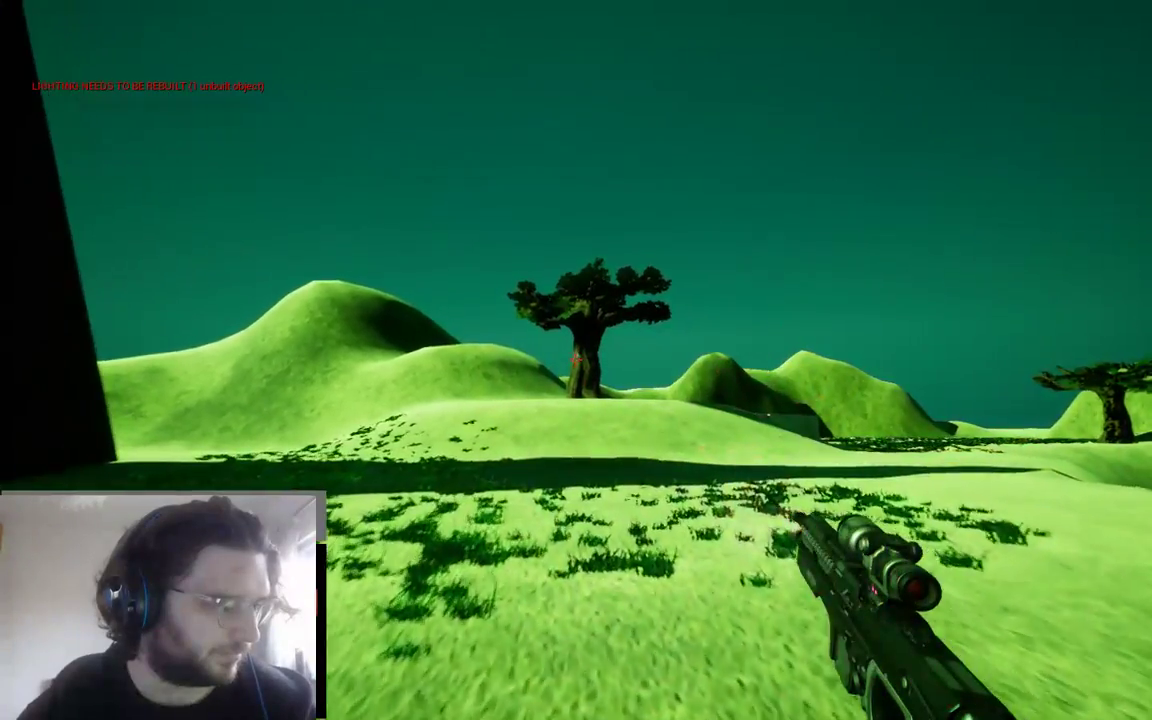
left_click(576, 360)
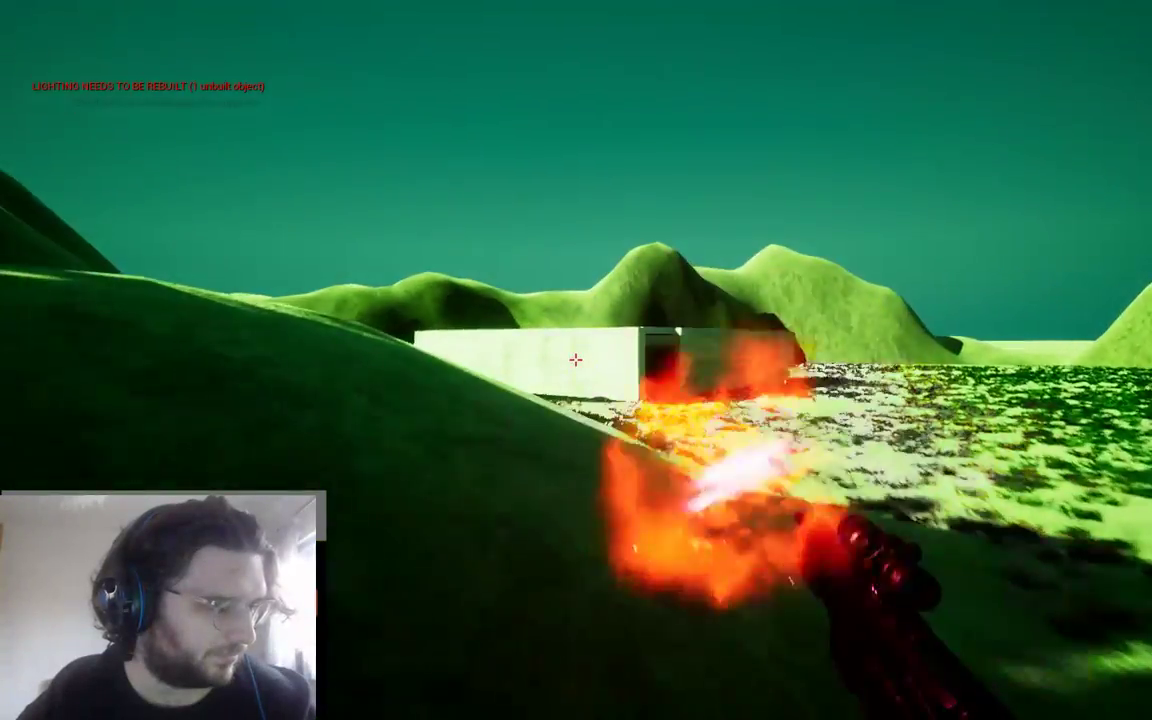
left_click(576, 360)
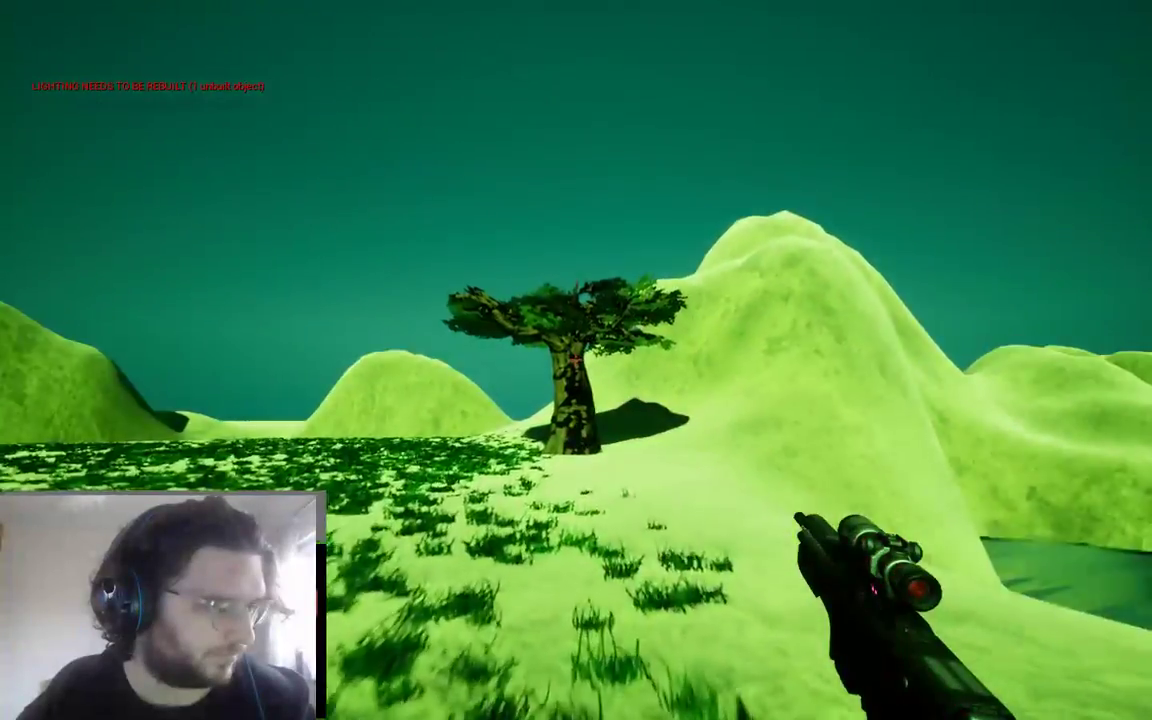
Walk down to the lake and across the water, firing over it
key("w")
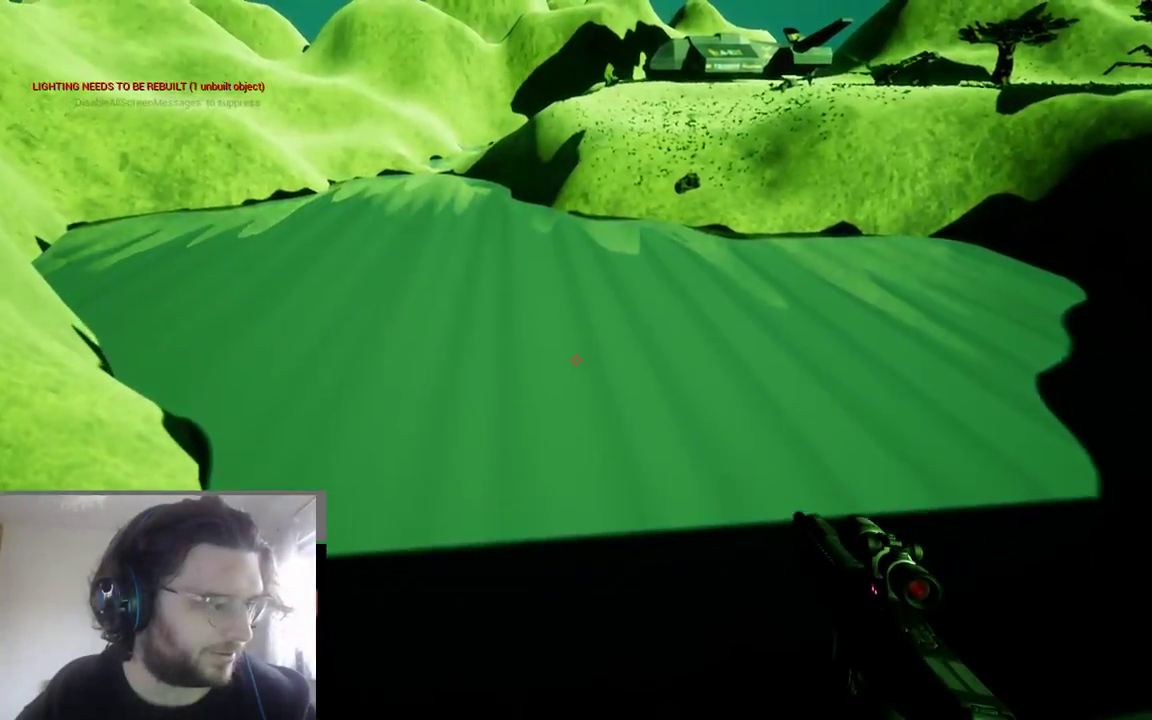
key("w")
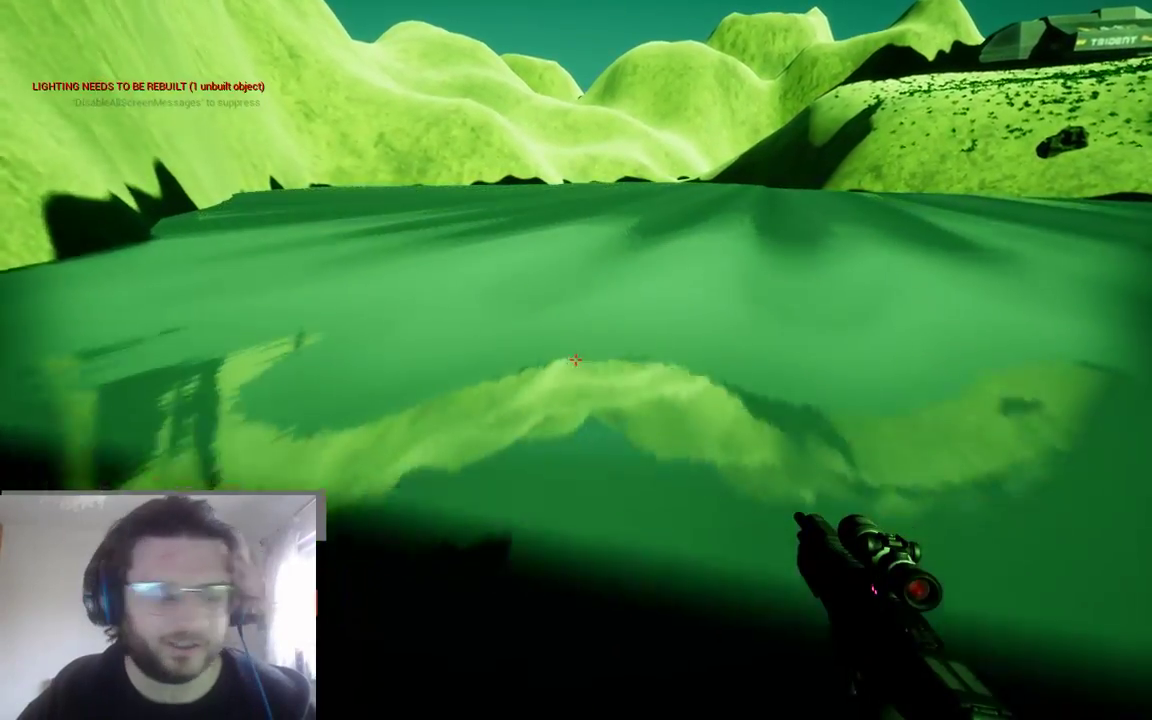
key("w")
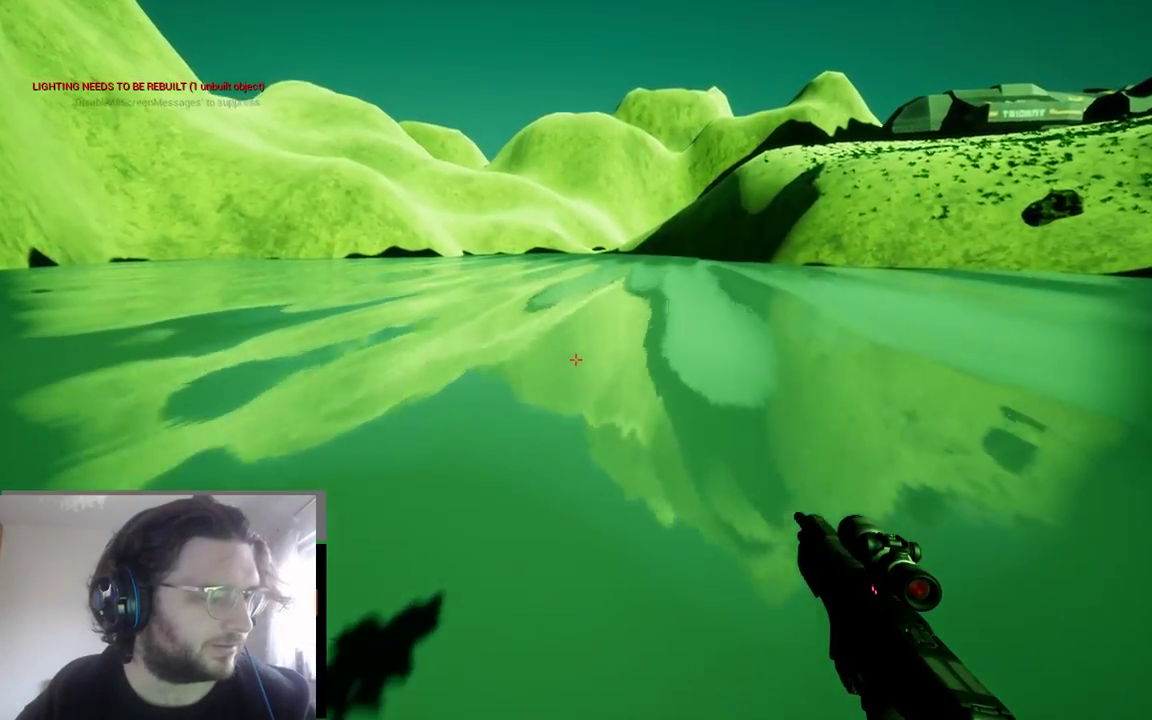
key("w")
key("w")
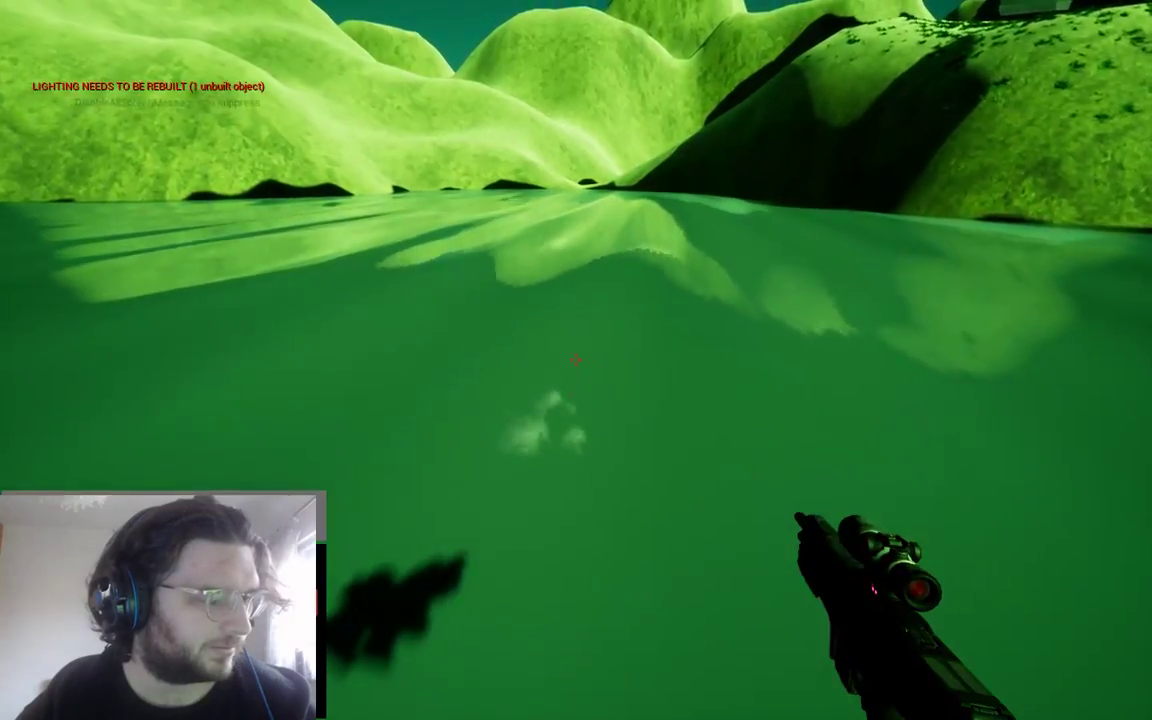
left_click(576, 360)
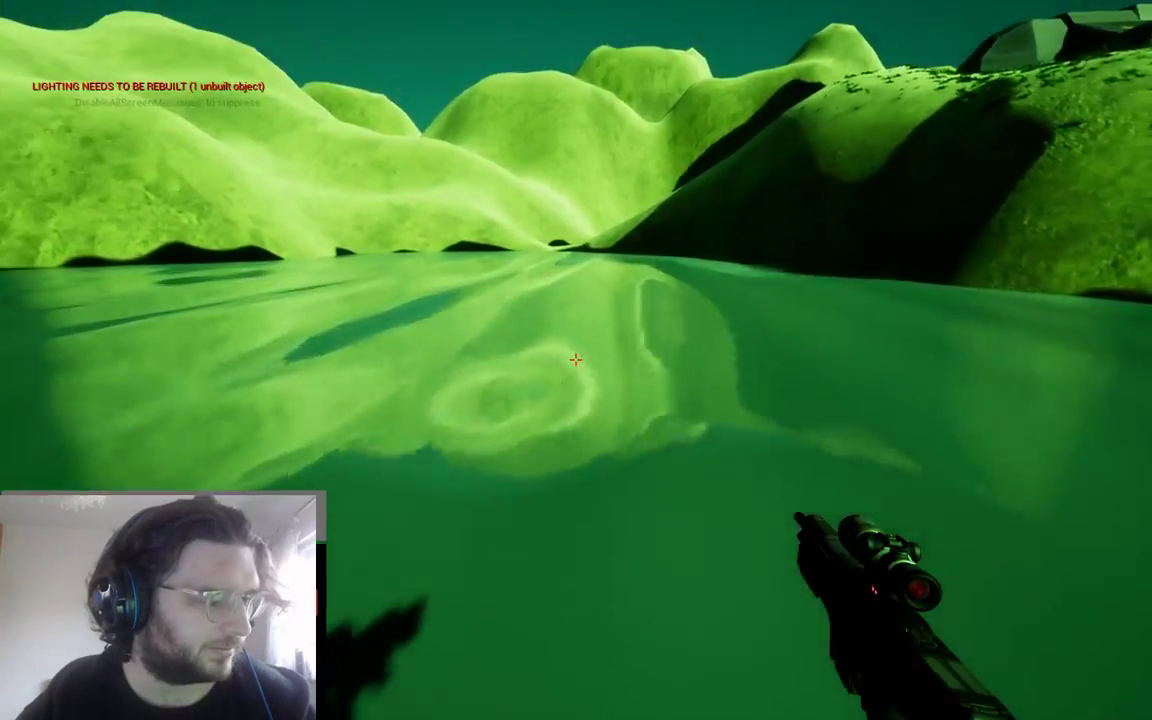
key("w")
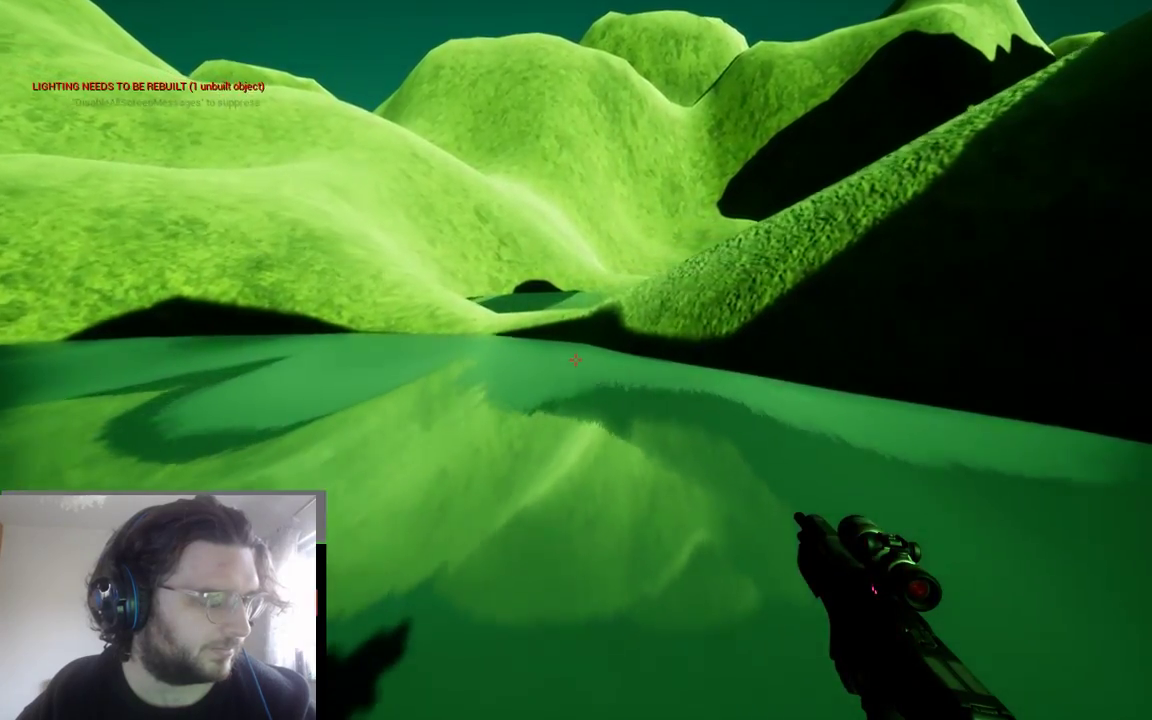
left_click(576, 360)
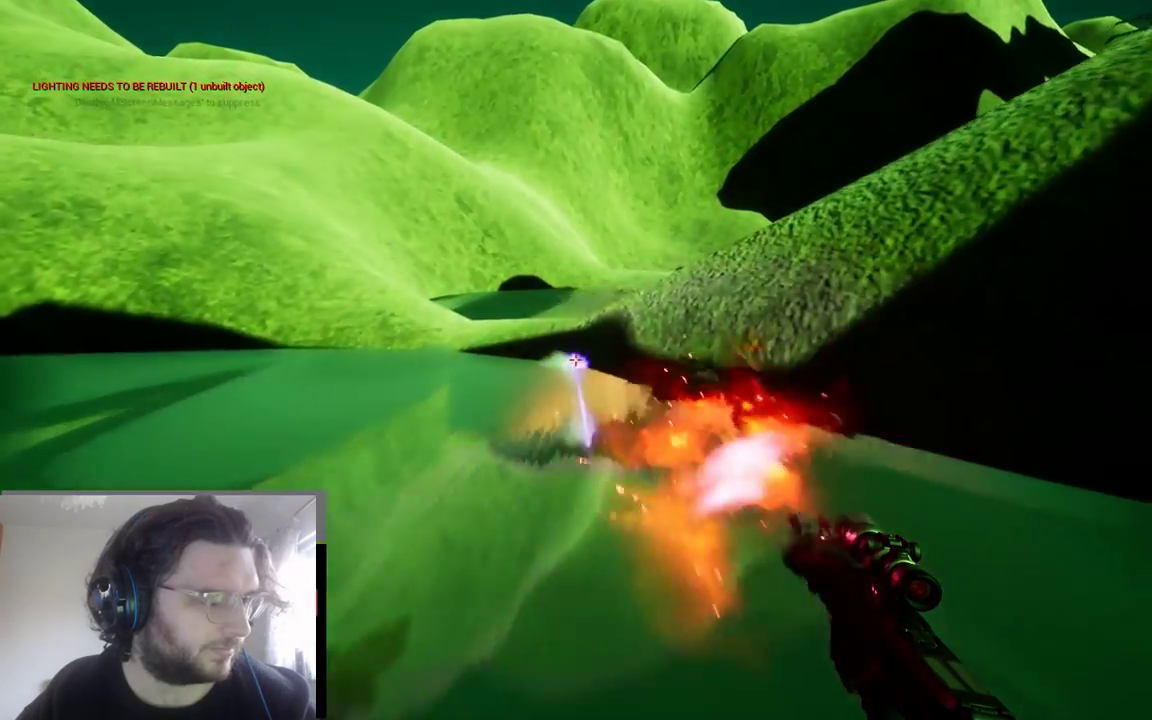
left_click(576, 360)
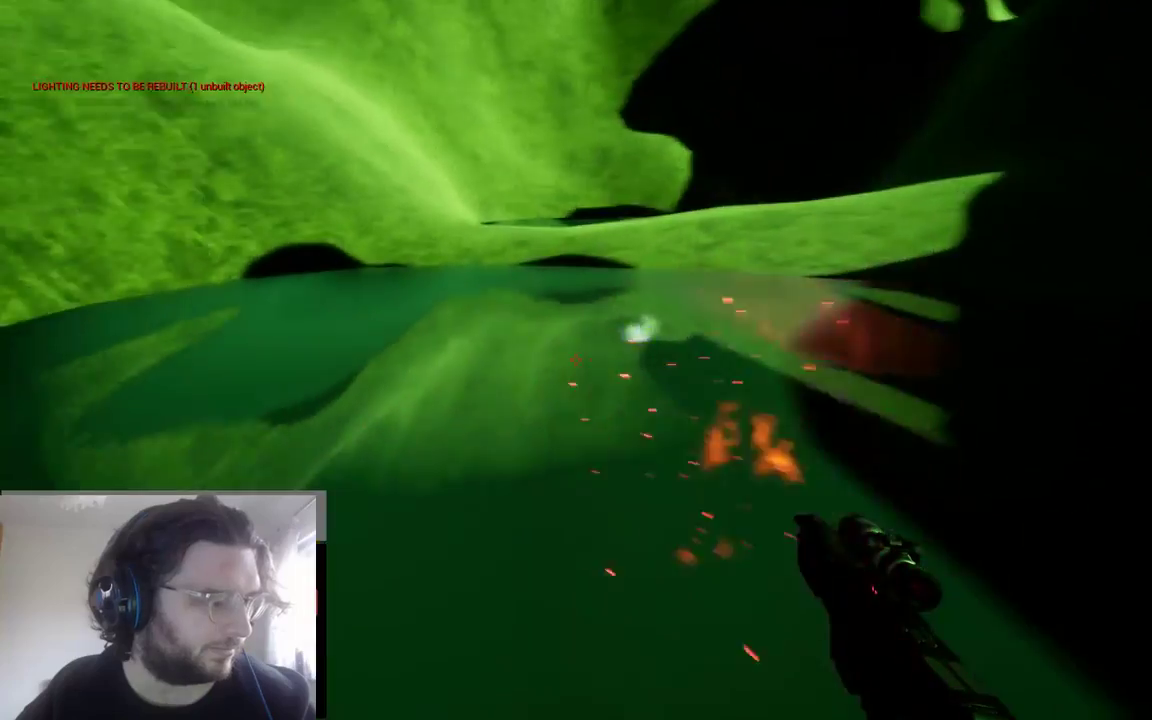
Fire repeatedly at the hillside, then fire once more before heading to the ship
left_click(576, 360)
left_click(576, 360)
left_click(576, 360)
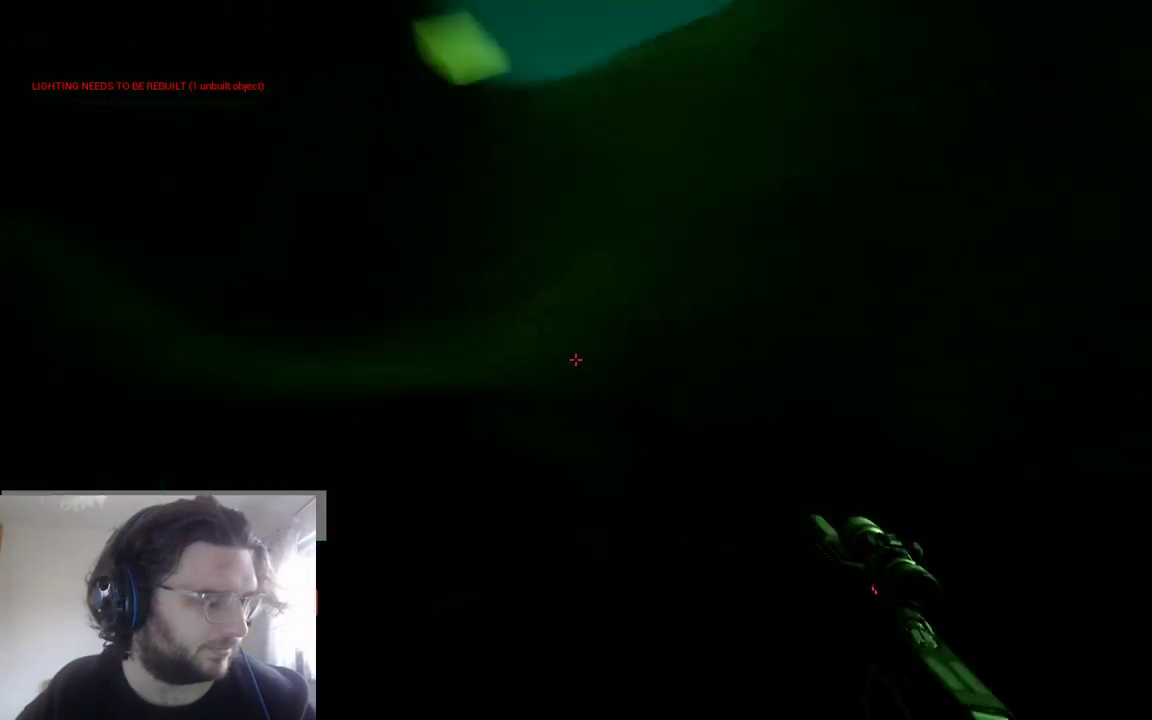
left_click(576, 360)
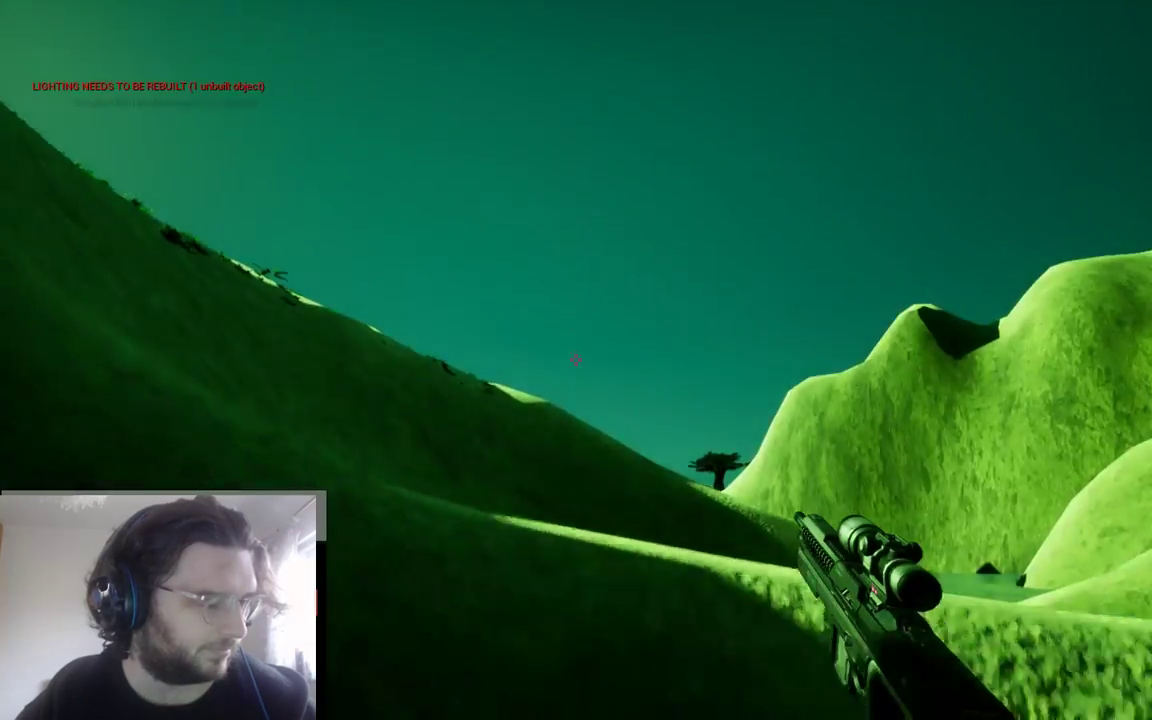
left_click(576, 360)
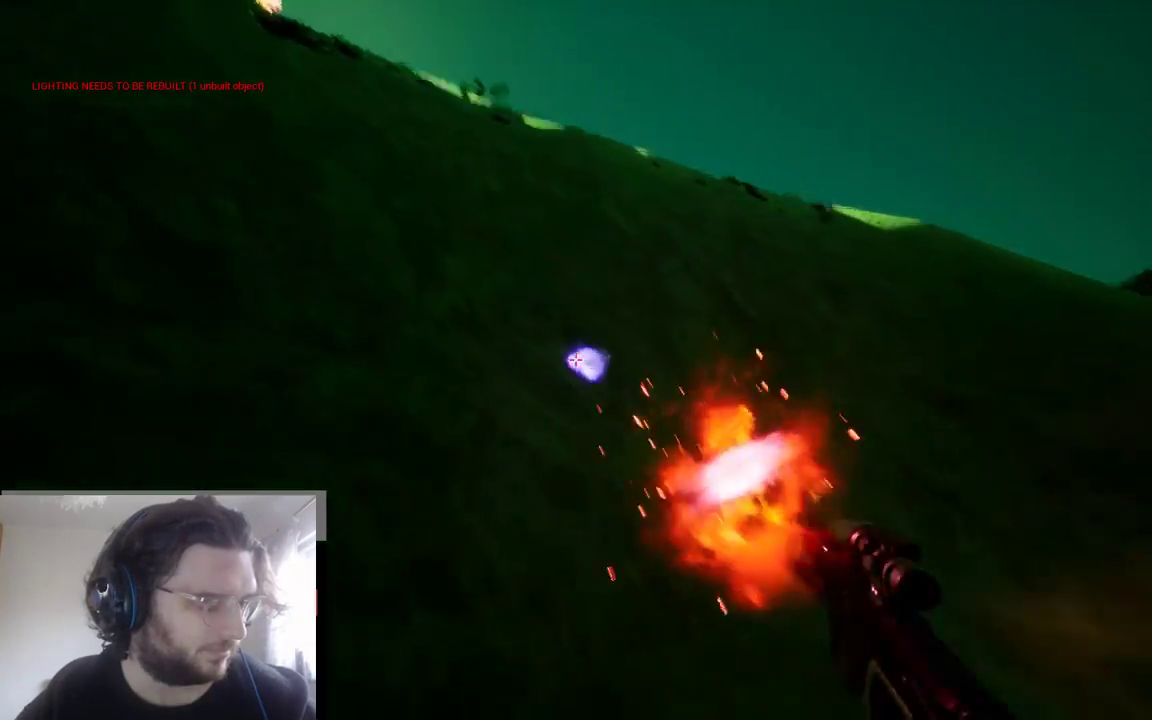
left_click(576, 360)
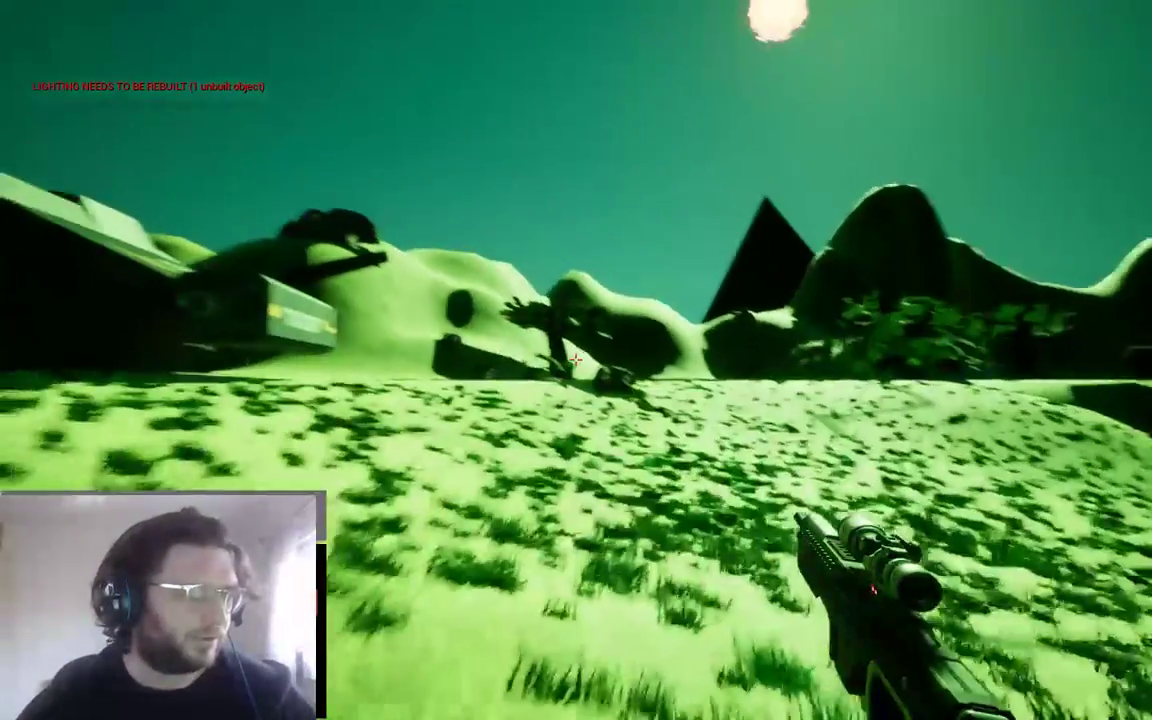
left_click(576, 360)
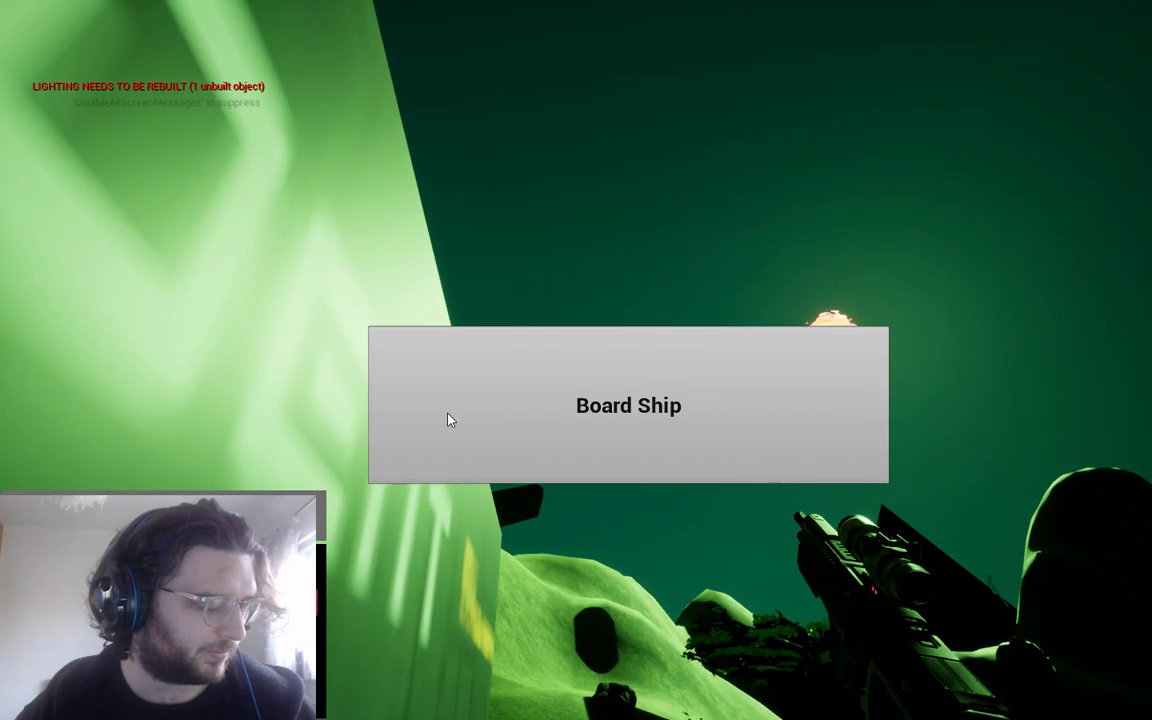
Board the Trident ship to leave the swamp for space
left_click(448, 418)
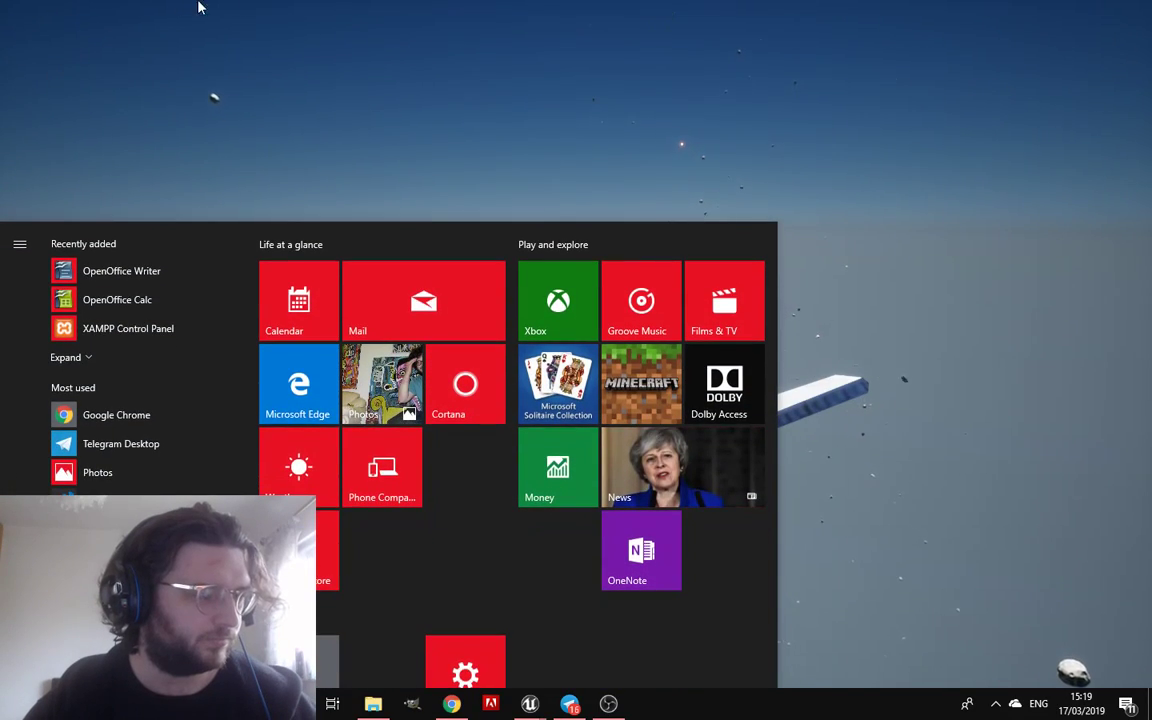
Refocus the game and steer the ship with W and S until it reaches Alpha Centai
left_click(198, 8)
key("w")
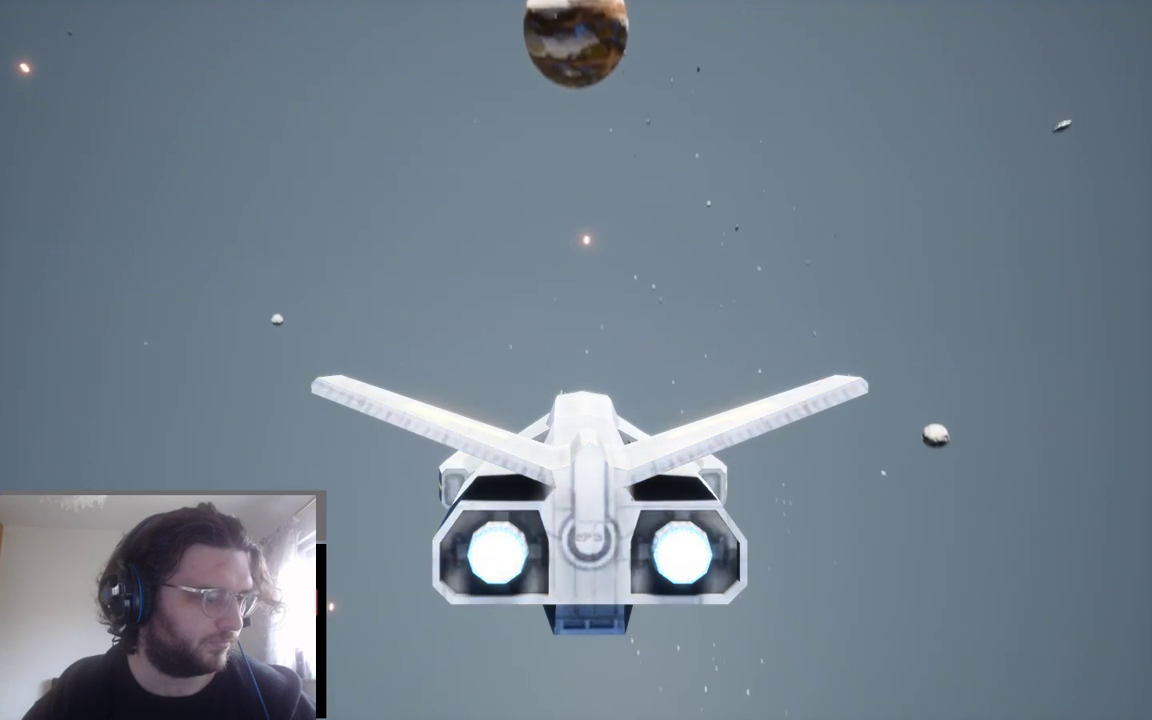
key("s")
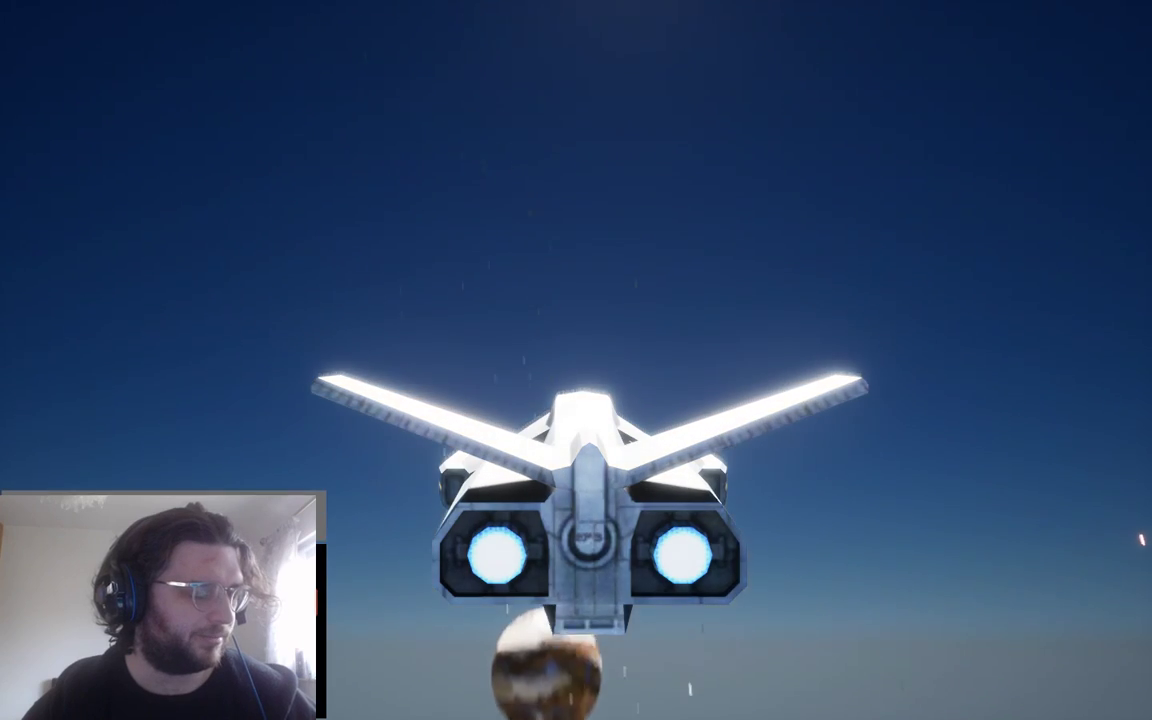
key("s")
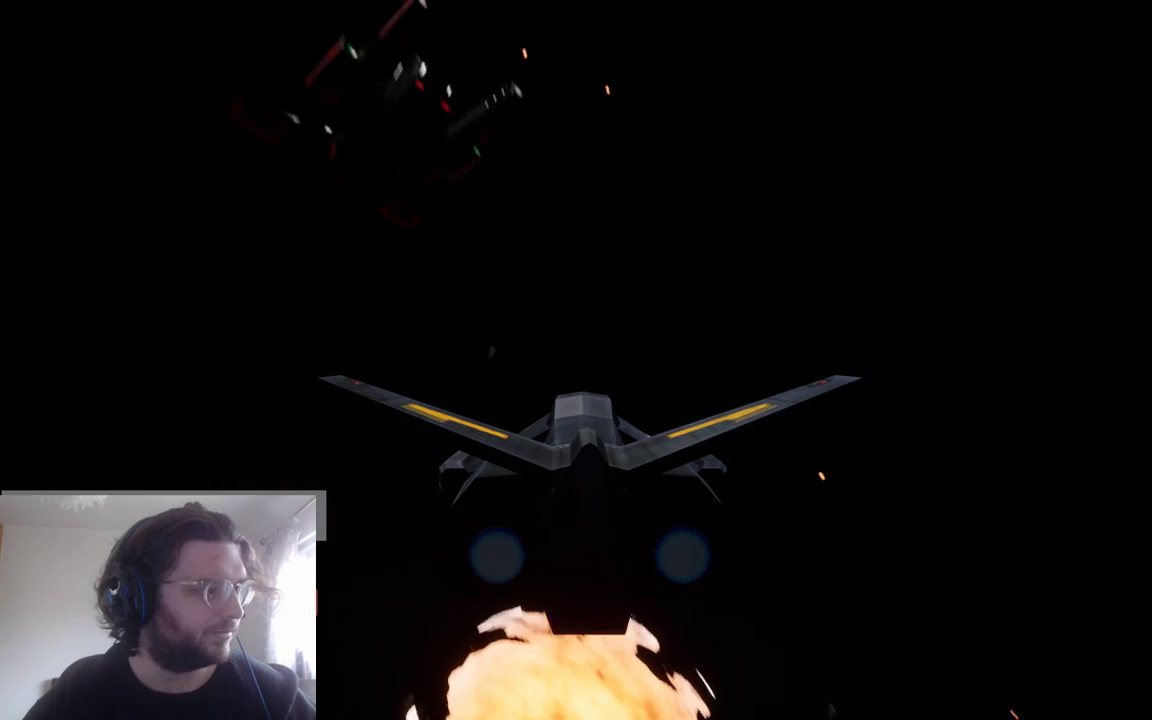
key("super")
key("super")
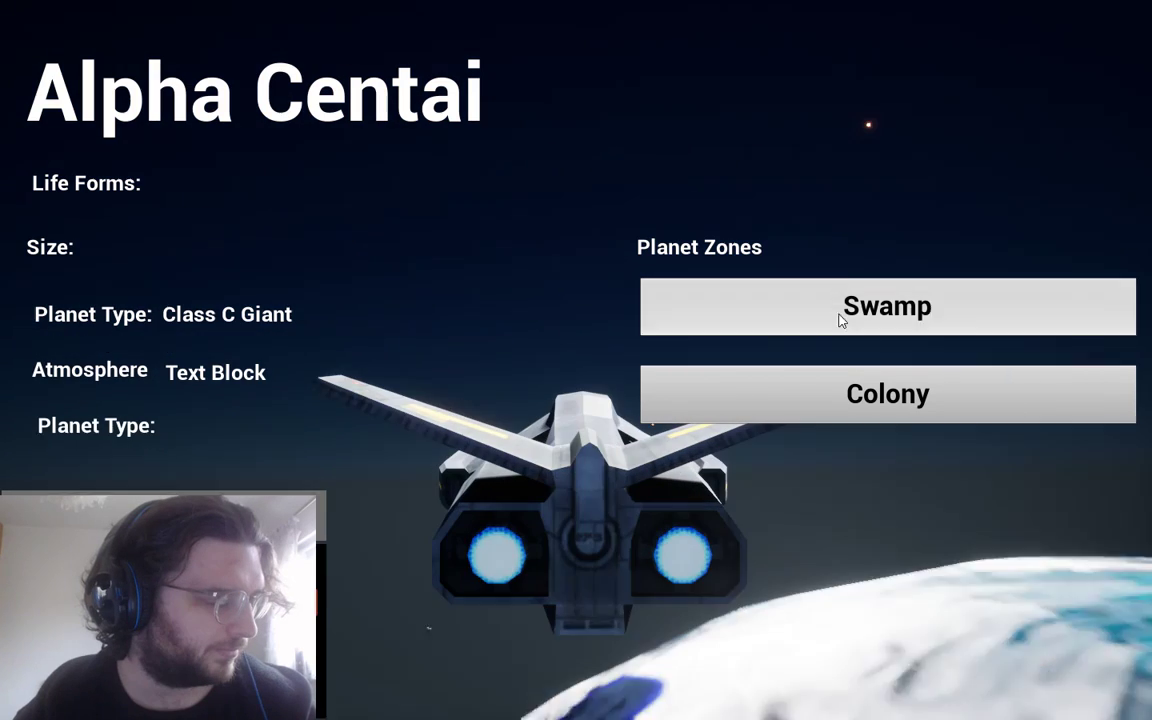
Pick the Swamp planet zone to land back in the swamp level
left_click(838, 318)
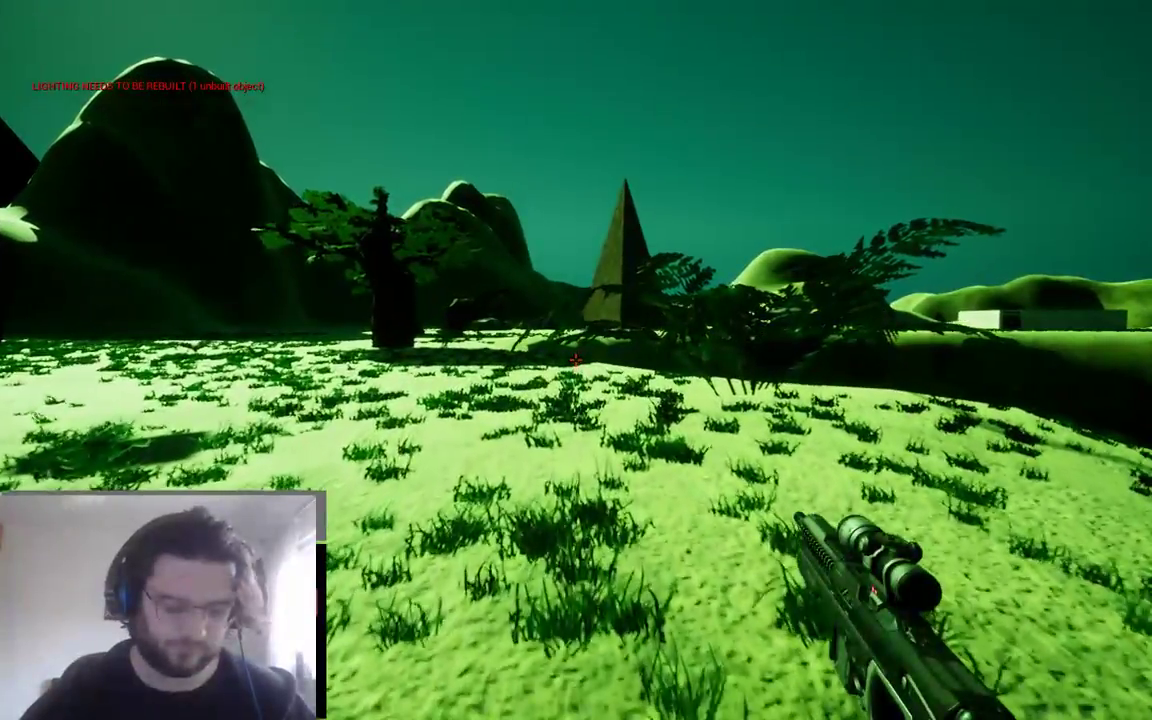
Fire the rifle and walk across the grass toward the pillar and pyramid
left_click(576, 358)
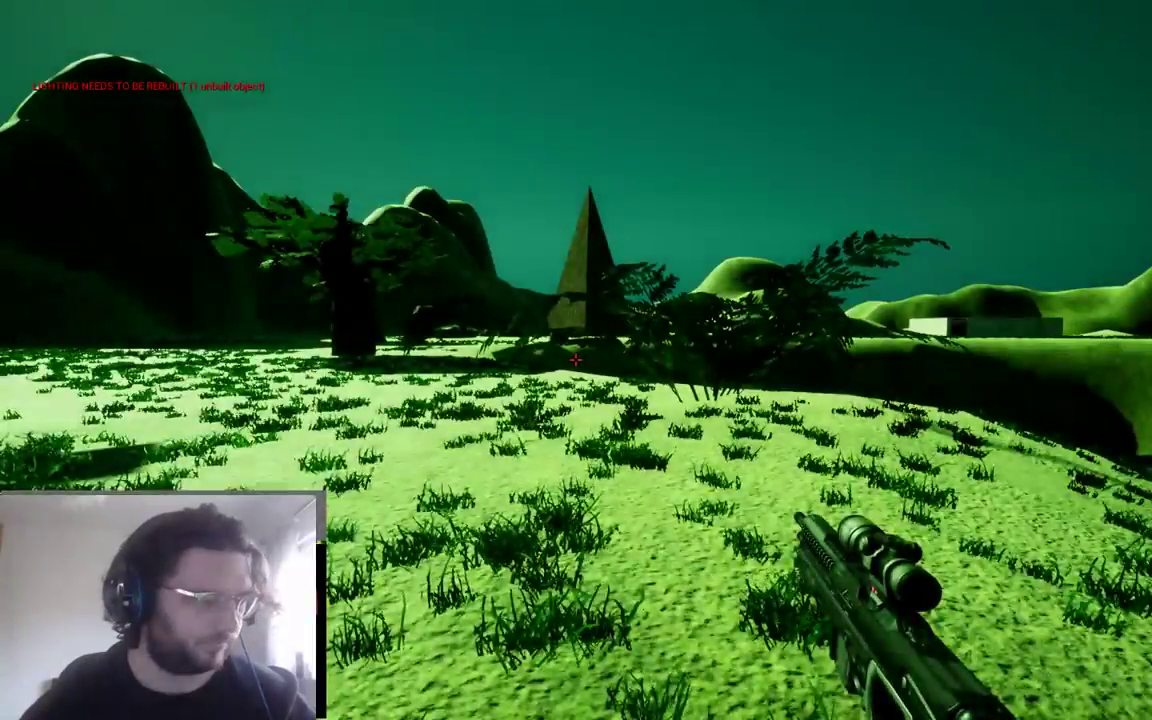
key("w")
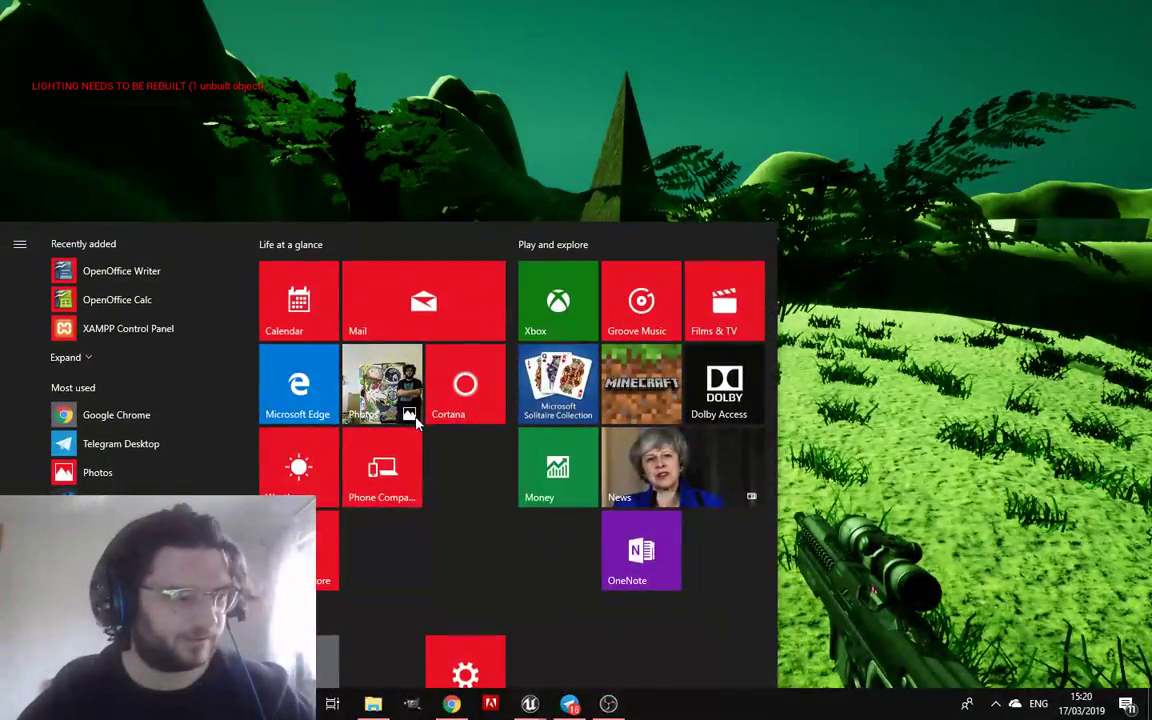
left_click(841, 185)
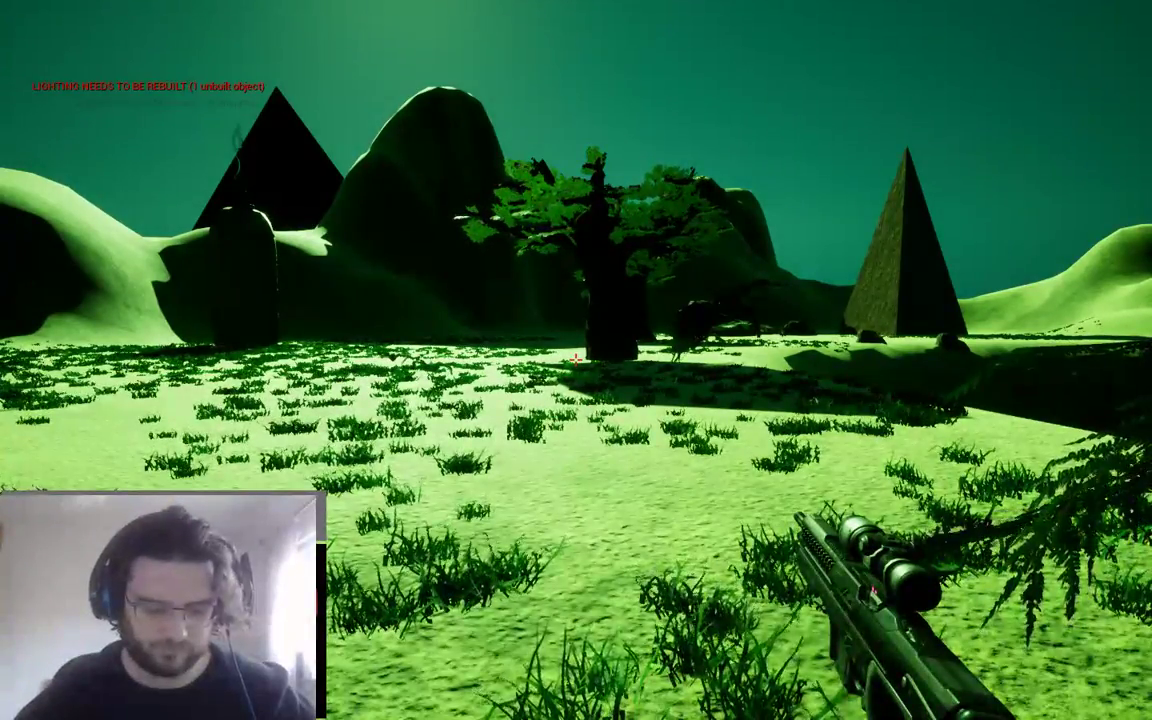
left_click(576, 358)
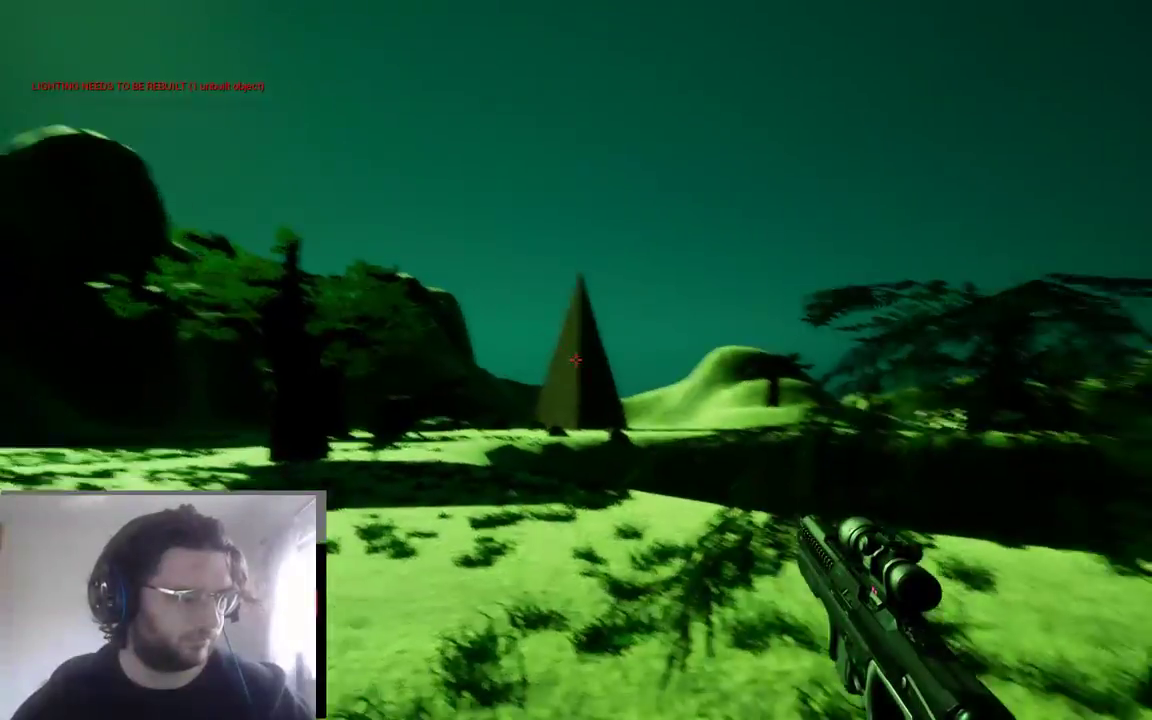
left_click(576, 358)
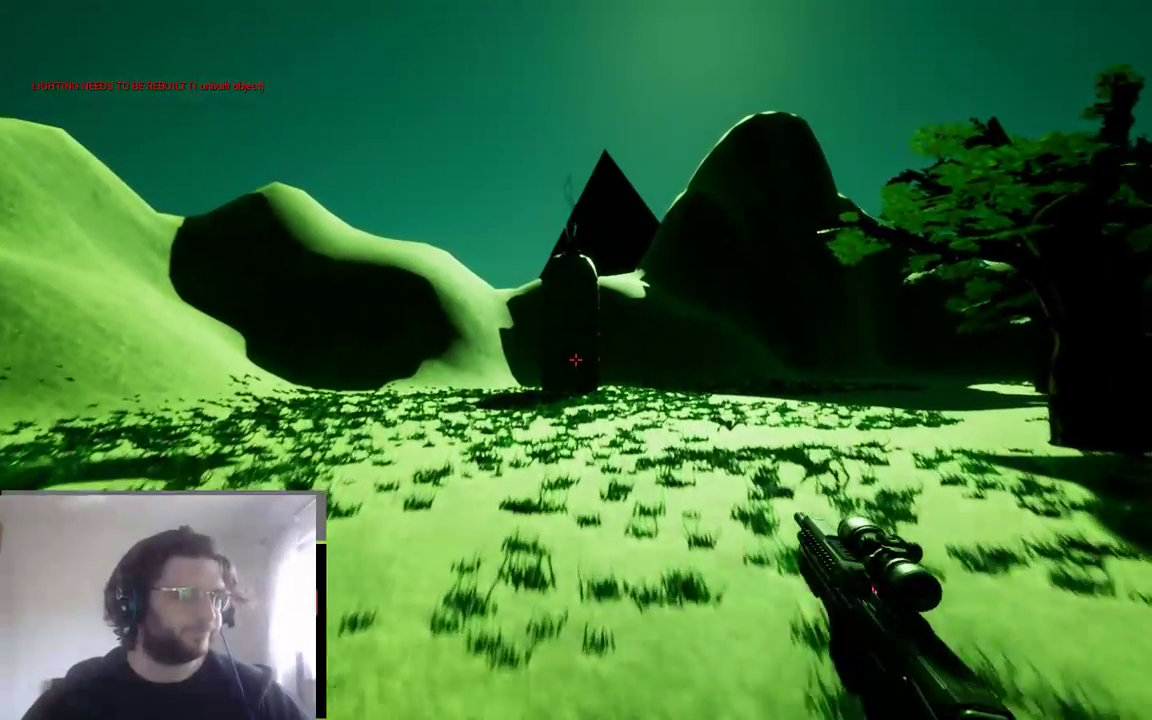
key("w")
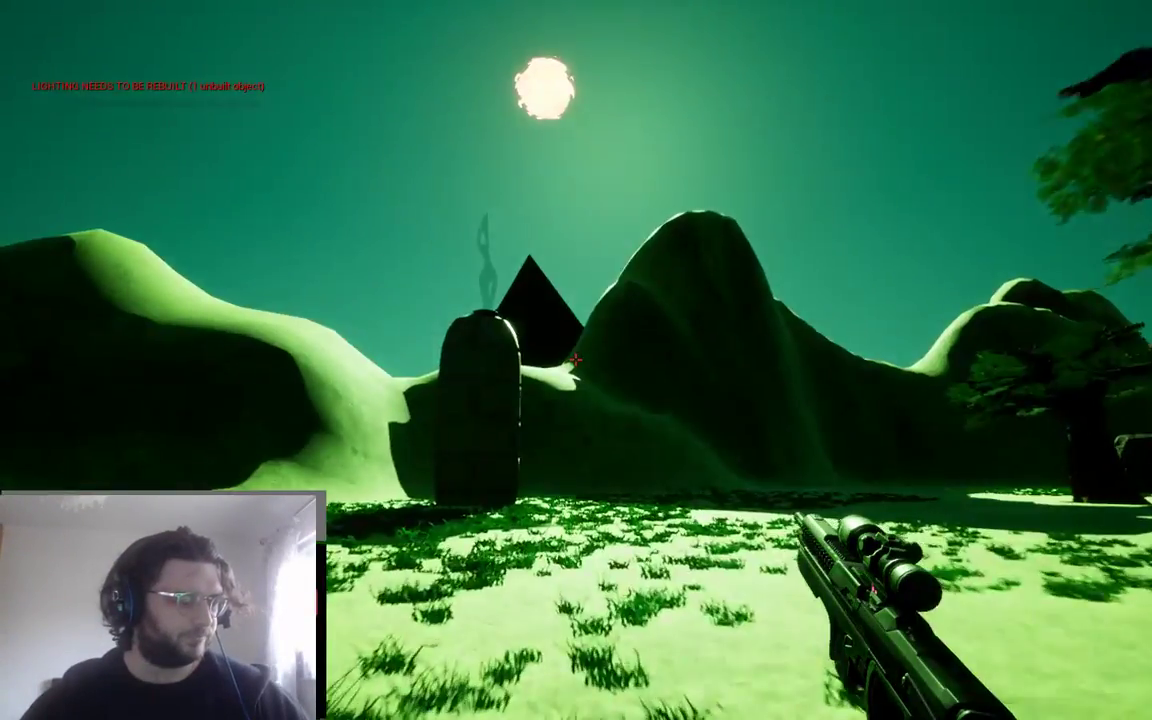
key("w")
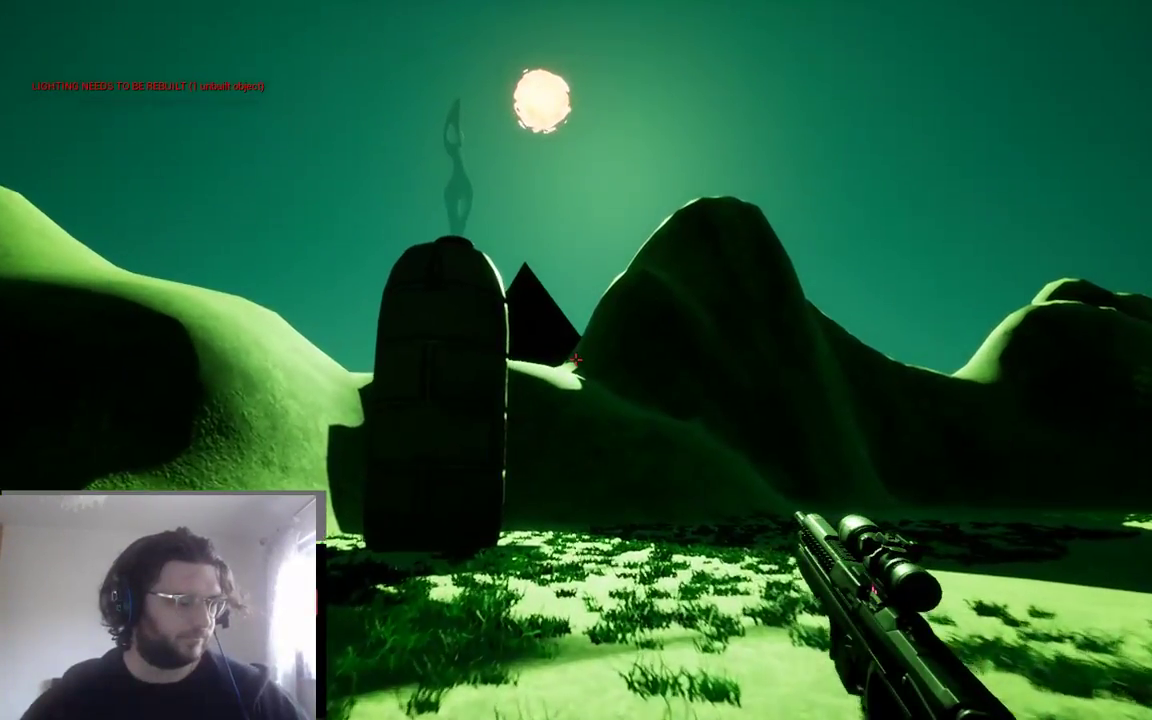
Sidestep past the pillar, climb to the black pyramid, and fire repeatedly at it
key("d")
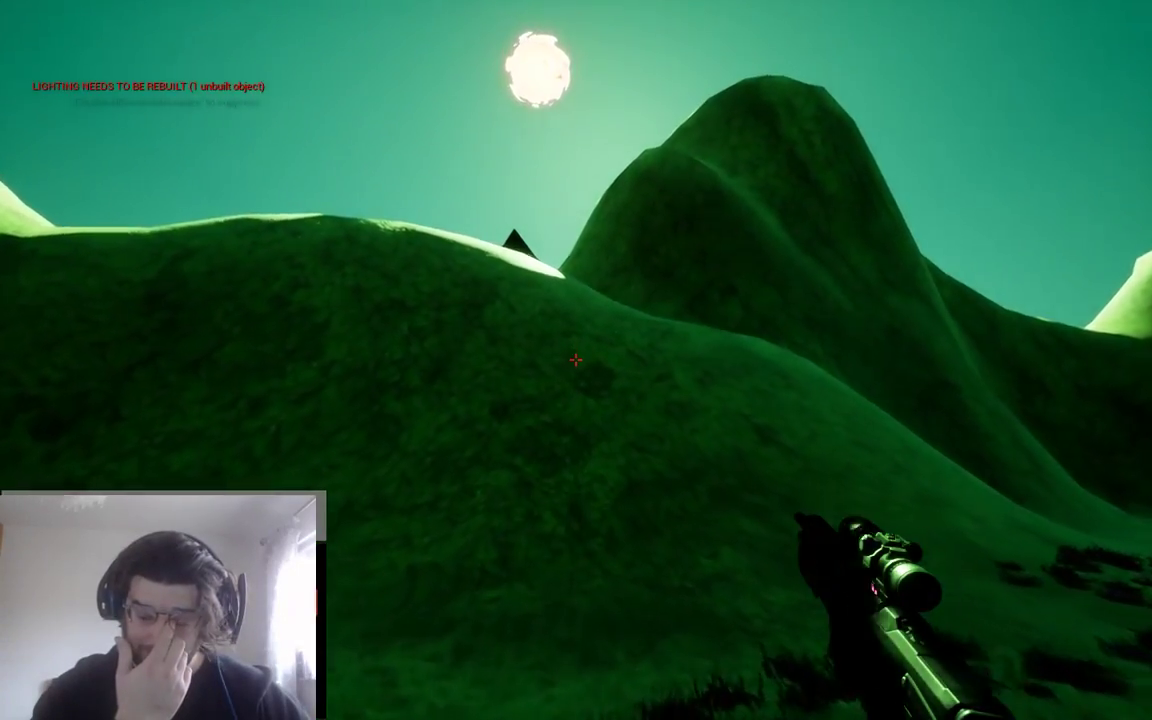
key("w")
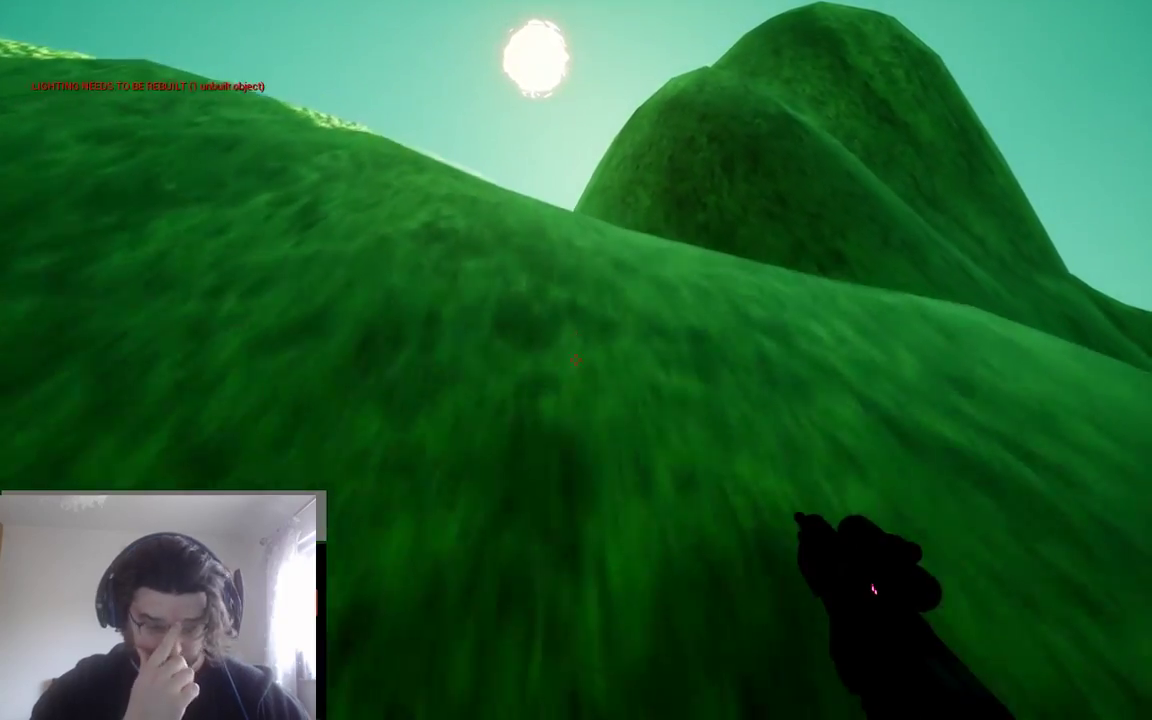
key("w")
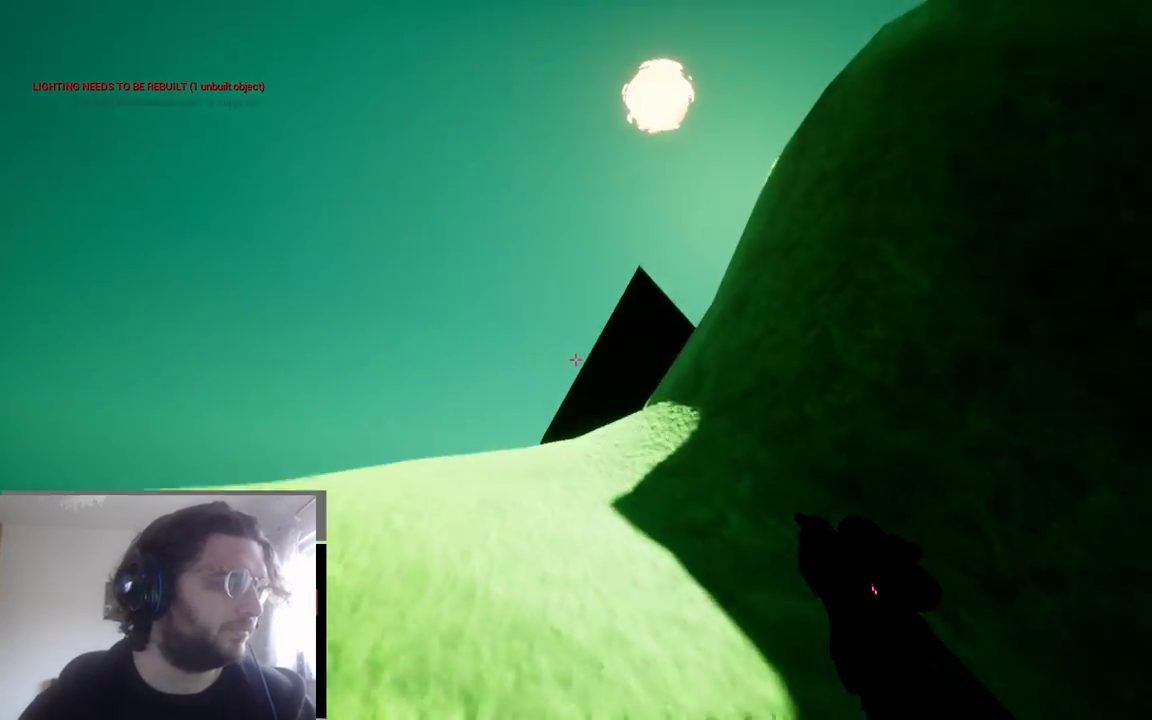
key("w")
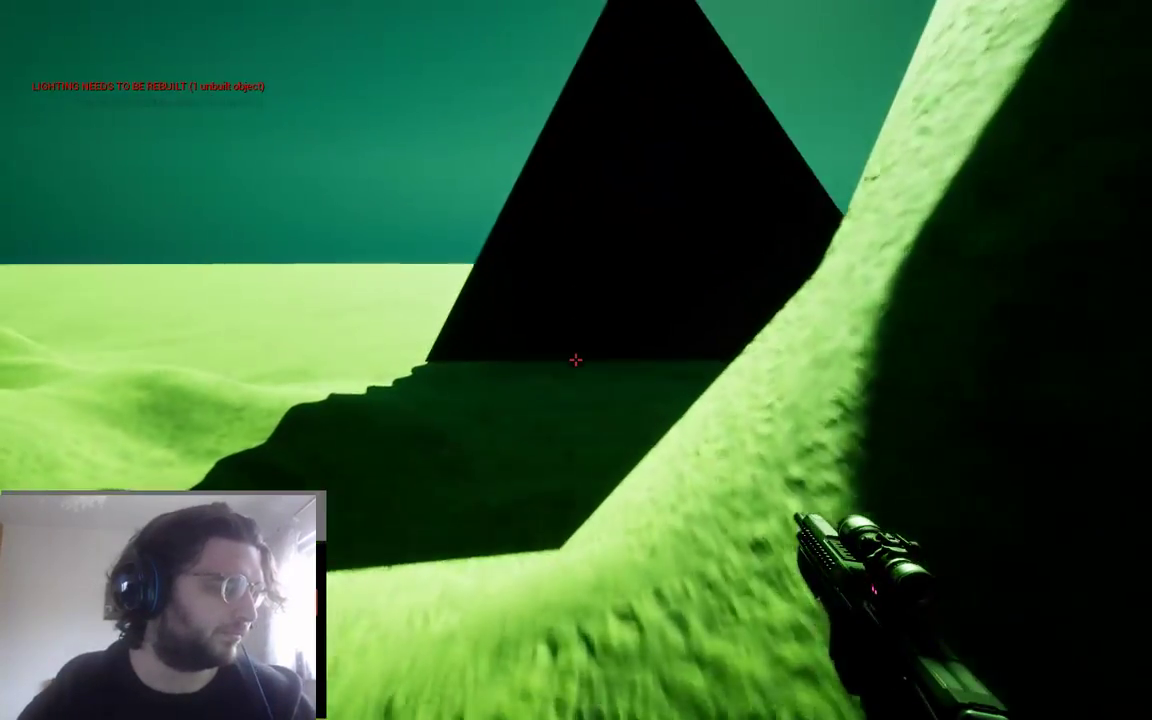
key("w")
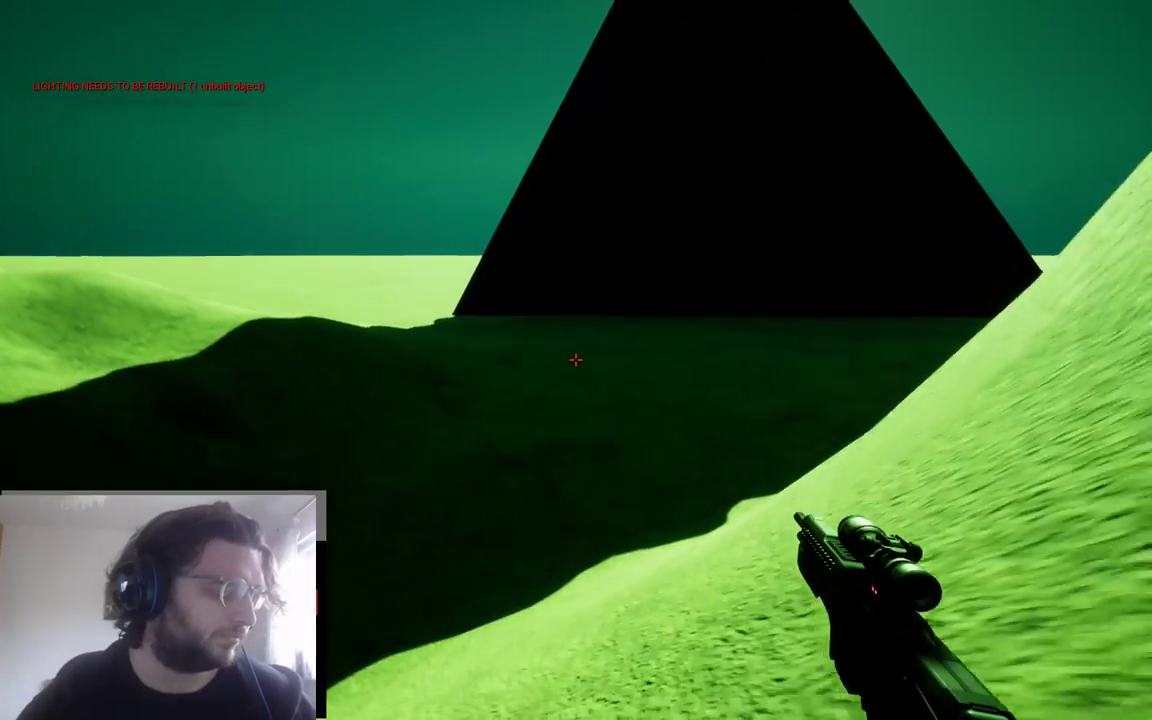
left_click(576, 360)
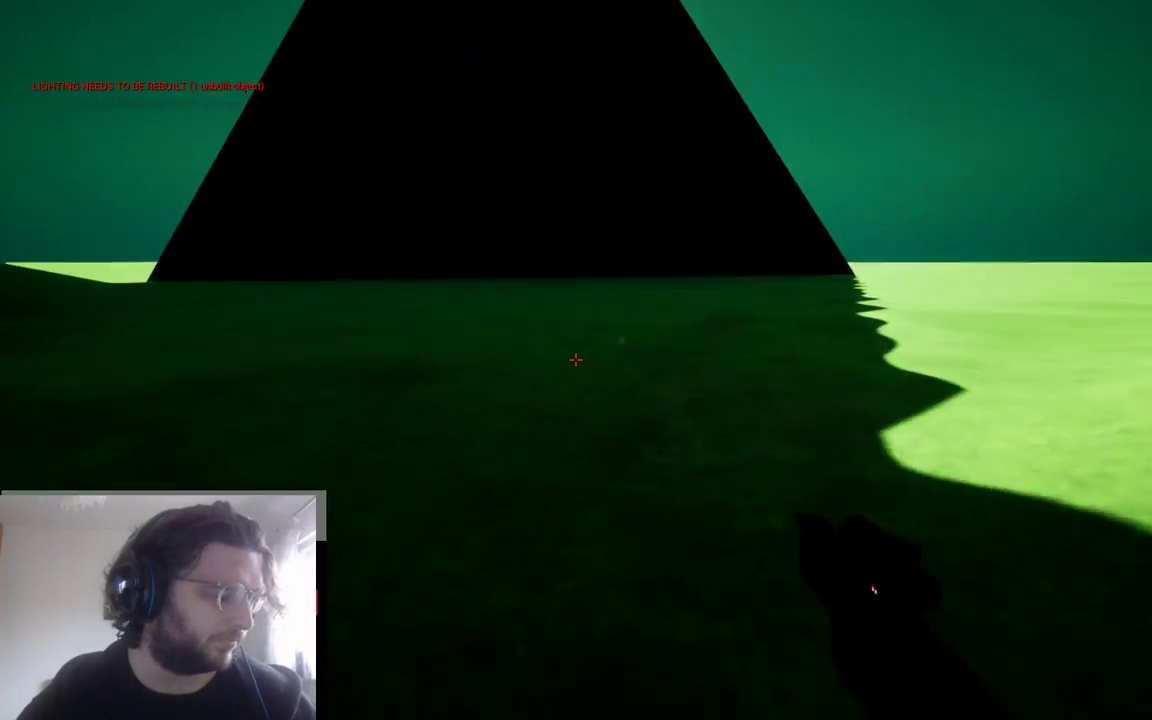
left_click(576, 360)
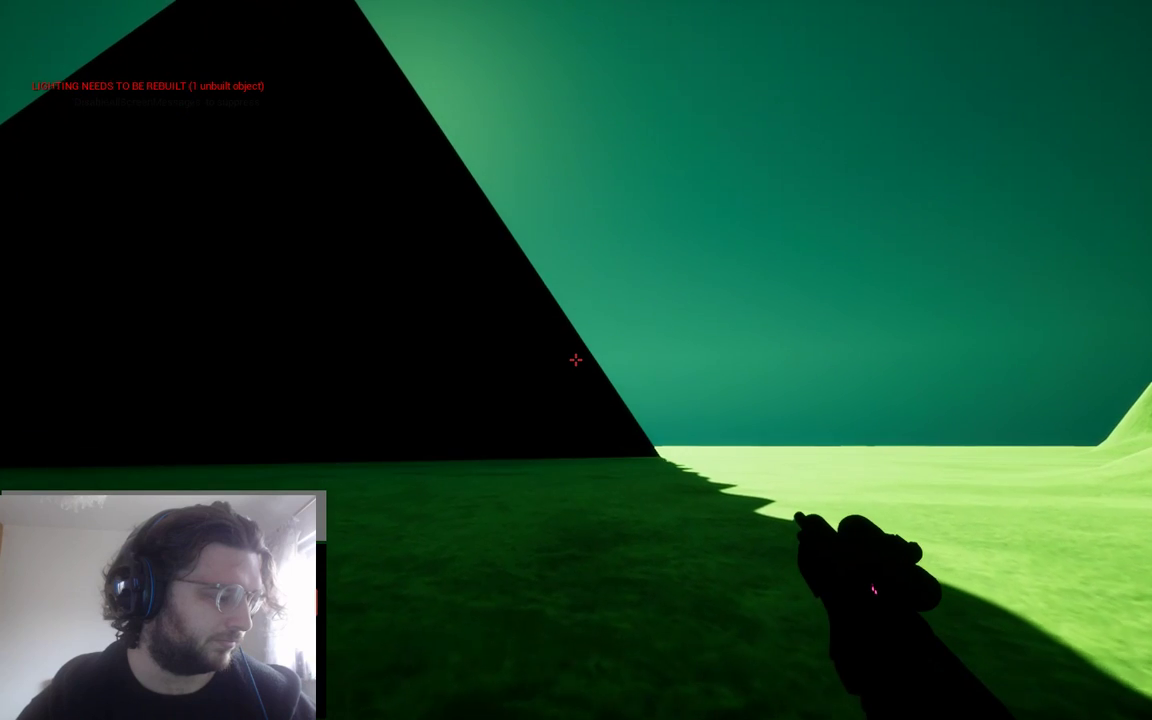
left_click(576, 360)
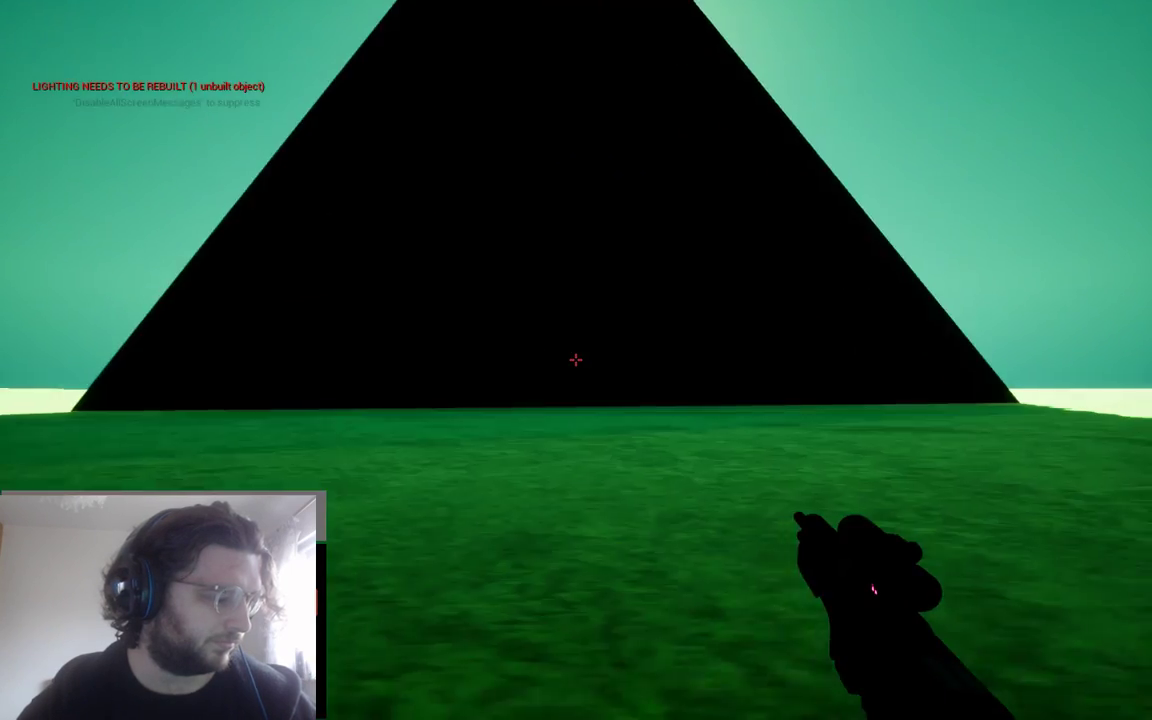
left_click(576, 360)
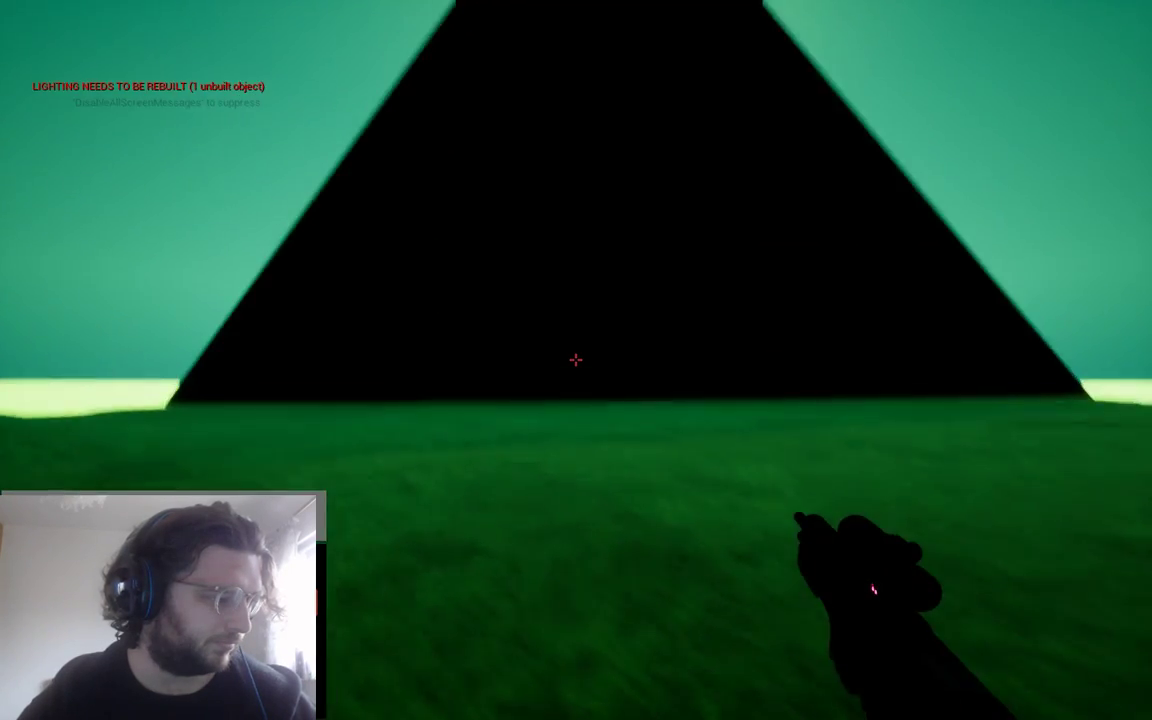
left_click(576, 360)
left_click(576, 360)
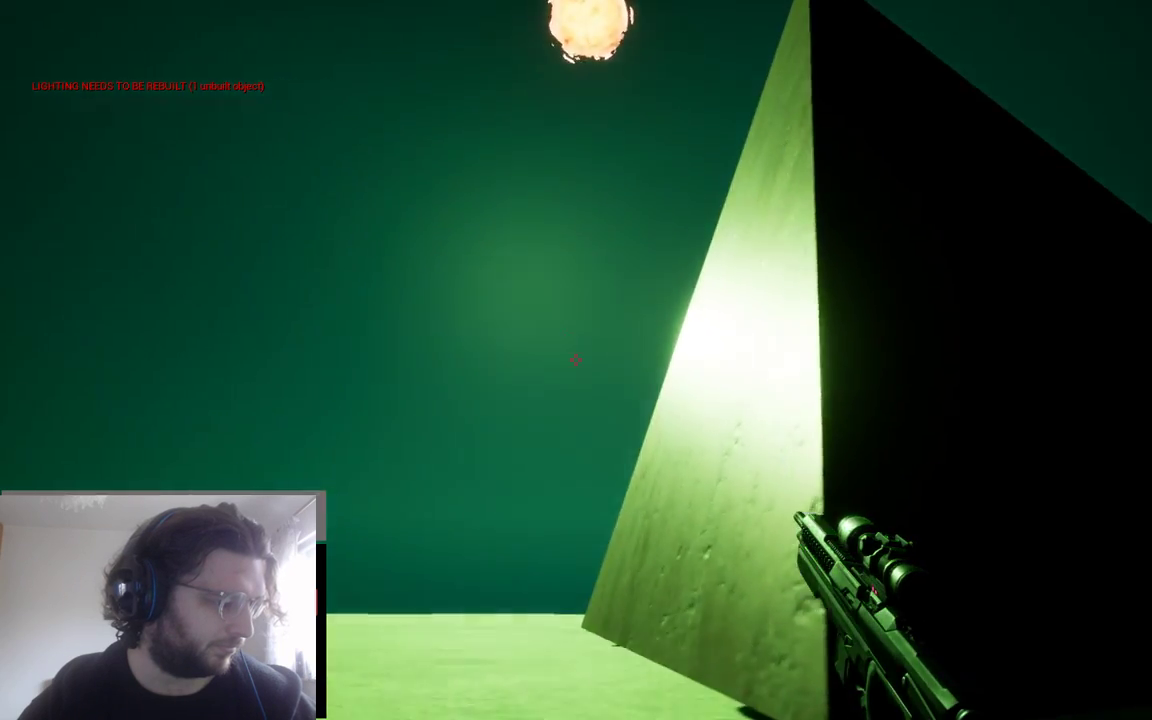
Switch out to the Start menu and back, firing skyward beside the lit wall
key("super")
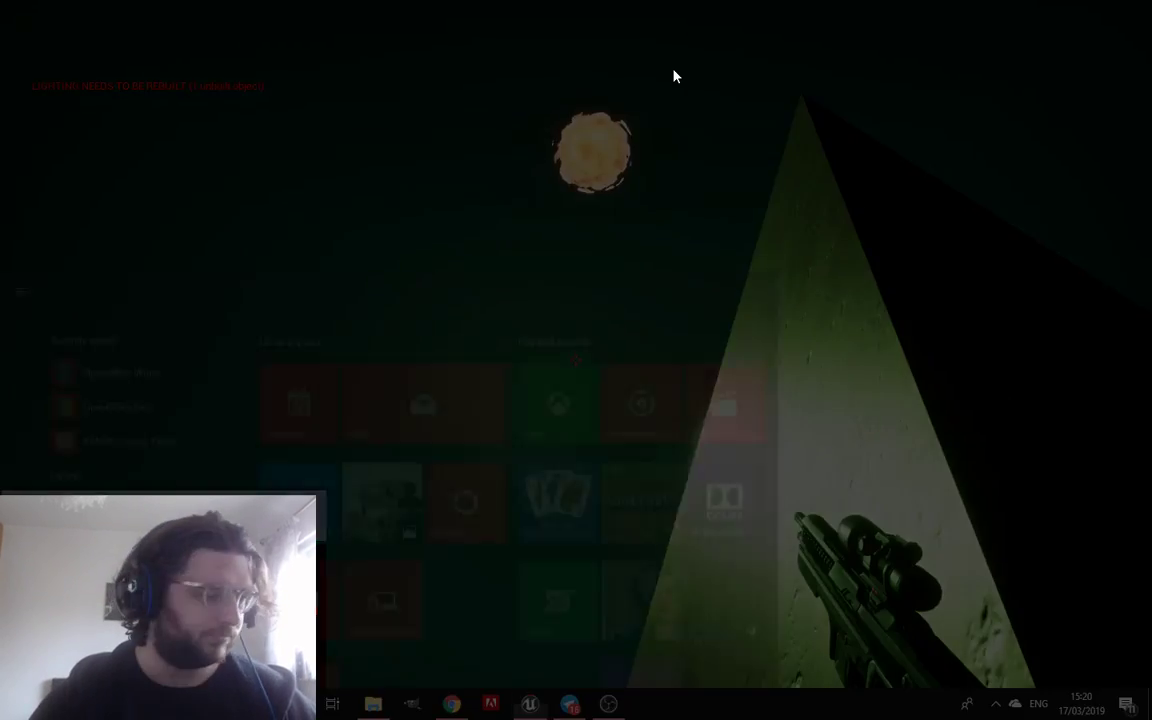
left_click(676, 75)
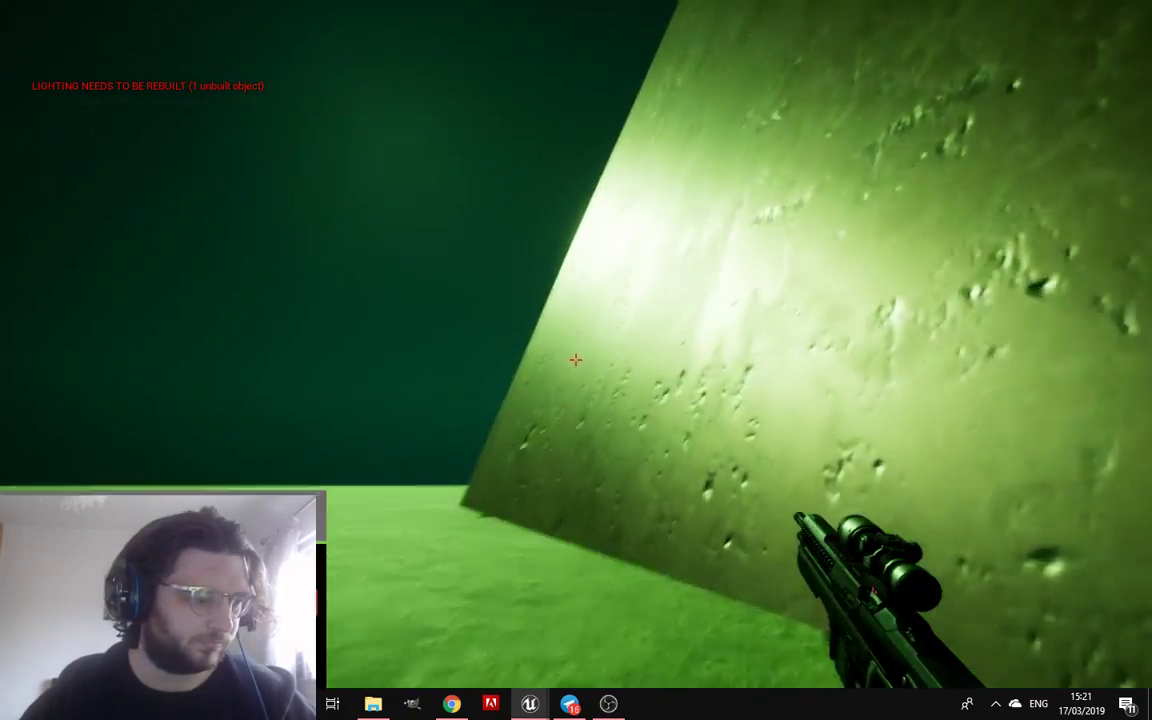
left_click(576, 360)
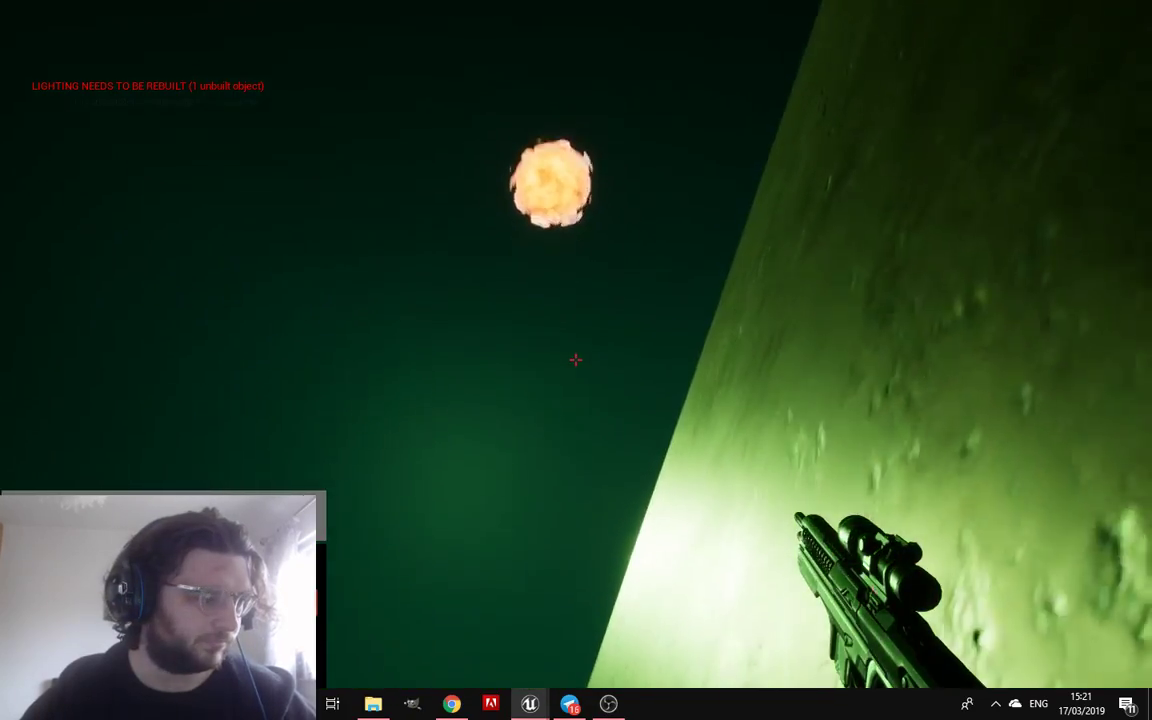
key("super")
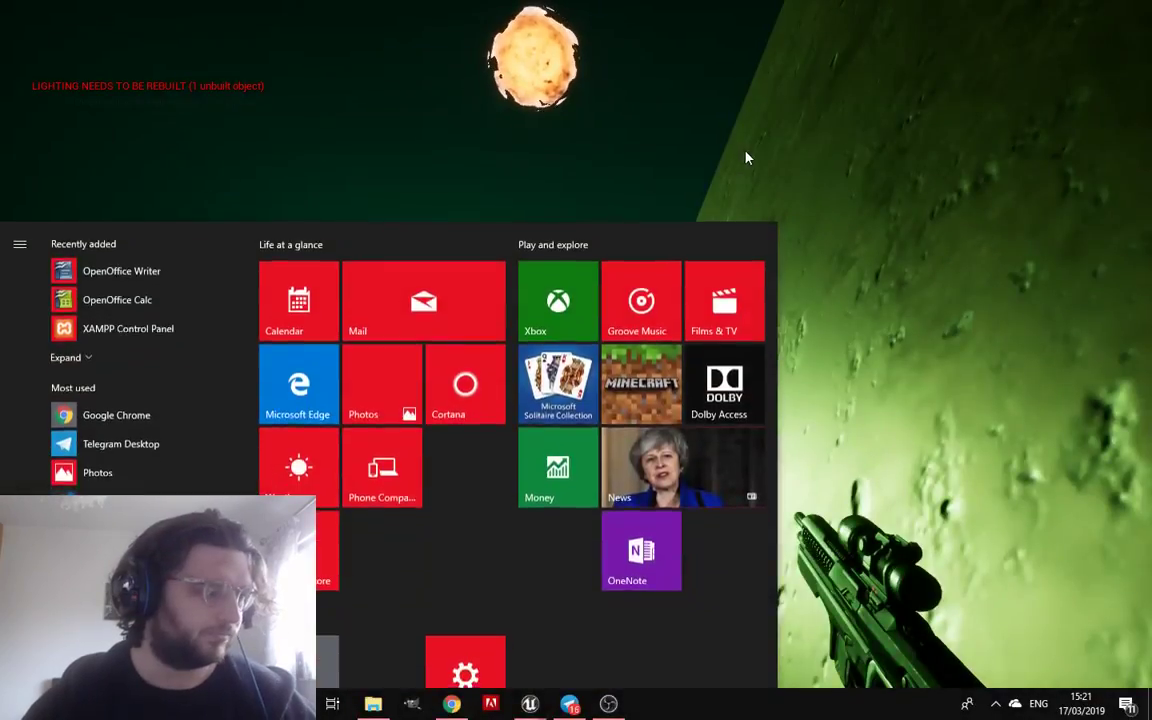
left_click(743, 154)
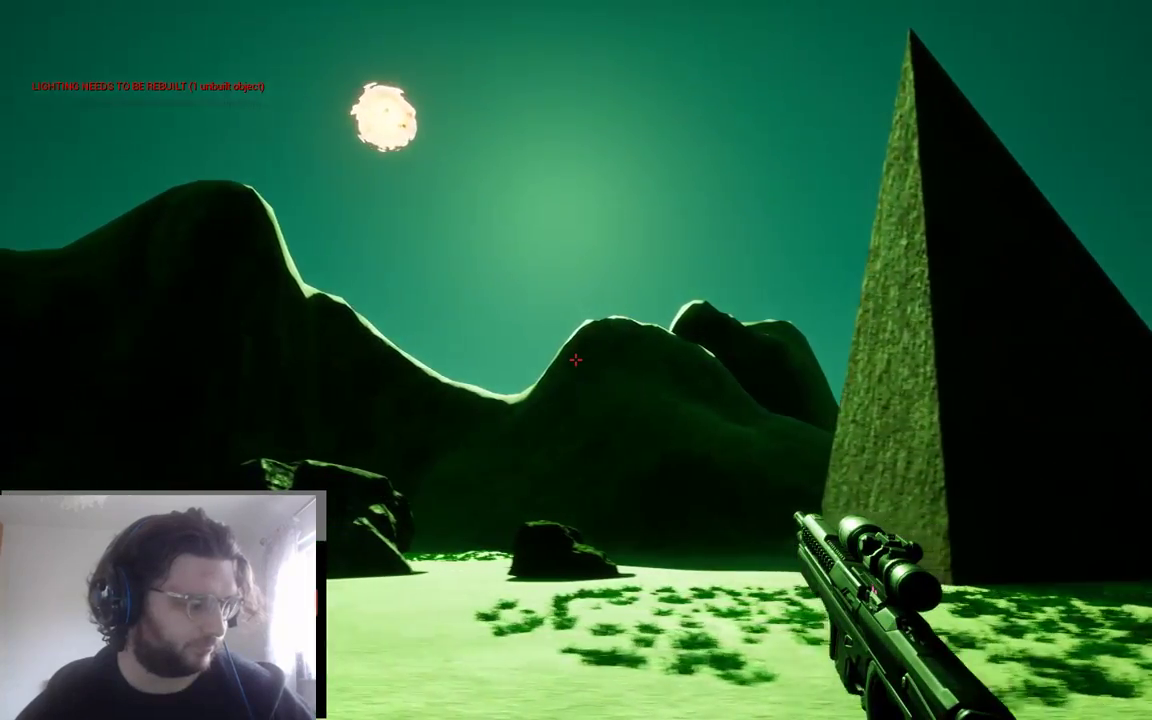
Refocus the game, fire across the hills, and walk toward the concrete wall and tree
key("super")
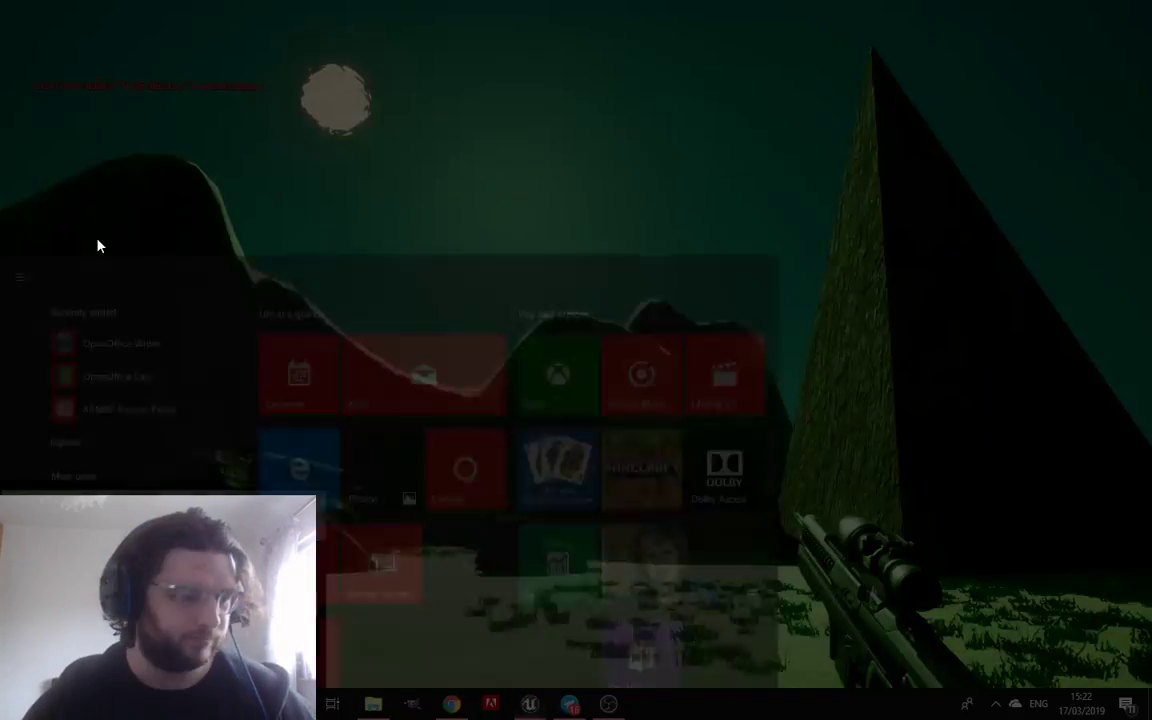
left_click(450, 175)
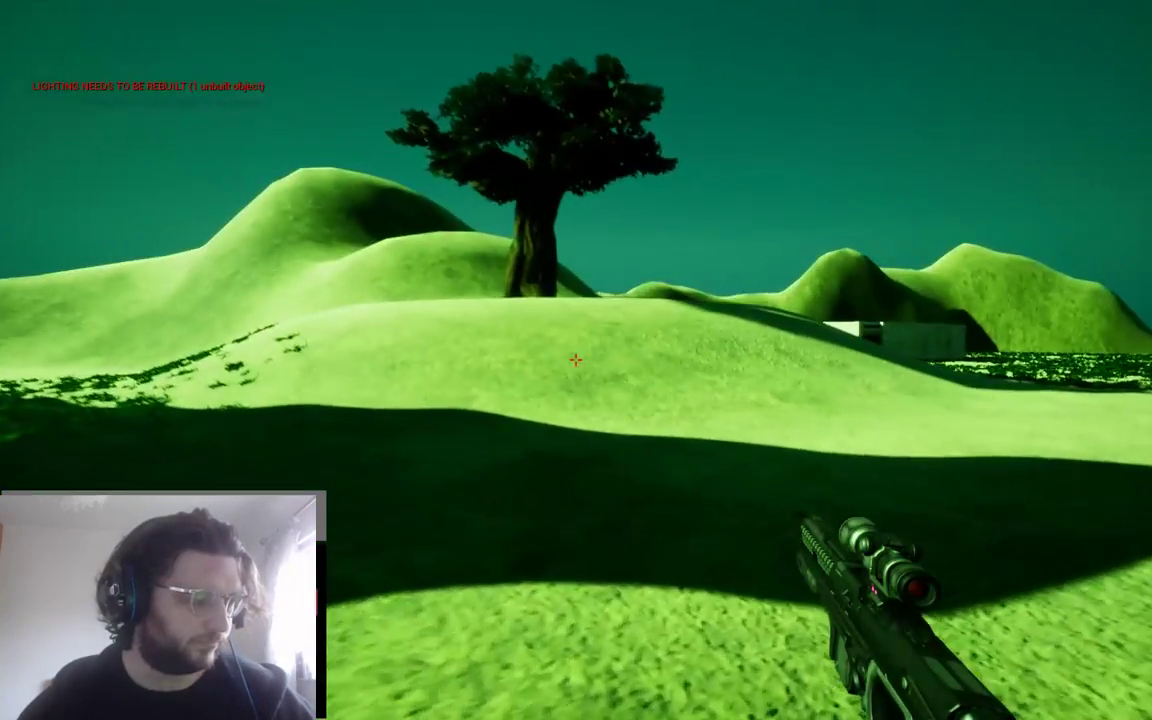
left_click(576, 360)
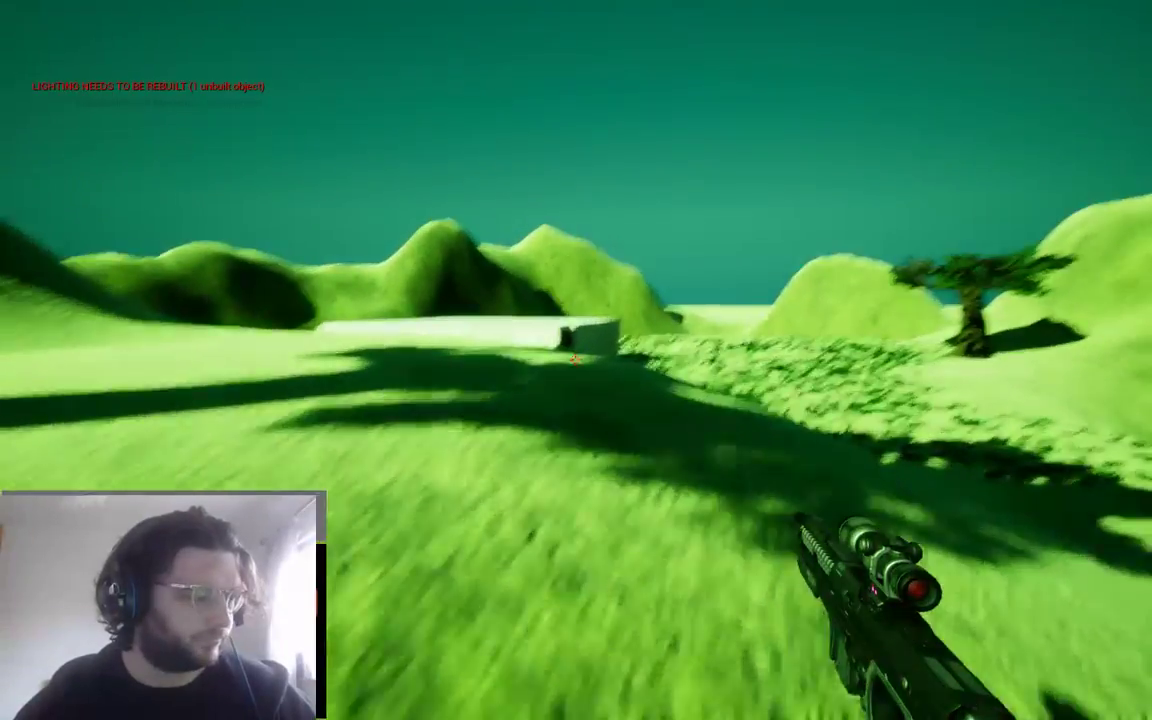
left_click(576, 360)
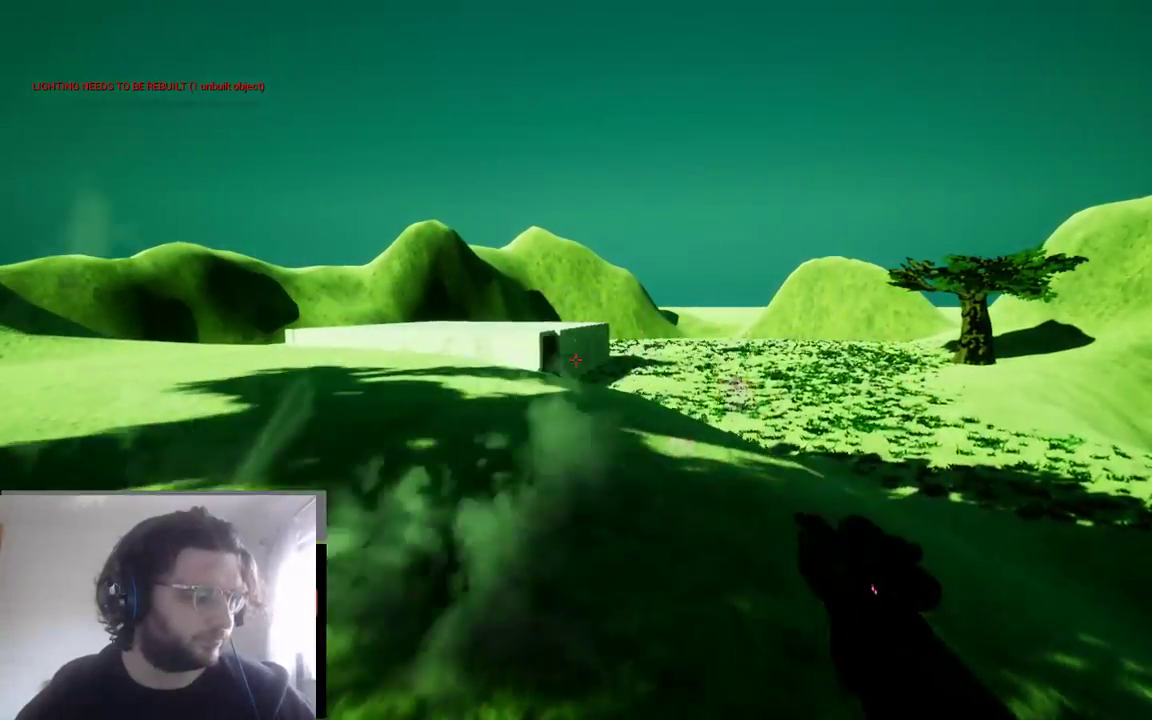
key("w")
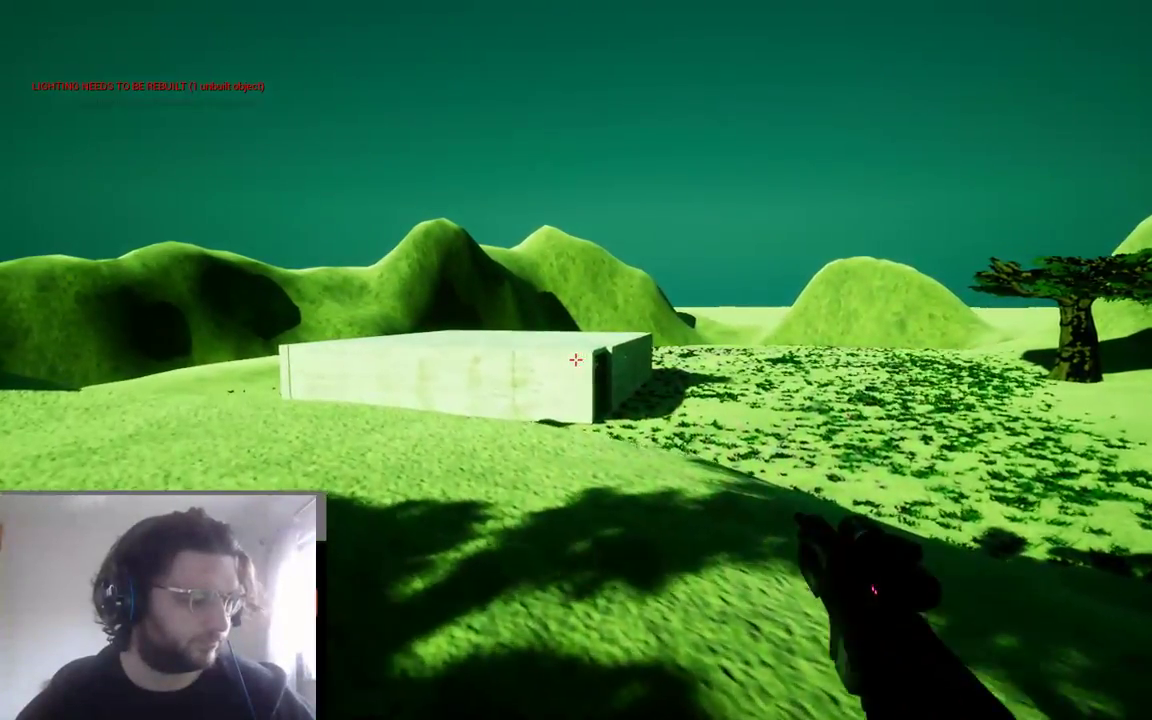
key("w")
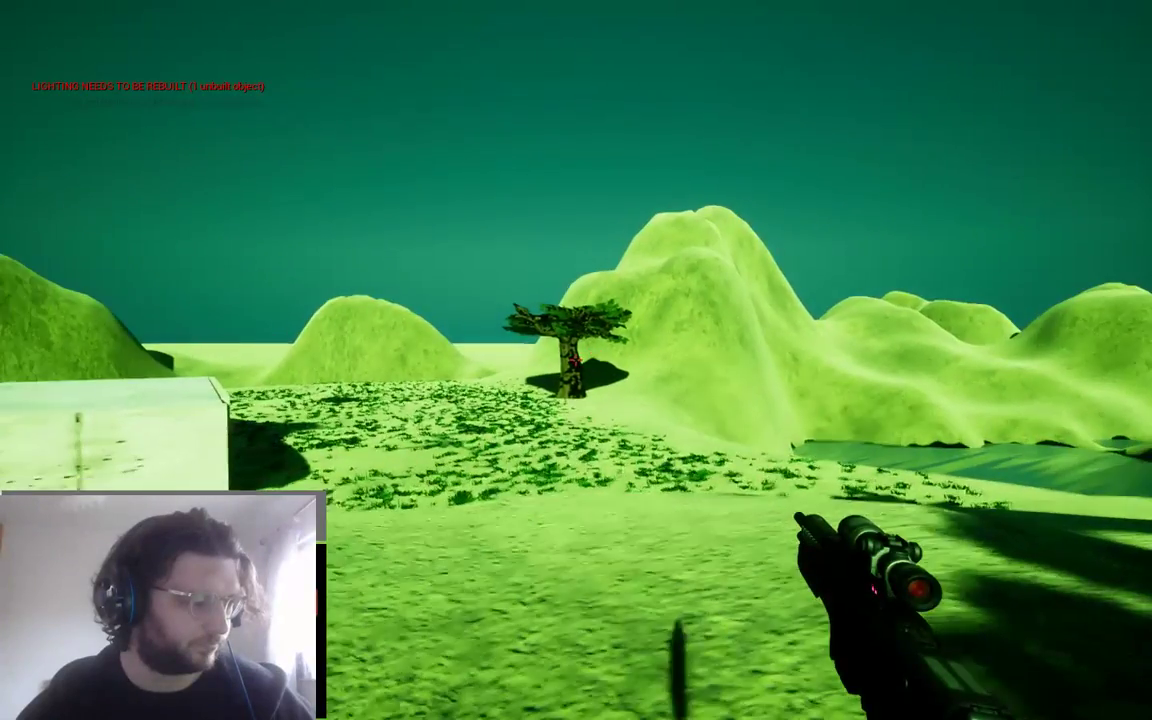
Fire repeatedly across the field and dark hill, then take the game out of fullscreen
key("super")
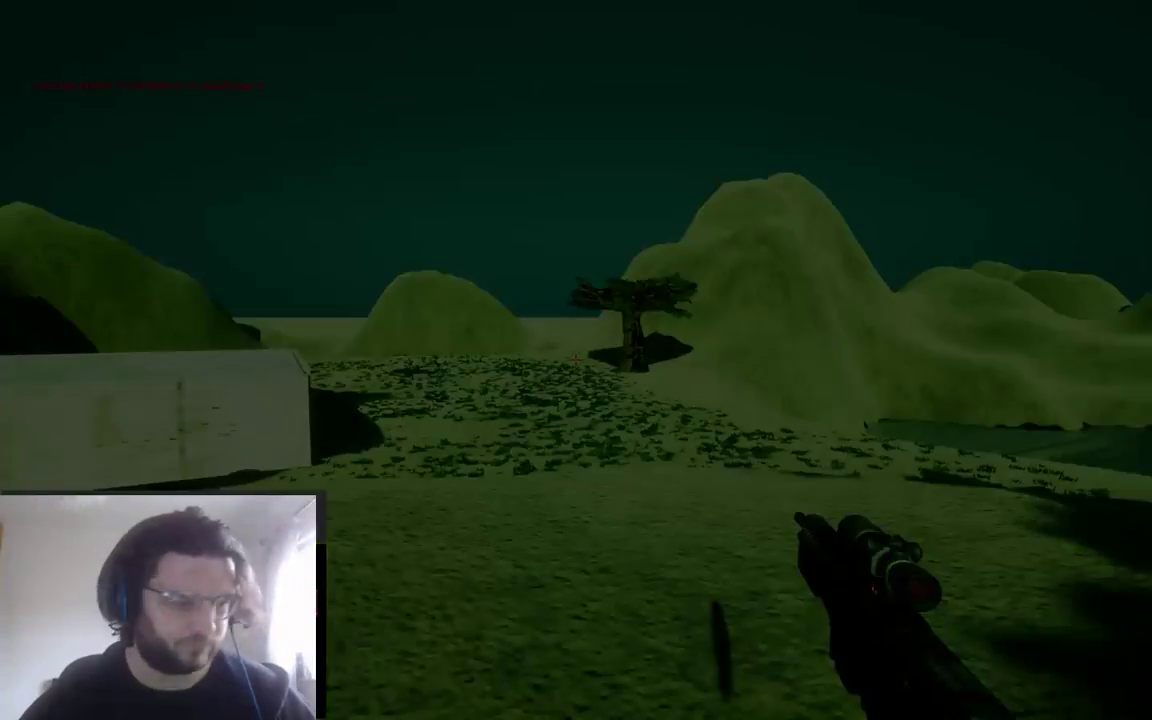
left_click(1143, 309)
left_click(576, 360)
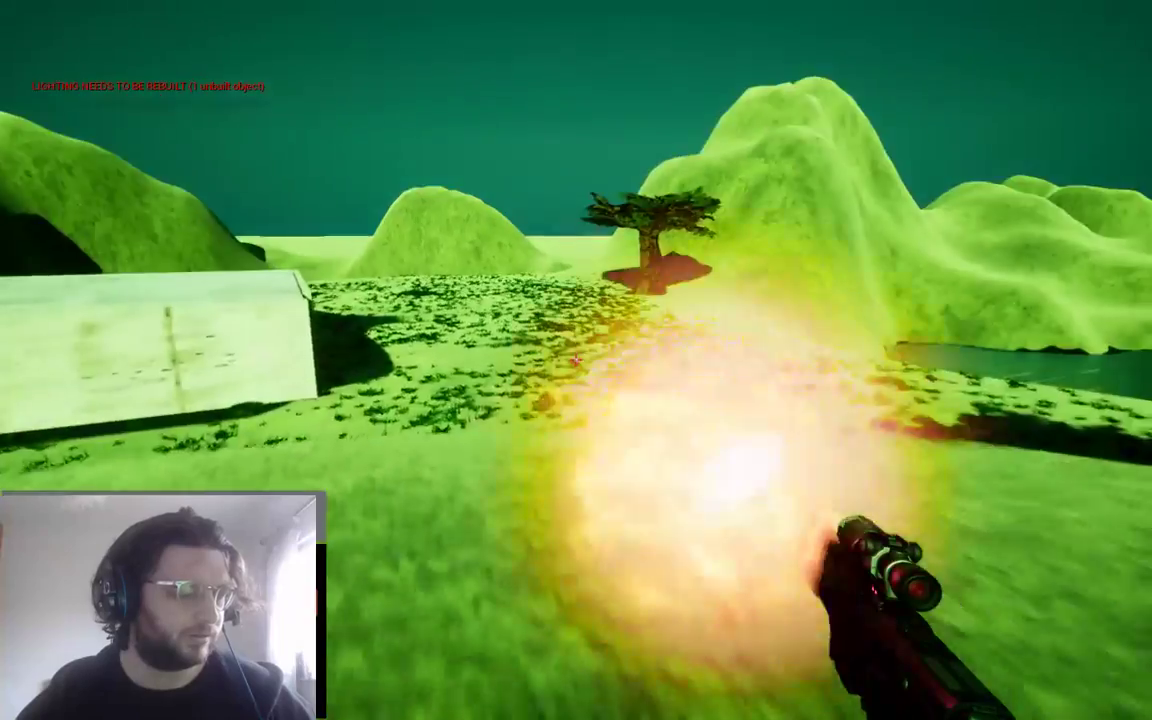
left_click(576, 360)
left_click(576, 360)
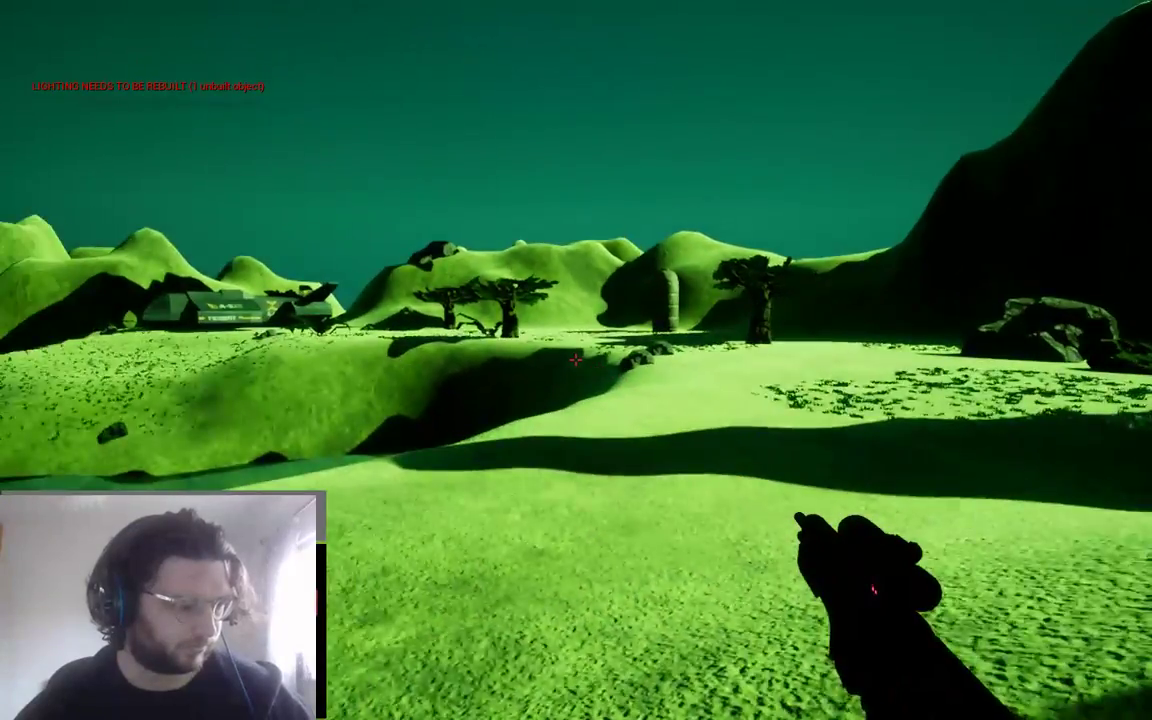
left_click(576, 360)
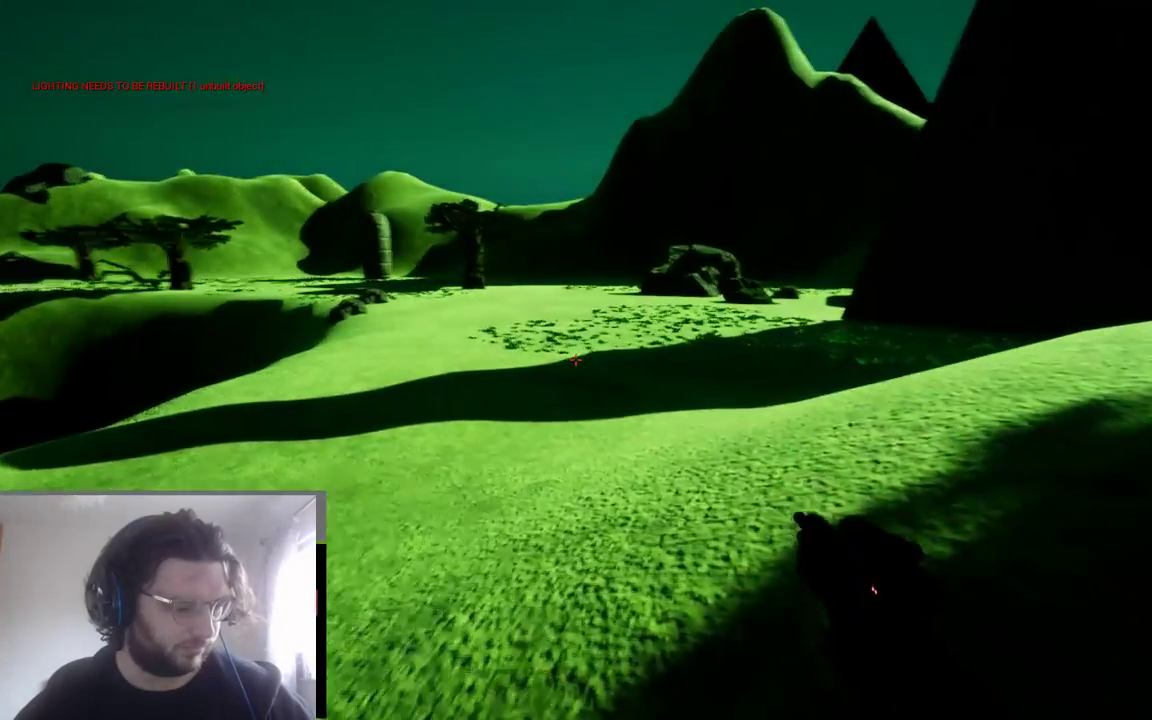
left_click(576, 360)
left_click(576, 360)
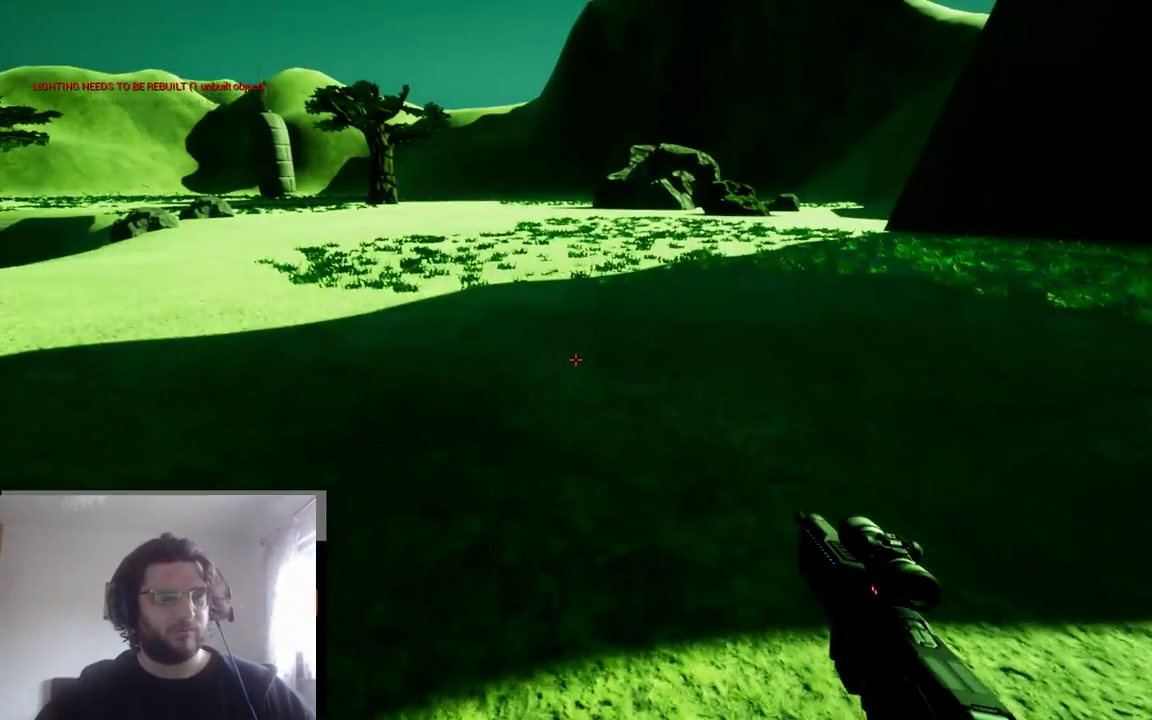
key("alt+Return")
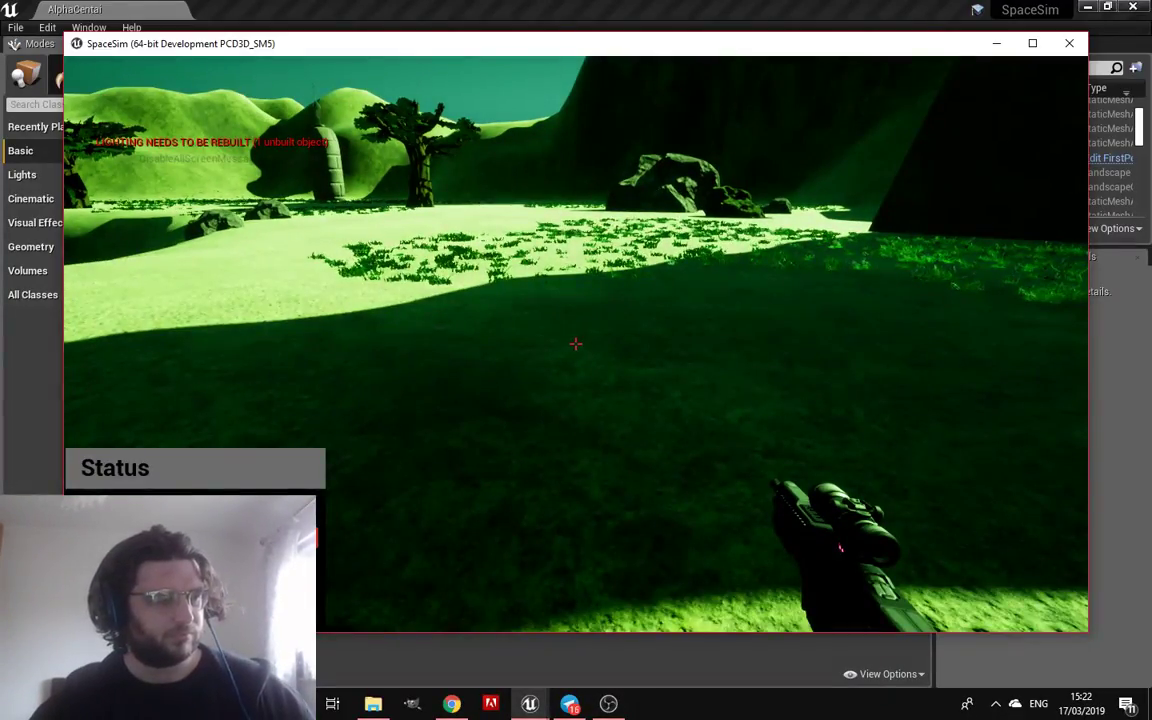
Close the game window and fly the editor viewport toward the ship
key("super")
left_click(1069, 43)
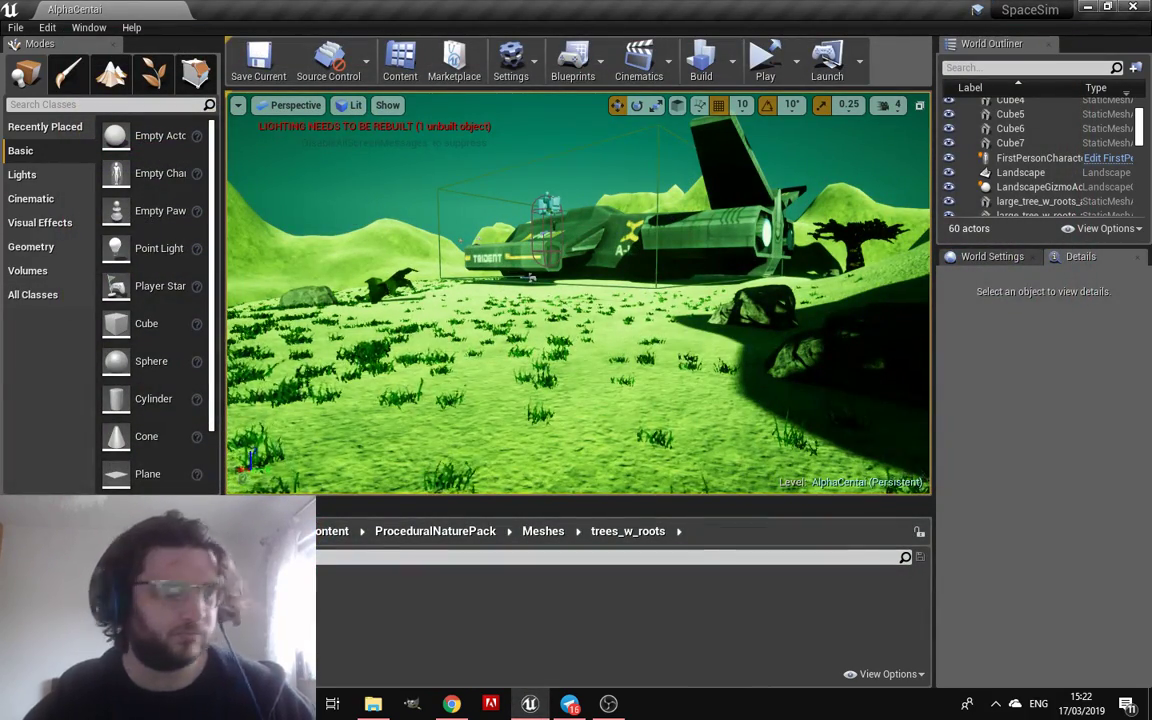
left_click_drag(590, 290, 599, 212)
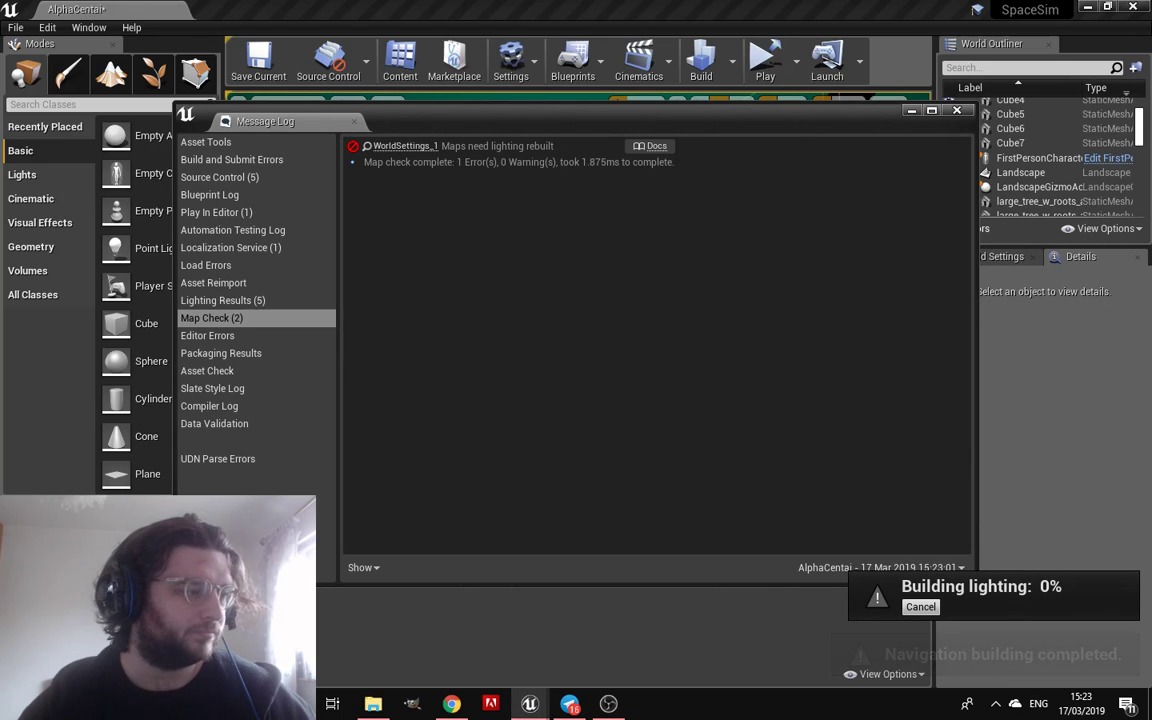
Close the Message Log and return the Content Browser to the root Content folder
left_click(956, 110)
mouse_move(630, 343)
left_mouse_down()
mouse_move(632, 290)
mouse_move(640, 300)
left_mouse_up()
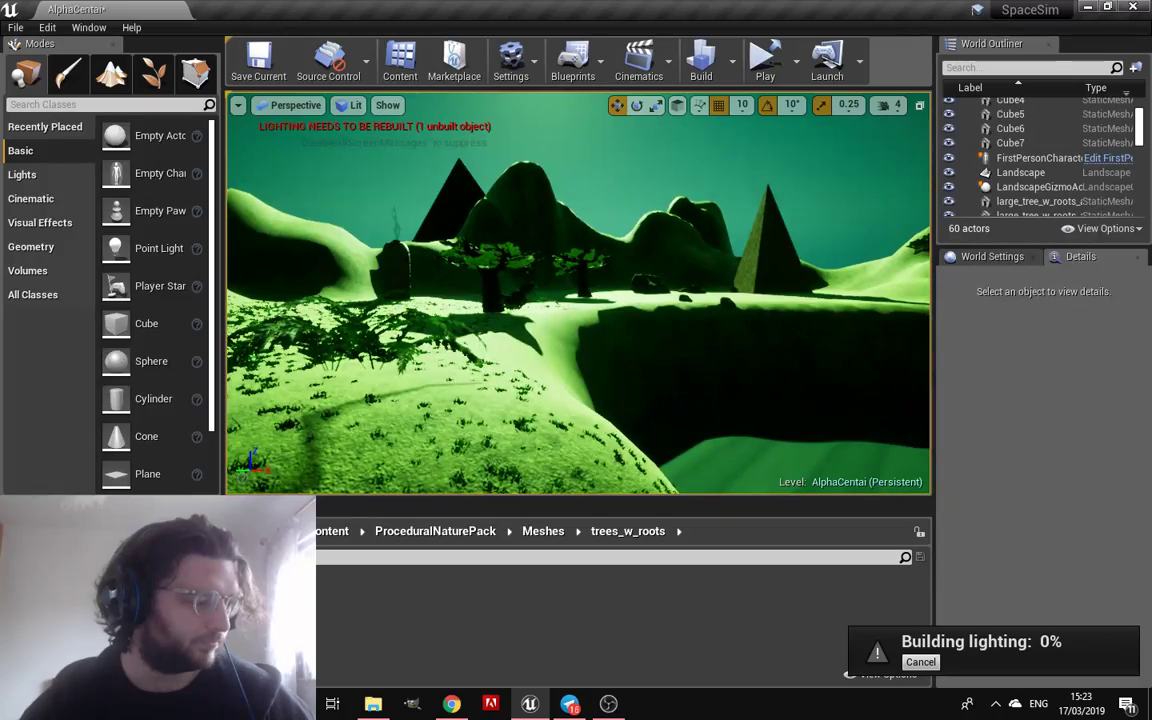
left_click(333, 531)
left_click_drag(640, 300, 640, 280)
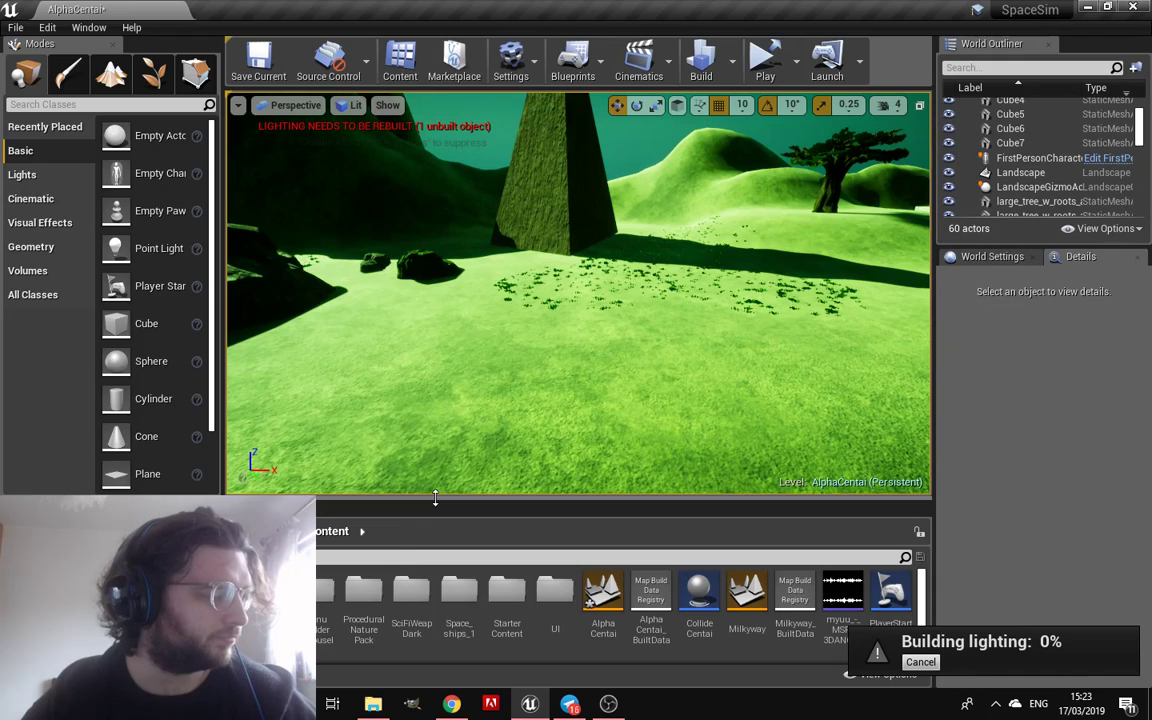
Enlarge the Content Browser and create a new folder named Enemies in Content
left_click_drag(440, 497, 440, 287)
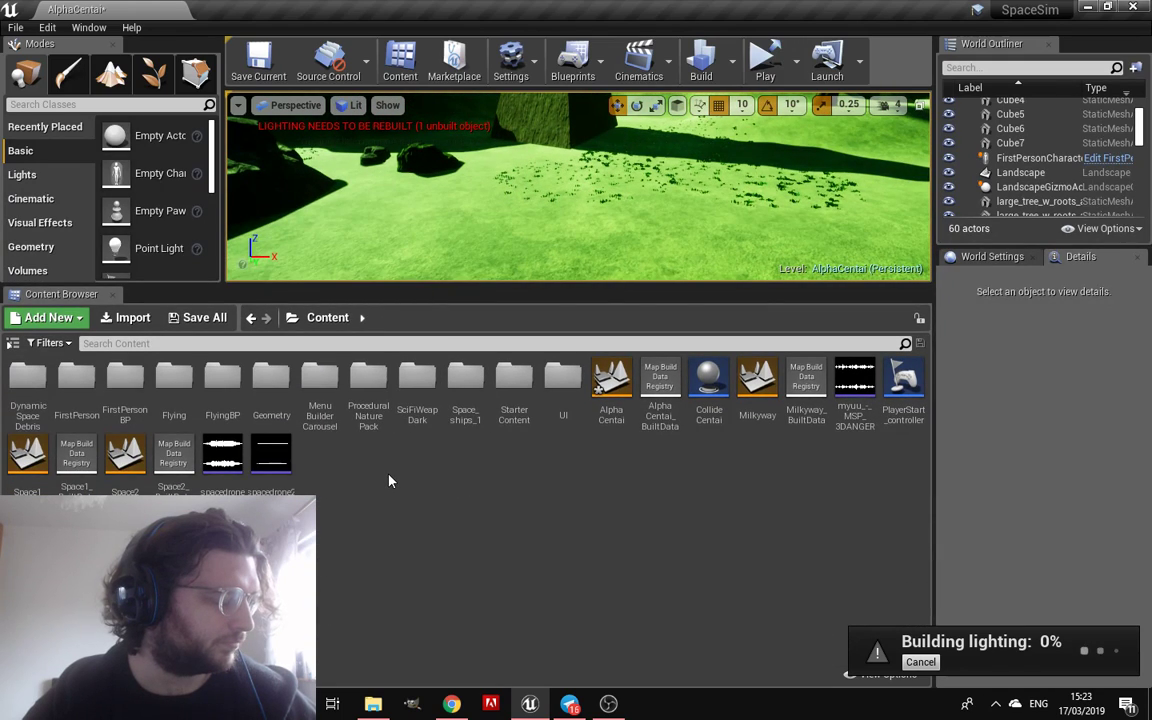
right_click(390, 481)
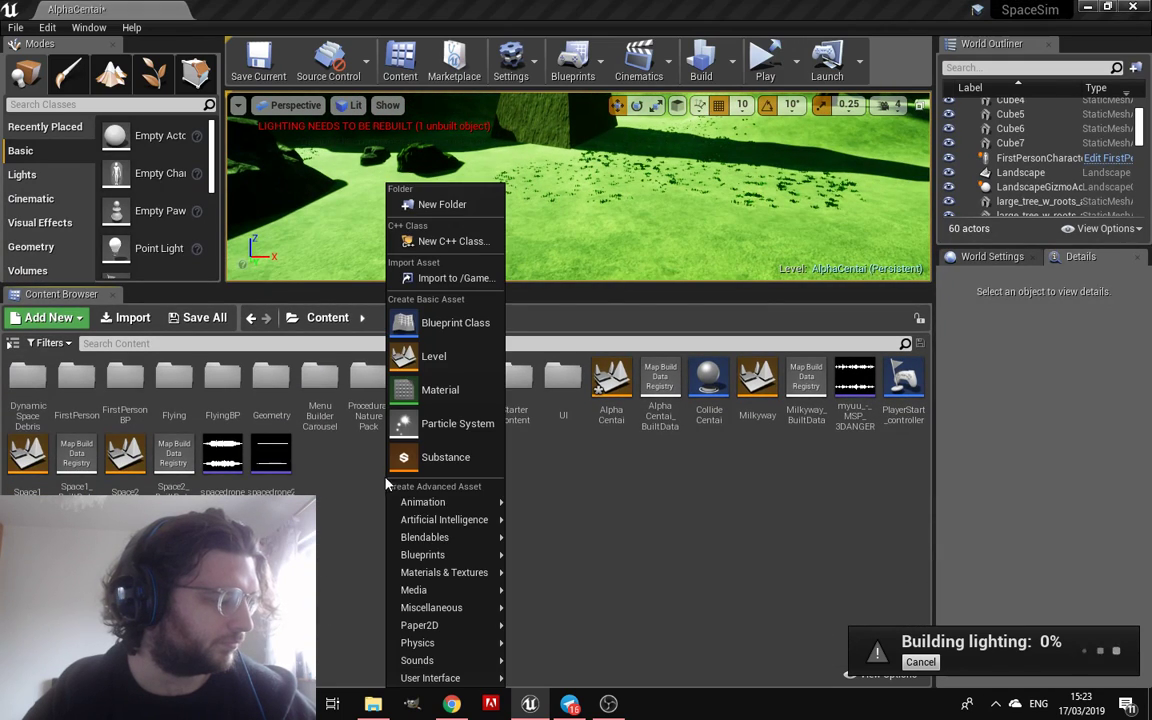
left_click(475, 204)
type("A")
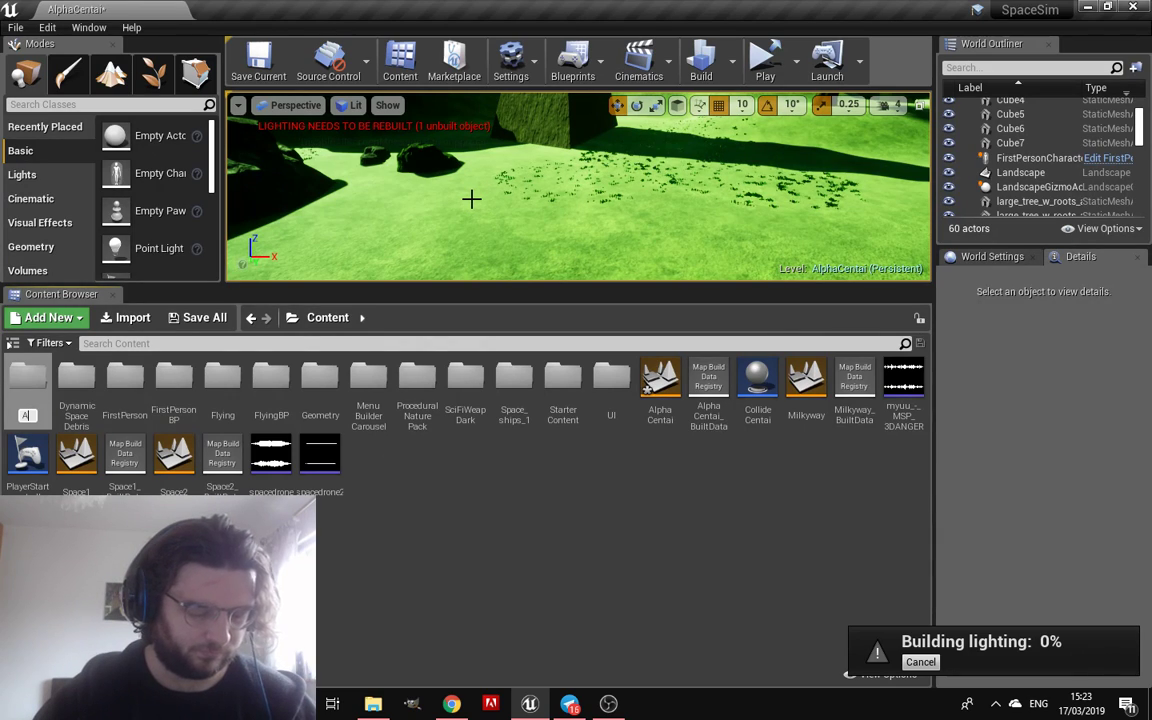
type("l")
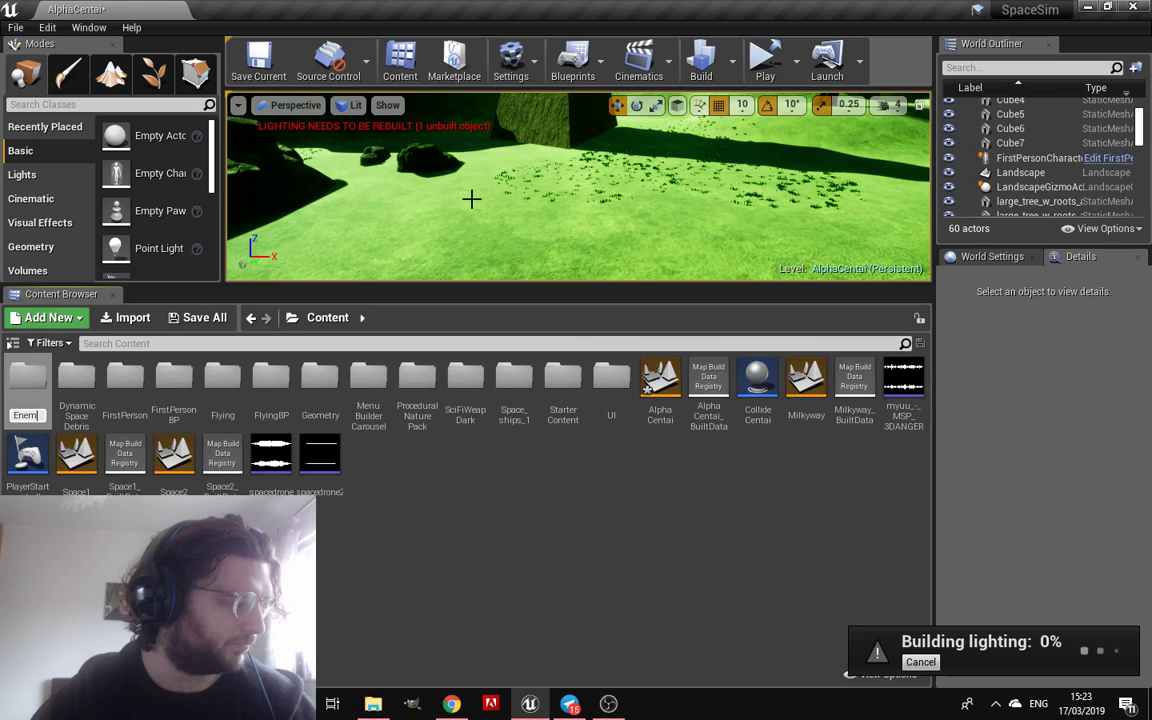
key("Return")
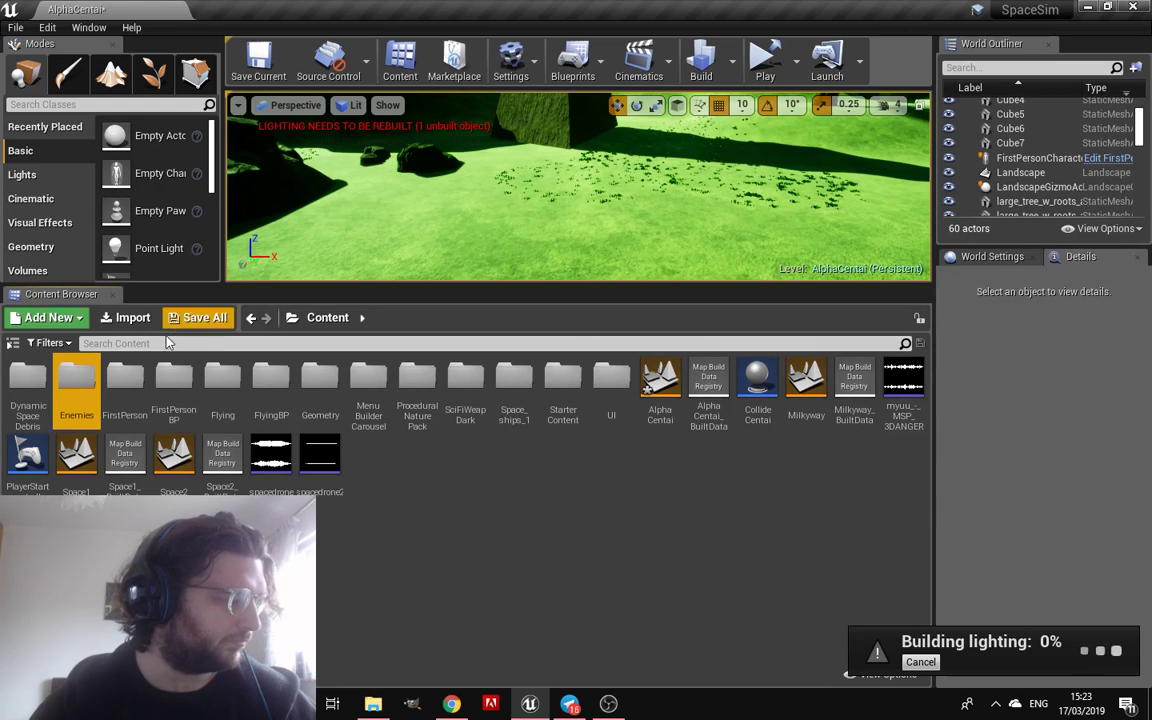
Open the Enemies folder and start a new Blueprint Class there
double_click(76, 385)
right_click(145, 408)
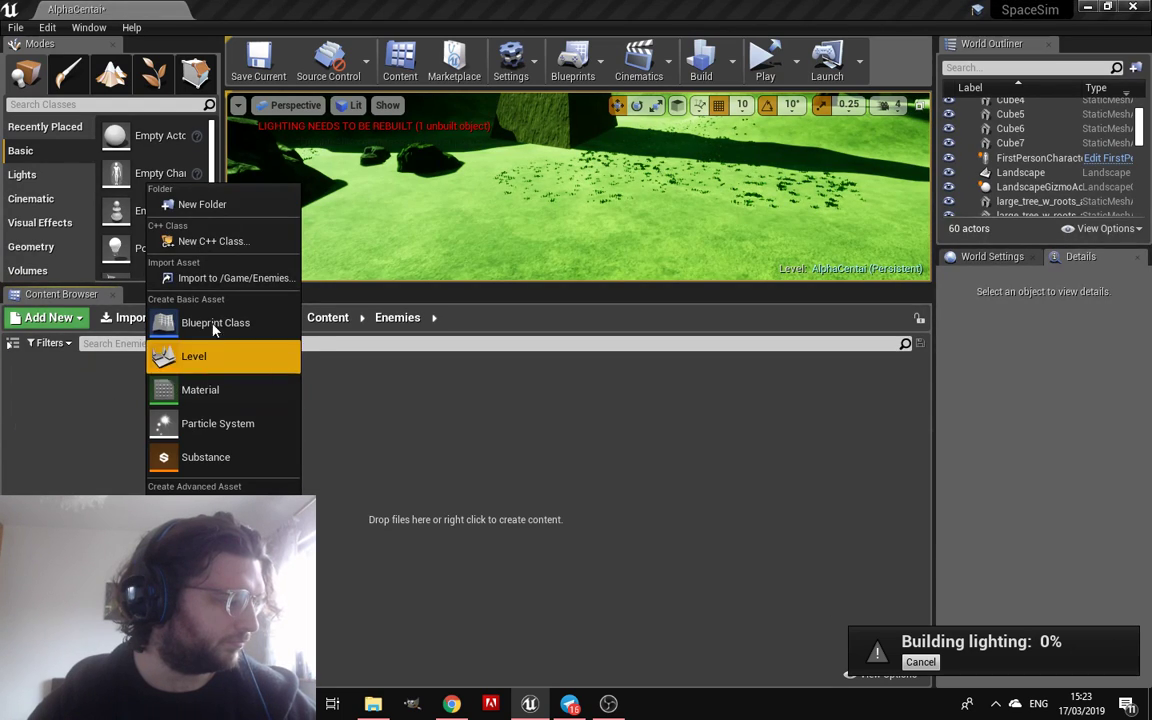
left_click(249, 320)
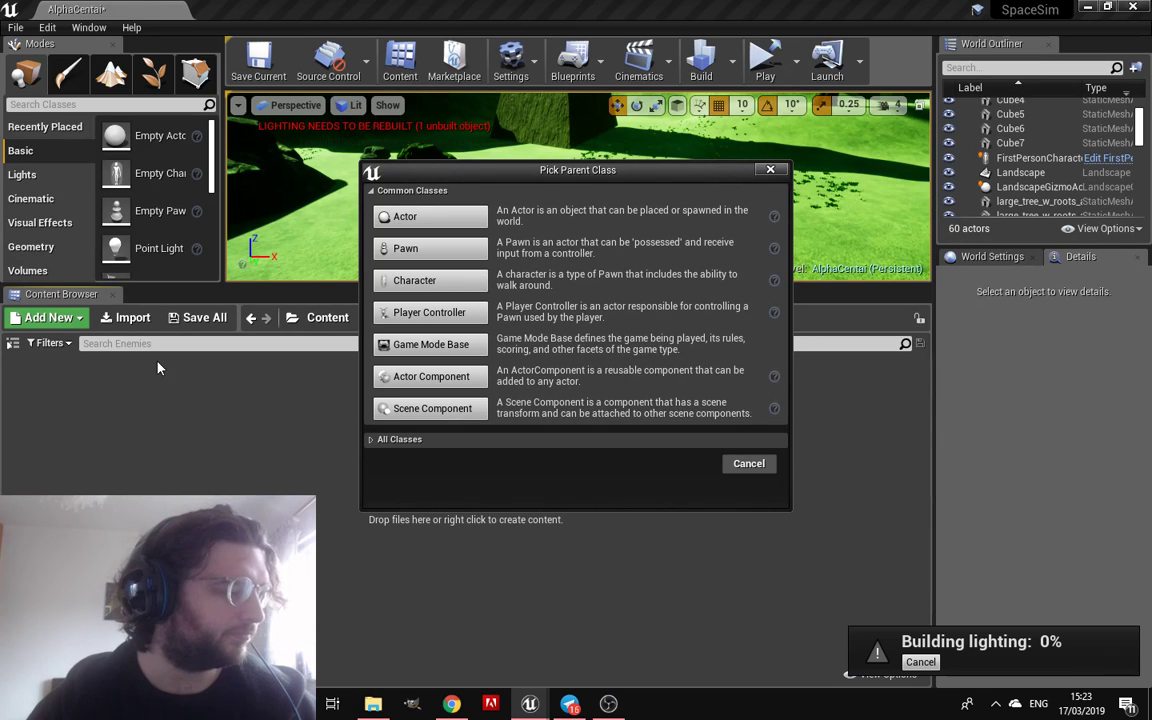
Browse All Classes and pick Pawn as the new Blueprint's parent class
left_click(399, 439)
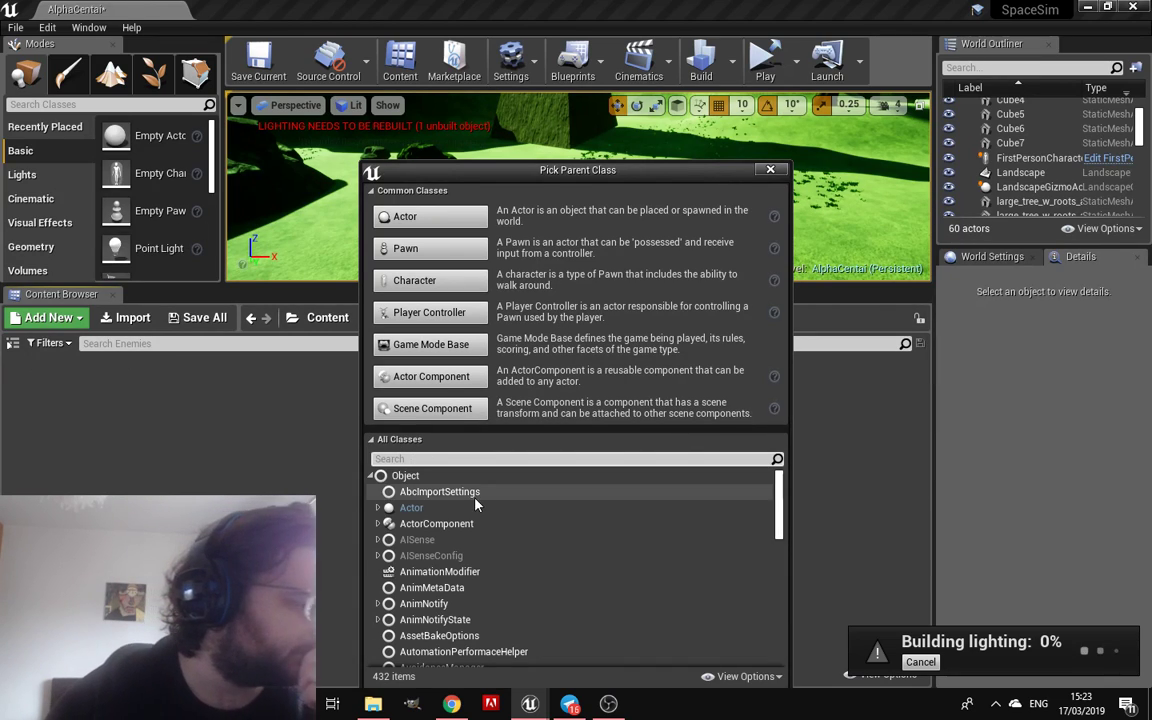
scroll(525, 617, "down", 2)
scroll(525, 600, "down", 5)
scroll(525, 580, "down", 4)
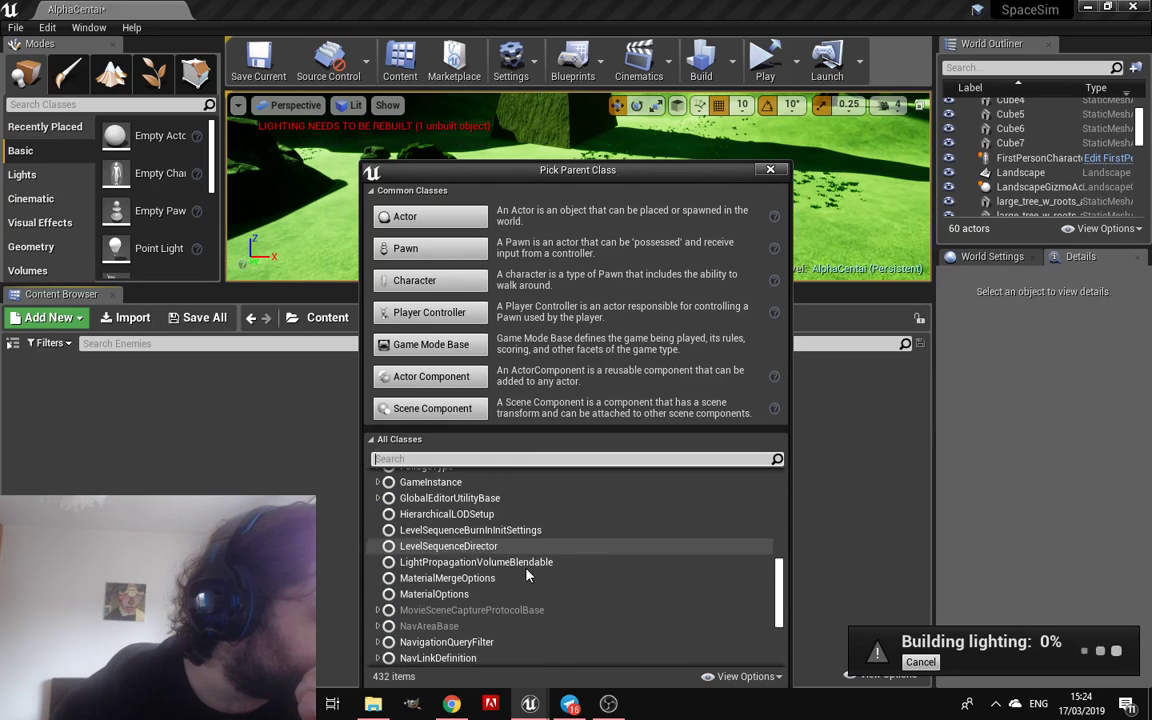
scroll(525, 570, "down", 3)
scroll(527, 578, "down", 2)
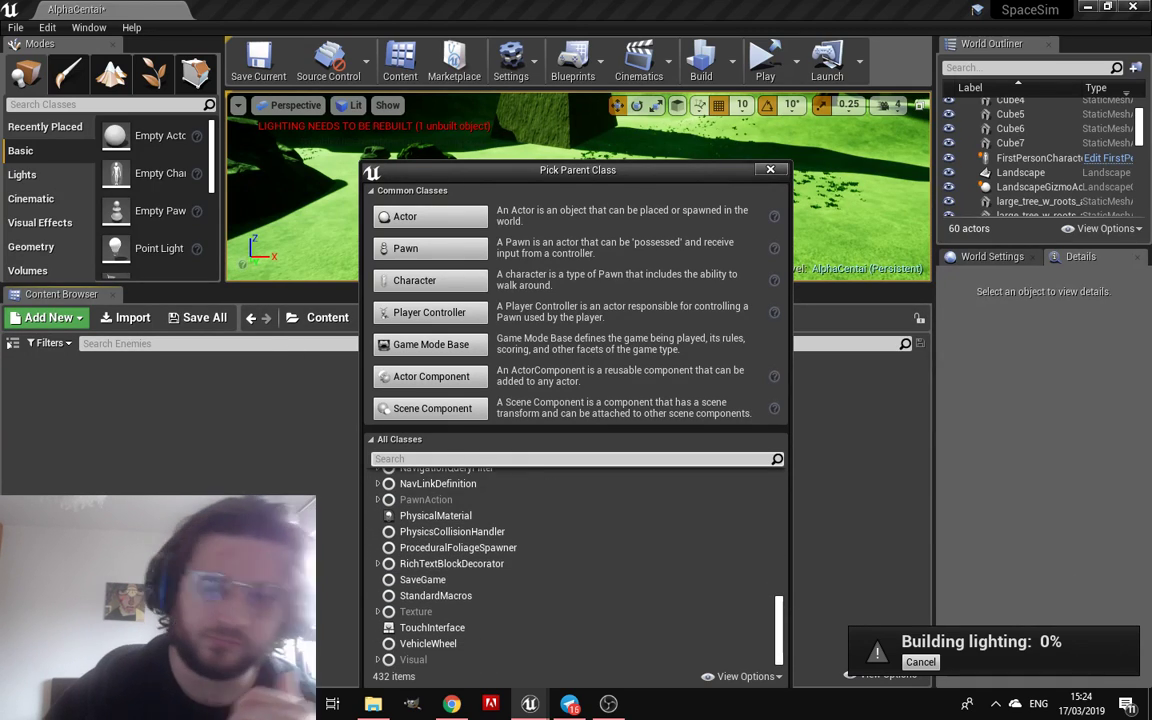
left_click(390, 459)
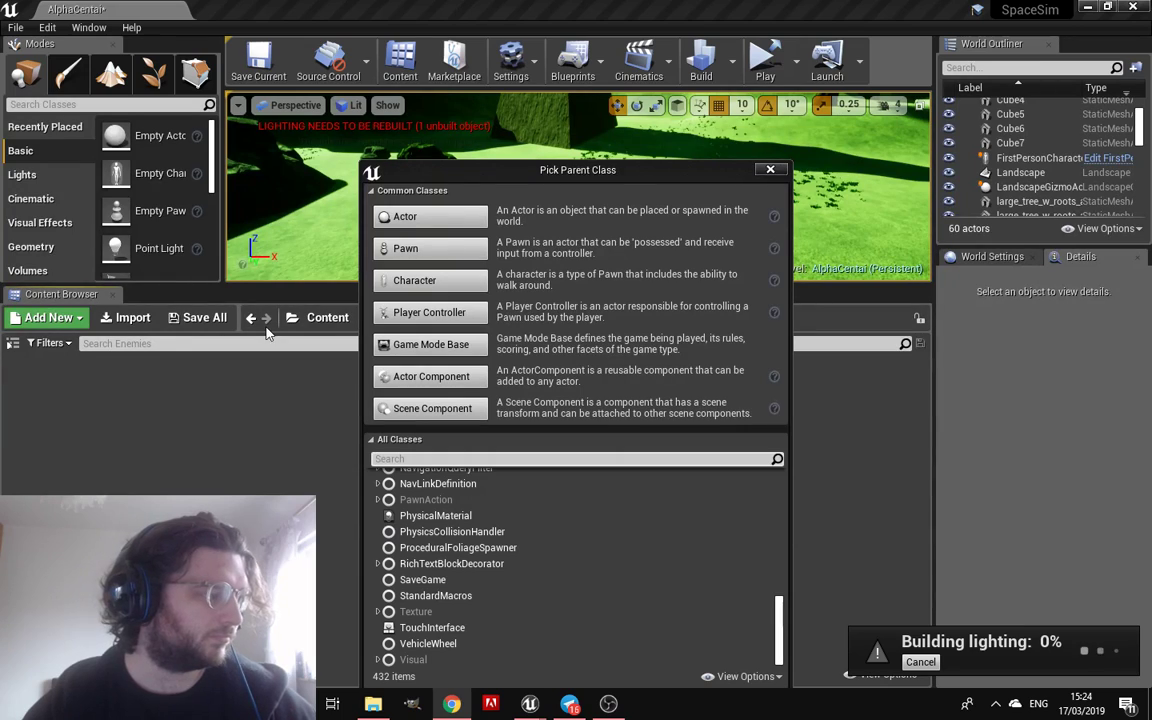
left_click(447, 249)
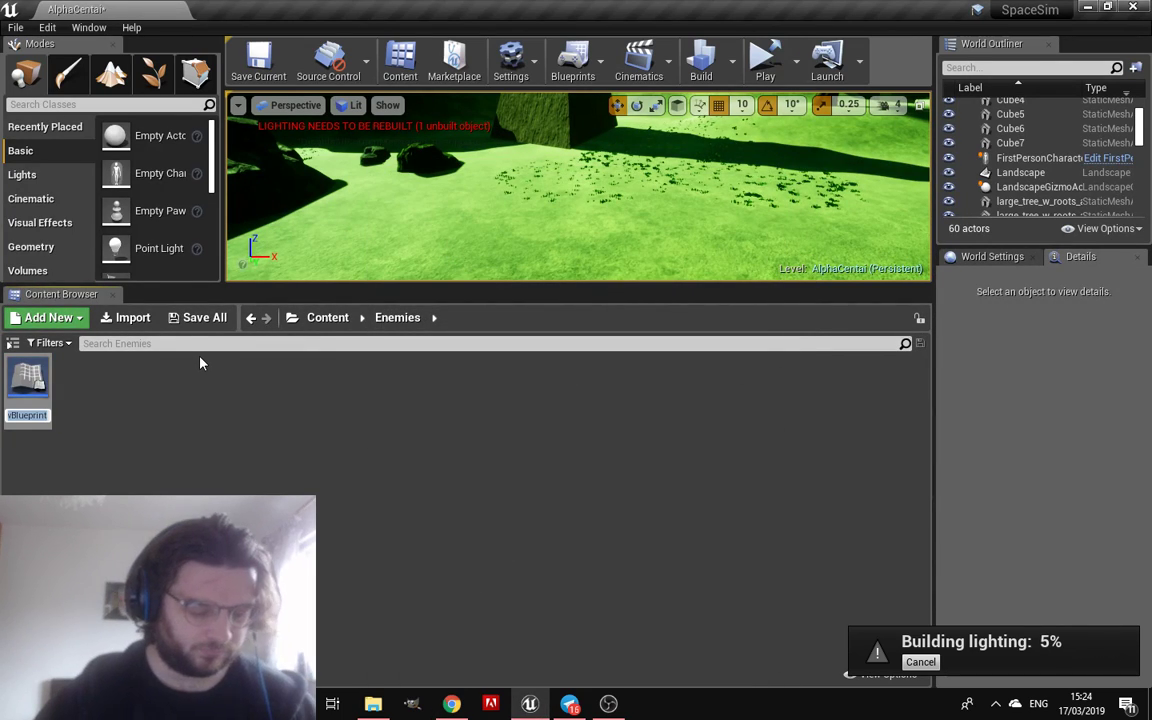
Name the Blueprint 'enemy' and open it in the Blueprint editor
type("enemy")
key("Return")
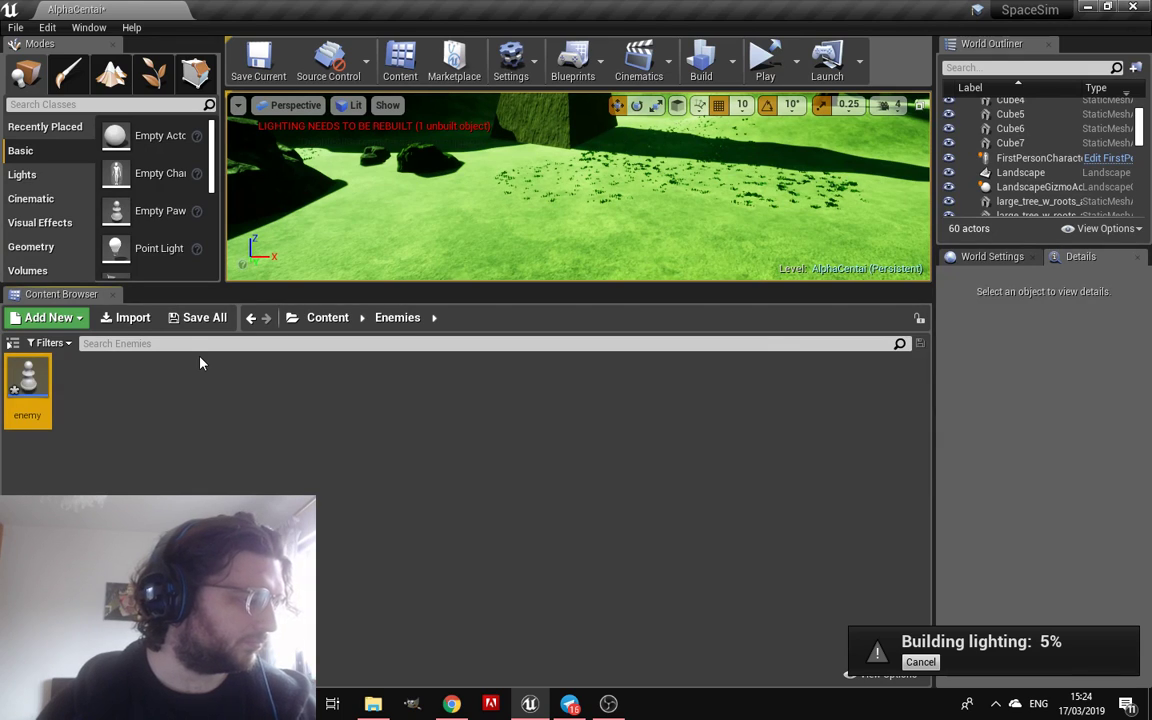
double_click(28, 392)
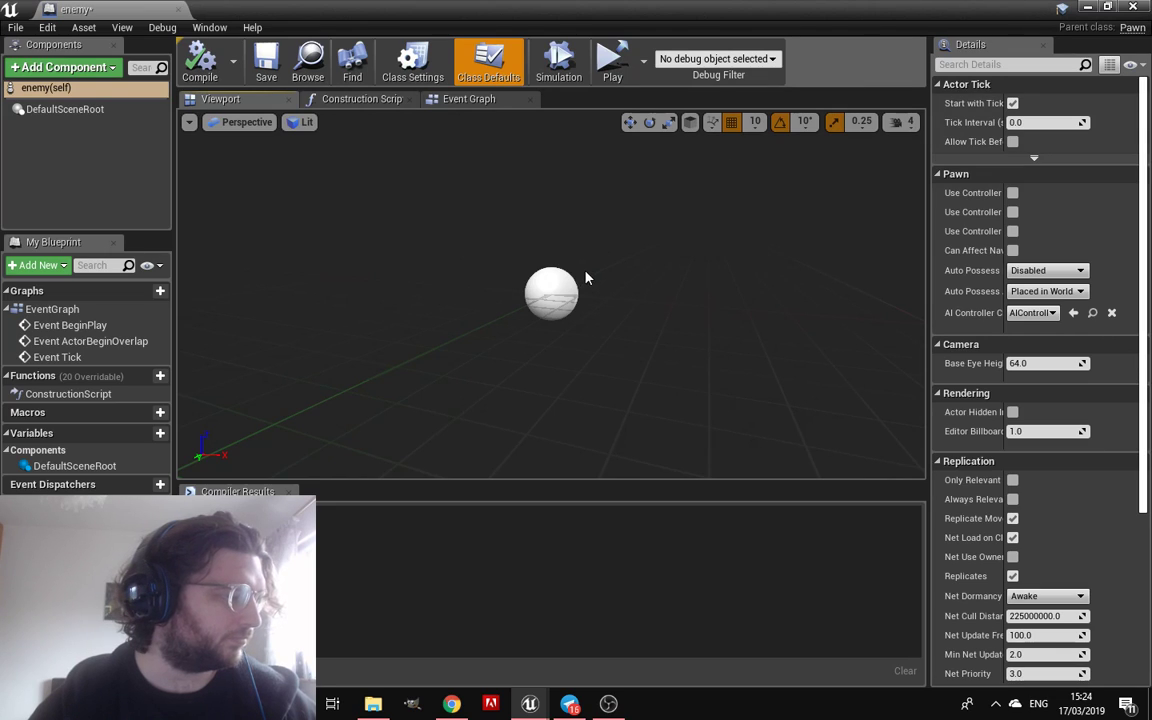
Select the enemy Blueprint's DefaultSceneRoot and save the Blueprint
left_click(548, 292)
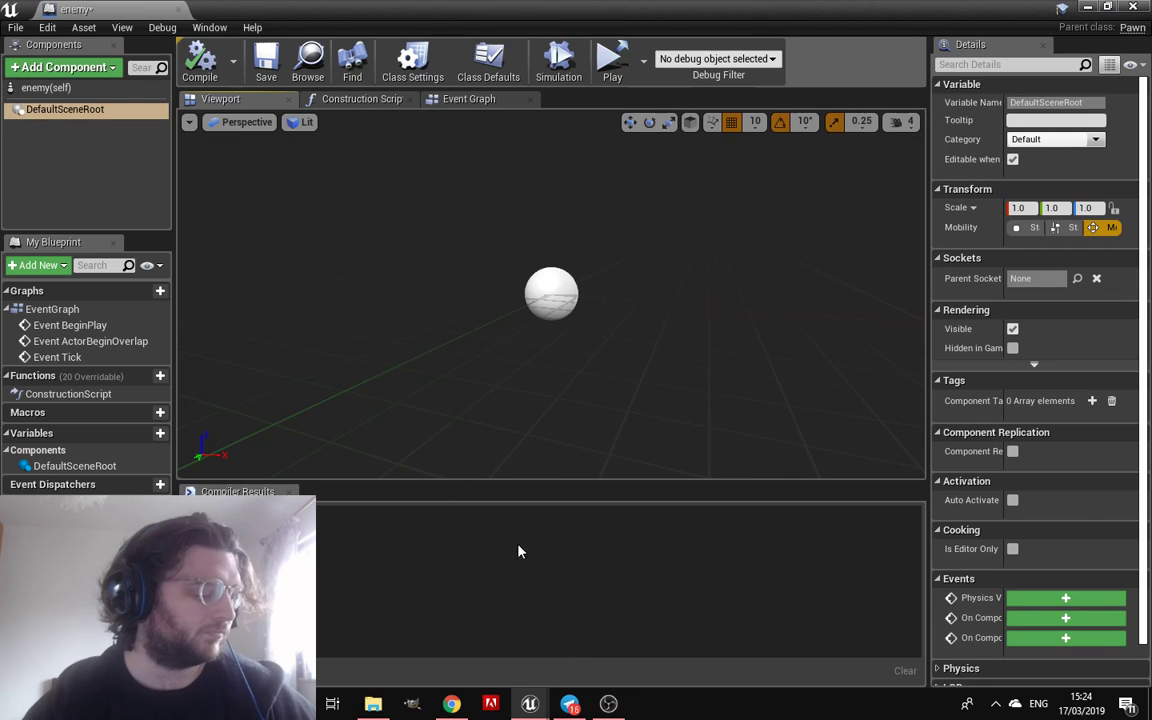
left_click(263, 62)
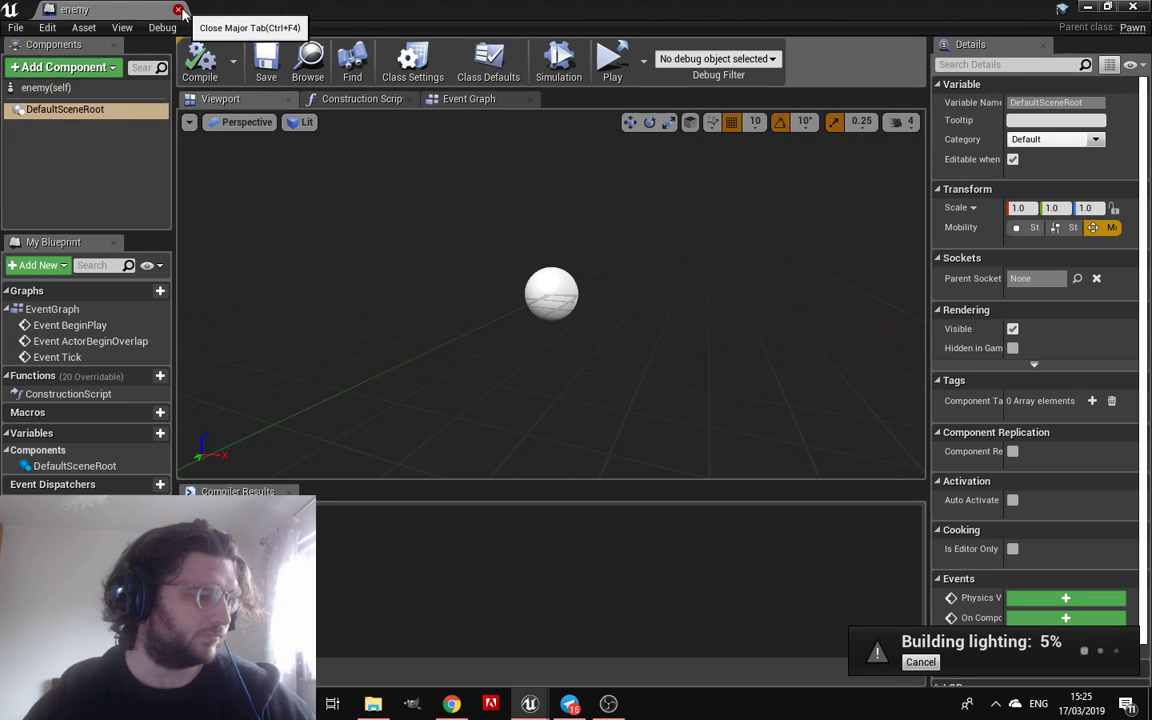
Close the enemy Blueprint and place an enemy actor on the grass at -4580, -4880, 270
left_click(179, 10)
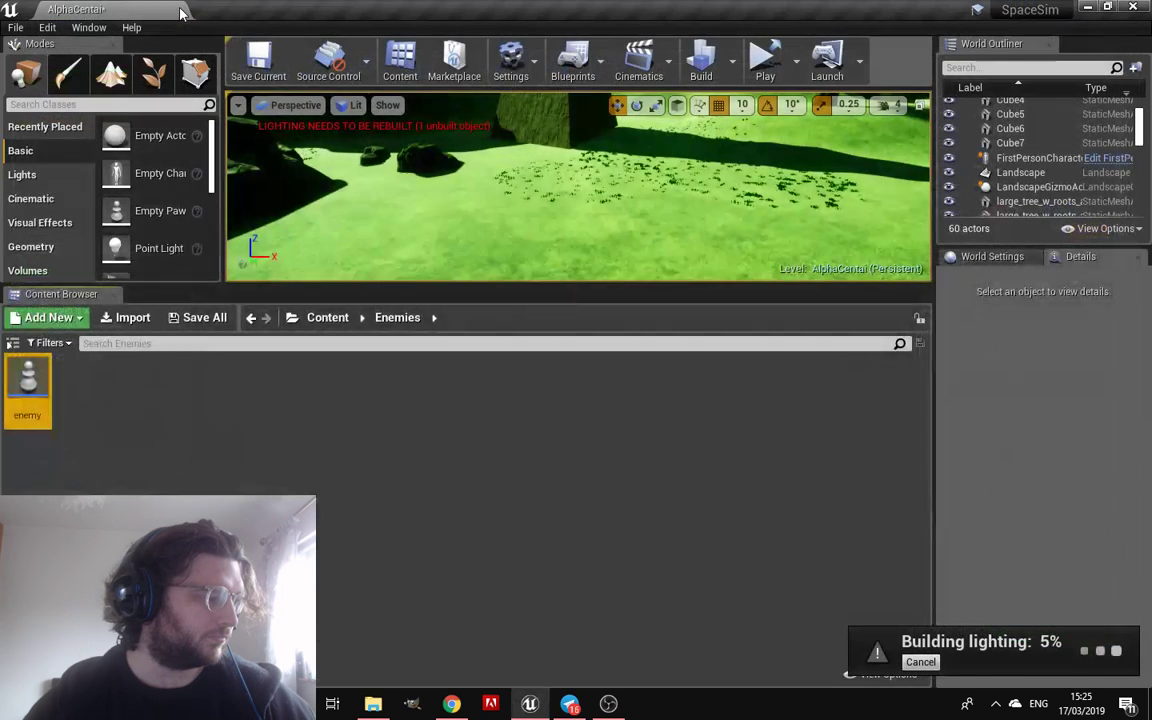
mouse_move(330, 200)
right_mouse_down()
mouse_move(420, 190)
mouse_move(600, 284)
right_mouse_up()
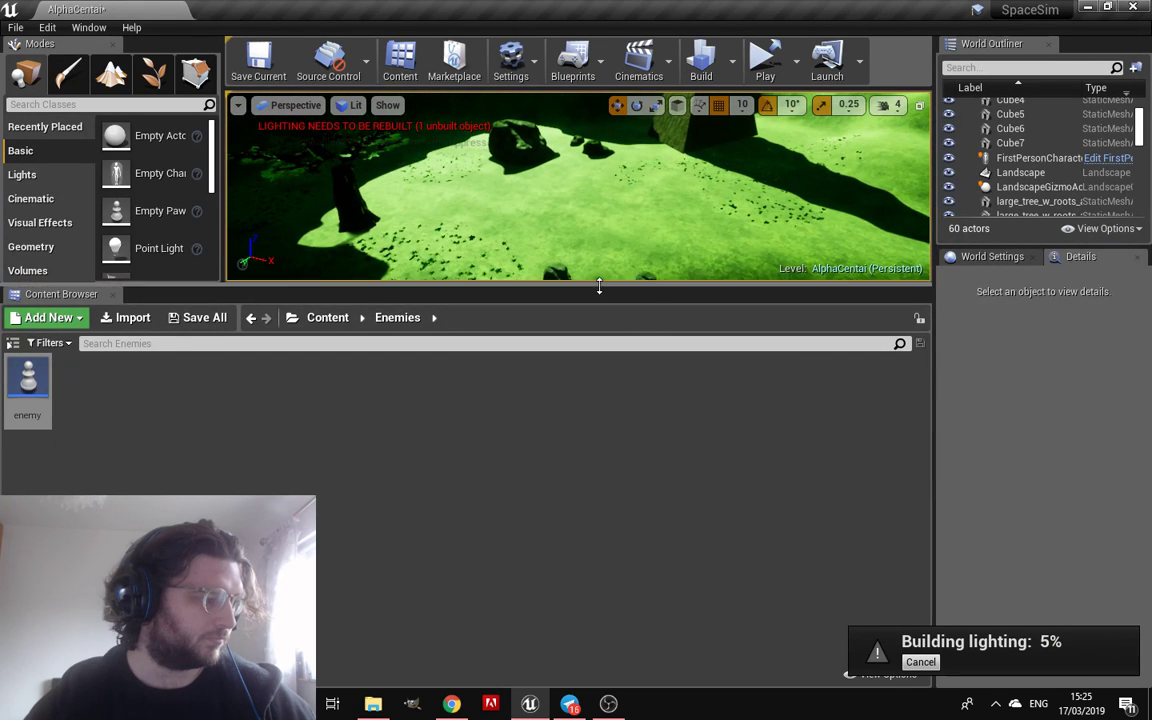
left_click_drag(600, 284, 580, 572)
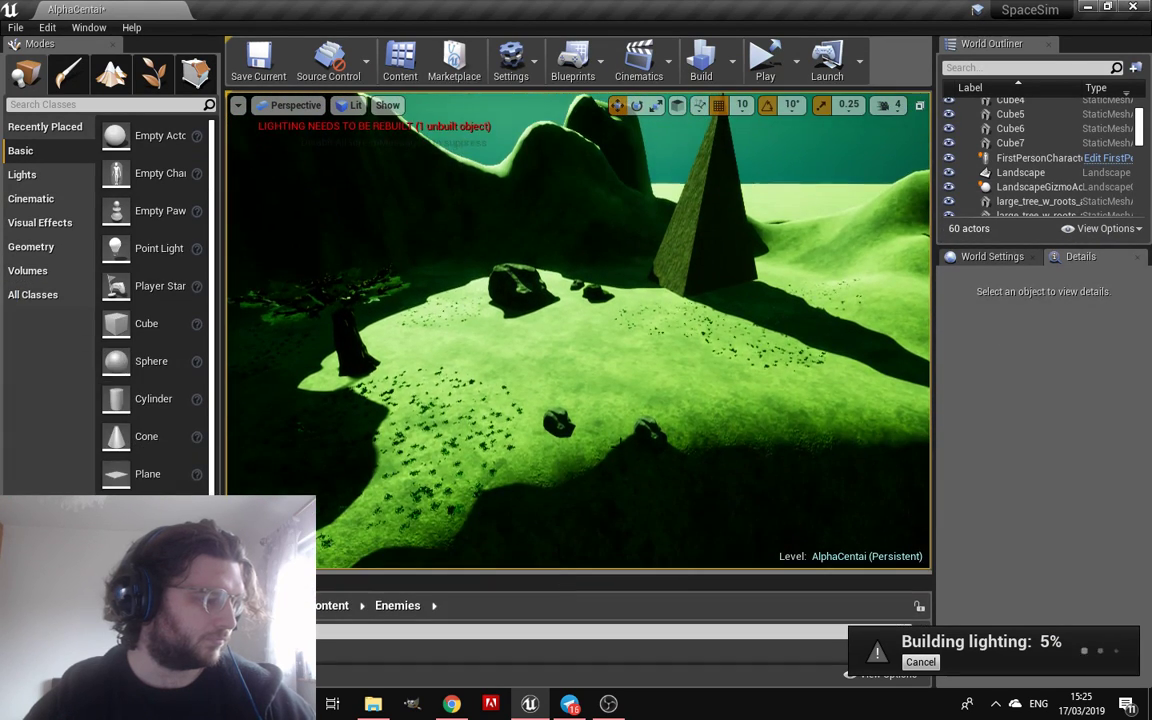
mouse_move(580, 450)
right_mouse_down()
mouse_move(700, 400)
mouse_move(489, 365)
right_mouse_up()
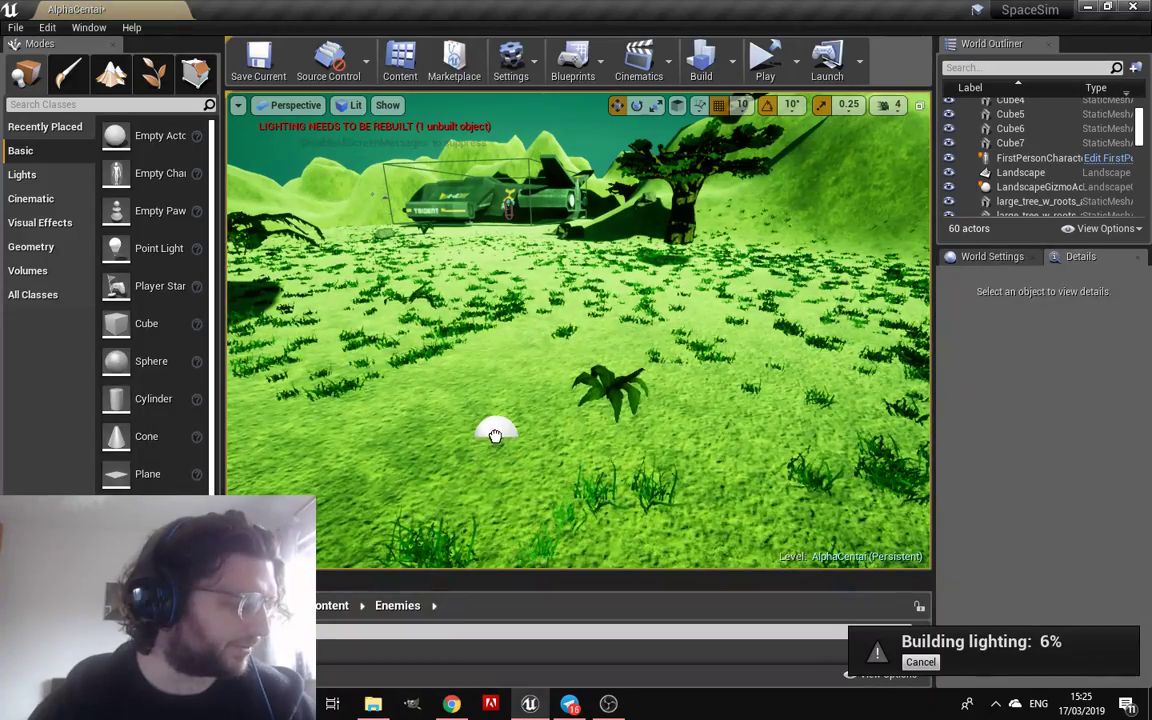
mouse_move(420, 655)
left_mouse_down()
mouse_move(497, 428)
mouse_move(492, 270)
left_mouse_up()
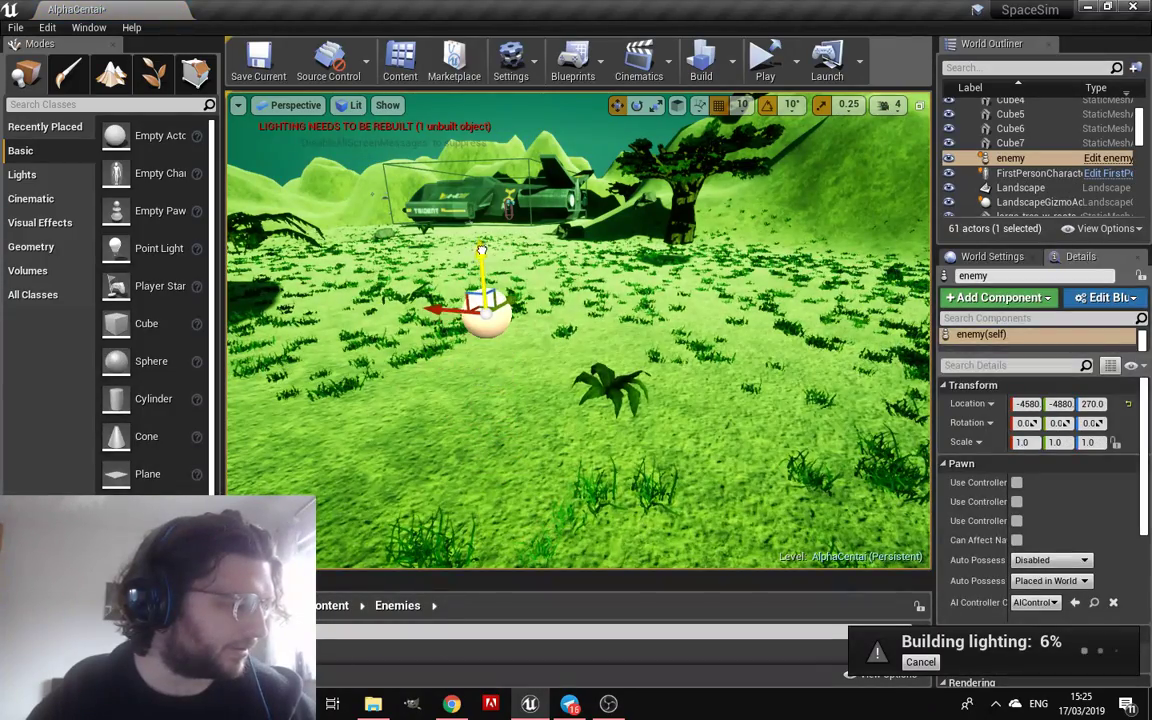
Save AlphaCentai and play-test the level, walking toward the hills, tower and parked ship
left_click(765, 62)
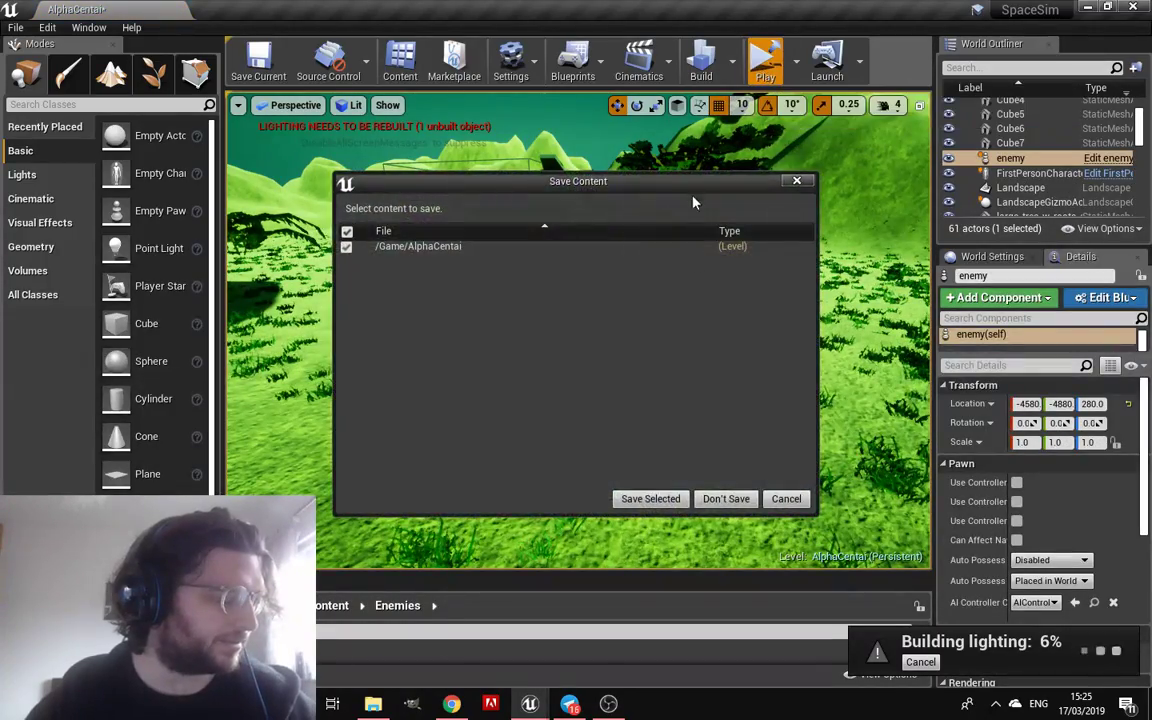
left_click(650, 498)
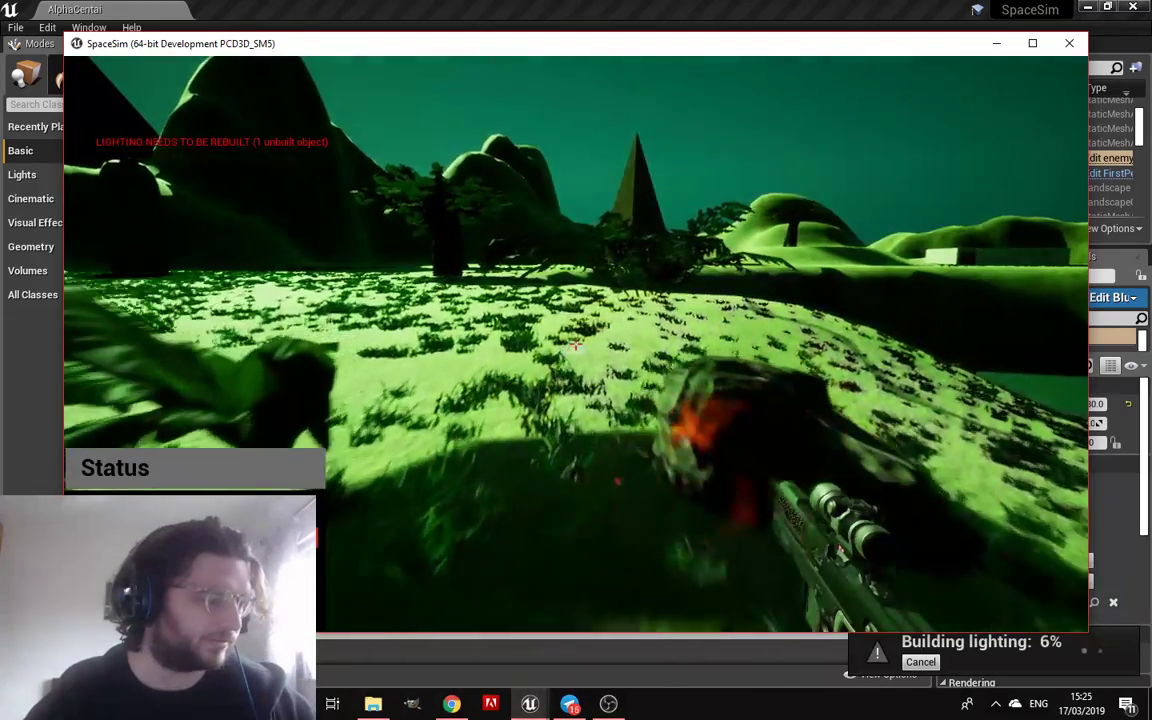
key("w")
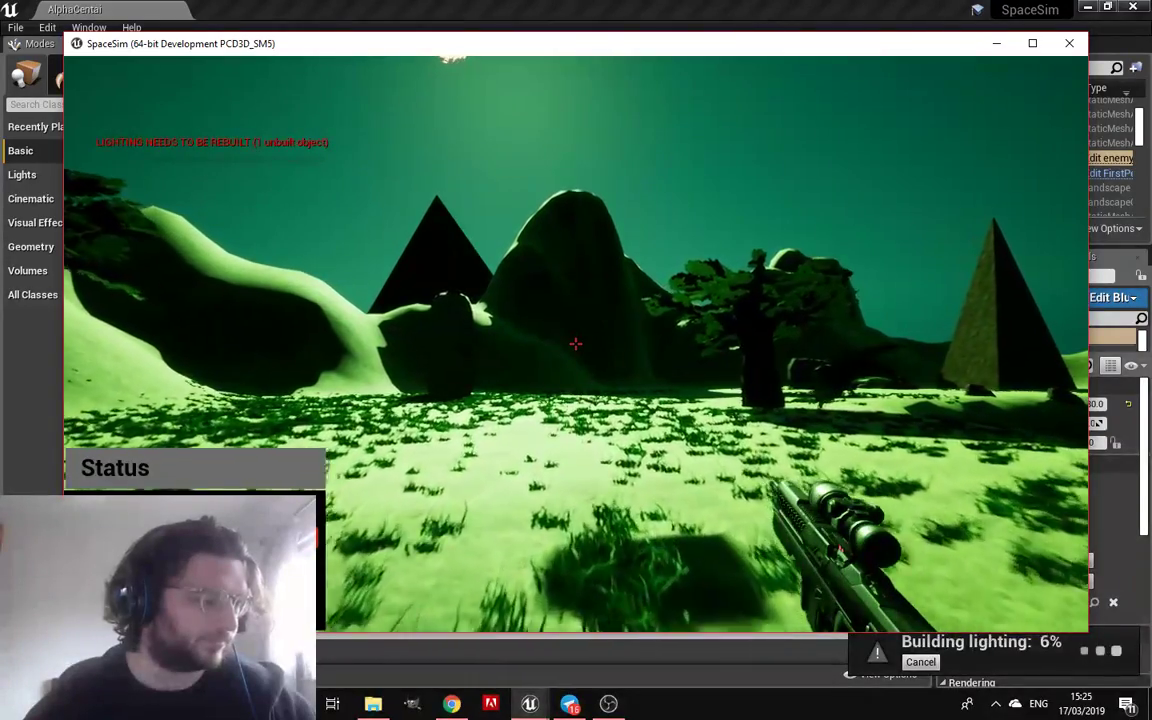
key("w")
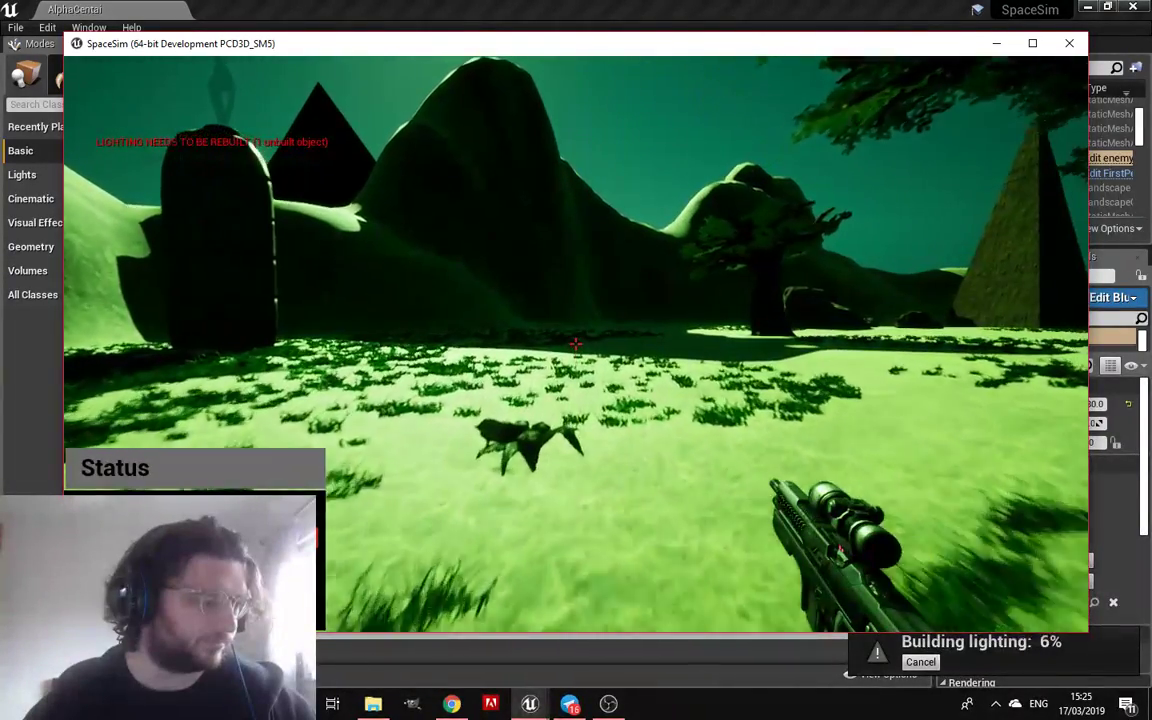
key("w")
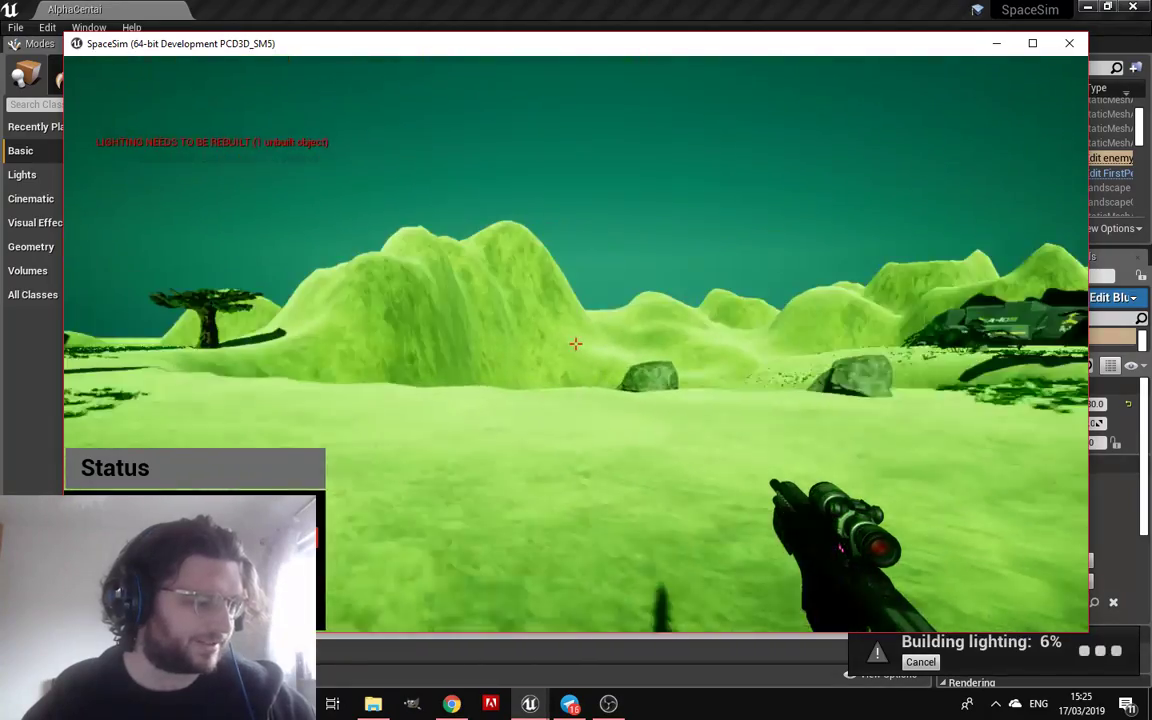
key("w")
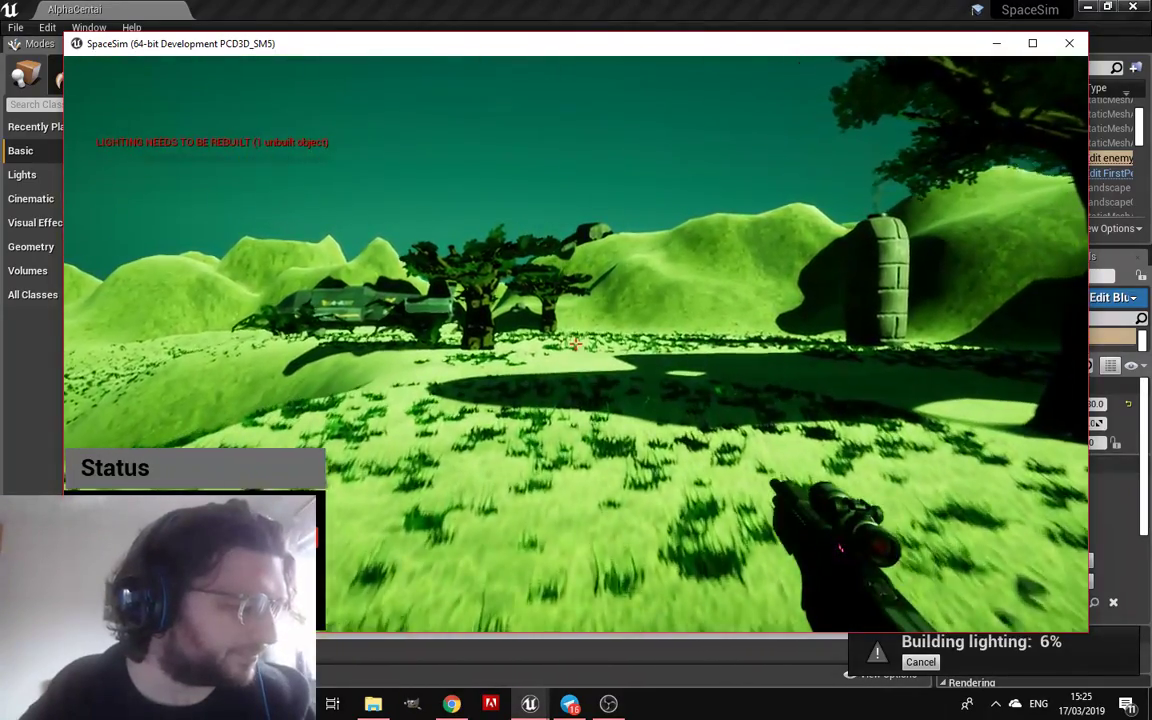
key("w")
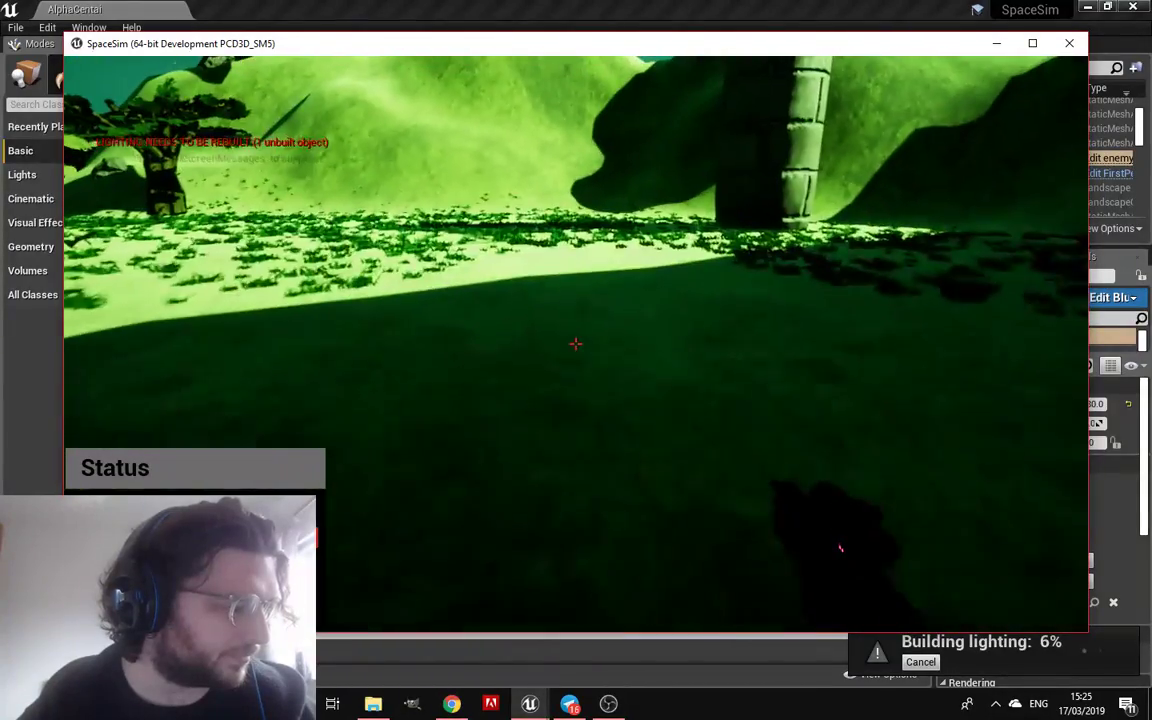
key("w")
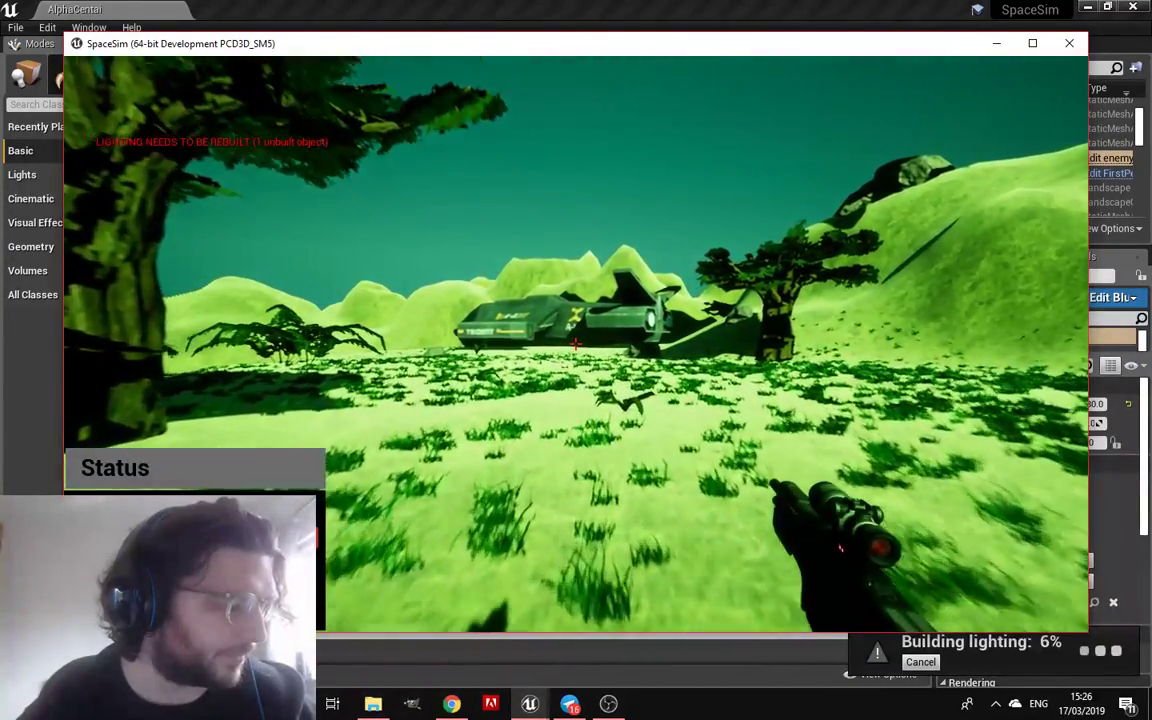
Toggle the running game into fullscreen and back, then close the game window
key("alt+Return")
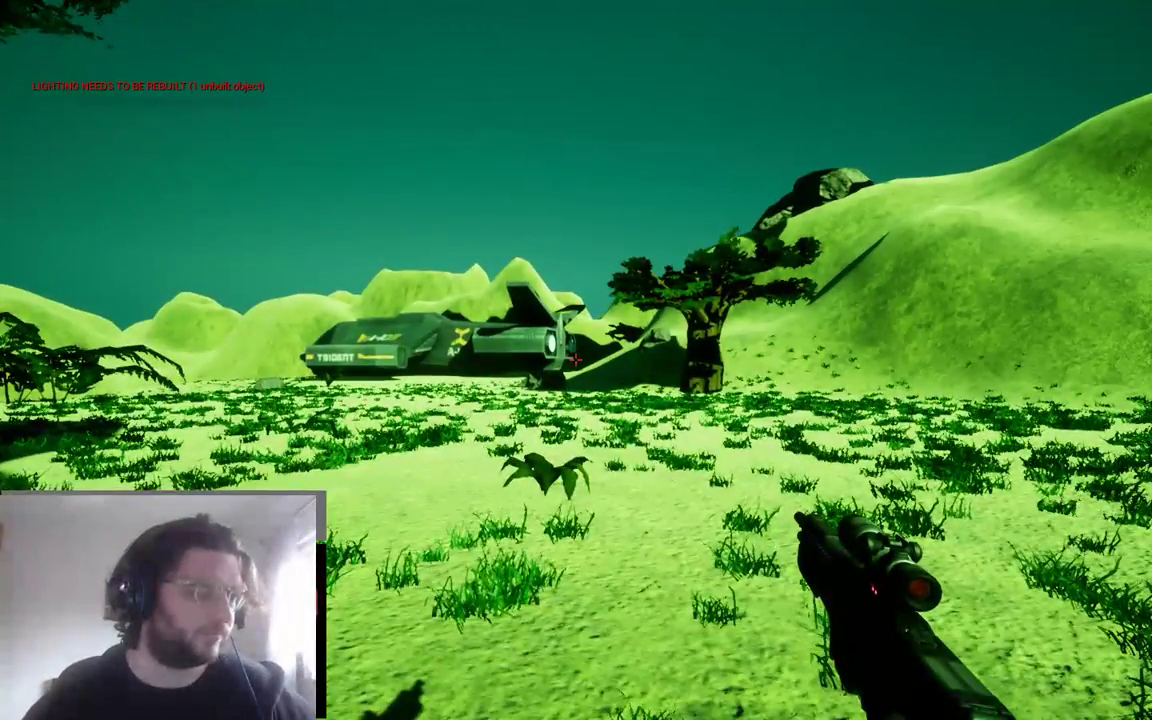
key("super")
key("super")
key("alt+Return")
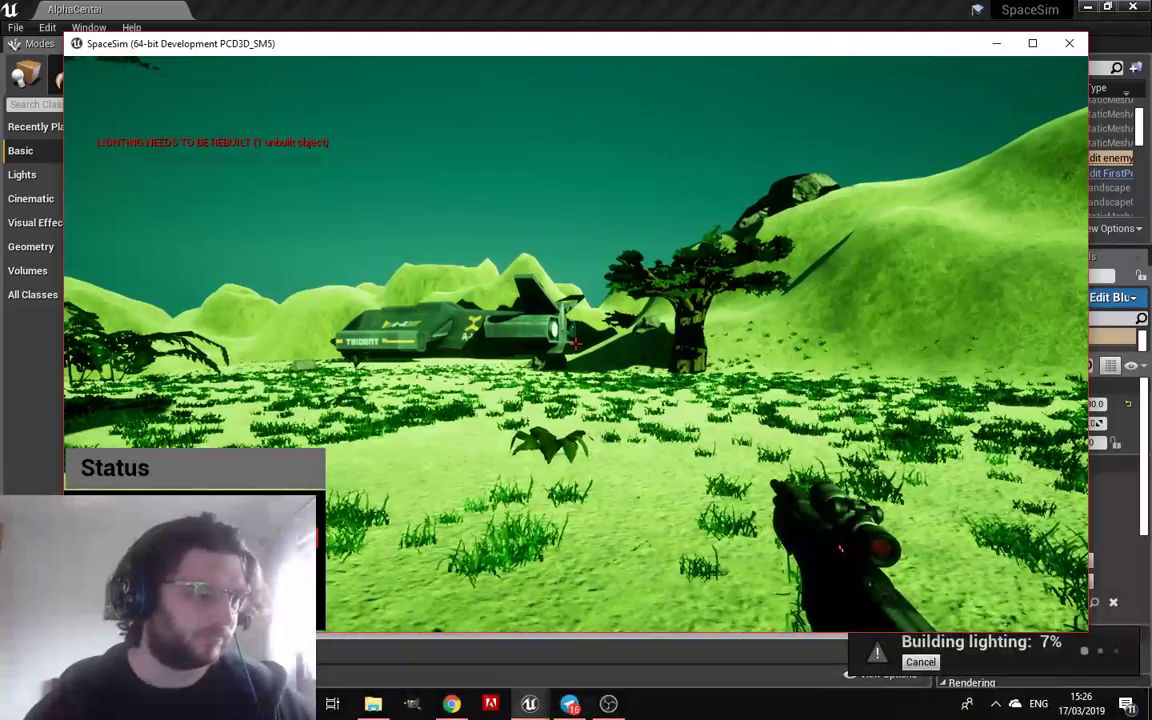
key("super")
left_click(1069, 53)
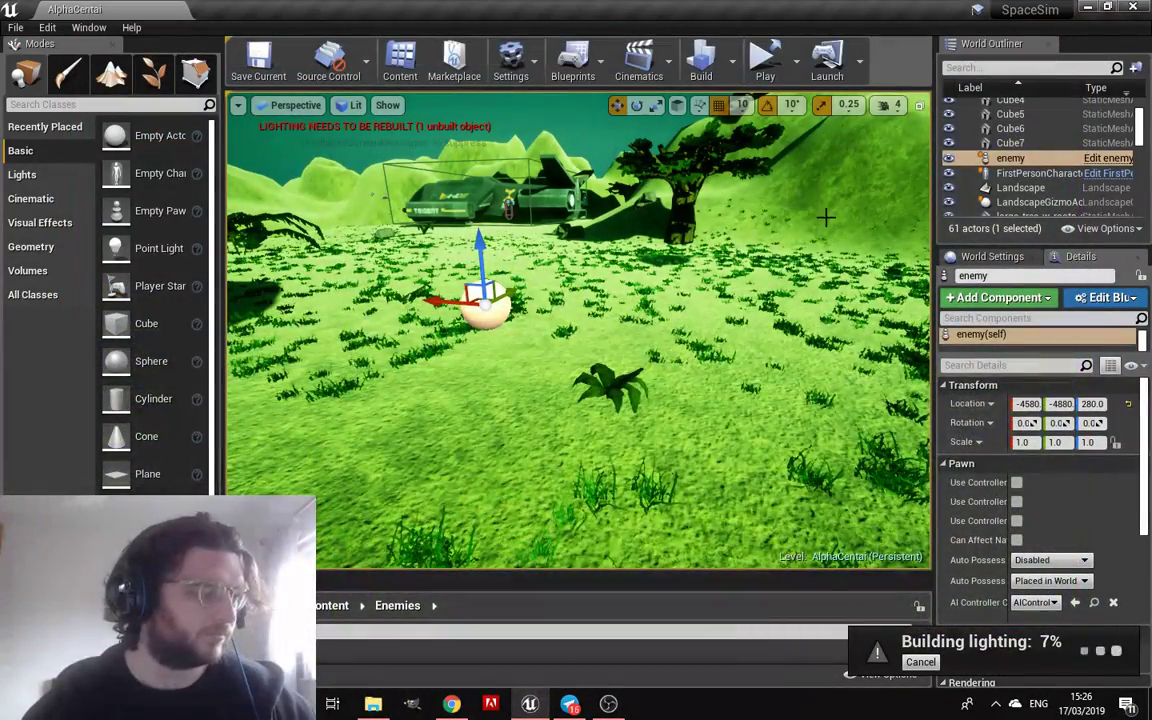
Raise the enemy actor to Z 360 and open its Blueprint from the Details panel
scroll(484, 310, "up", 2)
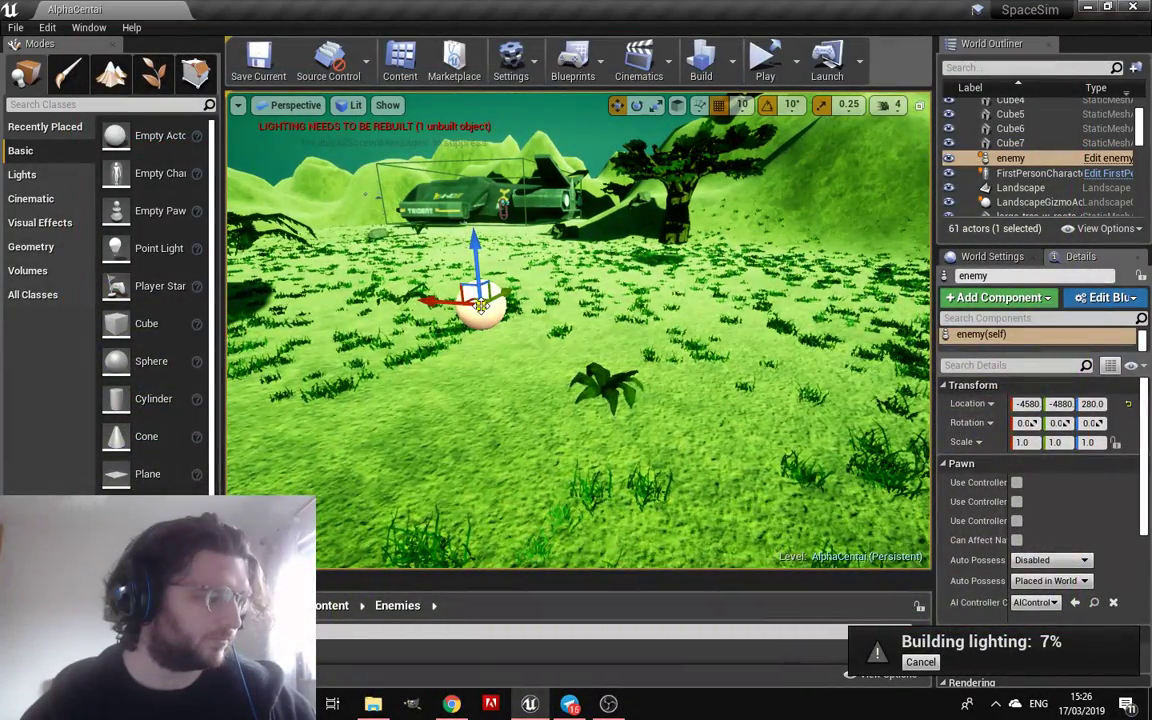
left_click_drag(475, 262, 480, 199)
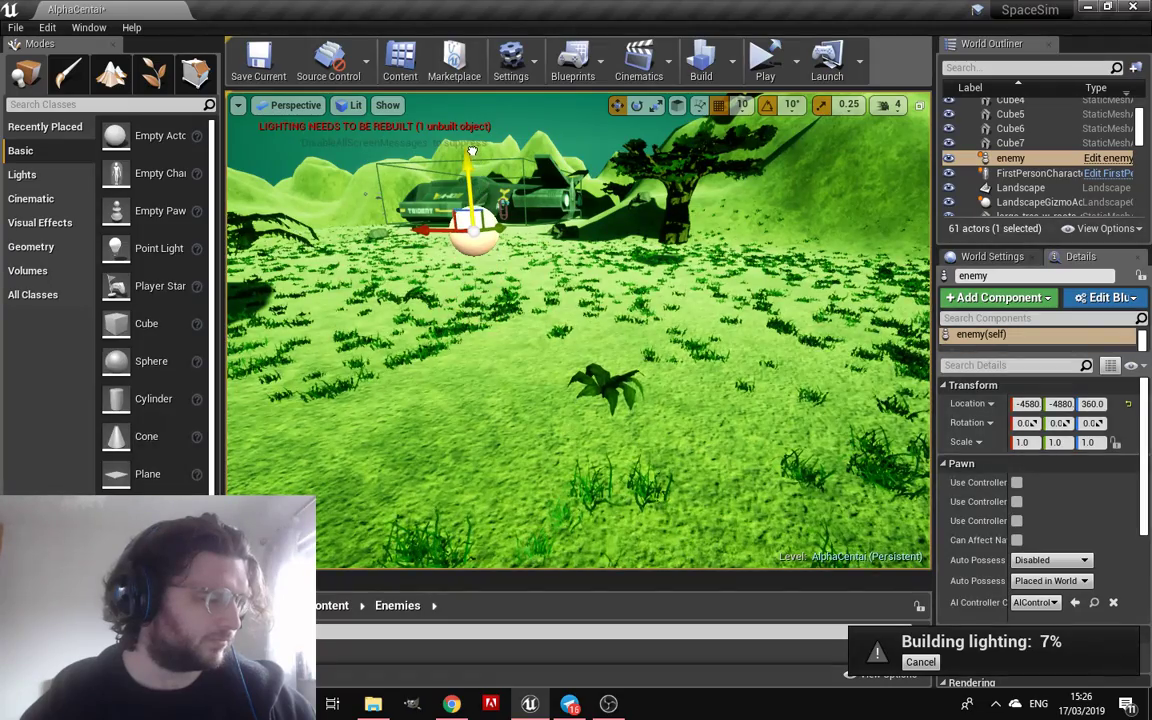
left_click(674, 334)
mouse_move(674, 334)
right_mouse_down()
mouse_move(492, 309)
mouse_move(613, 268)
right_mouse_up()
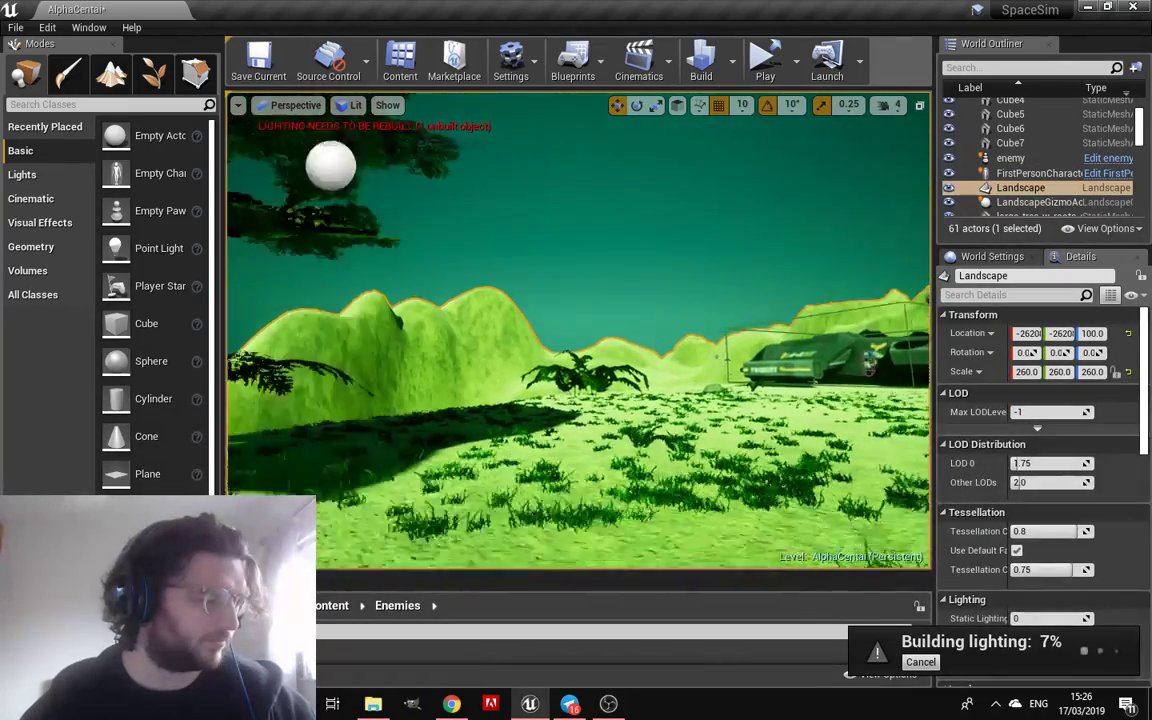
left_click(613, 268)
left_click(613, 268)
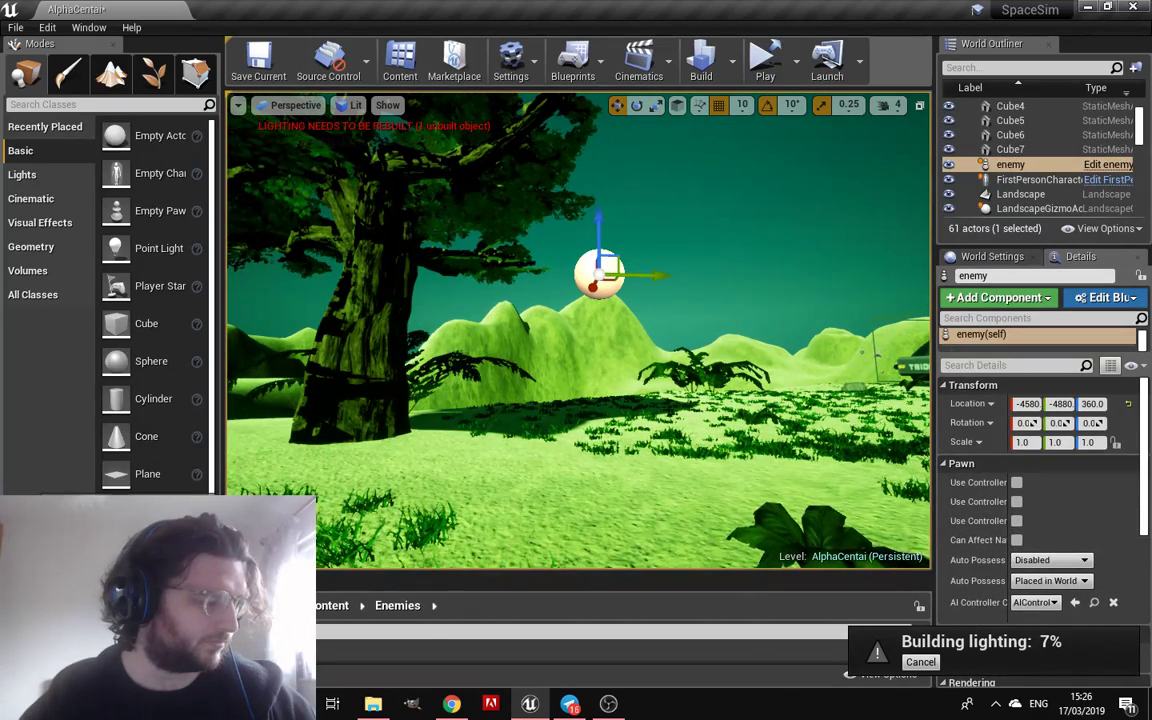
left_click(1107, 164)
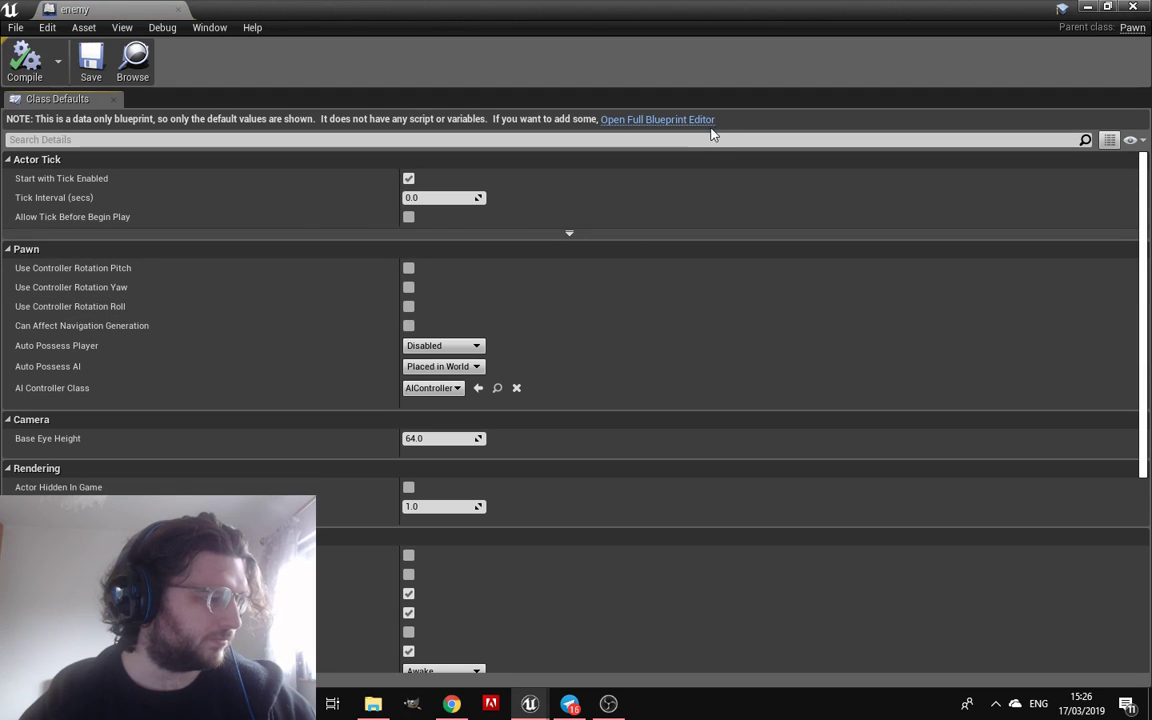
Open the full enemy Blueprint editor and select its DefaultSceneRoot in the viewport
left_click(660, 119)
left_click(265, 101)
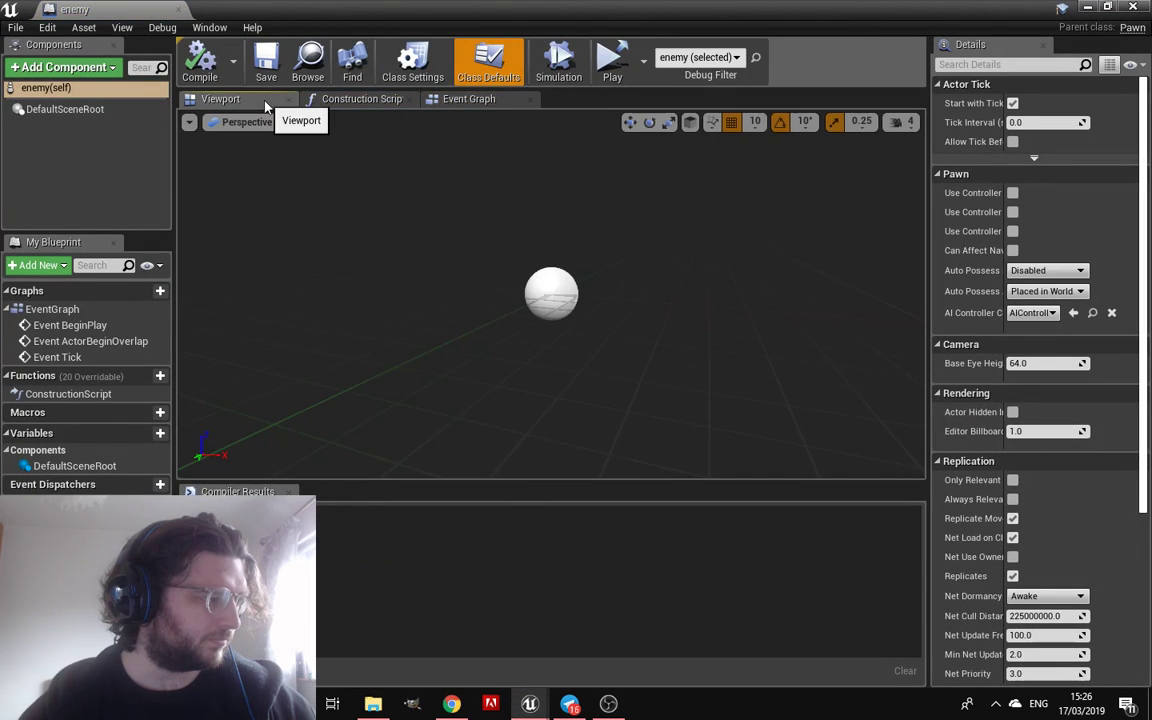
left_click(567, 172)
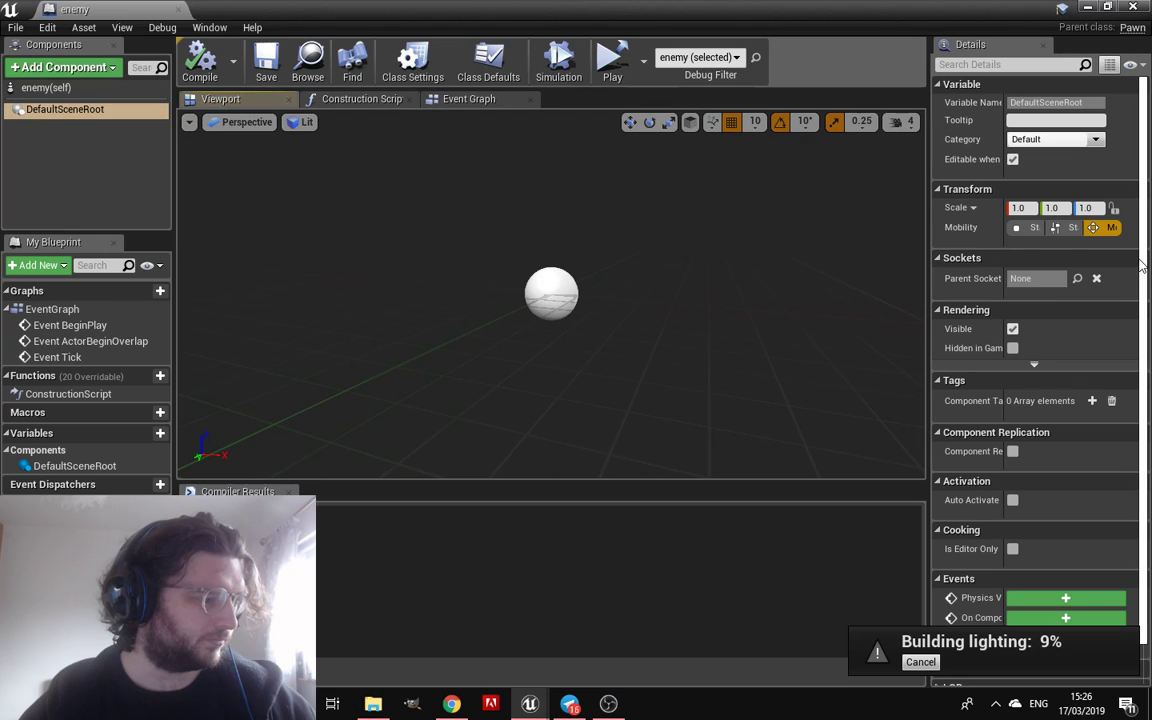
scroll(1010, 243, "down", 1)
scroll(1010, 243, "up", 1)
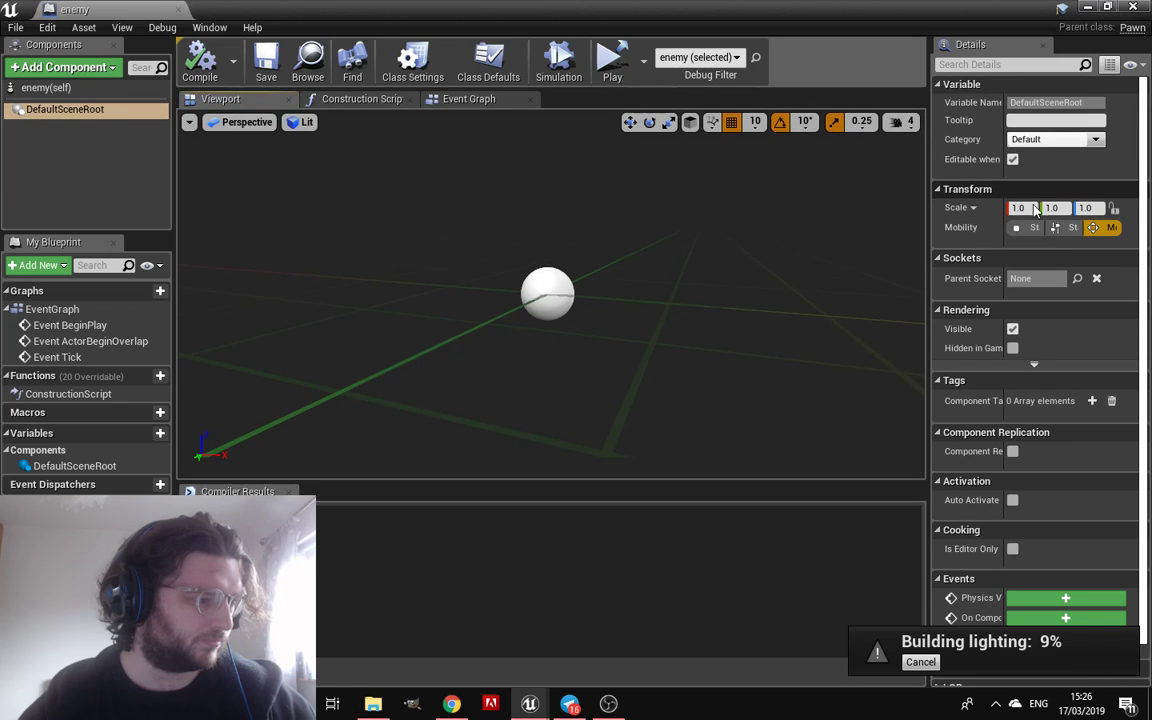
Scale the root to 4.0 on all axes, then save and compile the enemy Blueprint
left_click(1018, 207)
type("4")
key("Tab")
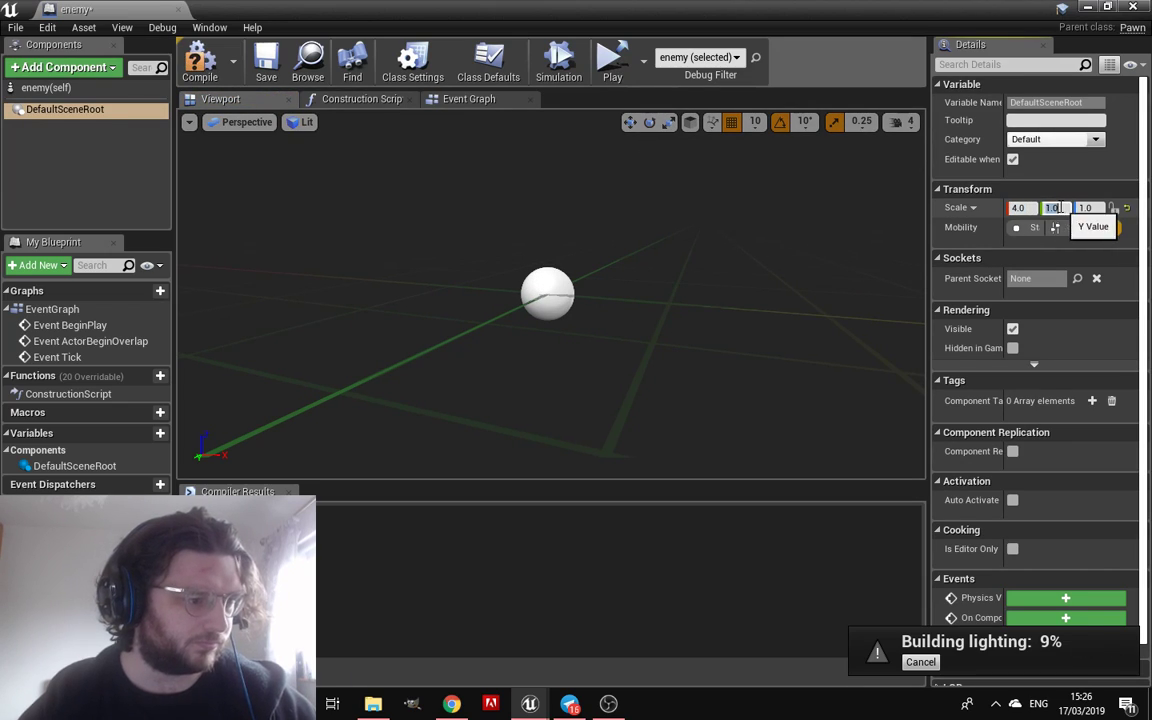
type("4")
key("Return")
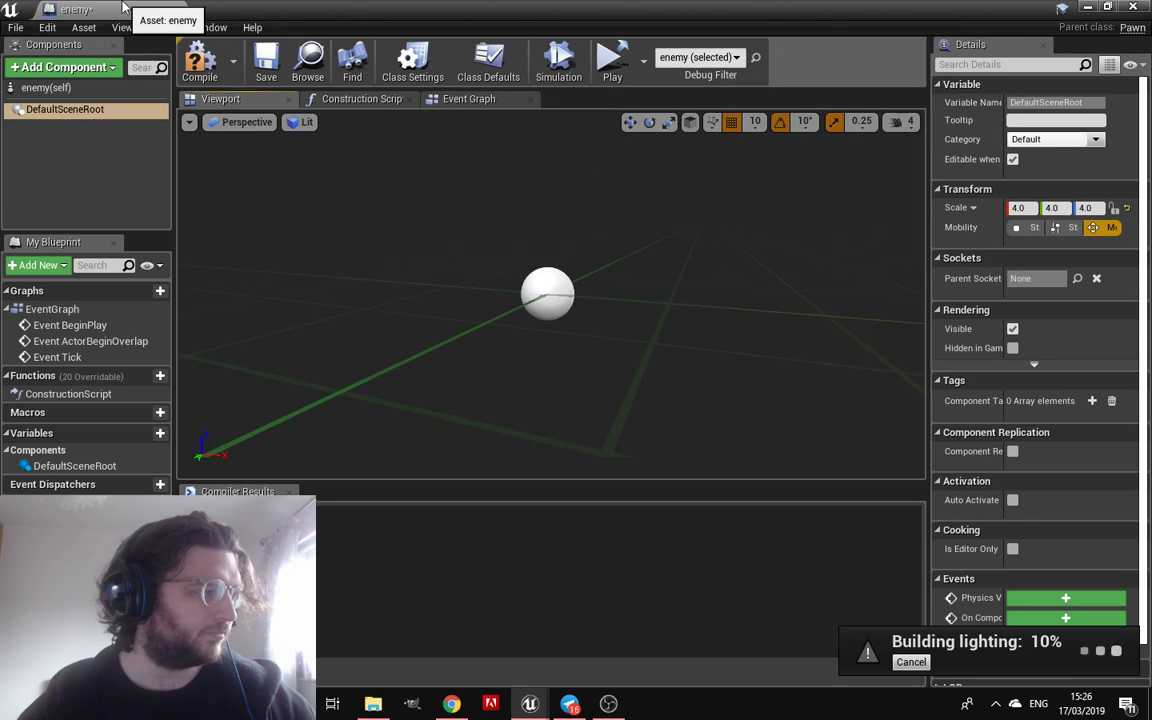
left_click(262, 60)
left_click(200, 64)
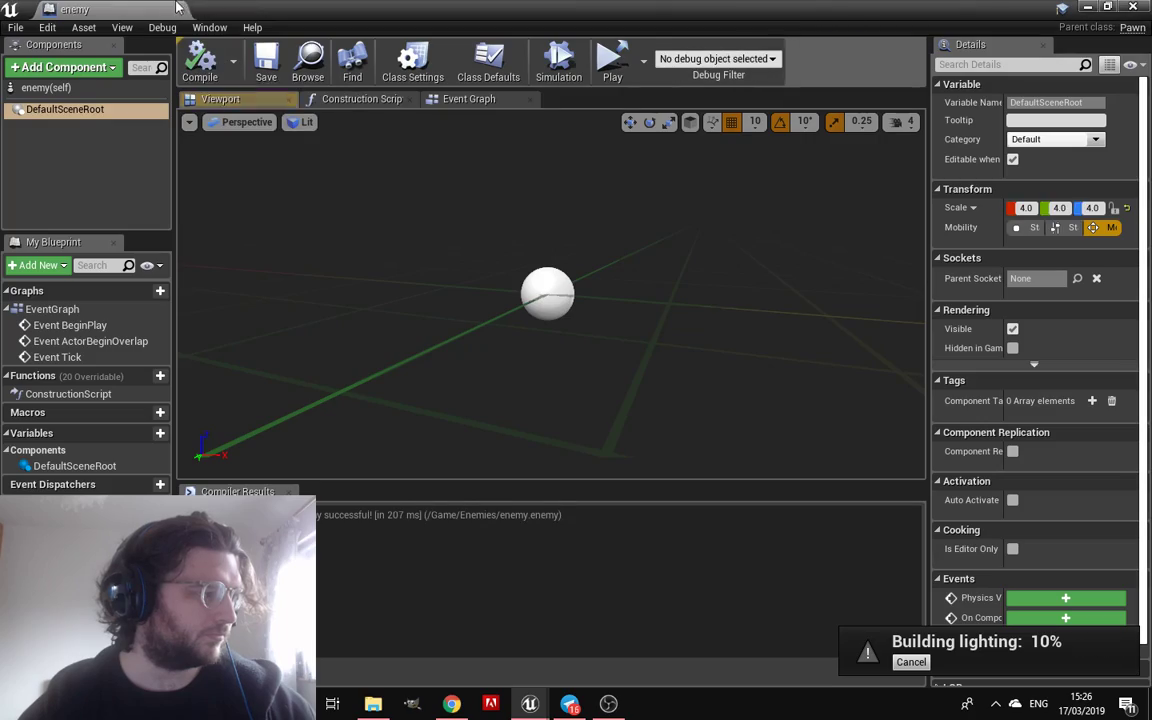
left_click(158, 12)
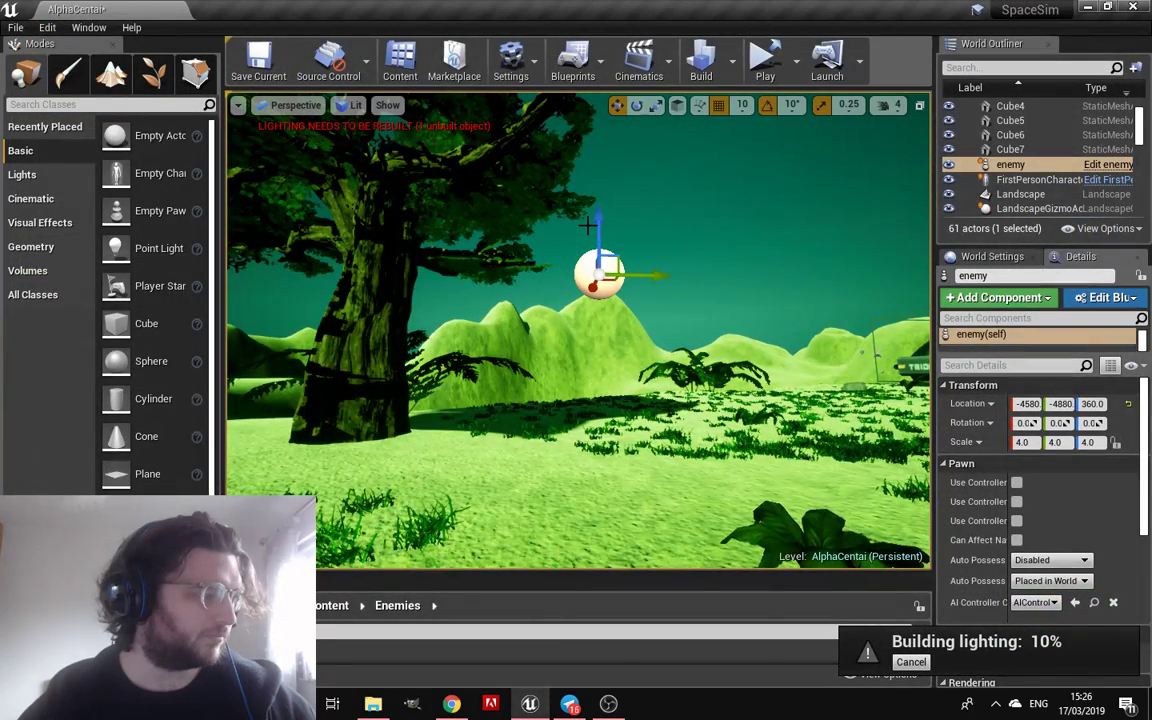
Lower the enemy to Z 250 and scale it uniformly to 9.5
left_click_drag(588, 205, 588, 302)
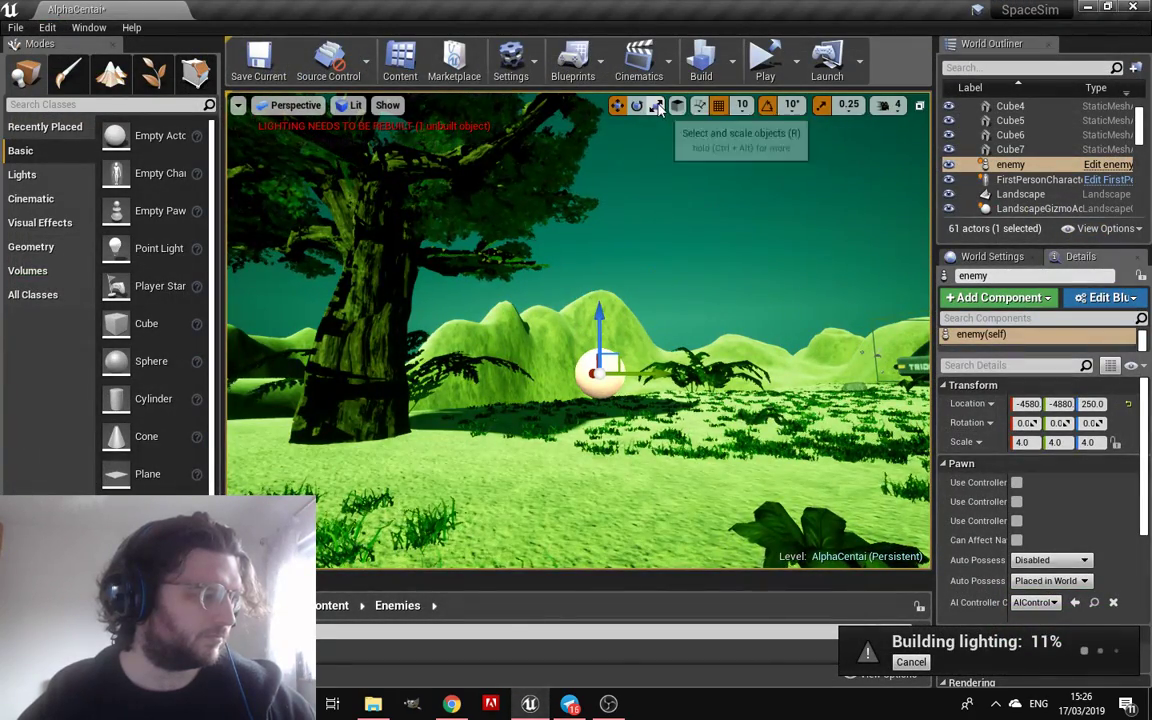
key("r")
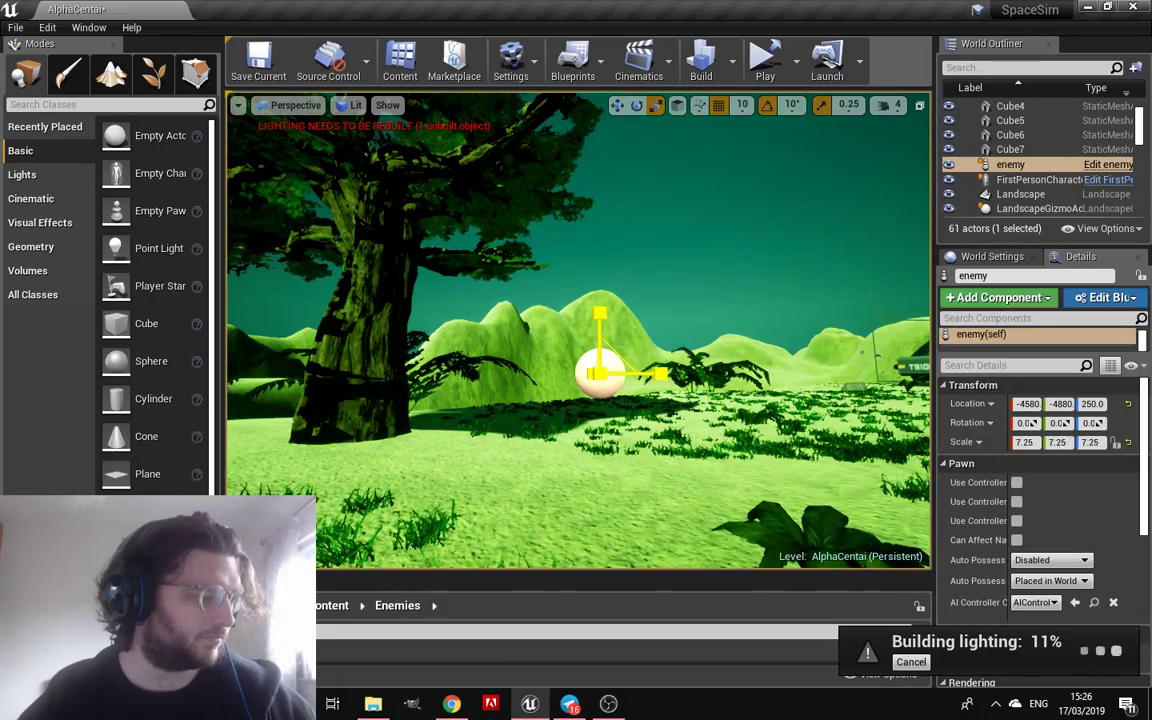
left_click_drag(601, 375, 640, 360)
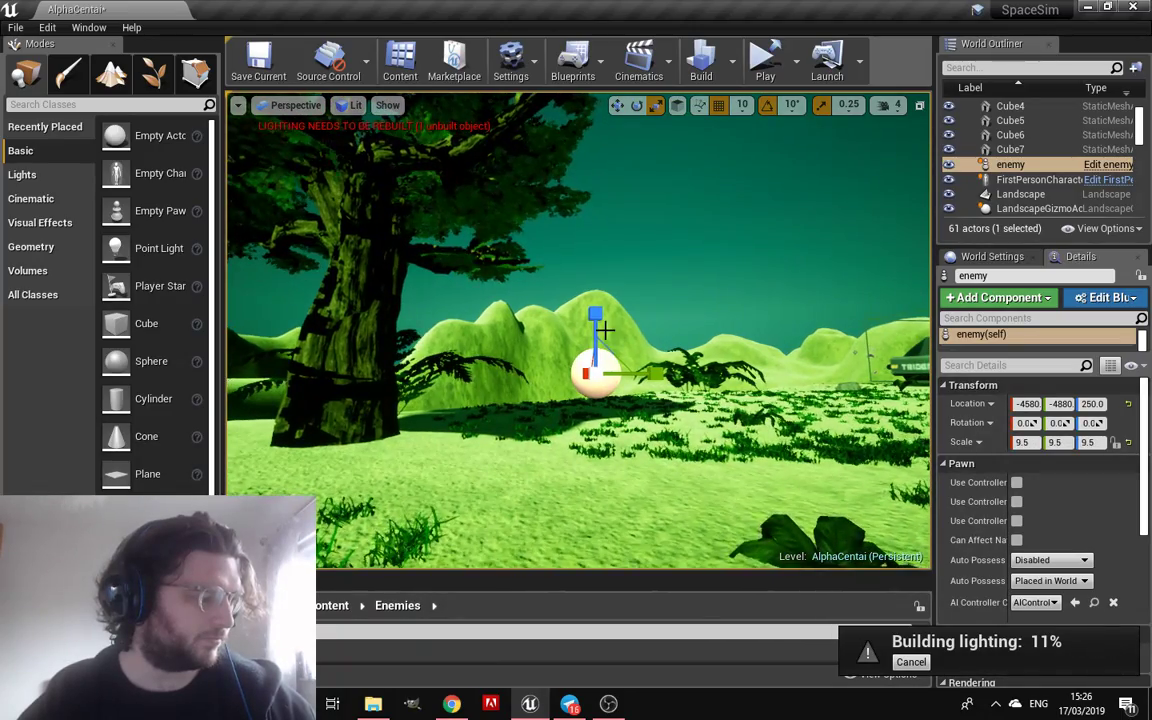
mouse_move(640, 360)
right_mouse_down()
mouse_move(560, 400)
mouse_move(610, 253)
right_mouse_up()
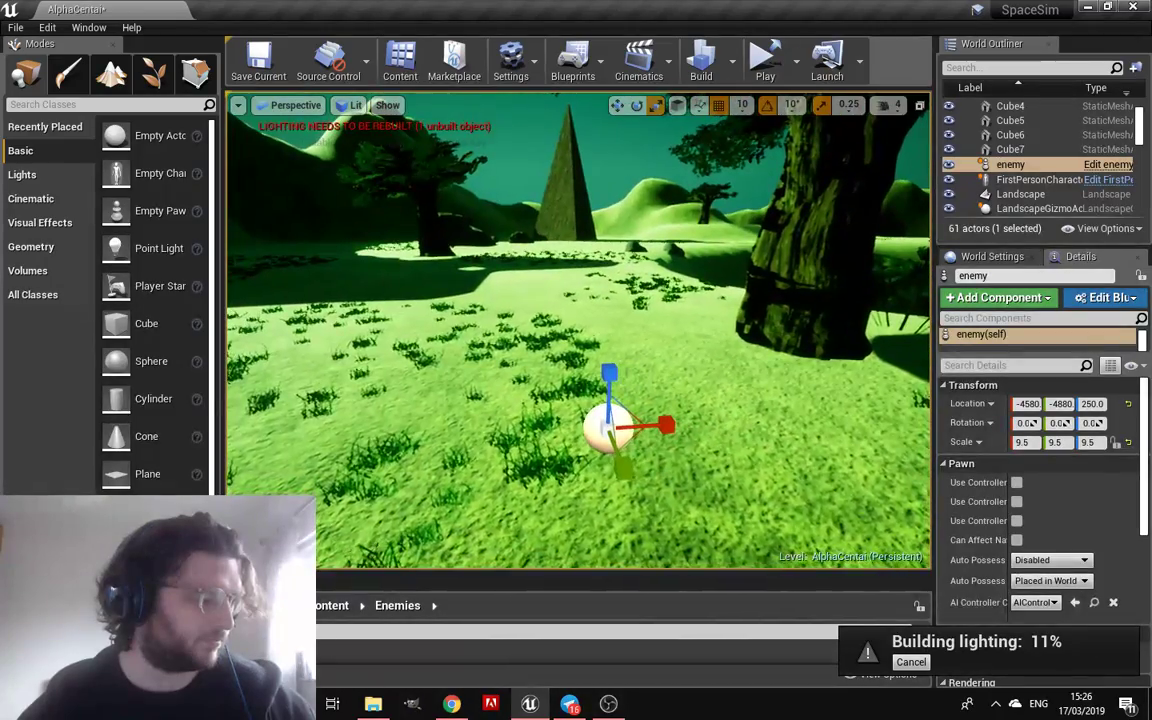
key("w")
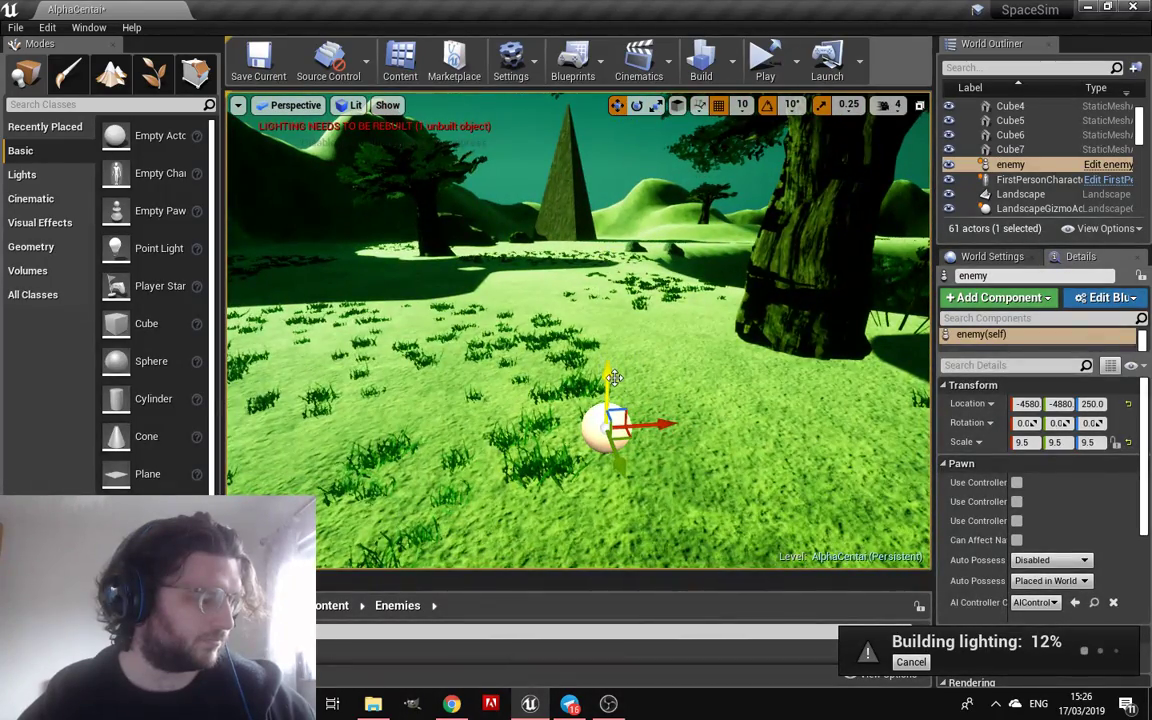
Move the view around the level to see the enlarged enemy from a new angle
mouse_move(614, 377)
right_mouse_down()
mouse_move(640, 360)
mouse_move(923, 459)
right_mouse_up()
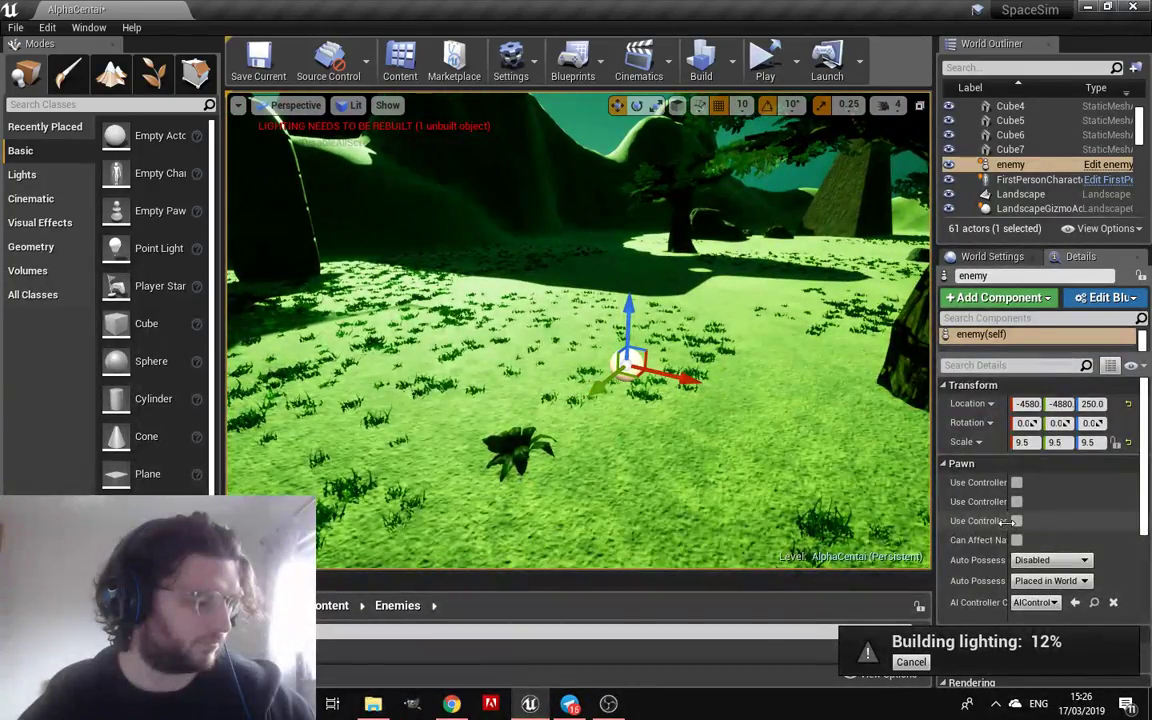
mouse_move(1015, 551)
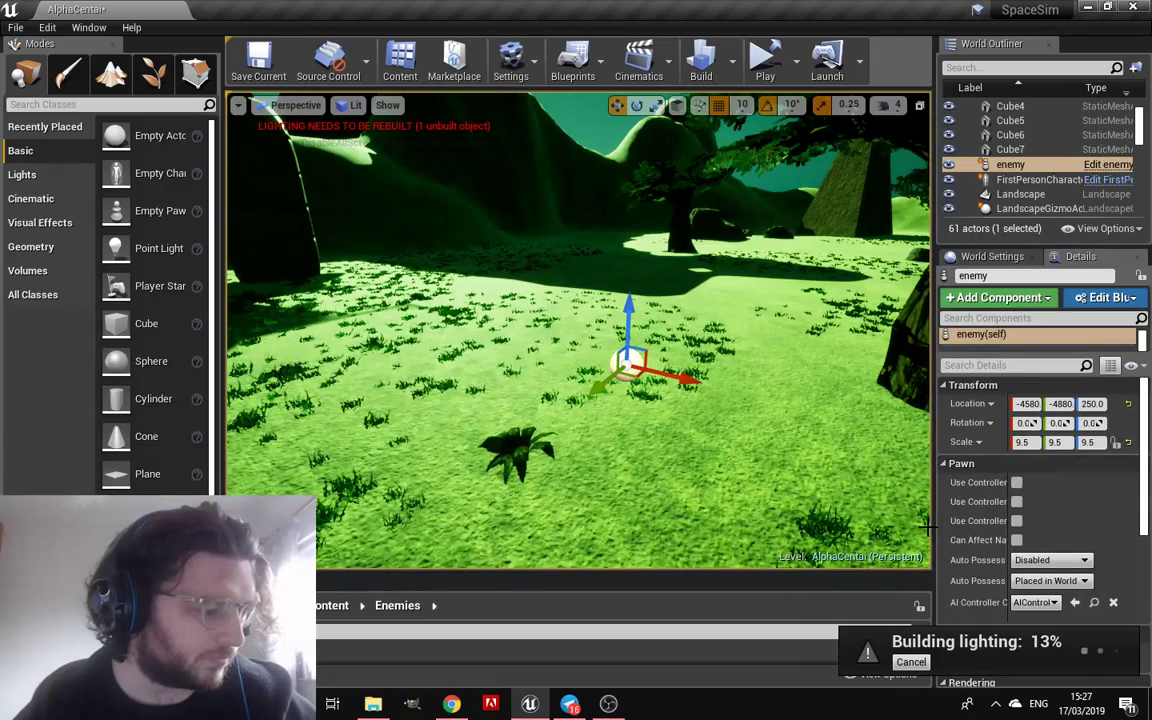
scroll(955, 518, "down", 3)
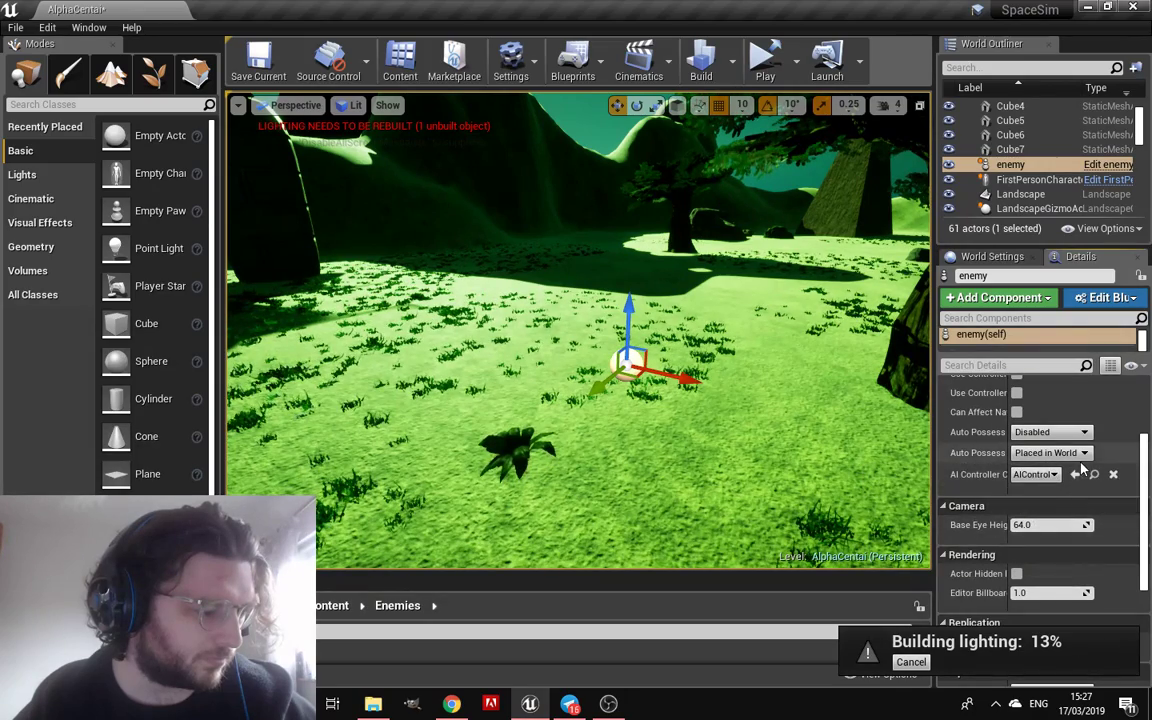
scroll(1040, 520, "up", 3)
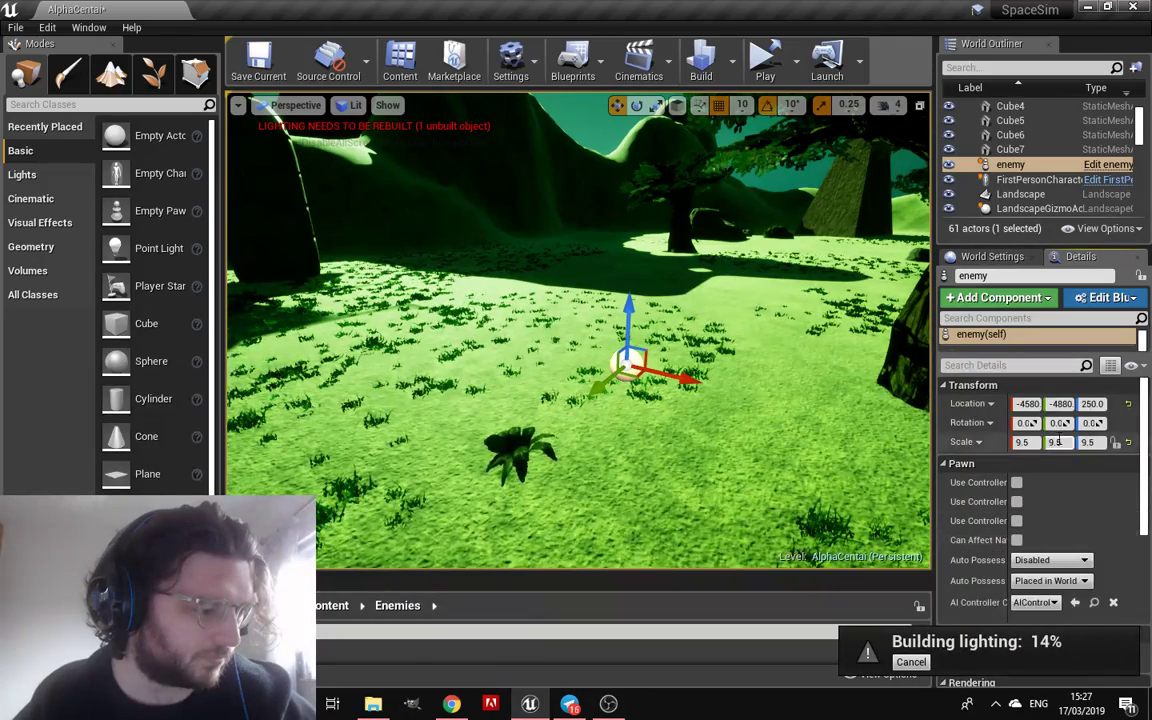
scroll(1045, 445, "down", 2)
scroll(1045, 445, "down", 3)
scroll(1040, 443, "down", 1)
scroll(1040, 443, "down", 1)
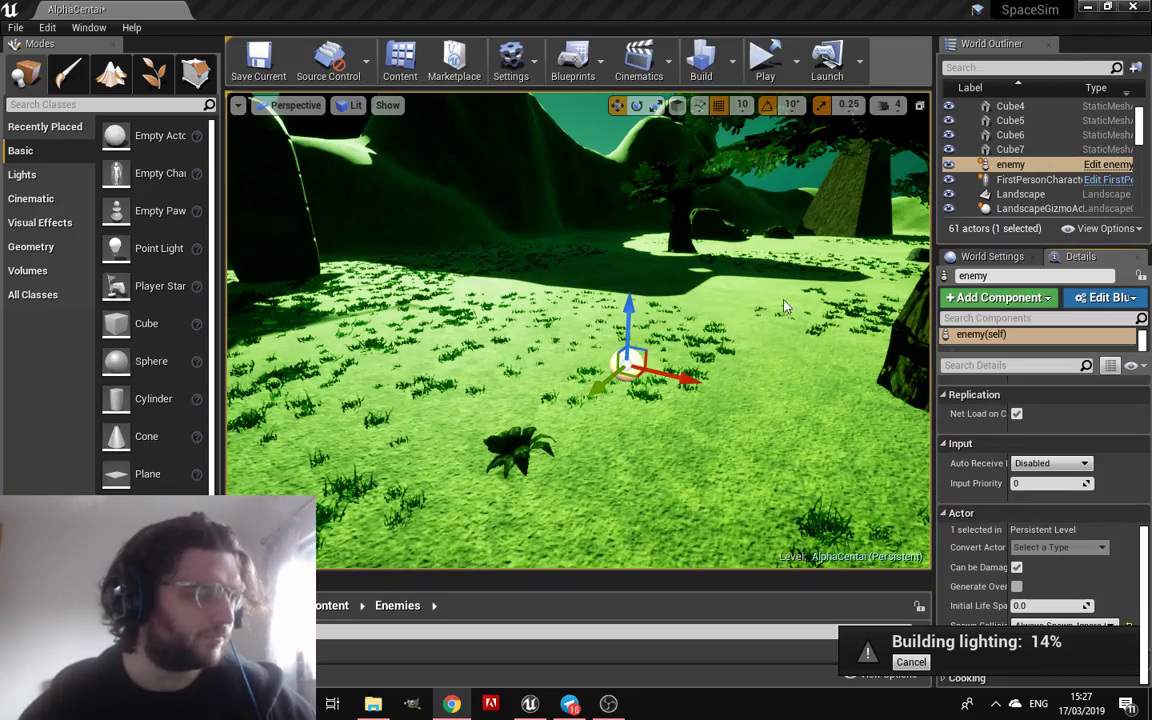
right_click_drag(578, 330, 500, 380)
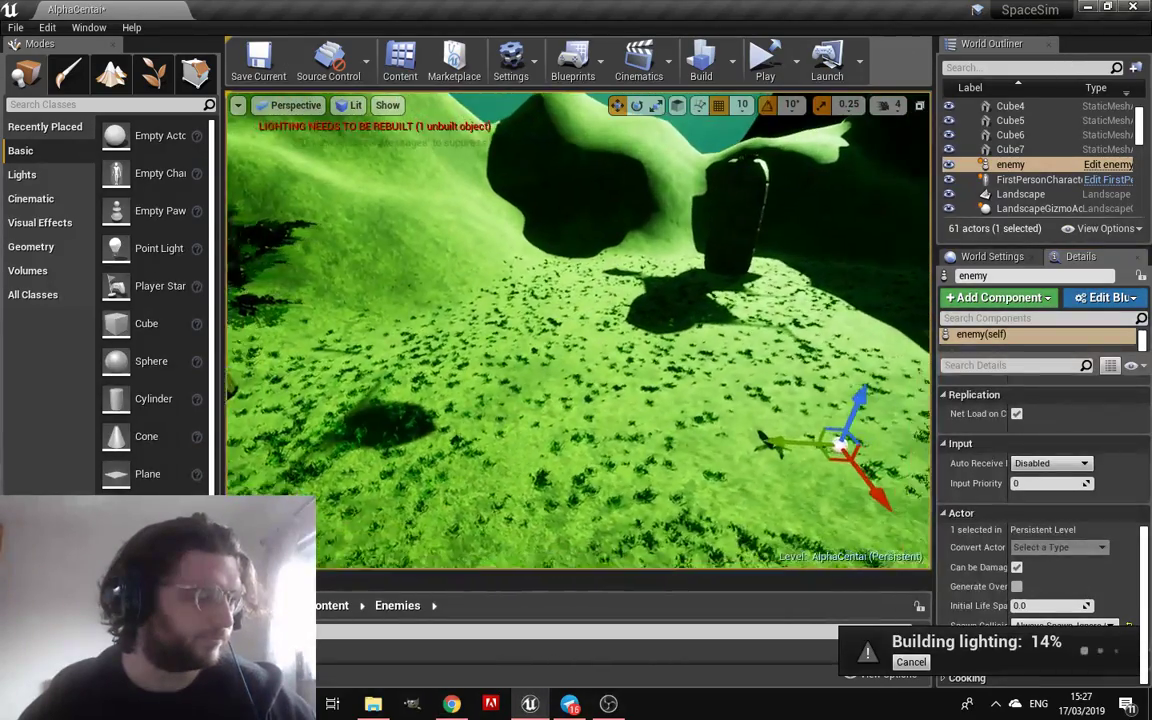